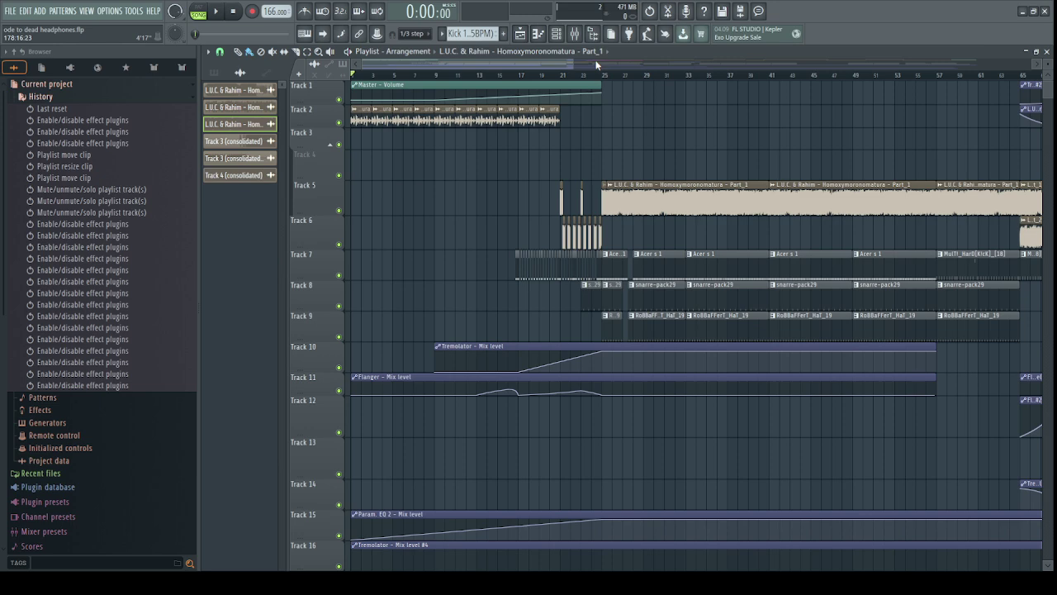
Enable the effect plugins on the Master track and on mixer tracks 2, 4 and 7.
left_click_drag(592, 63, 476, 63)
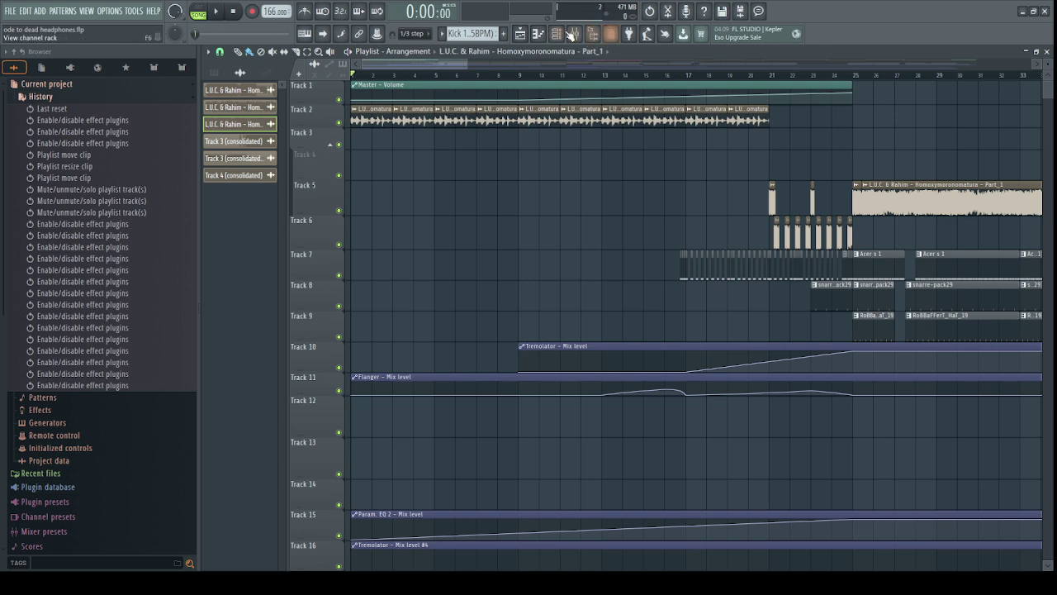
left_click(557, 34)
left_click(575, 34)
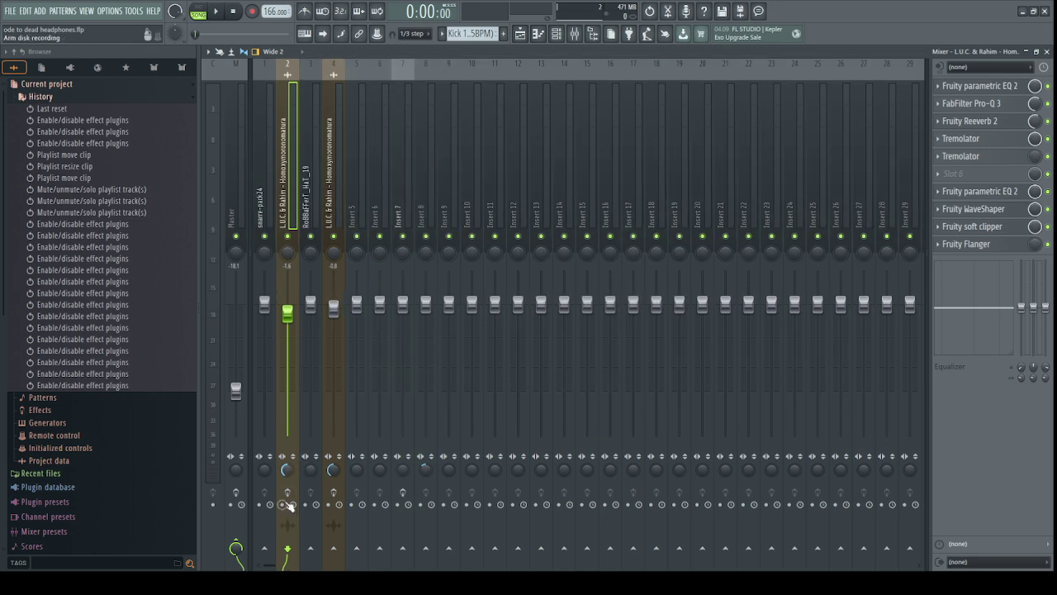
left_click(287, 493)
left_click(333, 493)
left_click(402, 494)
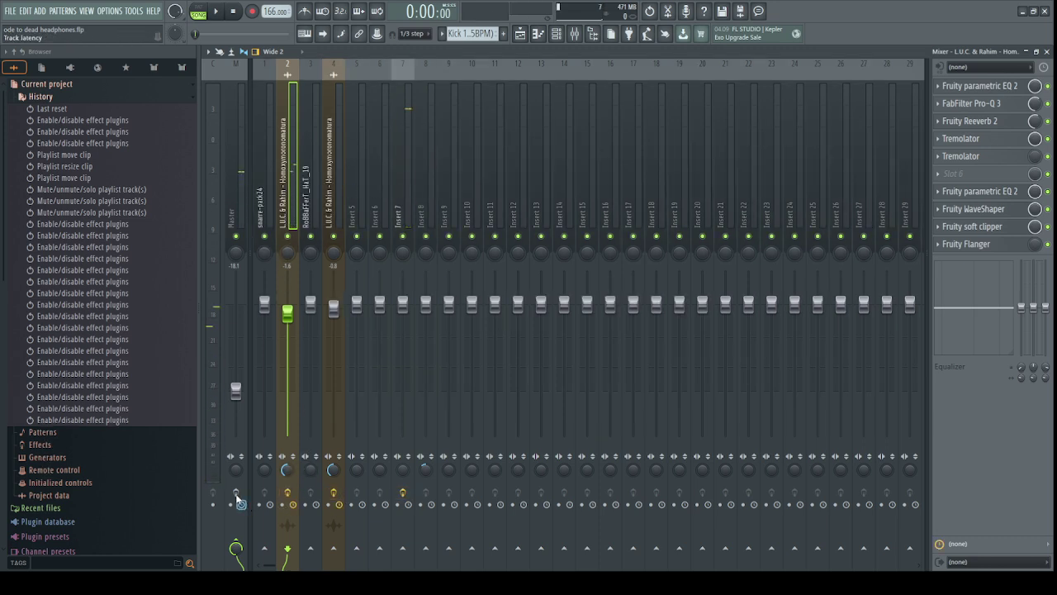
left_click(236, 496)
Play the arrangement from the start, jump to about bar 19, listen through the build-up and drop, and stop playback.
left_click(519, 33)
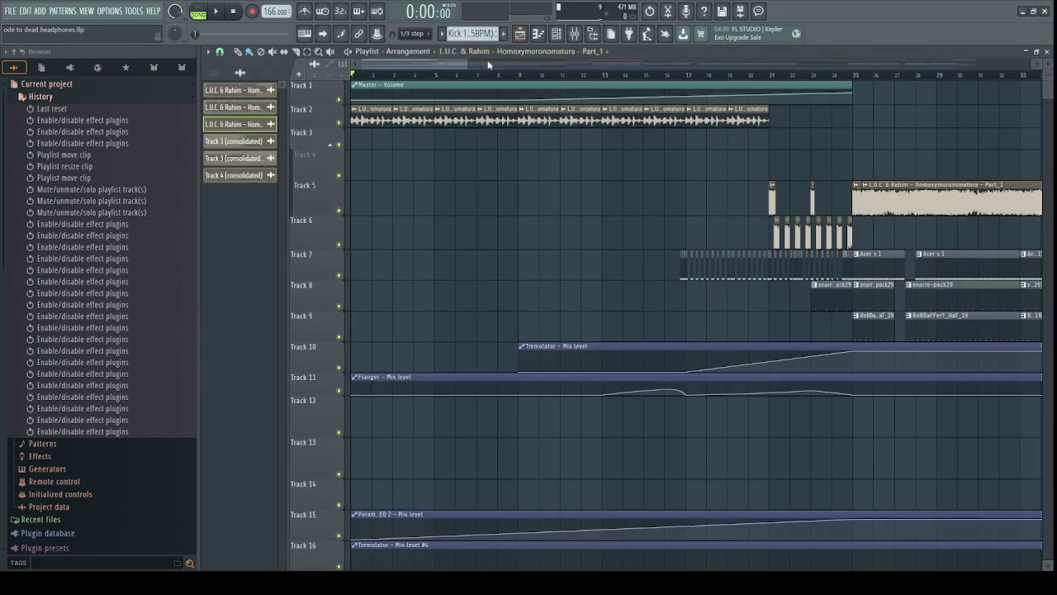
left_click(215, 13)
left_click_drag(464, 65, 553, 65)
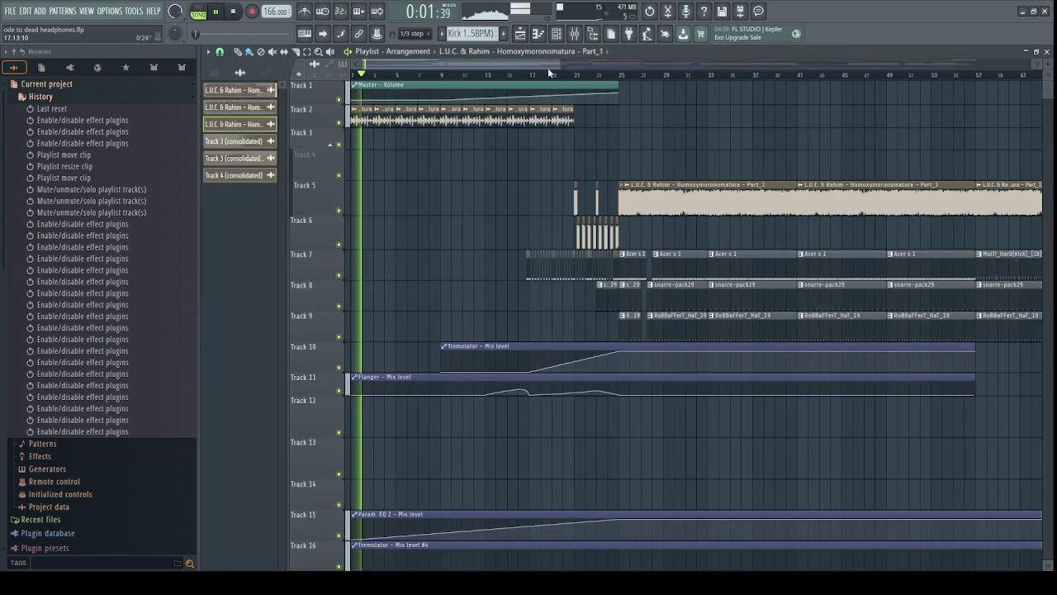
left_click(551, 74)
scroll(573, 75, "up", 3)
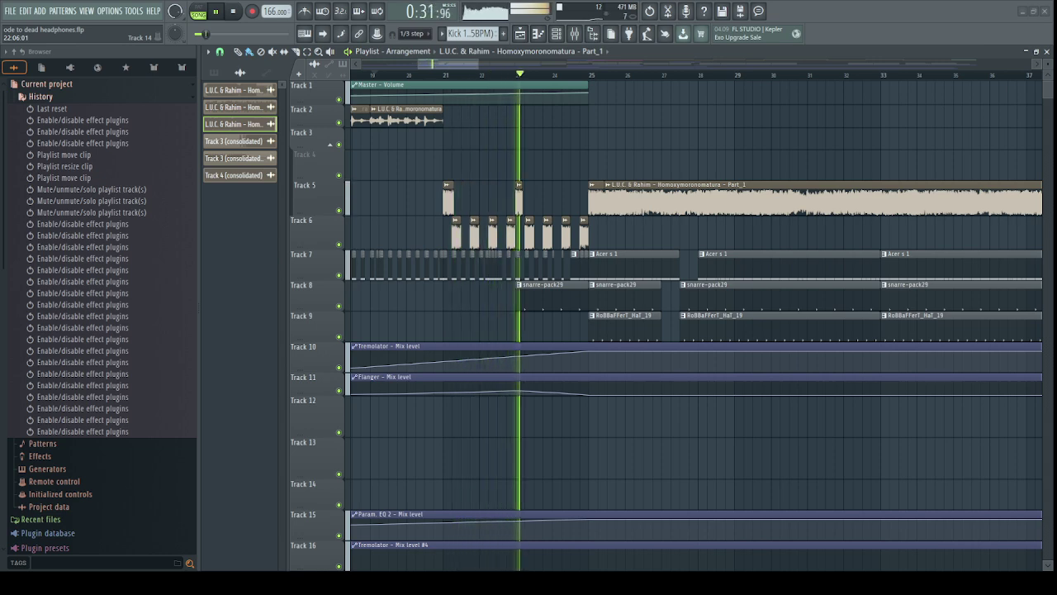
scroll(544, 68, "down", 1)
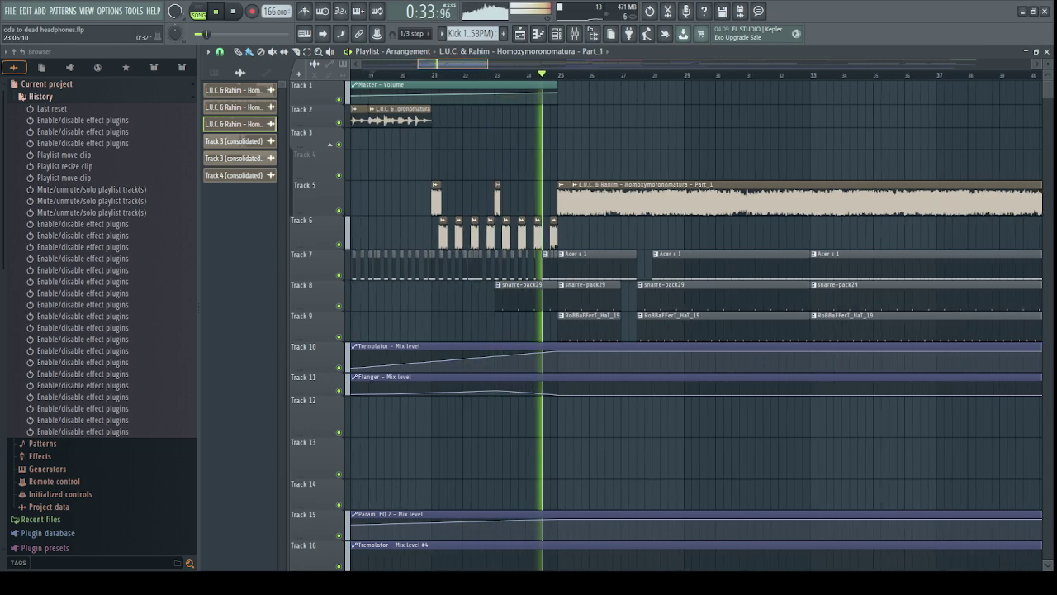
scroll(544, 62, "up", 2)
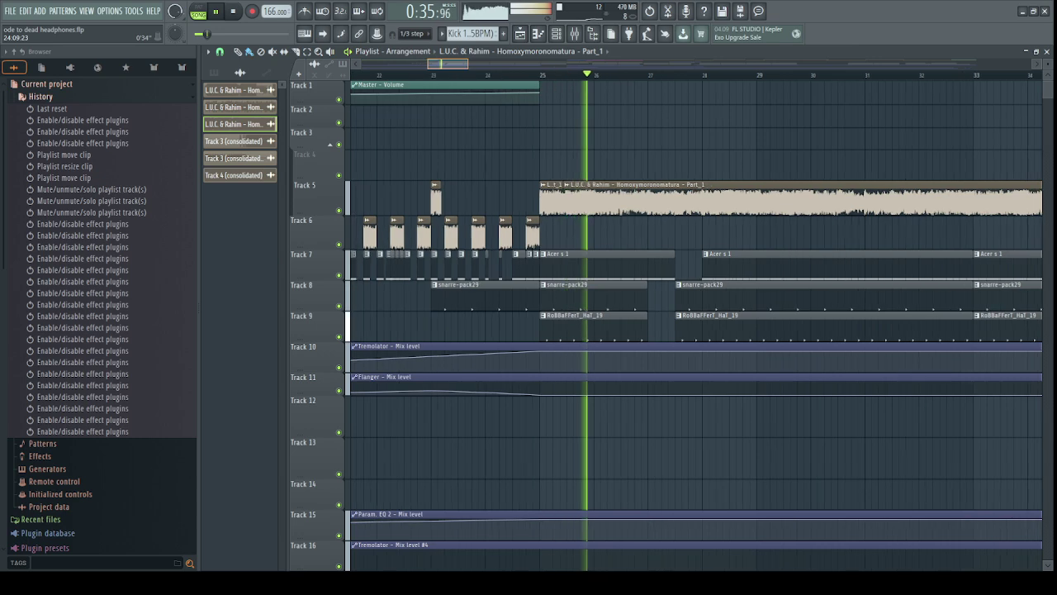
scroll(544, 63, "up", 1)
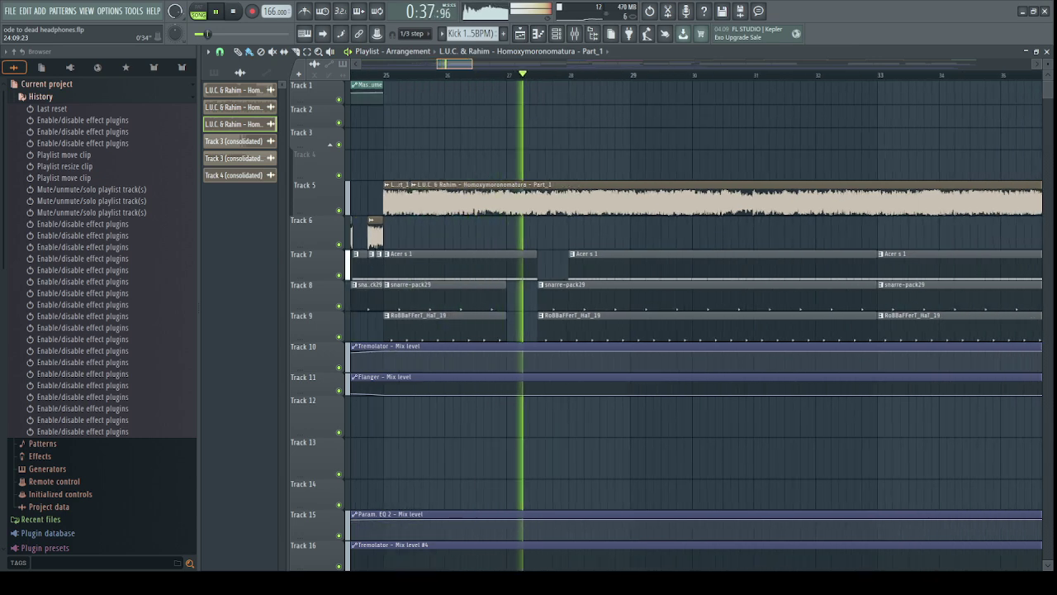
scroll(543, 65, "down", 2)
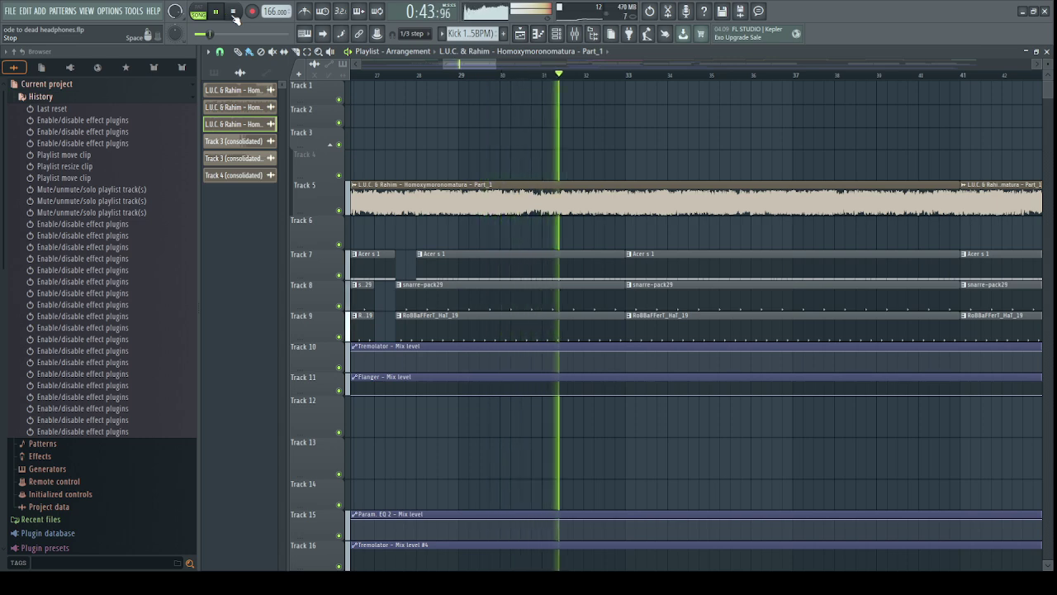
left_click(234, 12)
Look over the playlist arrangement from the intro through the middle sections with their audio, drum and automation clips.
scroll(496, 65, "down", 4)
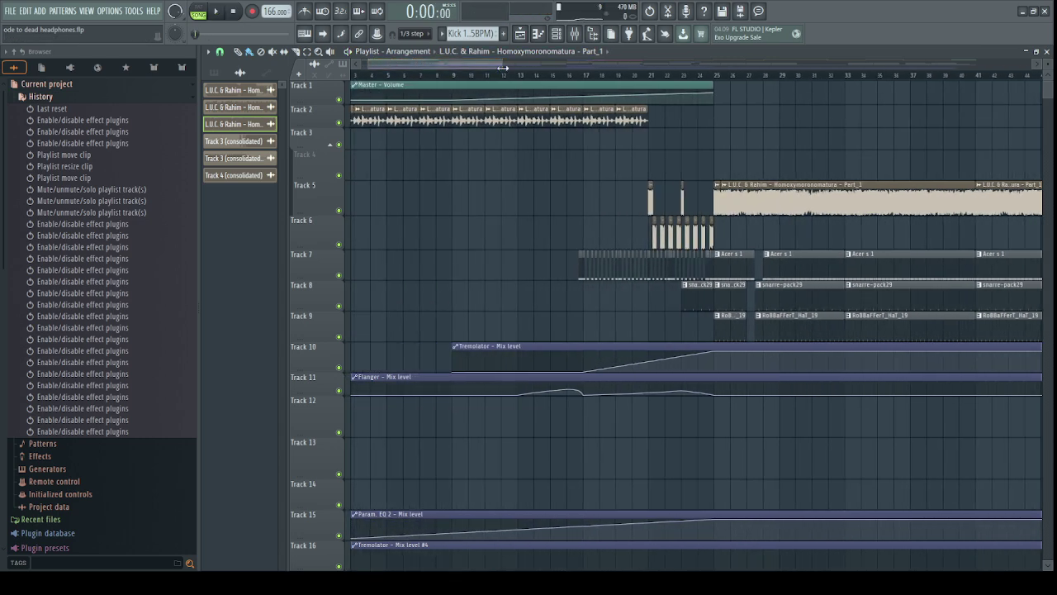
scroll(487, 65, "down", 1)
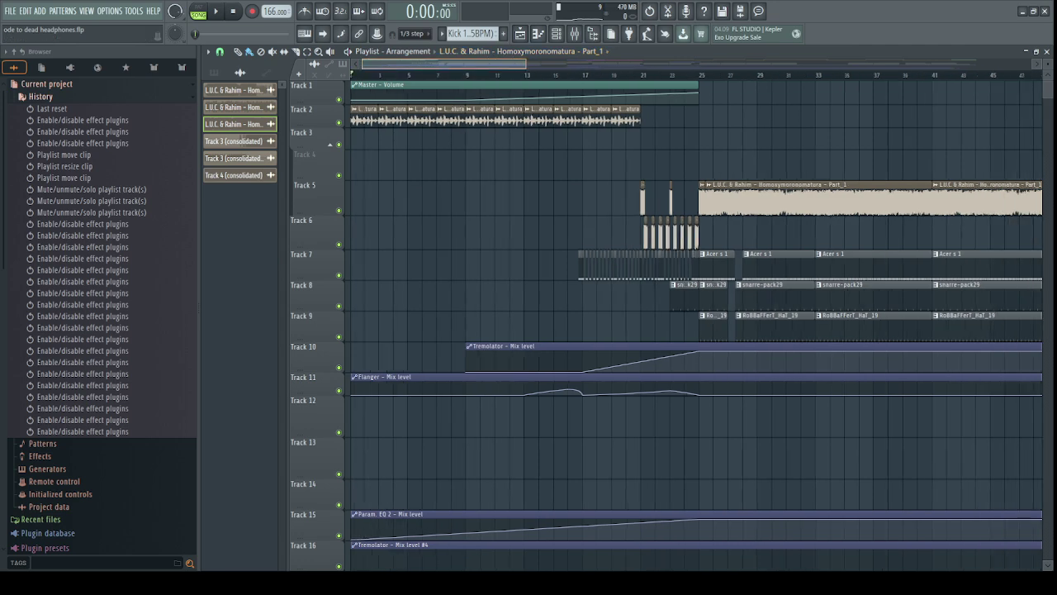
scroll(444, 72, "up", 2)
scroll(428, 66, "down", 2)
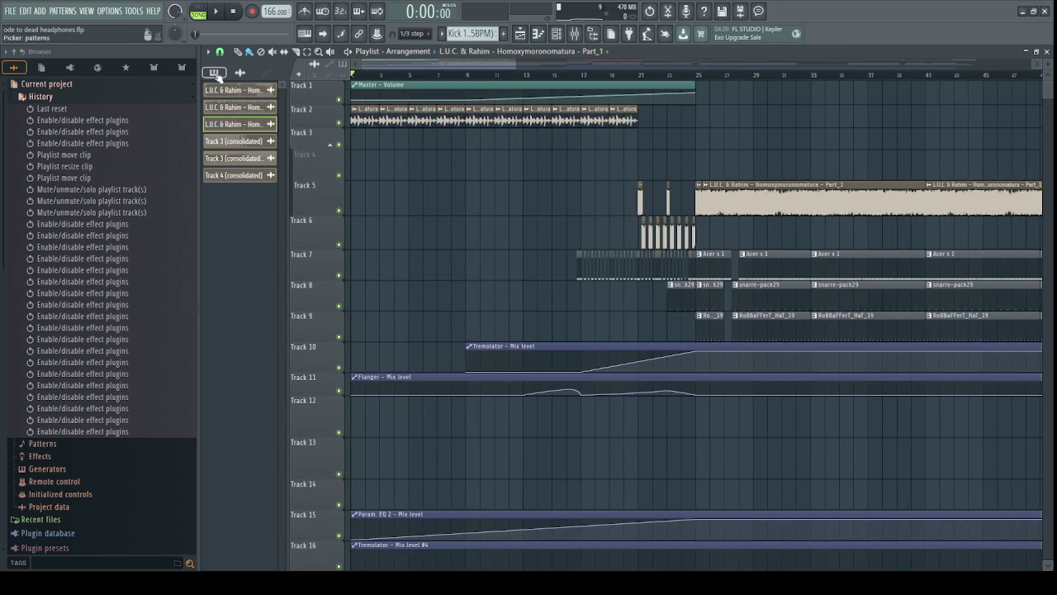
scroll(526, 65, "down", 5)
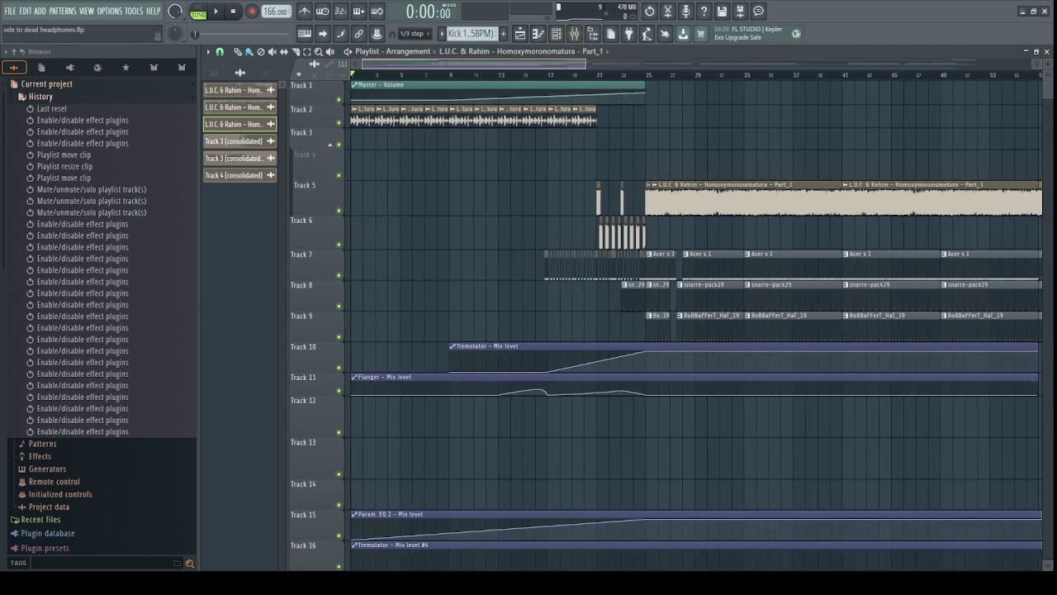
left_click_drag(527, 64, 619, 65)
scroll(530, 51, "up", 1)
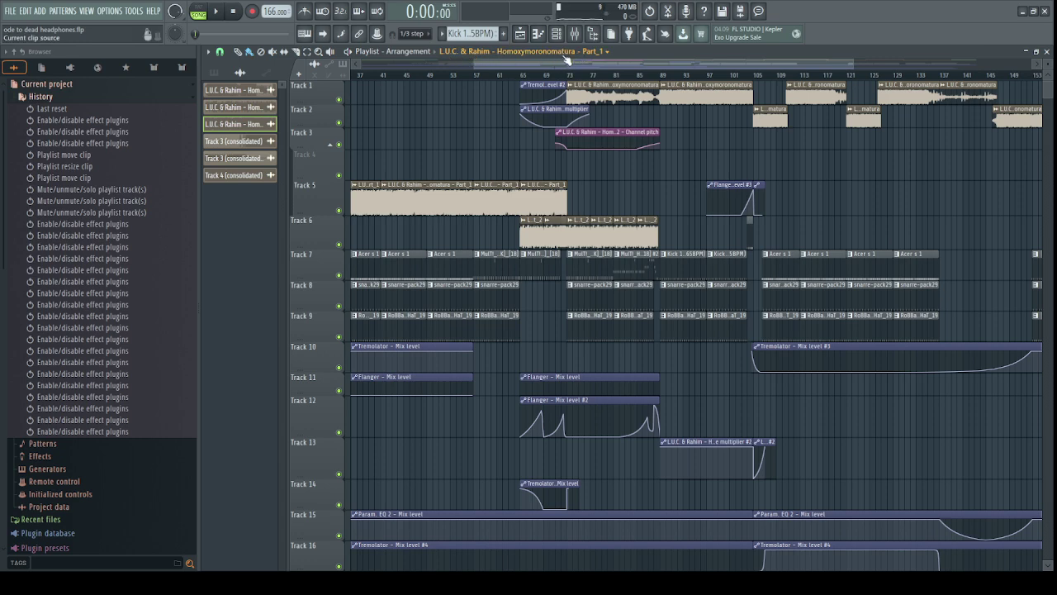
Select the Master mixer track and disable the effect plugins on the Master and on mixer tracks 2, 4 and 7.
left_click(574, 34)
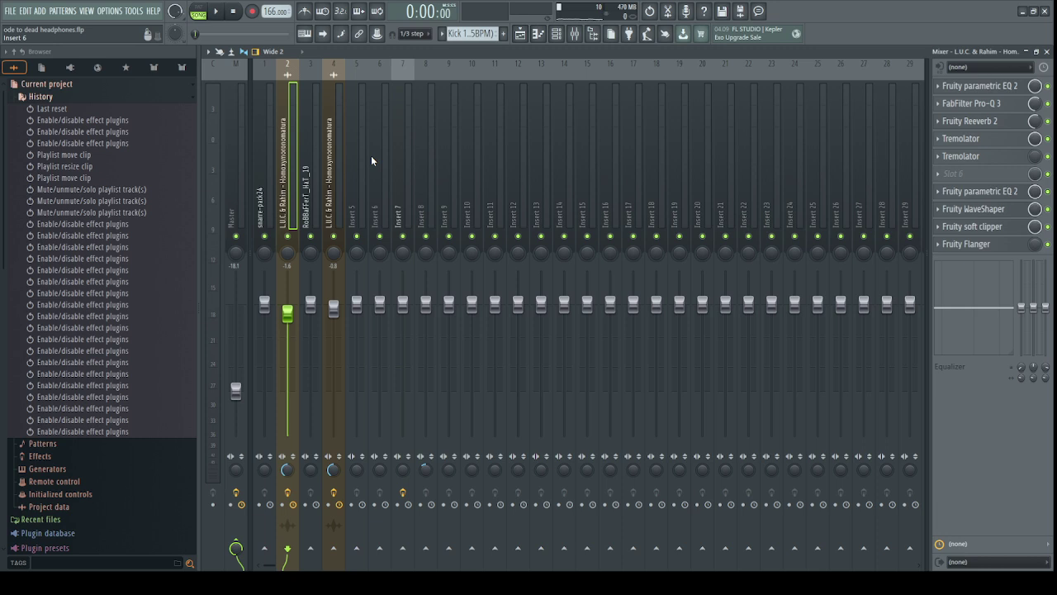
left_click(244, 195)
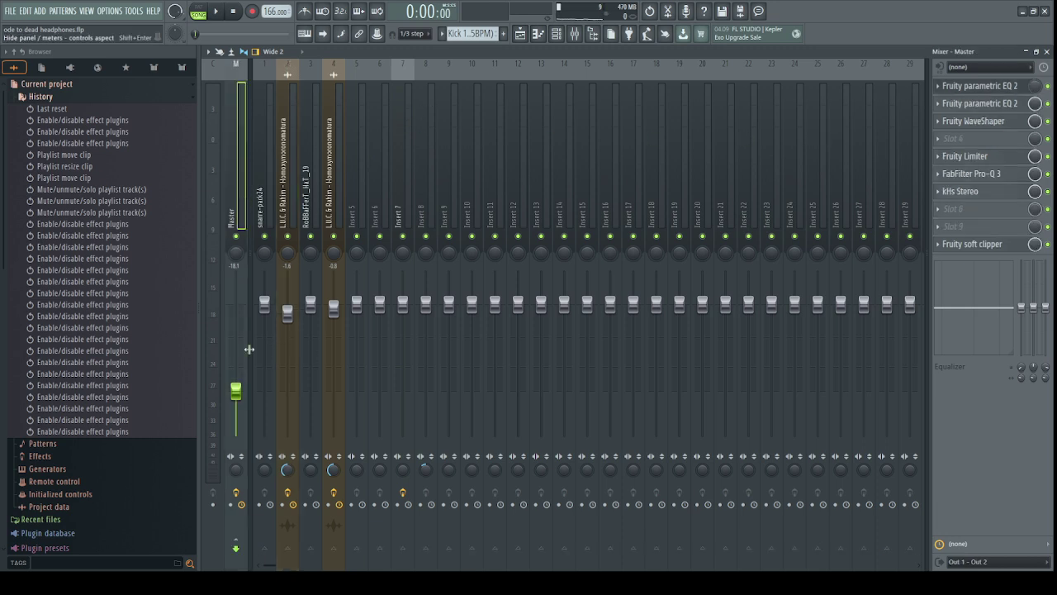
left_click(235, 493)
left_click(288, 493)
left_click(334, 493)
left_click(402, 493)
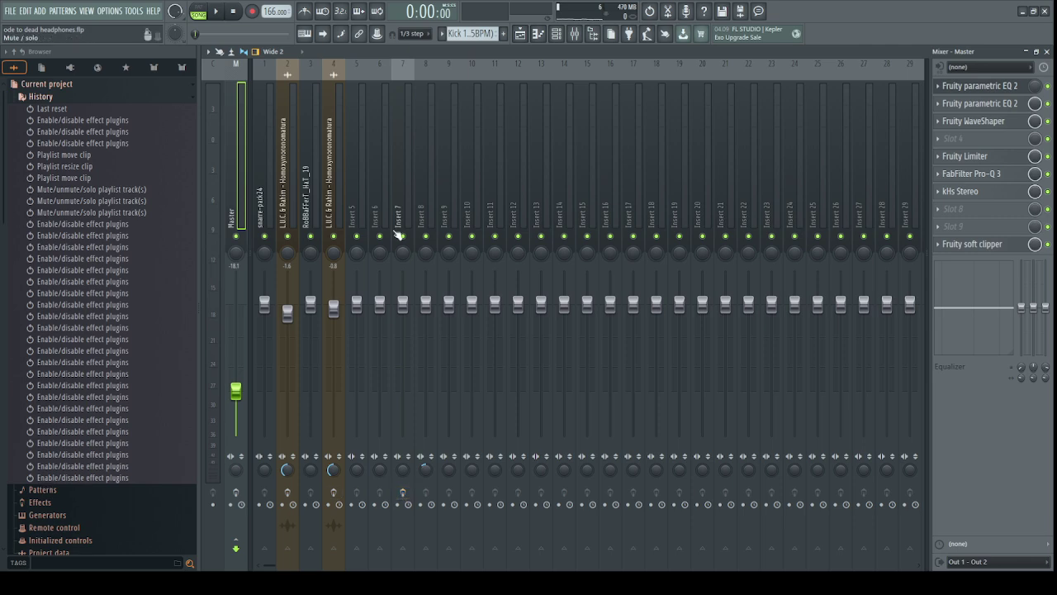
Play the song from about bar 20, mute mixer tracks 3, 7 and 8, and select mixer track 2.
left_click(520, 34)
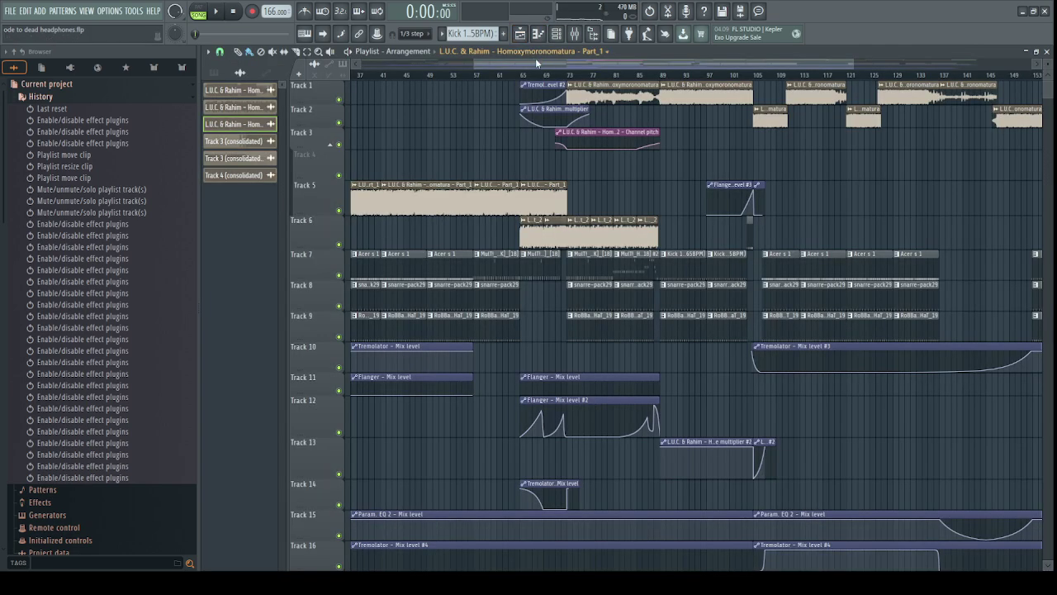
left_click_drag(660, 64, 529, 64)
scroll(702, 74, "up", 4)
left_click(701, 75)
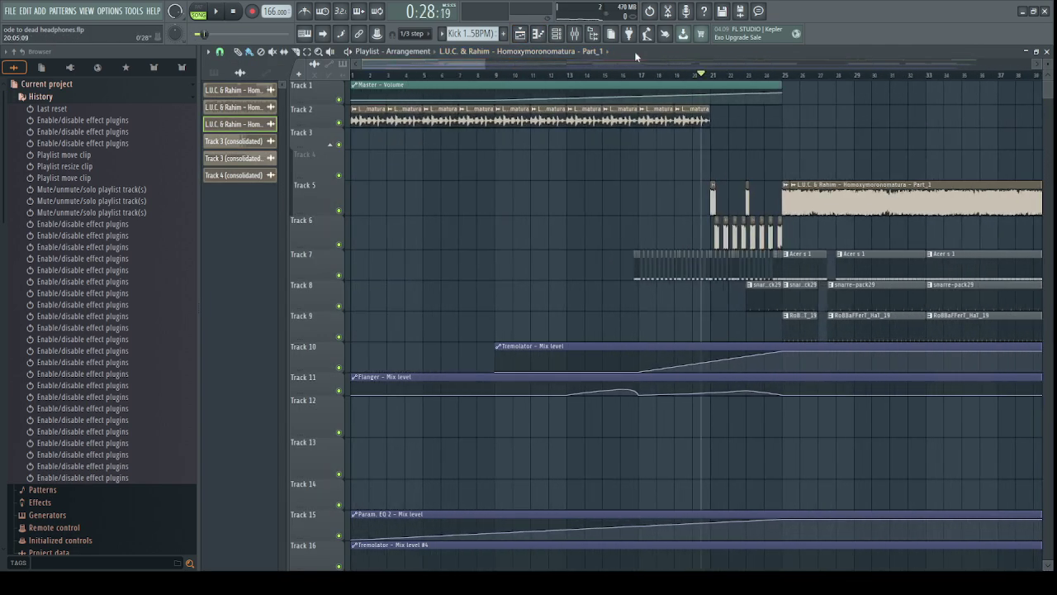
left_click(556, 33)
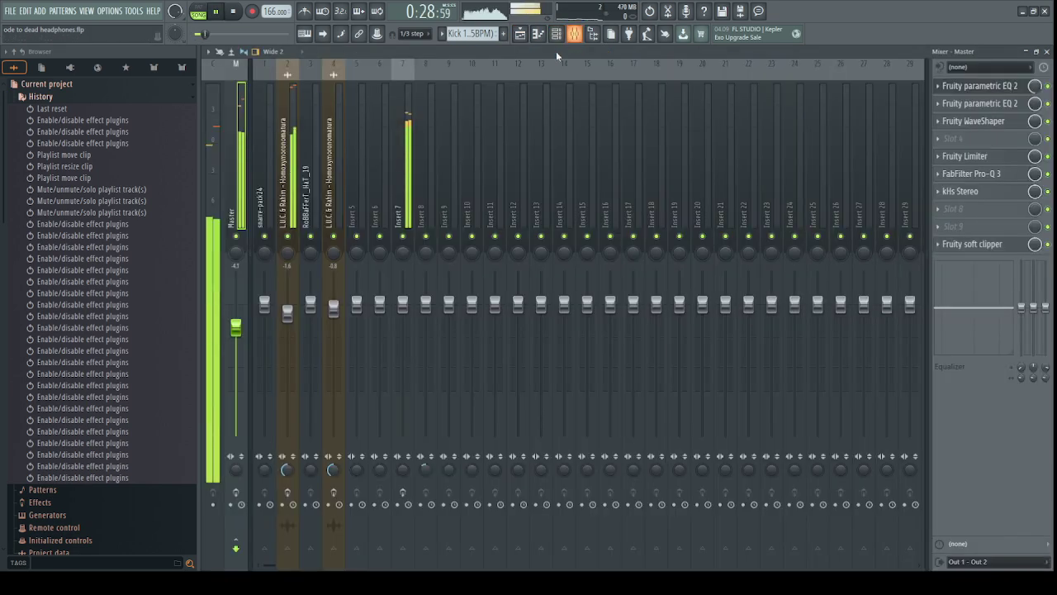
left_click(311, 236)
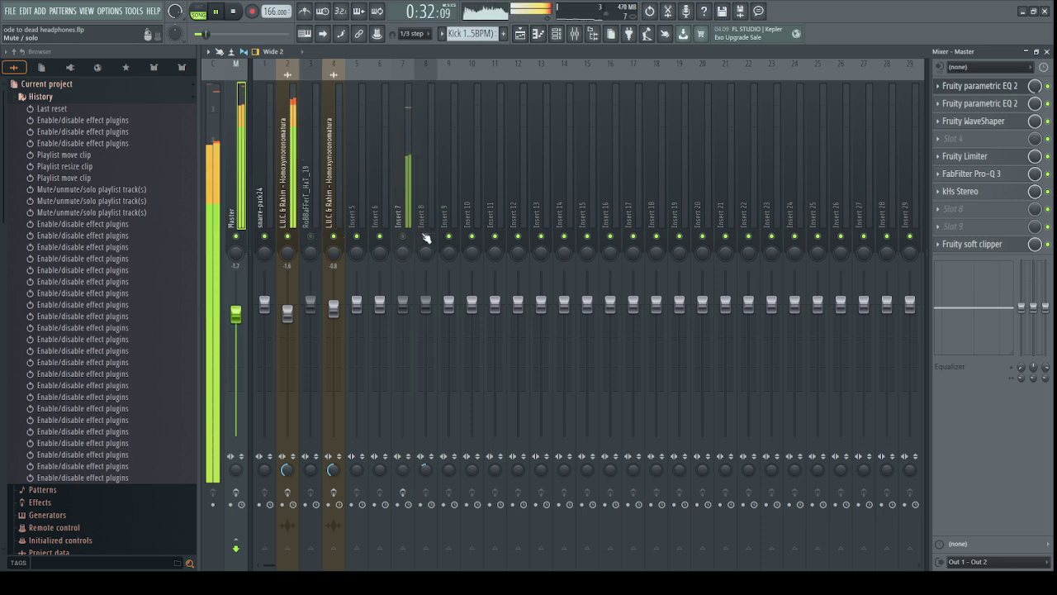
left_click(291, 185)
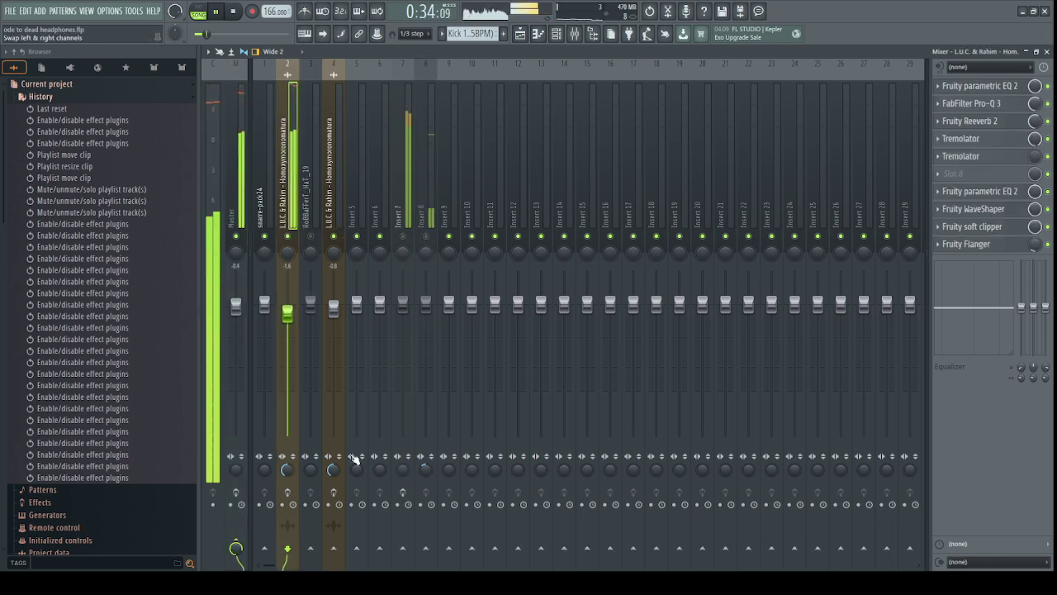
Open the L.U.C. & Rahim - Homoxymoronomatura sample from the Track 1 playlist clip in Edison and stop song playback.
left_click(522, 34)
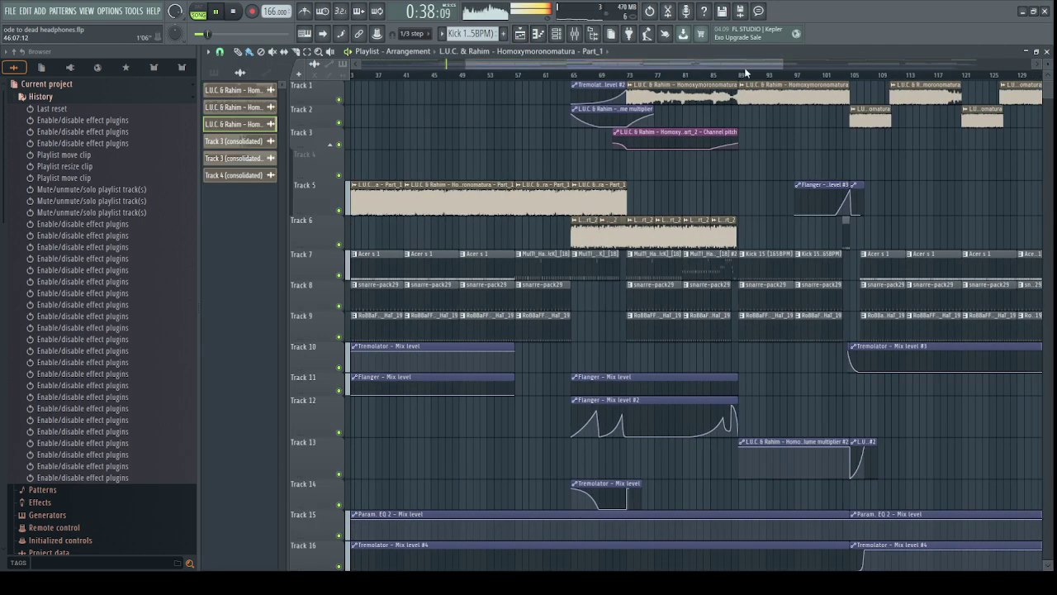
double_click(763, 95)
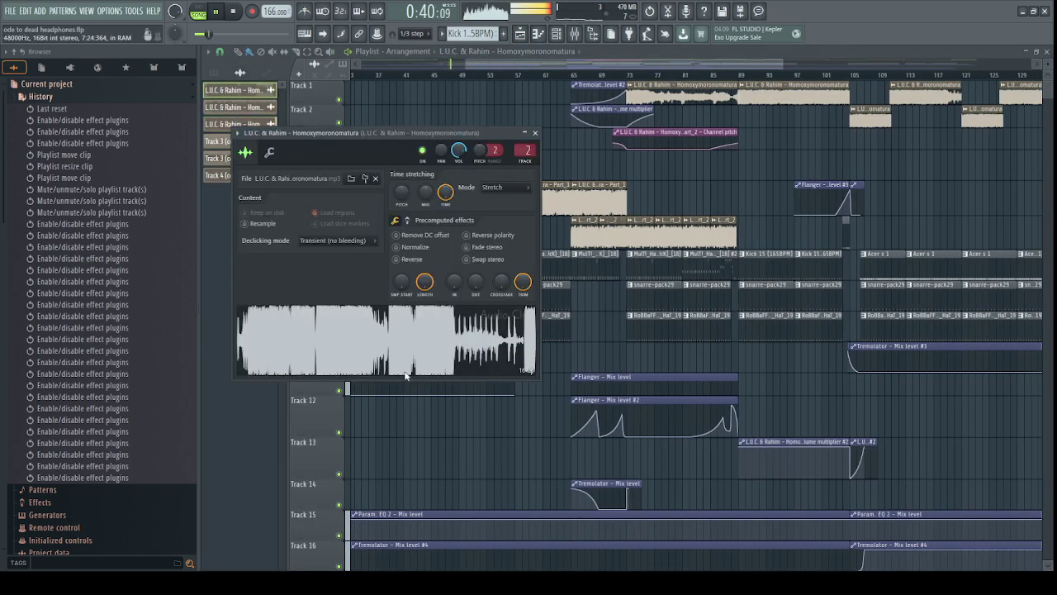
key("ctrl+e")
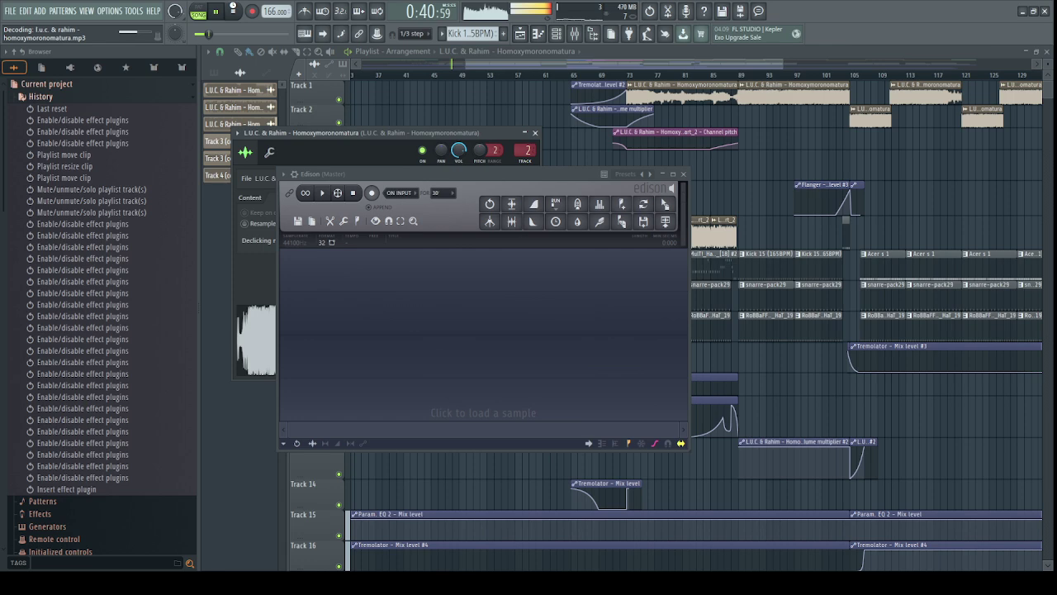
left_click(233, 9)
left_click(232, 8)
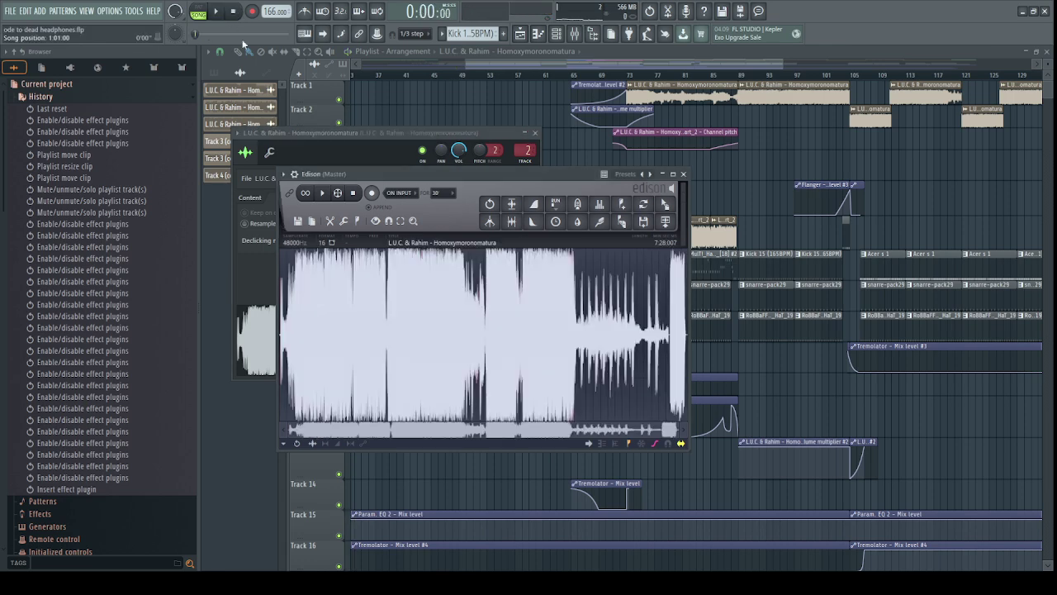
Audition the opening of the sample in Edison, narrowing the selected region to about 1.6–4.5 seconds.
scroll(338, 306, "up", 1)
scroll(337, 308, "up", 3)
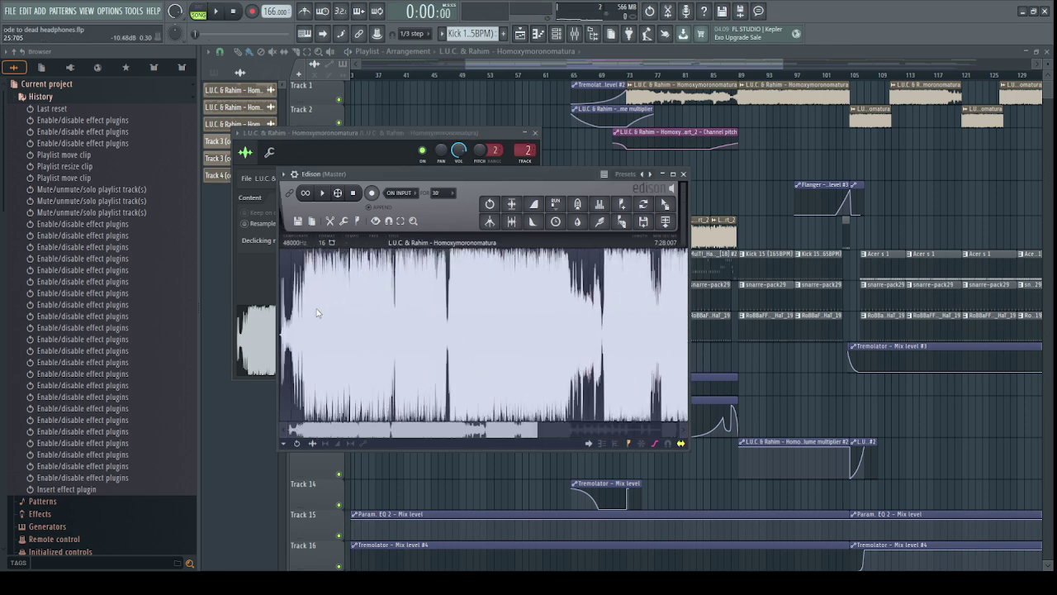
scroll(314, 312, "up", 4)
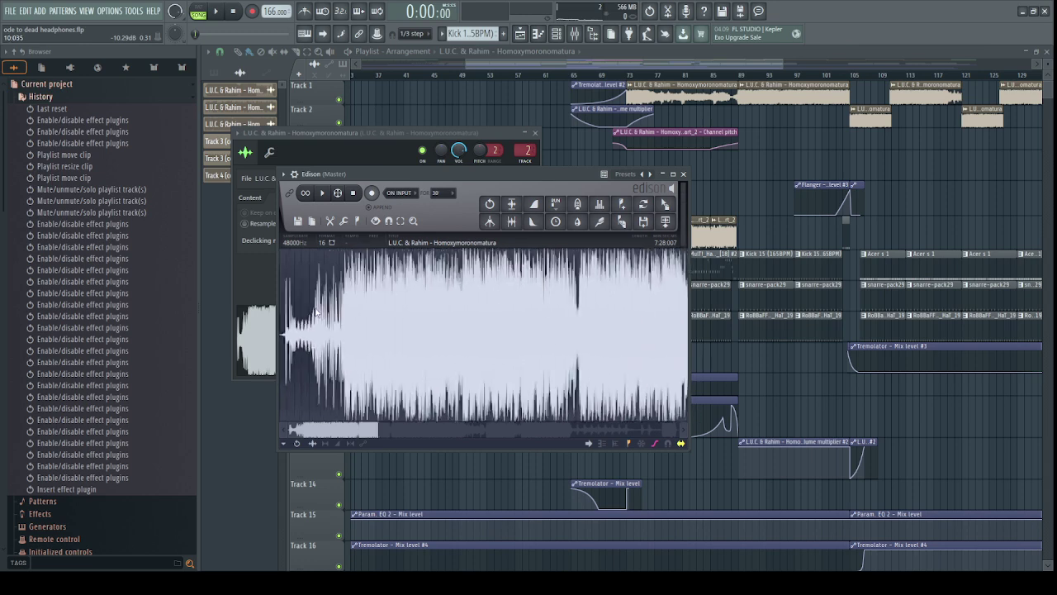
scroll(315, 312, "up", 1)
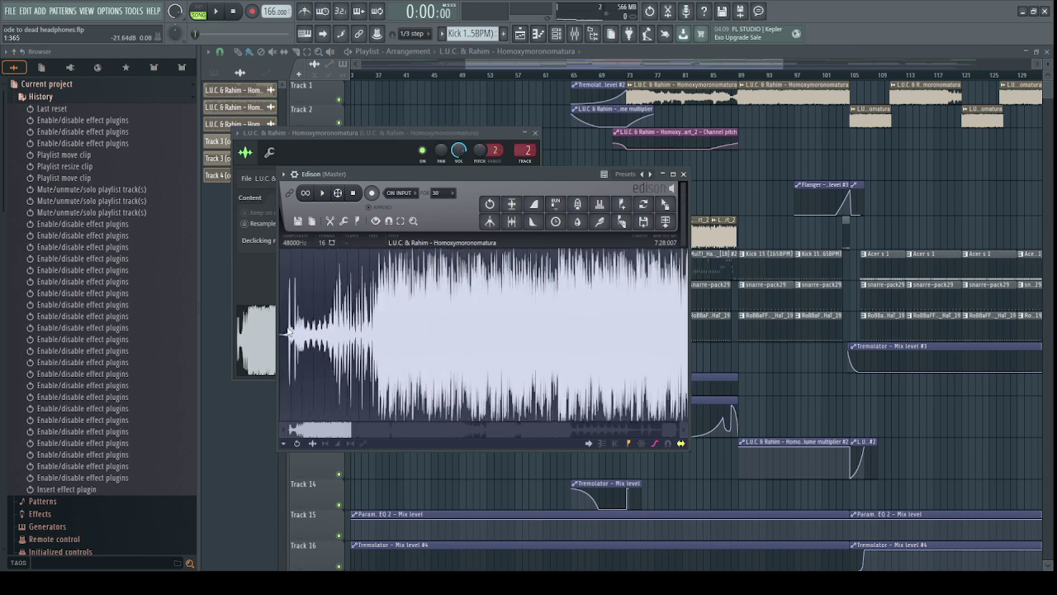
left_click_drag(289, 332, 377, 332)
key("space")
scroll(307, 319, "up", 4)
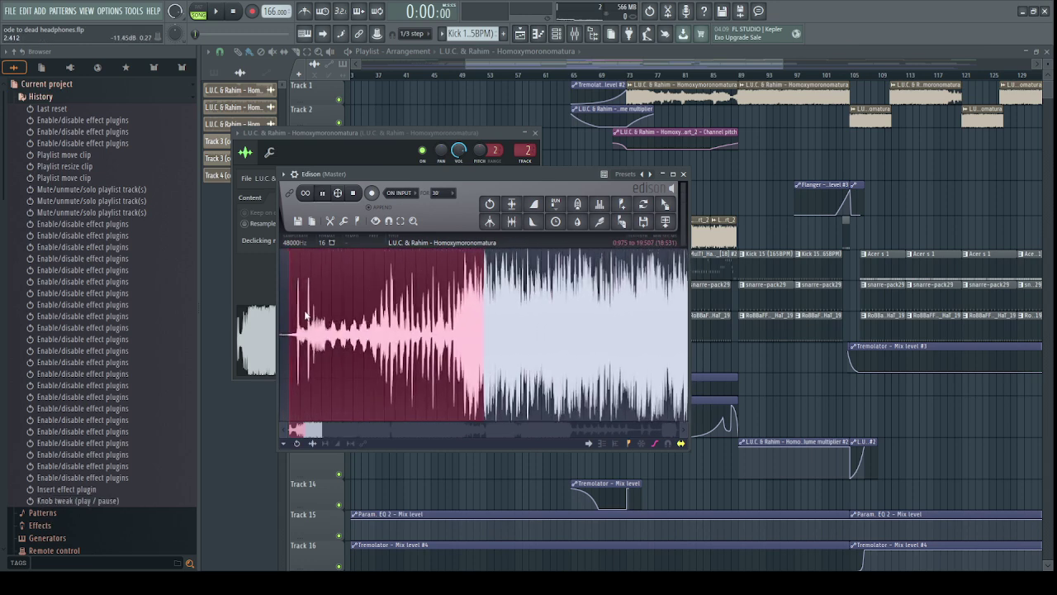
left_click_drag(299, 329, 330, 331)
scroll(325, 329, "up", 4)
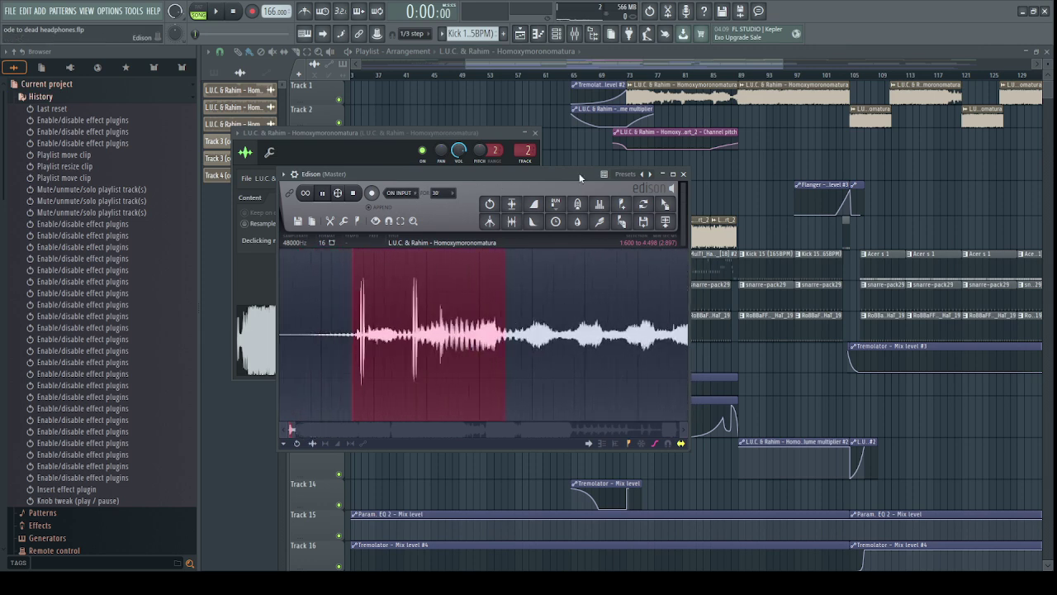
Show the Master mixer track's effect chain and play the song from the start.
left_click(574, 34)
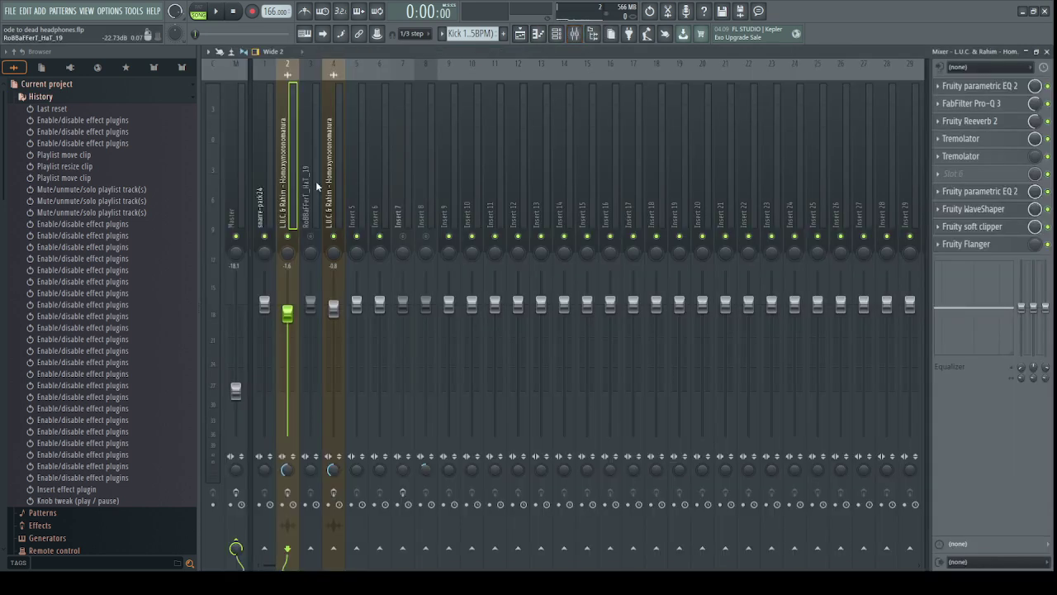
left_click(243, 200)
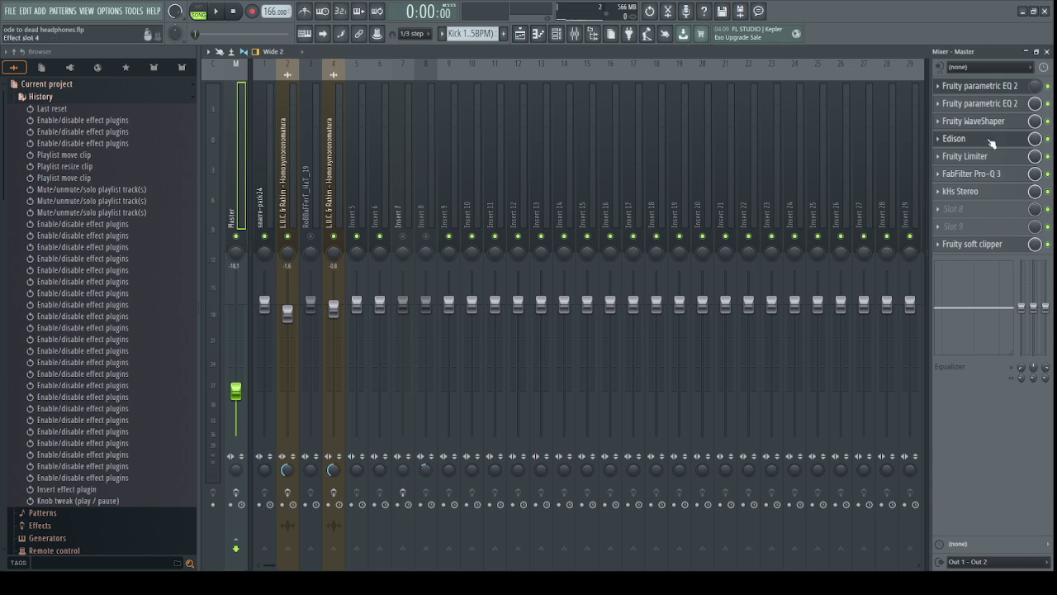
key("space")
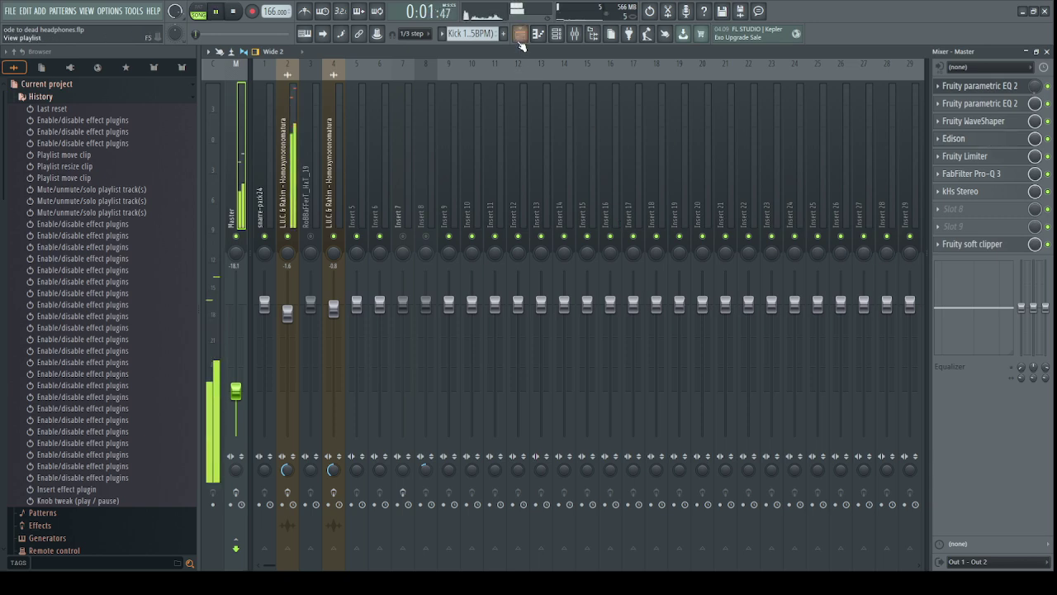
Play the song from about bar 57 in the playlist and pause it.
left_click(520, 40)
left_click(506, 73)
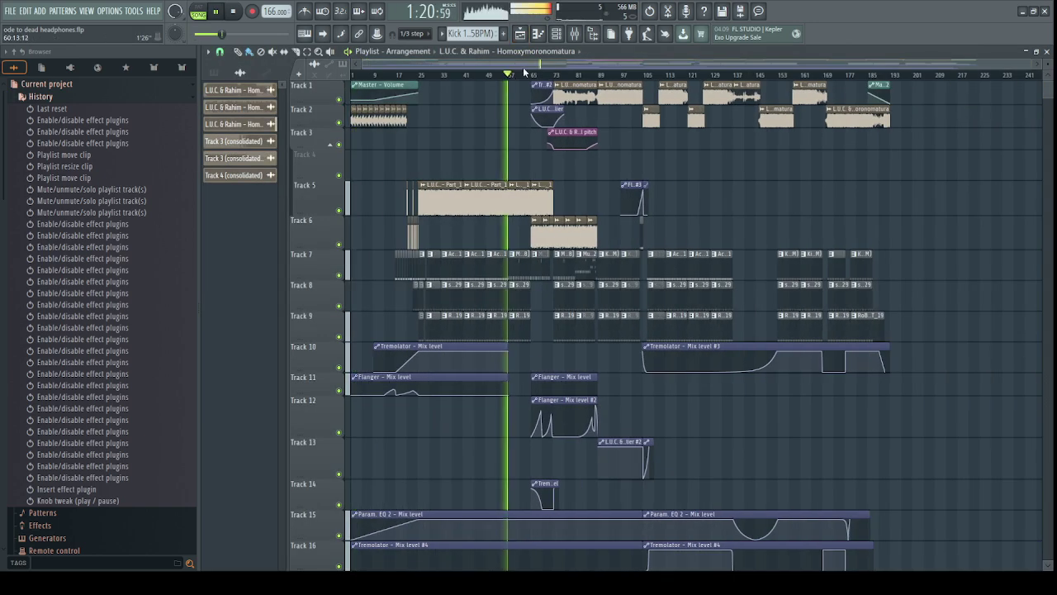
key("space")
Reopen Edison from the Master mixer track's effects and start playing the selected opening region of the sample.
left_click(574, 38)
left_click(956, 139)
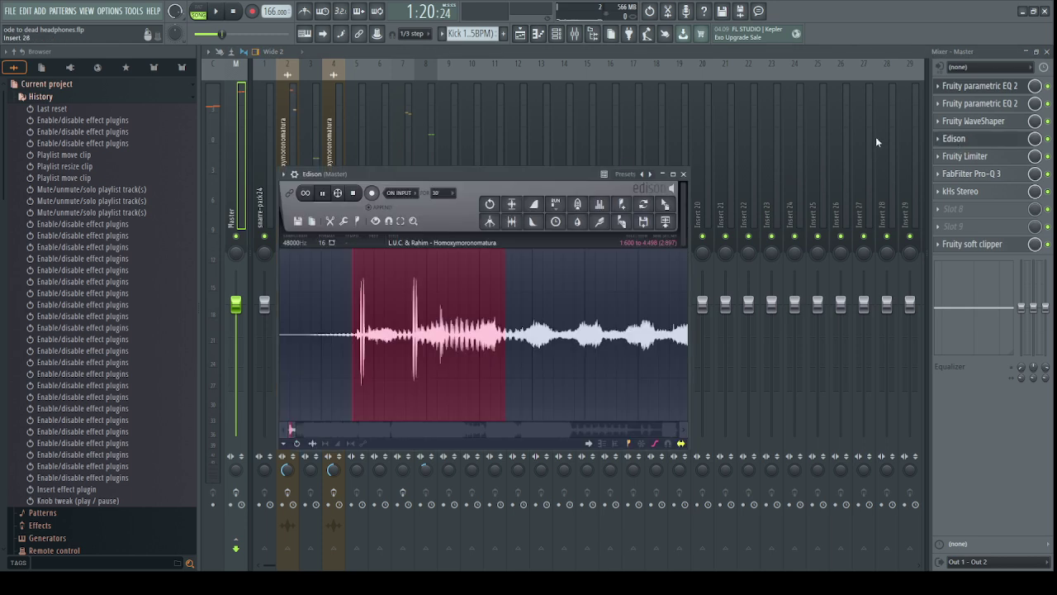
left_click(323, 194)
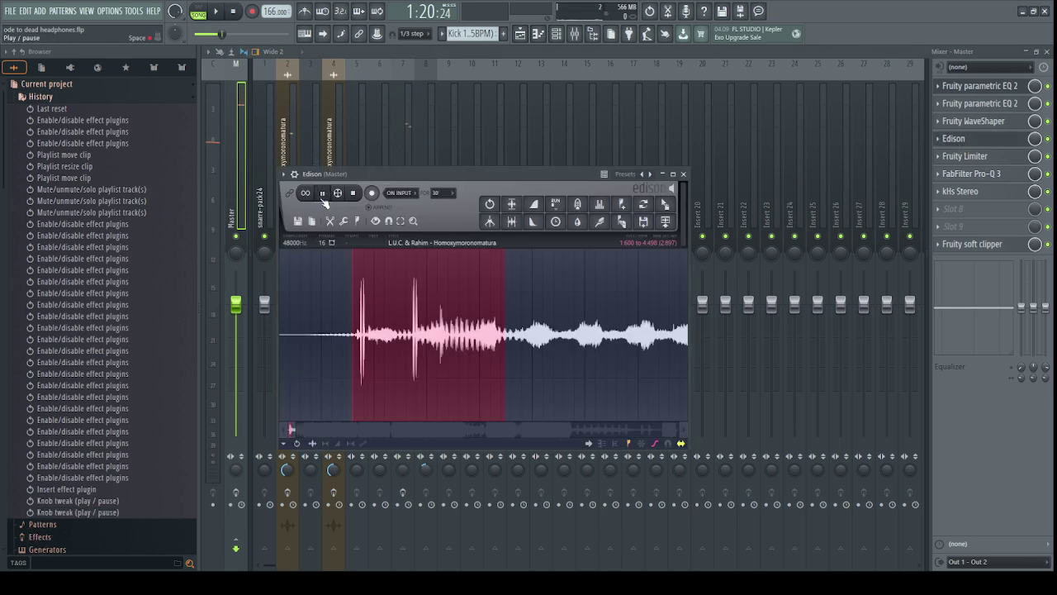
scroll(397, 272, "down", 4)
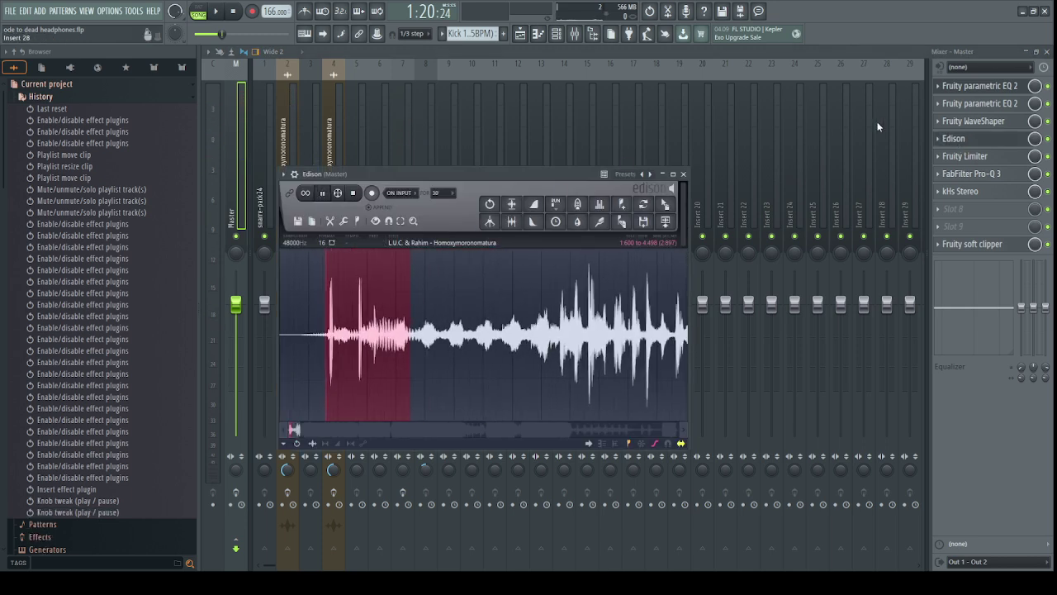
Select the sample region from about 3.9 to 7.9 seconds in Edison and try to play it.
left_click(977, 141)
left_click(977, 140)
key("space")
left_click(323, 192)
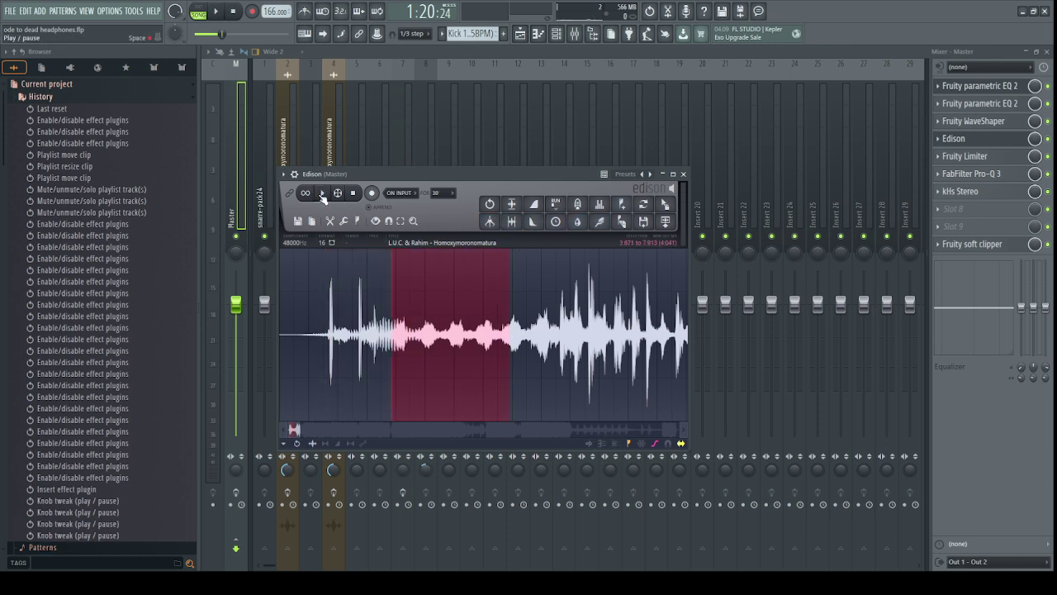
left_click(321, 195)
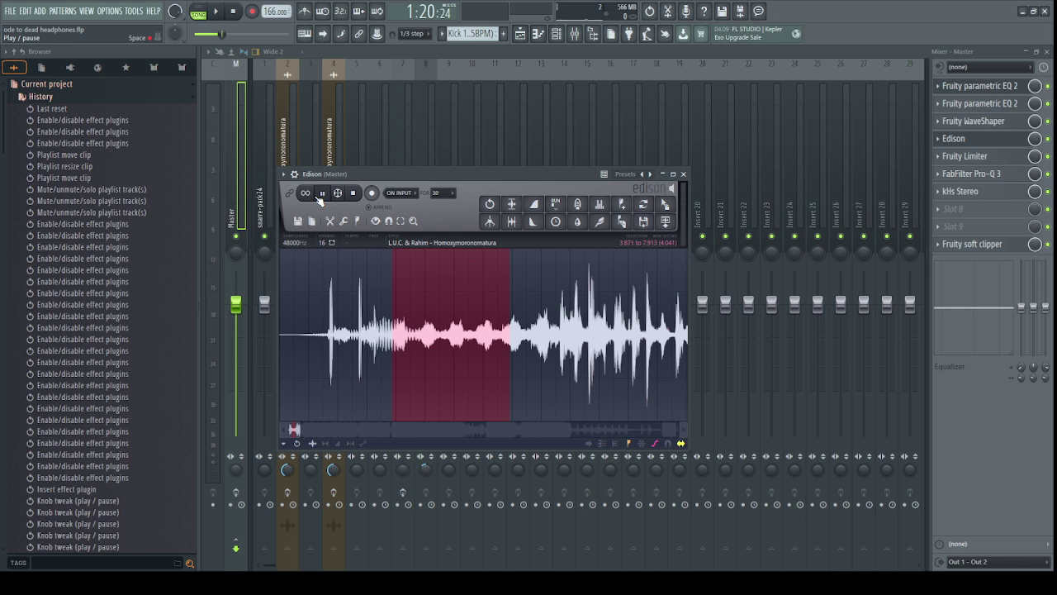
Move Edison to the last slot of the Master effect chain, below Fruity soft clipper, and test playback before stopping it.
key("Escape")
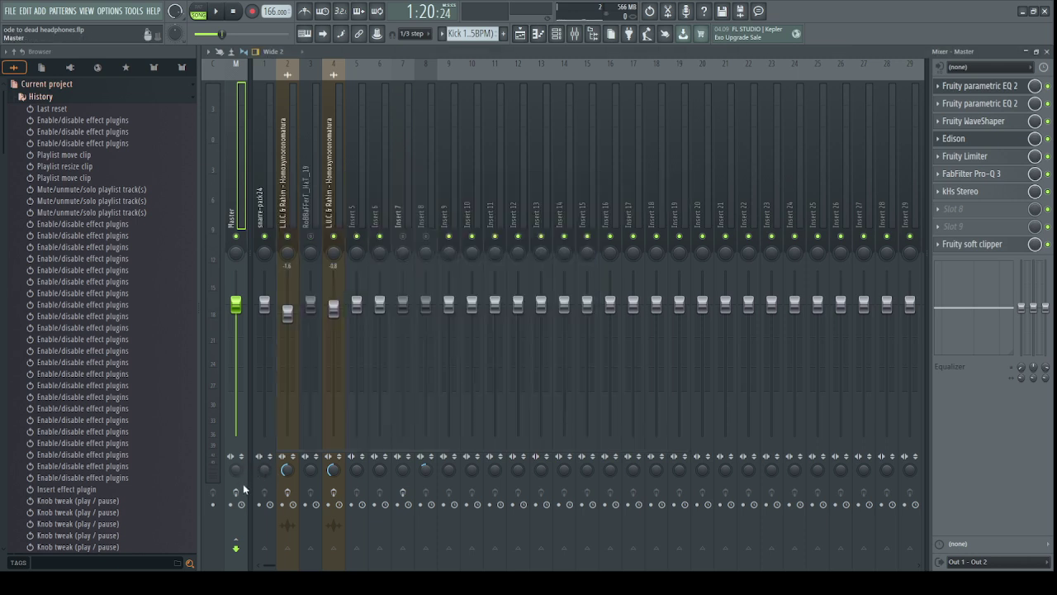
left_click(240, 493)
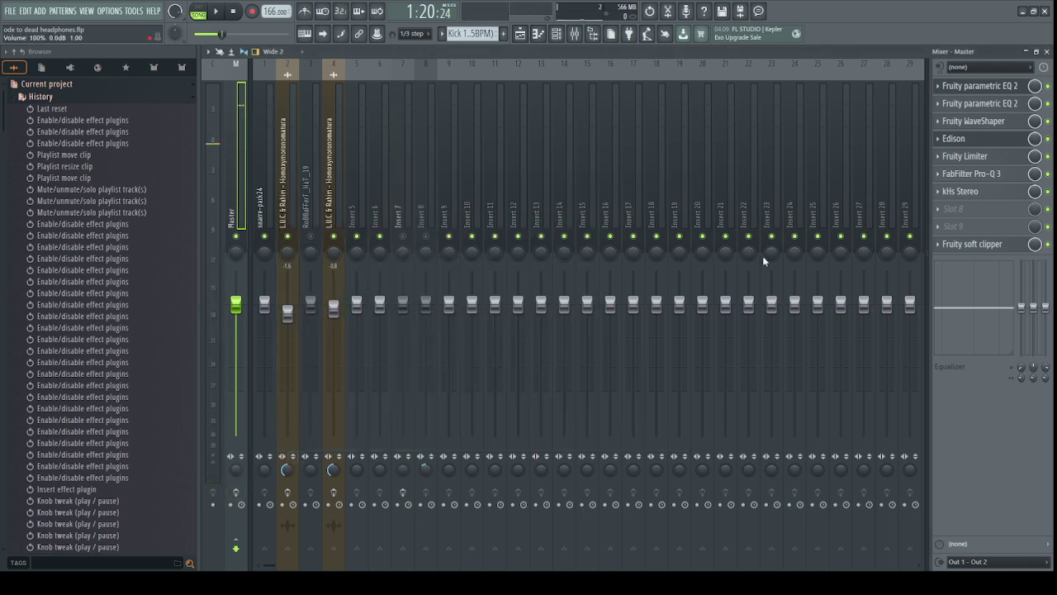
left_click(966, 138)
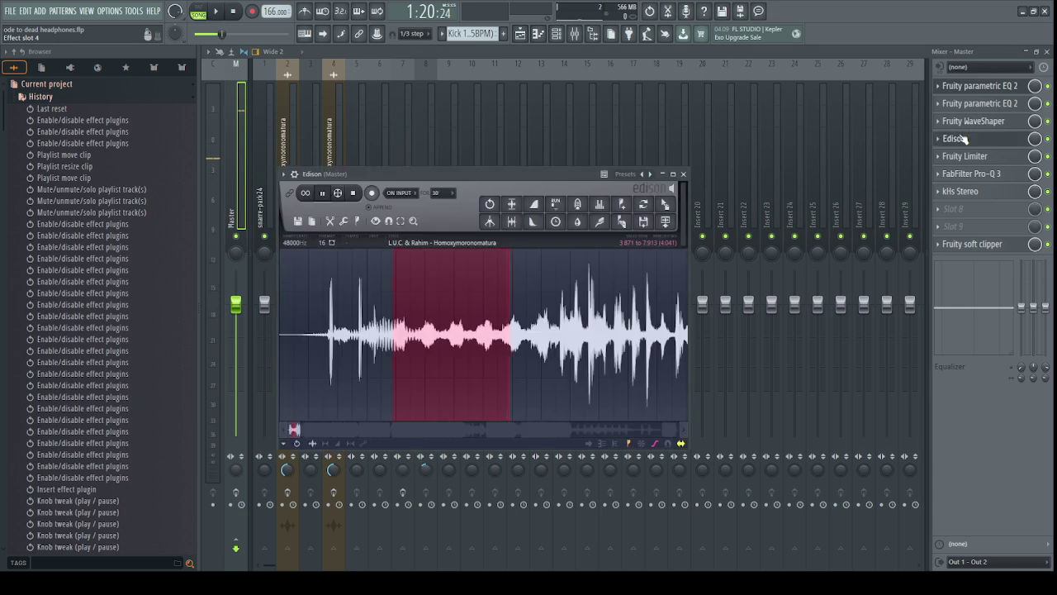
left_click_drag(954, 139, 958, 91)
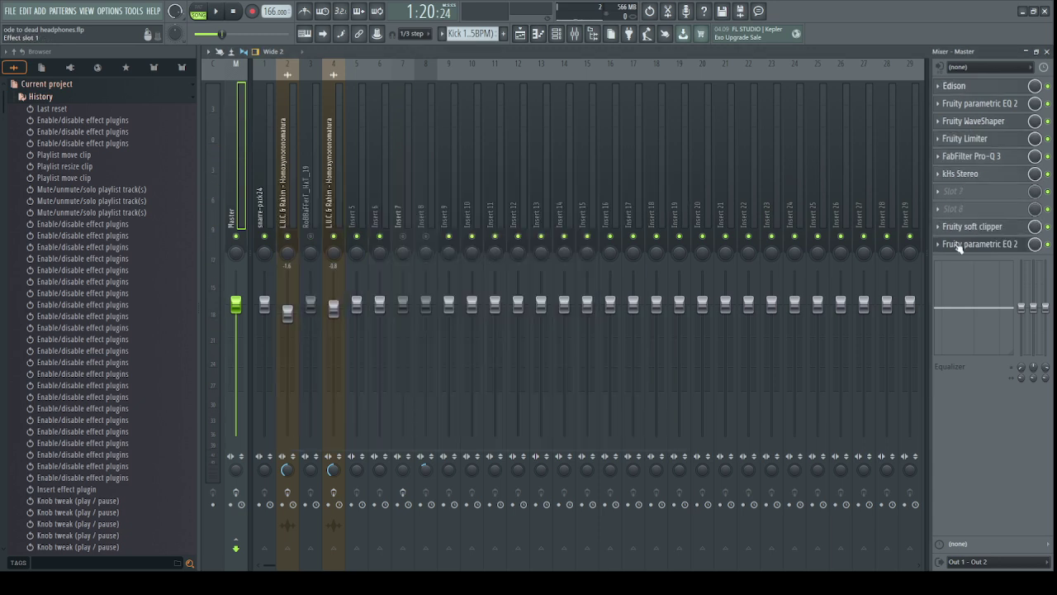
left_click_drag(959, 248, 993, 237)
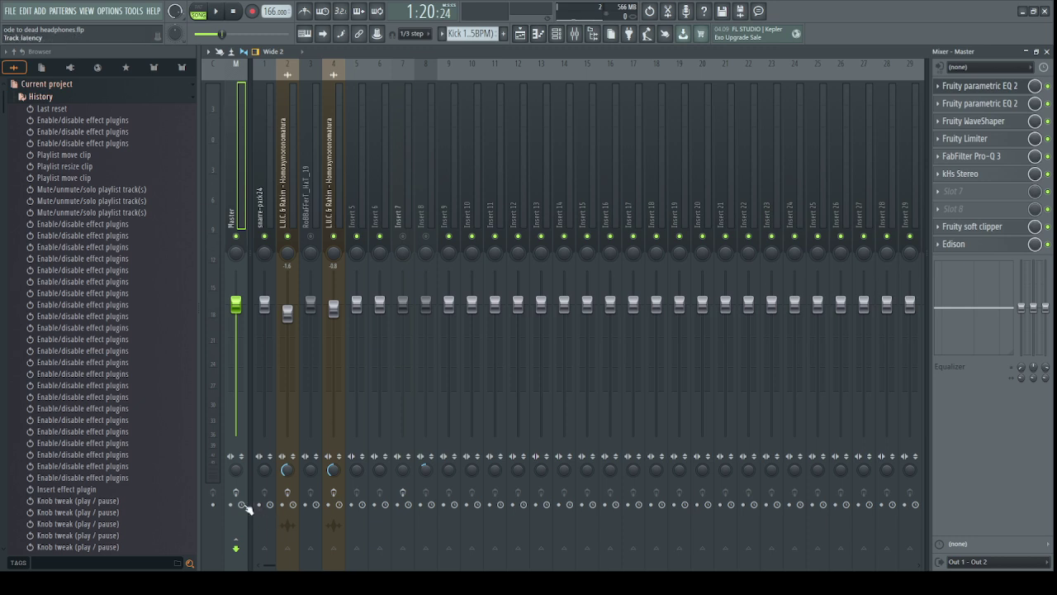
key("space")
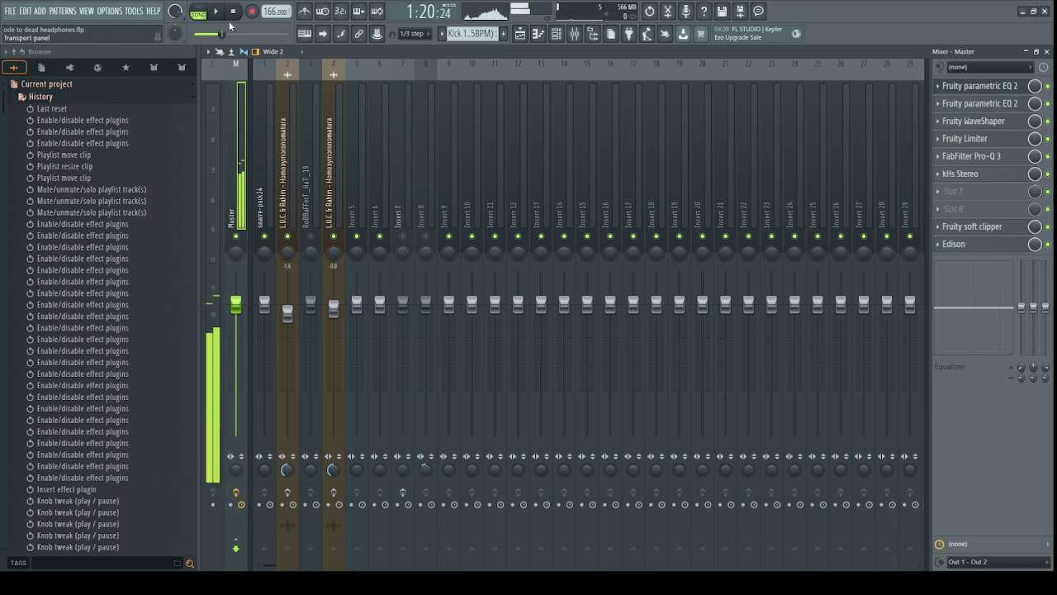
left_click(233, 11)
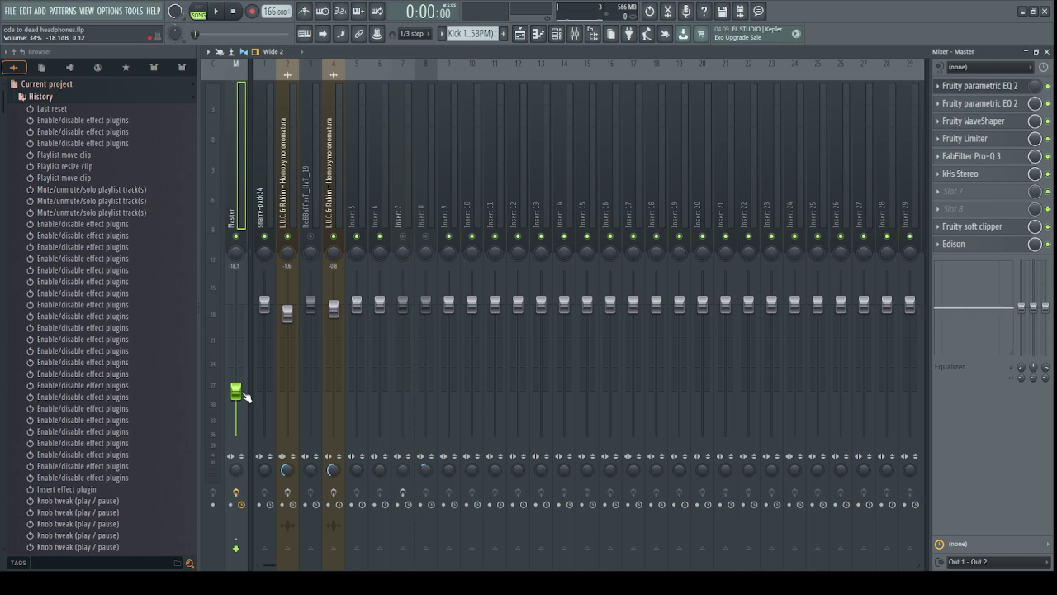
Mute playlist tracks 1, 10, 11, 15 and 16.
left_click(520, 33)
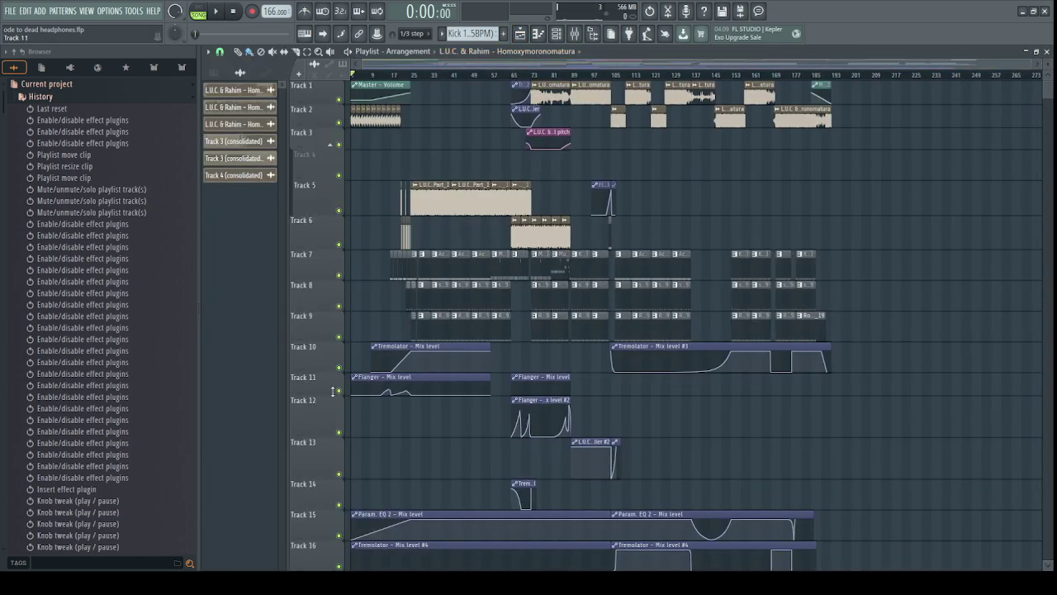
left_click(339, 366)
left_click(339, 391)
scroll(343, 405, "down", 4)
left_click(339, 436)
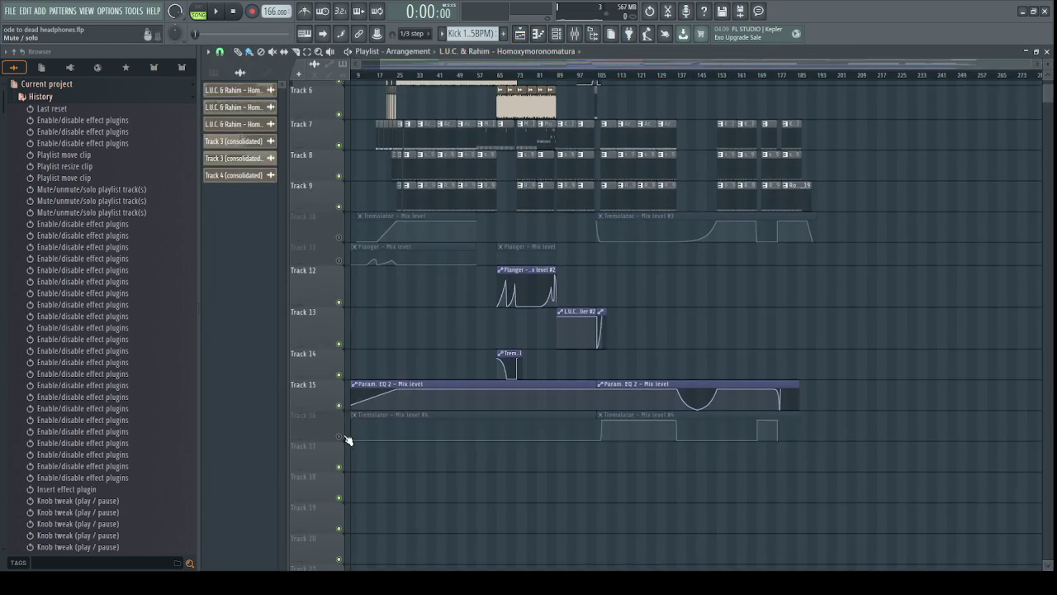
left_click(339, 404)
scroll(402, 361, "up", 5)
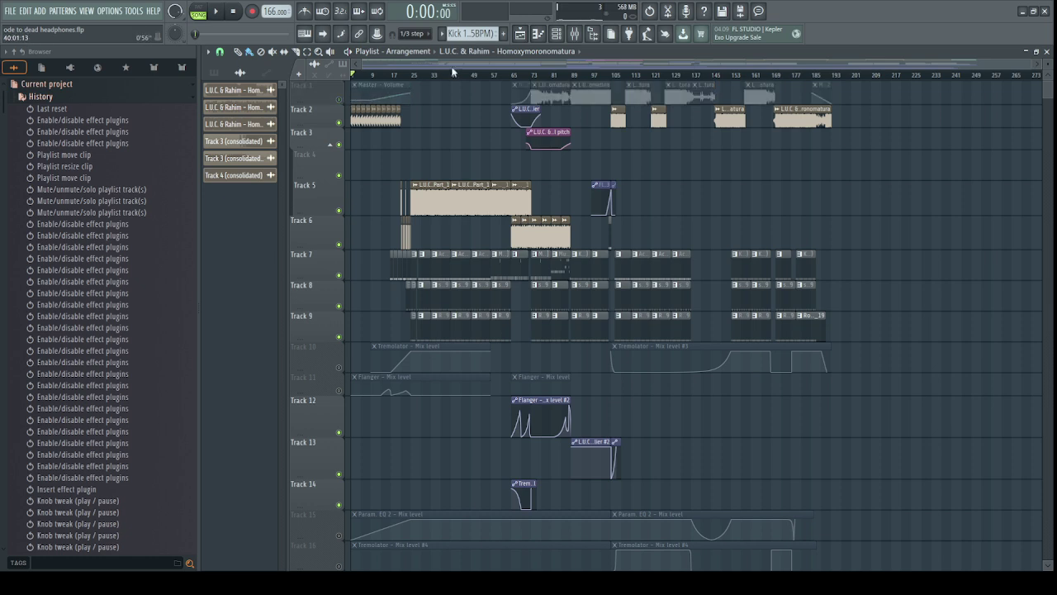
Restore the Master mixer volume to 0 dB and play the selected sample region in Edison.
left_click(572, 33)
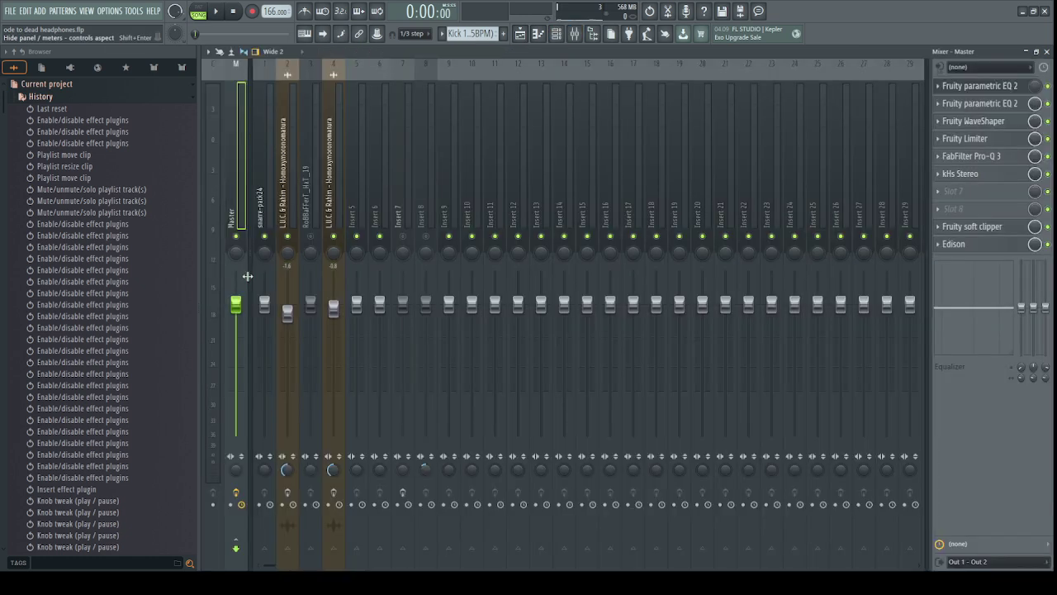
left_click(960, 246)
left_click(321, 193)
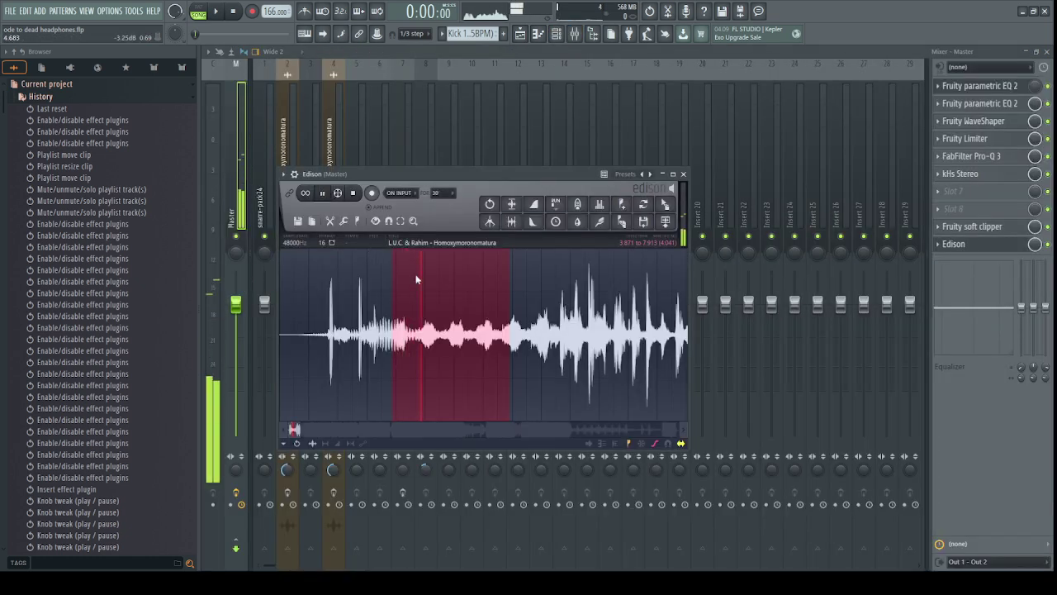
Audition the sample's intro in Edison by selecting about 7.9–22.8 seconds and then about 17.2–43.7 seconds.
scroll(418, 279, "down", 2)
left_click_drag(454, 322, 746, 324)
scroll(440, 334, "down", 2)
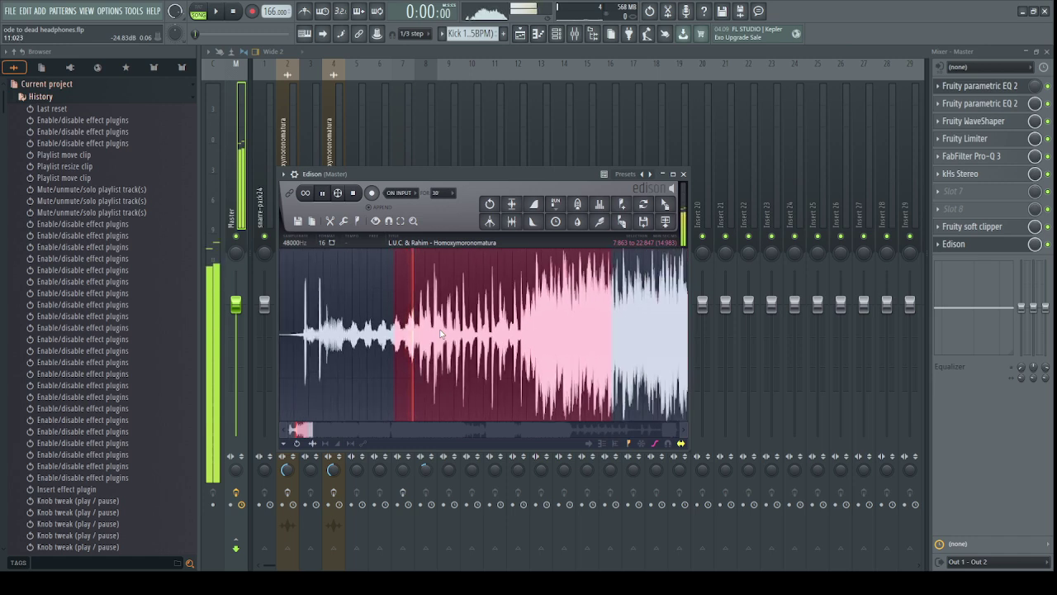
scroll(441, 333, "down", 2)
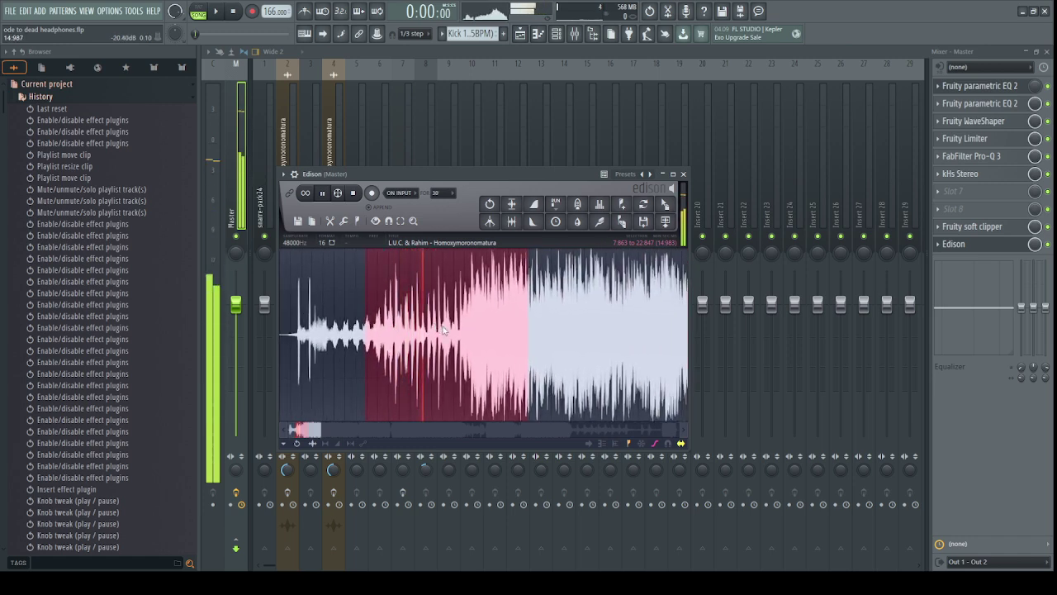
right_click(482, 335)
left_click_drag(481, 334, 598, 322)
scroll(597, 322, "down", 3)
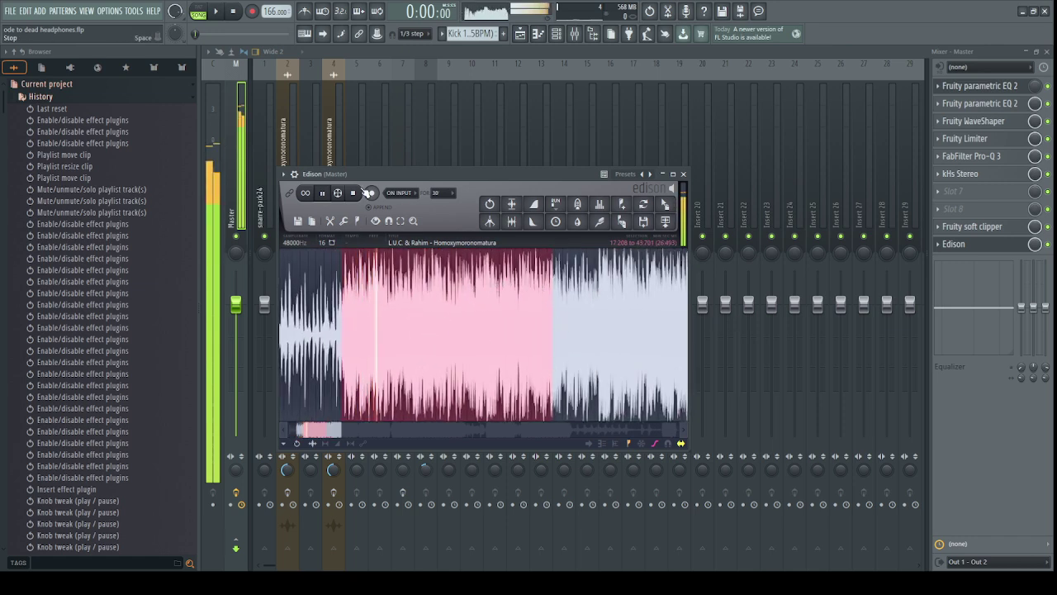
Lower the main volume and audition further sample regions in Edison starting at about 0:49, 1:03 and 2:38.
left_click_drag(387, 170, 399, 168)
left_click_drag(175, 11, 175, 53)
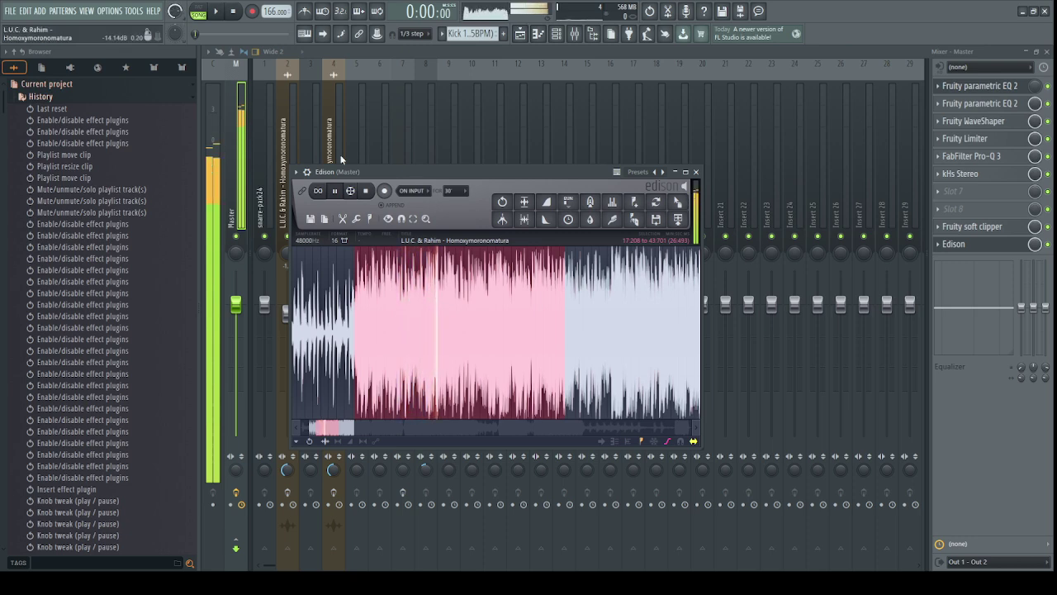
left_click_drag(569, 289, 731, 285)
left_click_drag(524, 287, 868, 279)
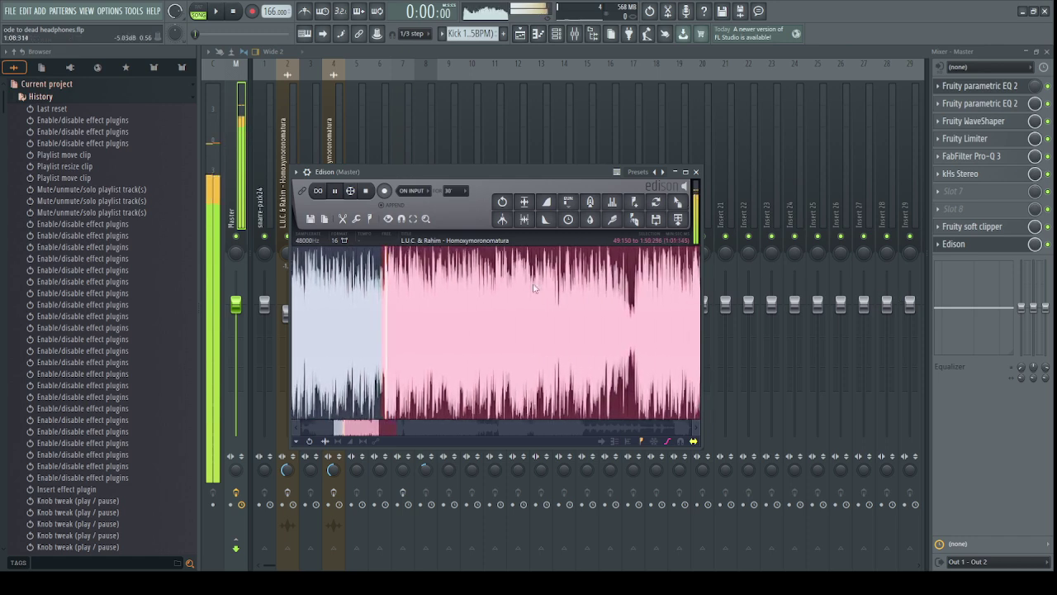
left_click_drag(494, 295, 502, 291)
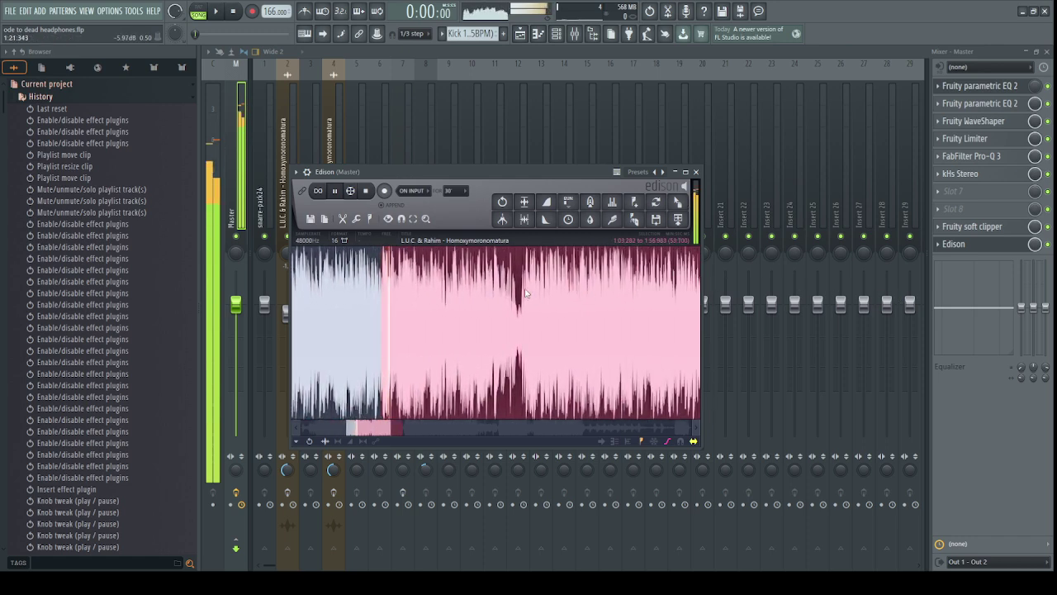
left_click_drag(524, 289, 861, 287)
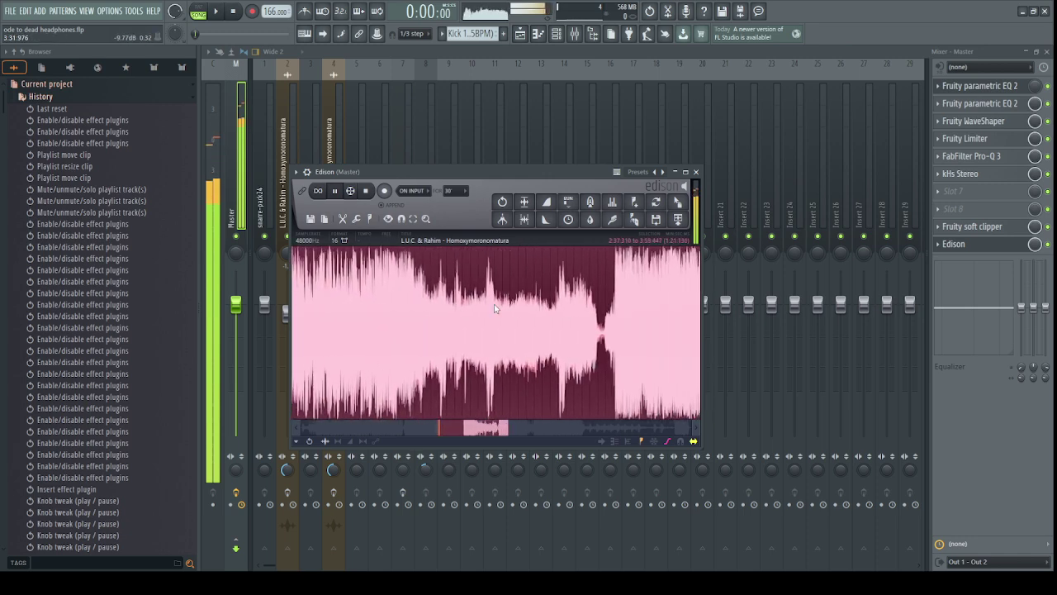
Audition the quieter break ending at about 3:46, extending the selected region's start back to about 3:19.
left_click_drag(595, 327, 608, 324)
key("space")
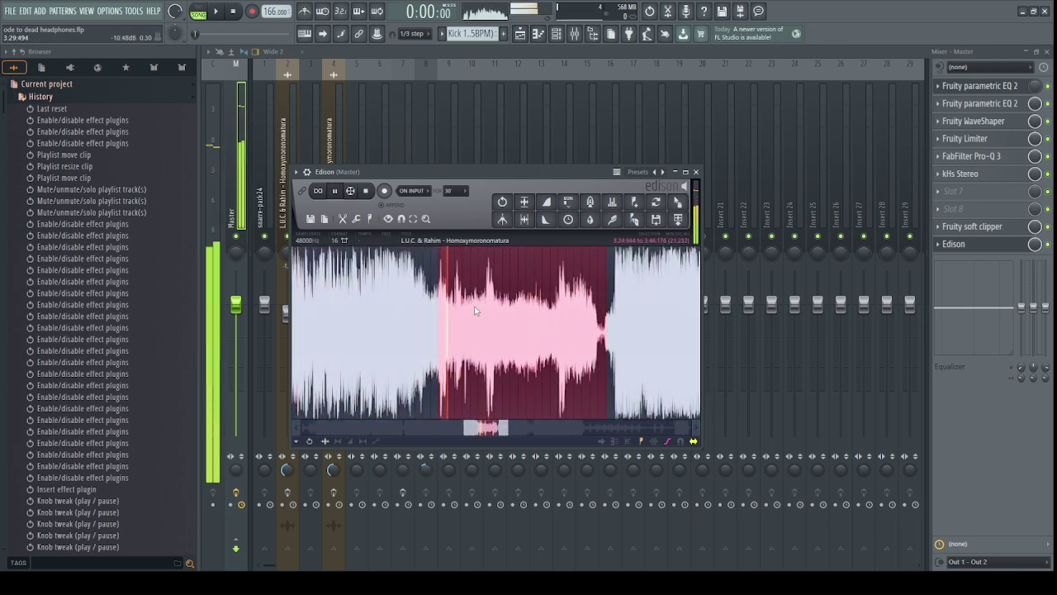
left_click_drag(438, 312, 393, 313)
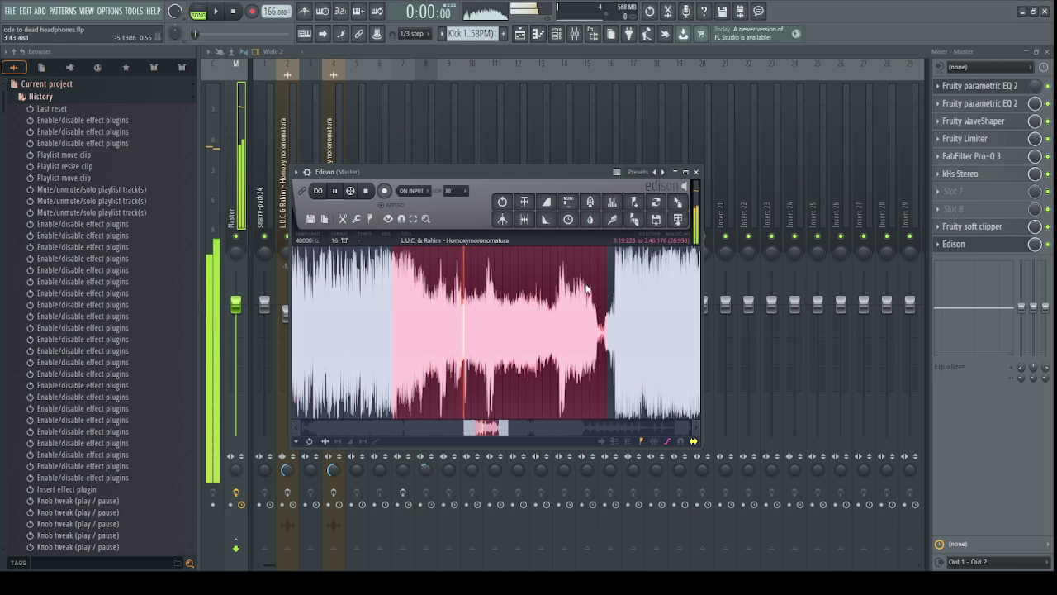
scroll(530, 339, "down", 4)
scroll(530, 339, "up", 1)
scroll(530, 340, "down", 1)
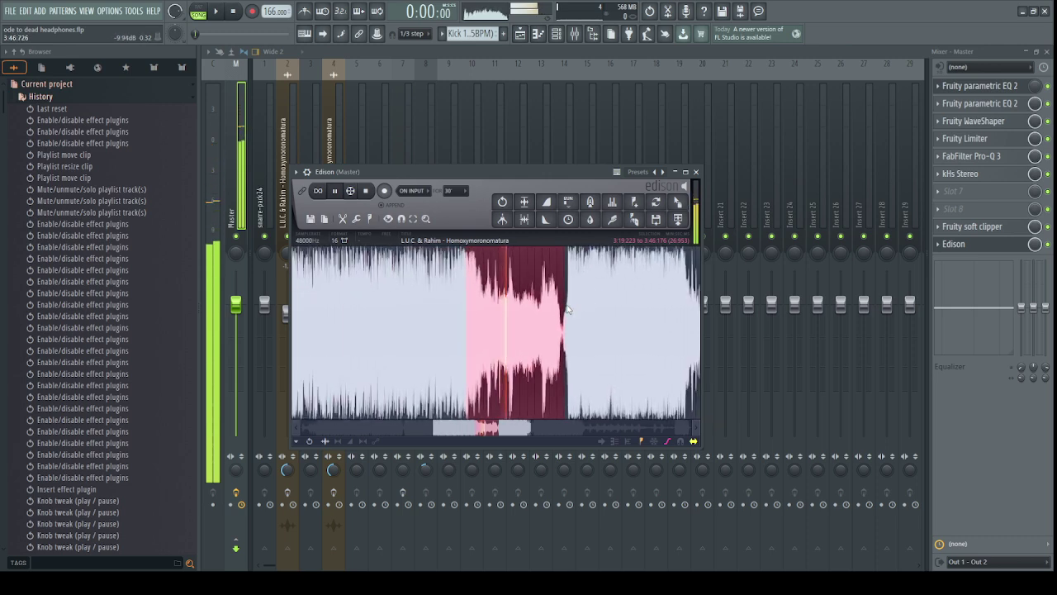
Audition the loud section after the break, selecting about 3:50–5:18, 4:27–4:30 and 4:51–5:17 in turn.
left_click_drag(567, 310, 753, 300)
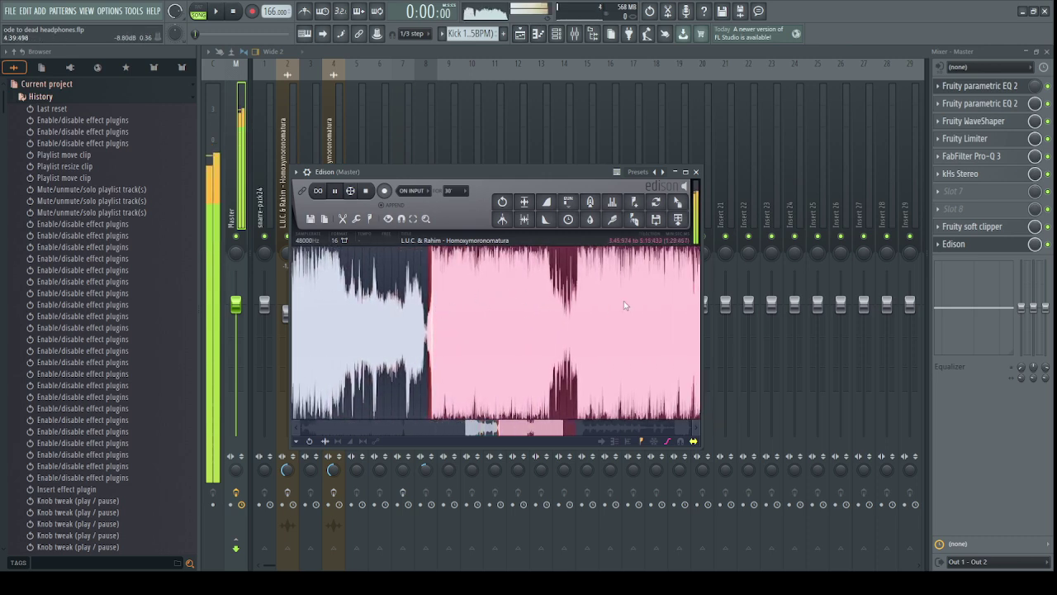
scroll(579, 318, "up", 2)
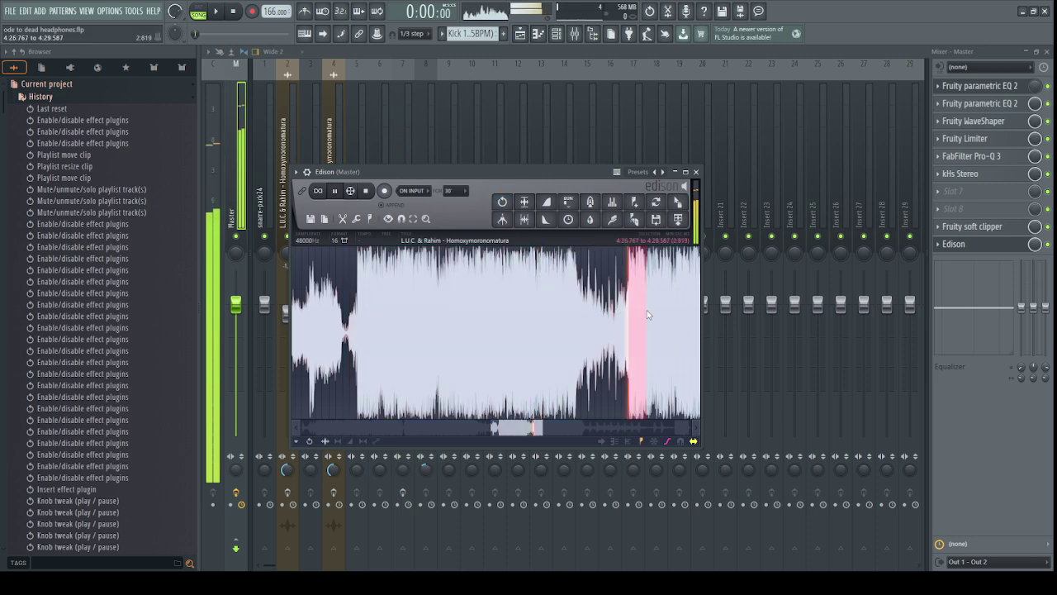
left_click_drag(647, 310, 618, 307)
scroll(558, 308, "down", 3)
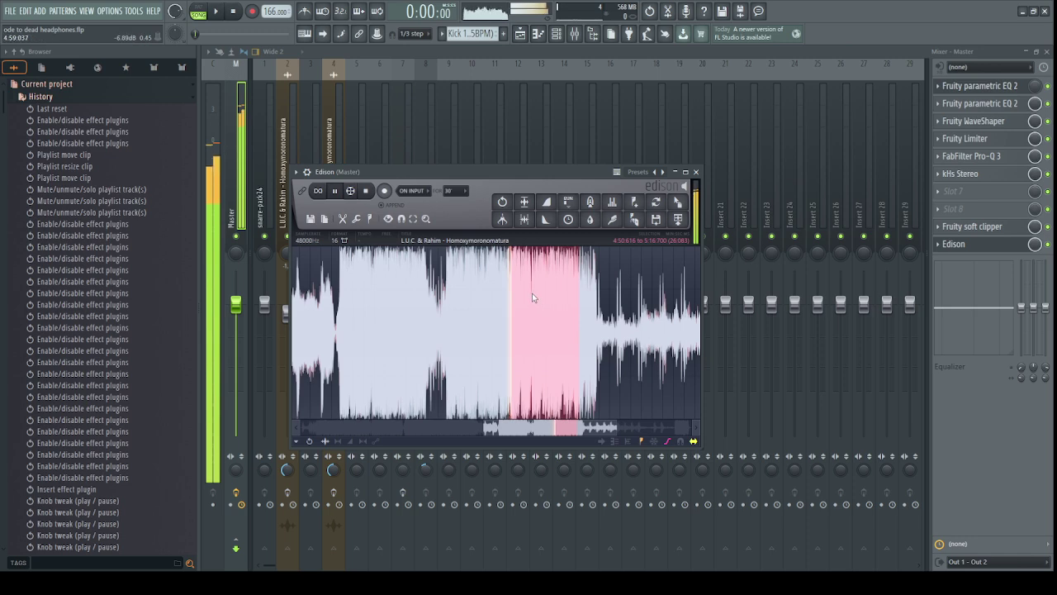
Audition the sample's ending, selecting about 6:44–6:59 and 7:07–7:26, and stop Edison playback.
left_click_drag(605, 316, 637, 329)
scroll(498, 347, "up", 1)
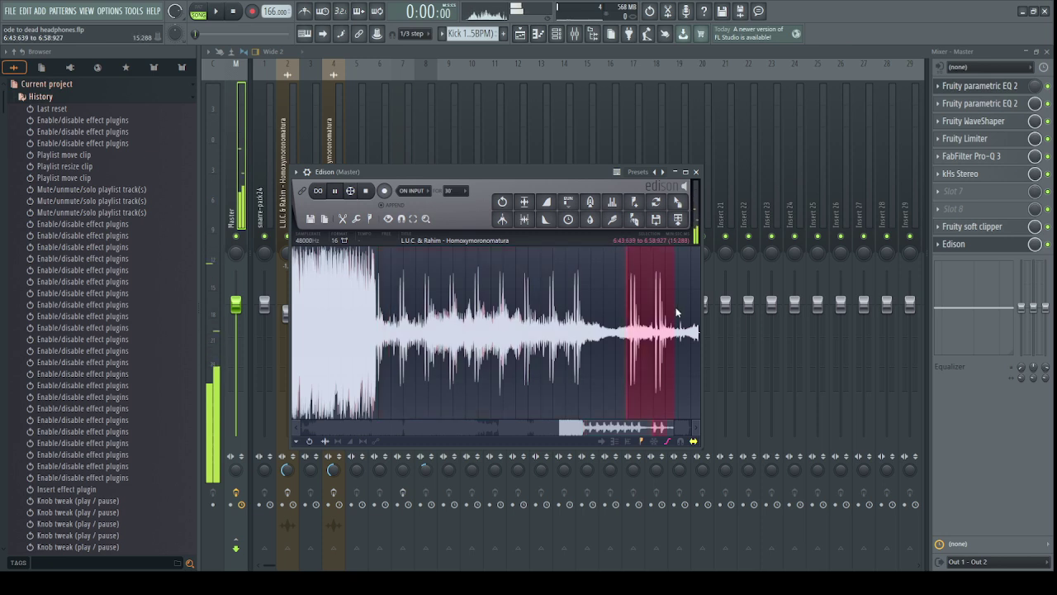
left_click_drag(675, 312, 746, 318)
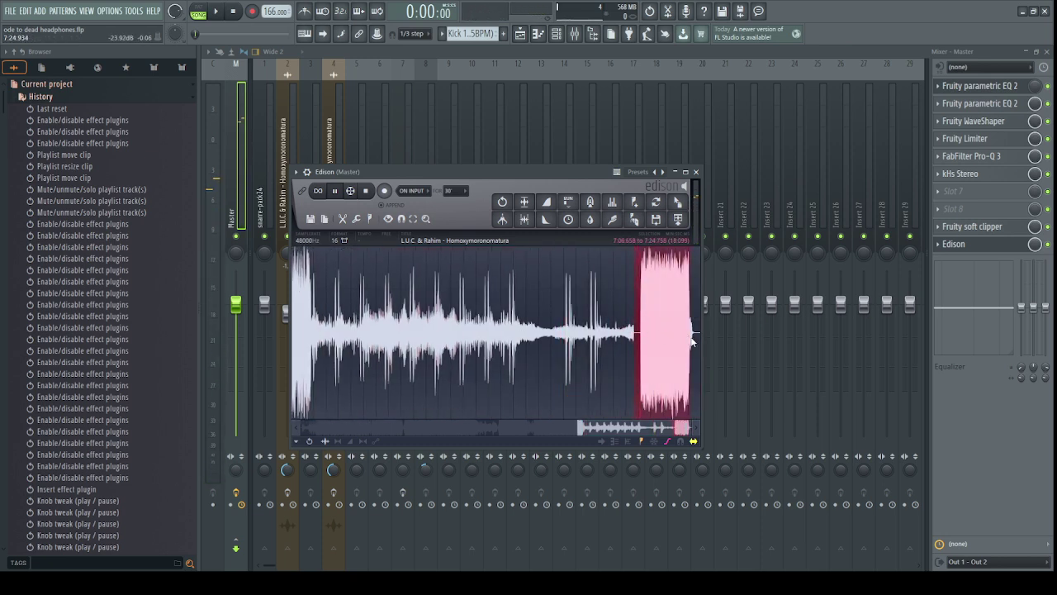
left_click_drag(691, 338, 695, 337)
key("space")
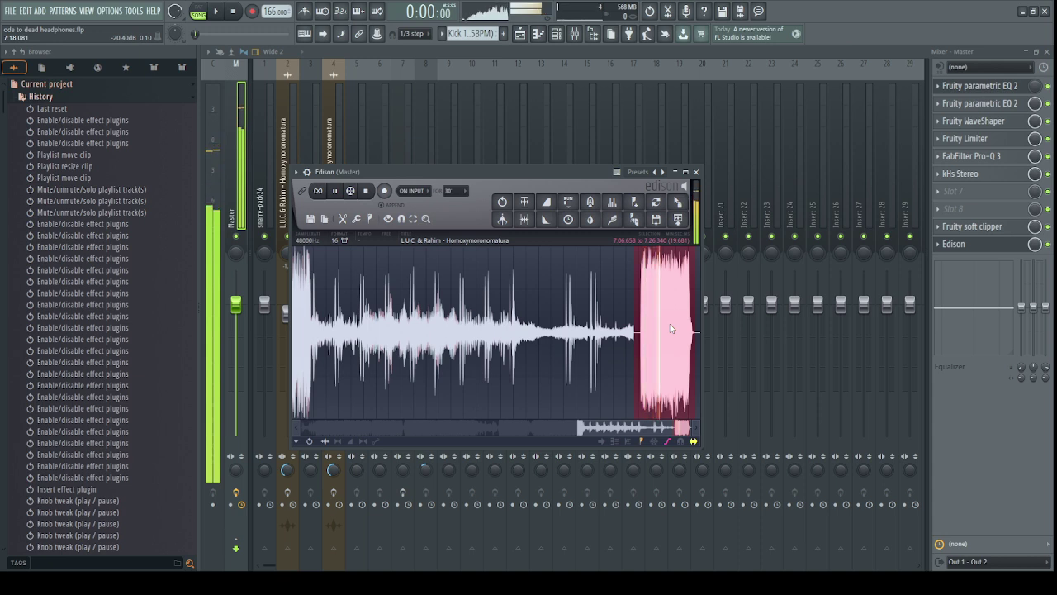
left_click(637, 321)
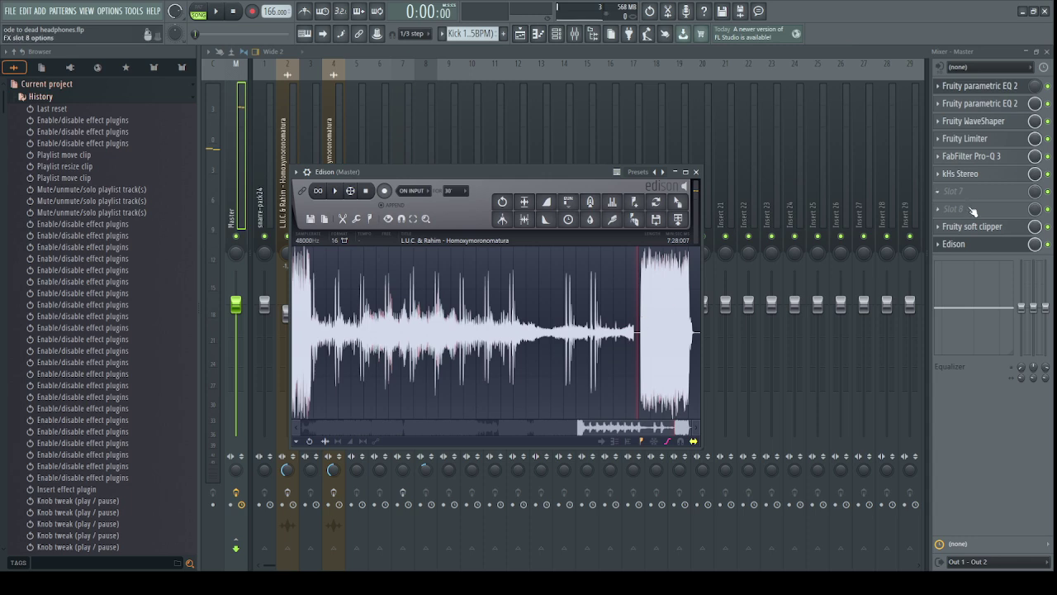
Switch from Edison to the playlist arrangement and unmute all muted tracks.
left_click(958, 244)
left_click(520, 34)
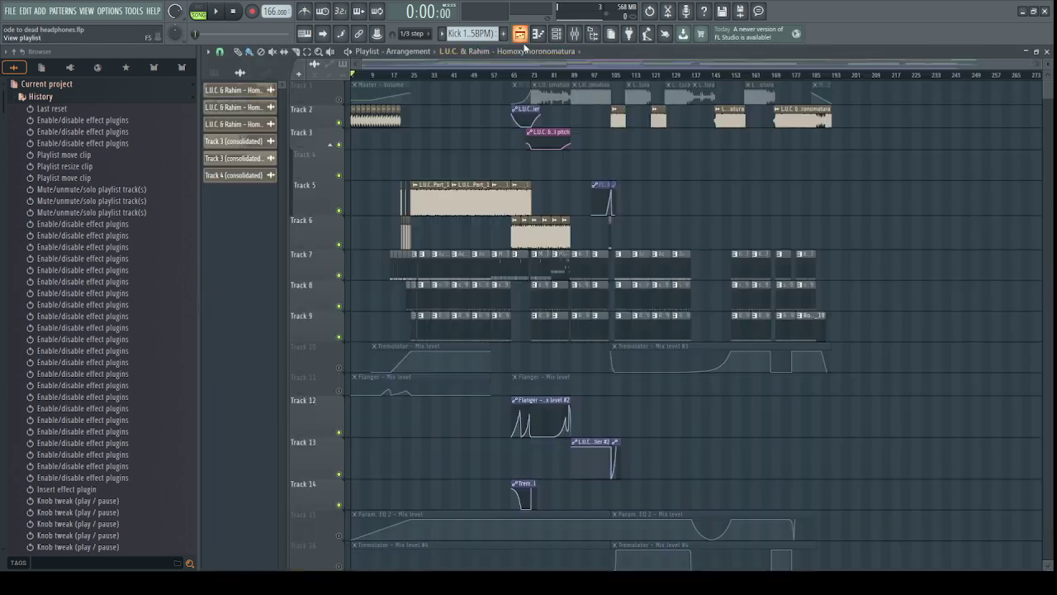
scroll(430, 165, "down", 1)
scroll(396, 190, "up", 1)
right_click(339, 212)
right_click(340, 212)
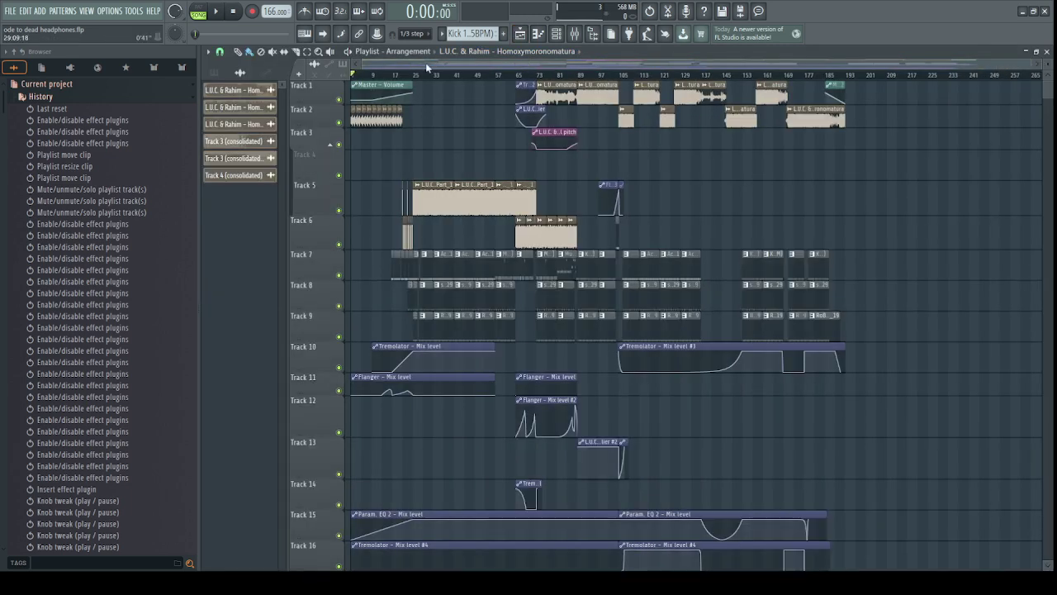
Play the song from the start and examine the repeated sample clips on Track 2 and their mixer insert's effects.
key("space")
scroll(395, 63, "up", 5)
scroll(397, 64, "up", 1)
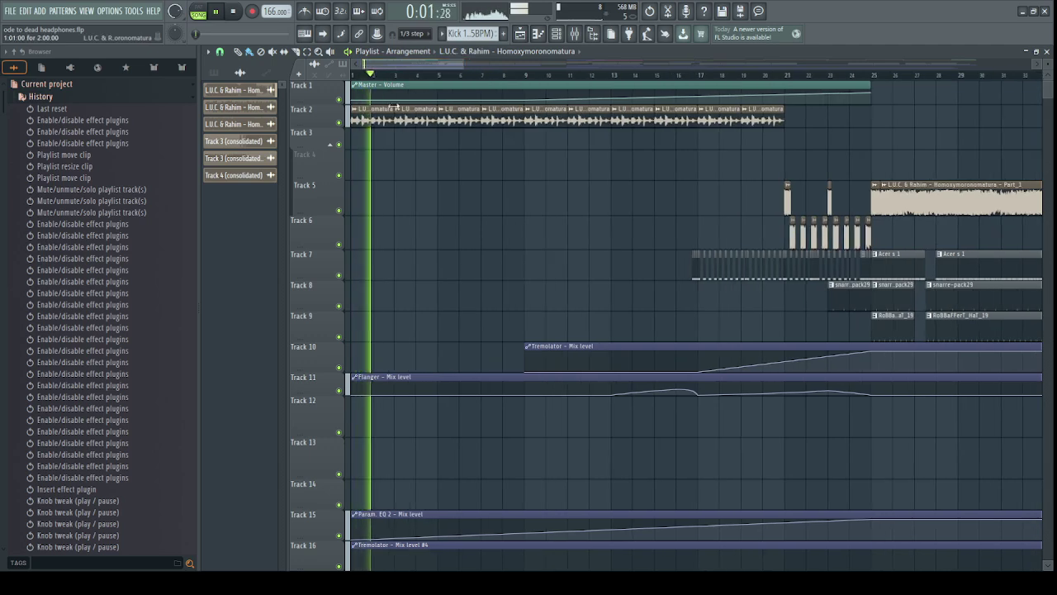
key("F9")
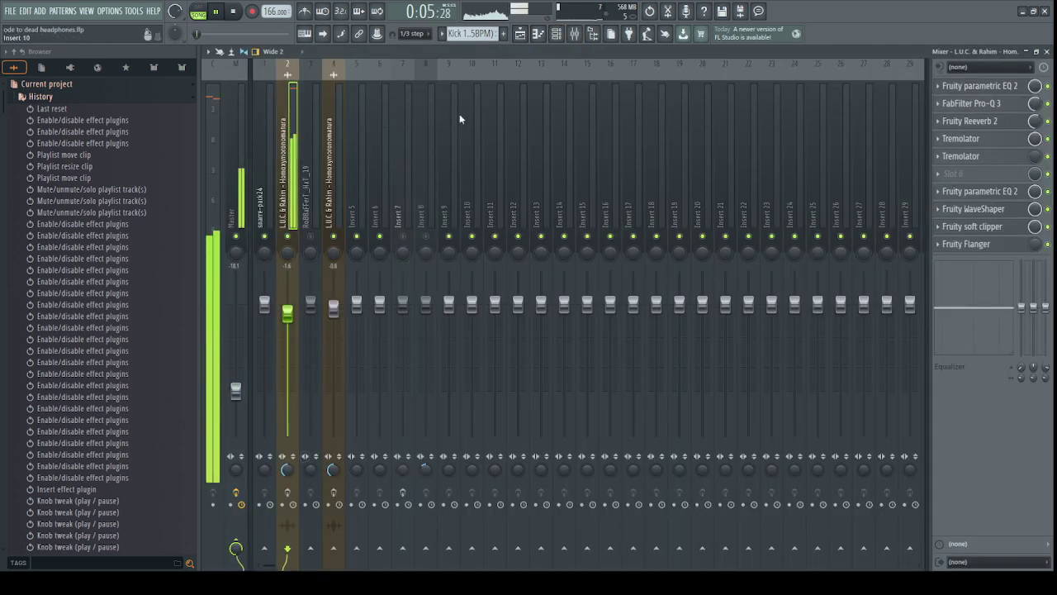
left_click(519, 34)
left_click_drag(359, 141, 820, 120, "ctrl")
left_click(824, 135, "ctrl")
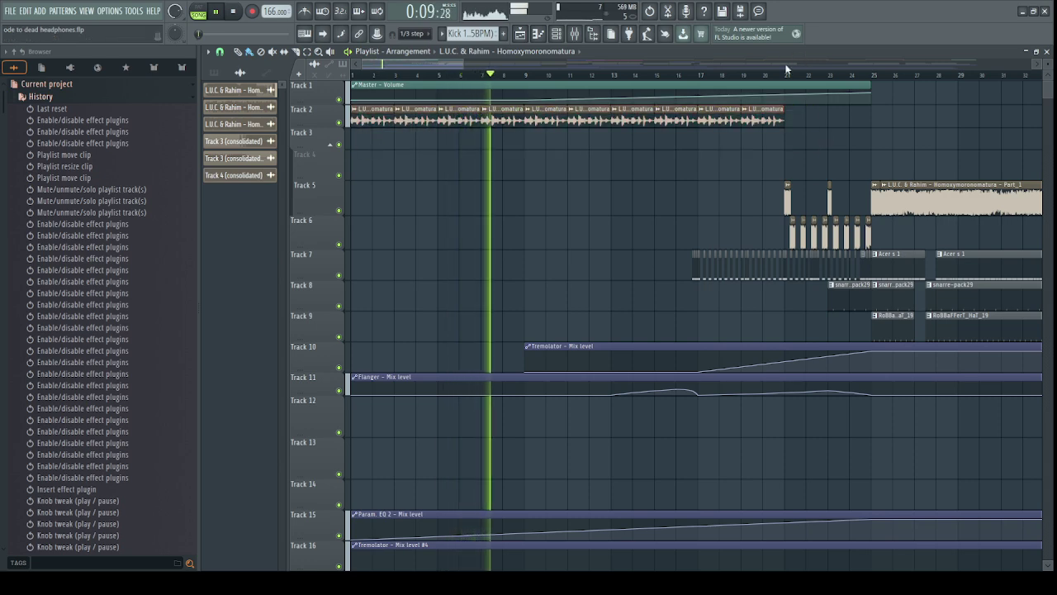
Audition the arrangement from bar 21, checking the master level in the mixer and returning to the playlist.
left_click_drag(363, 63, 413, 64)
scroll(766, 68, "up", 3)
left_click(543, 75)
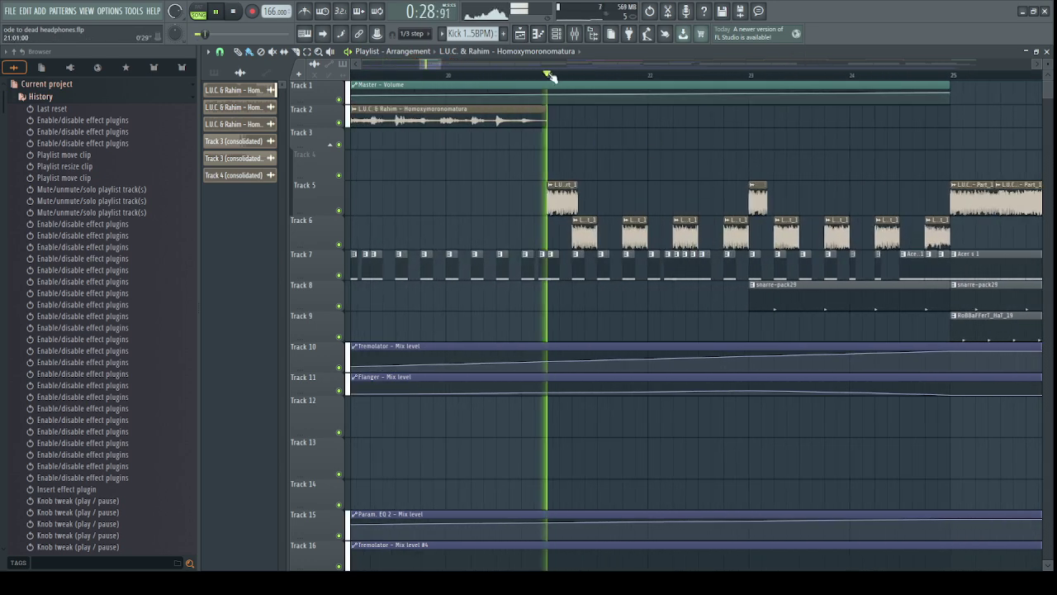
key("space")
left_click(575, 33)
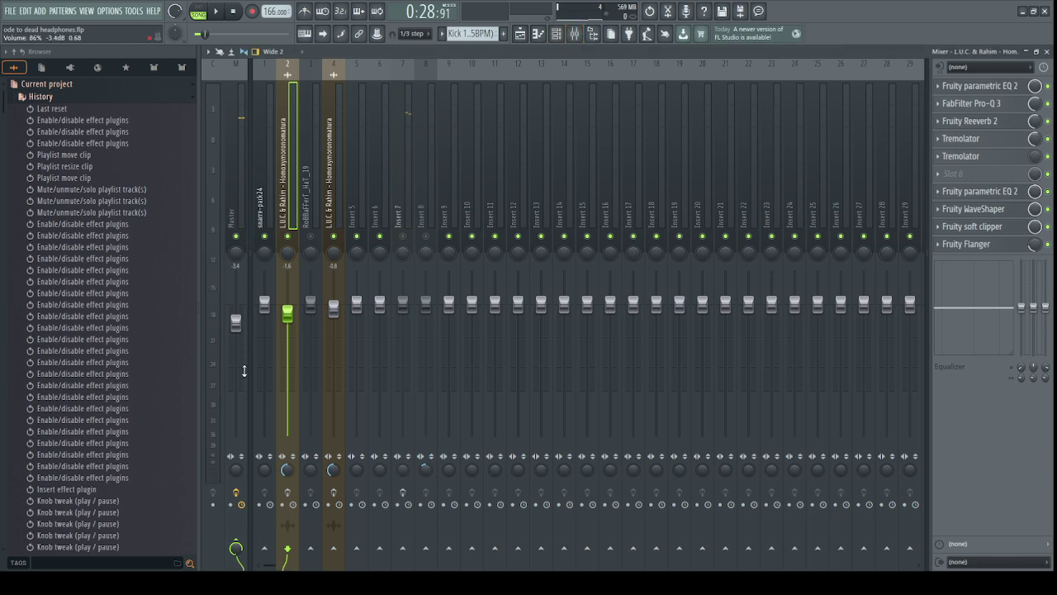
key("space")
left_click(535, 34)
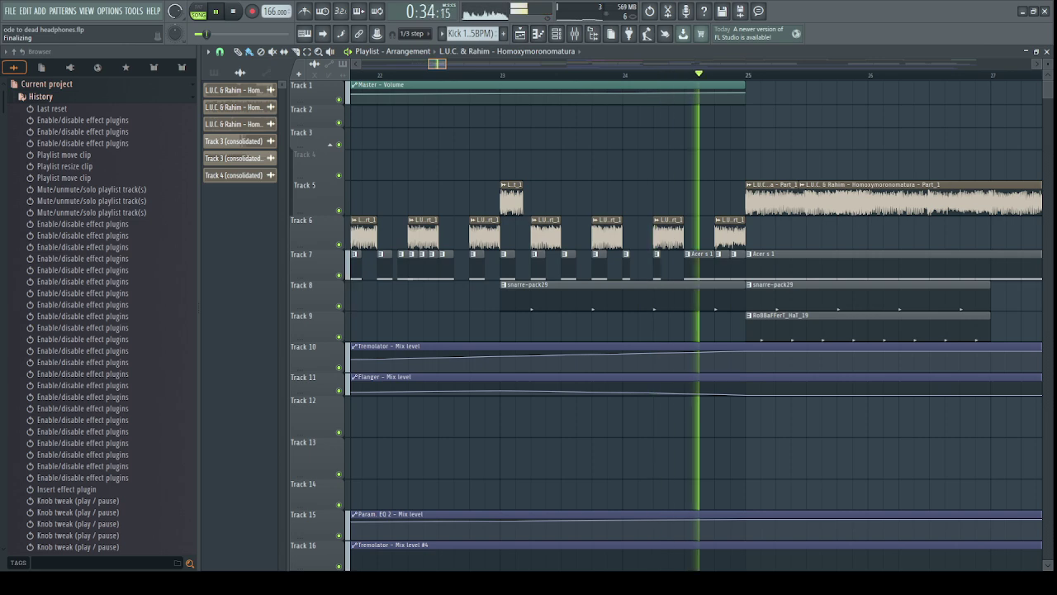
Mute the long Part_1 clip on Track 5 that ends at bar 41 during playback, and undo the mute.
scroll(641, 61, "down", 1)
scroll(641, 57, "down", 10)
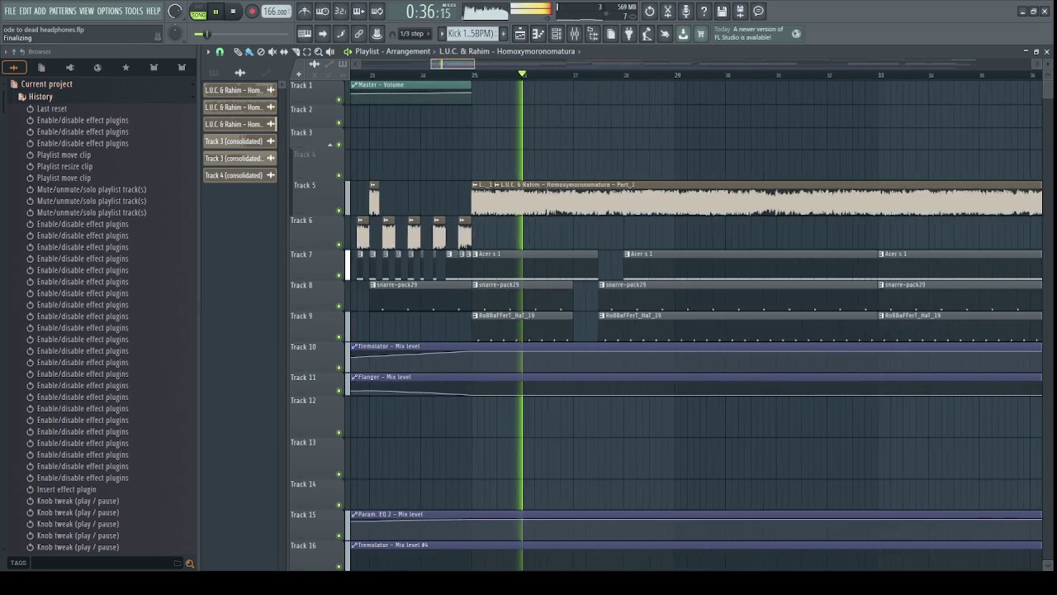
left_click_drag(609, 62, 636, 62)
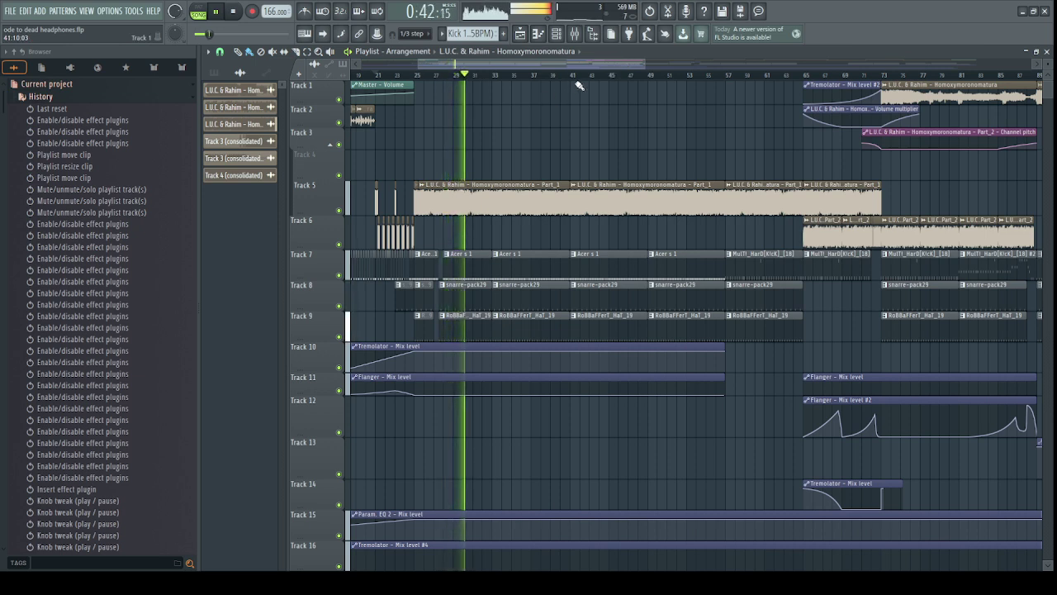
right_click(553, 189, "alt")
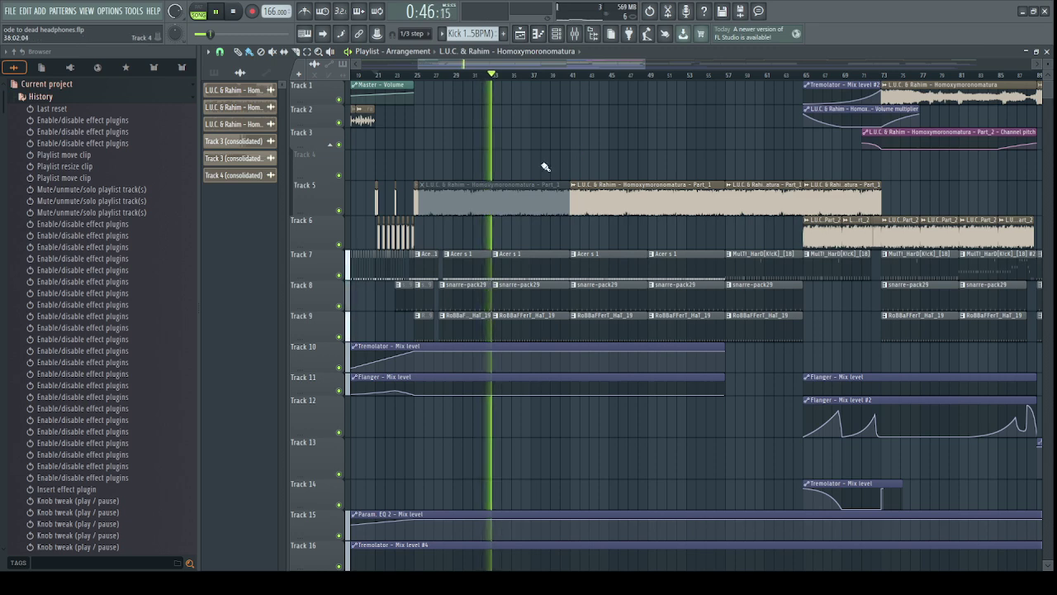
key("ctrl+z")
Audition the arrangement from about bar 55, following the kick change at bar 57 on Track 7.
left_click_drag(601, 79, 712, 75)
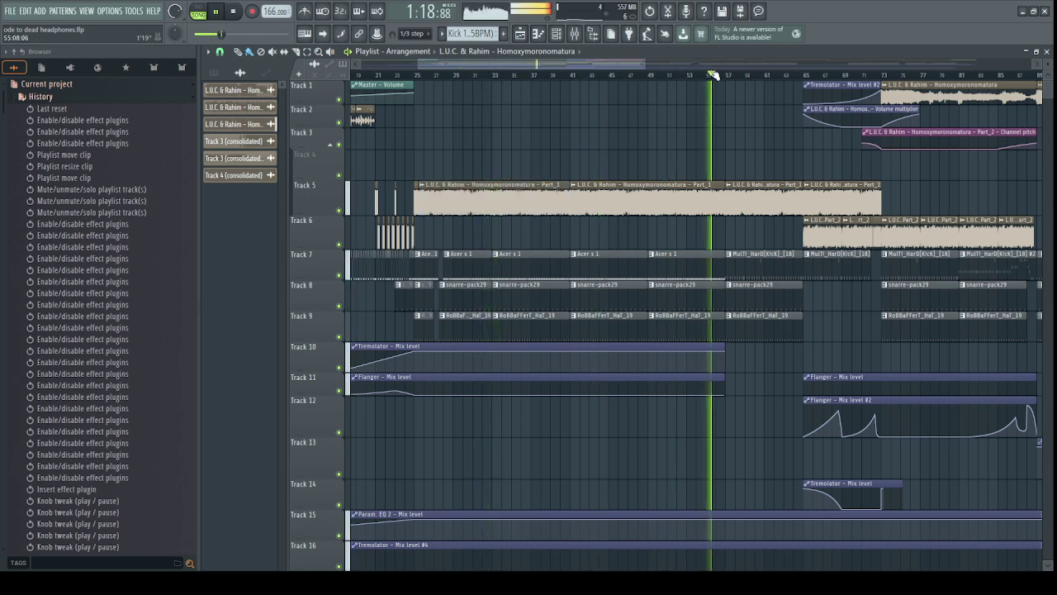
scroll(734, 64, "up", 3)
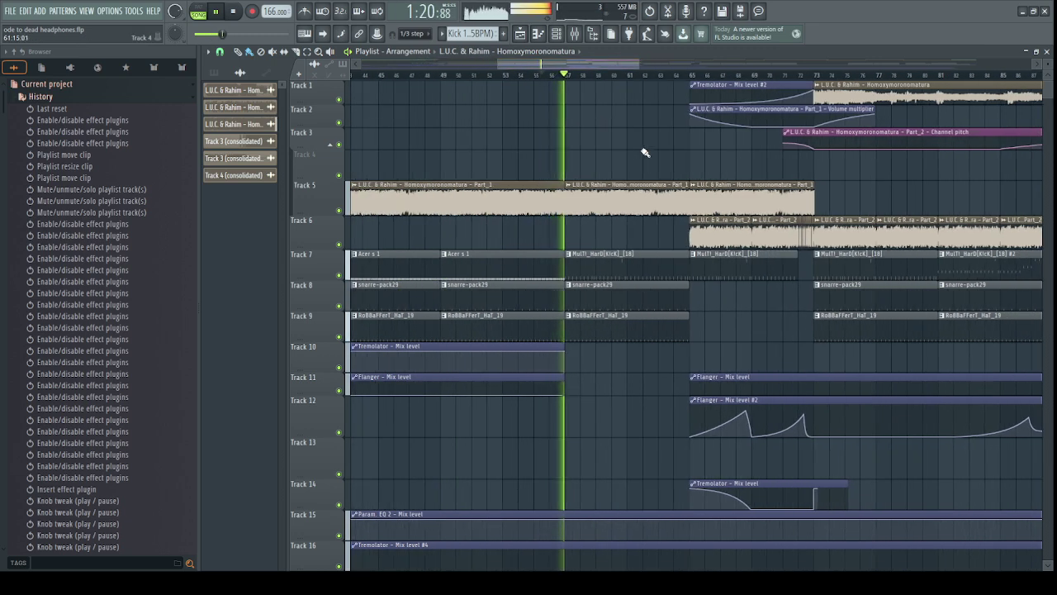
scroll(640, 66, "up", 2)
scroll(578, 66, "up", 1)
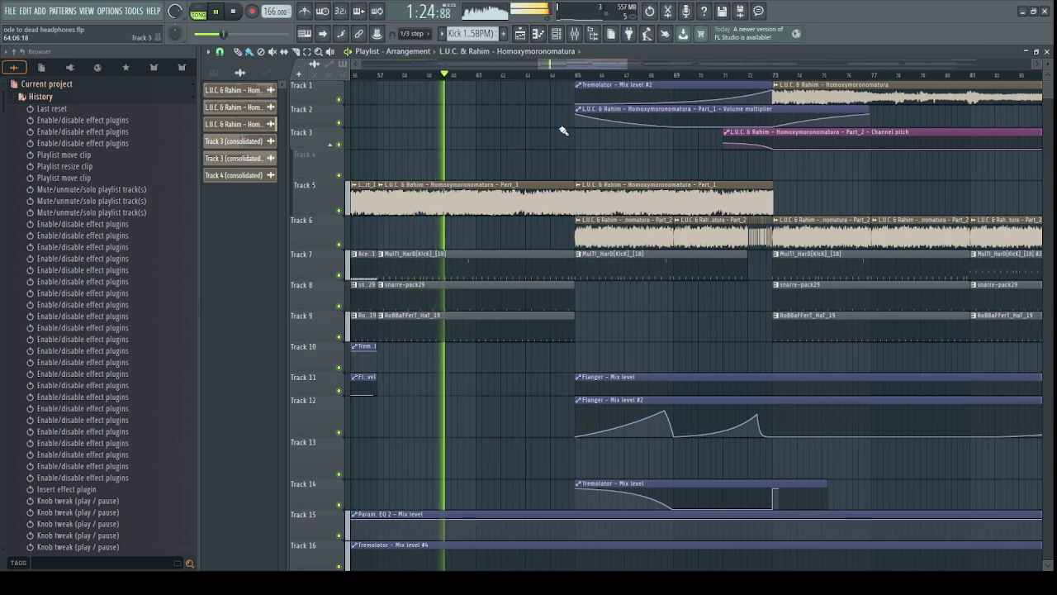
Audition the Part_2 section from bar 65, temporarily muting Track 12's flanger automation for comparison.
left_click(578, 75)
scroll(568, 64, "up", 1)
key("space")
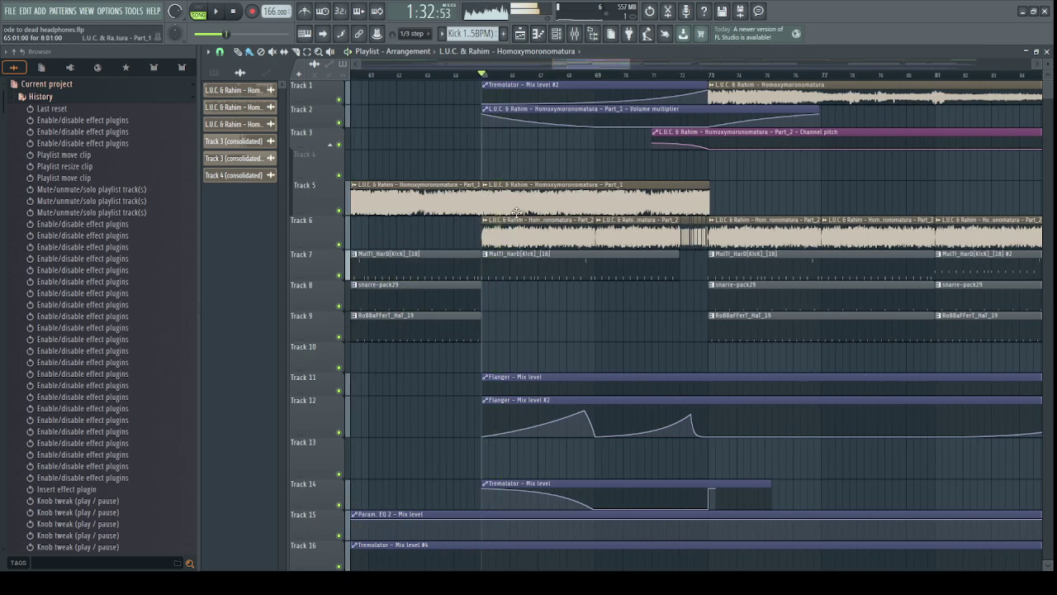
key("space")
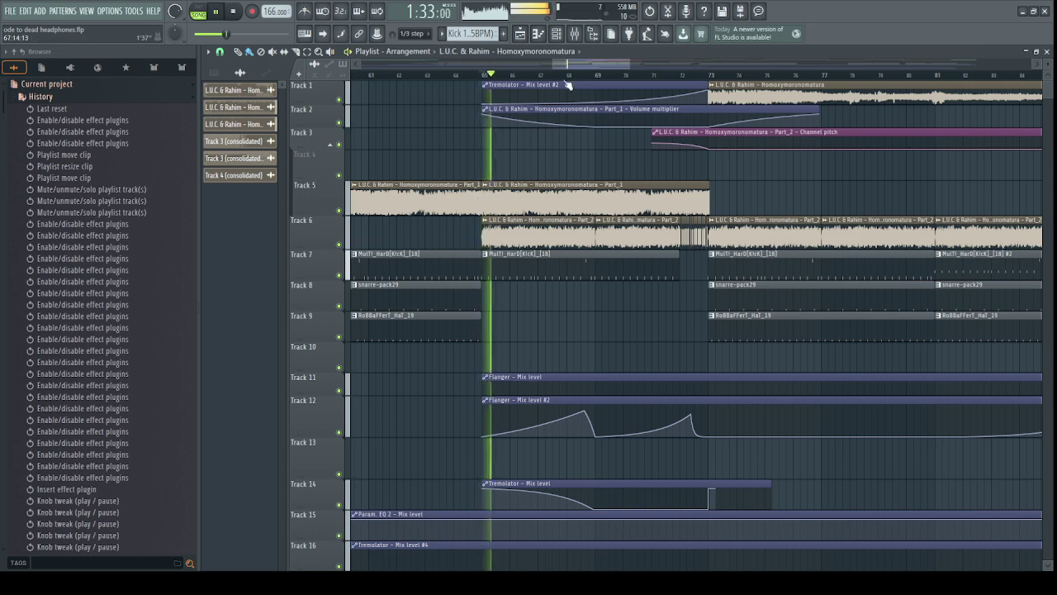
scroll(582, 65, "up", 3)
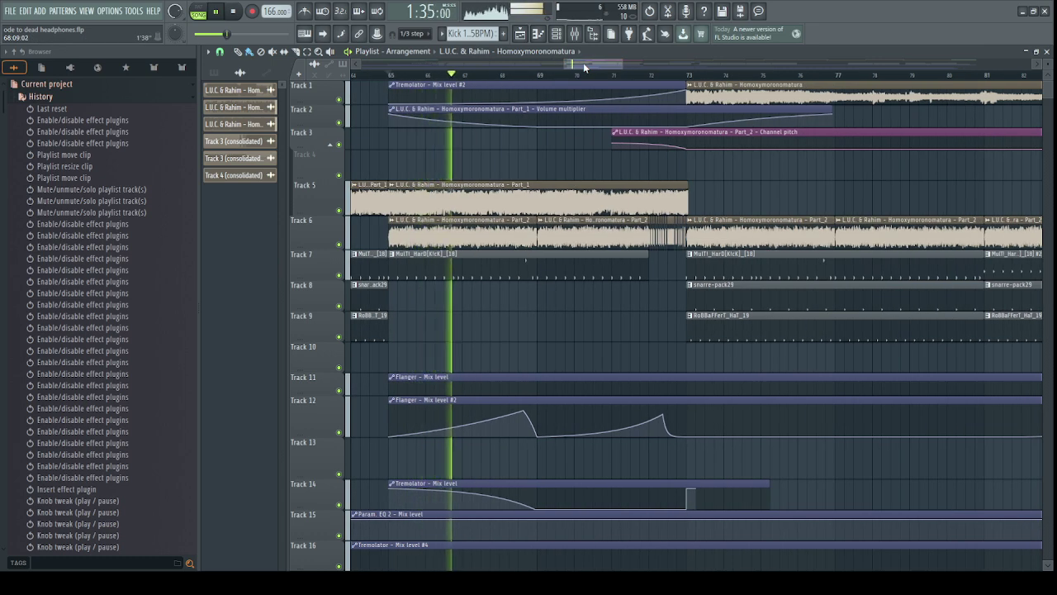
left_click(339, 431)
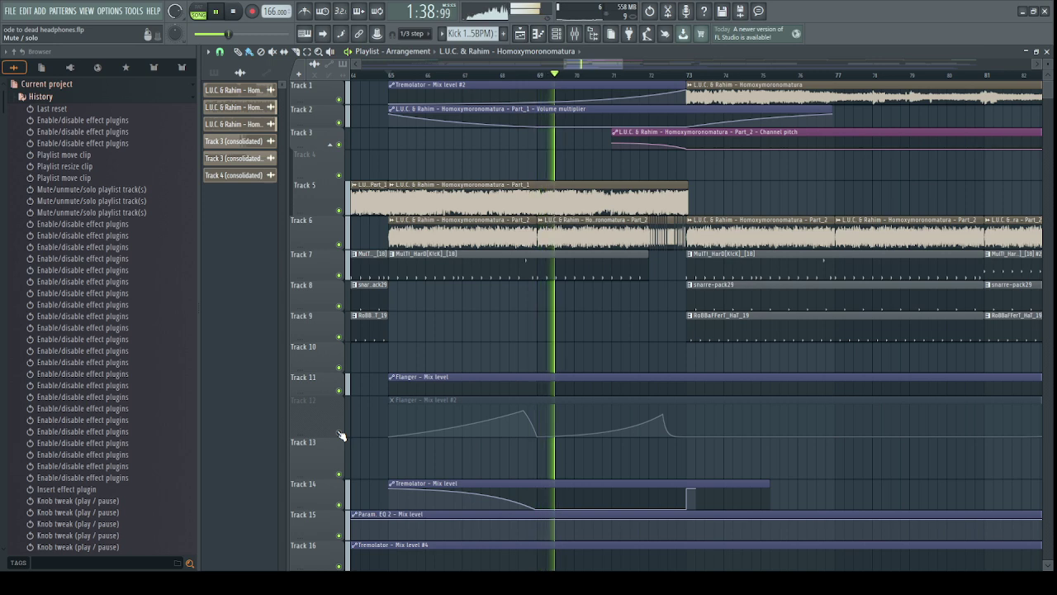
left_click(339, 431)
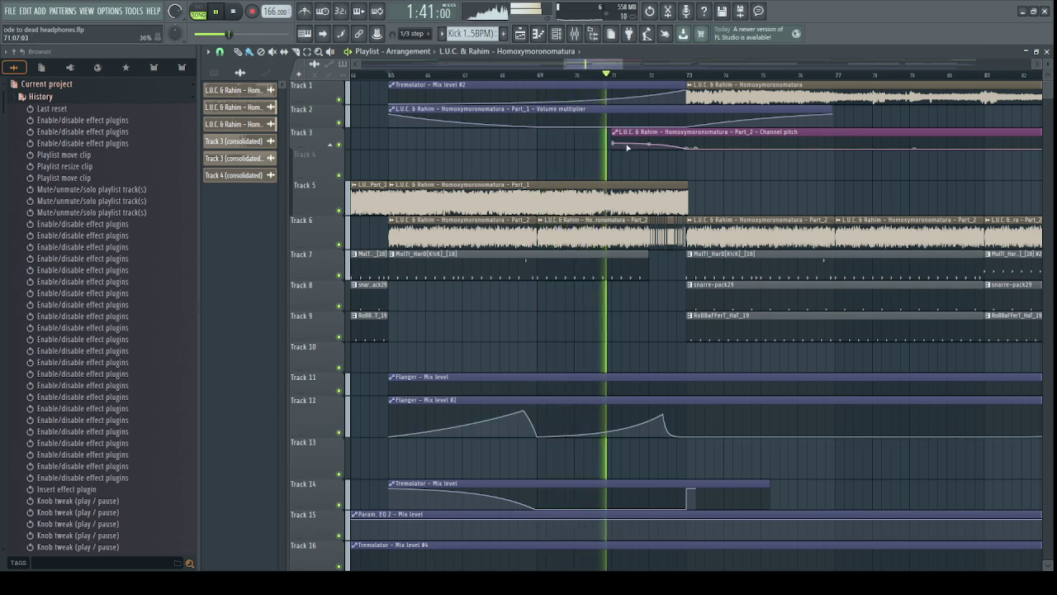
Select the Part_2 Channel pitch automation clip on Track 3 and play the section it covers around bar 73.
left_click_drag(611, 64, 620, 63)
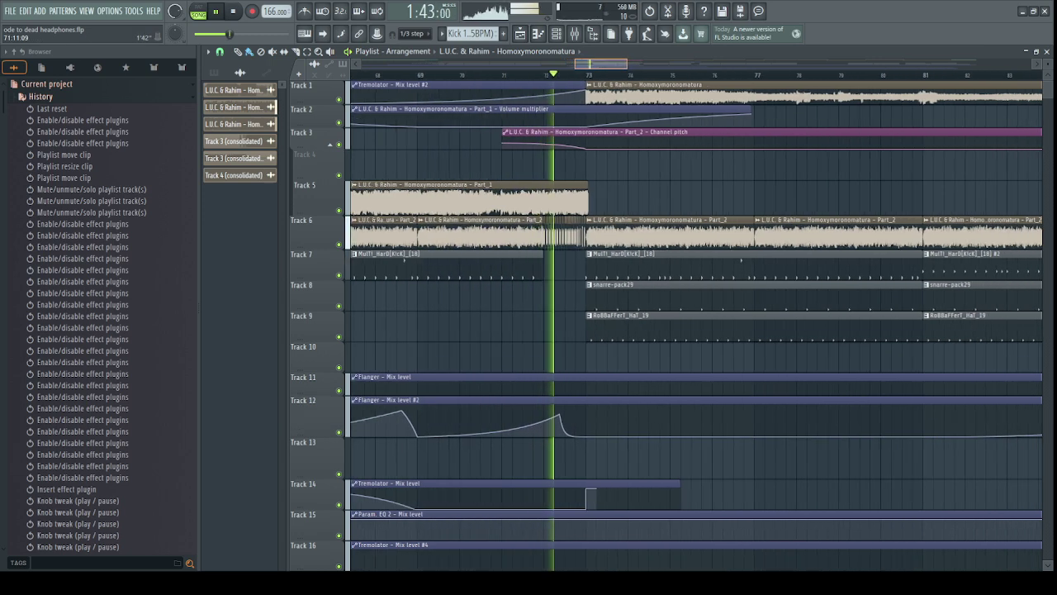
key("space")
left_click(504, 144, "ctrl")
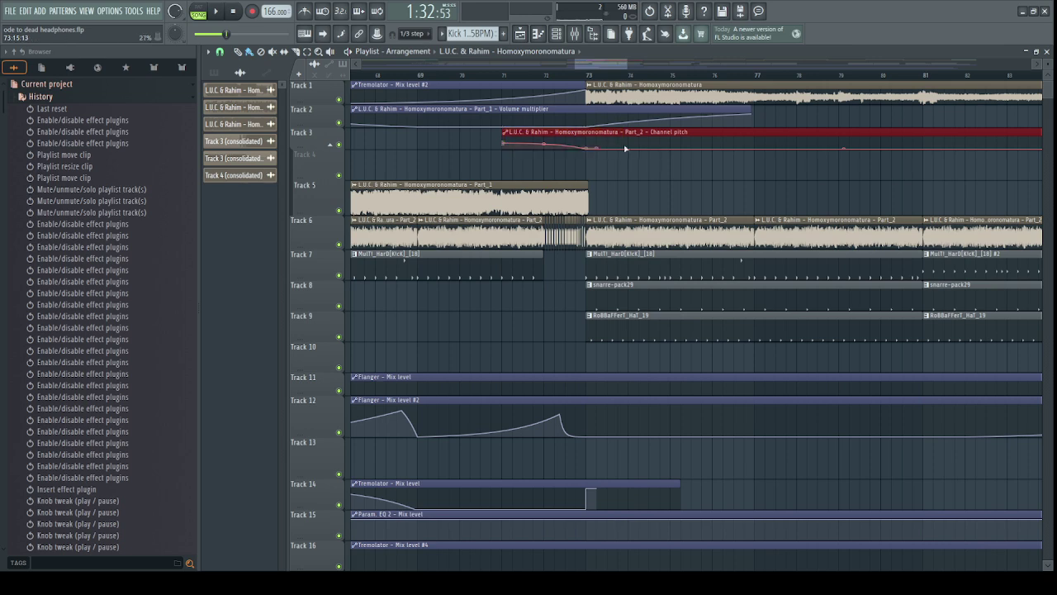
left_click_drag(576, 66, 599, 66)
left_click(542, 75)
key("space")
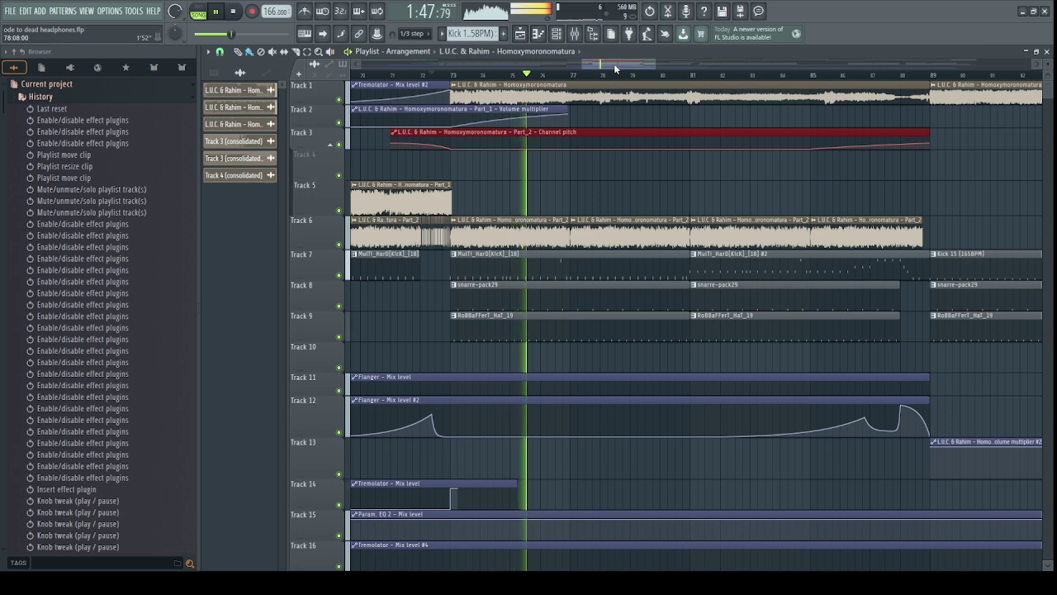
Follow the Part_2 section's playback, jumping to bar 85 and listening through the change at bar 89.
left_click_drag(614, 64, 618, 64)
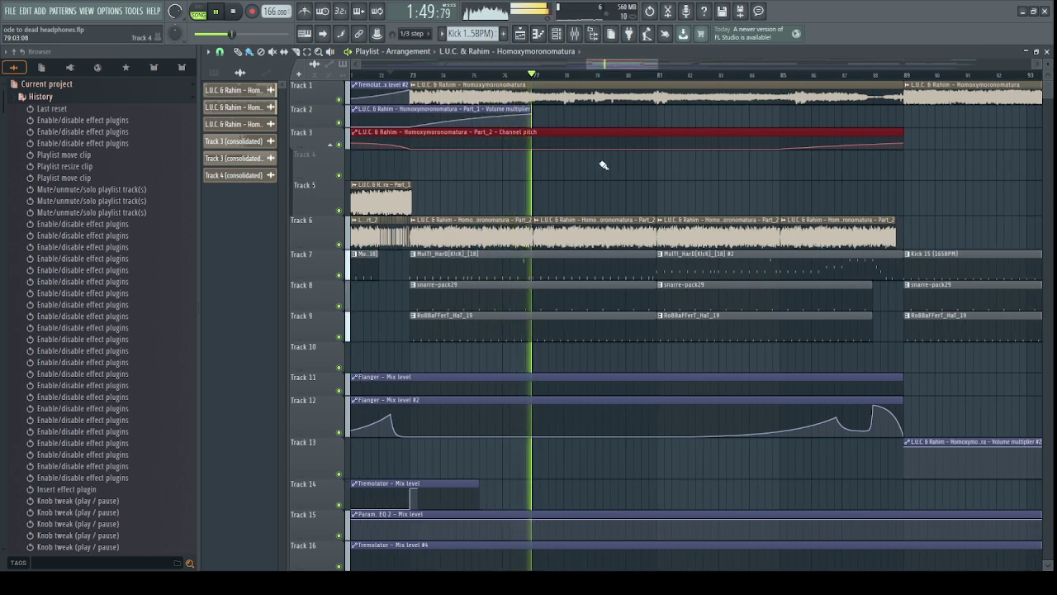
left_click_drag(657, 64, 676, 66)
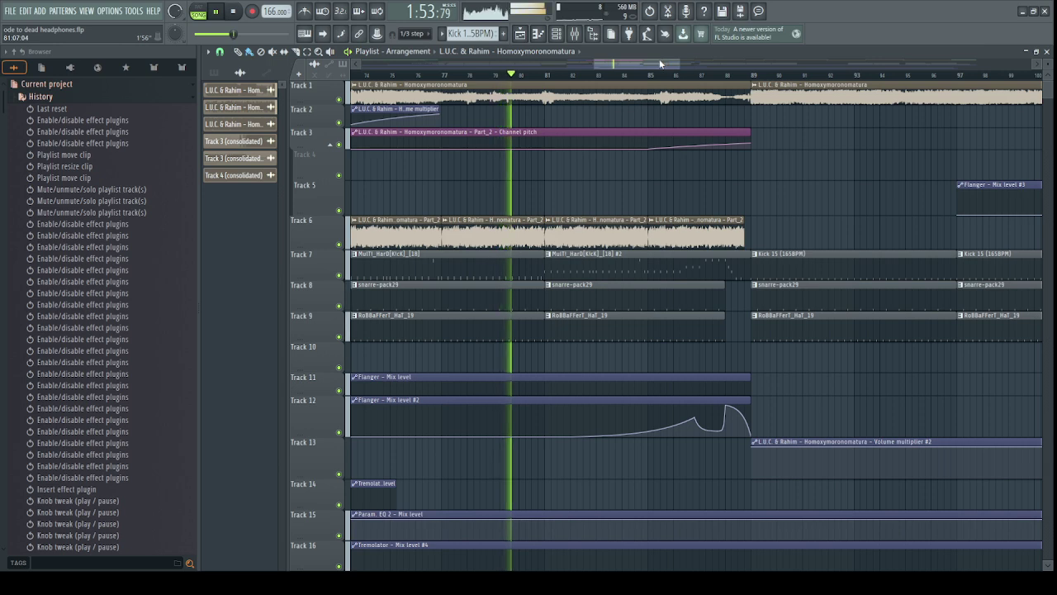
left_click_drag(617, 65, 626, 75)
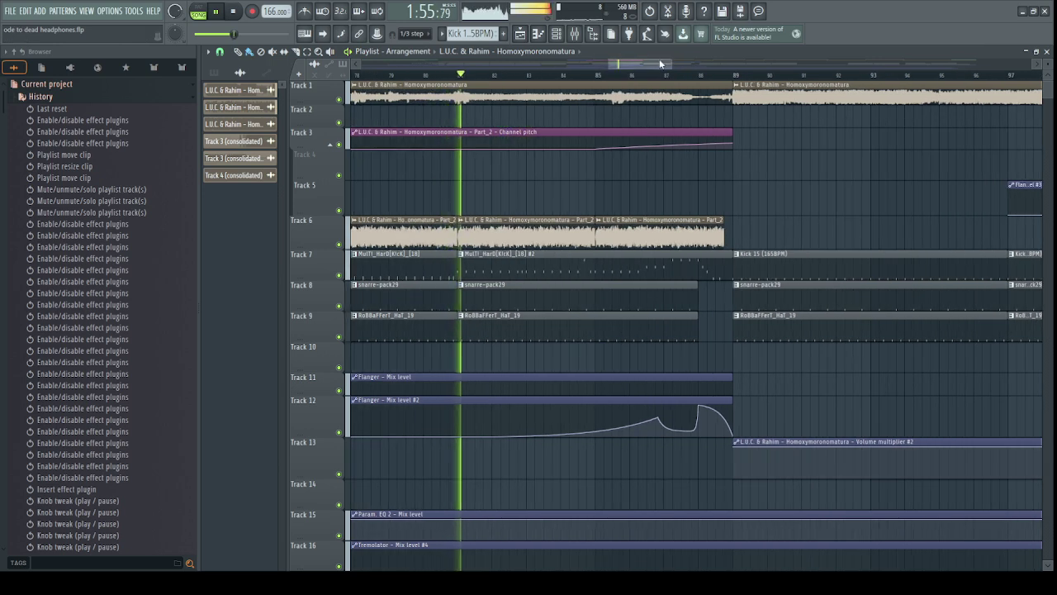
left_click(595, 74)
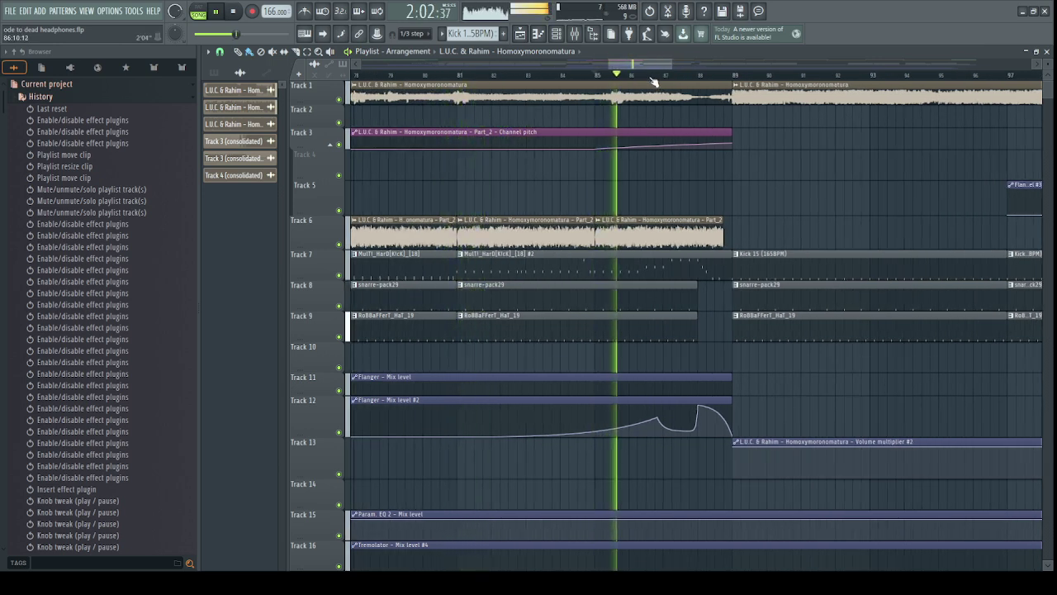
scroll(658, 68, "up", 1)
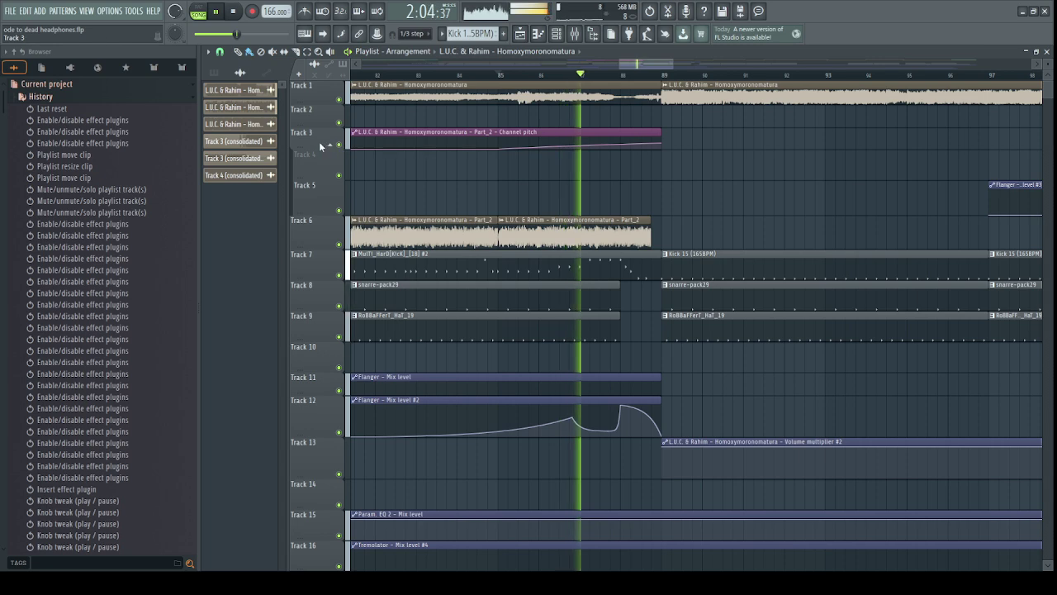
scroll(520, 151, "down", 2)
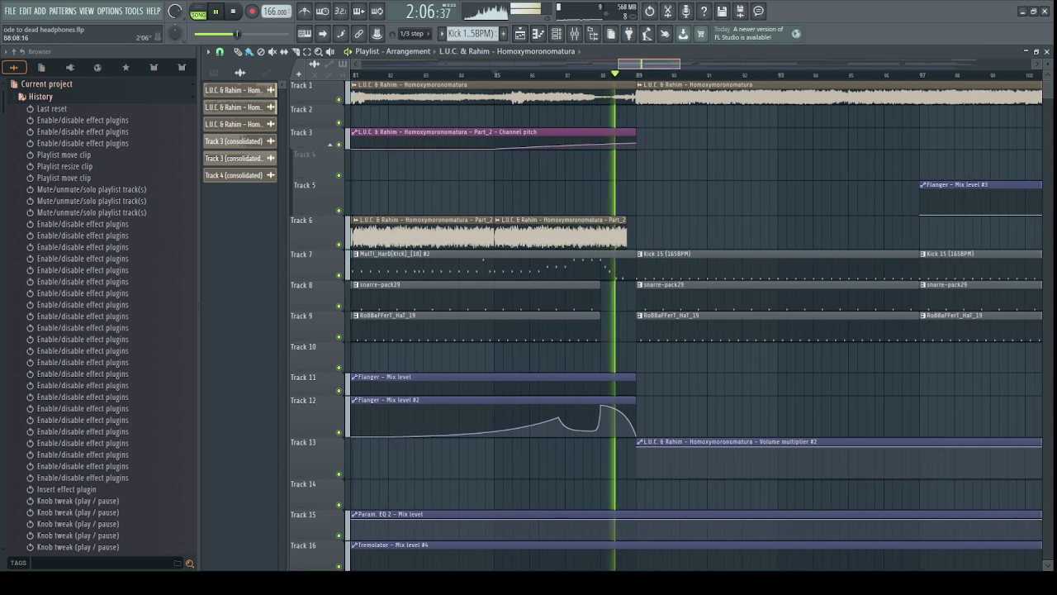
scroll(643, 71, "down", 2)
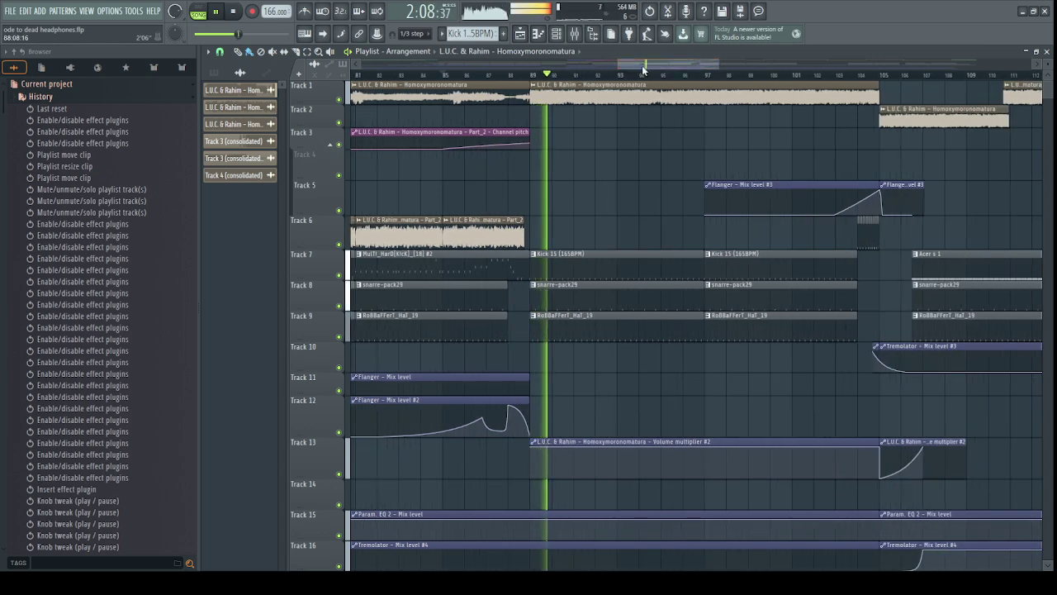
scroll(643, 70, "down", 1)
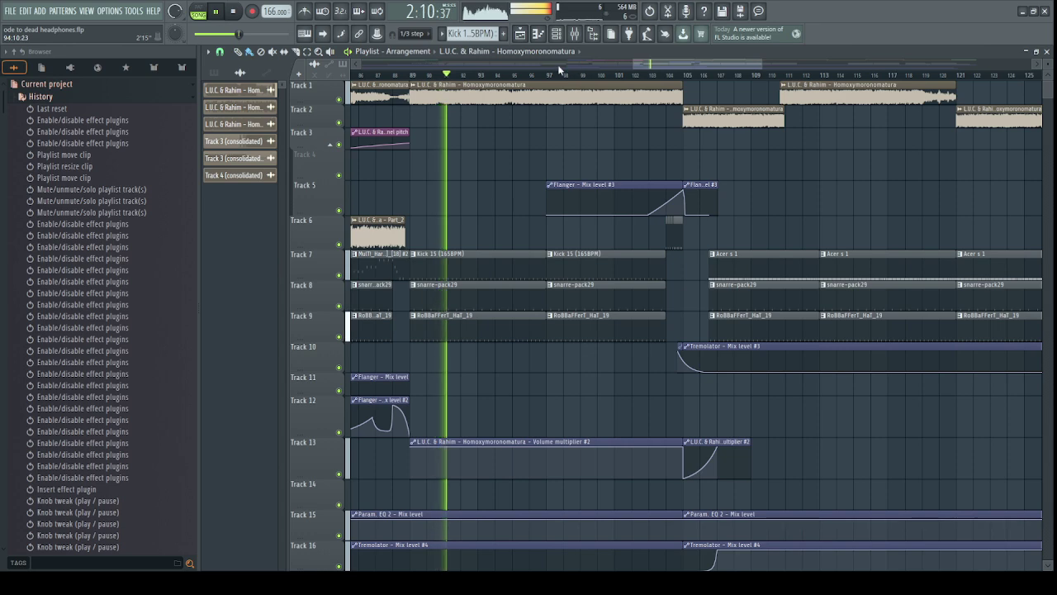
Compare the Part_1 clip starting at bar 41 on Track 5 with the sample section starting at bar 89 on Track 1.
scroll(559, 69, "up", 1)
left_click_drag(637, 64, 478, 64)
key("space")
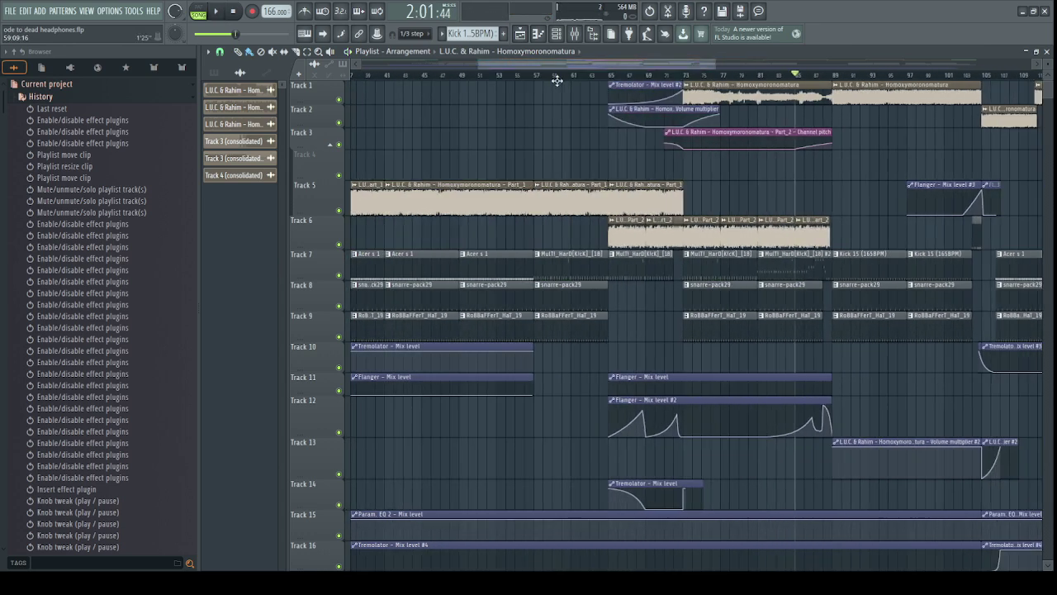
left_click_drag(884, 149, 903, 96)
left_click(488, 208)
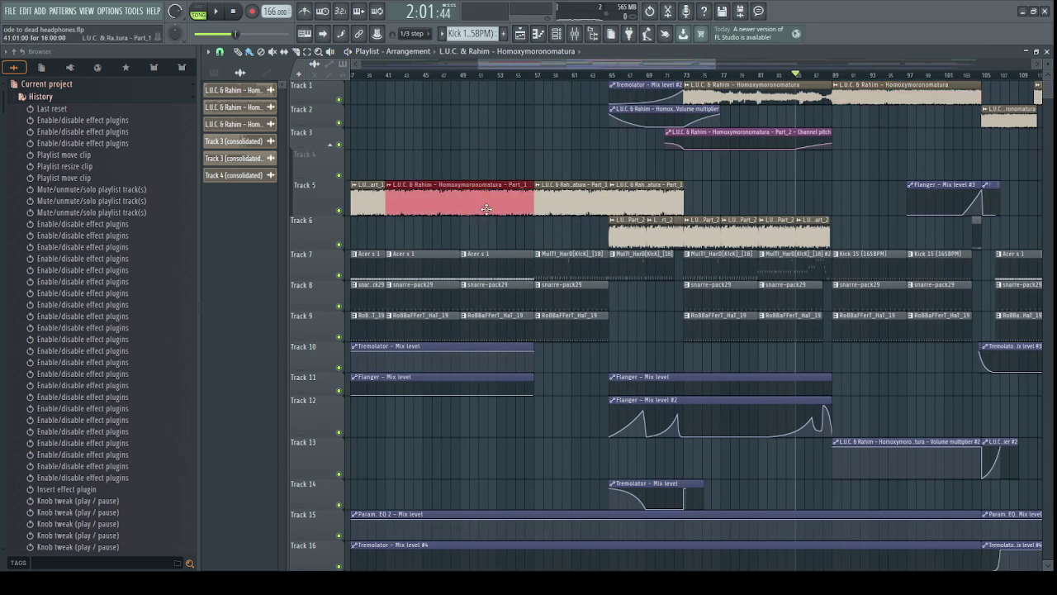
left_click(389, 76)
key("space")
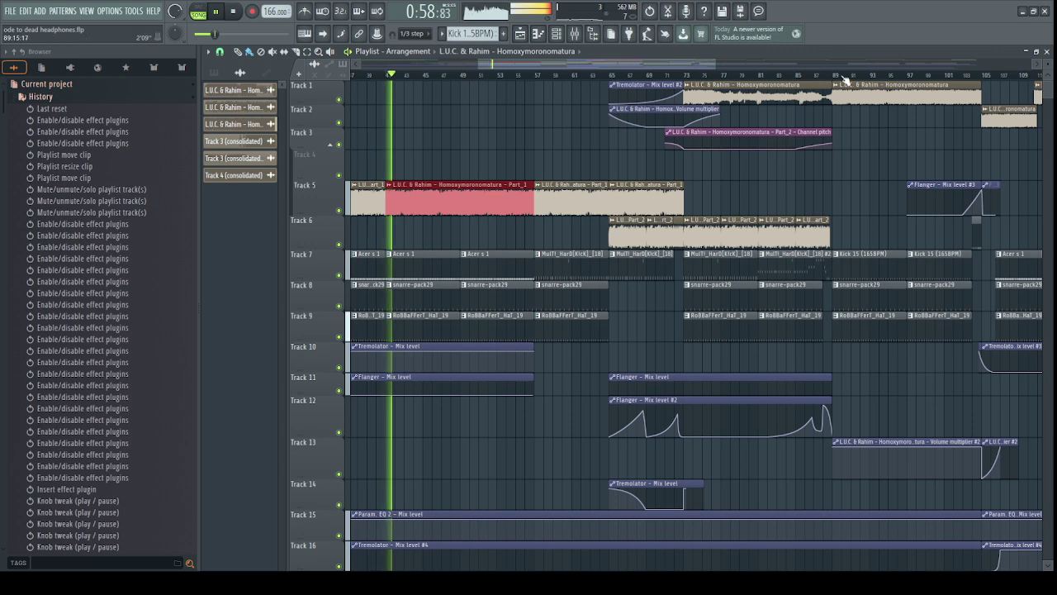
left_click(834, 76)
Audition the flanger build-up into bar 105, jumping playback to about bars 98, 102 and 104.
left_click_drag(643, 64, 704, 68)
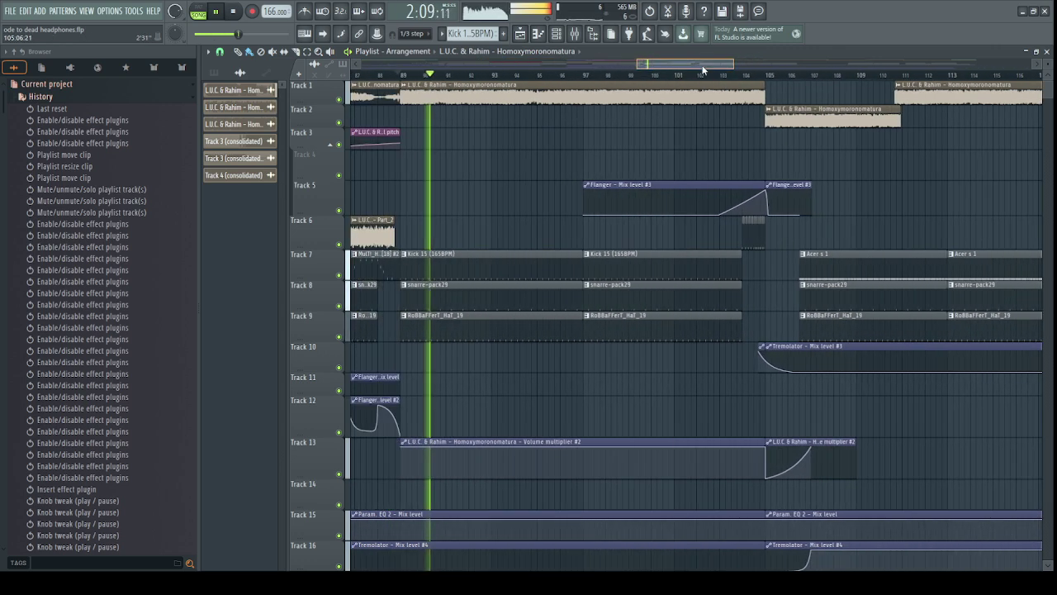
left_click(610, 75)
left_click(692, 75)
left_click(742, 75)
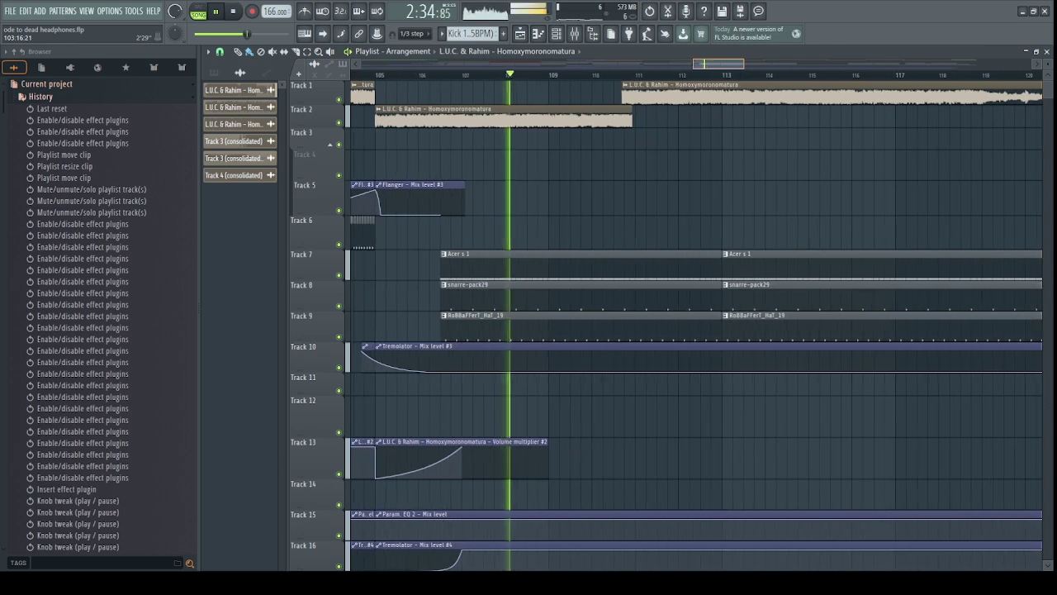
Try muting the Track 1 sample clip near bar 111 and extending the Track 2 clip from bar 105 to bar 121, auditioning from bar 113.
scroll(620, 322, "down", 4)
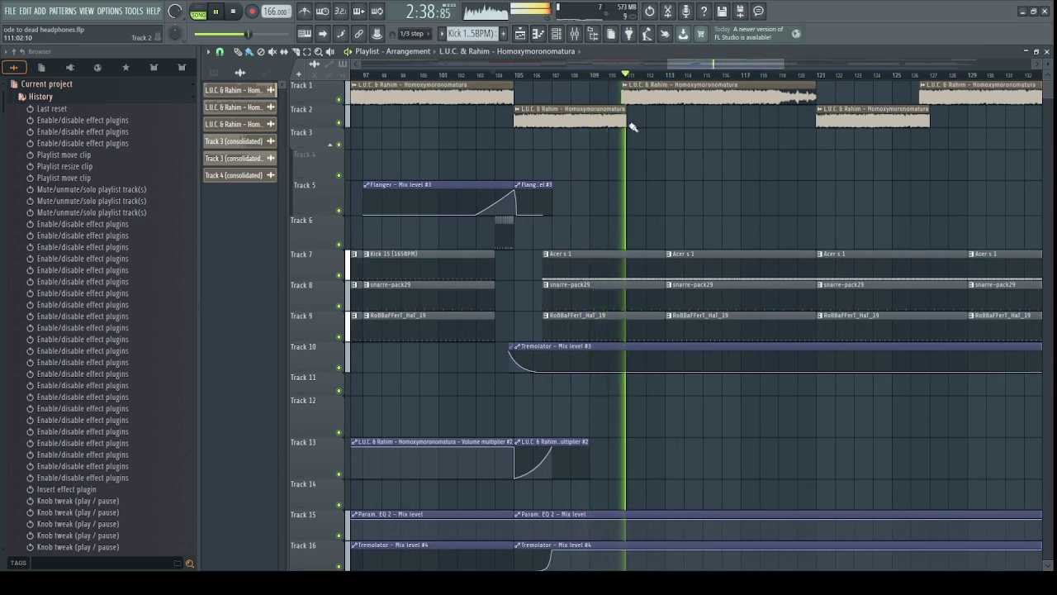
left_click(622, 121)
key("space")
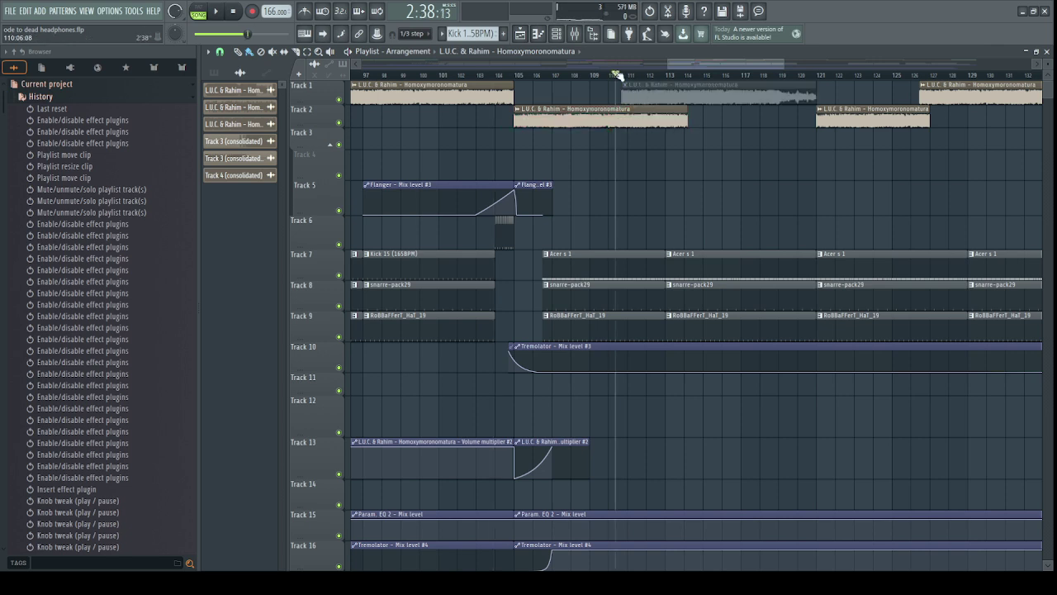
key("space")
left_click(674, 75)
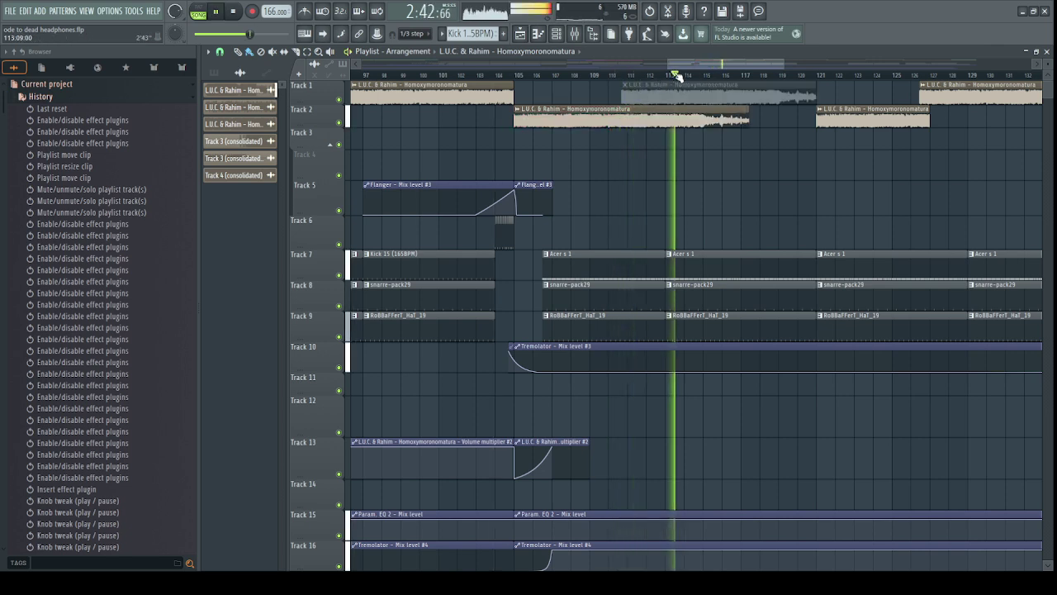
left_click(639, 75)
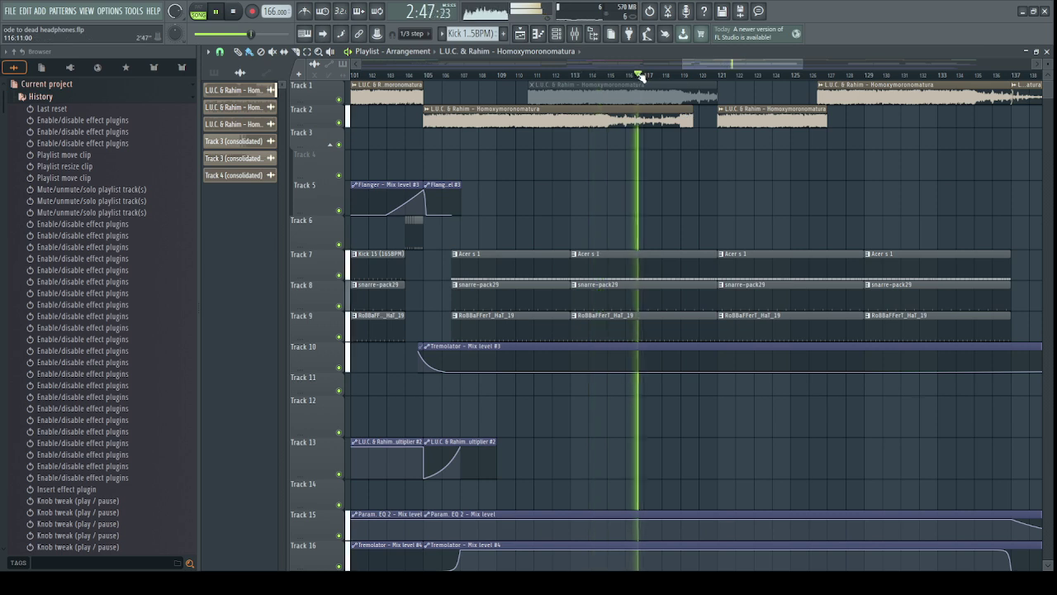
left_click_drag(694, 124, 715, 130)
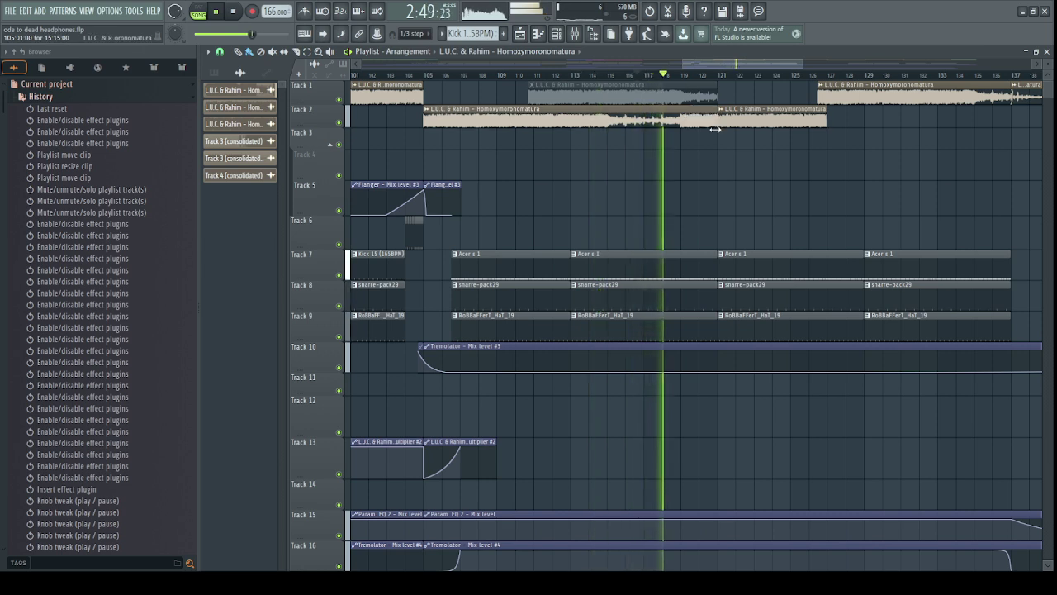
Stop playback and undo the muting of the Track 1 clip and the lengthening of the Track 2 clip.
key("ctrl+z")
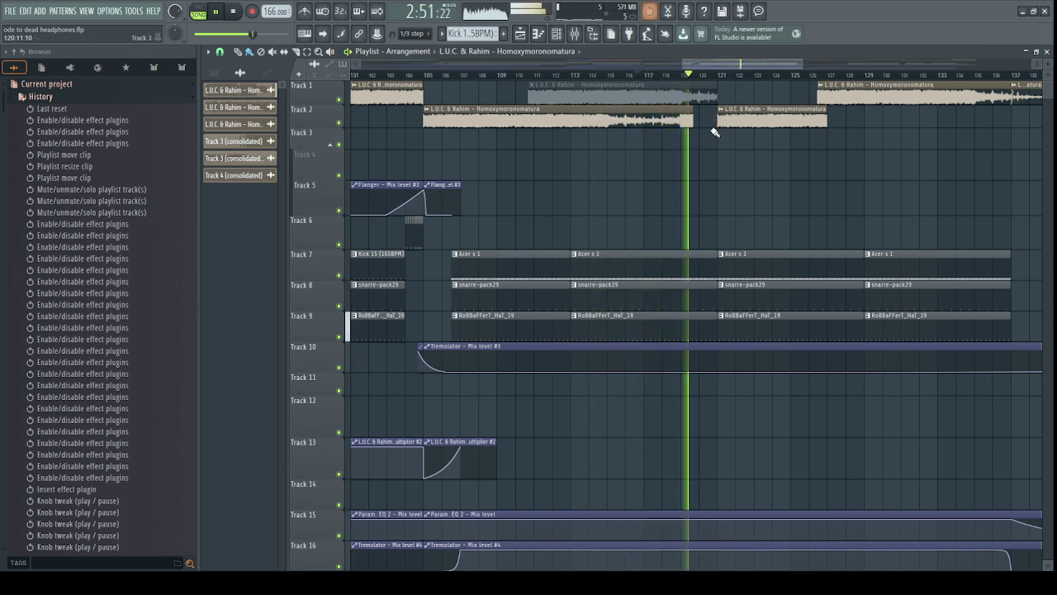
key("ctrl+z")
key("space")
key("ctrl+z")
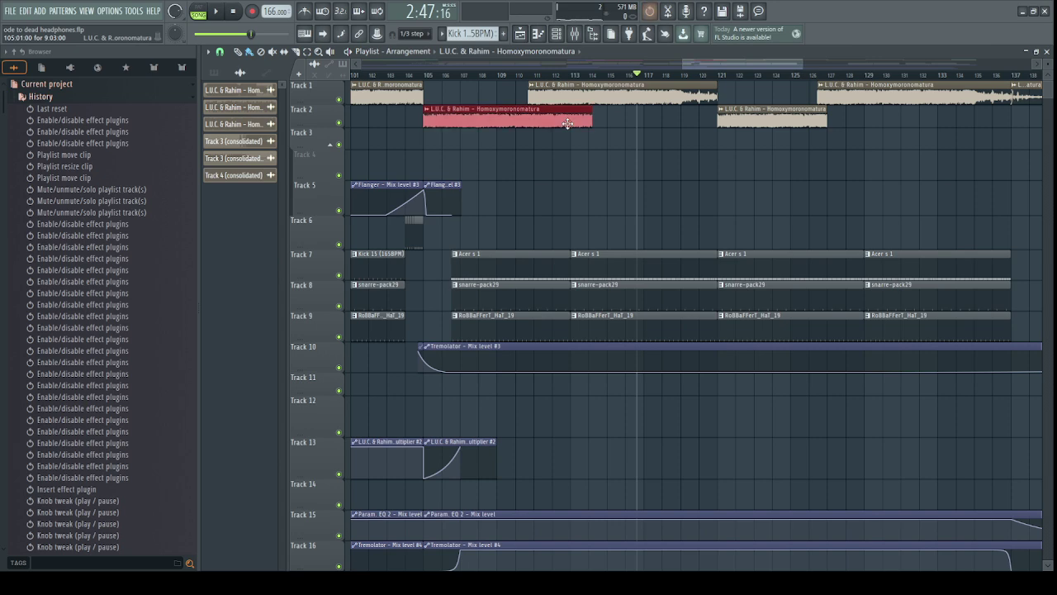
Audition the sample and drum section from about bar 110 towards bar 140, skipping ahead several times.
scroll(531, 70, "up", 3)
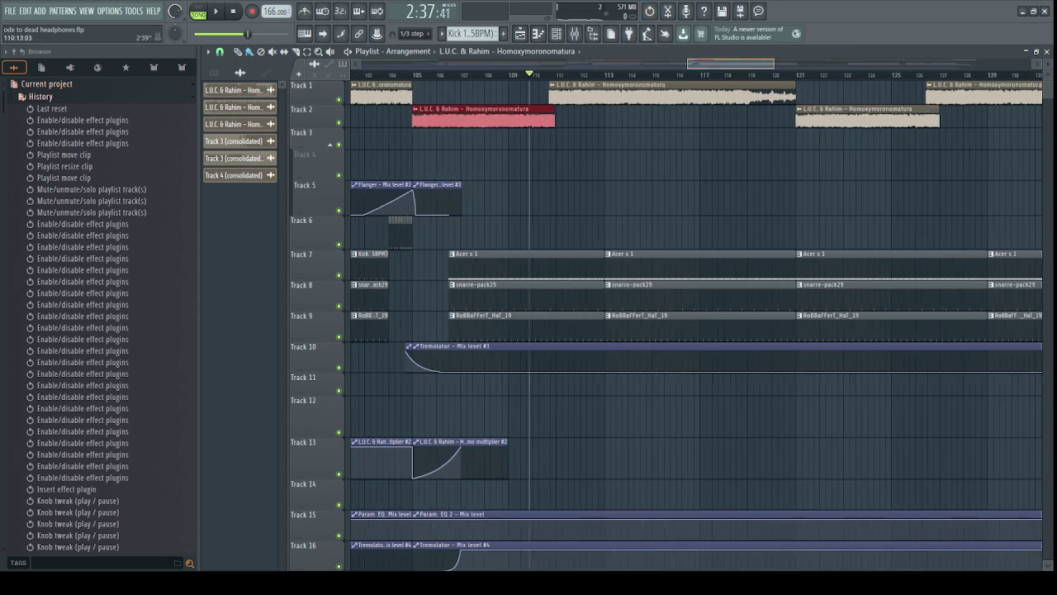
left_click_drag(529, 233, 621, 320)
left_click(547, 165, "ctrl")
key("space")
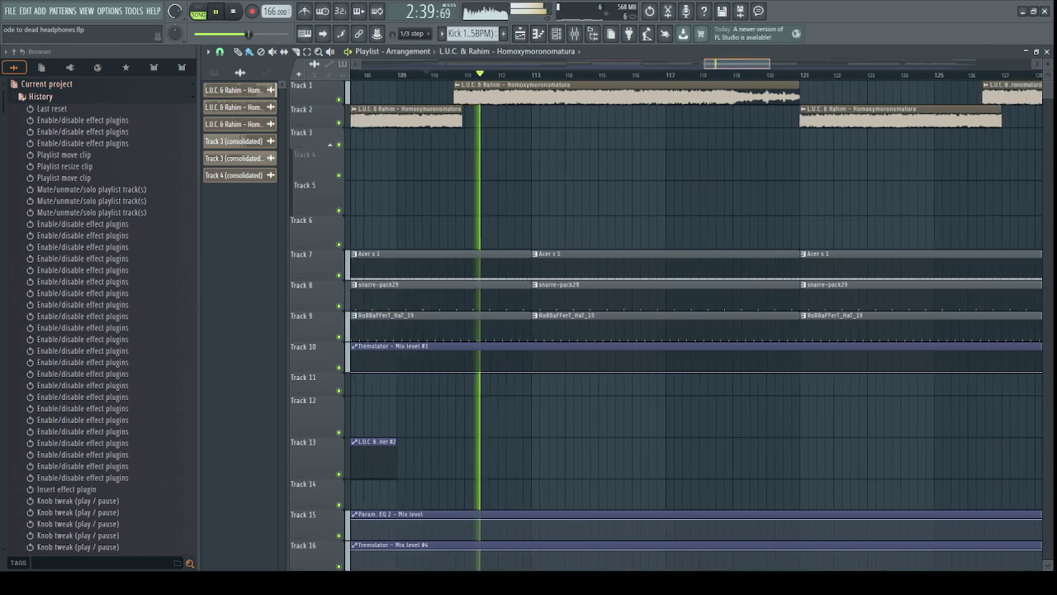
left_click(698, 80)
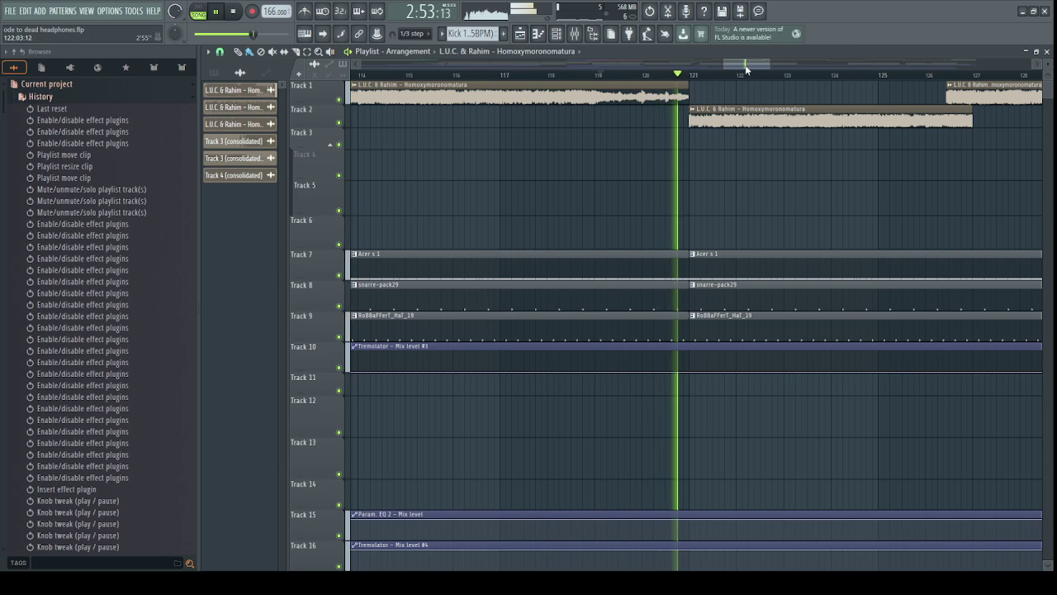
mouse_move(748, 66)
left_mouse_down()
mouse_move(750, 49)
mouse_move(747, 67)
mouse_move(782, 65)
mouse_move(764, 65)
left_mouse_up()
left_click(710, 75)
left_click(629, 76)
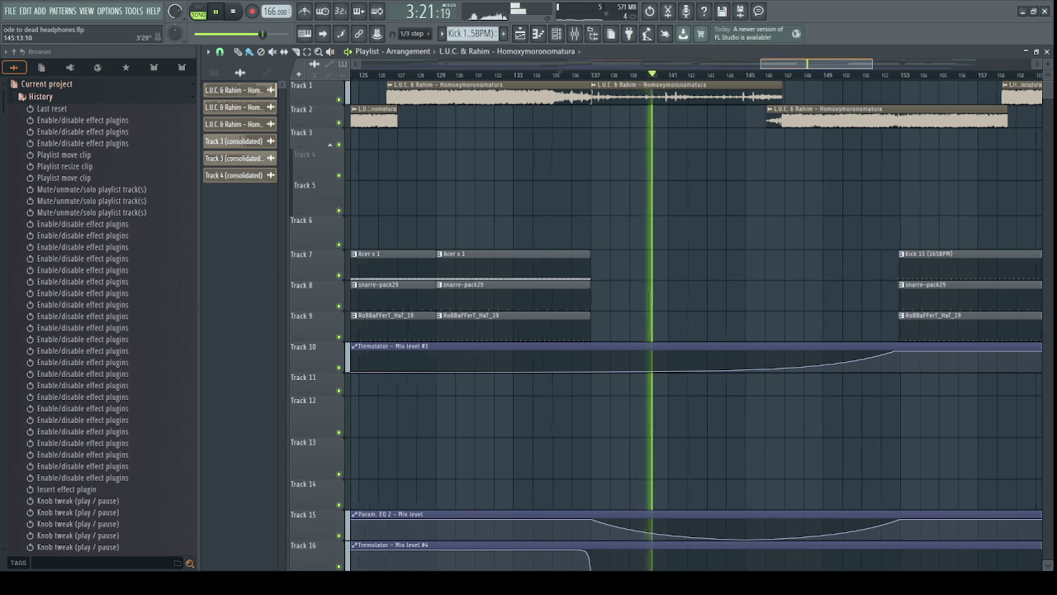
Select the Track 2 sample clip starting around bar 146 and examine its quiet opening where it overlaps the Track 1 clip.
scroll(796, 65, "up", 6)
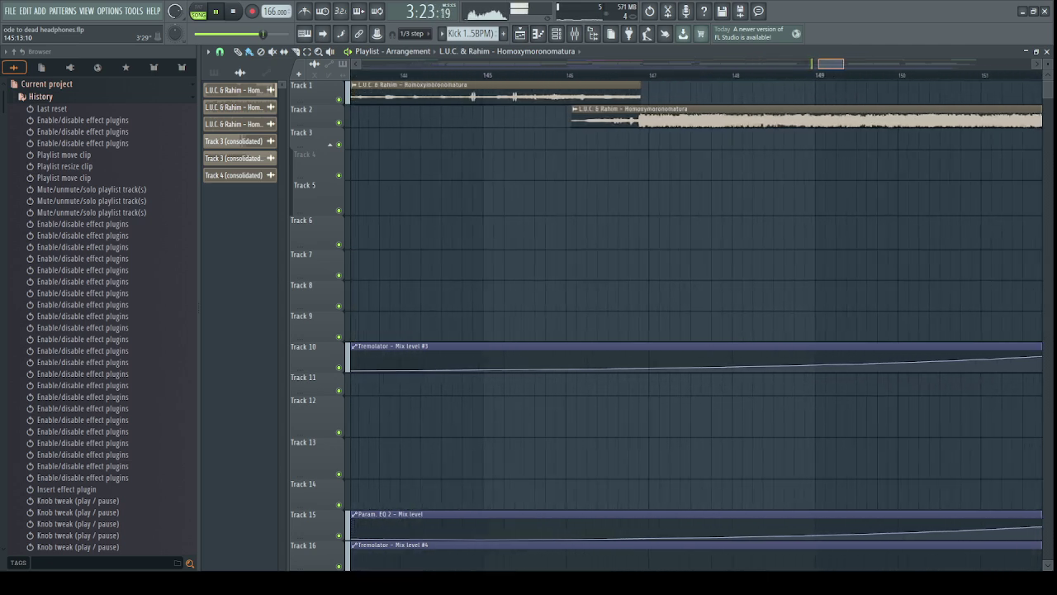
scroll(829, 64, "up", 4)
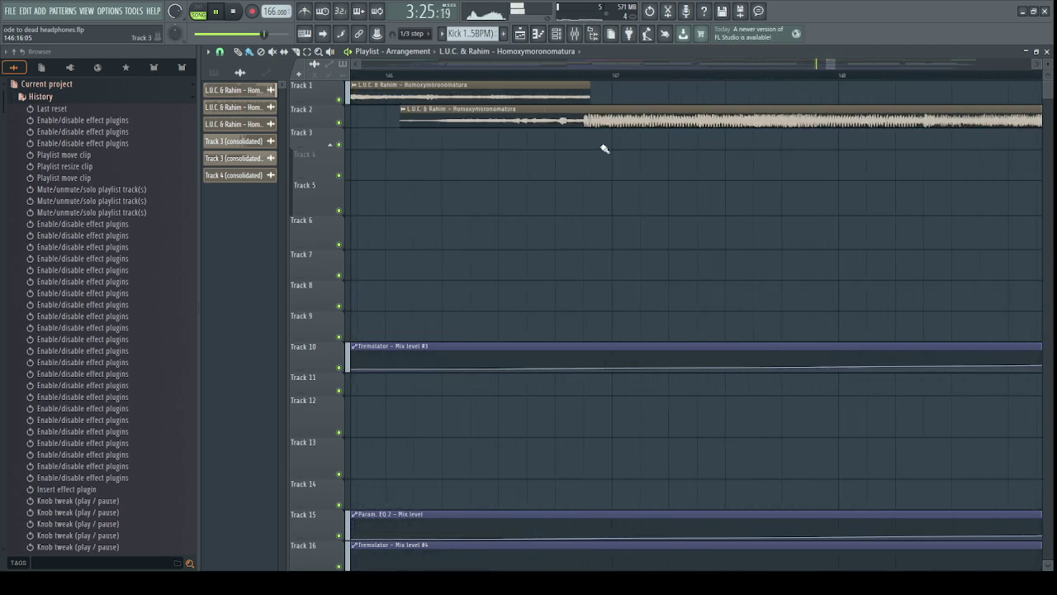
left_click_drag(605, 148, 650, 105)
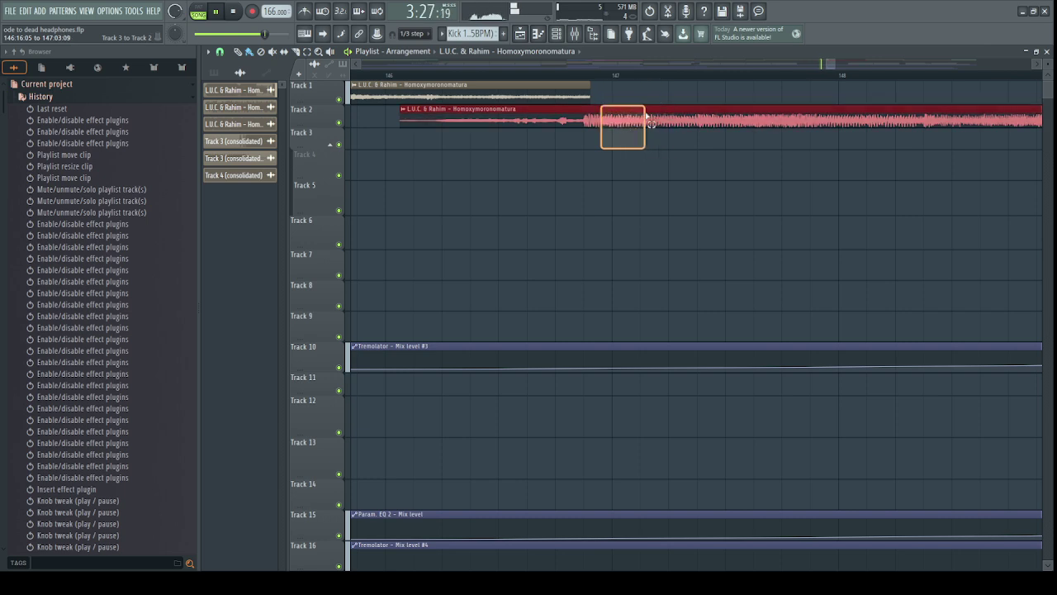
scroll(665, 65, "down", 1)
key("ctrl+d")
left_click_drag(576, 148, 600, 122)
scroll(809, 67, "down", 3)
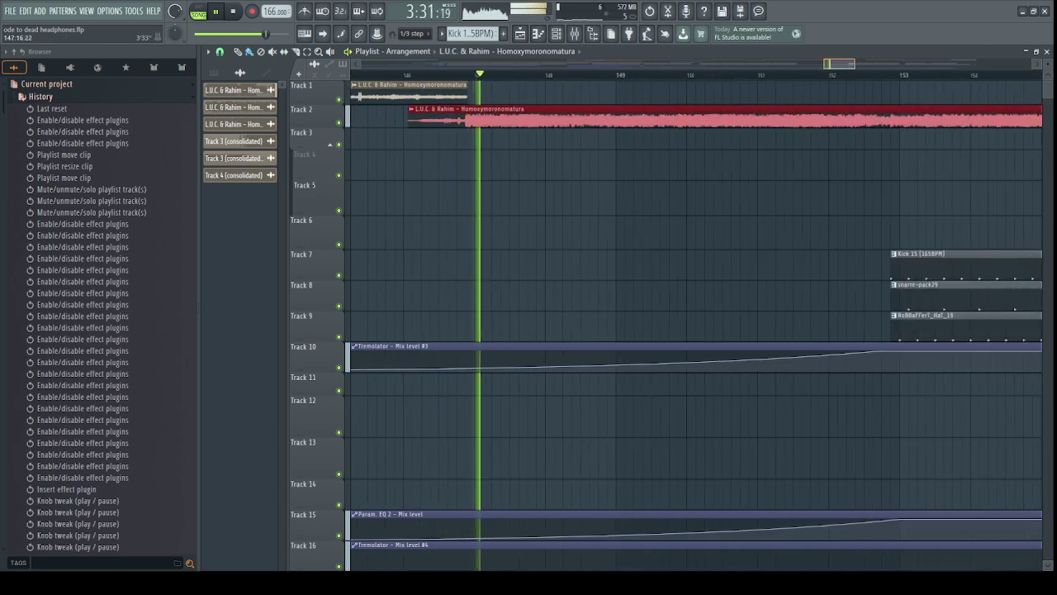
Listen into bar 153, select the kick, snare and hi-hat clips starting there on Tracks 7 to 9, and pause playback.
left_click_drag(841, 64, 851, 68)
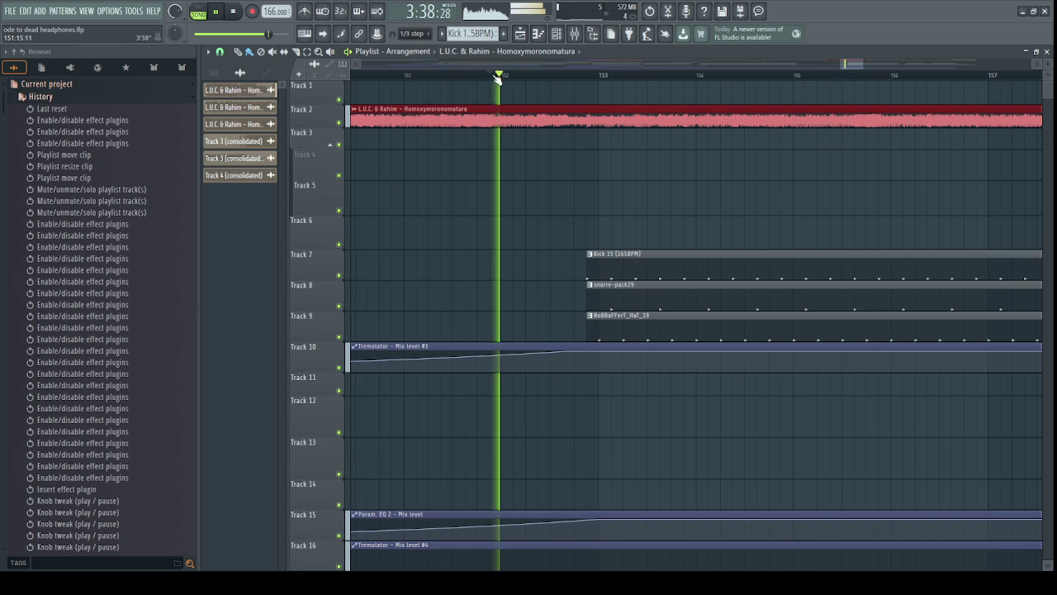
scroll(617, 267, "up", 3)
left_click_drag(553, 234, 646, 328)
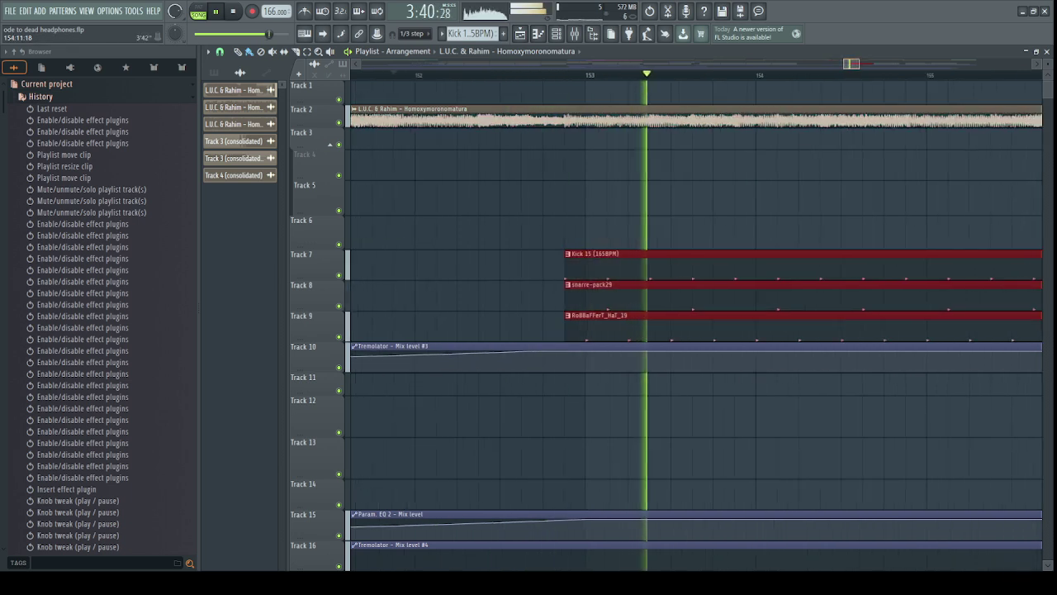
scroll(734, 195, "down", 3)
left_click(216, 12)
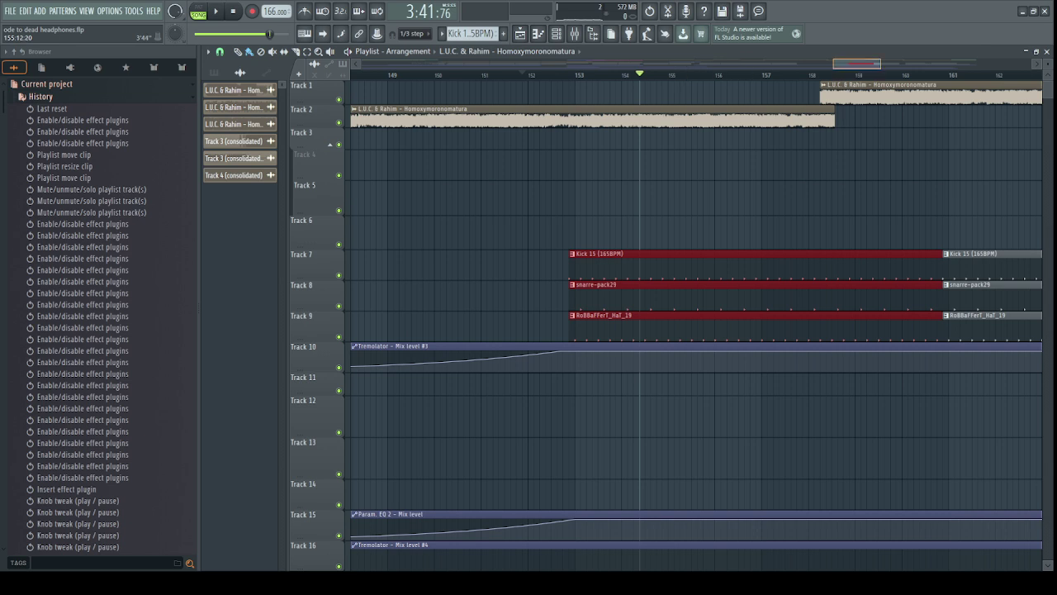
Deselect the drum clips and resume playback, jumping to about bar 165 and the drum break at bar 169.
scroll(724, 103, "down", 1)
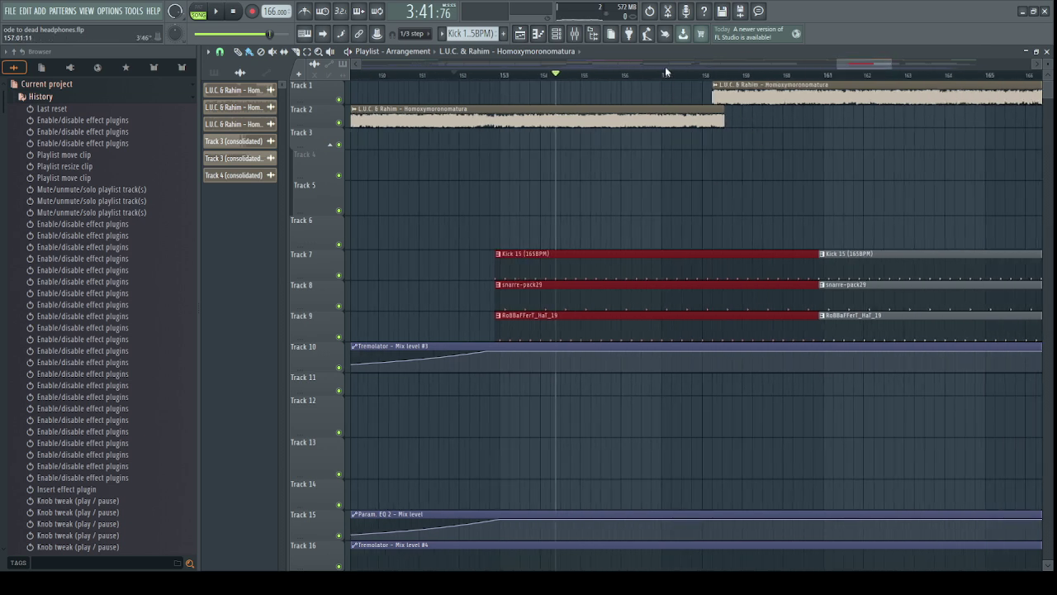
left_click_drag(864, 65, 864, 65)
key("space")
key("ctrl+d")
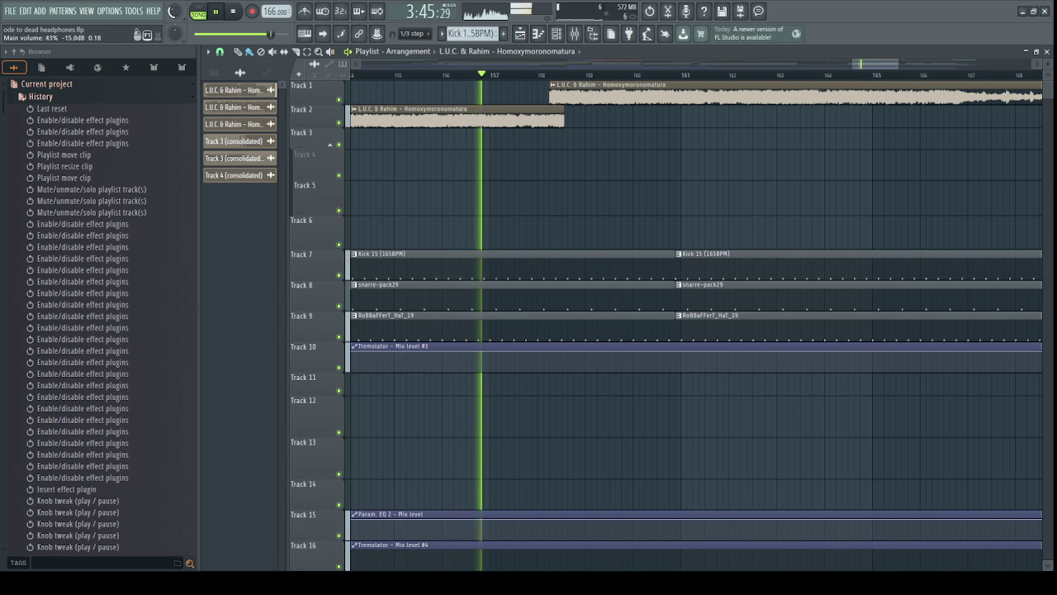
scroll(824, 79, "down", 3)
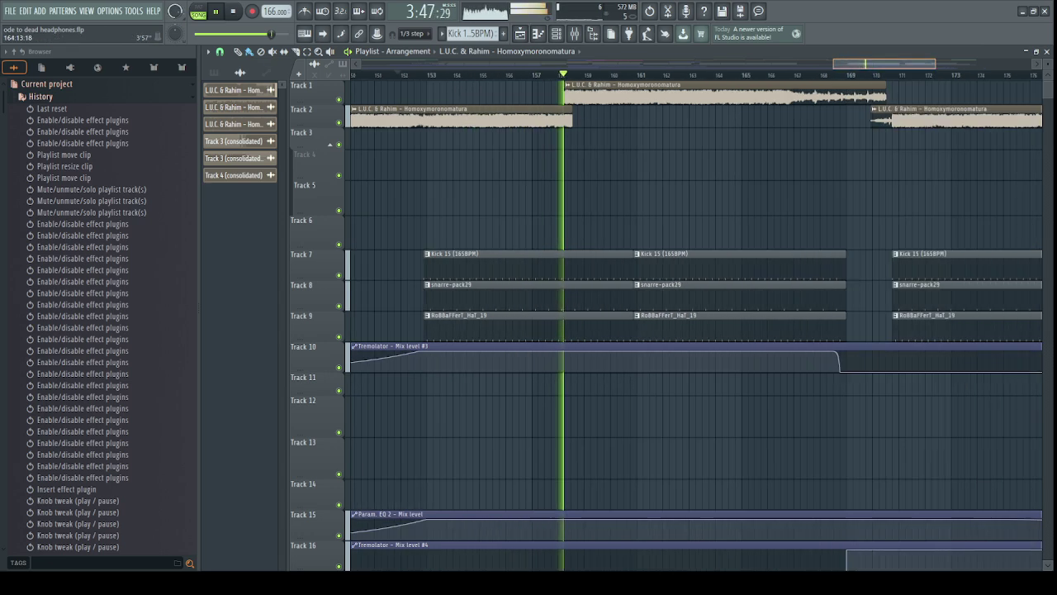
left_click(749, 76)
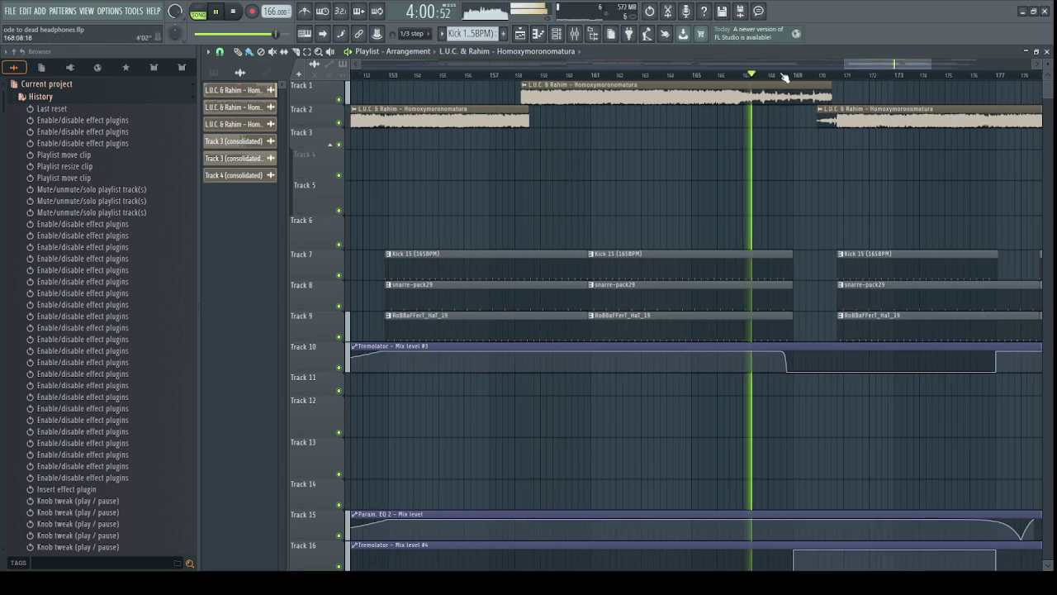
left_click(794, 75)
Replay the drum gap after bar 169 and examine where the Track 2 sample and drums come back in near bar 171.
left_click_drag(866, 66, 915, 67)
scroll(749, 74, "up", 10)
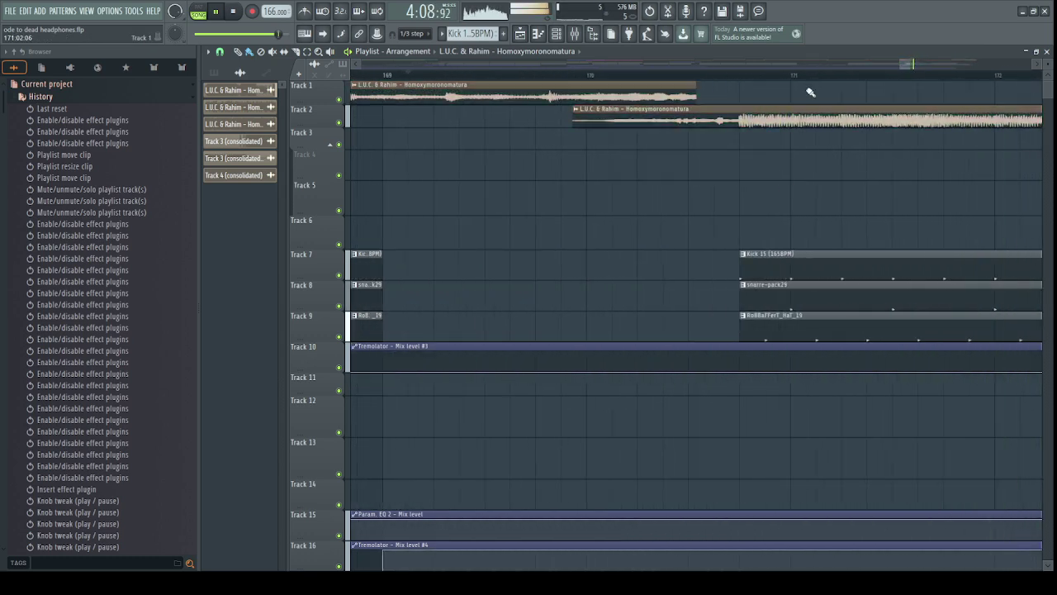
scroll(807, 89, "down", 3)
left_click(583, 76)
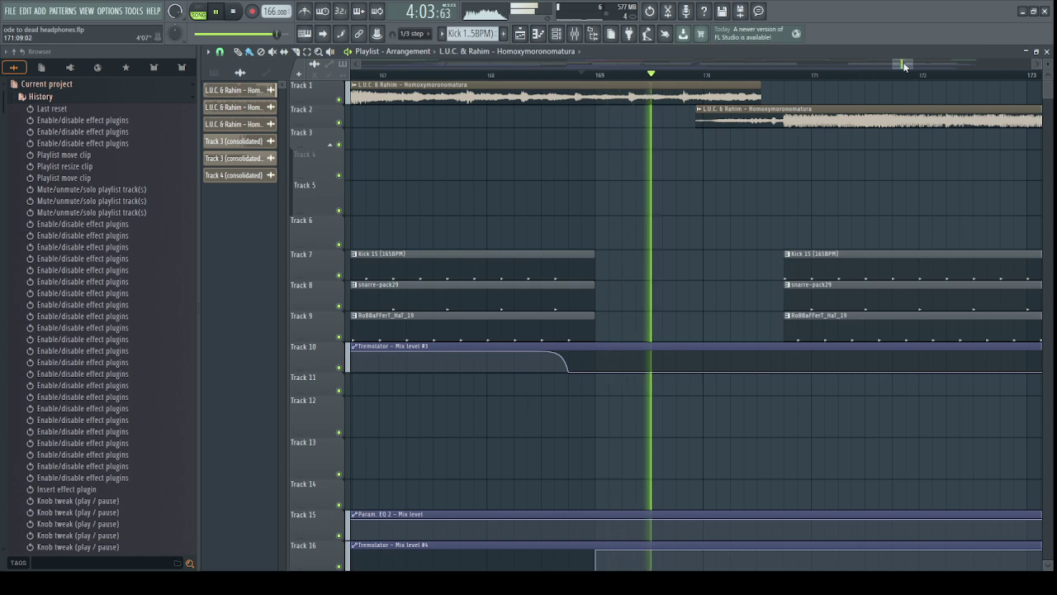
left_click_drag(904, 65, 904, 63)
scroll(836, 77, "down", 4)
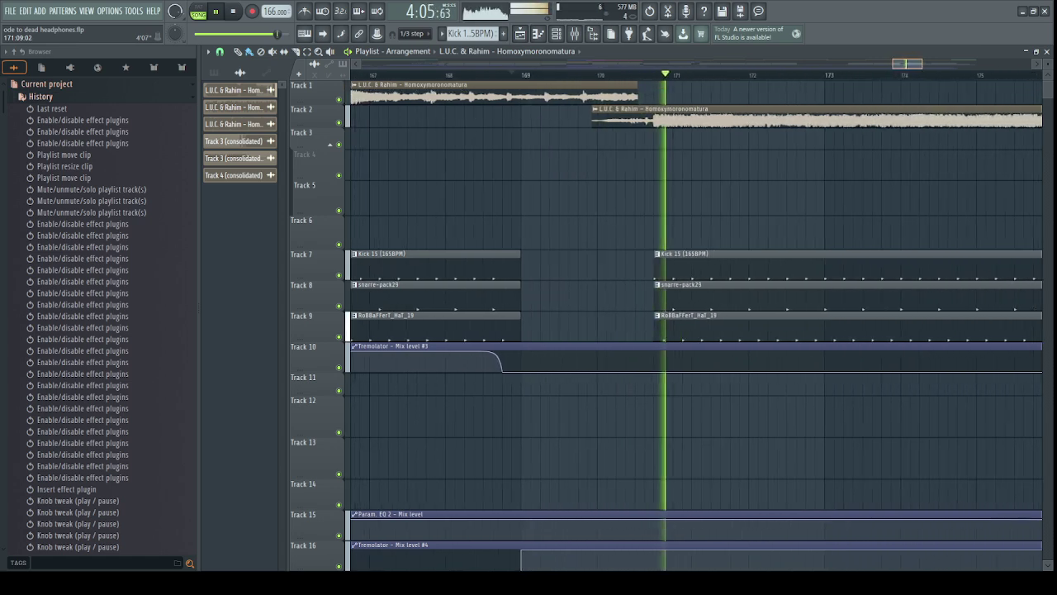
Jump ahead to listen through the Tremolator and Param. EQ 2 automation changes around bar 177, and pause playback.
left_click(760, 77)
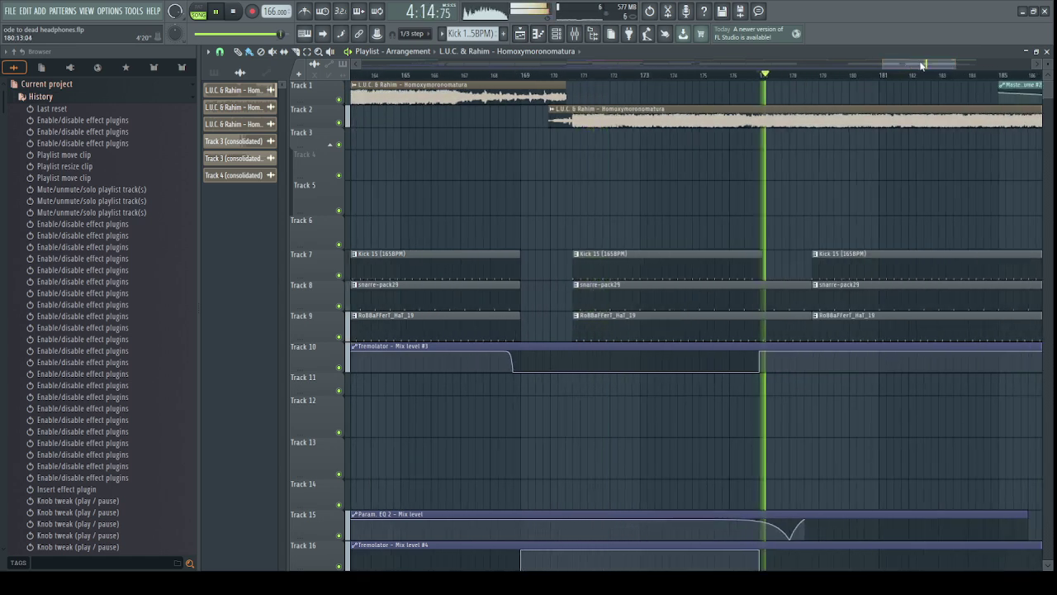
scroll(923, 64, "down", 4)
left_click_drag(923, 64, 923, 63)
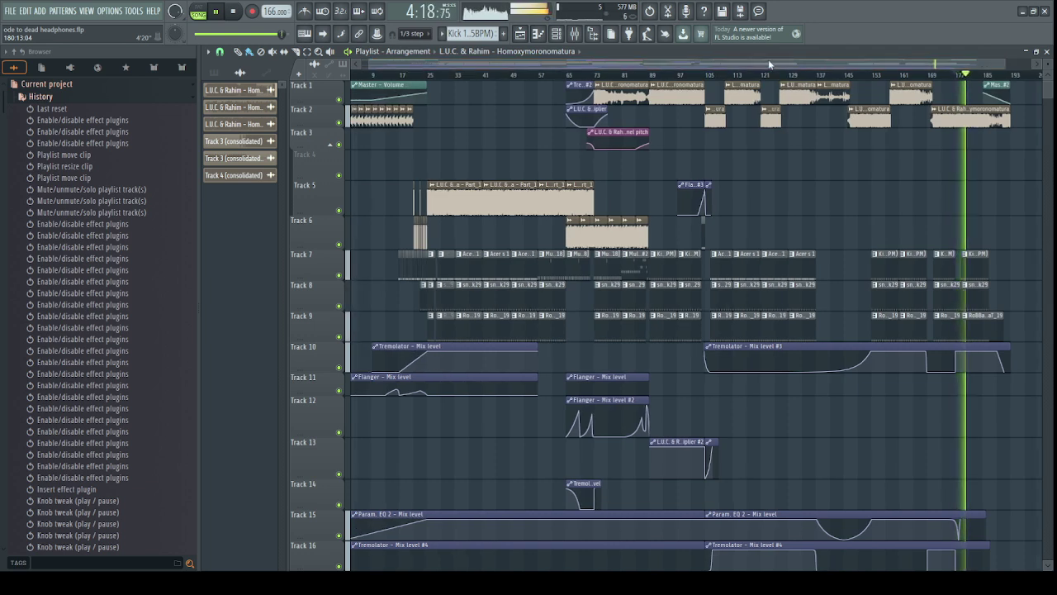
key("space")
Slightly reduce the height of playlist Track 13.
scroll(307, 465, "down", 3)
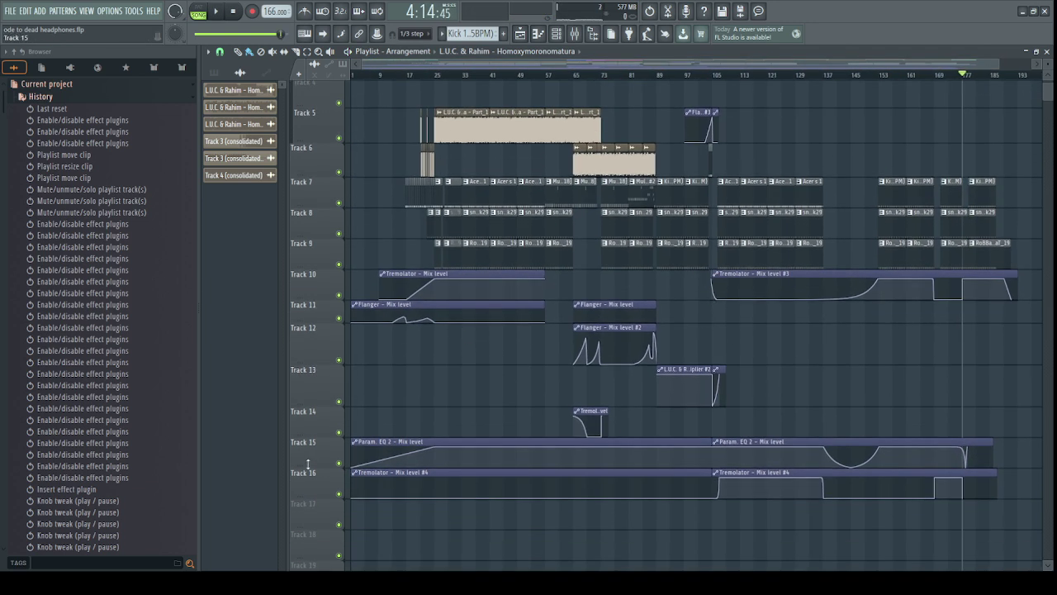
left_click_drag(321, 403, 322, 391)
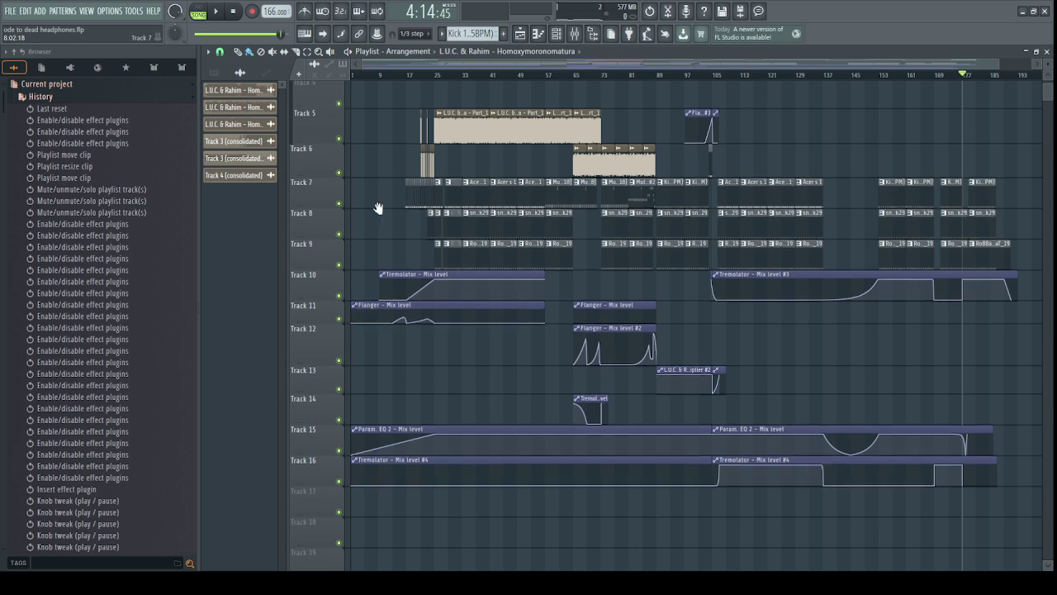
scroll(514, 101, "up", 3)
Examine the effect chain on the L.U.C. & Rahim sample's mixer track, comparing it with the playlist arrangement.
left_click(575, 34)
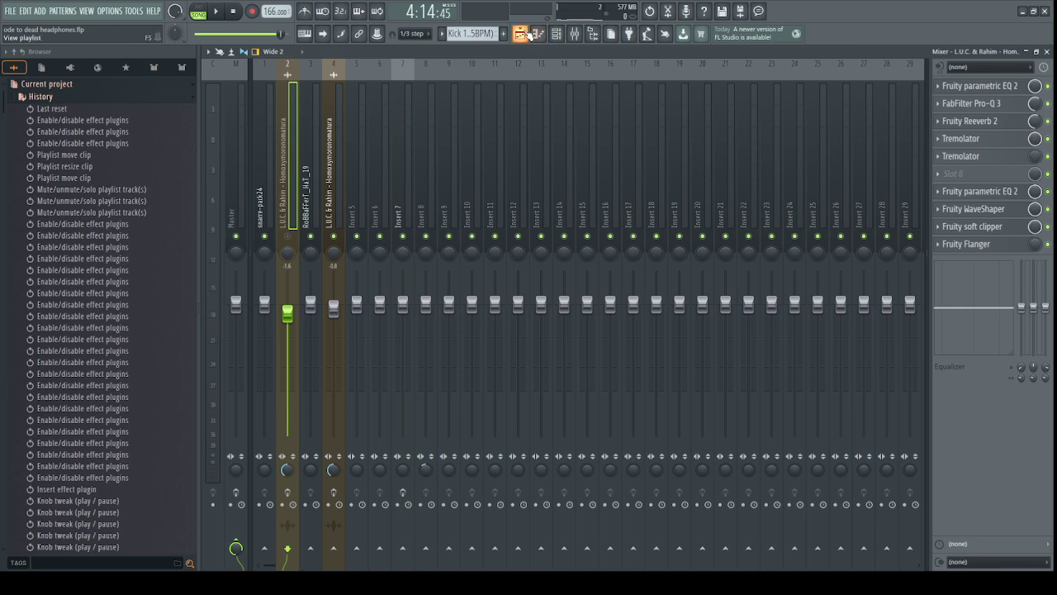
left_click(529, 35)
scroll(545, 53, "up", 2)
left_click(573, 35)
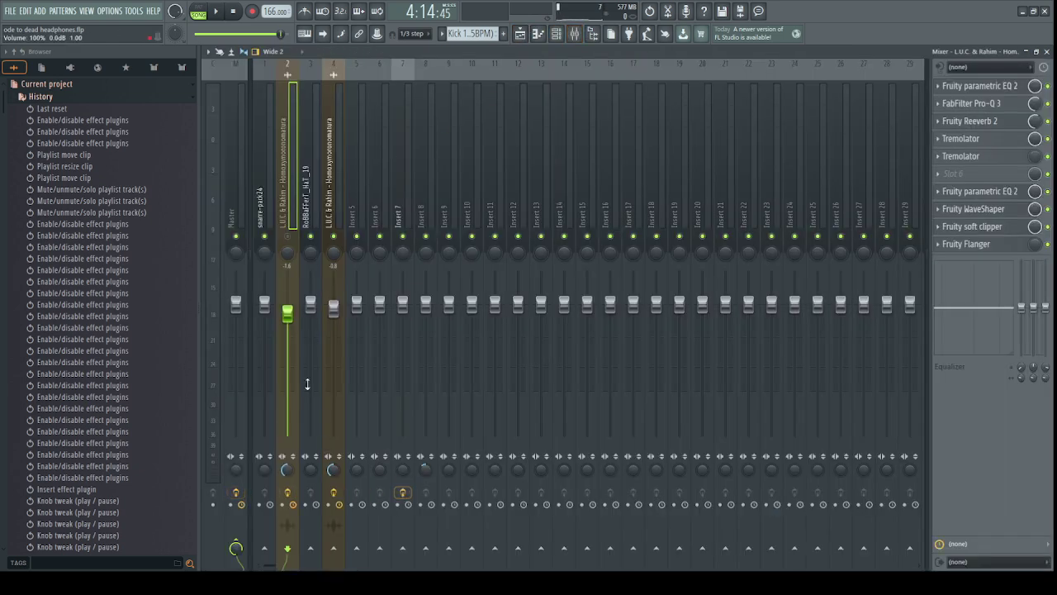
left_click(520, 34)
Play the intro from about bar 7 and jump to about bar 20 to hear the transition at bar 21.
left_click(380, 75)
key("space")
left_click(439, 75)
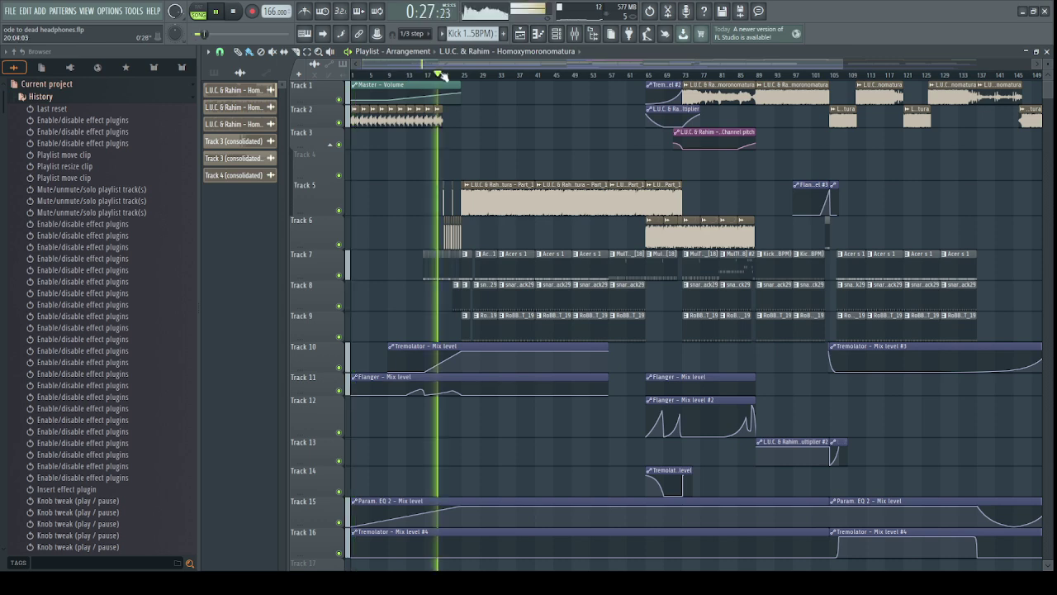
scroll(502, 63, "up", 4)
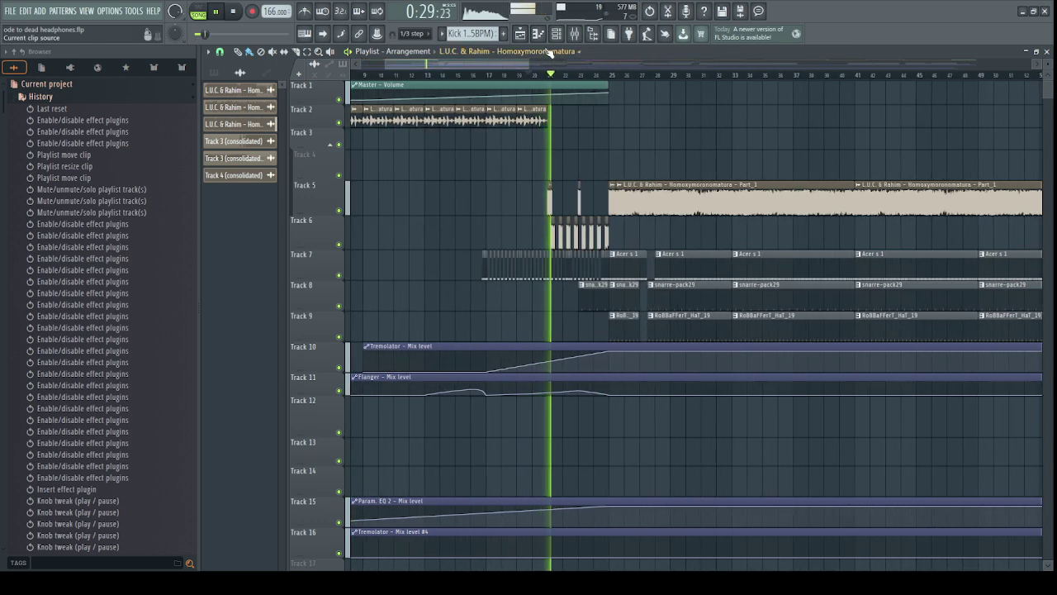
Inspect the effect chain of mixer Insert 7 during playback, briefly opening its Fruity parametric EQ 2.
left_click(573, 35)
left_click(406, 206)
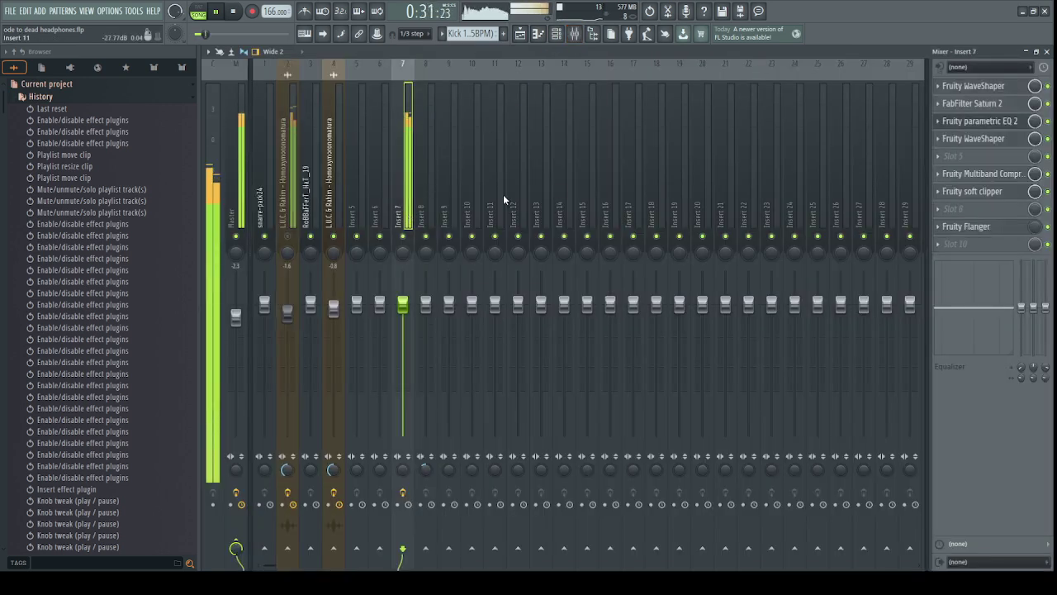
left_click(973, 122)
left_click(962, 123)
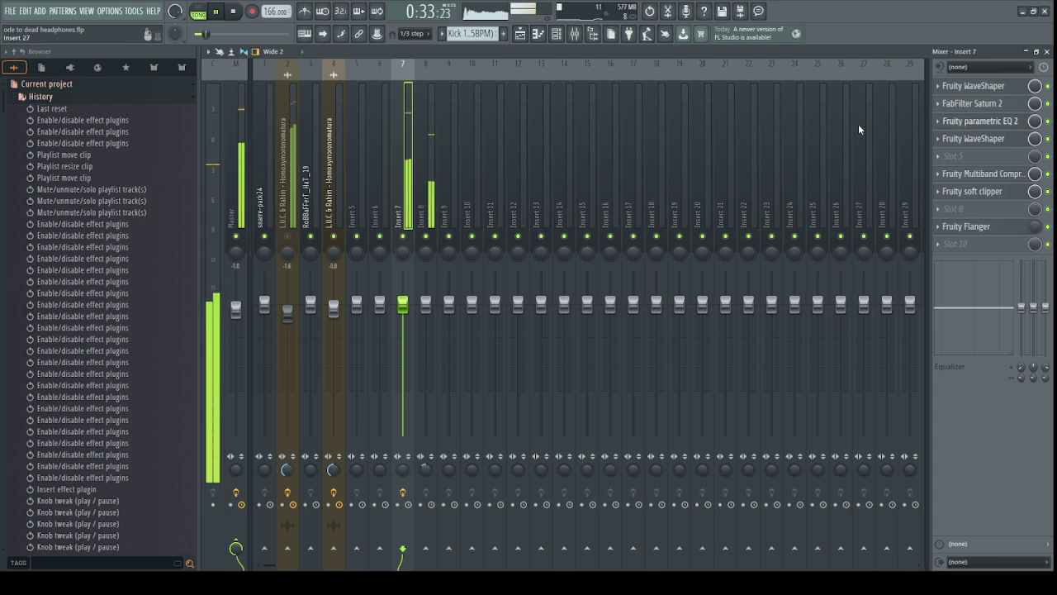
Examine the playlist arrangement from about bar 25 onward while the song plays.
left_click(521, 34)
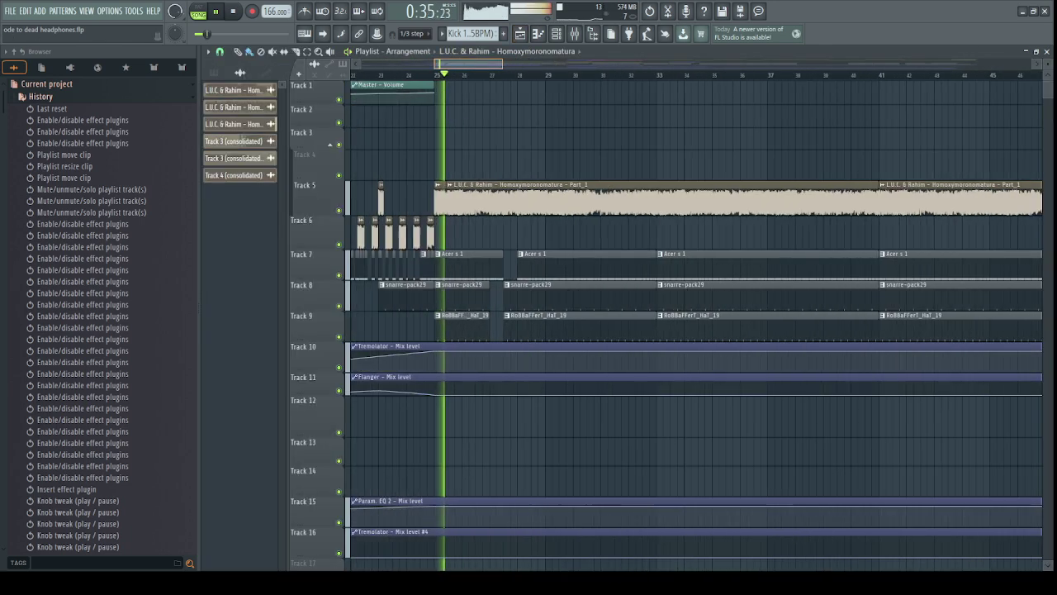
left_click_drag(455, 63, 475, 64)
left_click_drag(554, 62, 554, 68)
Inspect the first Fruity WaveShaper and FabFilter Saturn 2 on mixer Insert 7 during playback.
left_click(574, 33)
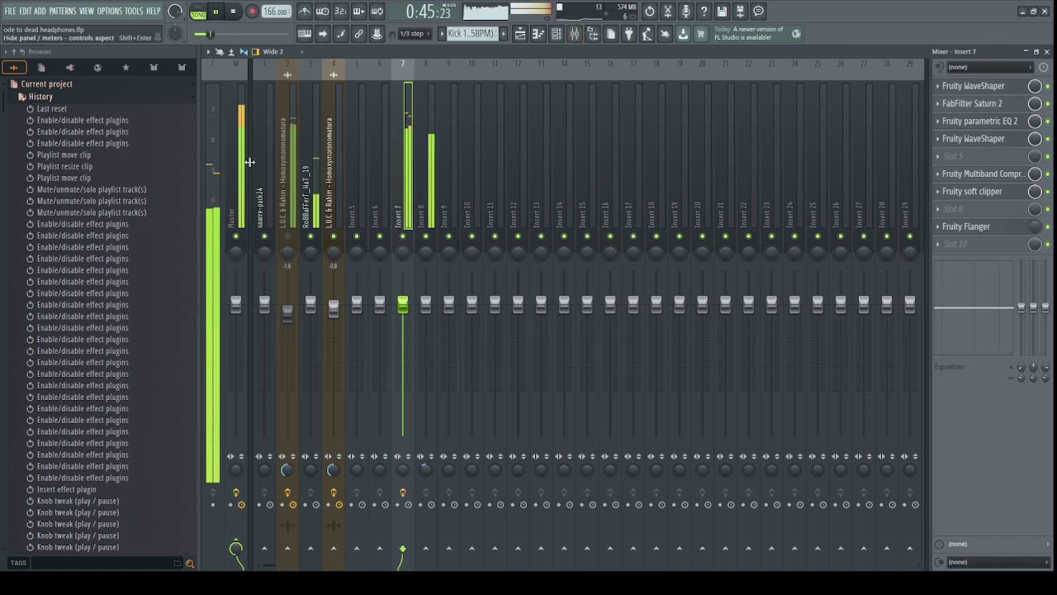
left_click(973, 85)
left_click(973, 86)
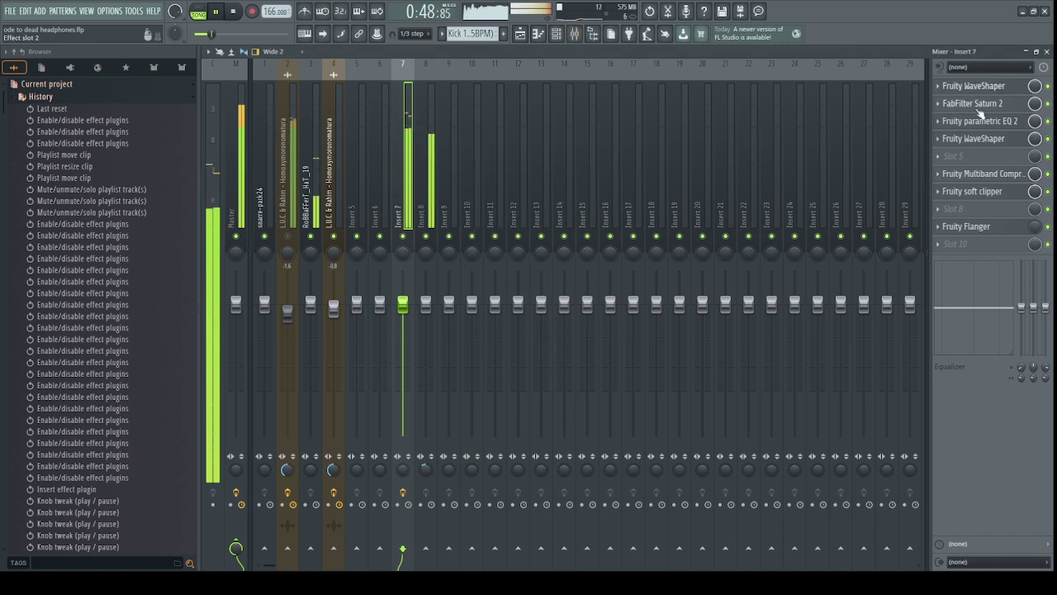
left_click(979, 109)
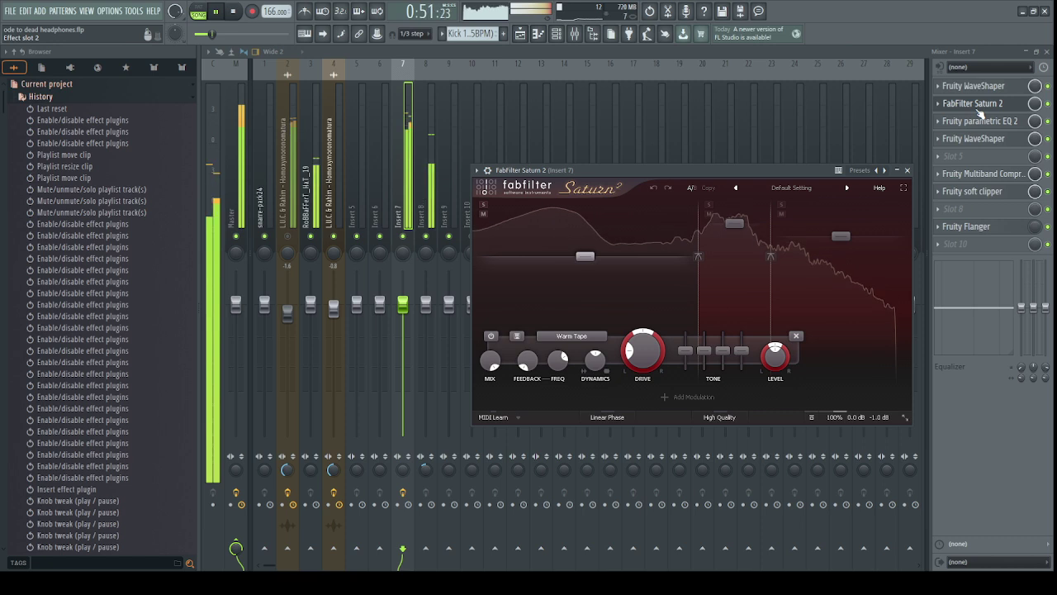
left_click_drag(697, 168, 662, 155)
left_click(983, 106)
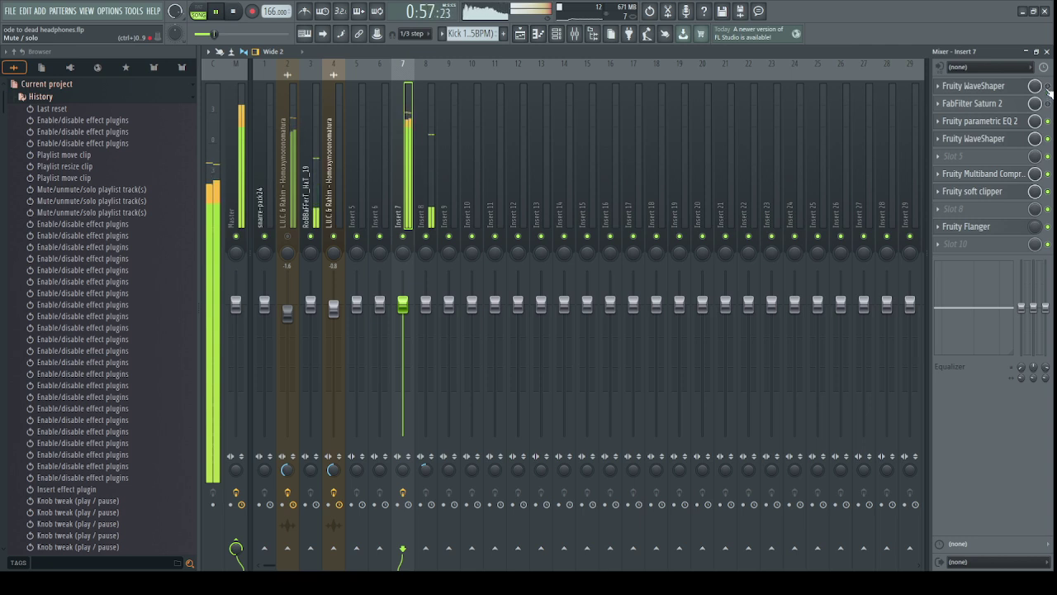
Inspect Insert 7's Fruity parametric EQ 2 and second Fruity WaveShaper, comparing the sound with each effect bypassed and enabled.
left_click(1001, 127)
left_click(1003, 123)
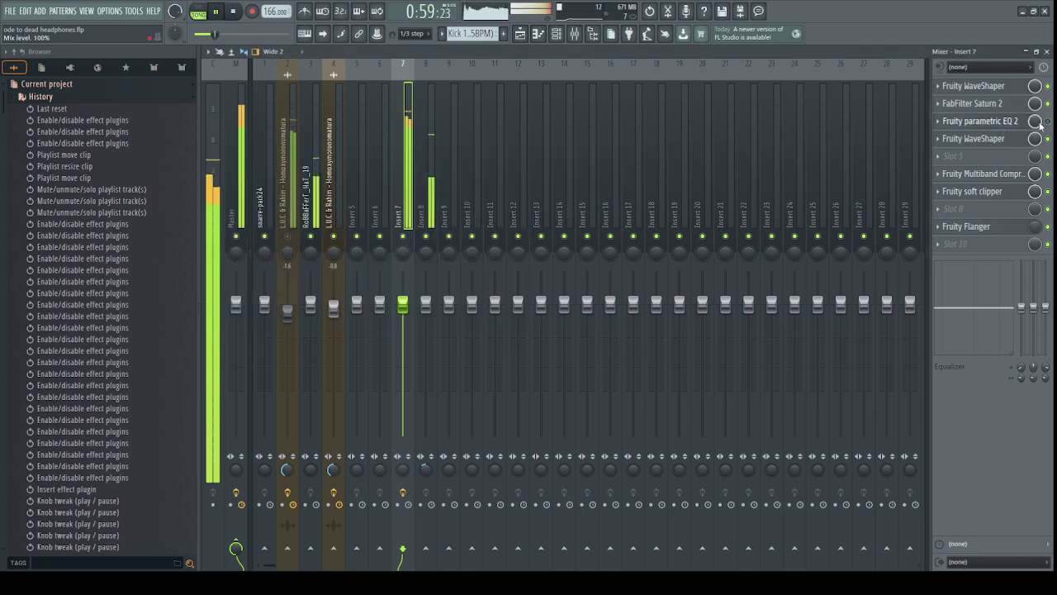
left_click(1002, 139)
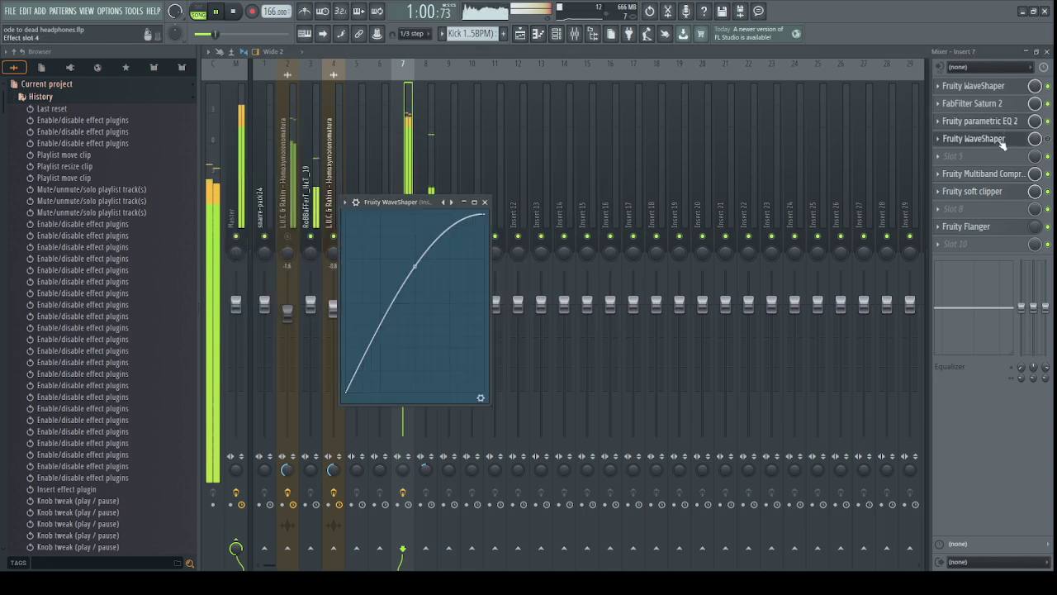
left_click(1048, 139)
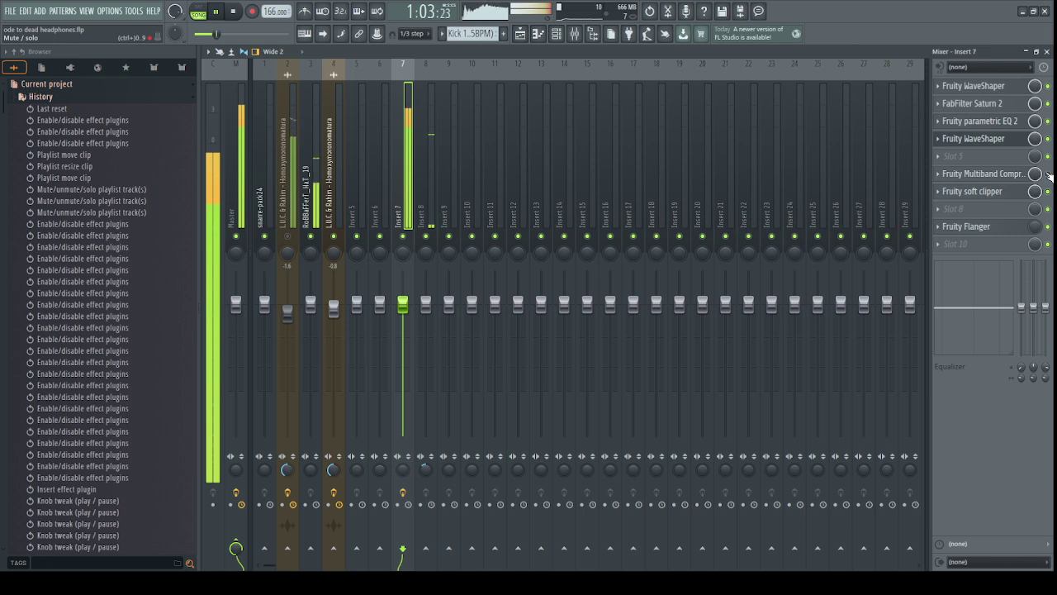
Inspect the Fruity Multiband Compressor and audition the Fruity soft clipper on Insert 7.
left_click(991, 175)
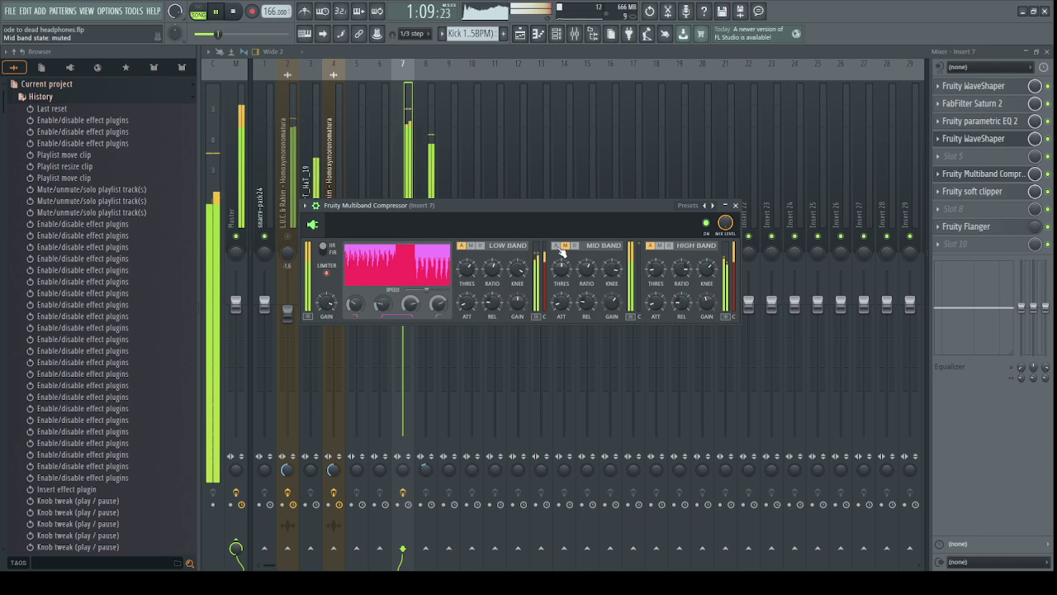
left_click(1005, 175)
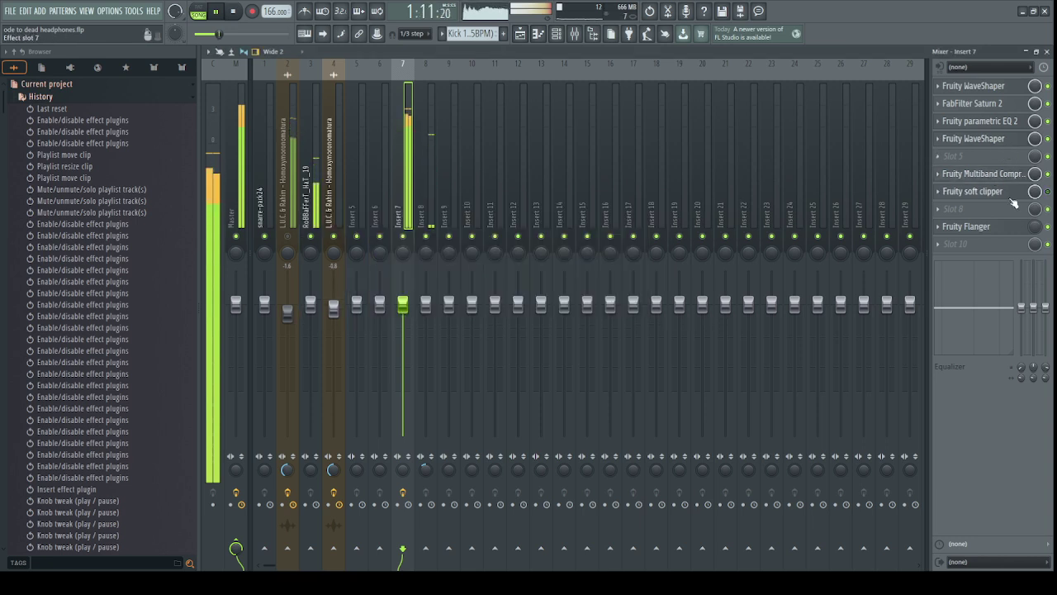
left_click(1009, 195)
left_click(1048, 192)
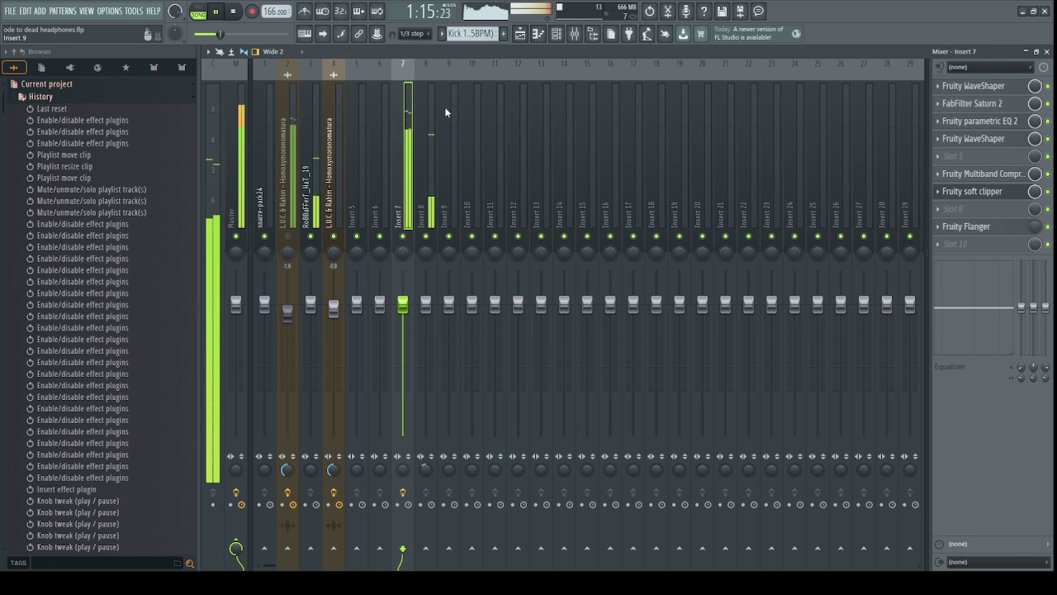
Select the Master track and inspect the curve of its first Fruity parametric EQ 2.
left_click(239, 207)
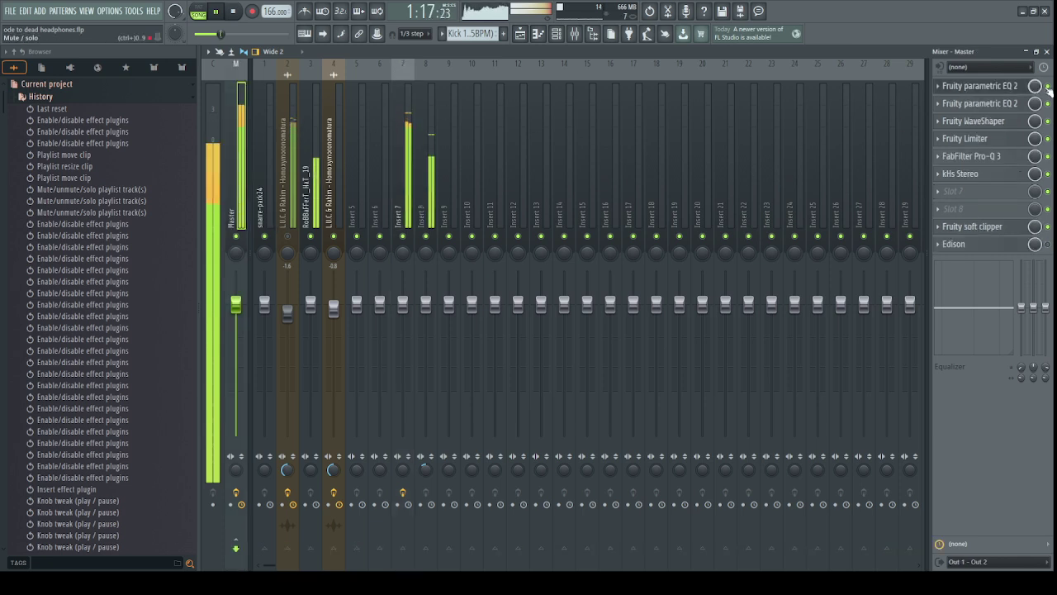
left_click(1013, 88)
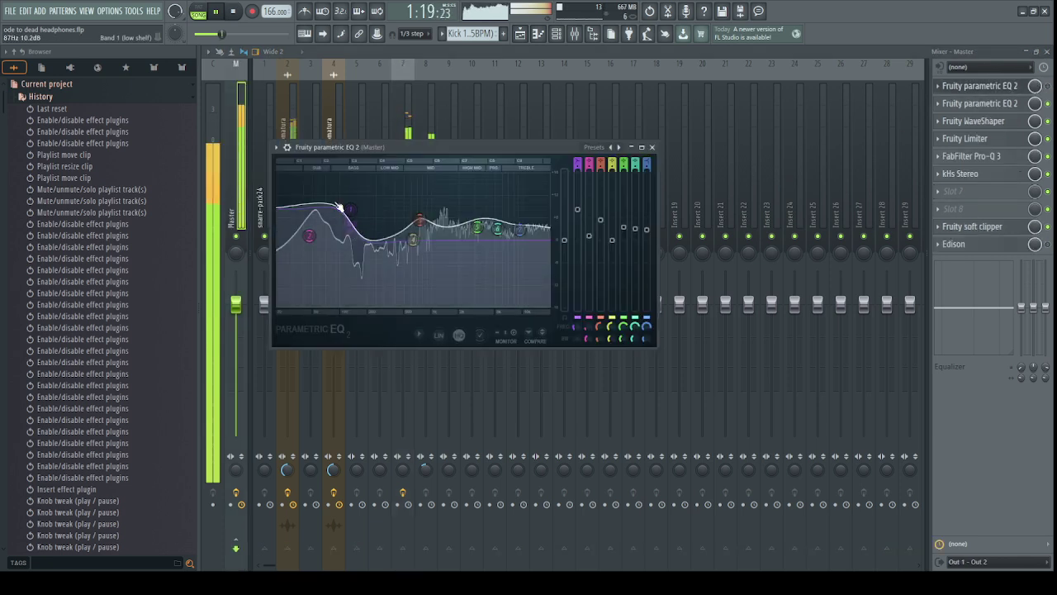
key("Escape")
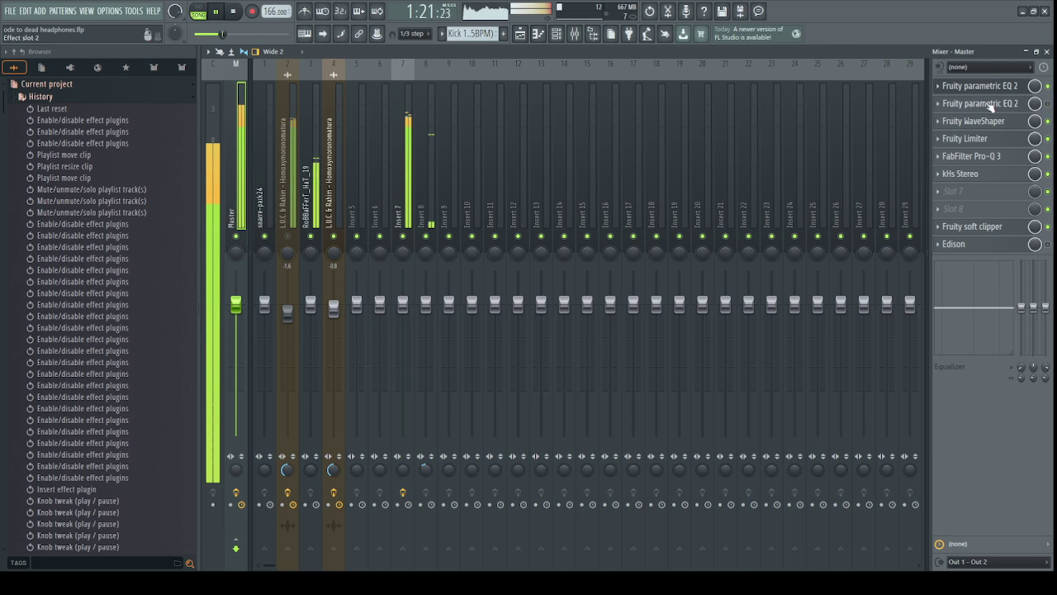
Inspect the second Fruity parametric EQ 2 and the Fruity WaveShaper in the Master effect chain.
left_click(991, 105)
key("Escape")
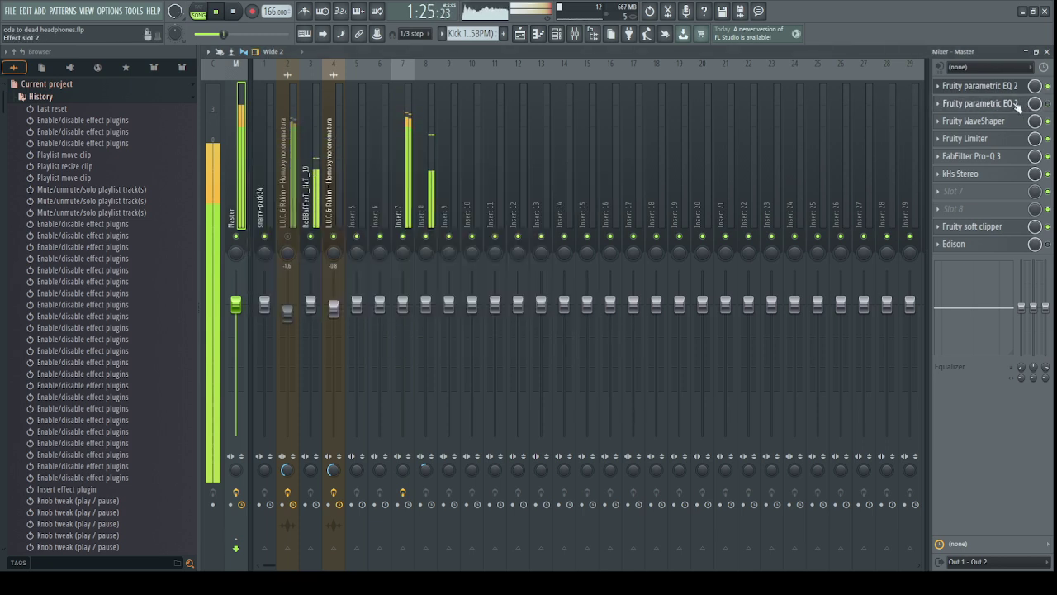
left_click(1014, 107)
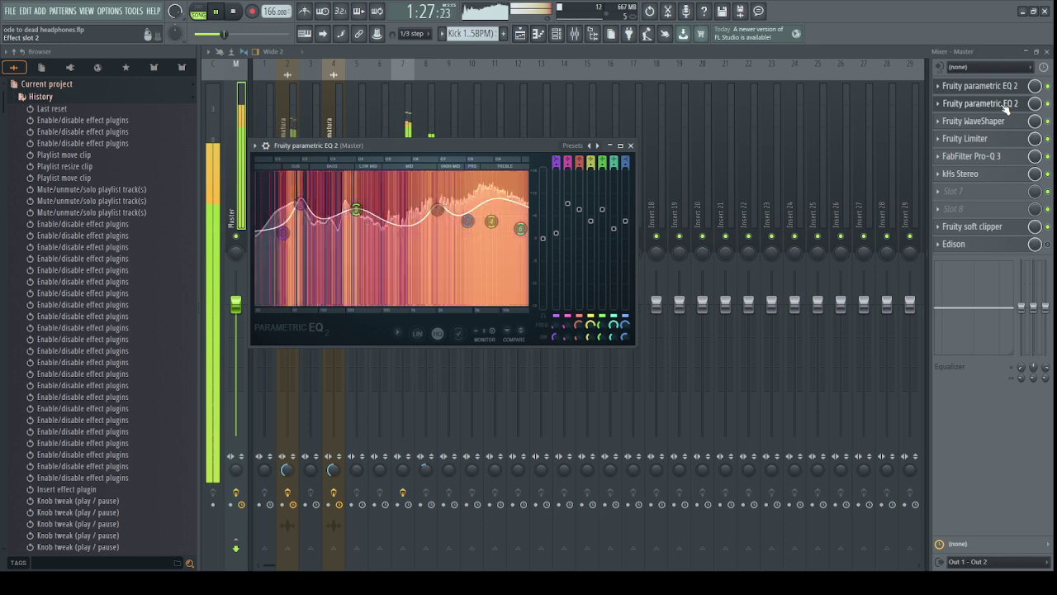
key("Escape")
left_click(1012, 121)
key("Escape")
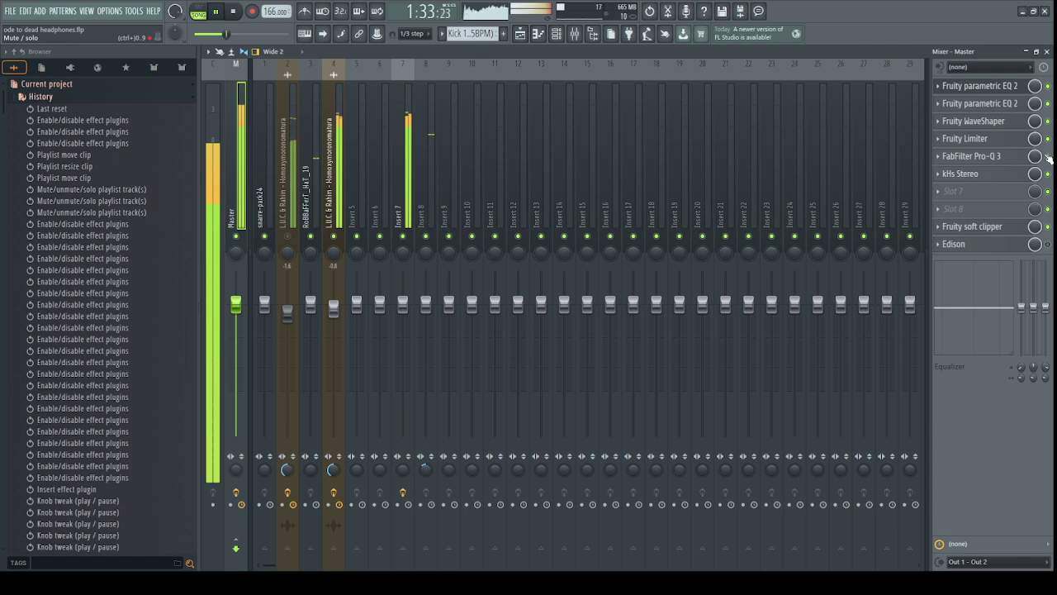
Mute the L.U.C. & Rahim Part_2 clips on playlist Track 6 between about bars 65 and 89 and check the mixer.
key("F5")
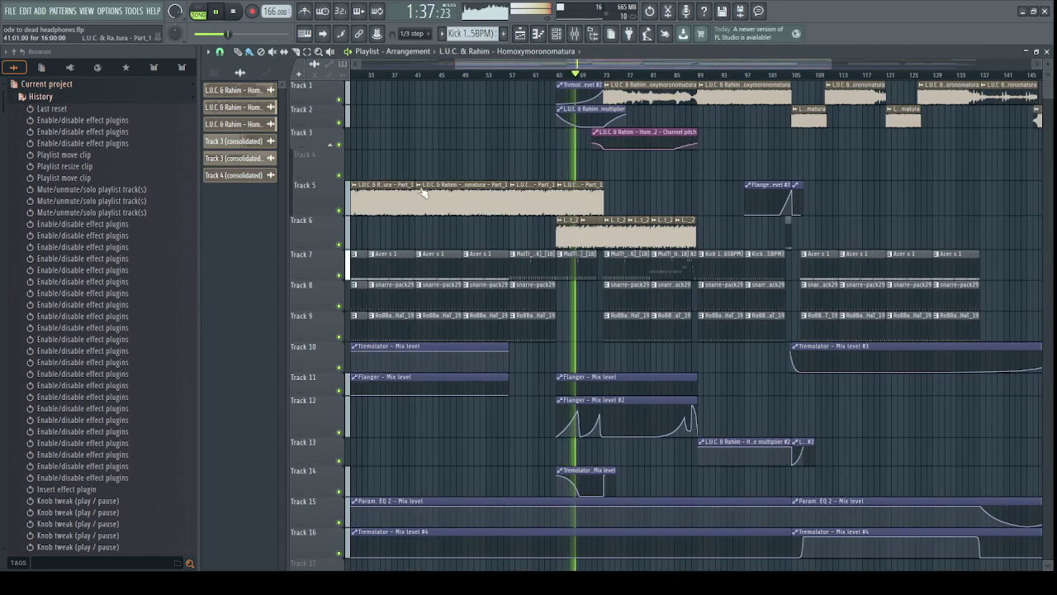
left_click_drag(503, 242, 731, 241)
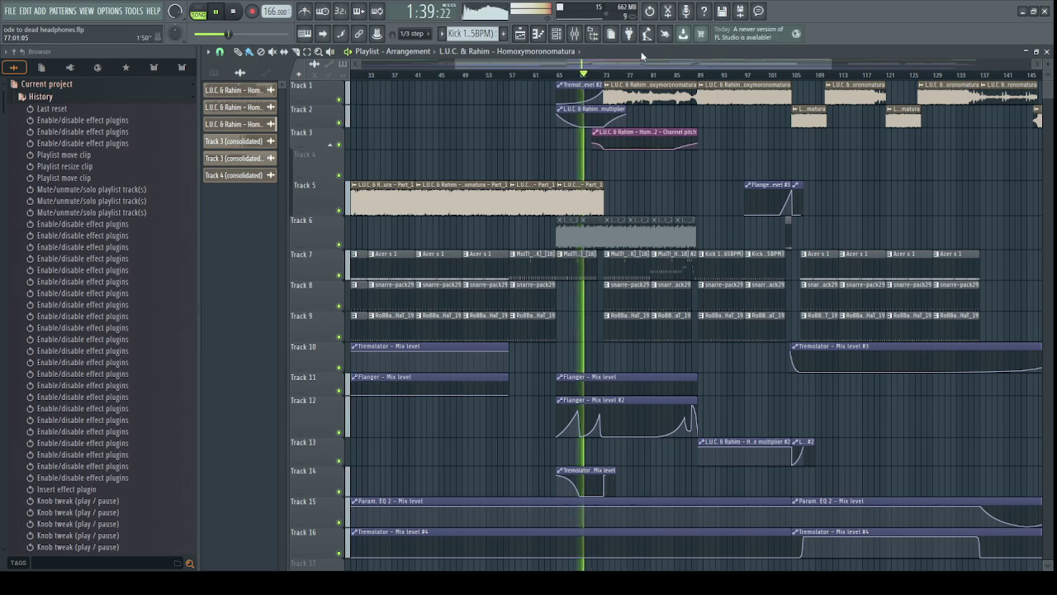
key("F9")
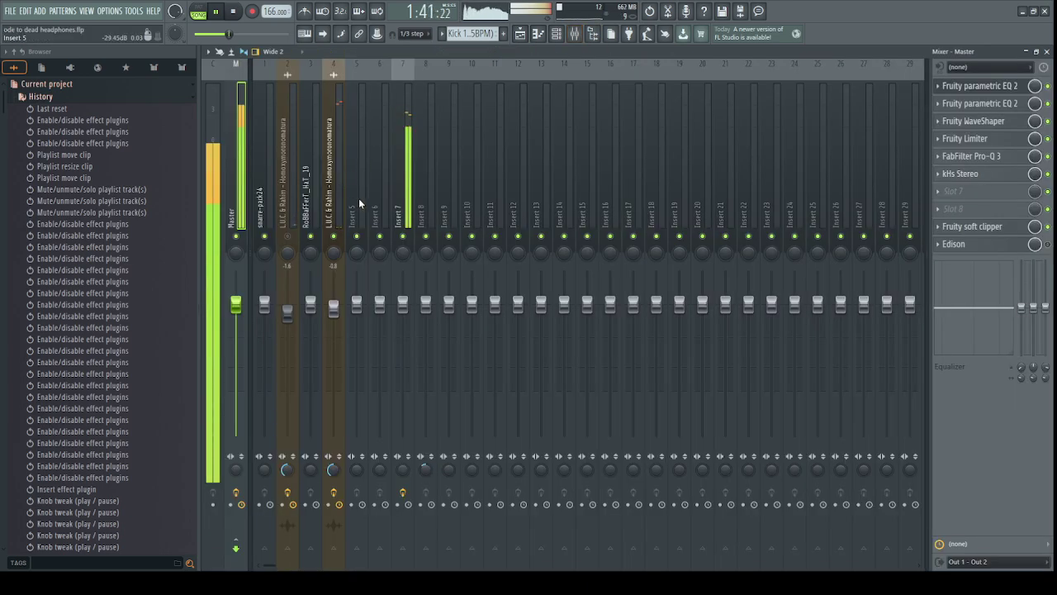
Follow playback through the playlist transition at bar 73.
left_click(520, 35)
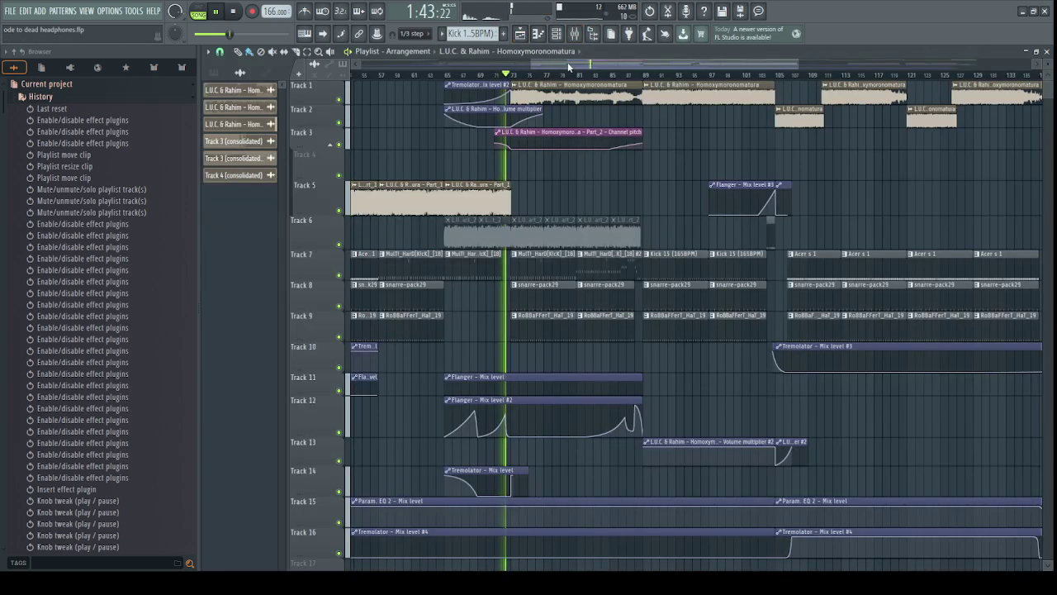
scroll(529, 248, "up", 3)
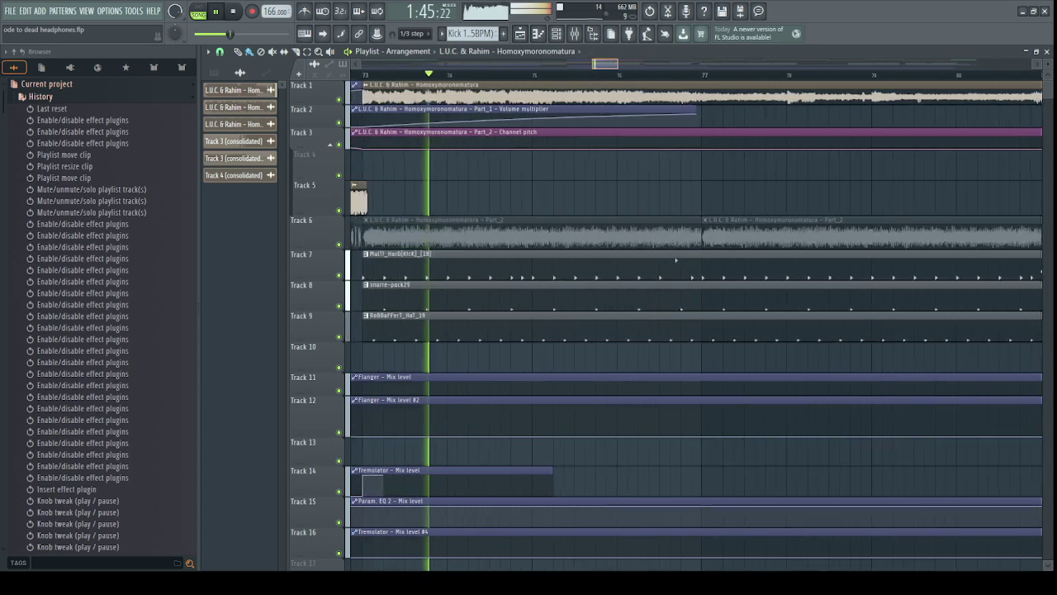
scroll(694, 248, "down", 2)
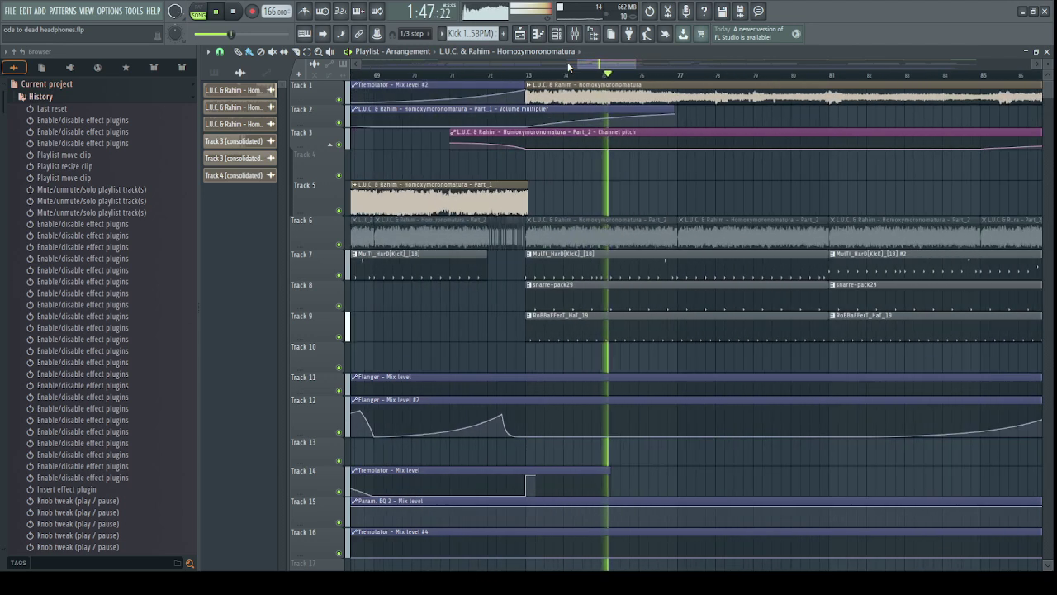
Inspect kHs Stereo on the Master track and compare the sound with it bypassed and enabled.
key("F9")
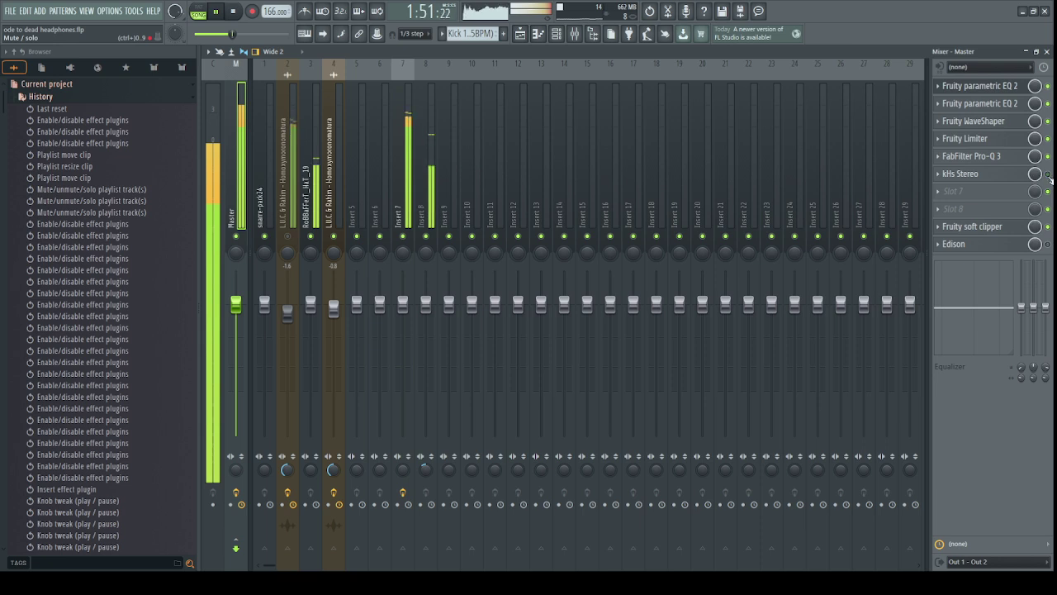
left_click(1018, 175)
left_click(1048, 174)
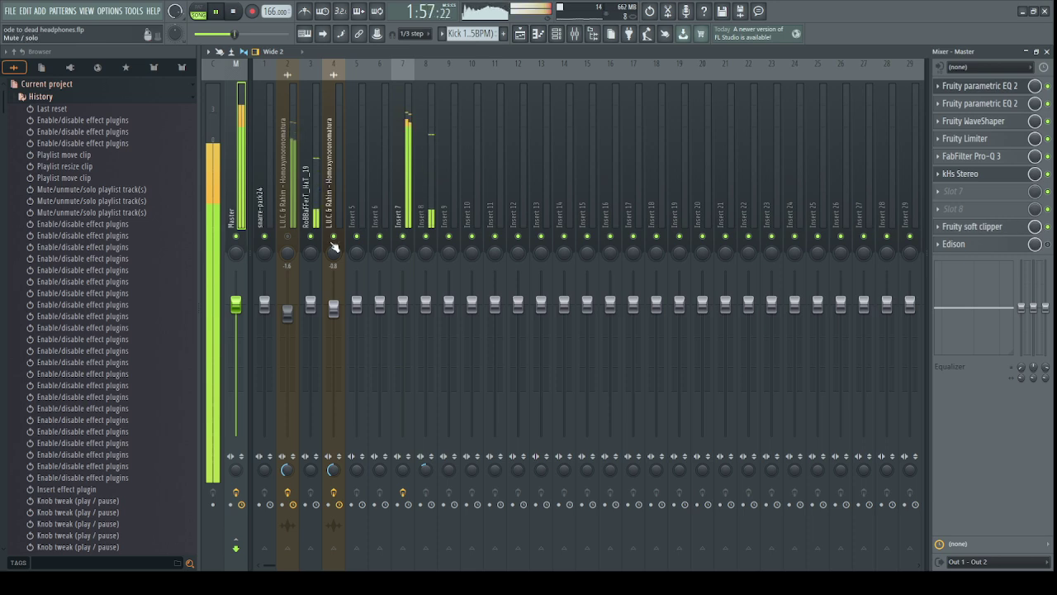
Examine the notes of the MulTI_HarD[KIcK]_[18] #2 pattern on Track 7 in the piano roll.
left_click(523, 33)
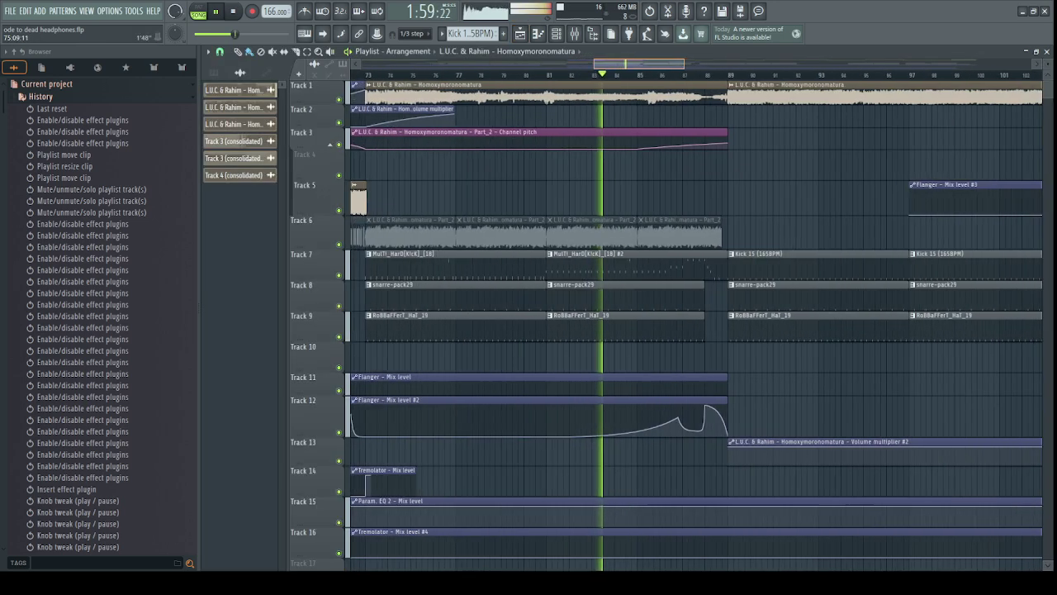
left_click_drag(641, 64, 641, 81)
left_click(640, 262)
double_click(640, 262)
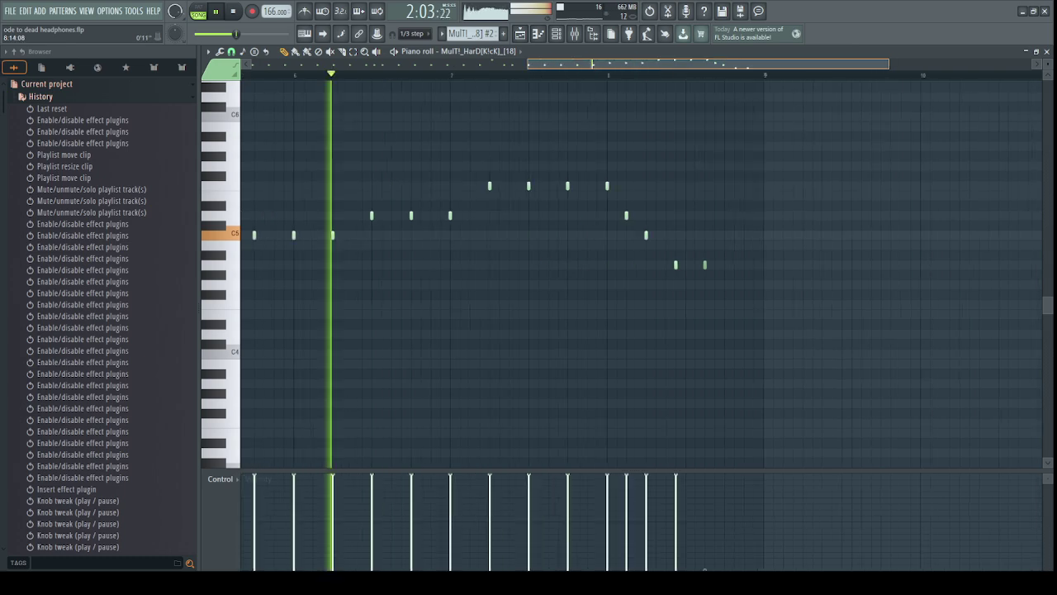
scroll(612, 66, "up", 2)
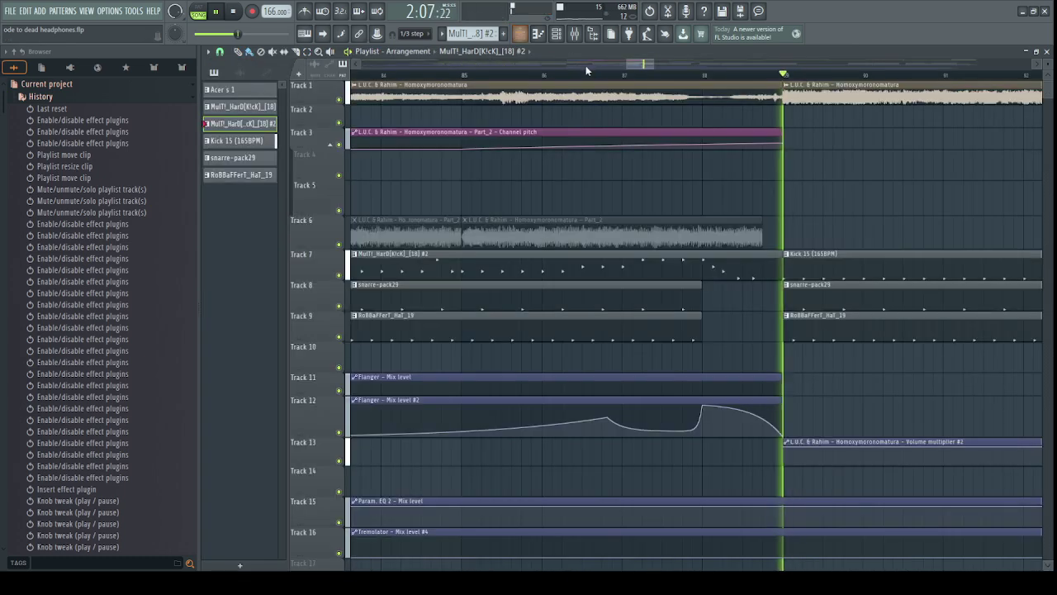
Inspect the Kick 15 (165BPM) pattern that starts at bar 89, viewing its piano roll notes and sampler channel settings.
key("F5")
scroll(588, 281, "down", 4)
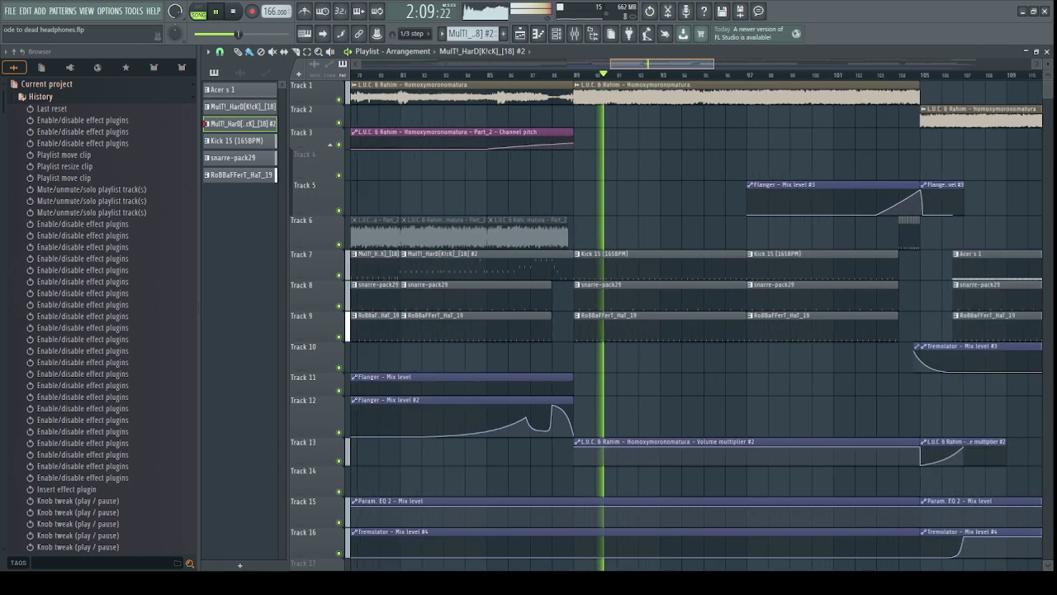
left_click_drag(611, 64, 629, 62)
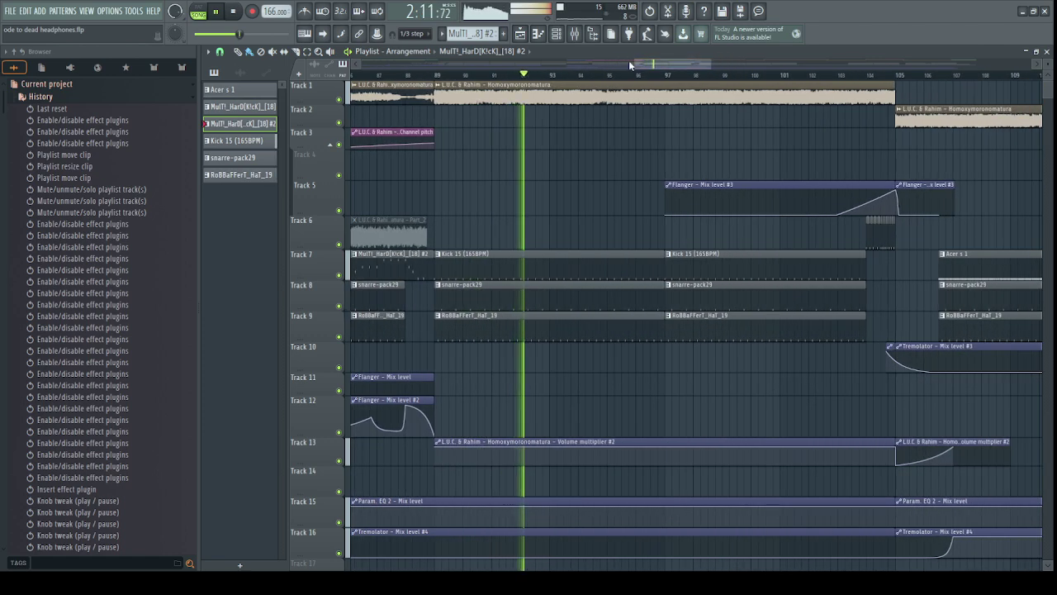
double_click(531, 267)
left_click(453, 51)
left_click_drag(489, 64, 495, 51)
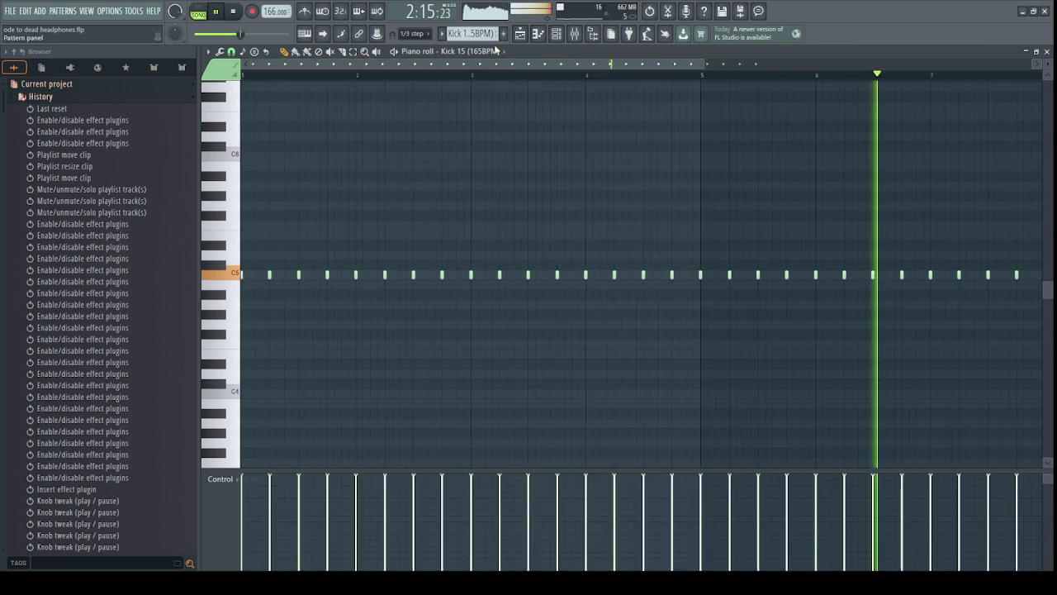
left_click(495, 51)
left_click_drag(442, 229, 431, 195)
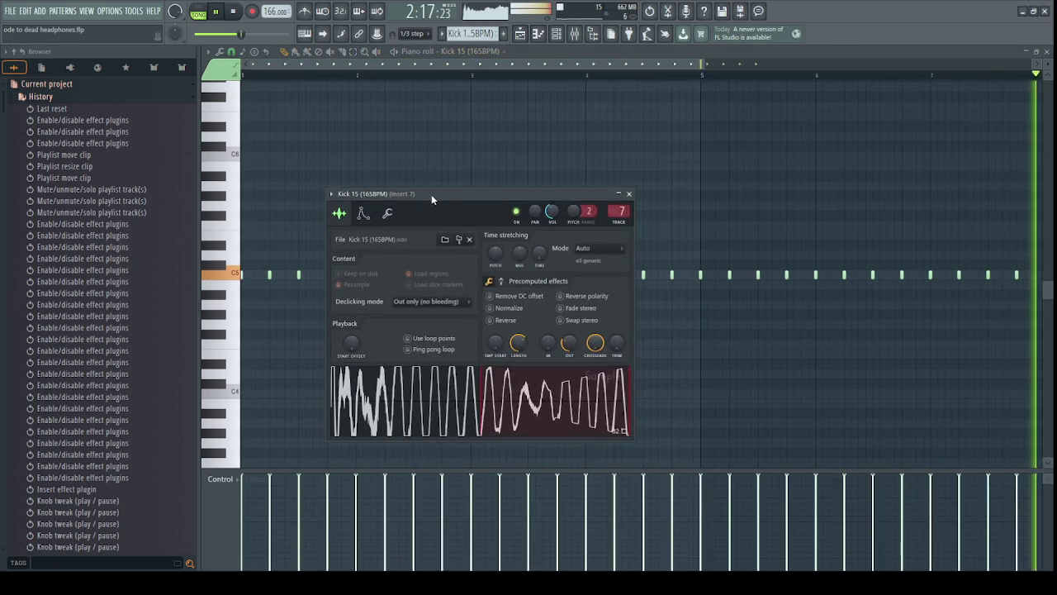
Return to the playlist and skip playback ahead to hear the transition around bar 105.
left_click(520, 34)
scroll(567, 59, "down", 2)
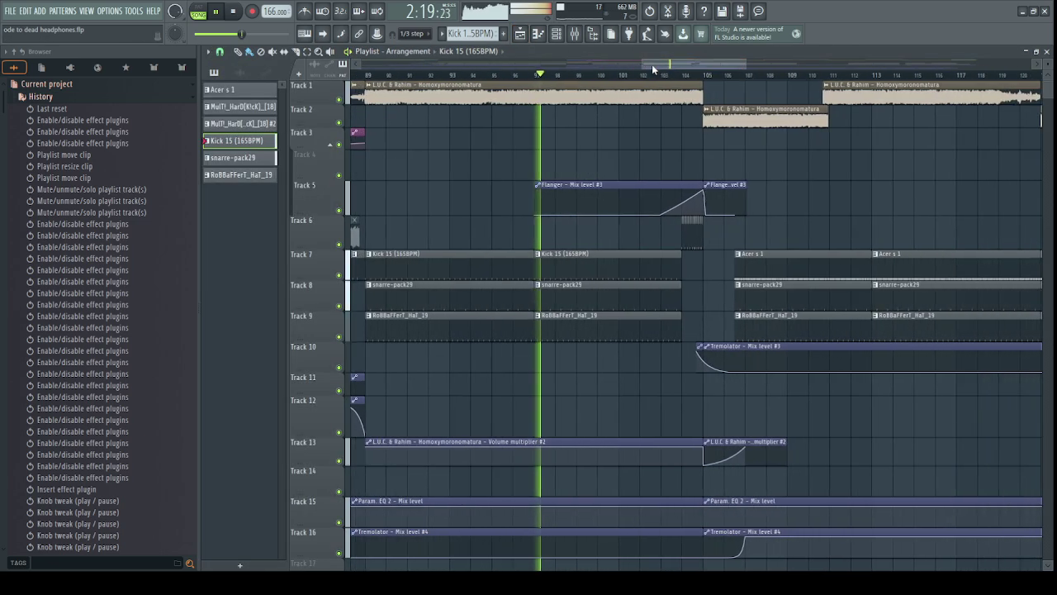
left_click(674, 75)
left_click_drag(667, 64, 684, 81)
left_click(647, 75)
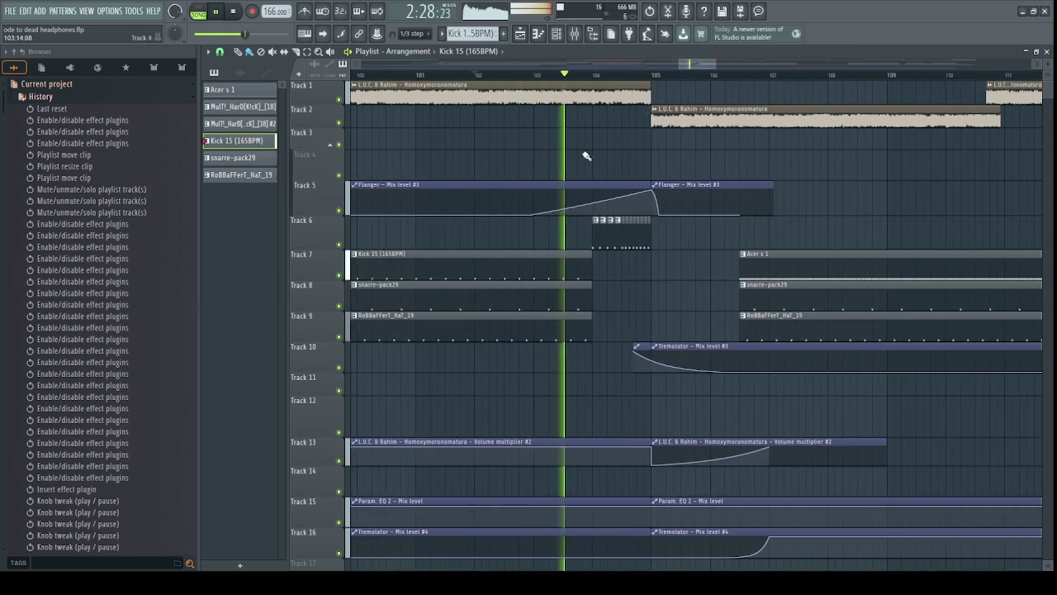
scroll(692, 70, "down", 2)
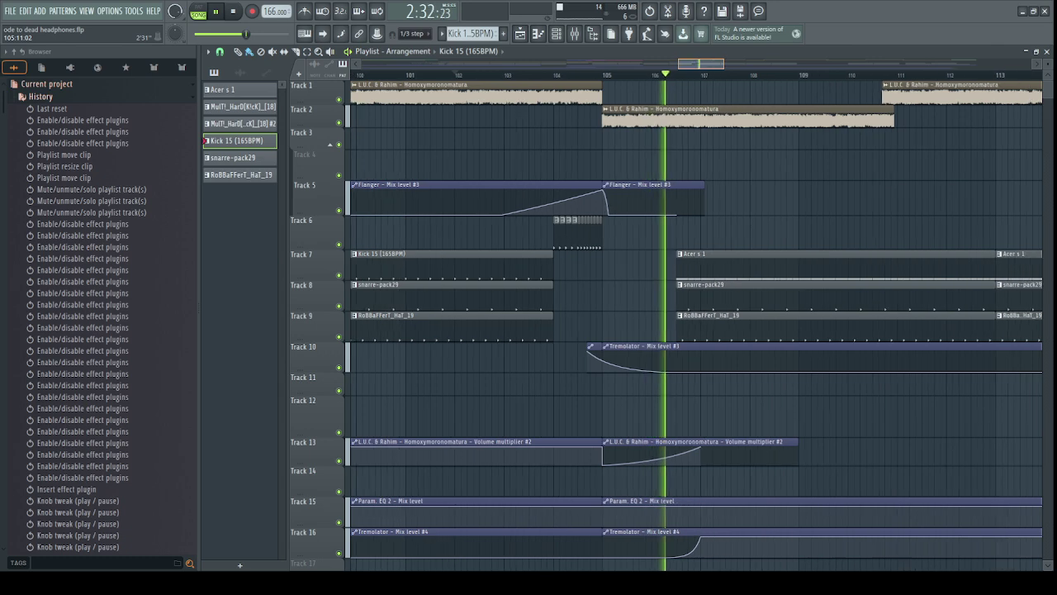
Survey the arrangement after bar 105 and skip playback ahead to the drumless section around bar 144.
scroll(697, 64, "down", 3)
scroll(700, 64, "down", 2)
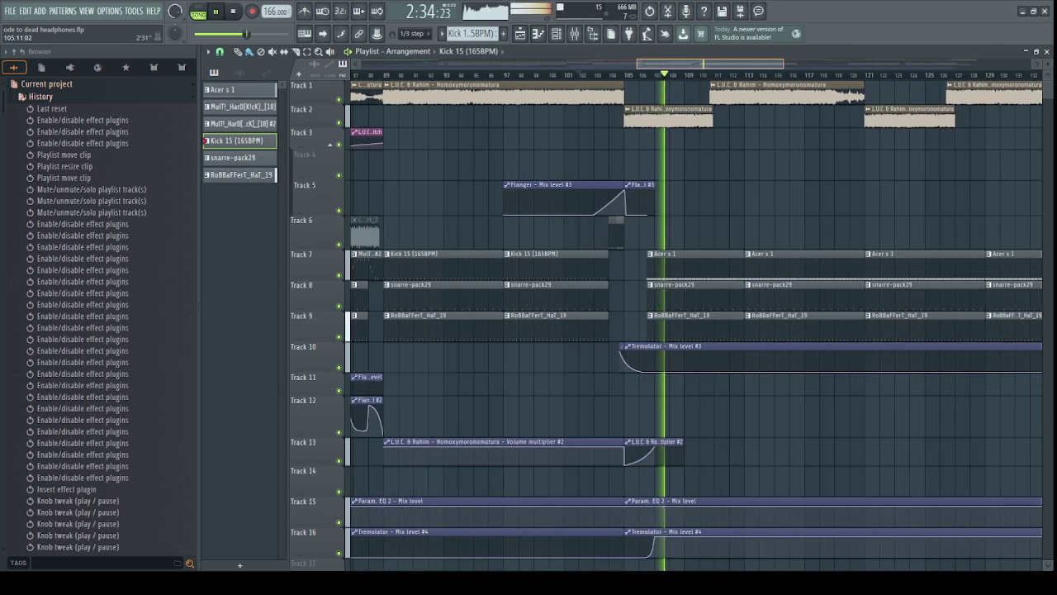
scroll(701, 63, "up", 4)
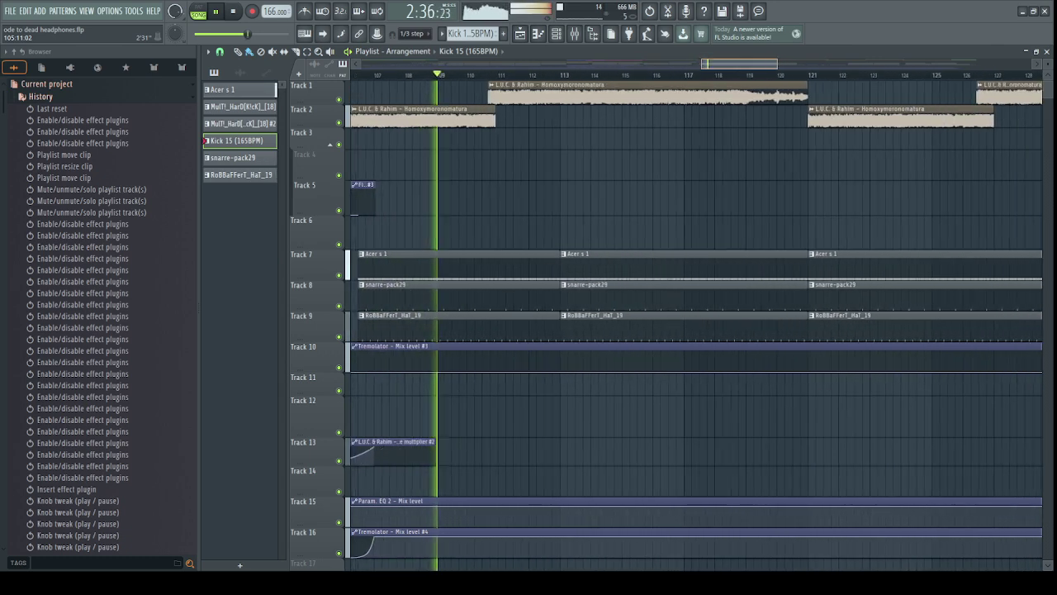
scroll(652, 80, "down", 2)
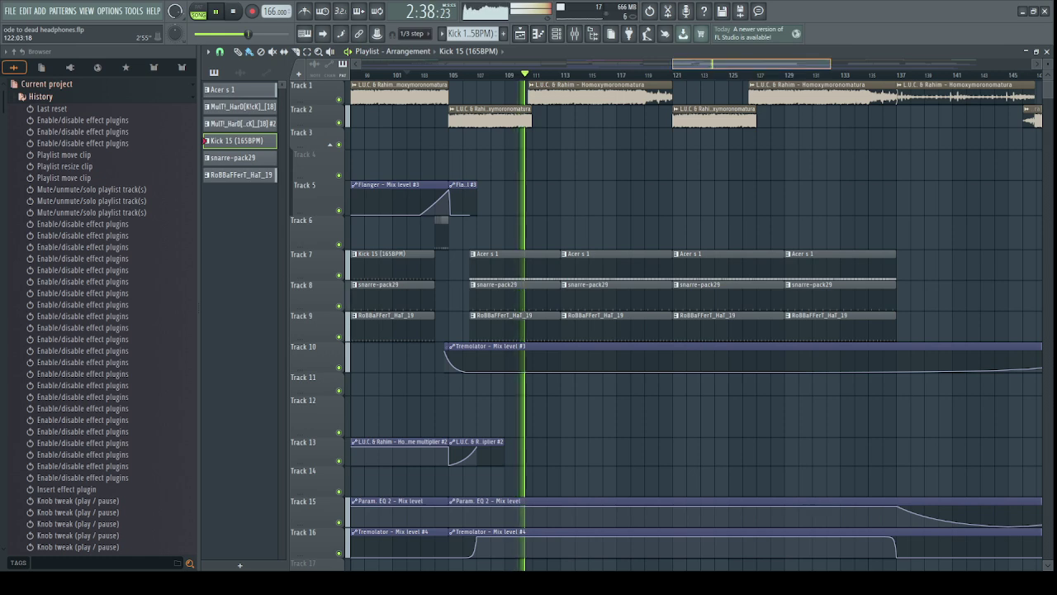
left_click(768, 75)
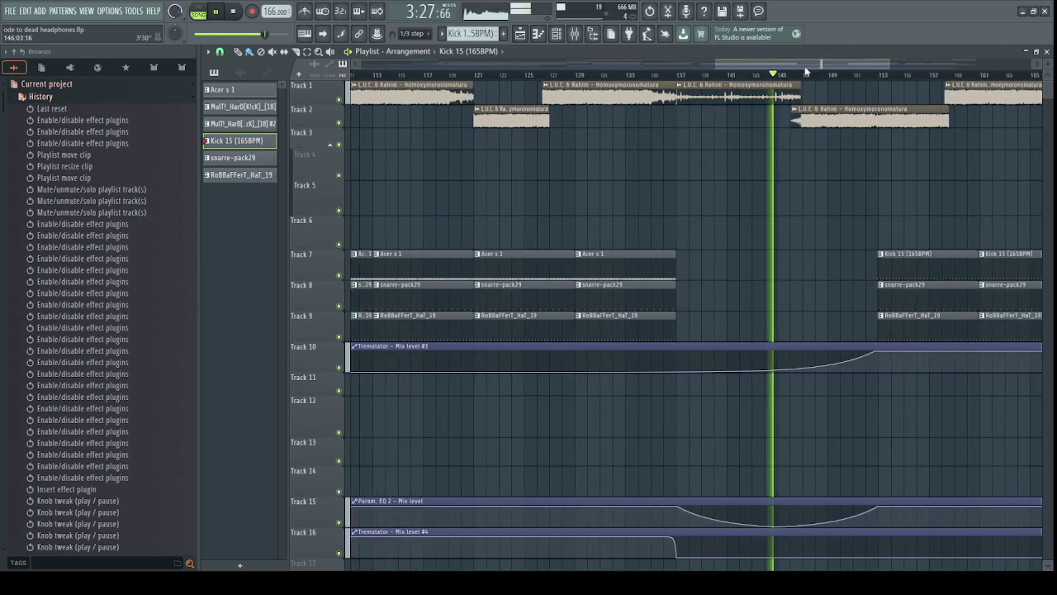
Skip playback ahead to the Kick 15 (165BPM) section at bar 153 and save the project.
left_click_drag(802, 65, 859, 68)
left_click(643, 75)
scroll(759, 76, "up", 5)
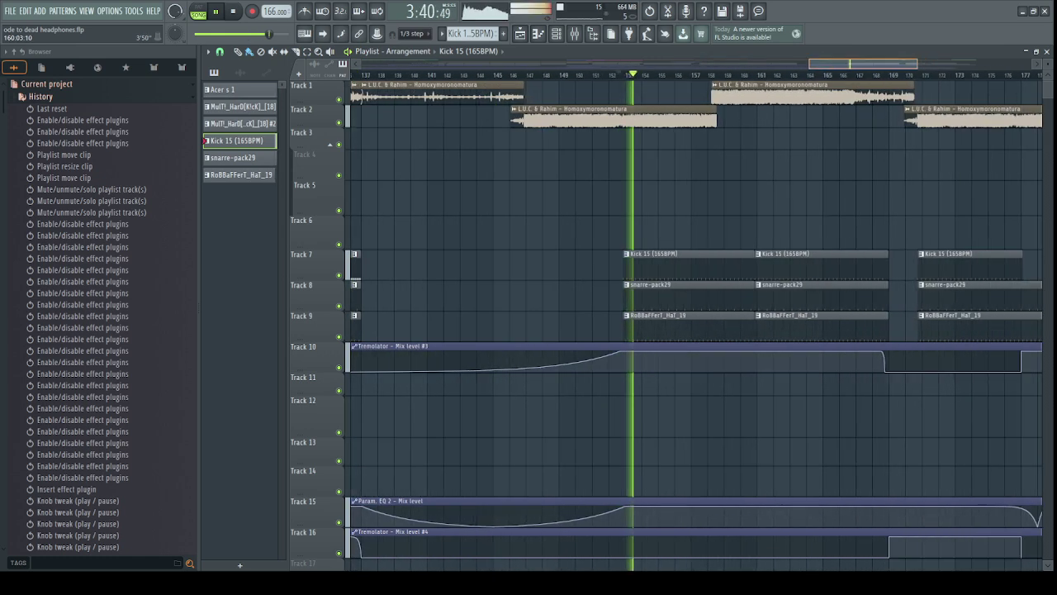
left_click(722, 11)
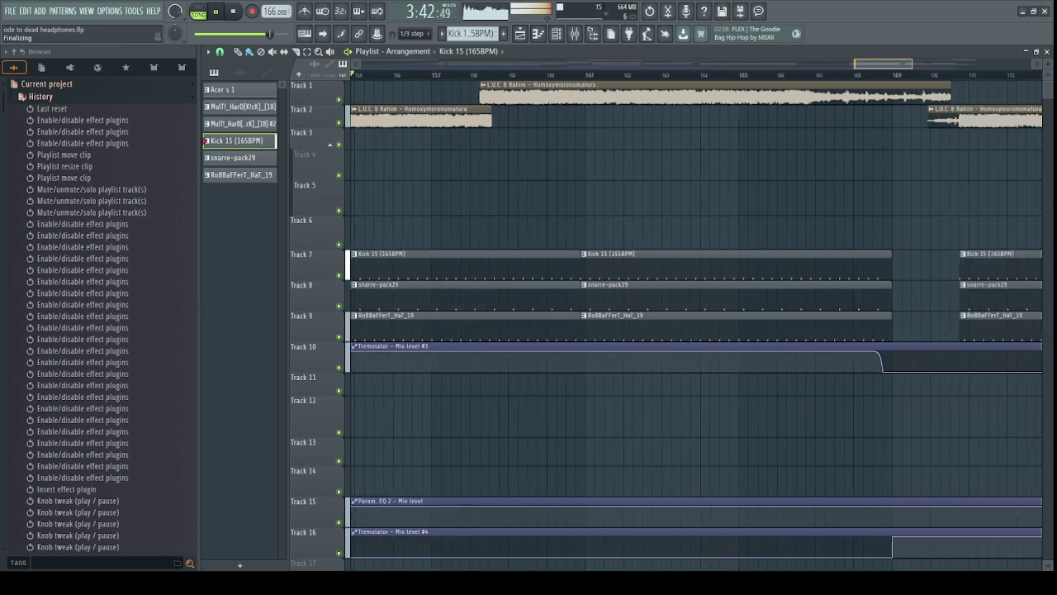
Audition the break at bar 169, and skip playback to the final drum section around bar 177.
left_click(851, 76)
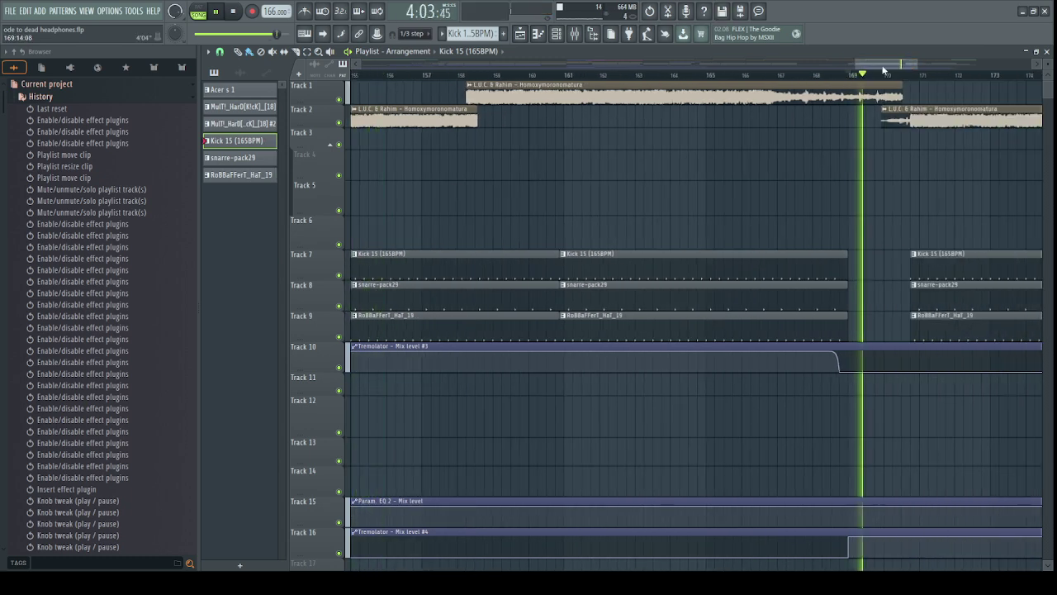
left_click_drag(885, 65, 916, 67)
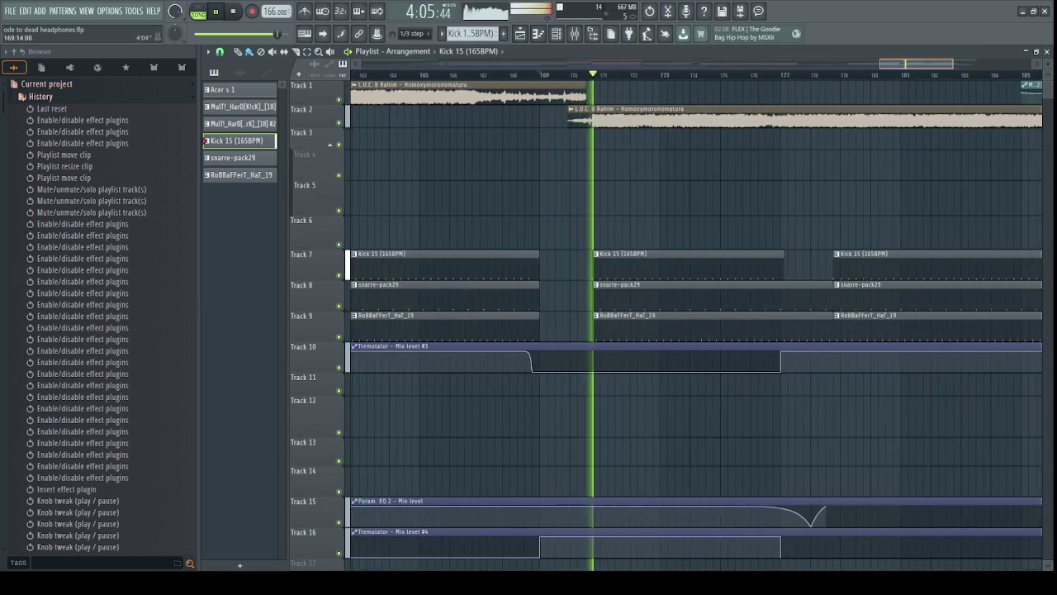
scroll(673, 106, "down", 1)
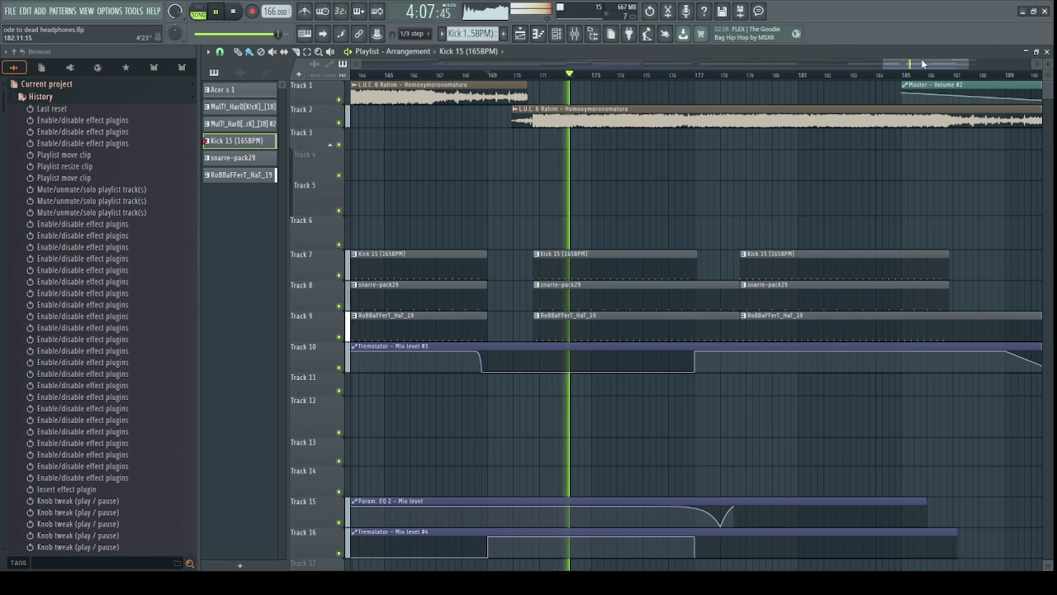
scroll(556, 72, "down", 2)
left_click(557, 71)
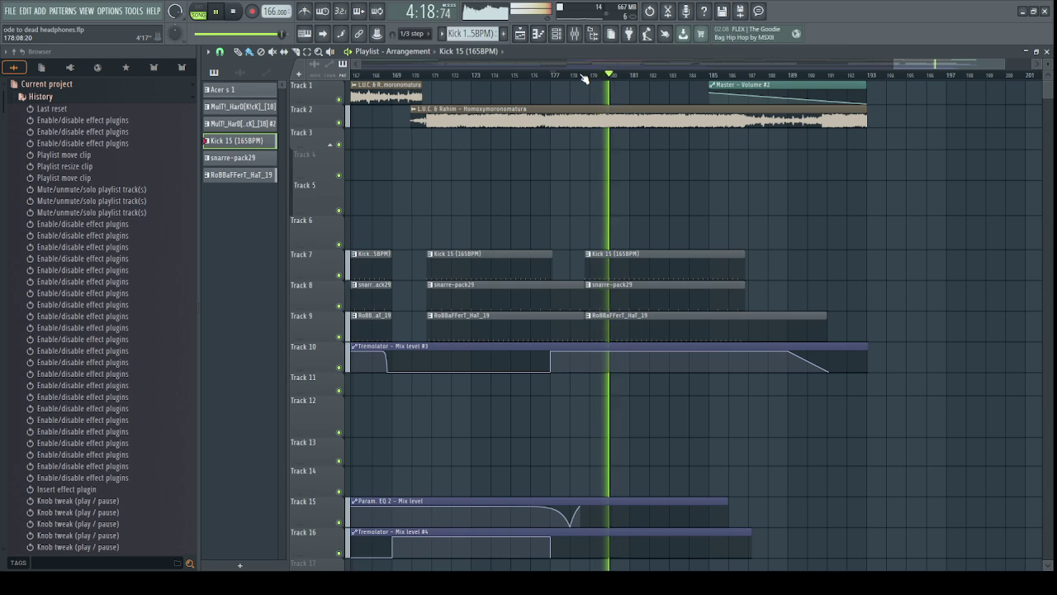
Review the whole arrangement, including the automation tracks, and stop playback.
left_click_drag(895, 64, 443, 64)
left_click_drag(790, 390, 851, 335)
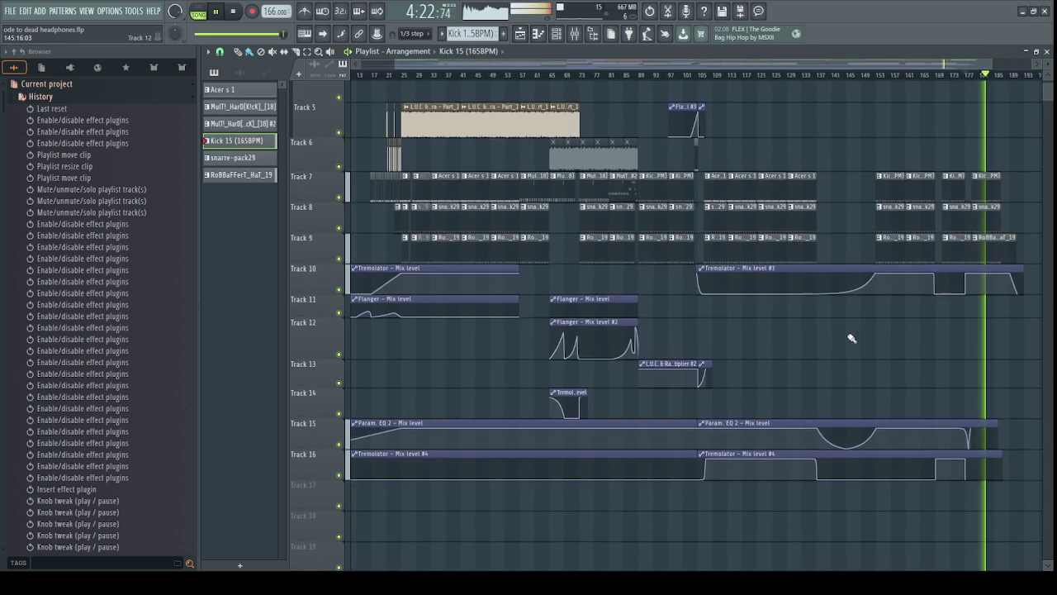
left_click_drag(819, 167, 855, 245)
key("space")
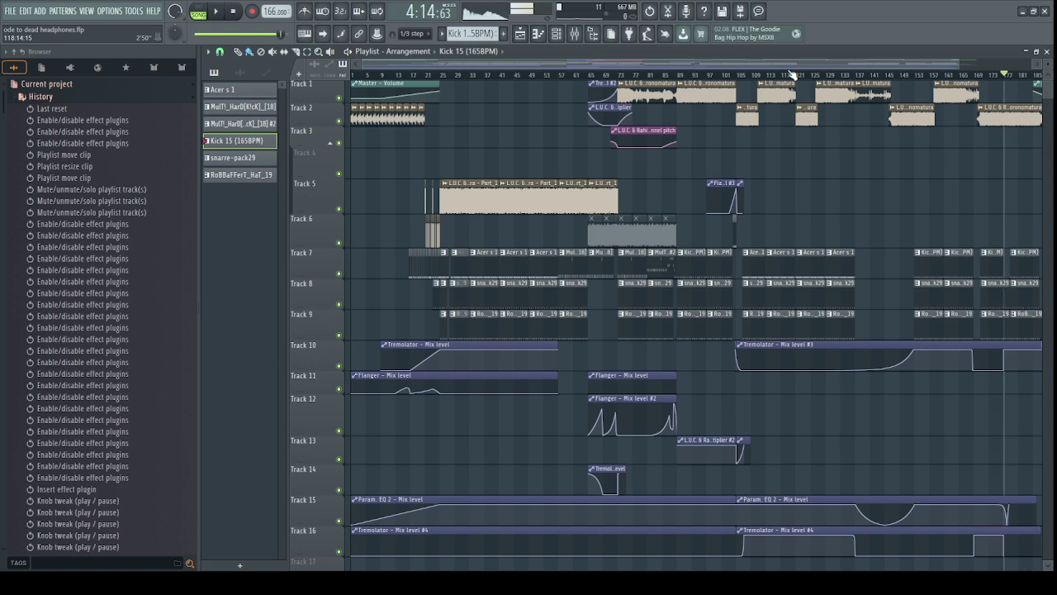
Look through the mixer effect chains of snarre-pack24, Insert 8 and the two L.U.C. & Rahim sample tracks.
left_click(574, 34)
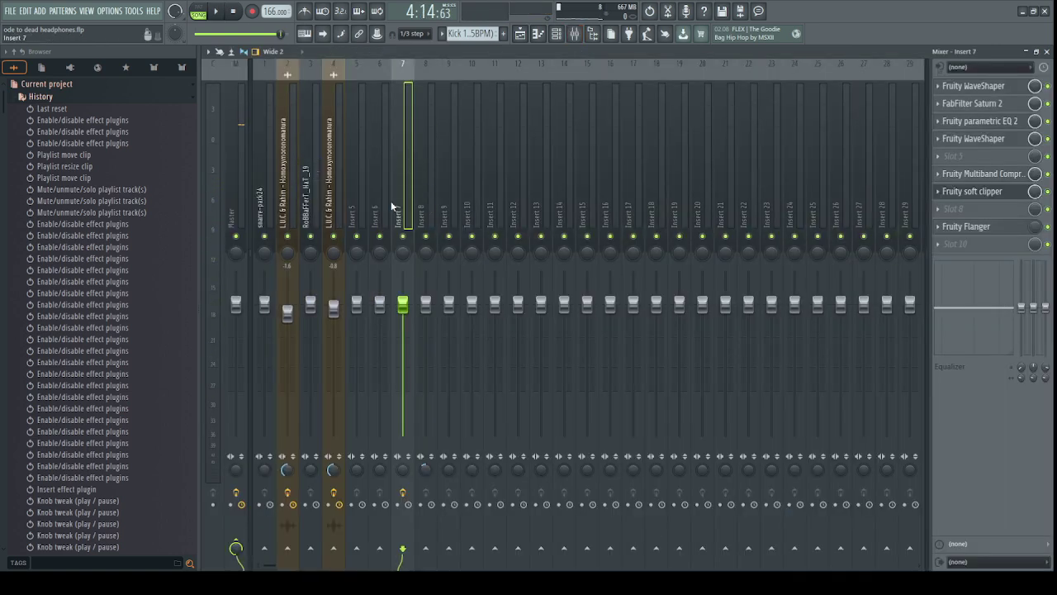
scroll(252, 198, "right", 2)
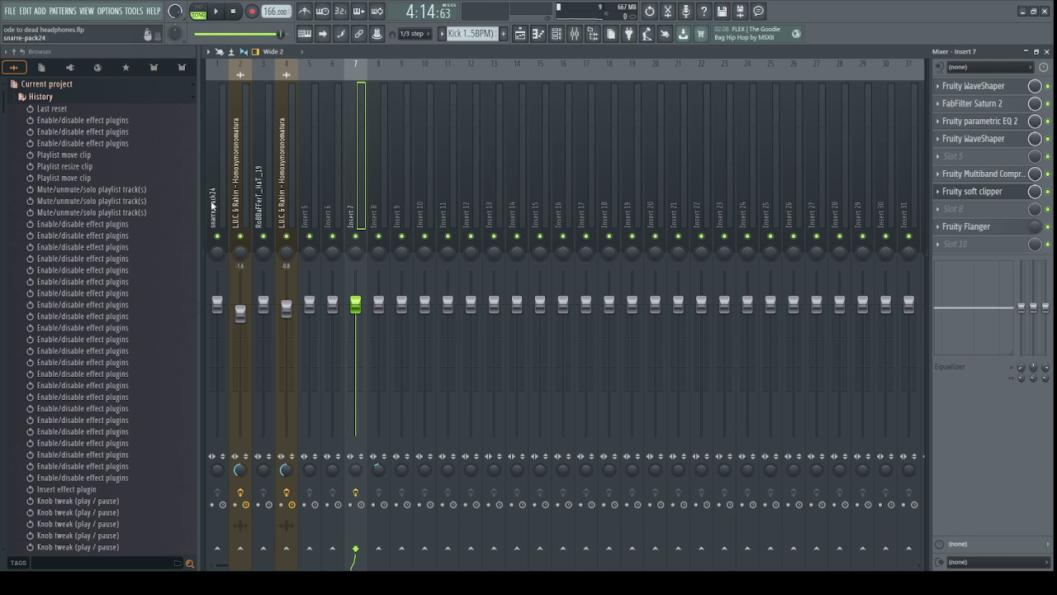
left_click(212, 207)
scroll(236, 202, "left", 2)
left_click(424, 187)
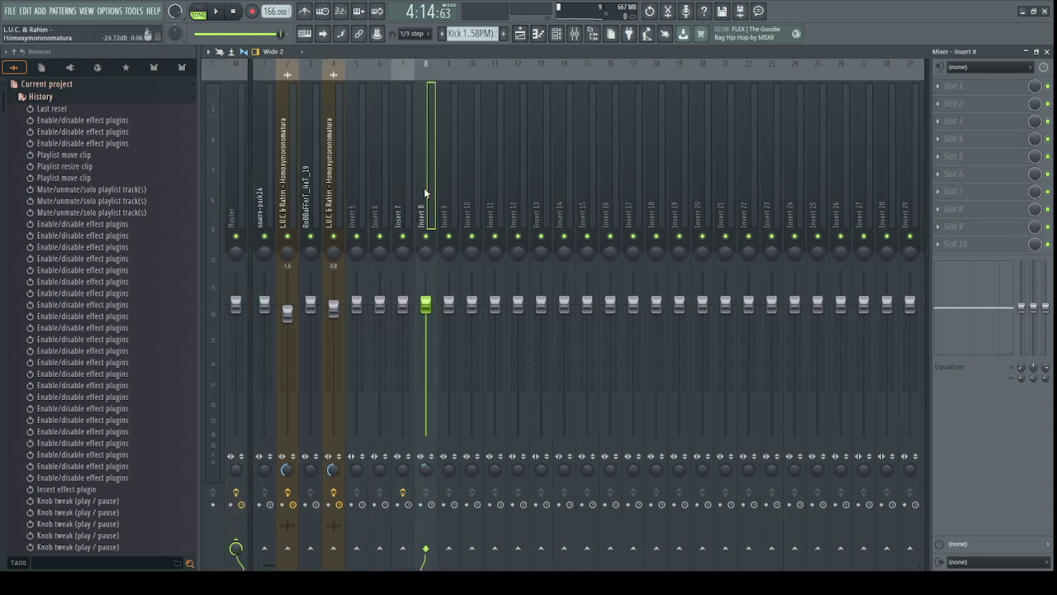
left_click(342, 192)
left_click(291, 197)
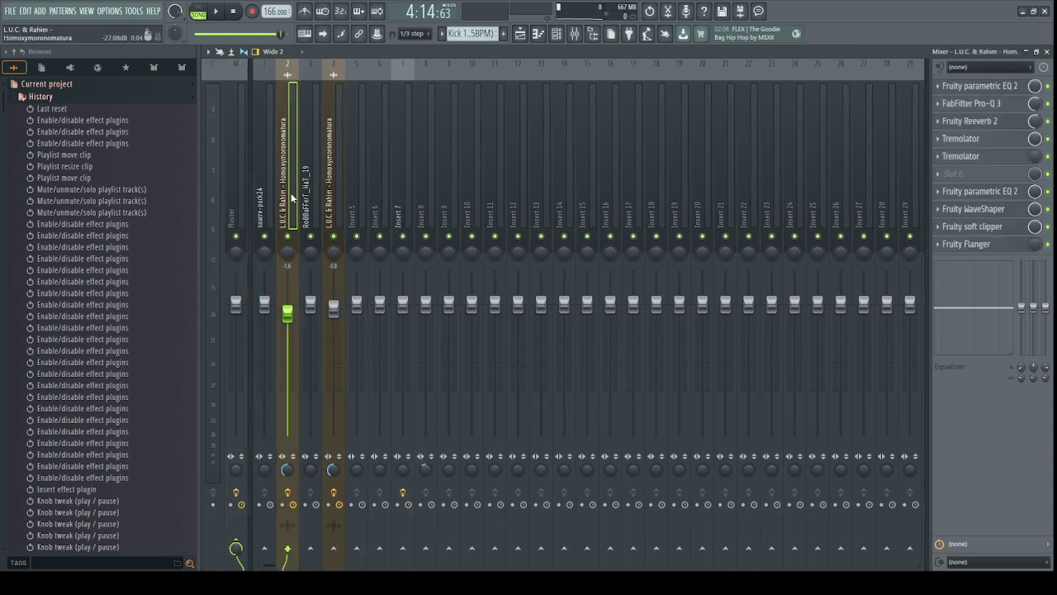
Unmute the muted sample clips from bar 65 on Track 6 and show the Master track's effect chain.
left_click(522, 37)
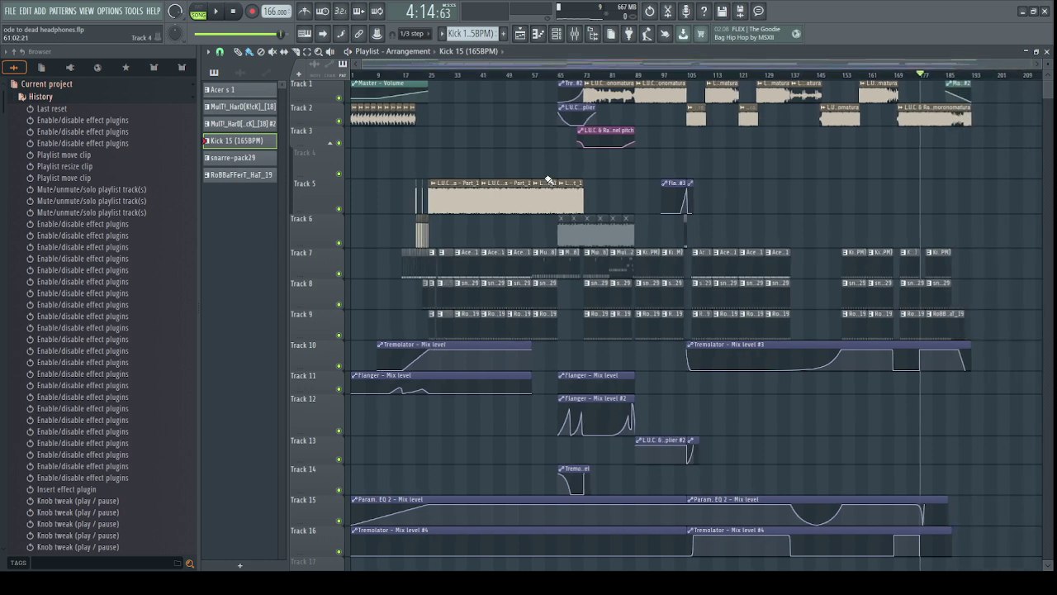
left_click_drag(558, 231, 602, 235)
left_click(576, 35)
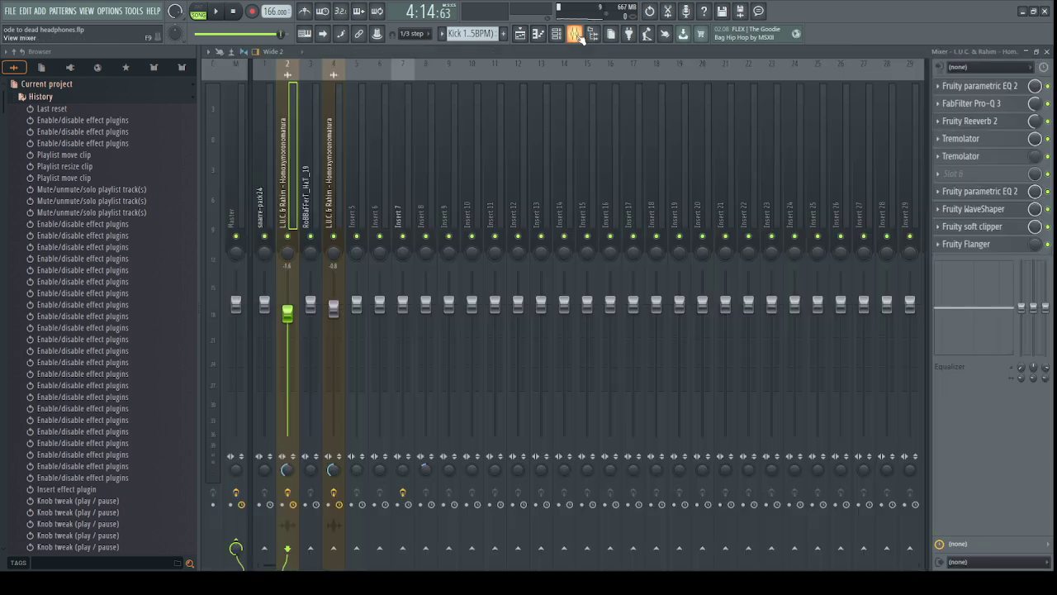
left_click(241, 161)
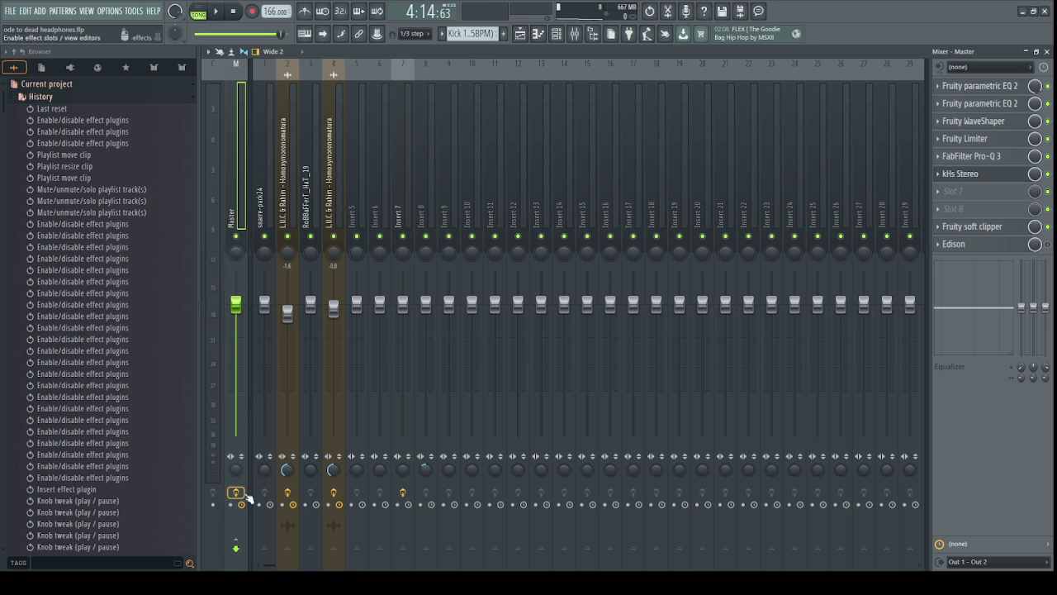
Return to the playlist and play the song from around bar 22 into the first drop.
left_click(520, 33)
scroll(508, 62, "up", 3)
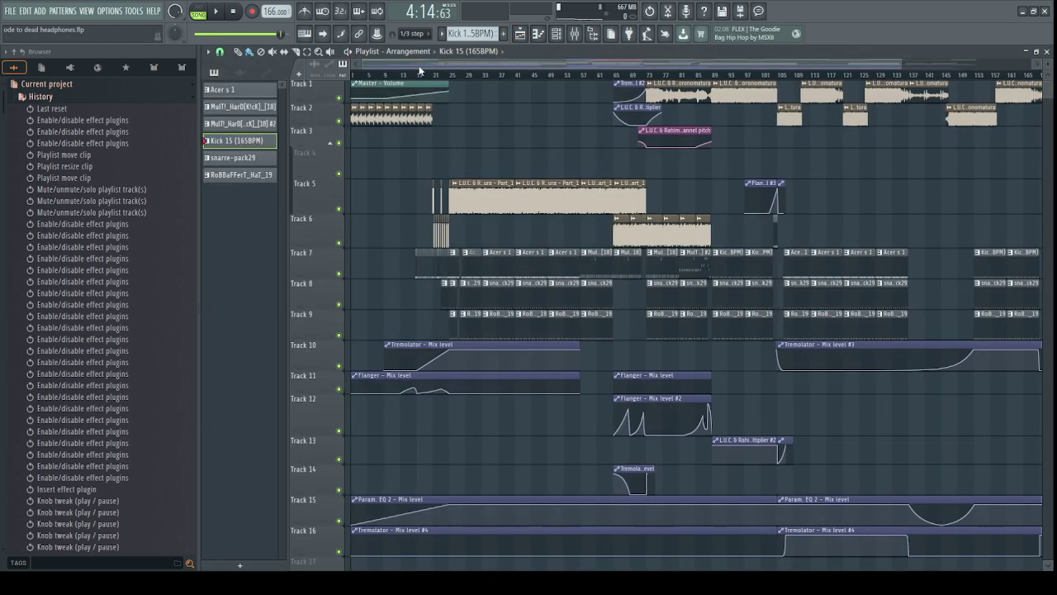
left_click(438, 73)
key("space")
scroll(493, 66, "up", 2)
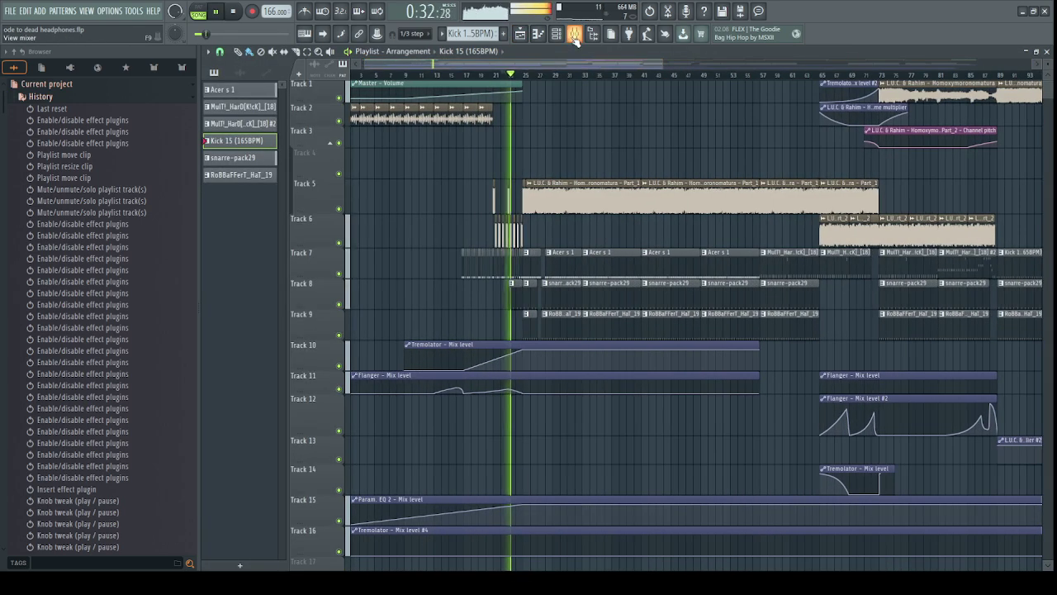
Compare the mix in the mixer with the L.U.C. & Rahim sample on track 2 muted and unmuted.
left_click(574, 34)
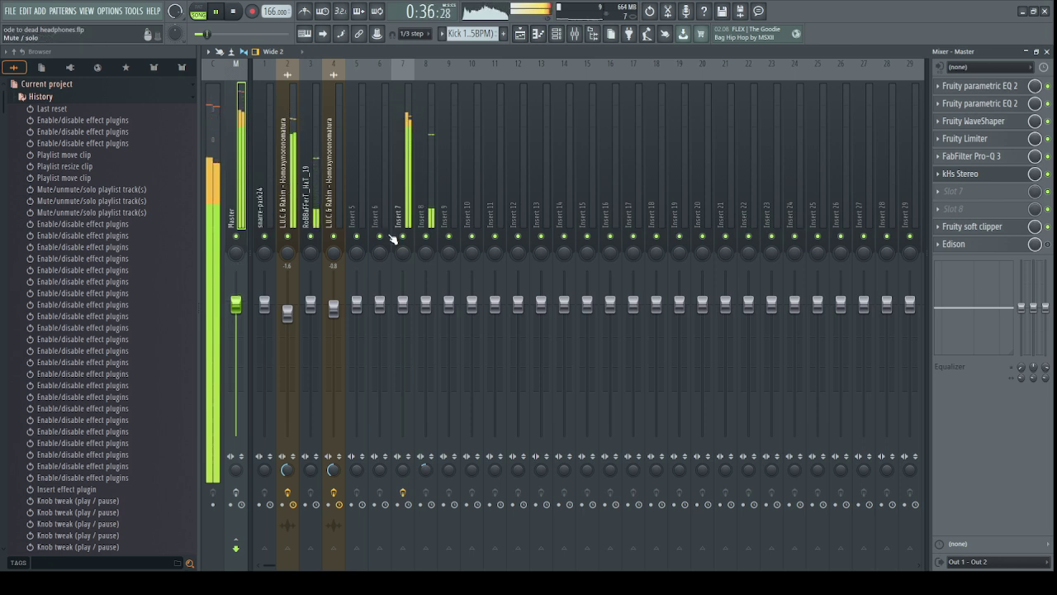
left_click(288, 236)
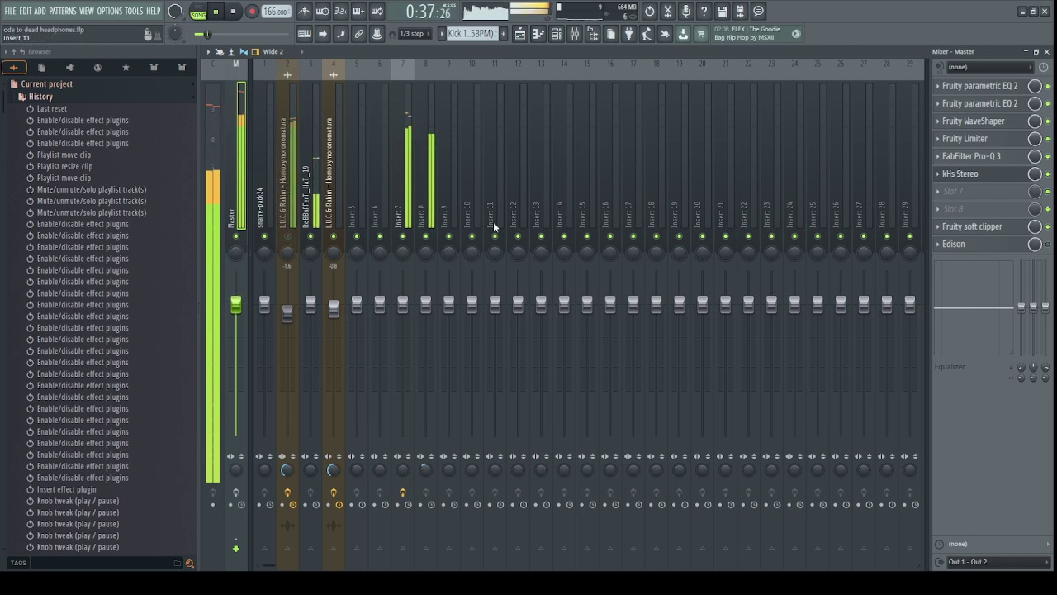
left_click(288, 237)
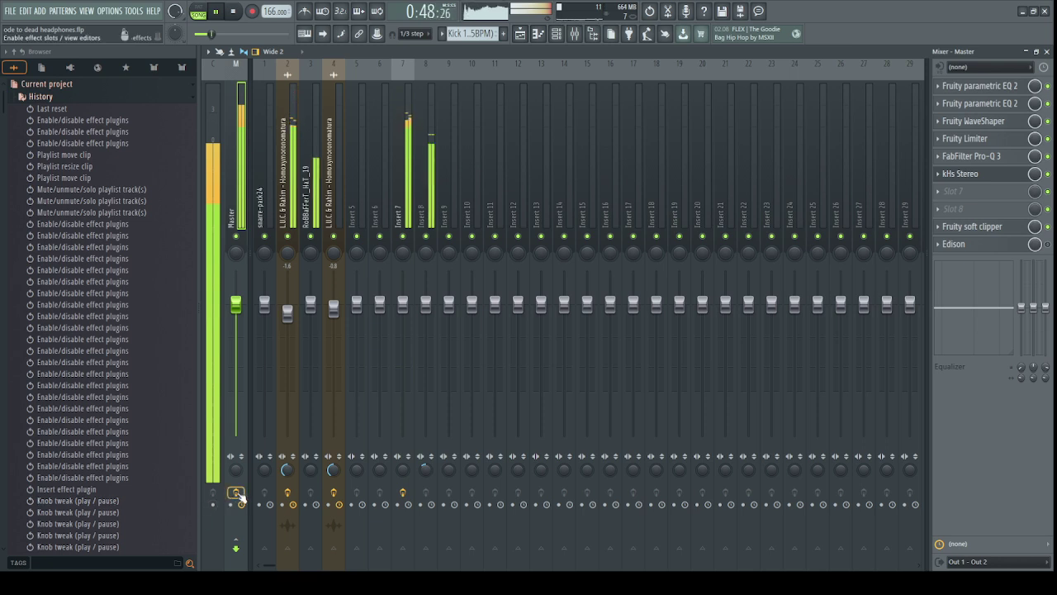
Compare the sound with the effects bypassed and enabled on track 2, Insert 7 and Master, and view Insert 7's plugin editors.
left_click(287, 494)
left_click(402, 492)
left_click(240, 494)
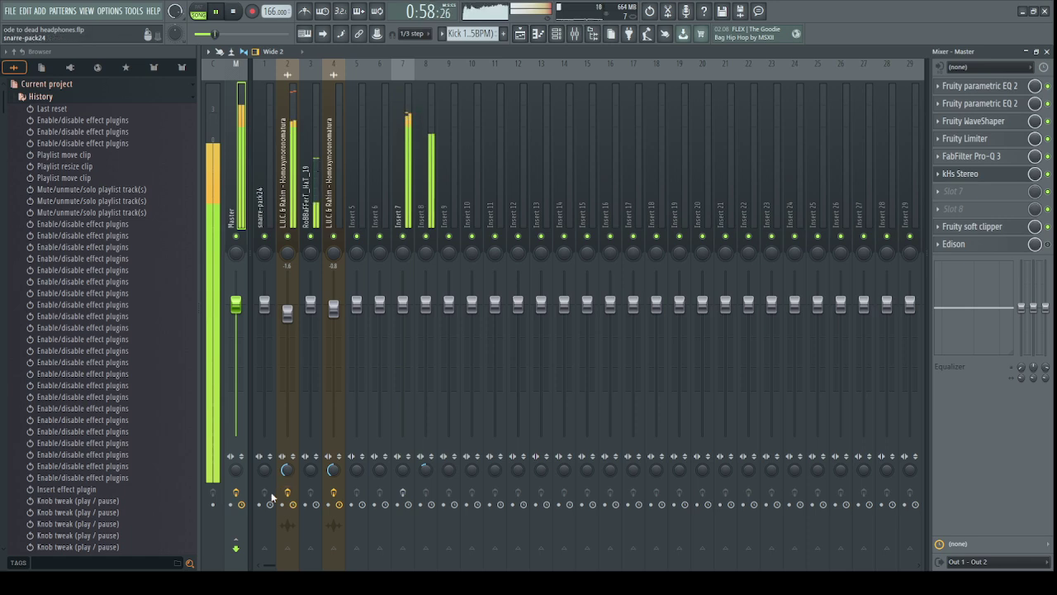
key("space")
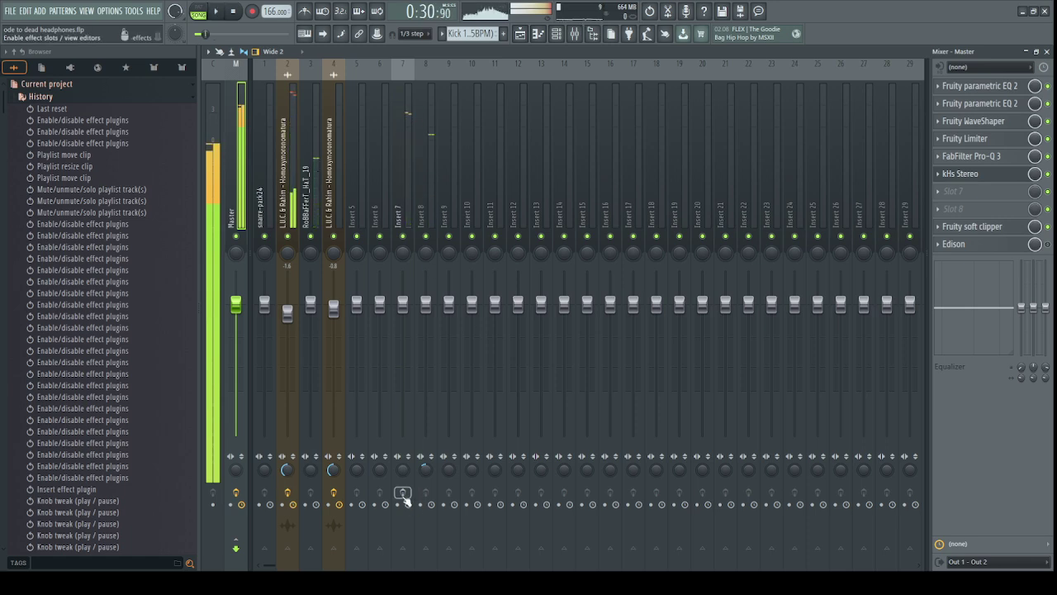
left_click(403, 494)
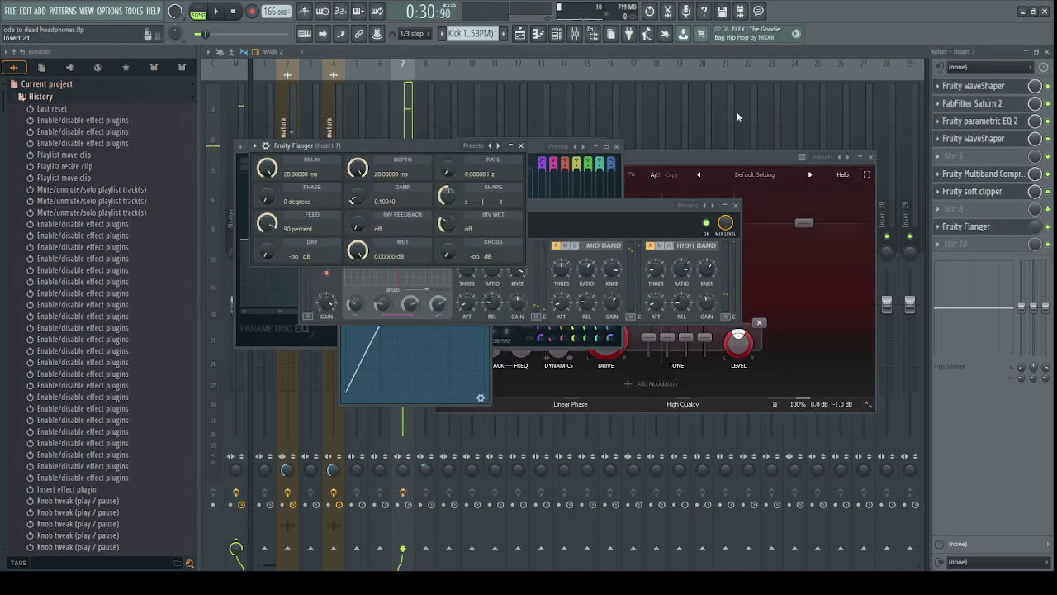
Select bars 25 to 33 in the playlist, mute Tracks 6 to 9 and play the sample on its own.
left_click(519, 34)
scroll(535, 66, "up", 5)
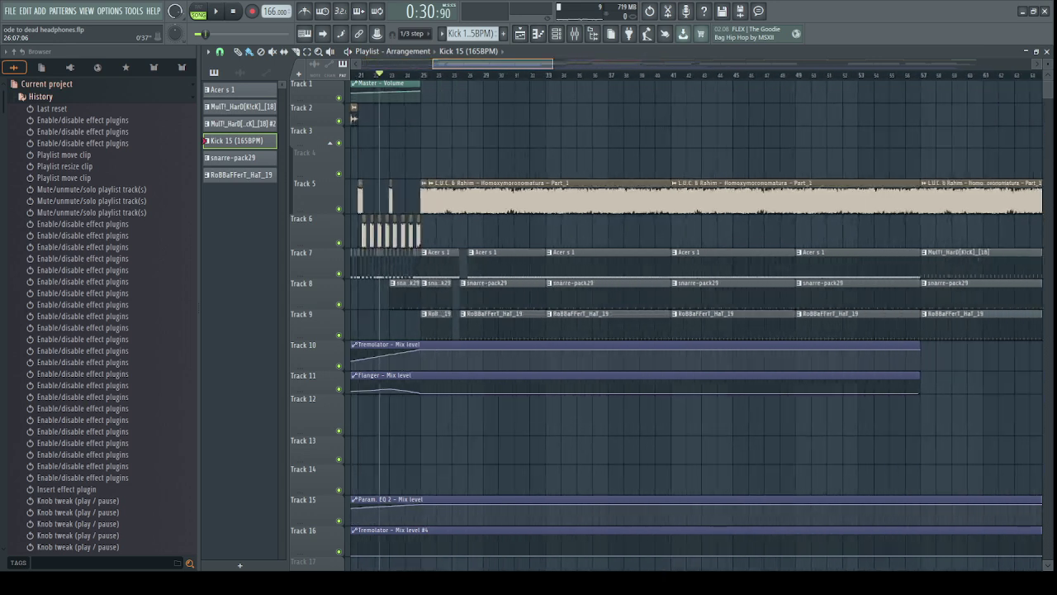
left_click_drag(495, 76, 727, 107)
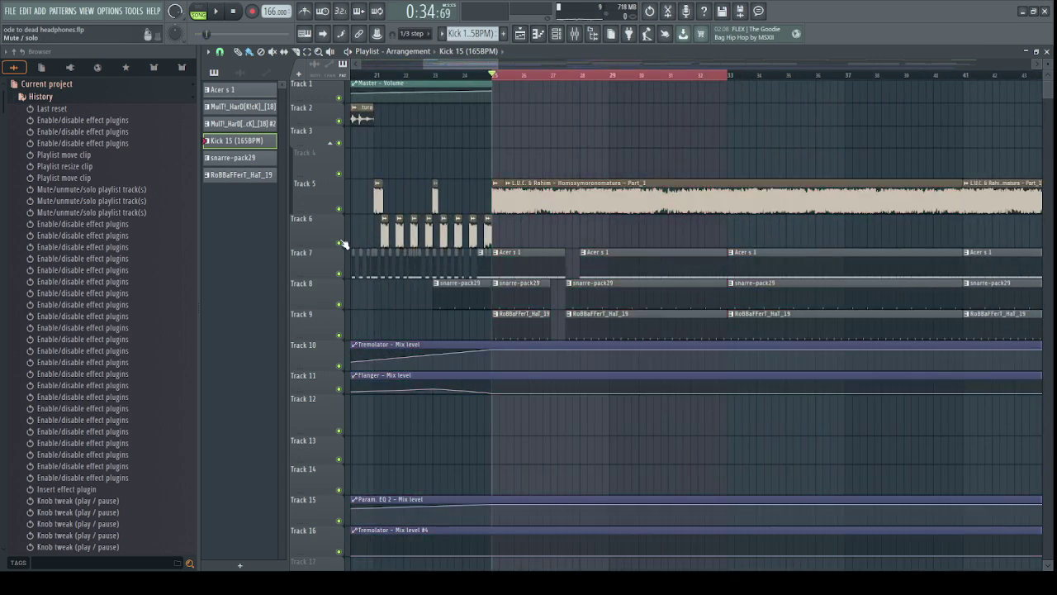
left_click_drag(339, 243, 341, 341)
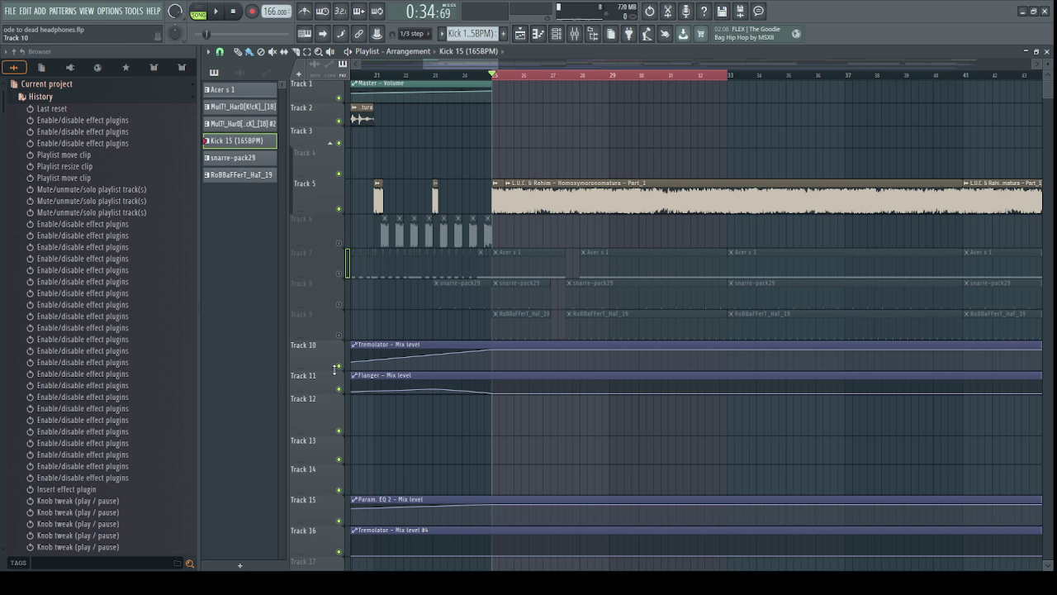
key("space")
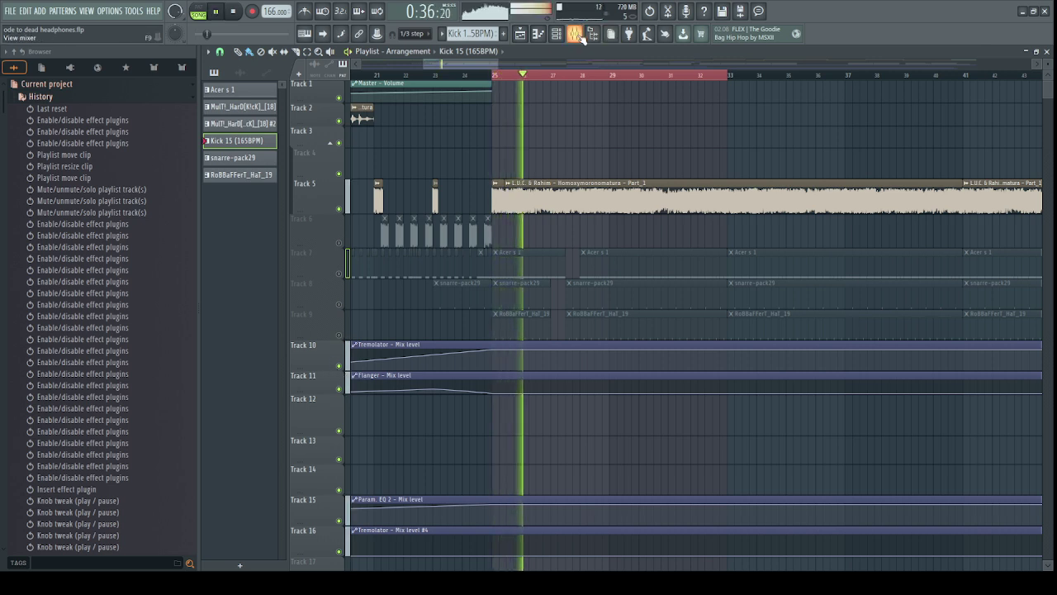
Stop playback and inspect the first Fruity parametric EQ 2 and FabFilter Pro-Q 3 on mixer track 2.
left_click(578, 35)
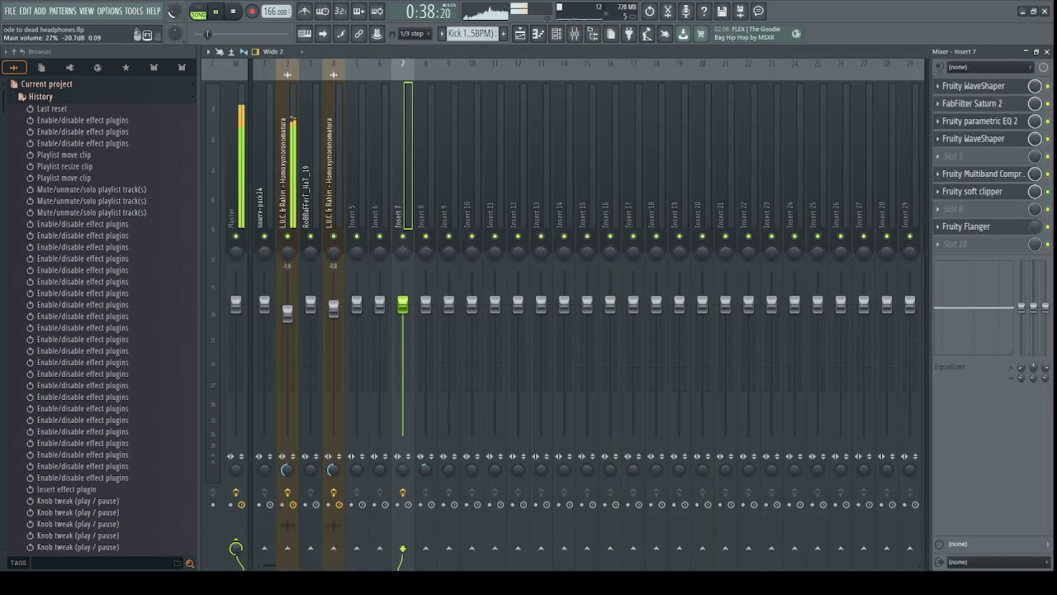
key("space")
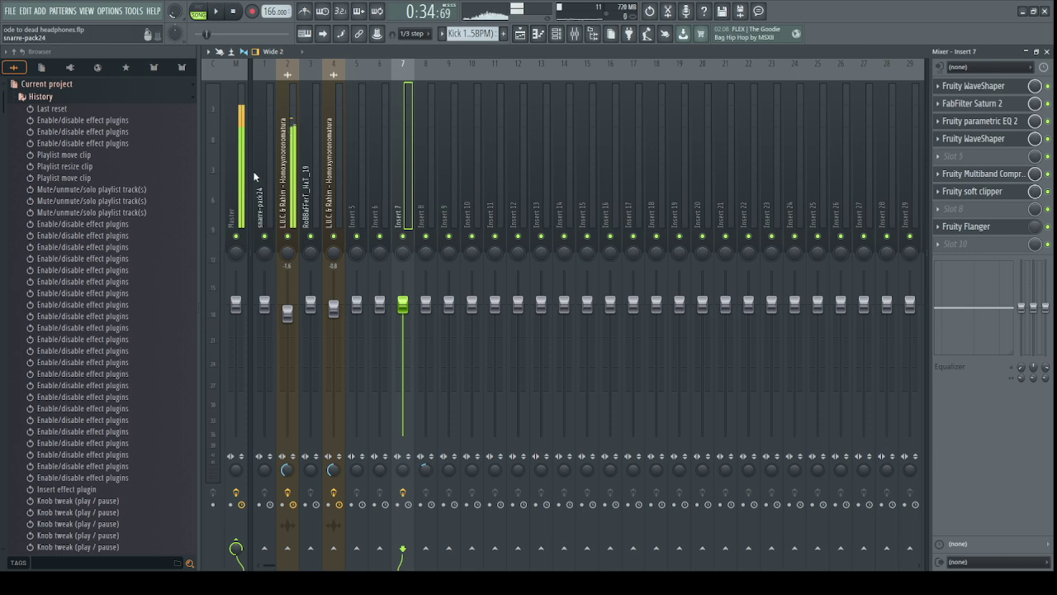
left_click(290, 182)
left_click(950, 88)
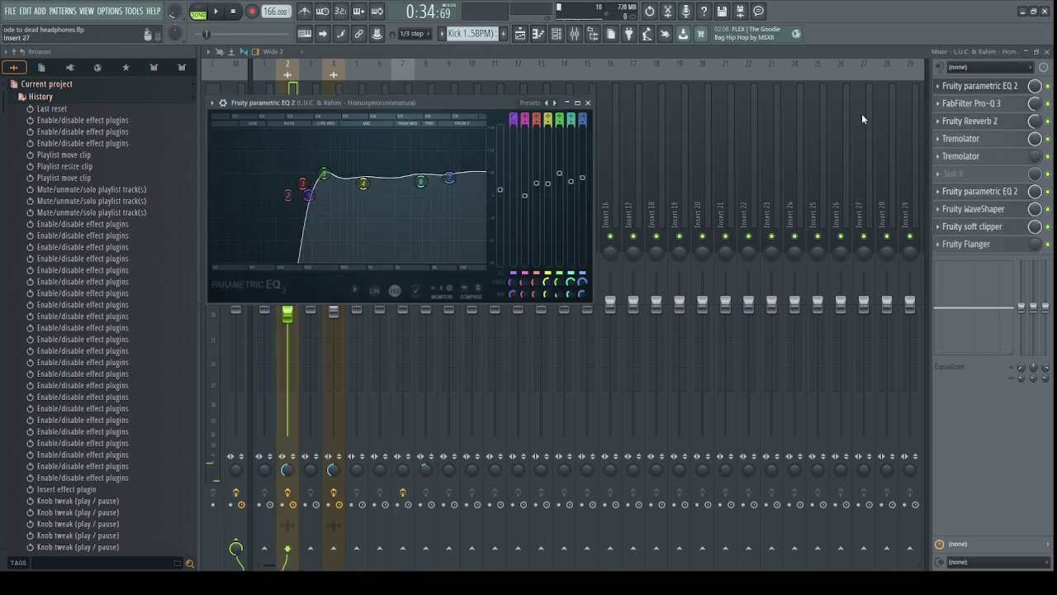
left_click(1006, 86)
left_click(982, 104)
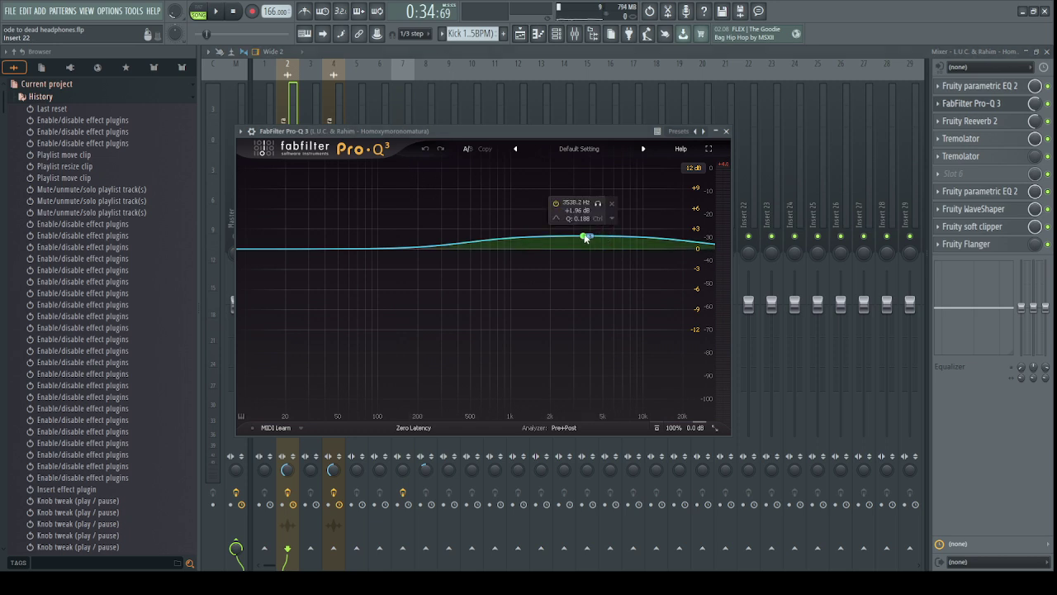
Close FabFilter Pro-Q 3 and inspect Fruity Reeverb 2 on mixer track 2 while playing the isolated sample.
left_click(982, 103)
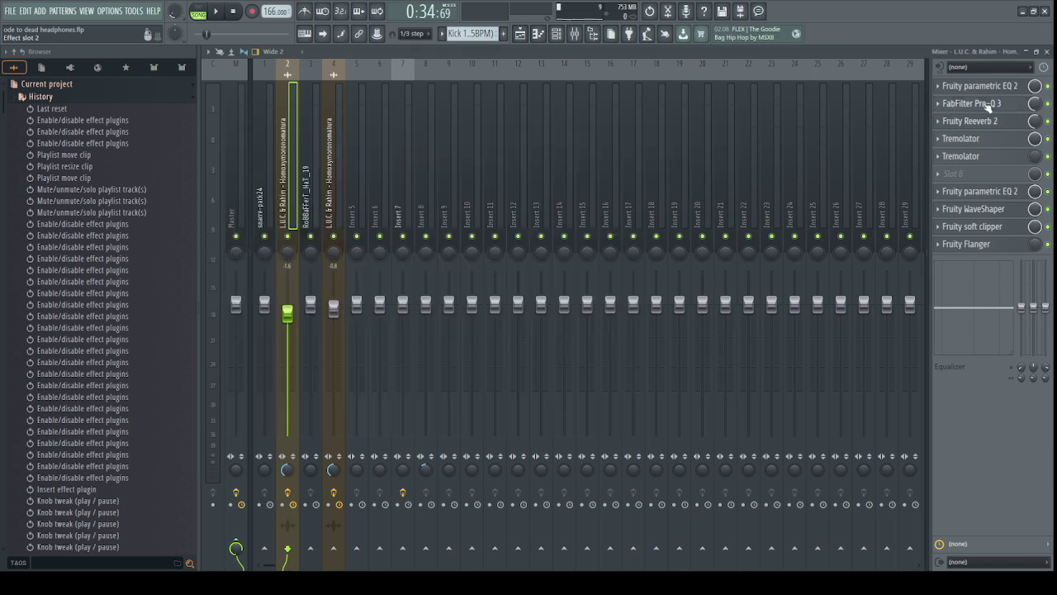
left_click(979, 121)
key("space")
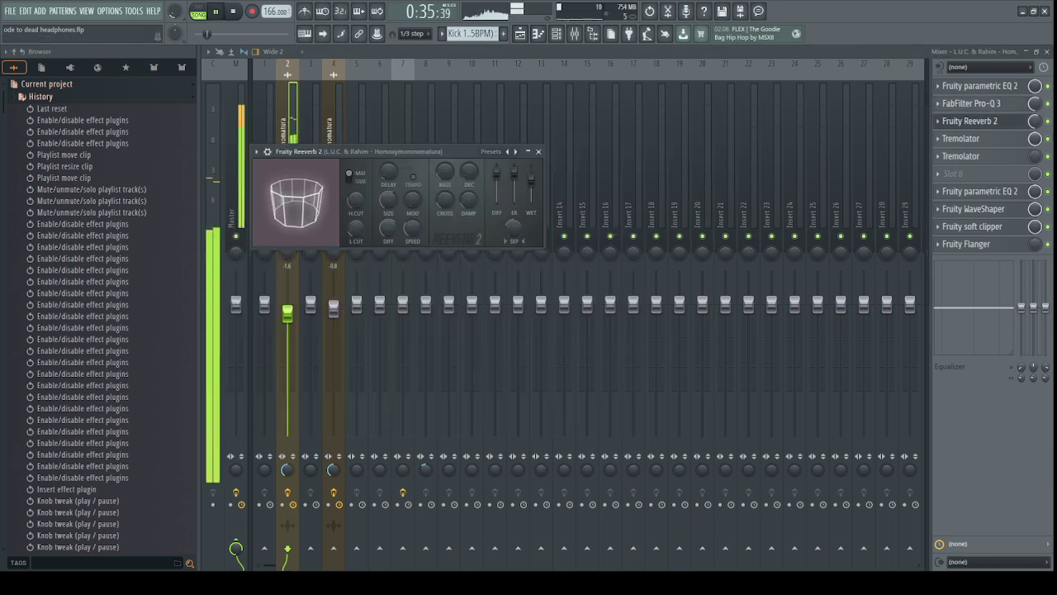
left_click(983, 121)
left_click(1047, 85)
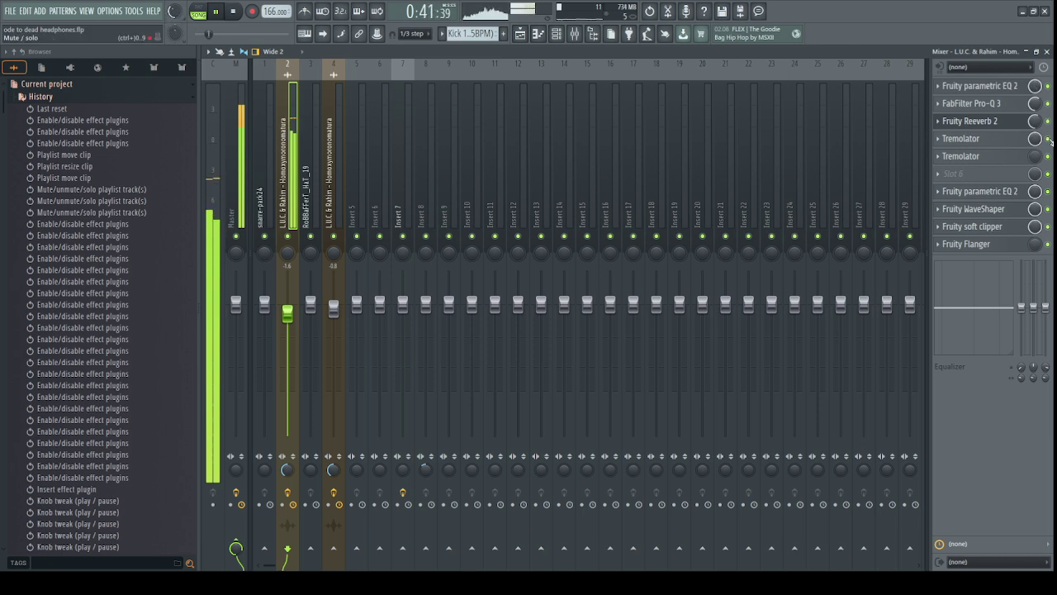
View the first Tremolator on mixer track 2 and compare the isolated sample with it bypassed and enabled.
left_click(1016, 142)
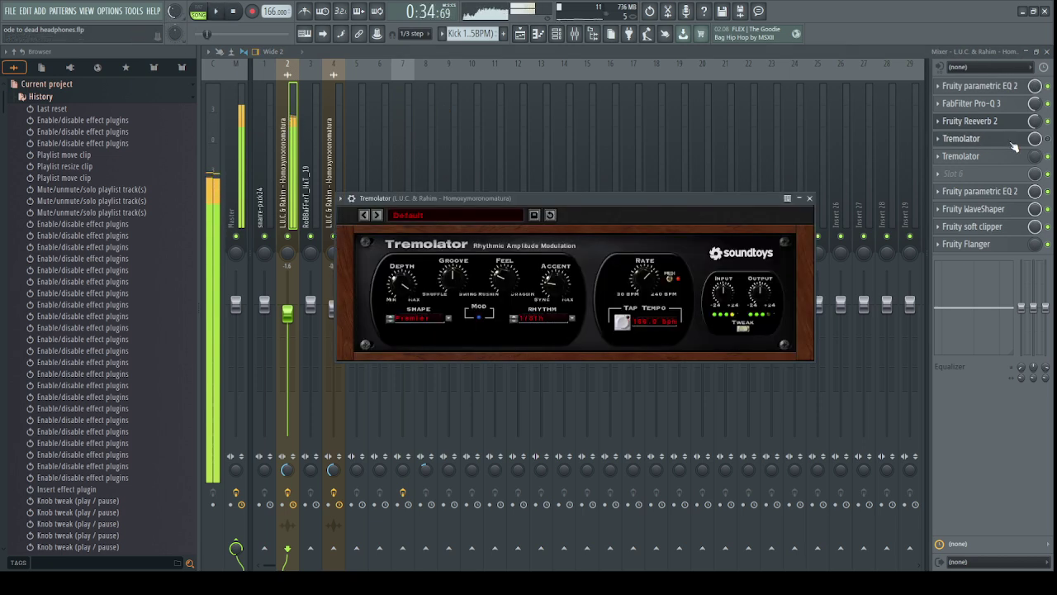
left_click_drag(572, 204, 557, 205)
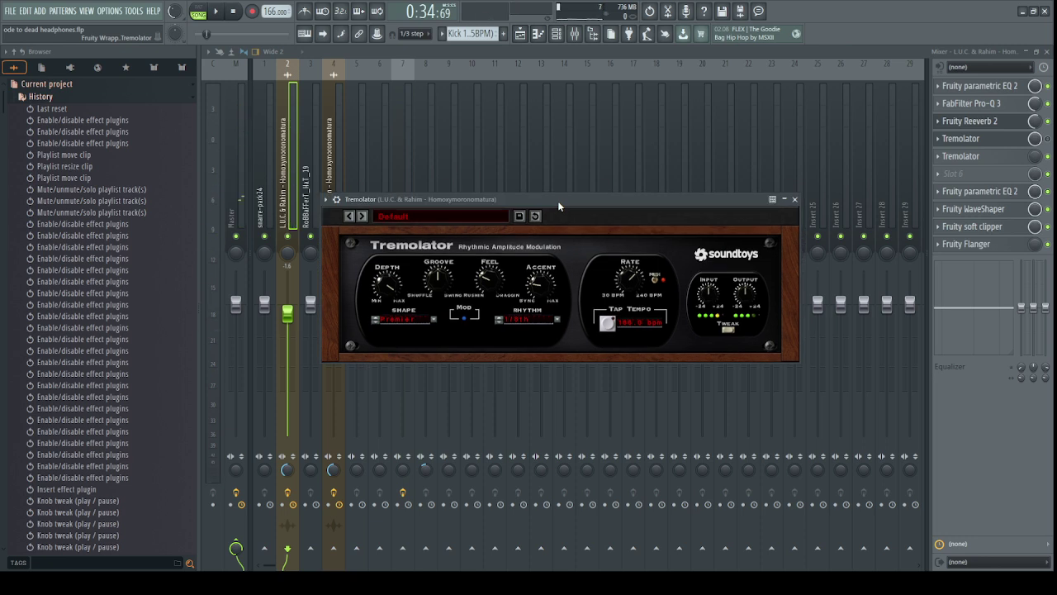
left_click(1047, 139)
key("space")
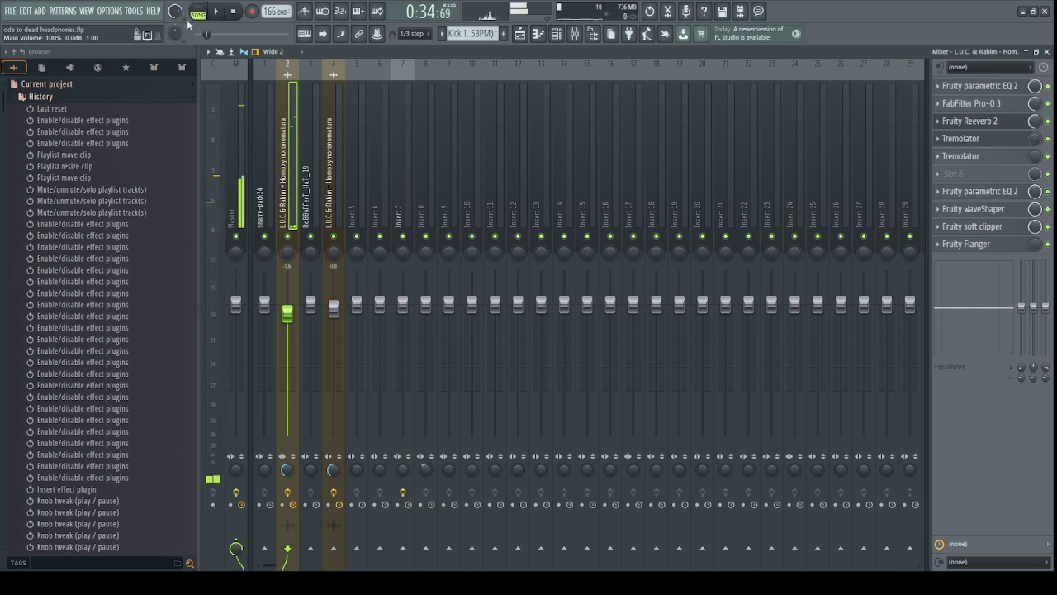
Unmute all the other playlist tracks and audition the full mix with the first Tremolator on mixer track 2.
left_click(520, 33)
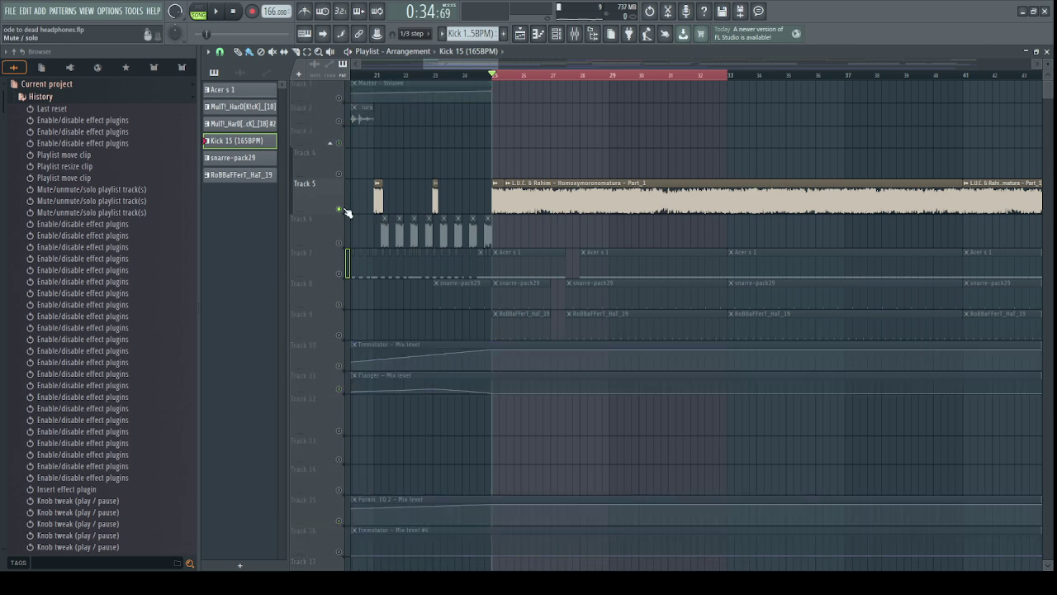
left_click(587, 33)
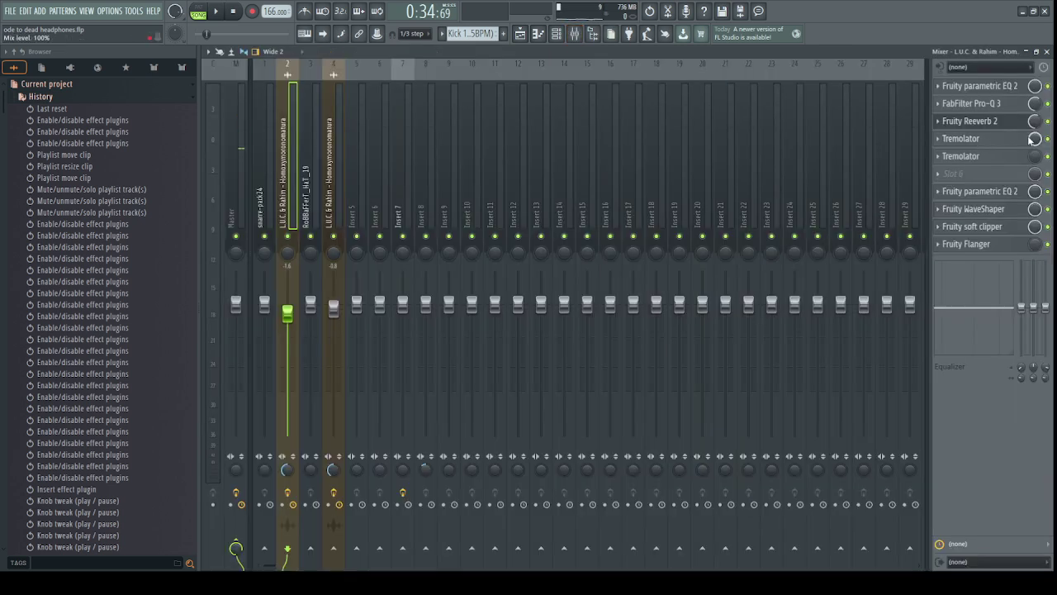
key("space")
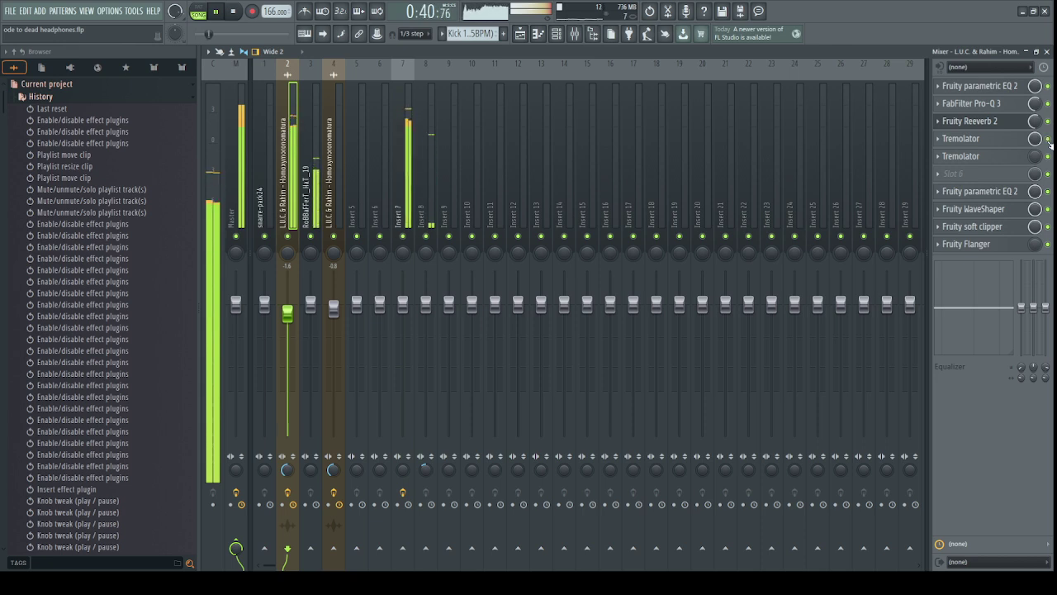
key("space")
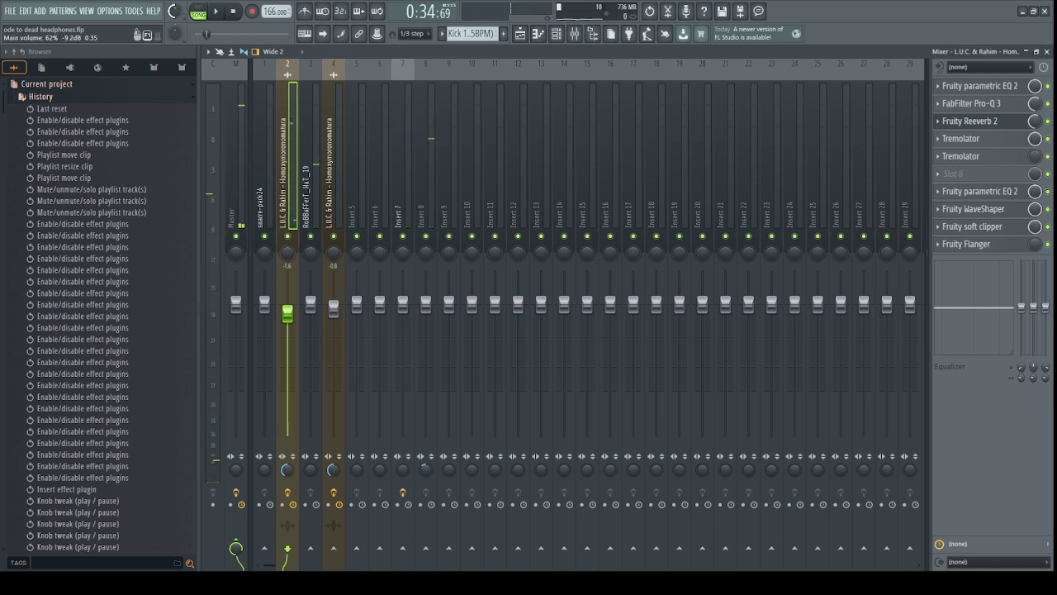
key("space")
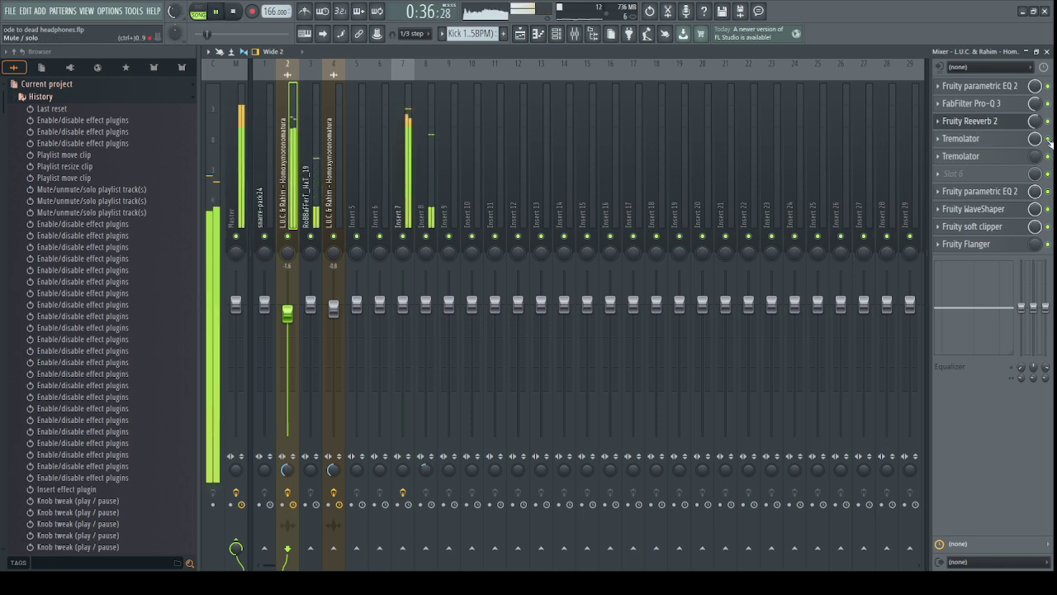
key("space")
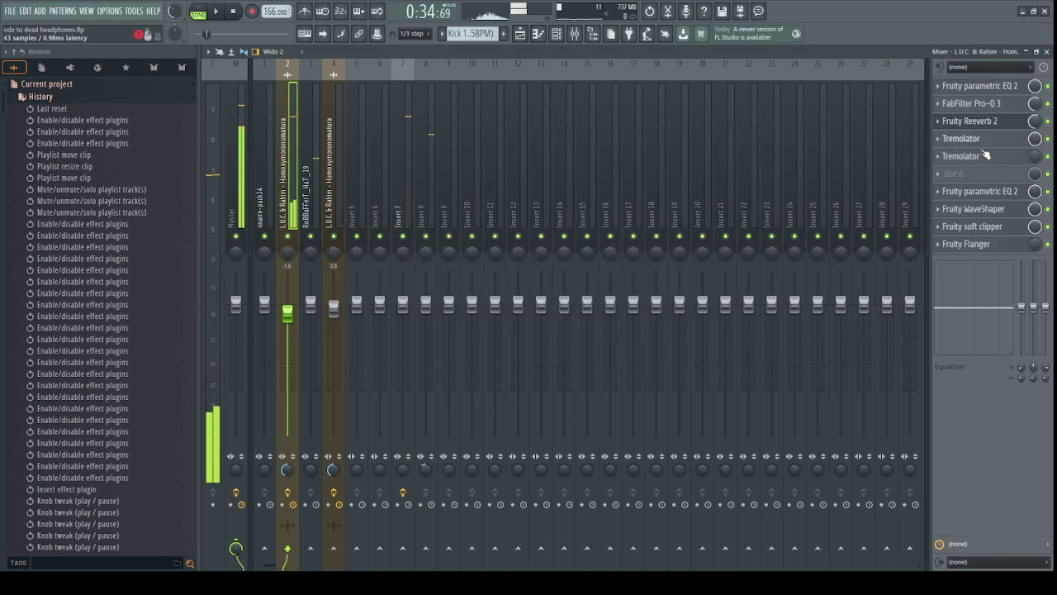
Compare the settings of the two Tremolator instances on mixer track 2 by viewing their editors in turn.
left_click(983, 155)
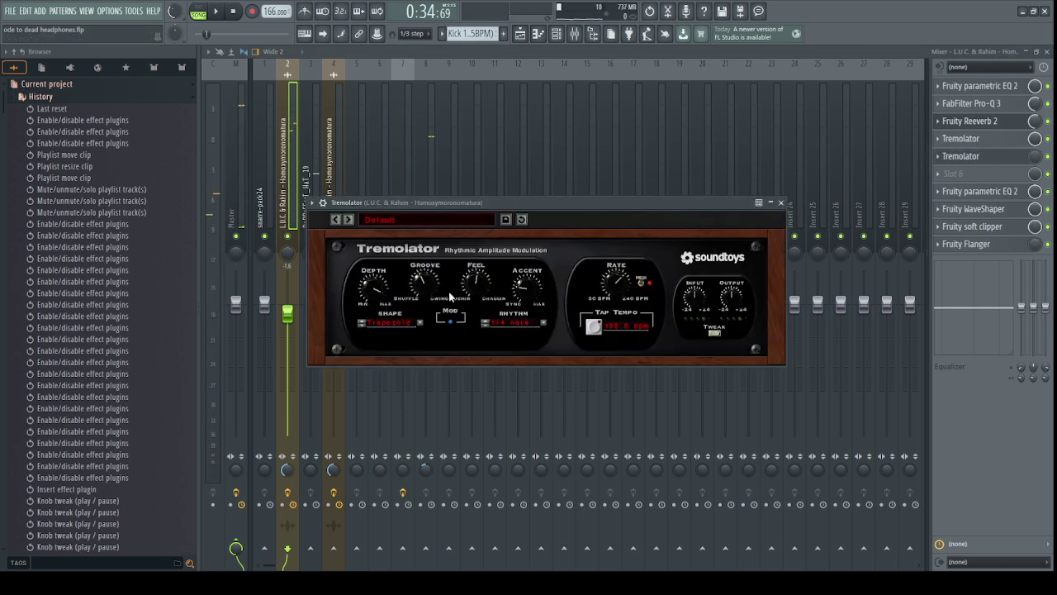
left_click(981, 142)
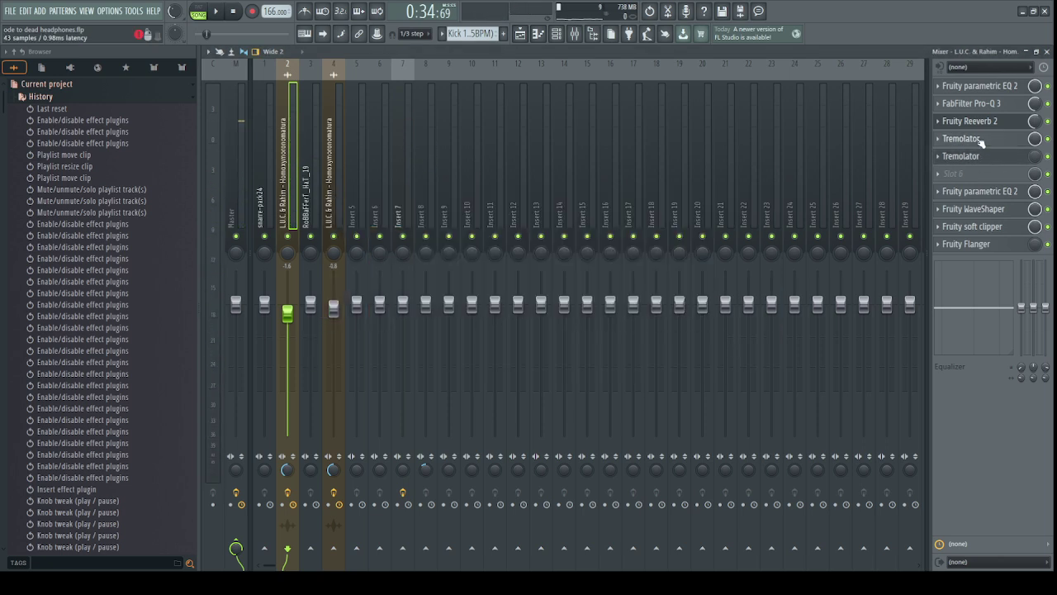
left_click(980, 142)
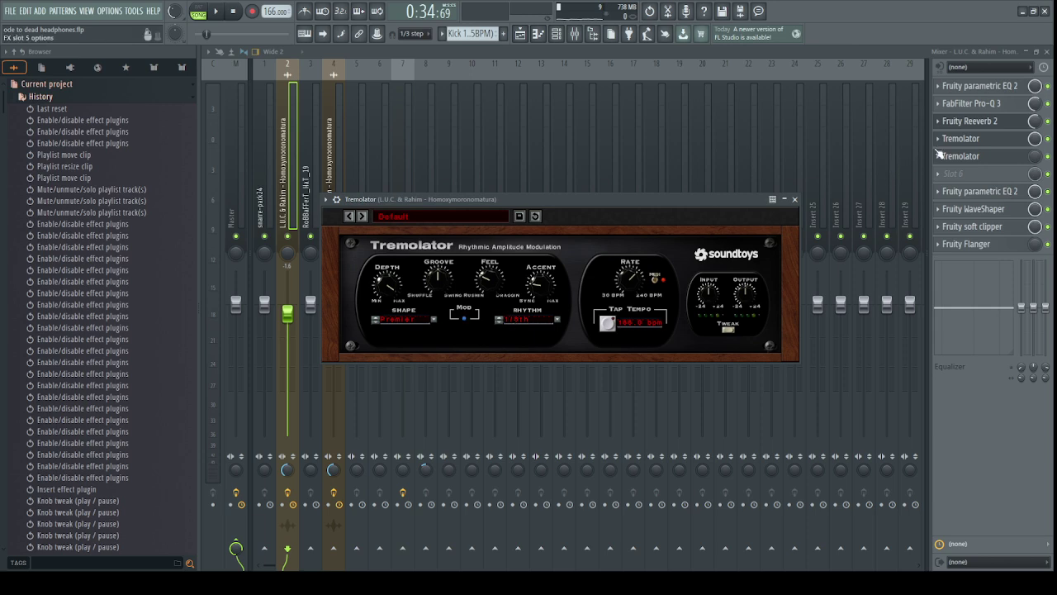
left_click(975, 156)
left_click(966, 157)
left_click(974, 157)
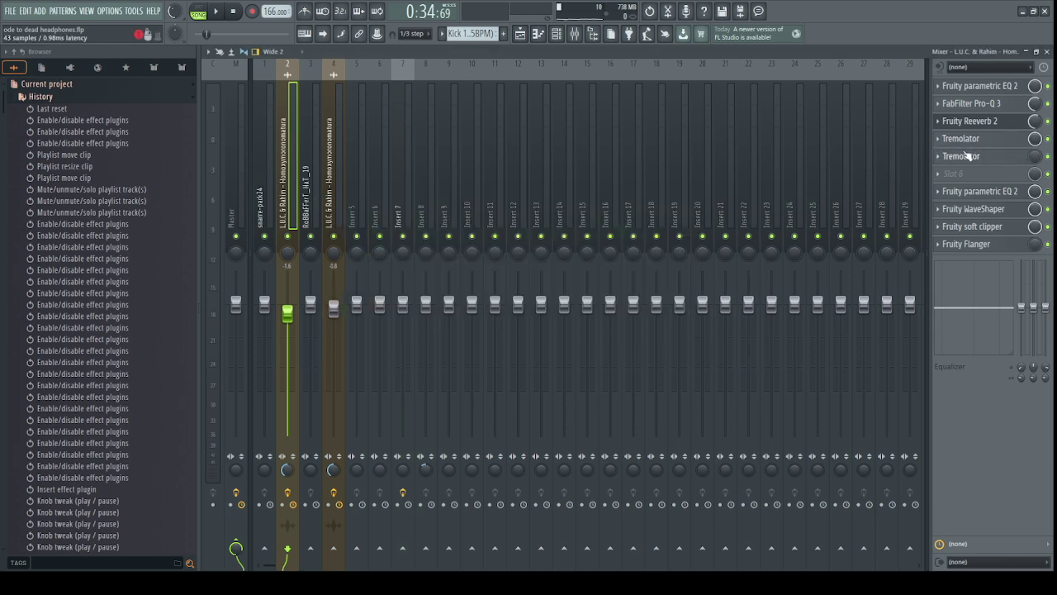
Examine the Tremolator mix level automation clips across the arrangement in the playlist.
left_click(527, 36)
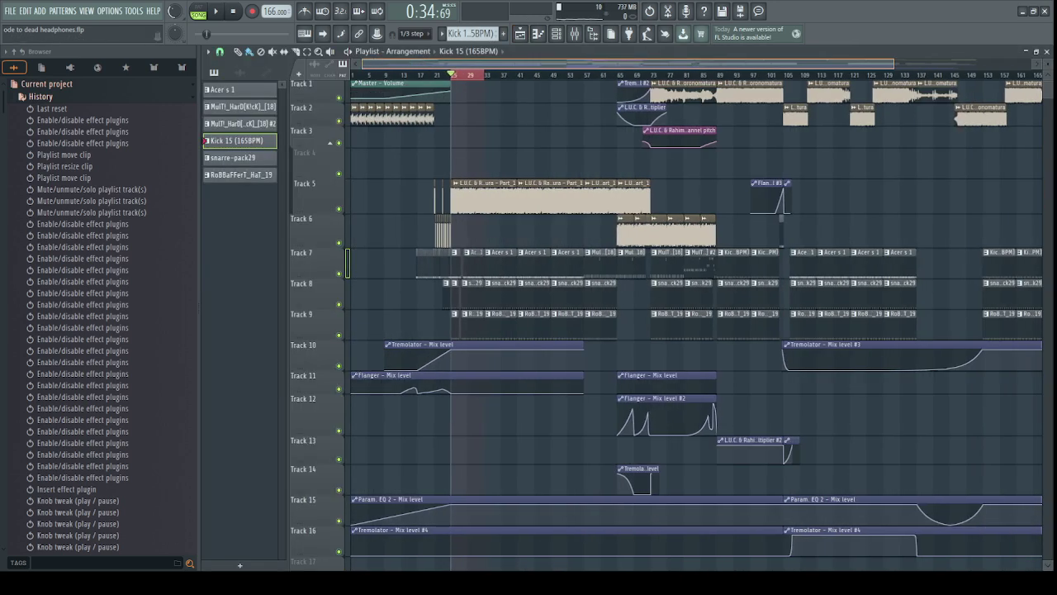
left_click_drag(797, 520, 852, 563)
left_click(798, 428, "ctrl")
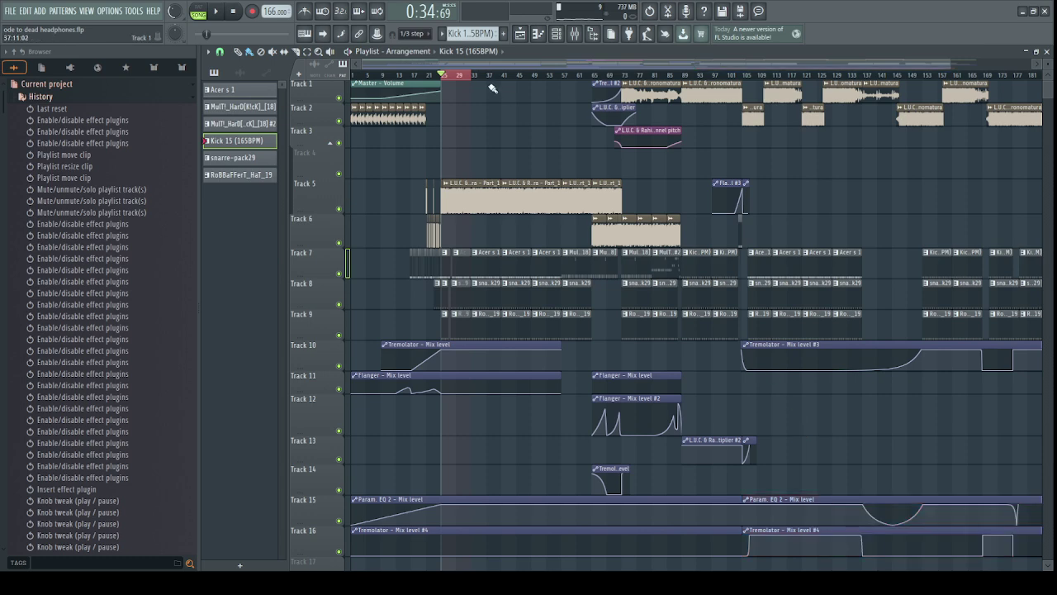
scroll(490, 72, "up", 5)
Start playback, mute Insert 7, Insert 8 and the RoBBaFFerT_HaT_19 mixer tracks, and select the sample on track 2.
left_click(575, 34)
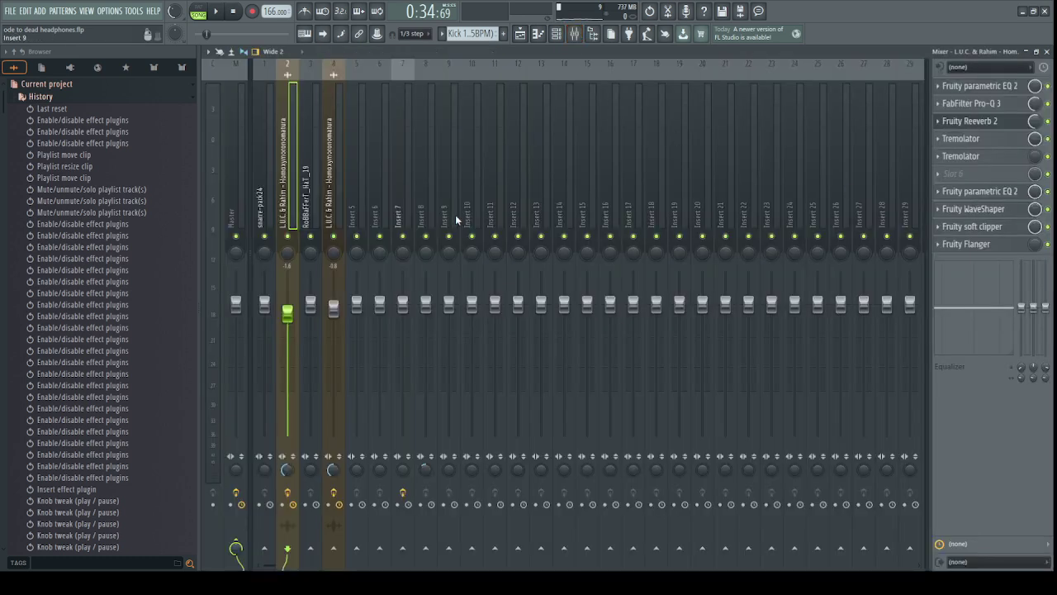
key("space")
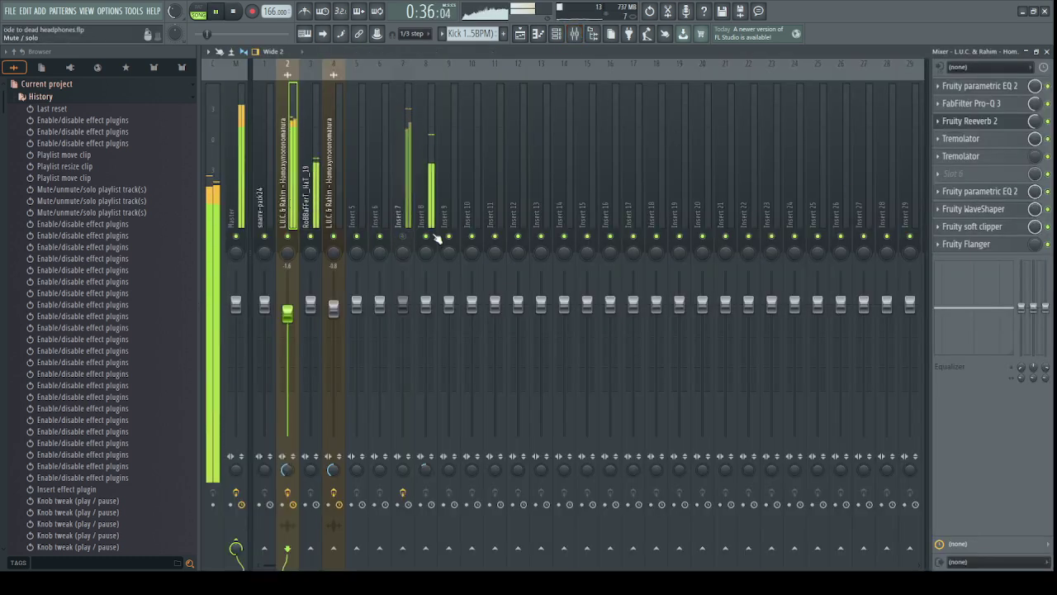
left_click(314, 239)
left_click(311, 236)
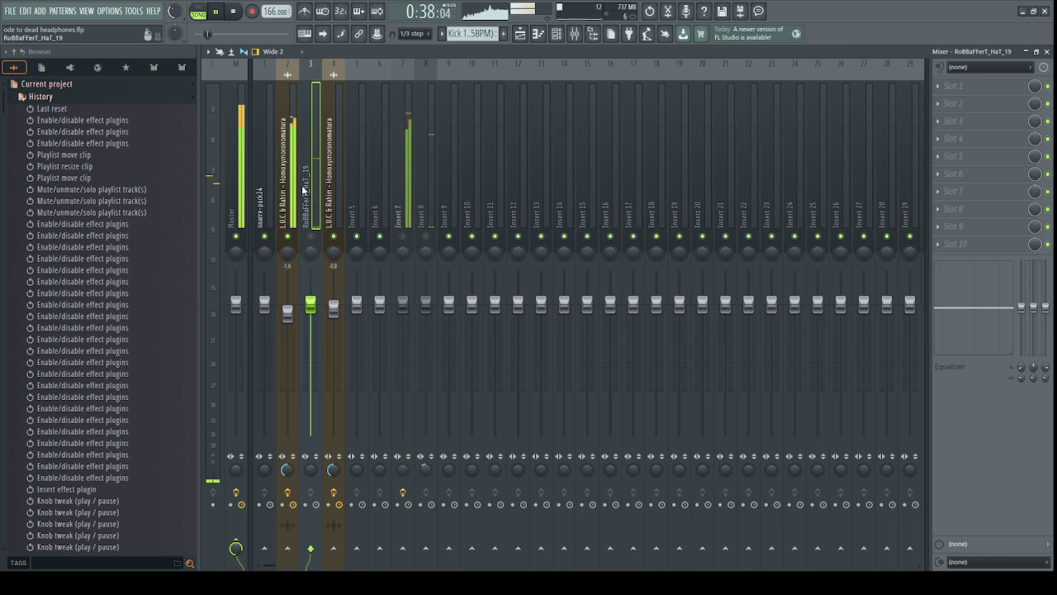
left_click(285, 178)
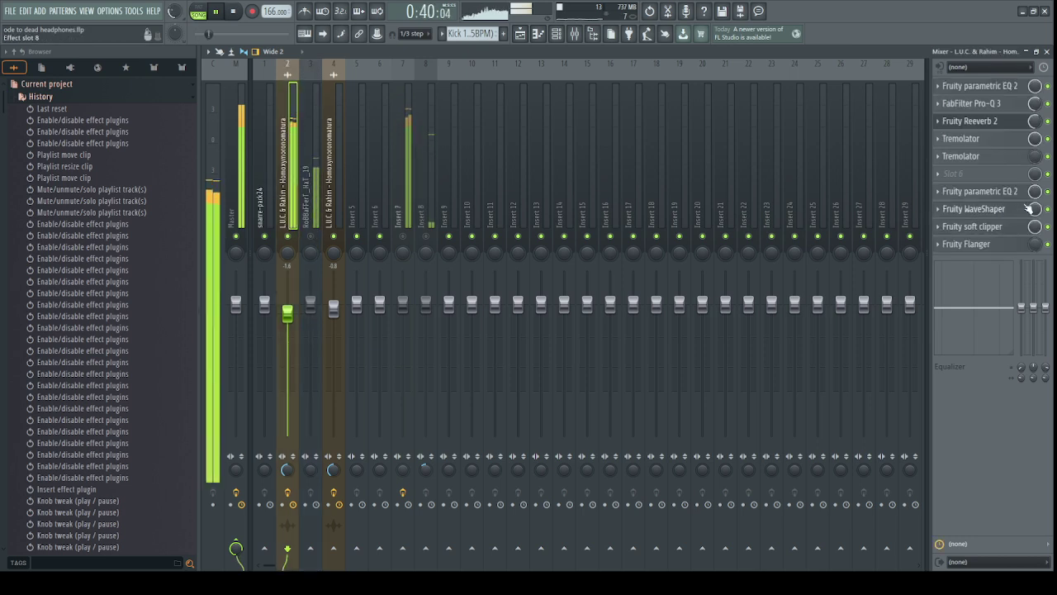
View the second Fruity parametric EQ 2 on mixer track 2 and compare the sound with it bypassed and enabled.
left_click(983, 191)
left_click_drag(526, 175, 599, 179)
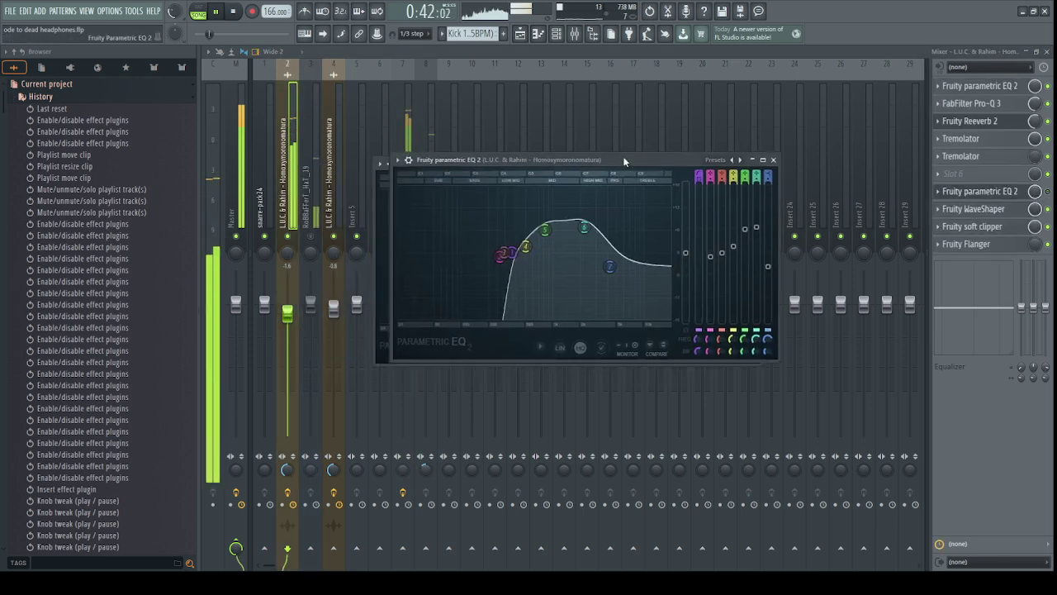
left_click(1047, 192)
left_click(996, 192)
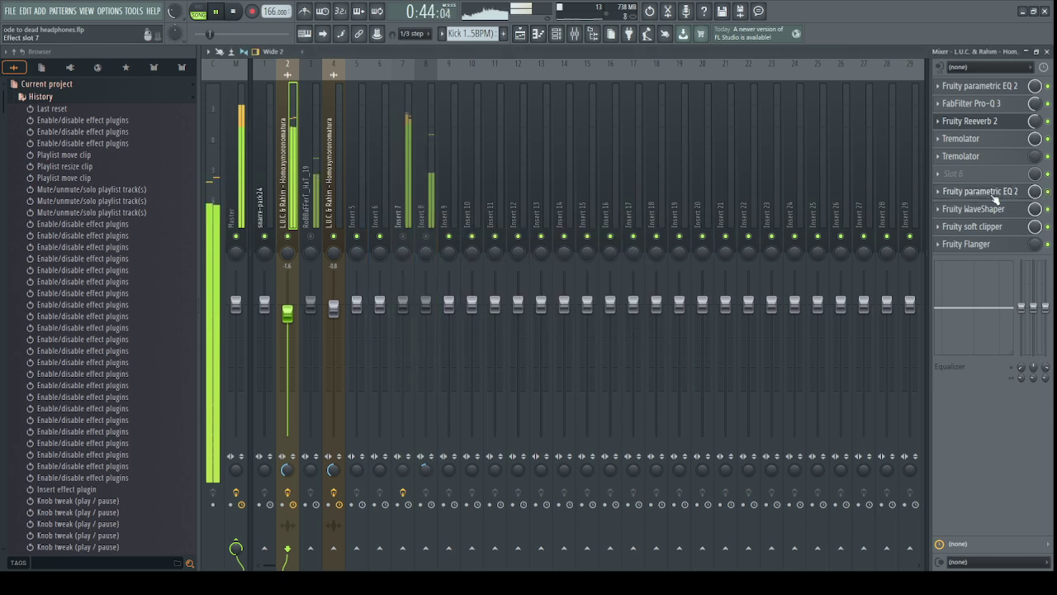
left_click(974, 193)
left_click(1006, 193)
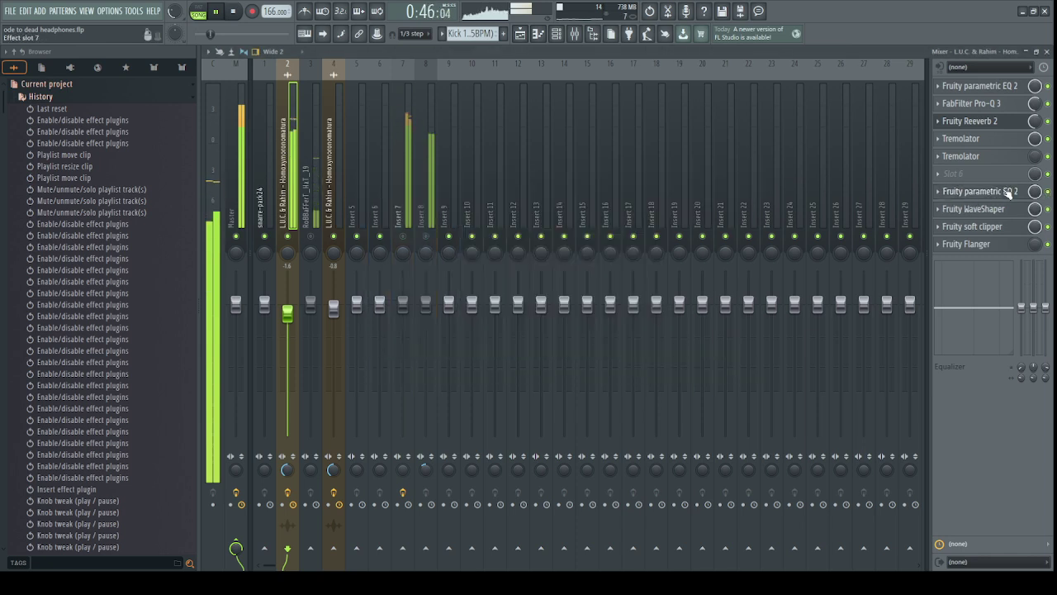
View the Fruity WaveShaper curve on mixer track 2 and compare the sound with the effect bypassed and enabled.
left_click(1048, 210)
left_click(973, 209)
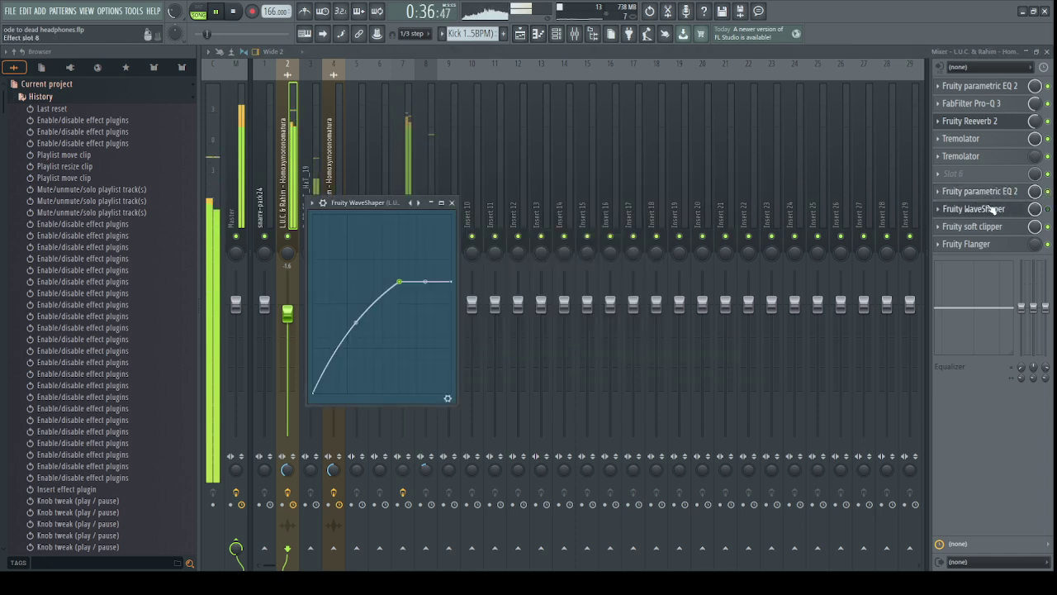
left_click(973, 209)
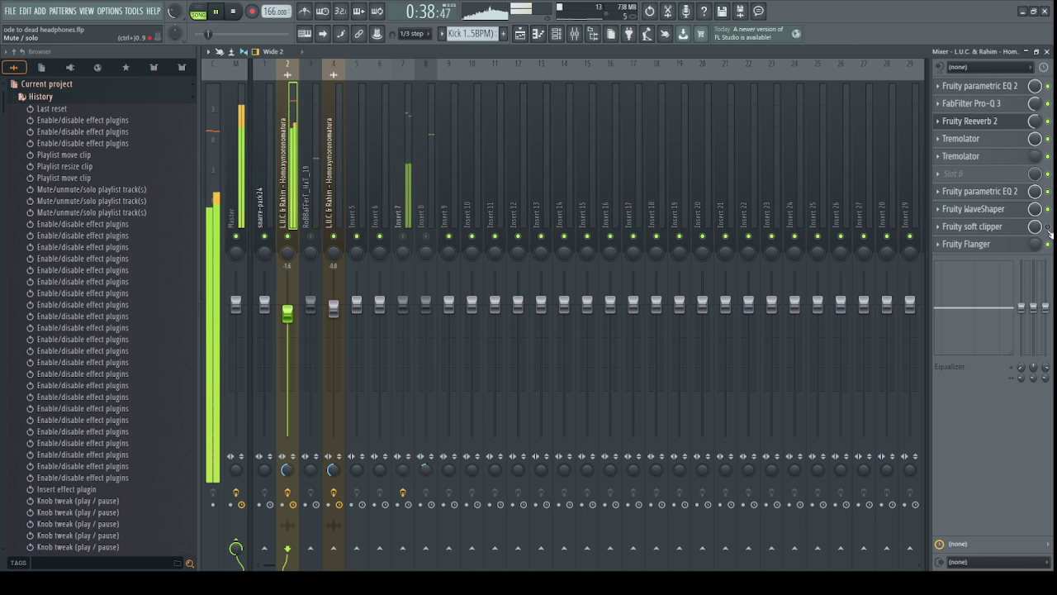
Stop playback and inspect the Fruity soft clipper and Fruity Flanger editors on mixer track 2.
key("space")
left_click(991, 228)
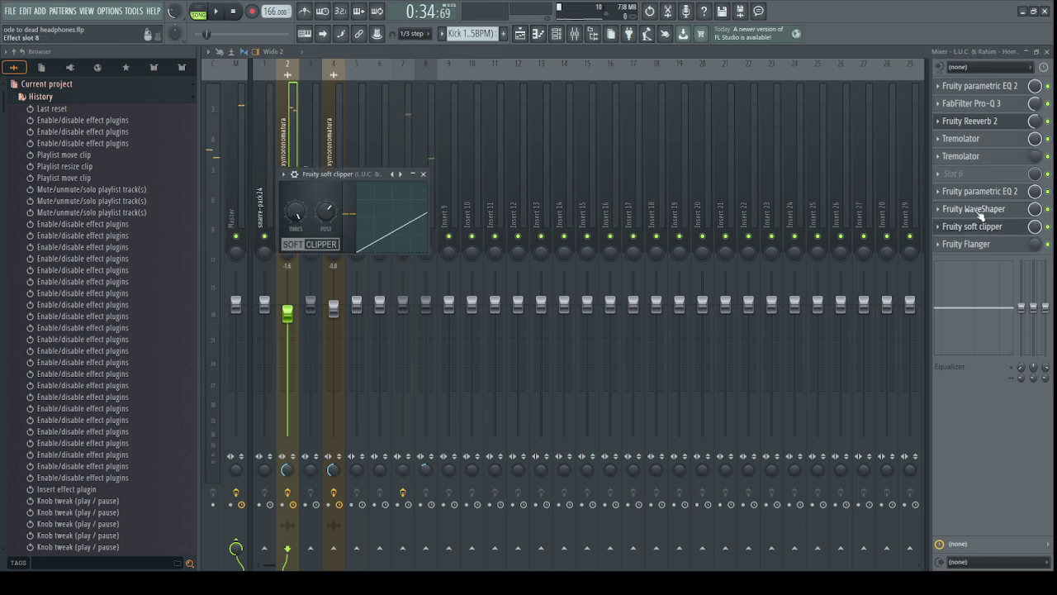
left_click(992, 227)
left_click(965, 246)
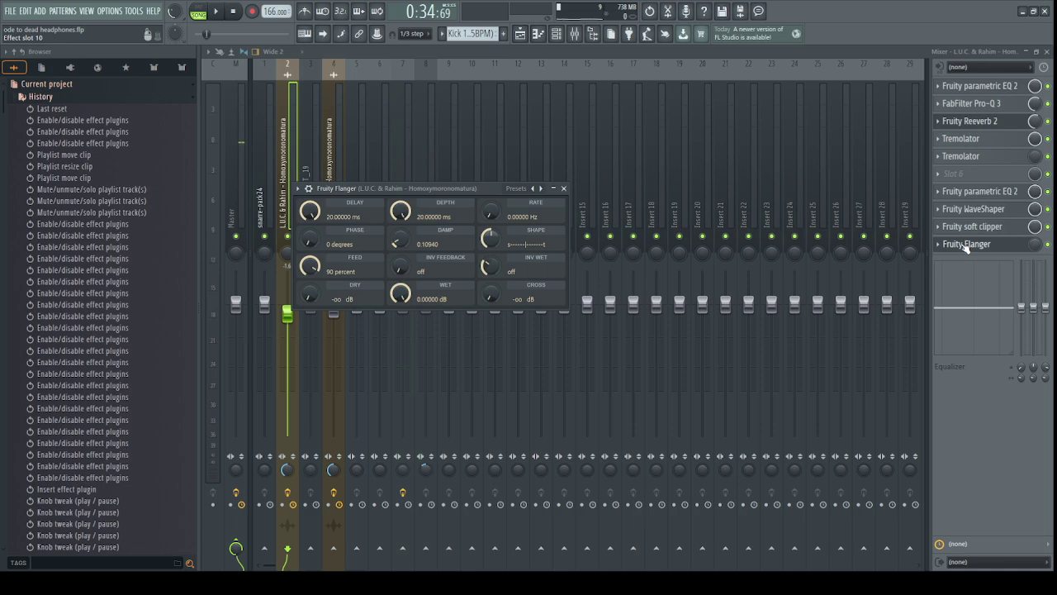
left_click(966, 245)
Clear the playlist time selection and play from bar 65 to audition the Flanger mix level automation with the mixer in view.
left_click(520, 34)
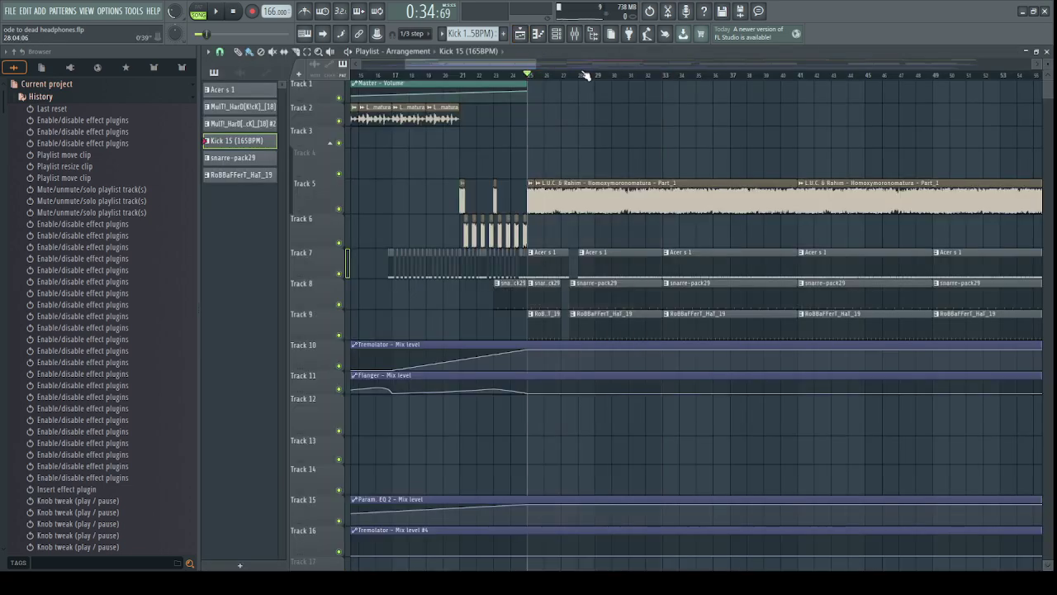
scroll(570, 65, "up", 3)
left_click_drag(570, 64, 585, 77)
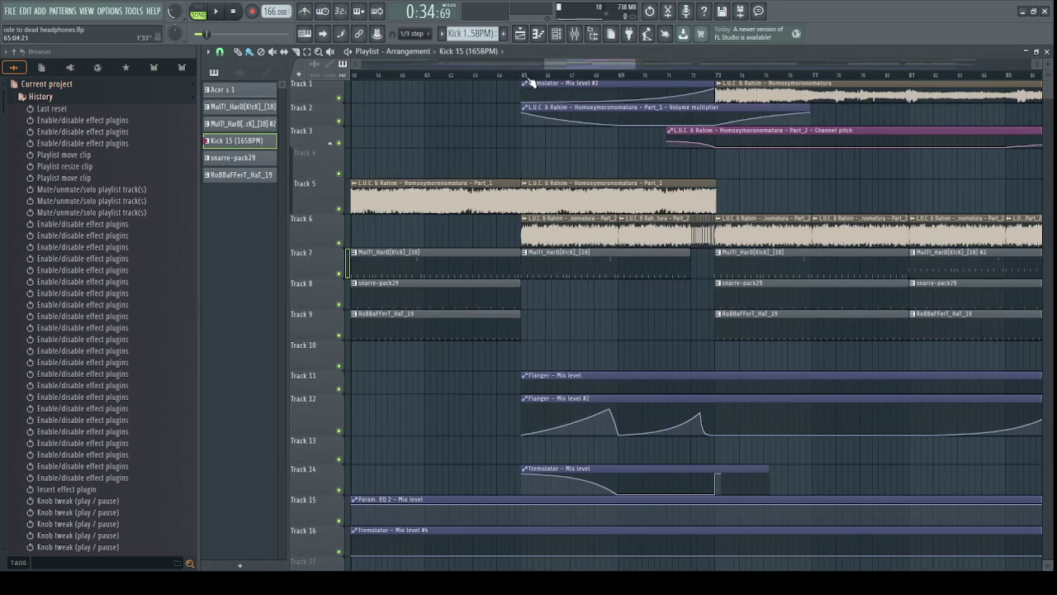
scroll(551, 116, "up", 1)
key("space")
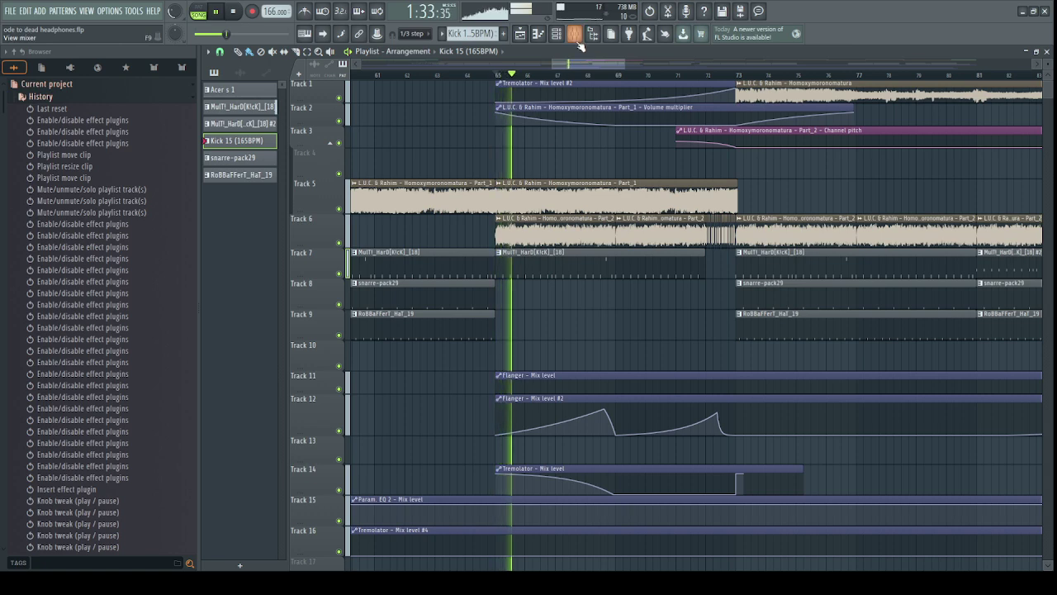
key("F9")
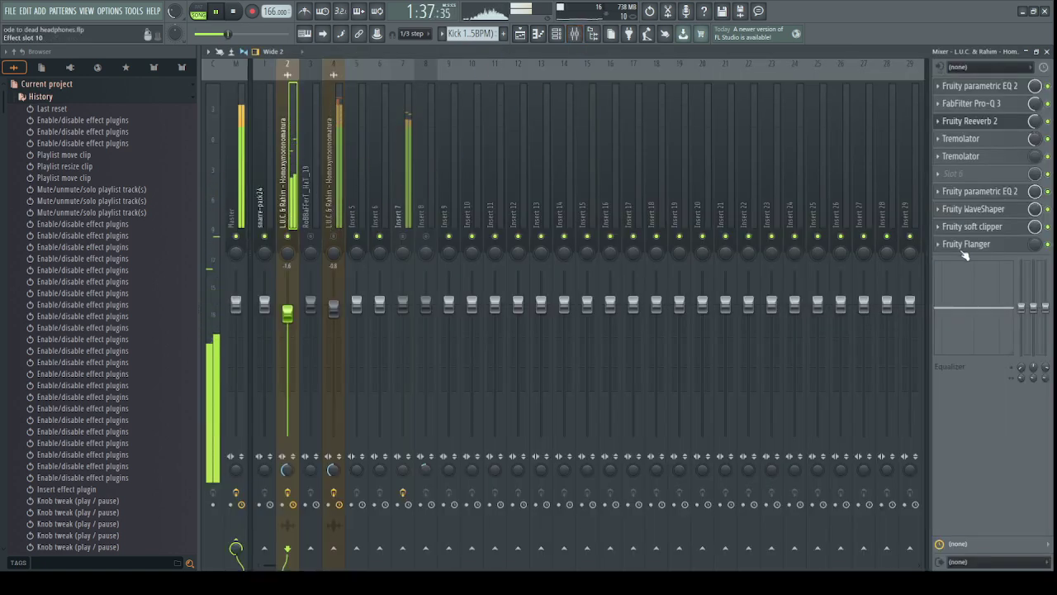
Return to the playlist and play the section leading into the Flanger - Mix level #3 automation rise on Track 5.
left_click(523, 35)
scroll(641, 64, "down", 3)
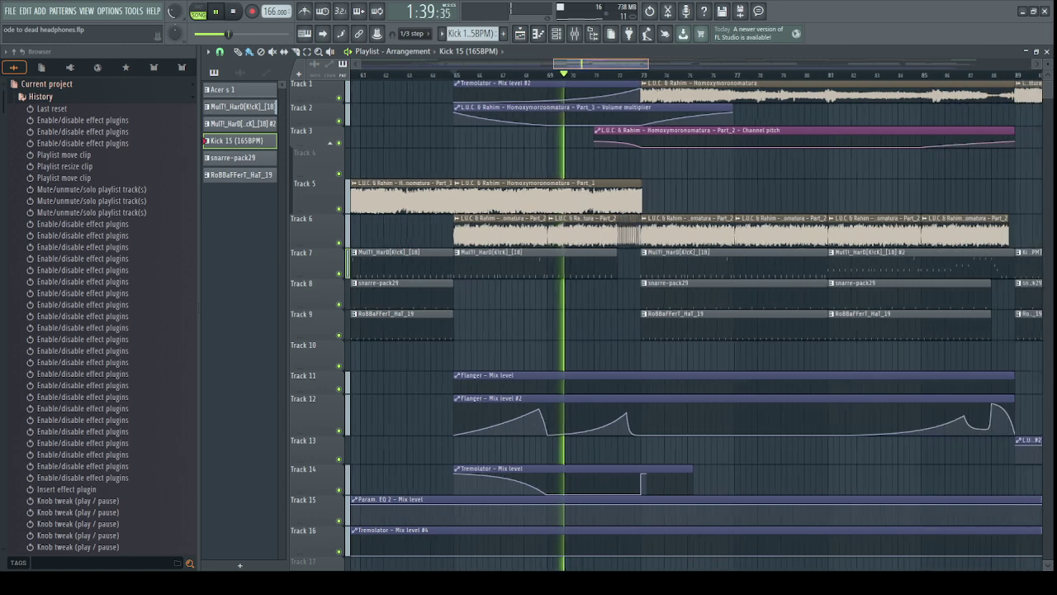
left_click_drag(616, 63, 717, 78)
left_click(665, 75)
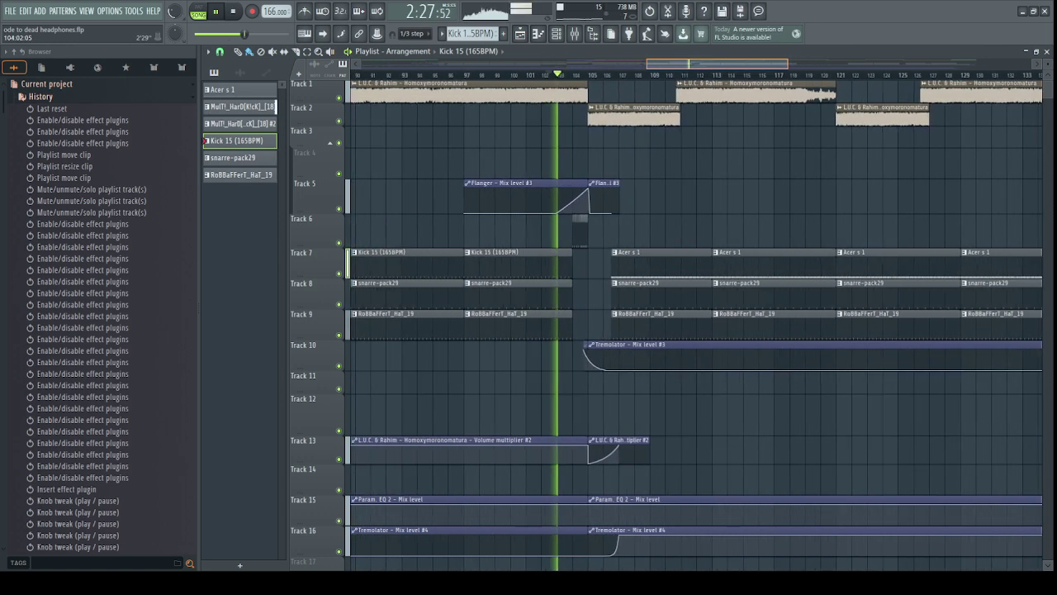
Check the mixer levels during the Flanger rise, return to the playlist, and stop playback.
key("F9")
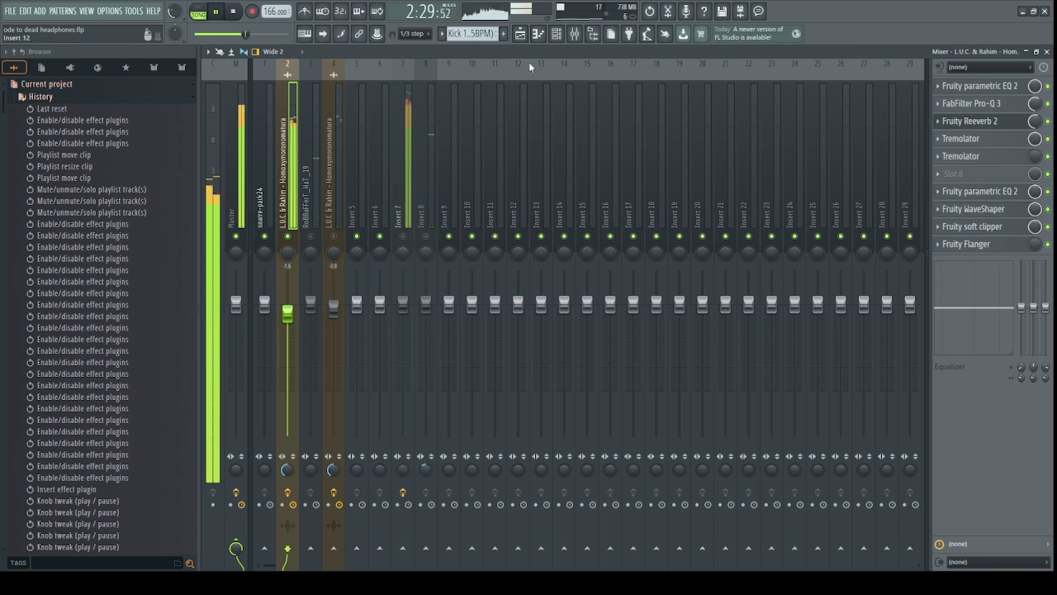
key("F9")
key("space")
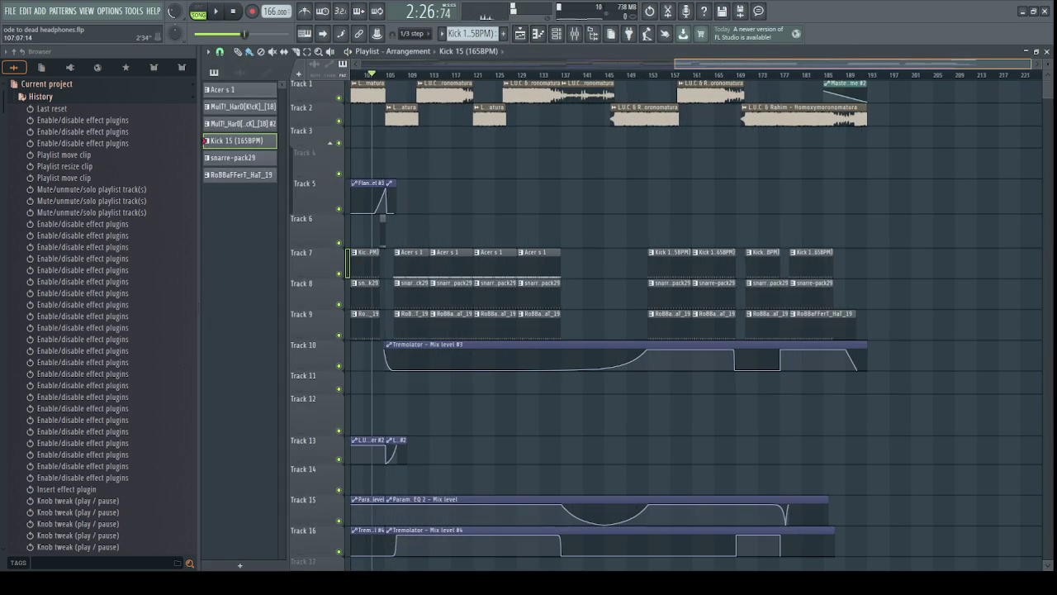
Move the playback position to bar 13 in the playlist and play the intro with the mixer in view.
left_click_drag(852, 63, 649, 71)
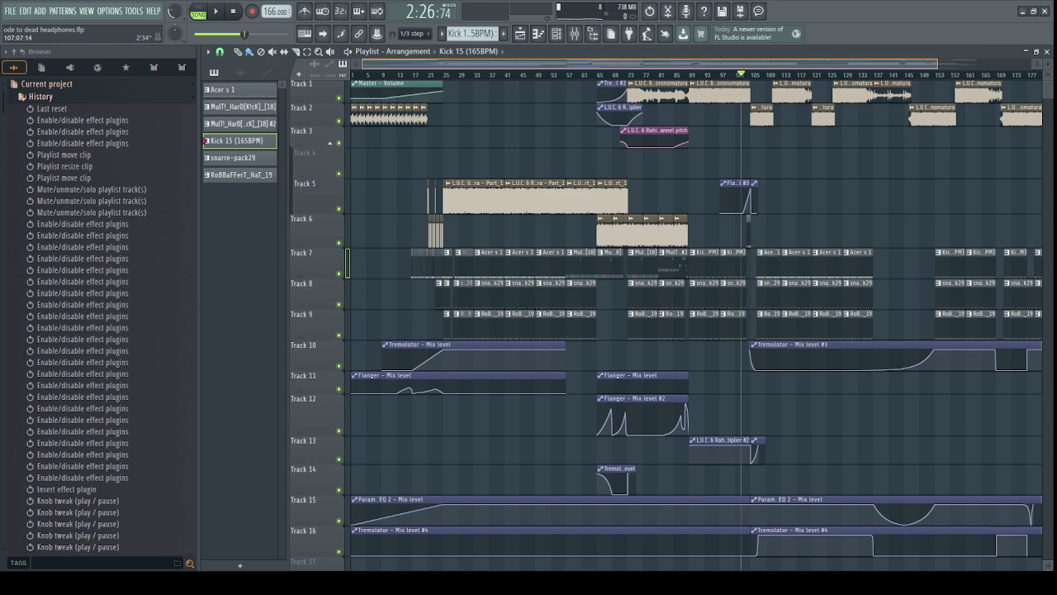
mouse_move(456, 75)
left_mouse_down()
mouse_move(398, 76)
mouse_move(441, 71)
left_mouse_up()
left_click(398, 75)
scroll(506, 103, "up", 2)
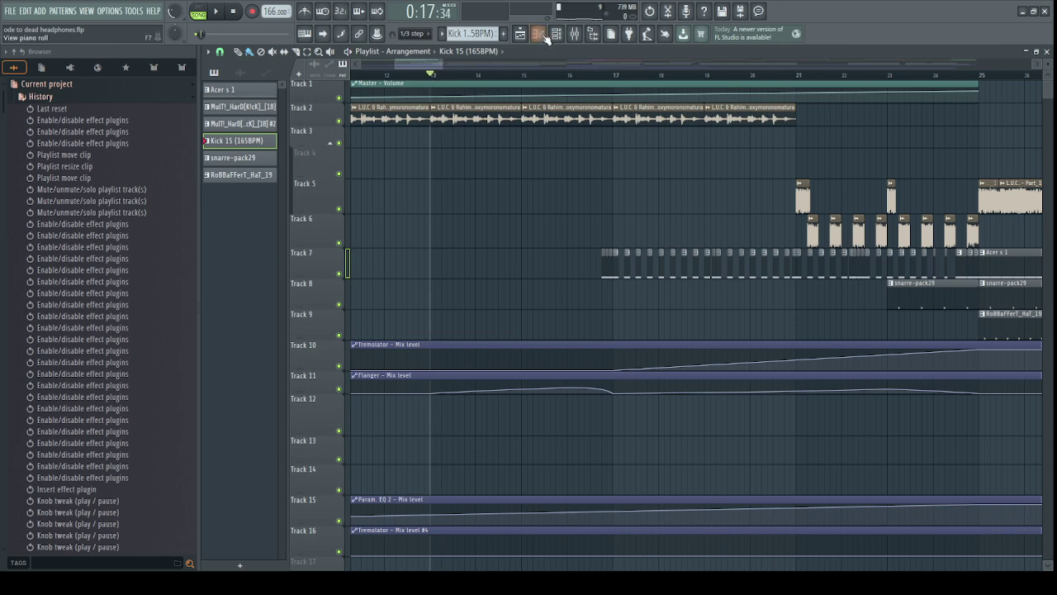
left_click(575, 33)
key("space")
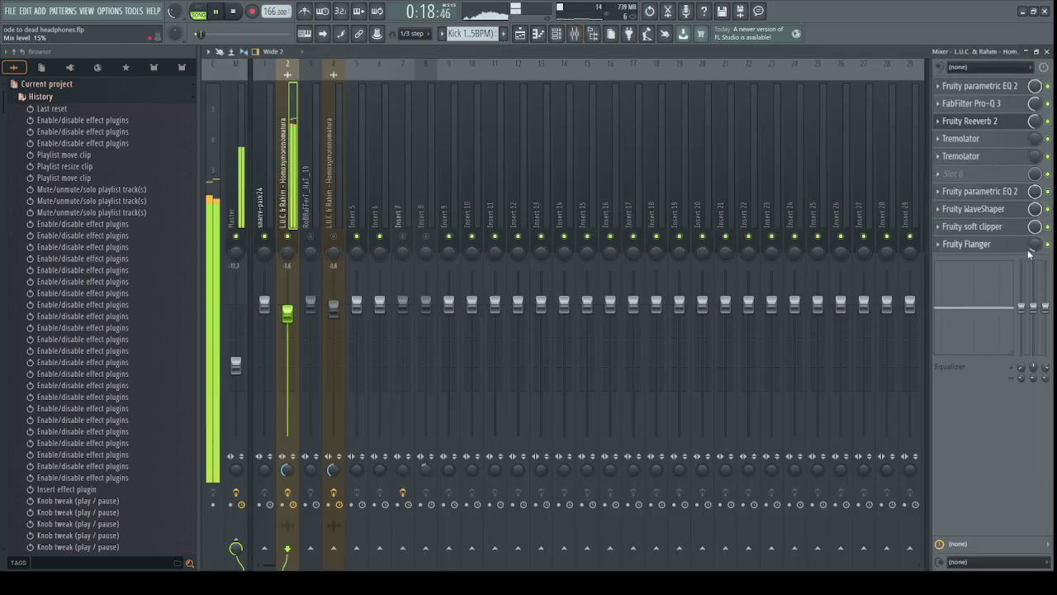
View the Fruity Flanger editor and its mix level on mixer track 2 during playback, and return to the stopped playlist.
left_click(1025, 248)
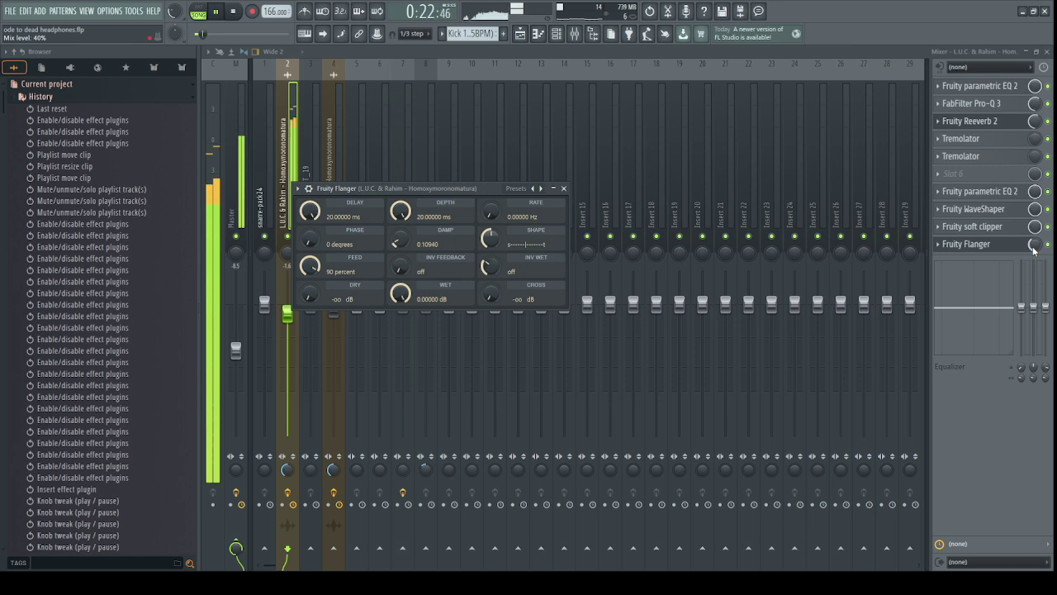
left_click_drag(1034, 247, 1034, 186)
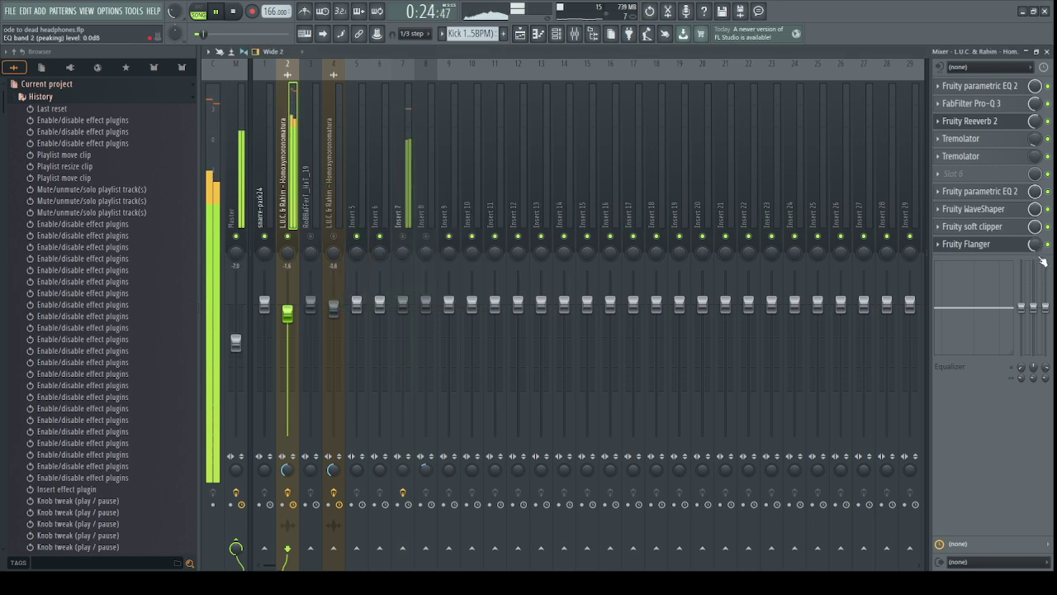
left_click(528, 35)
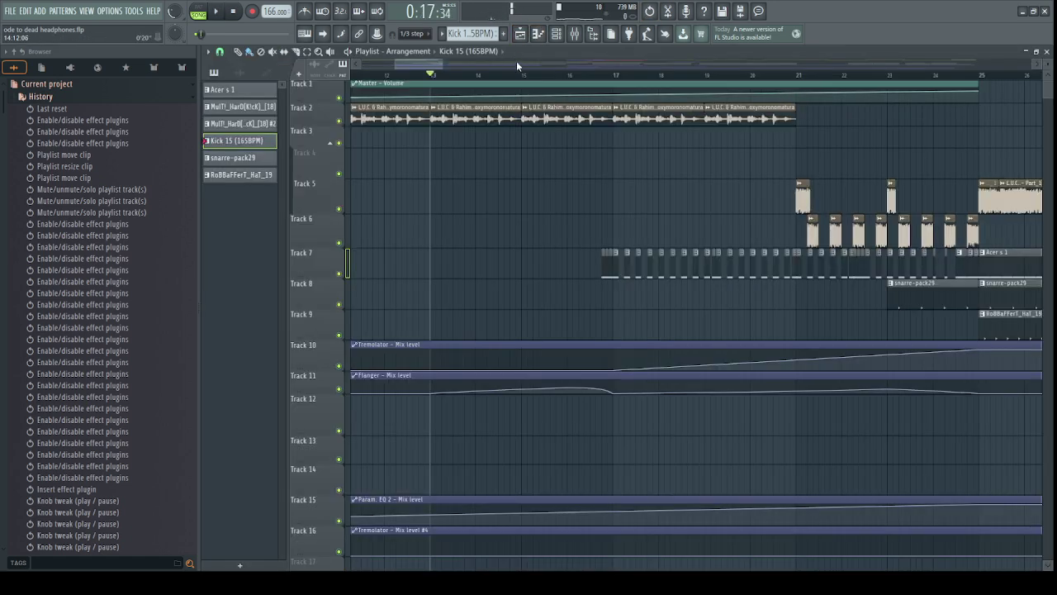
Move the playback position to bar 65, where the Part_2 clips begin on Track 6.
scroll(537, 73, "down", 5)
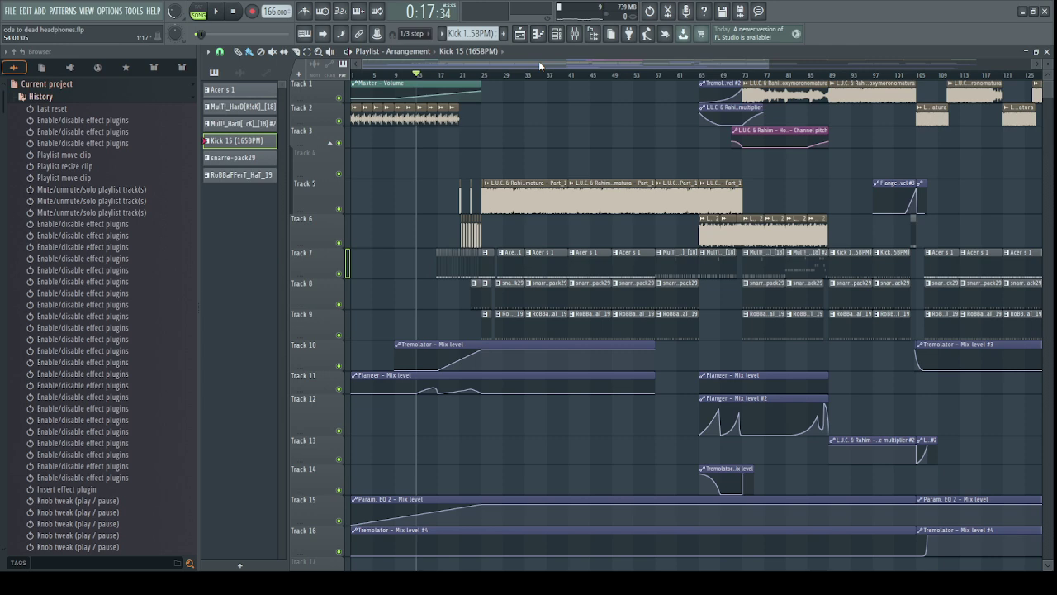
scroll(714, 74, "up", 5)
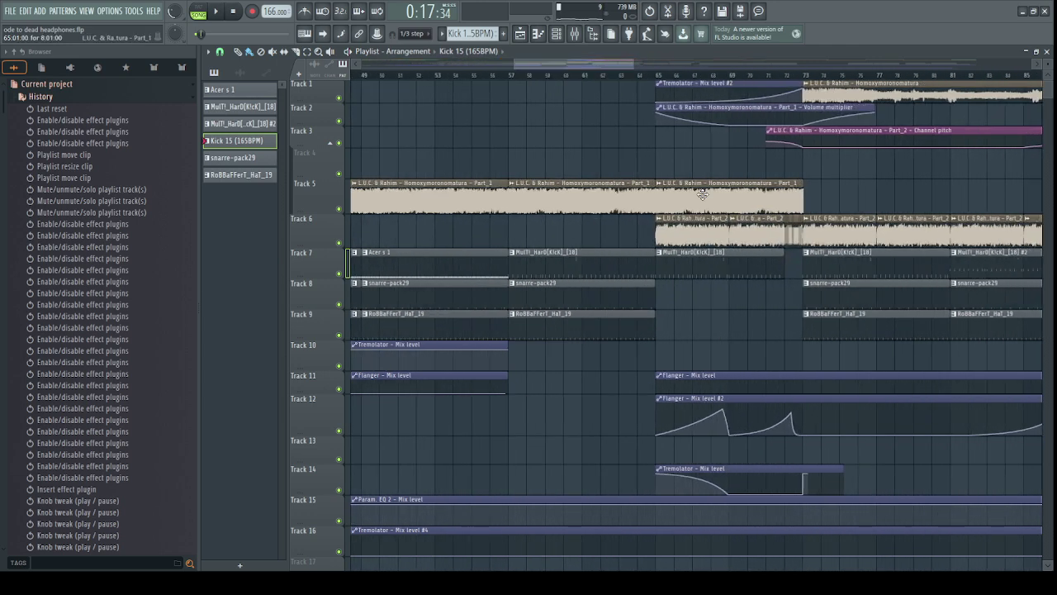
left_click_drag(657, 224, 787, 252)
left_click(781, 301, "ctrl")
scroll(656, 76, "up", 2)
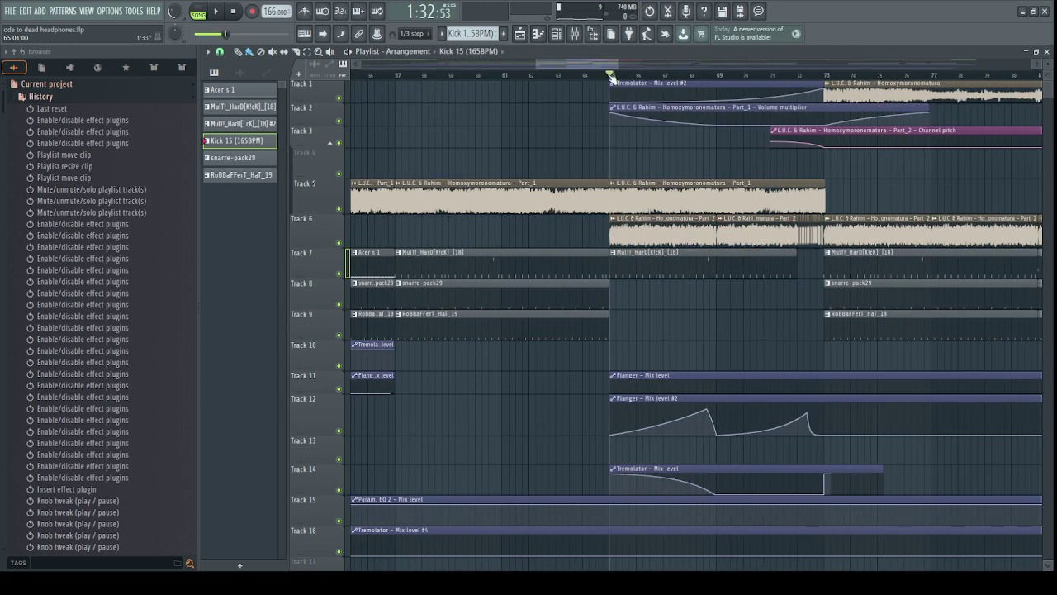
Solo mixer track 4 and play from bar 65 to hear its Flanger mix level automation, and unsolo it after stopping.
left_click(583, 35)
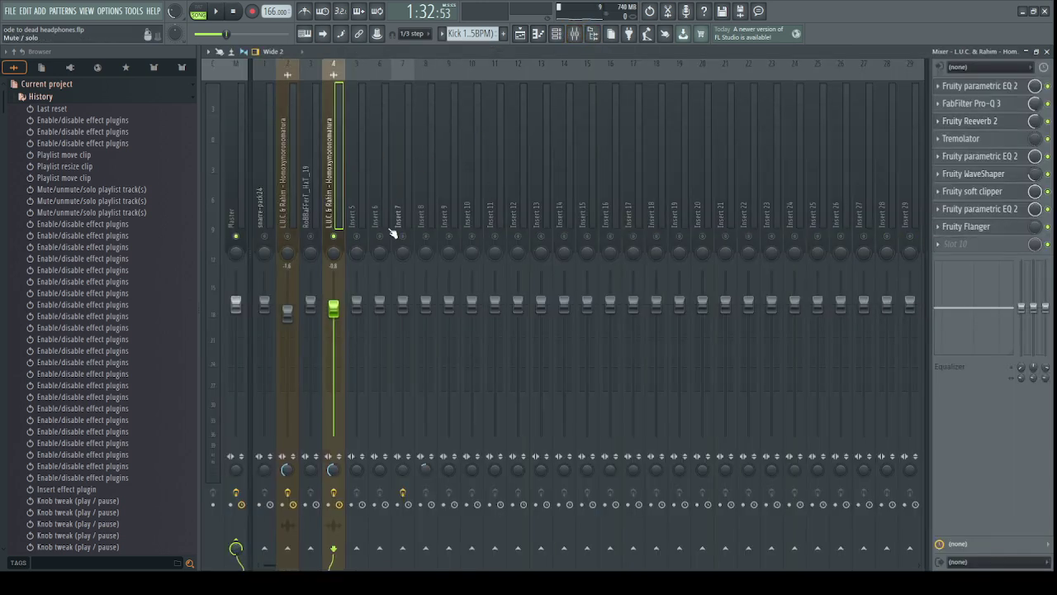
key("space")
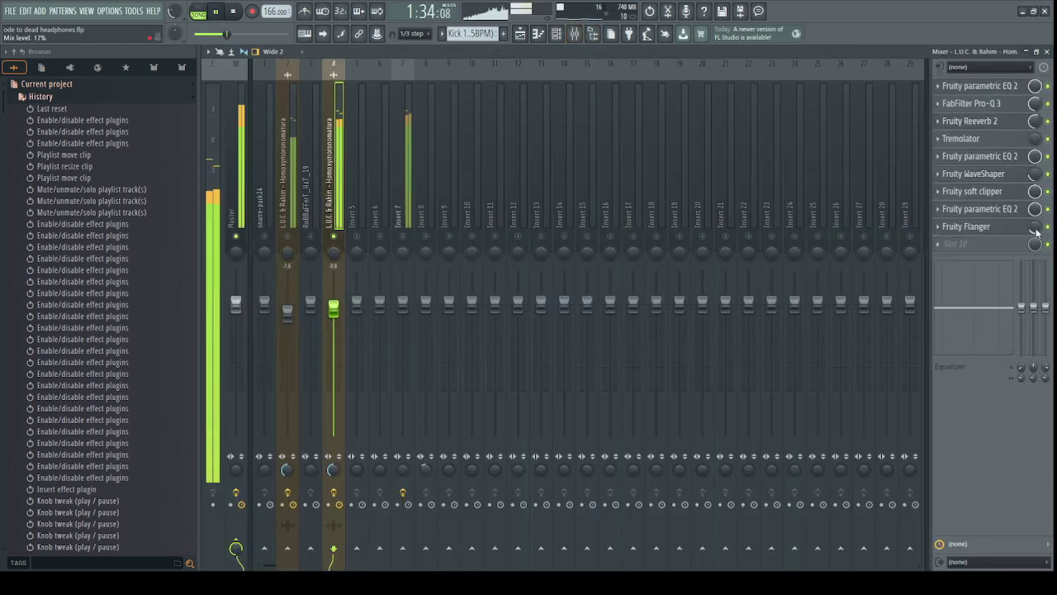
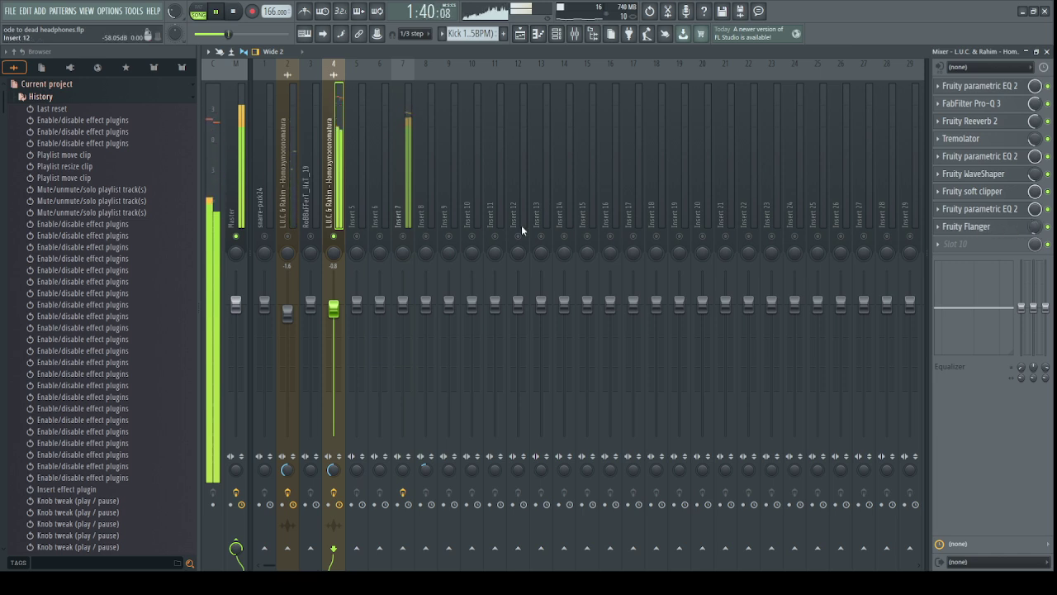
right_click(334, 238)
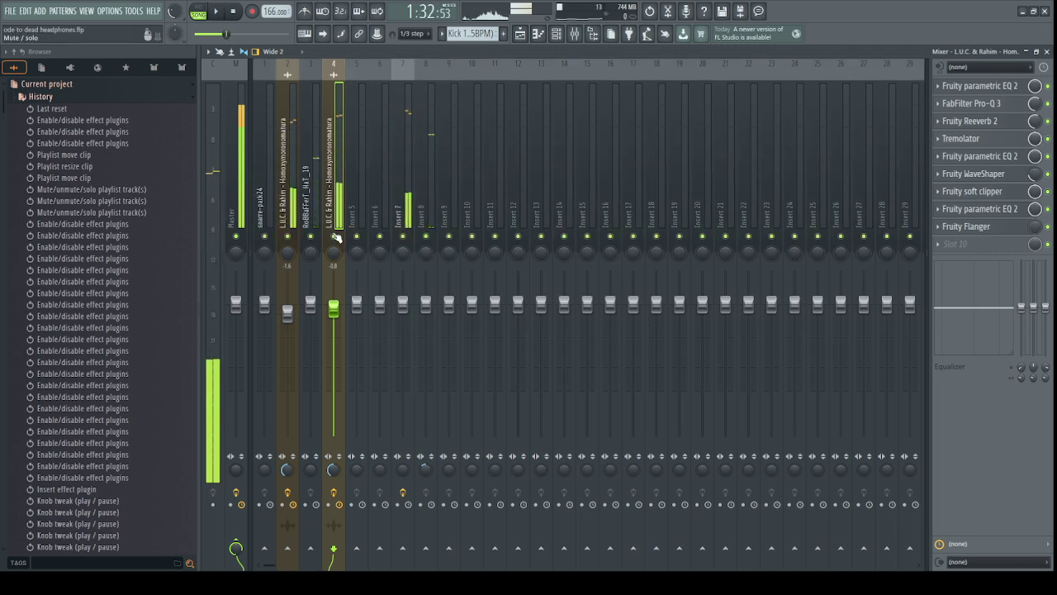
Compare the effect chains of mixer tracks 2 and 4, ending on track 2.
left_click(289, 207)
left_click(334, 210)
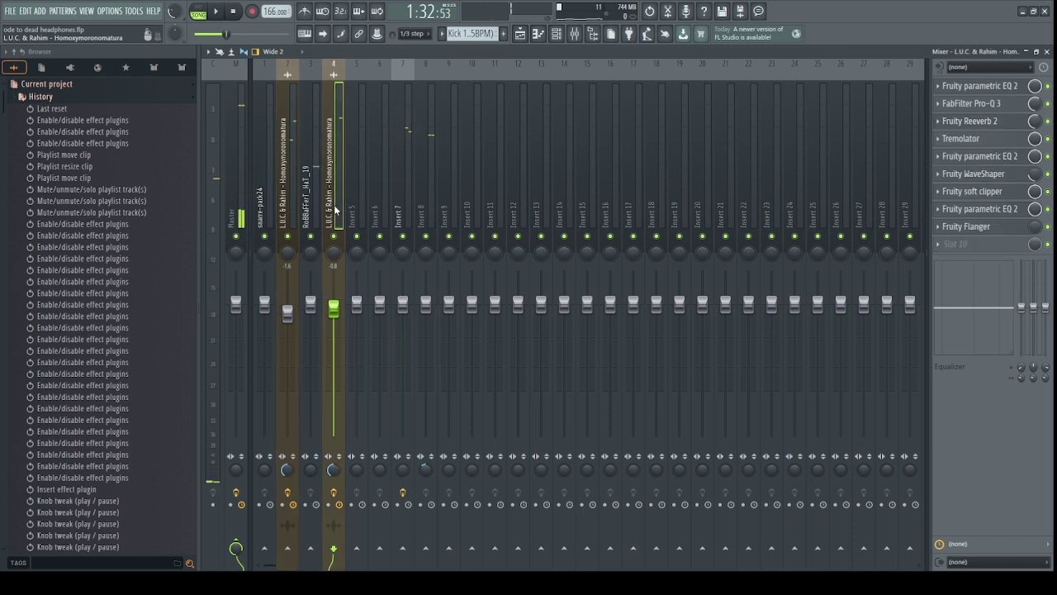
left_click(283, 223)
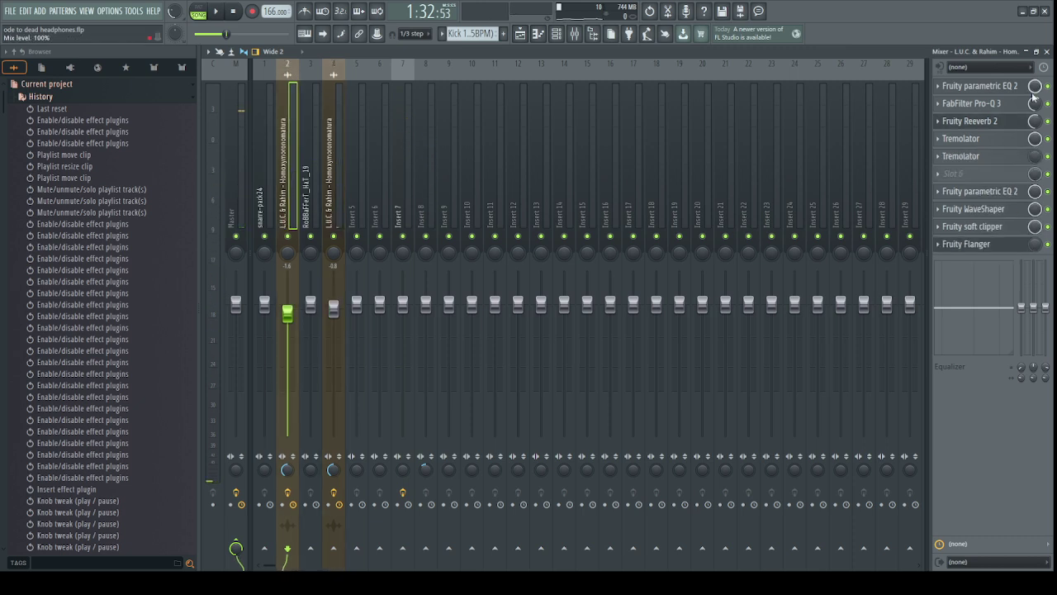
Inspect the first Fruity parametric EQ 2, FabFilter Pro-Q 3, Fruity Reeverb 2 and first Tremolator editors on mixer track 2.
left_click(987, 87)
left_click(994, 93)
left_click(993, 105)
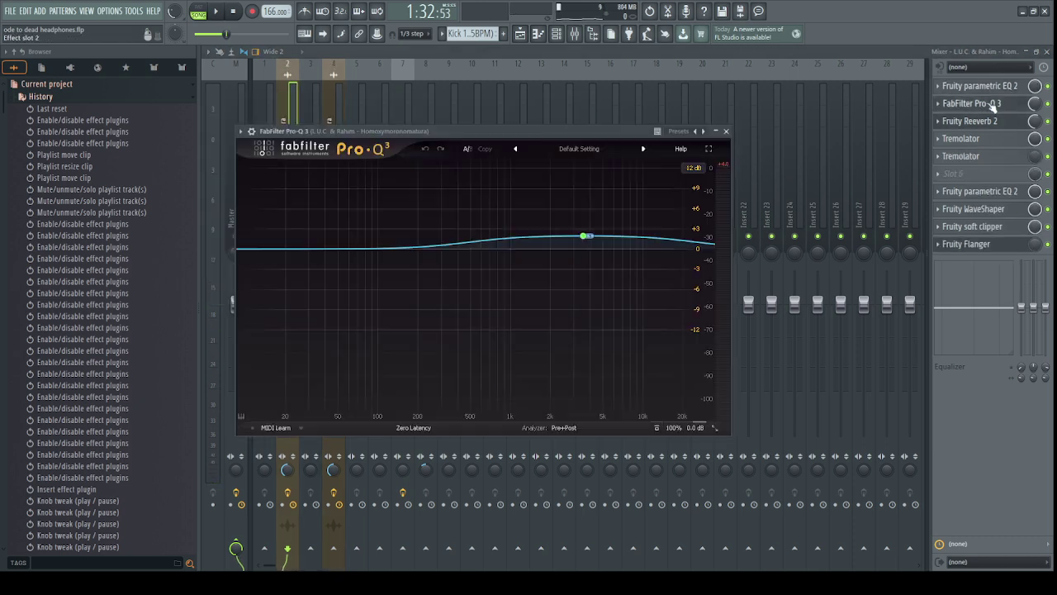
left_click(994, 106)
left_click(994, 122)
left_click(994, 124)
left_click(987, 139)
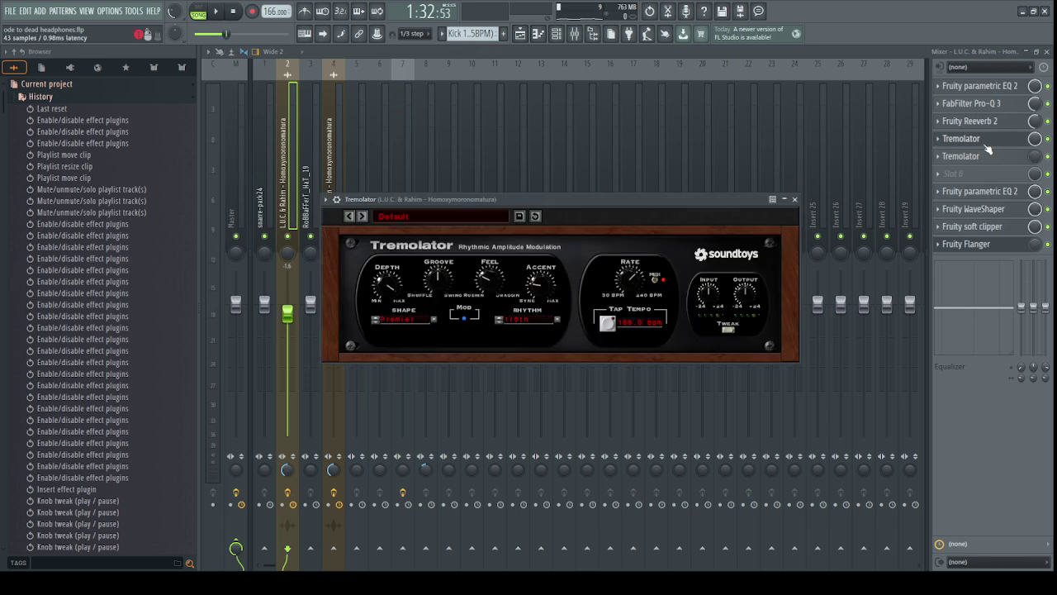
left_click(986, 139)
Inspect the second Fruity parametric EQ 2, Fruity WaveShaper and Fruity soft clipper editors on mixer track 2.
left_click(981, 191)
left_click(981, 191)
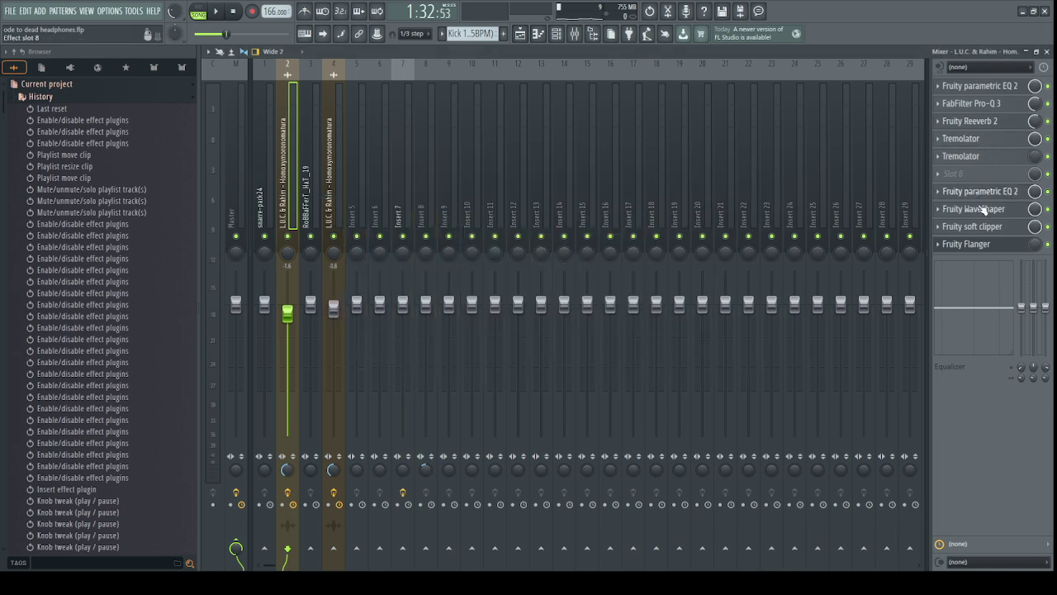
left_click(982, 209)
left_click(983, 209)
left_click(983, 227)
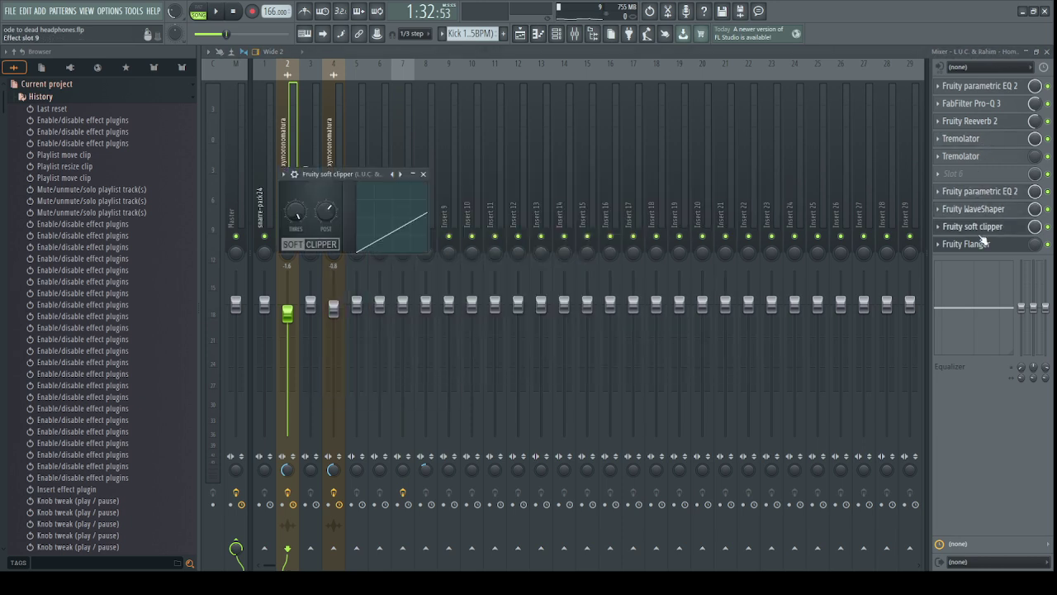
left_click(982, 231)
Highlight bars 73 to 81 in the playlist, clear the time selection, and place the playback position at bar 73.
left_click(520, 33)
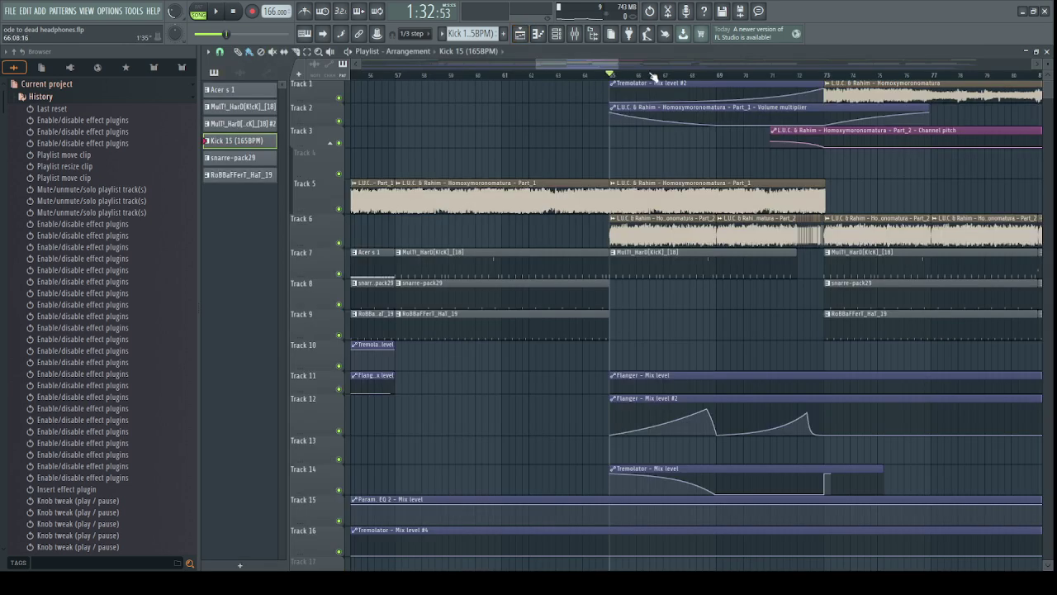
scroll(655, 76, "down", 2)
left_click_drag(664, 212, 649, 213)
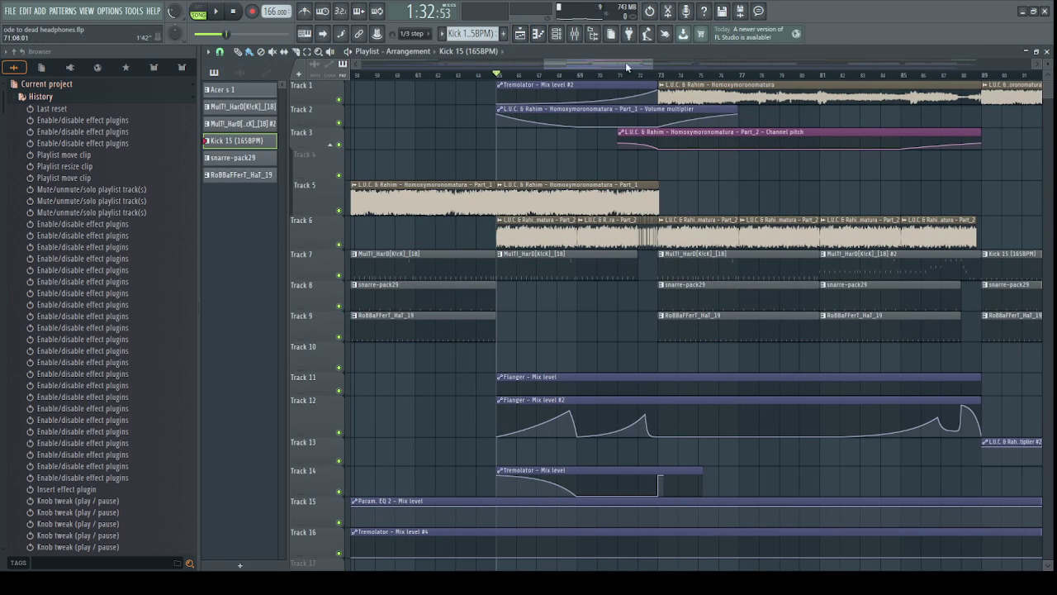
scroll(634, 96, "up", 2)
left_click_drag(622, 76, 821, 79)
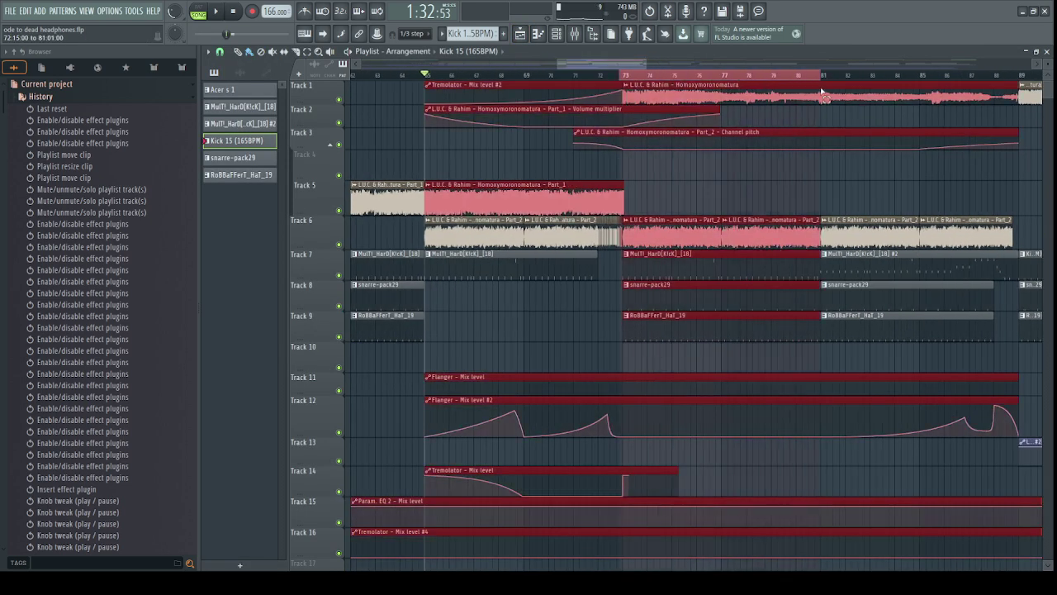
scroll(619, 76, "up", 3)
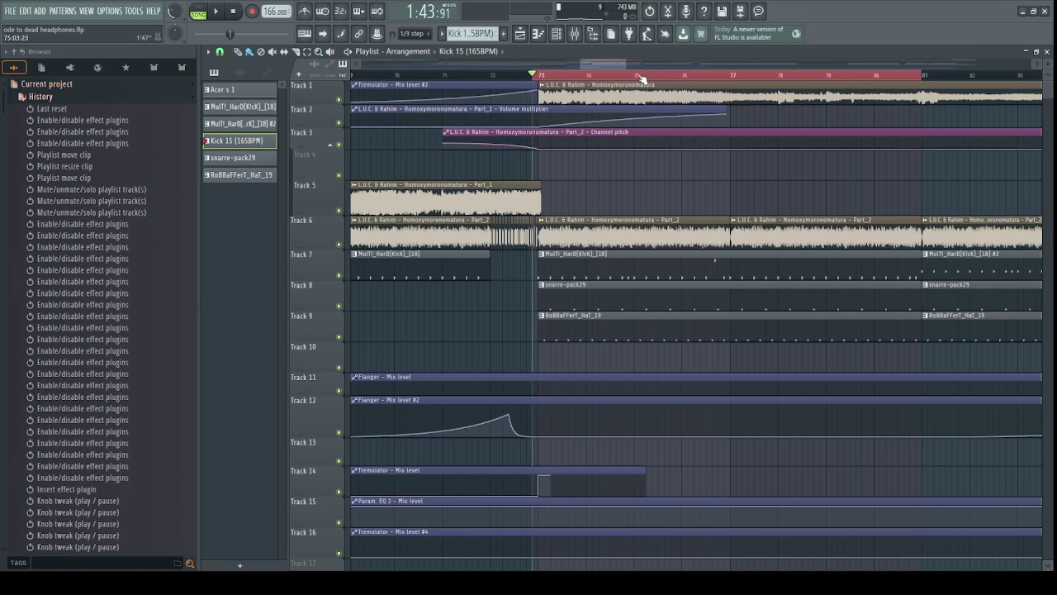
left_click(541, 76)
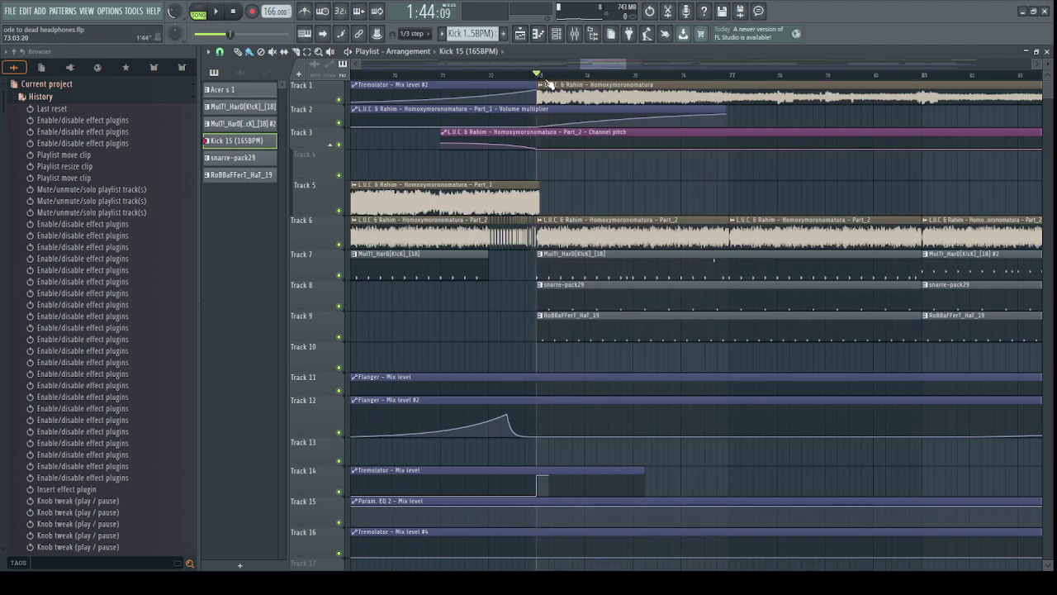
Solo playlist Tracks 1 and 2 and play from bar 73 to audition the sample with its volume multiplier automation.
left_click_drag(589, 65, 591, 65)
right_click(339, 123)
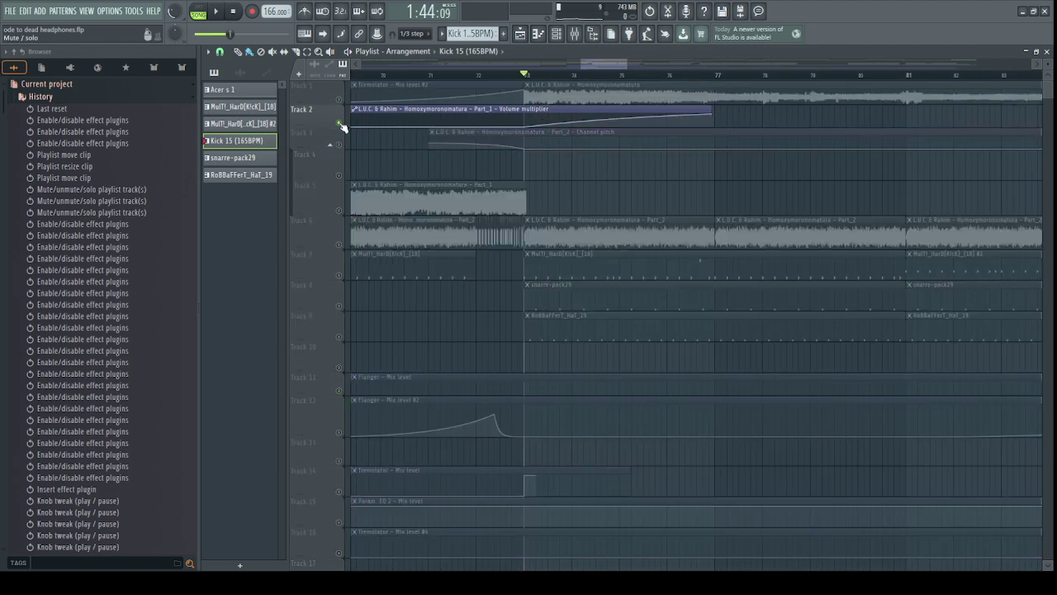
left_click(339, 99)
key("space")
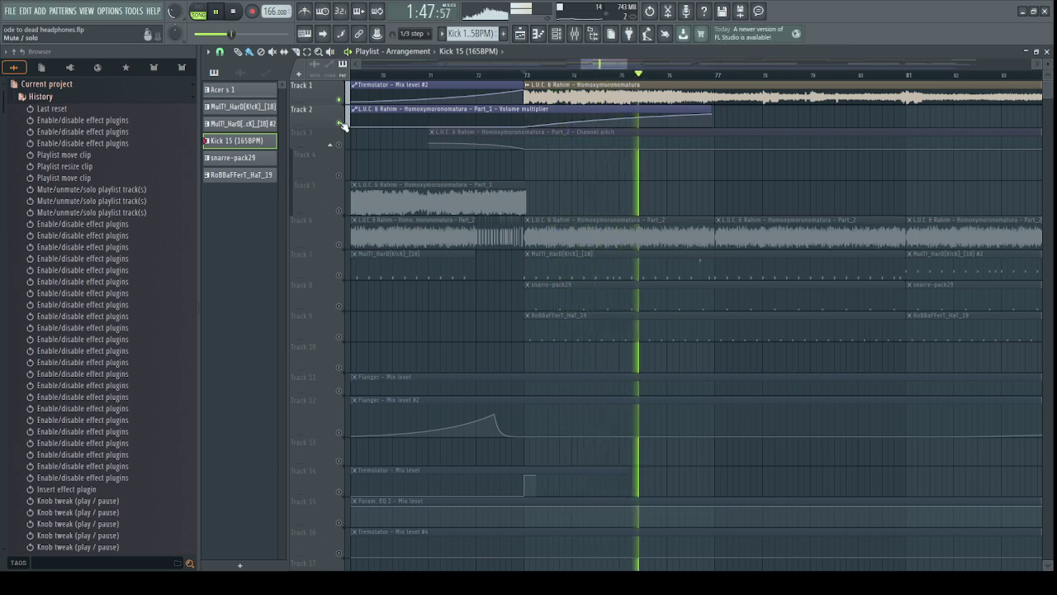
Play the full arrangement from bar 73 without the track solo, checking the mixer before returning to the playlist.
left_click(582, 34)
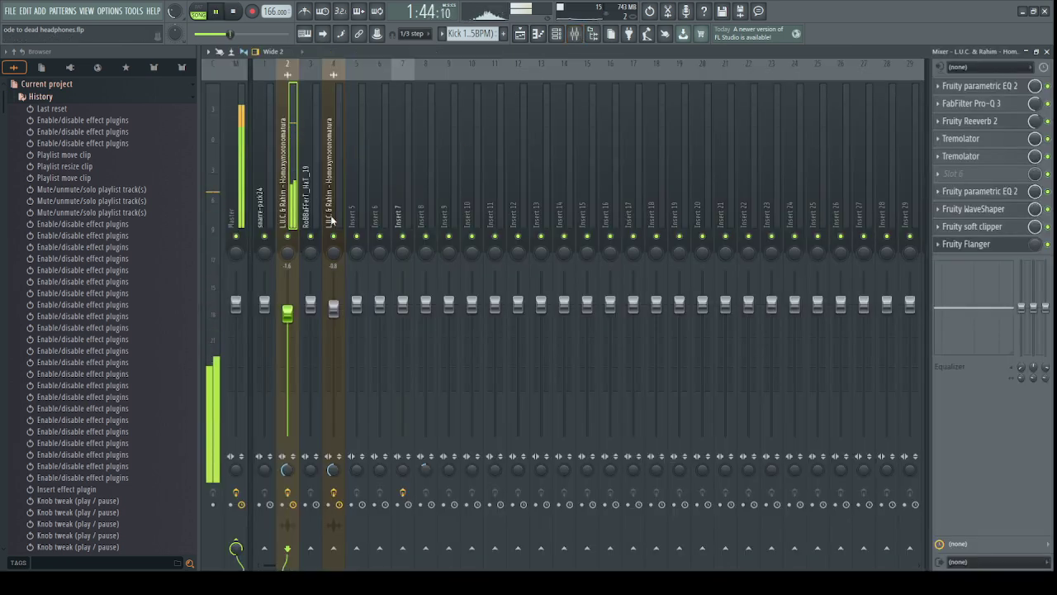
key("F9")
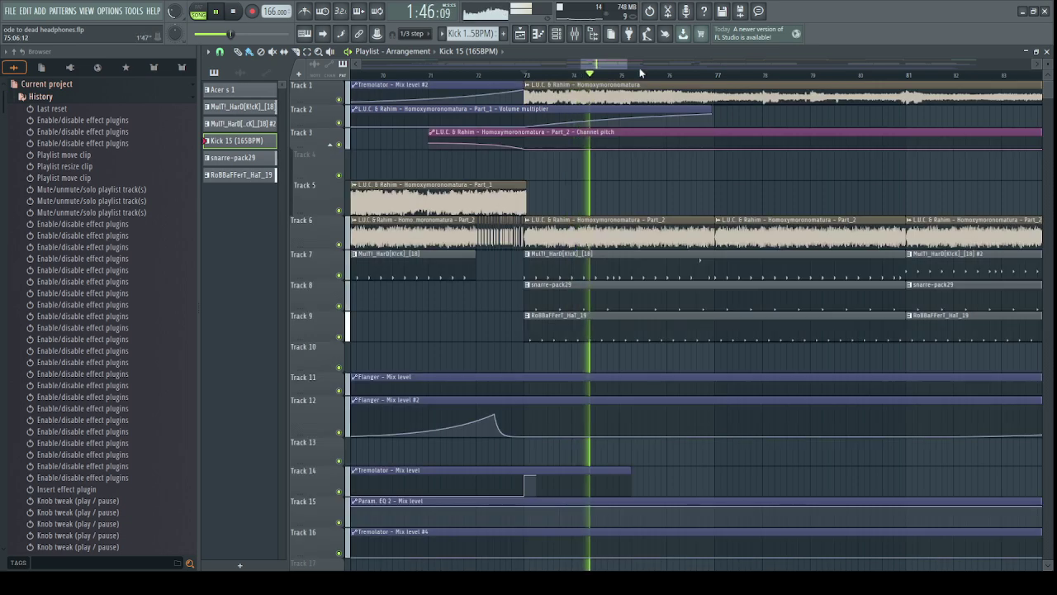
left_click_drag(628, 64, 642, 65)
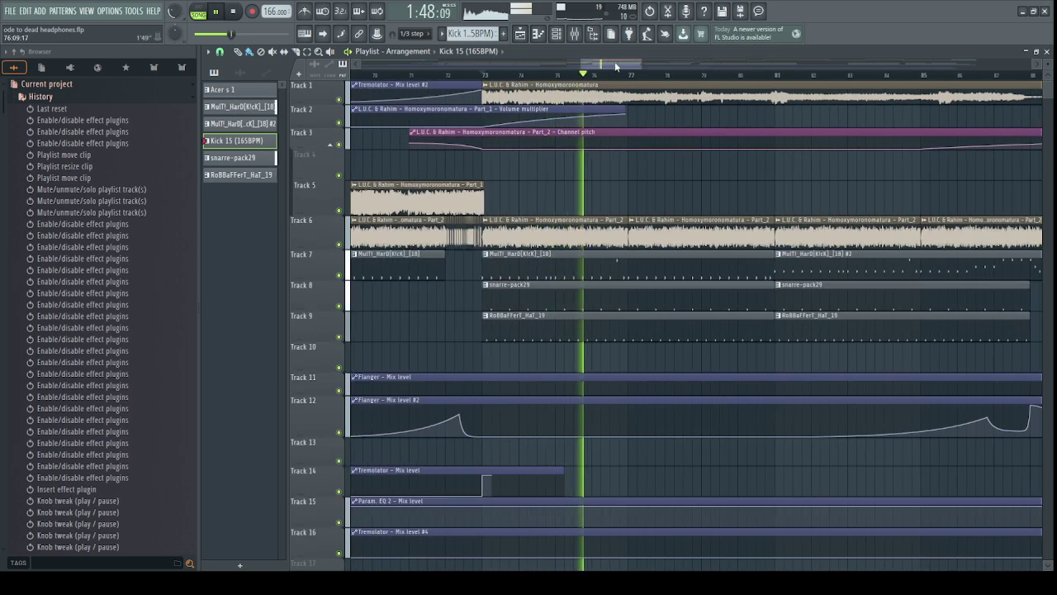
scroll(615, 66, "down", 2)
Play from around bar 69 through the transition at bar 73, checking the mixer levels before returning to the playlist.
left_click(430, 75)
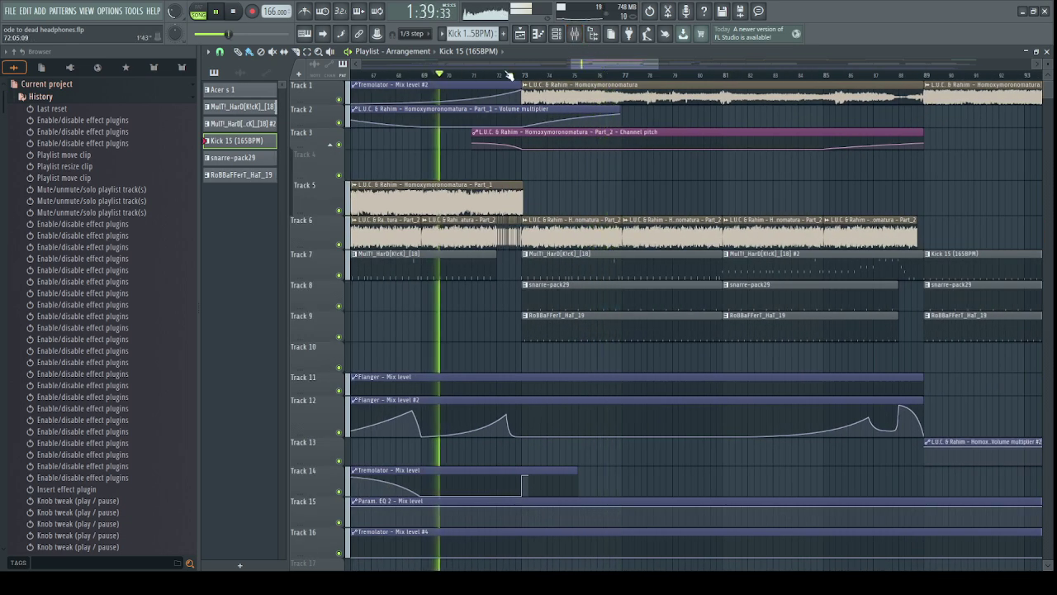
left_click(572, 35)
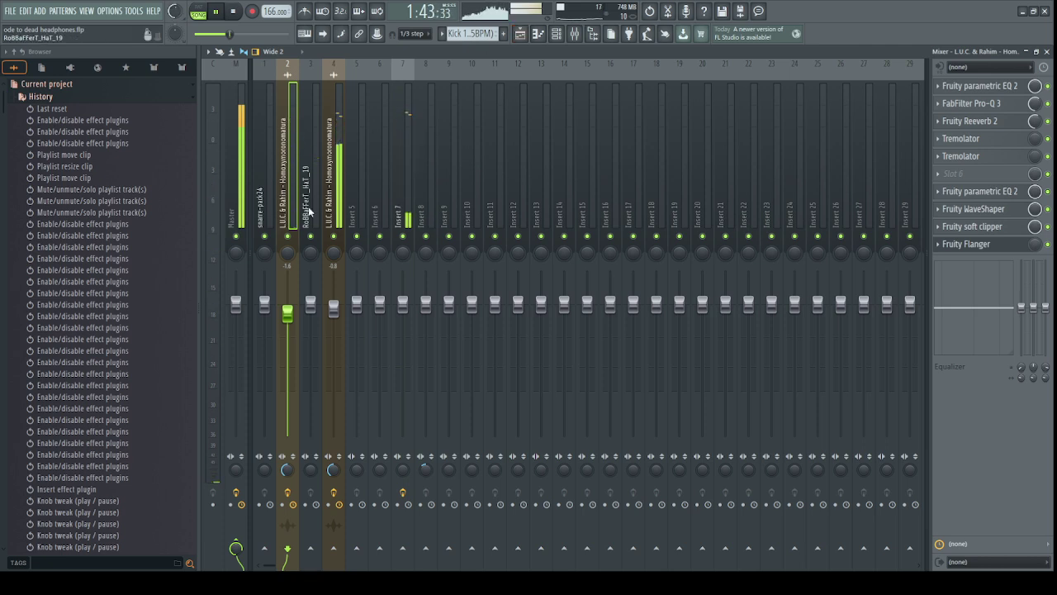
key("F9")
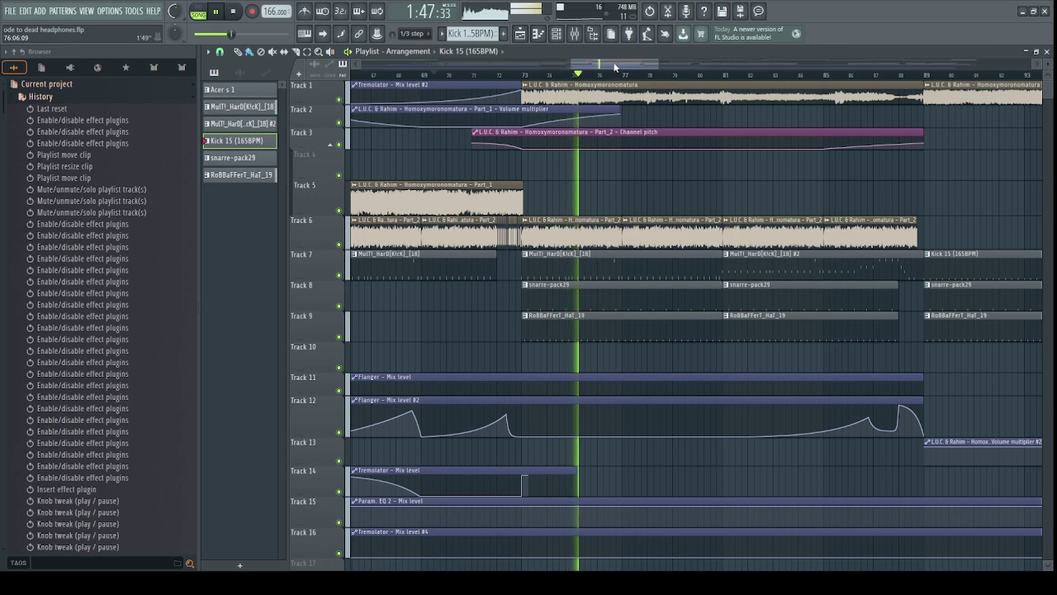
scroll(612, 63, "down", 2)
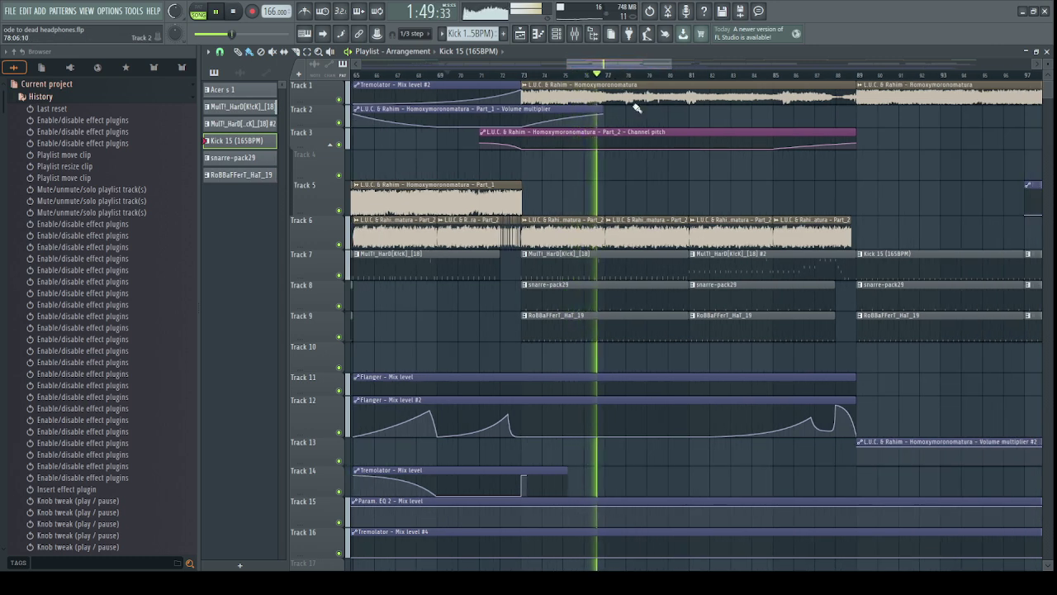
Follow the full arrangement's playback through bars 77 to 83, examining the sample clips and Flanger automation.
scroll(604, 79, "down", 4)
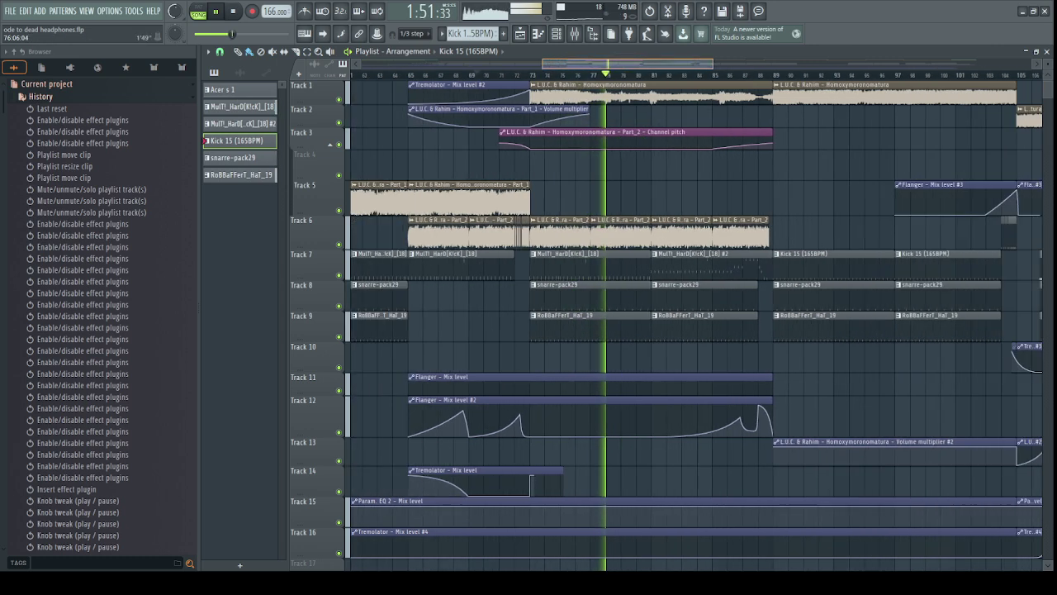
scroll(647, 70, "up", 4)
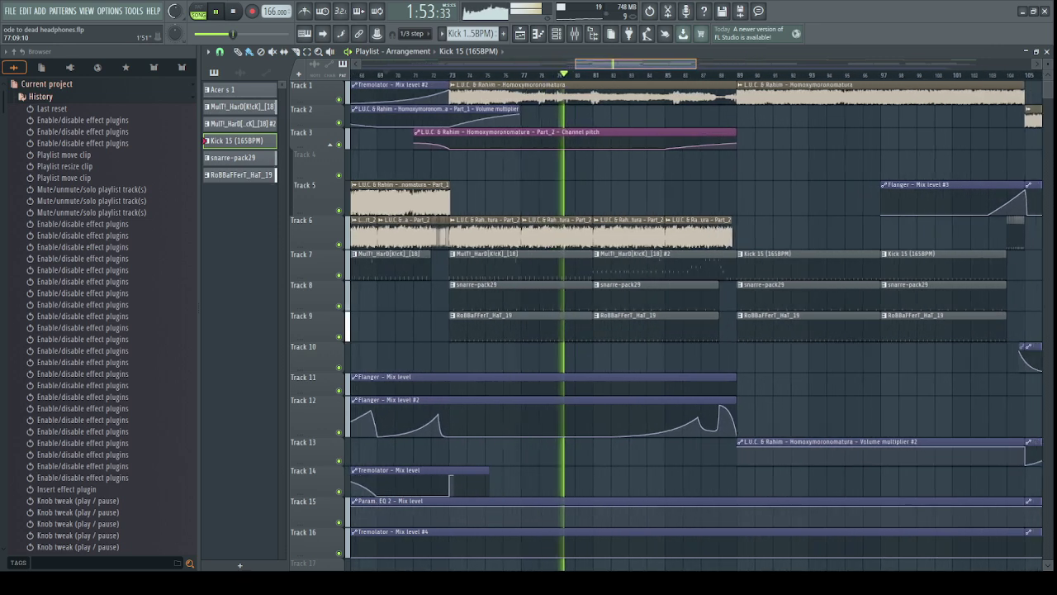
scroll(647, 70, "down", 3)
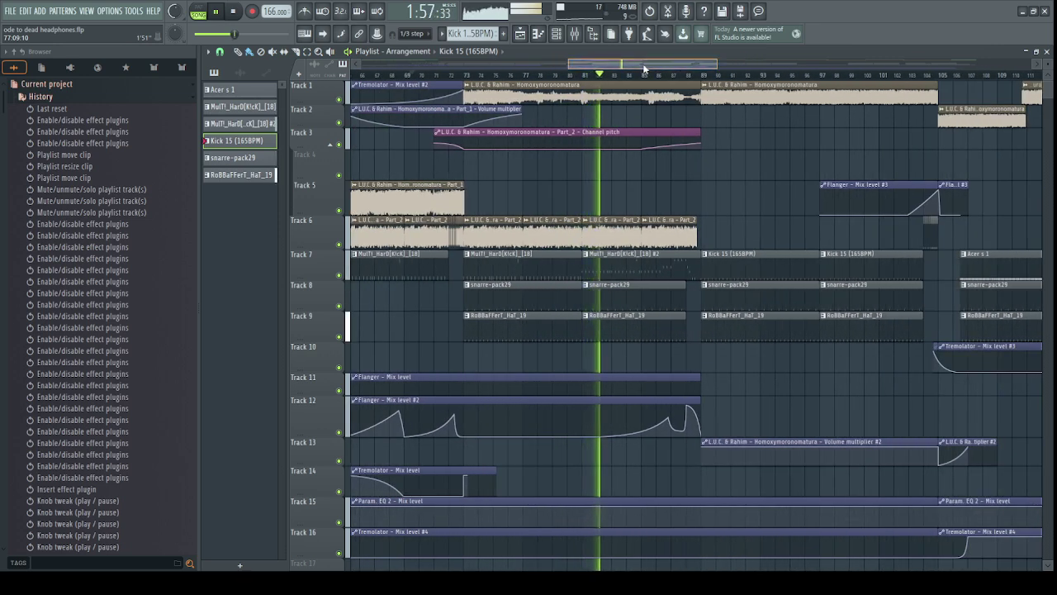
scroll(647, 70, "up", 1)
scroll(646, 70, "up", 1)
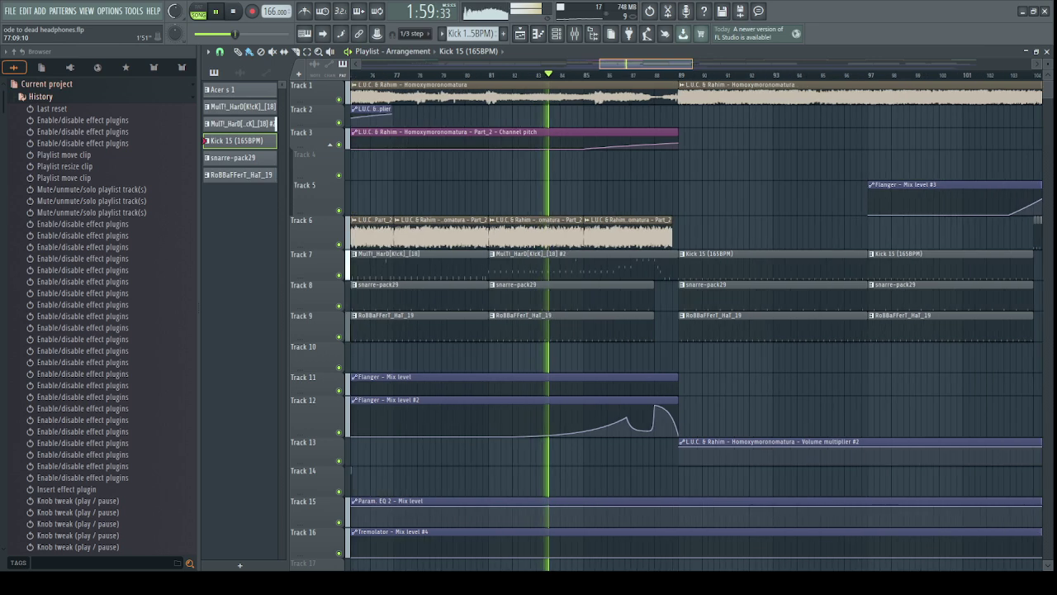
Mute mixer Inserts 3, 7 and 8 during playback to audition the sample, and return to the playlist.
left_click(577, 36)
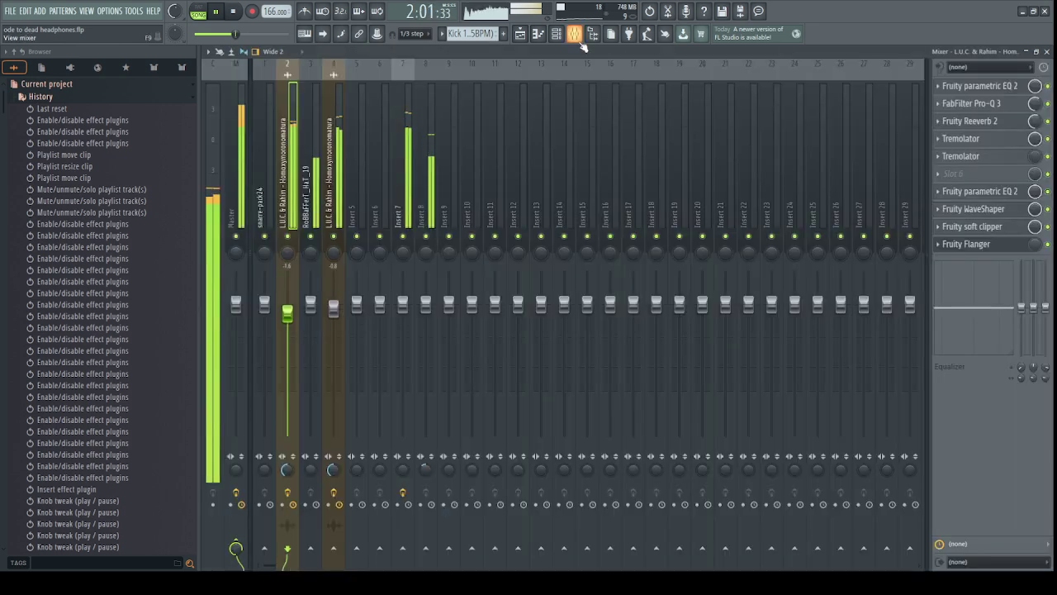
left_click(401, 221)
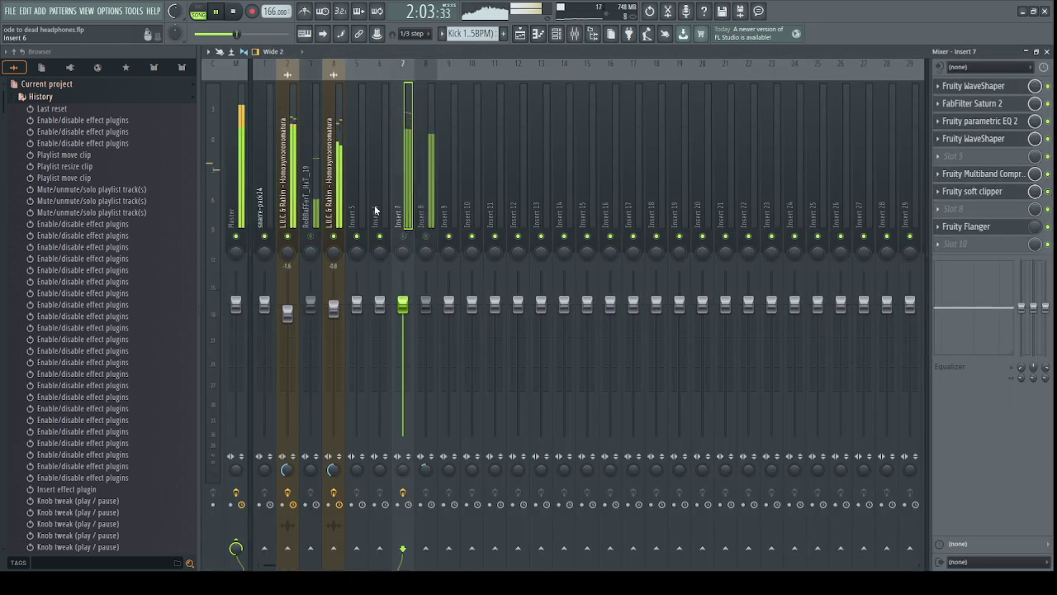
left_click(523, 33)
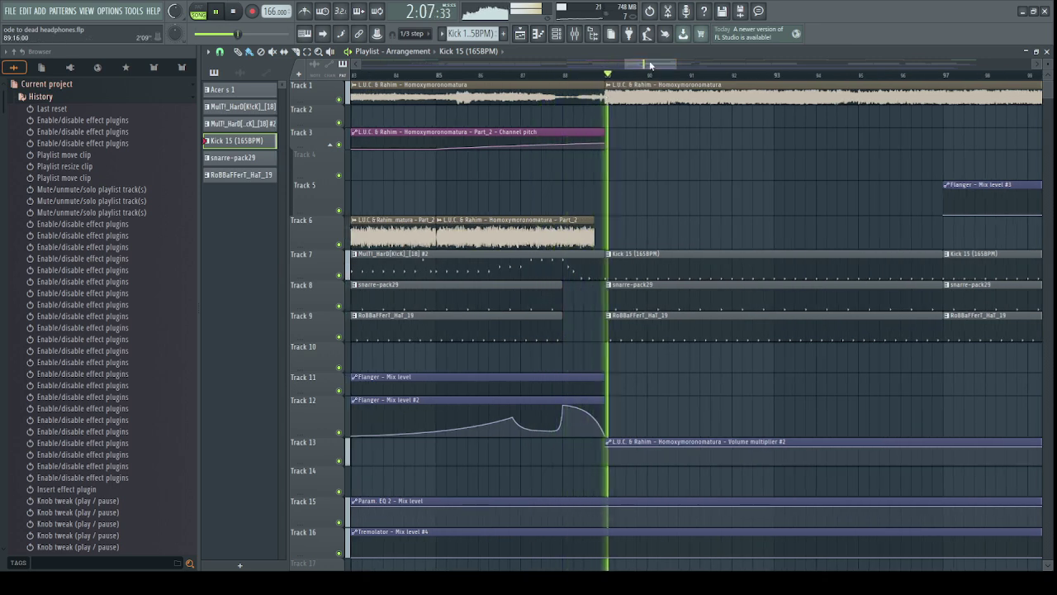
Audition the arrangement from bar 89, skipping ahead to around bar 101 to hear the transition at bar 105.
scroll(649, 64, "down", 4)
scroll(649, 65, "down", 2)
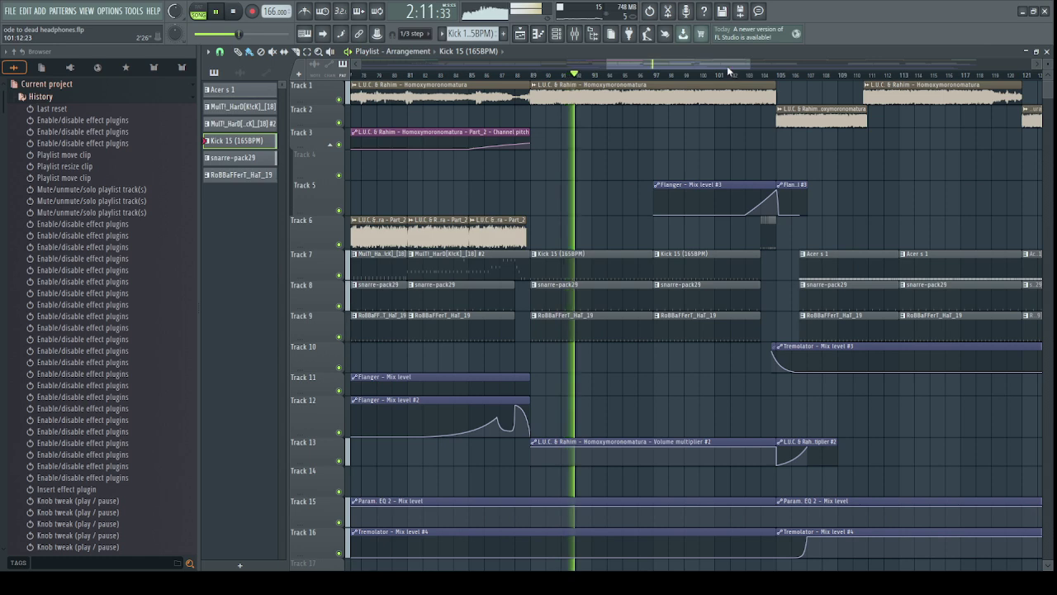
scroll(729, 73, "up", 2)
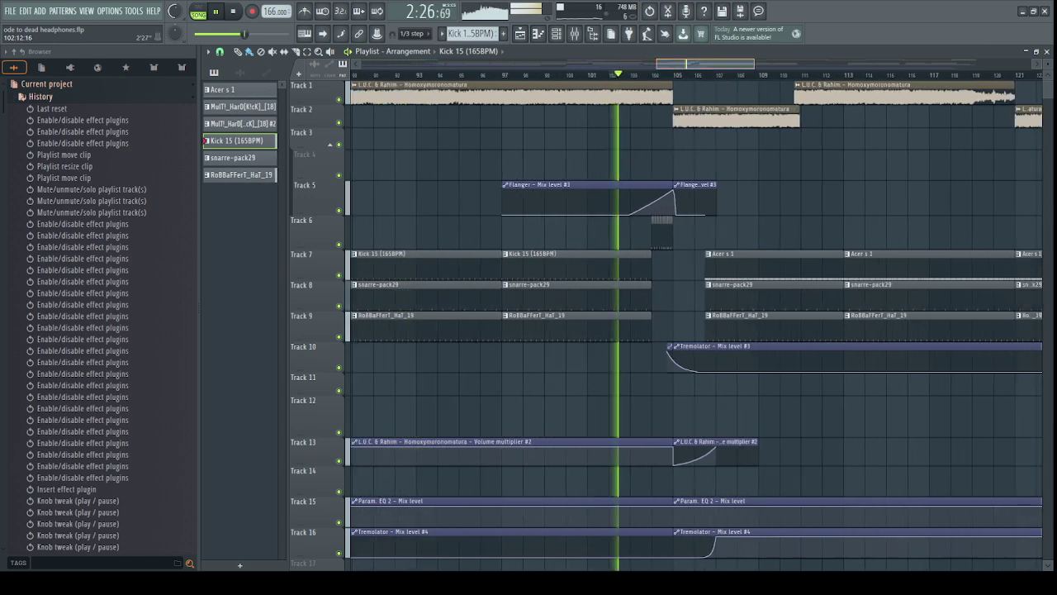
scroll(576, 83, "right", 2)
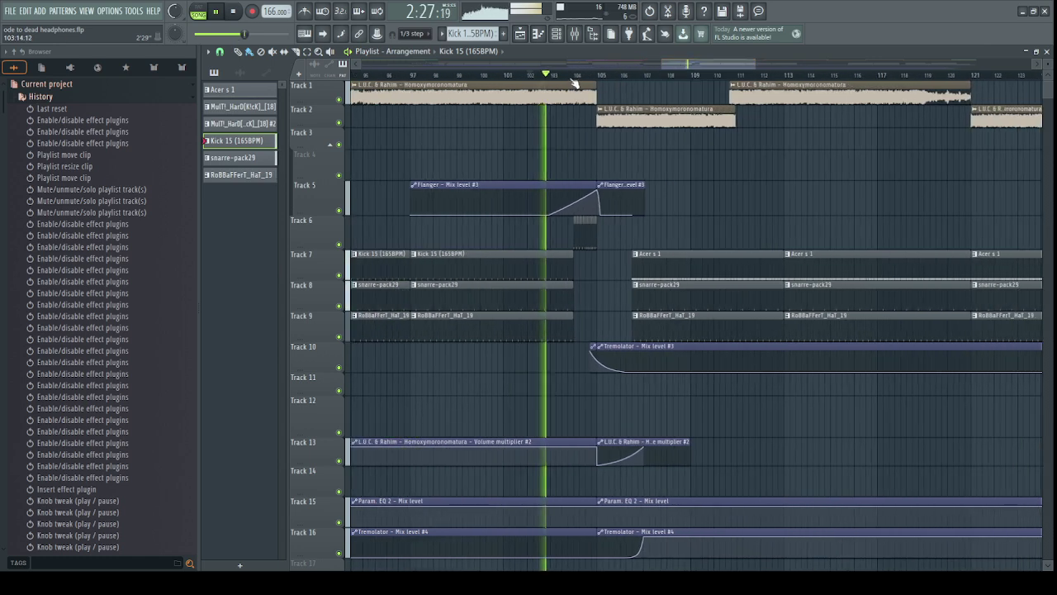
scroll(673, 64, "up", 2)
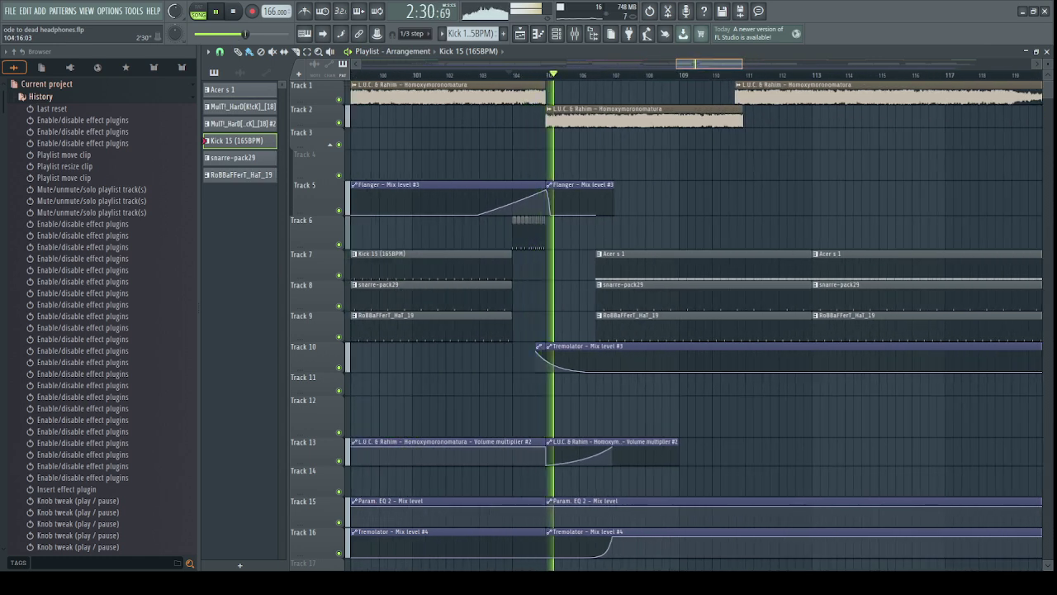
Stop playback and select the Tremolator - Mix level #3 automation clips on Track 10 around bar 105.
key("space")
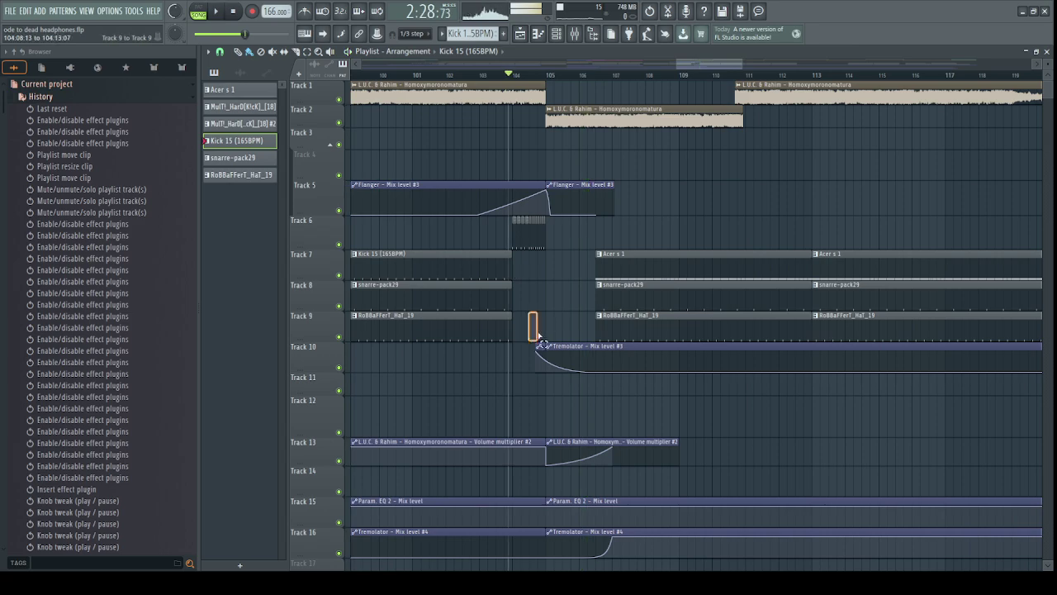
left_click_drag(527, 312, 577, 374)
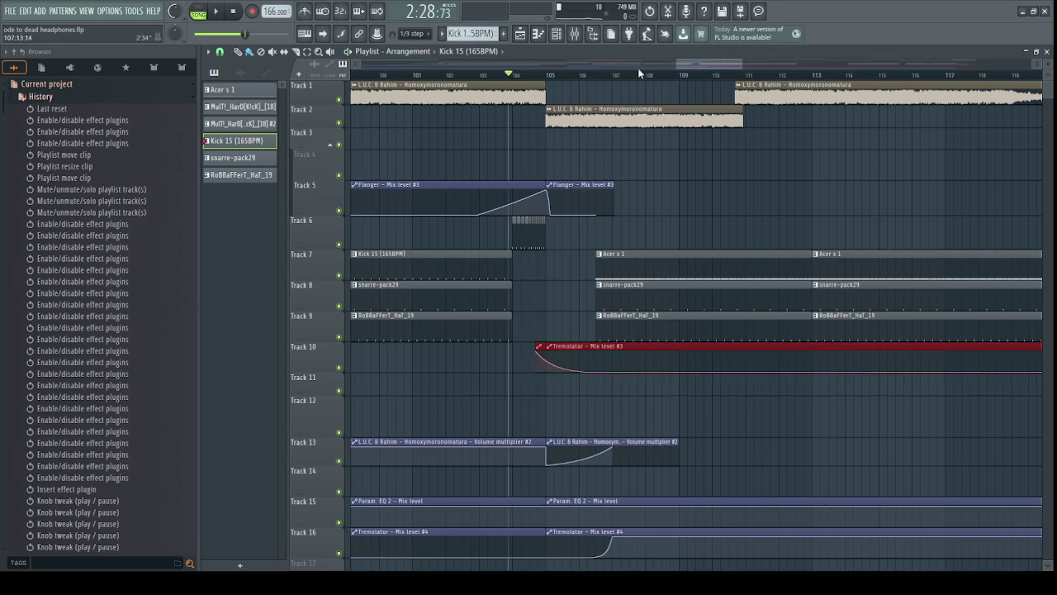
mouse_move(714, 64)
left_mouse_down()
mouse_move(626, 67)
mouse_move(730, 64)
left_mouse_up()
scroll(588, 64, "up", 3)
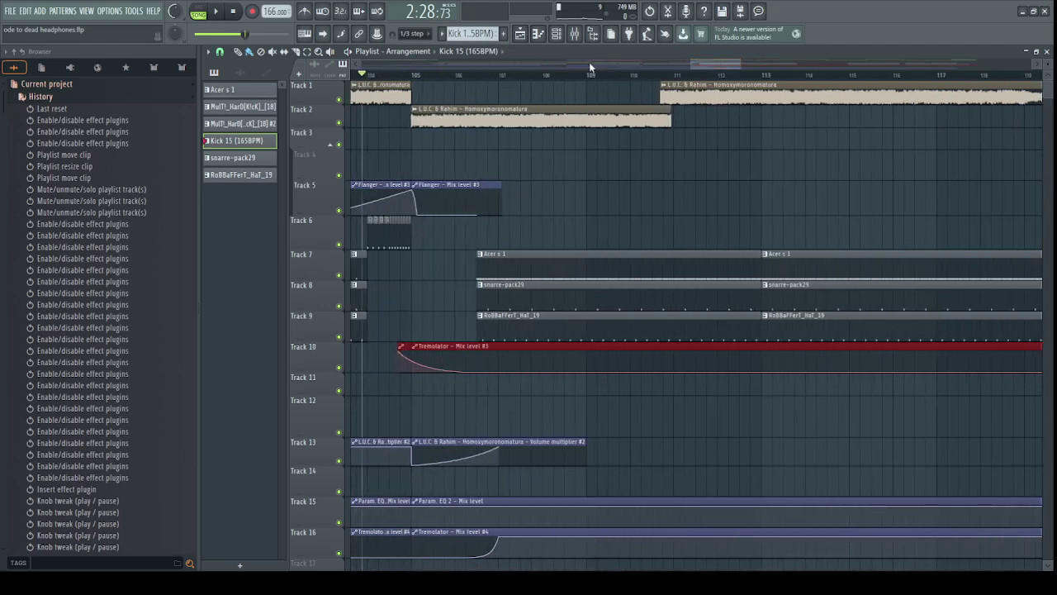
scroll(546, 71, "left", 2)
Play from around bar 103 through the transition at bar 105, stop, and check the mixer before returning to the playlist.
key("space")
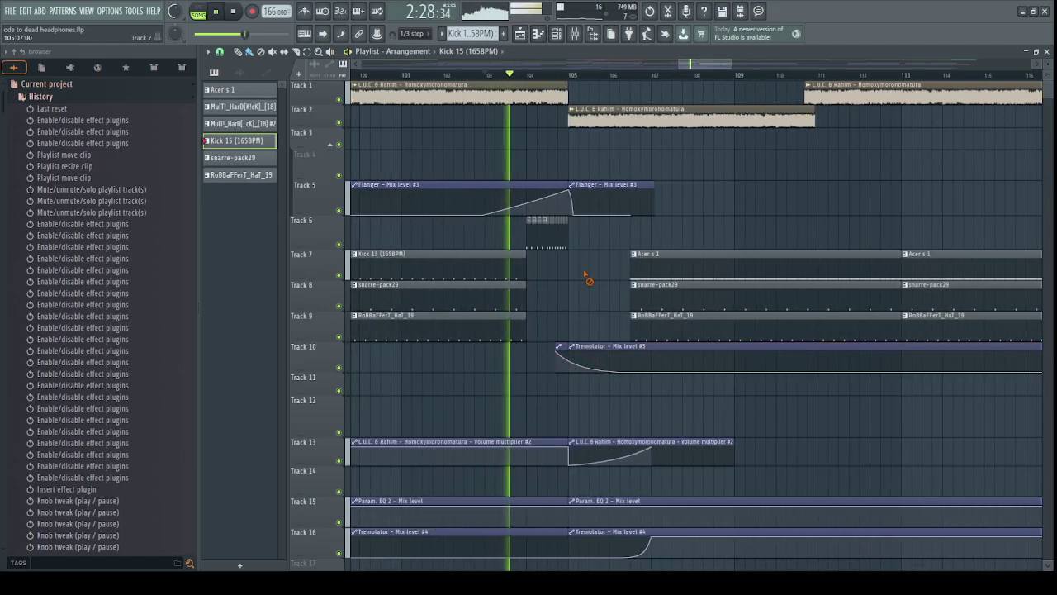
scroll(661, 314, "up", 2)
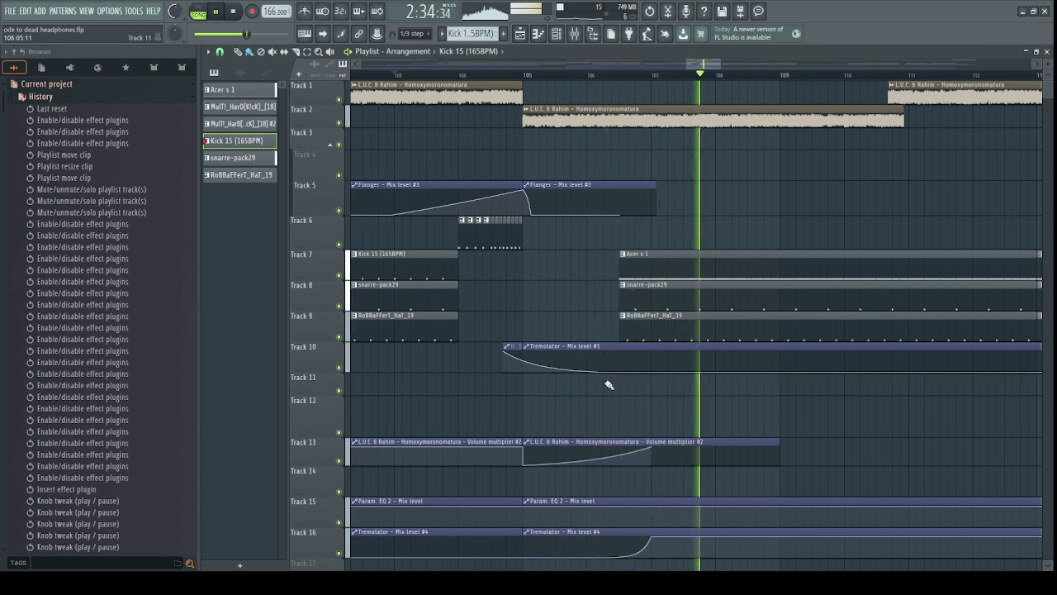
key("space")
left_click_drag(651, 568, 674, 539)
right_click(590, 266)
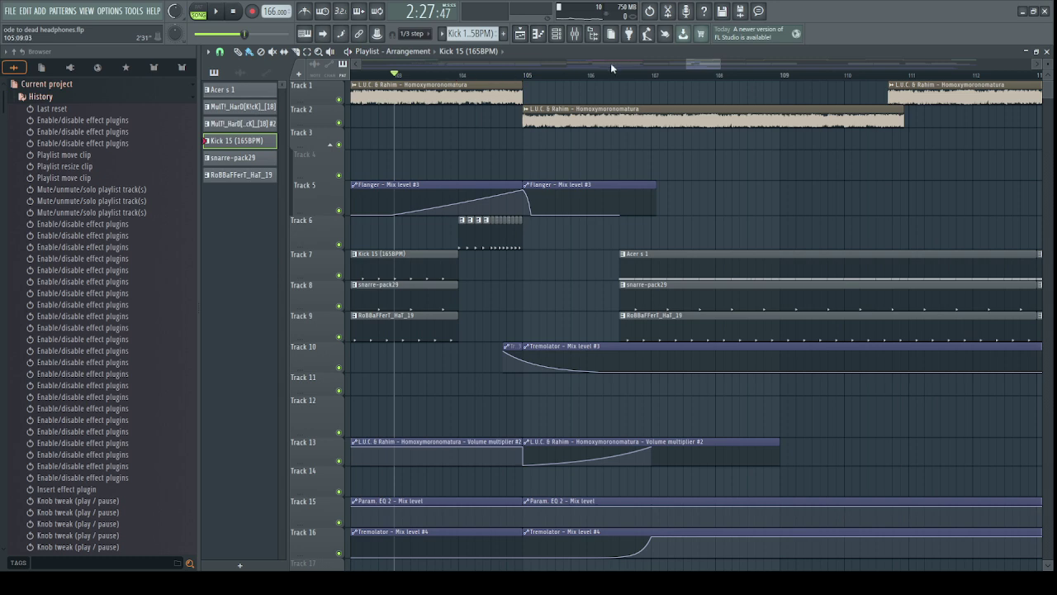
left_click(575, 35)
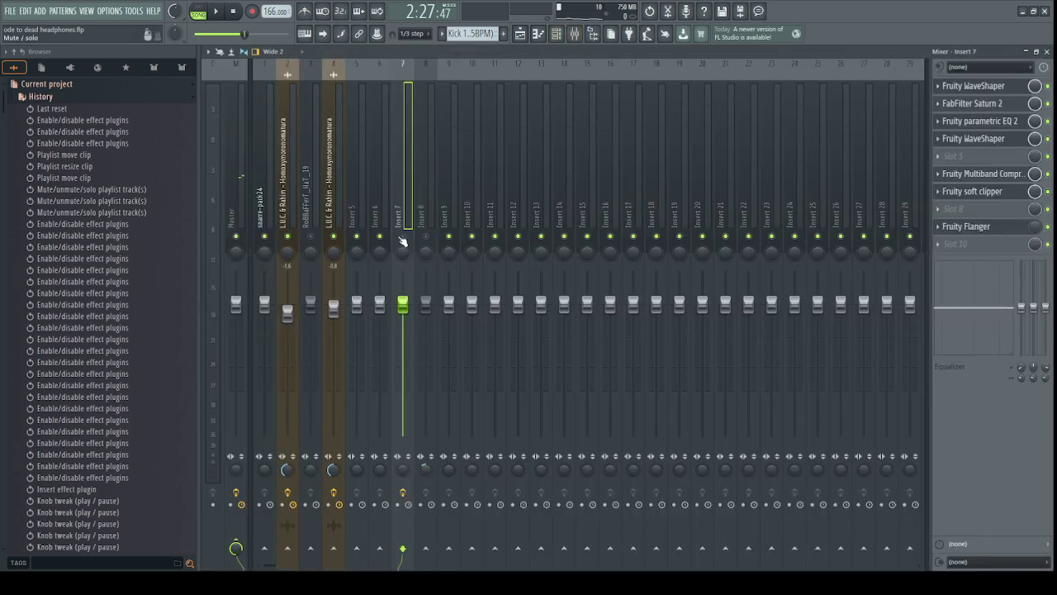
key("F5")
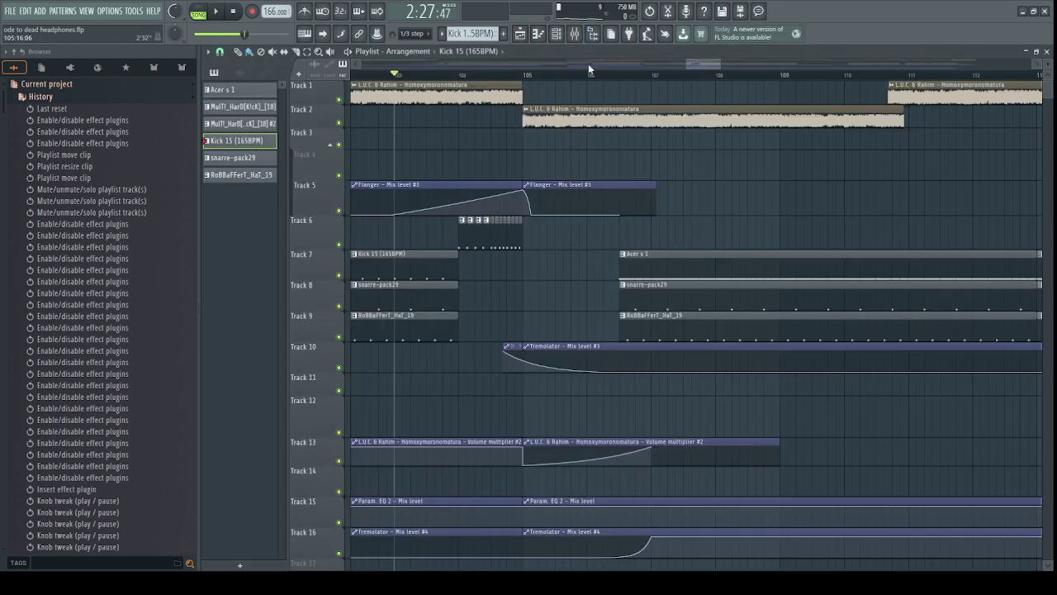
Play from bar 97, briefly soloing playlist Track 7 to audition the kick before restoring the full arrangement.
scroll(525, 73, "down", 2)
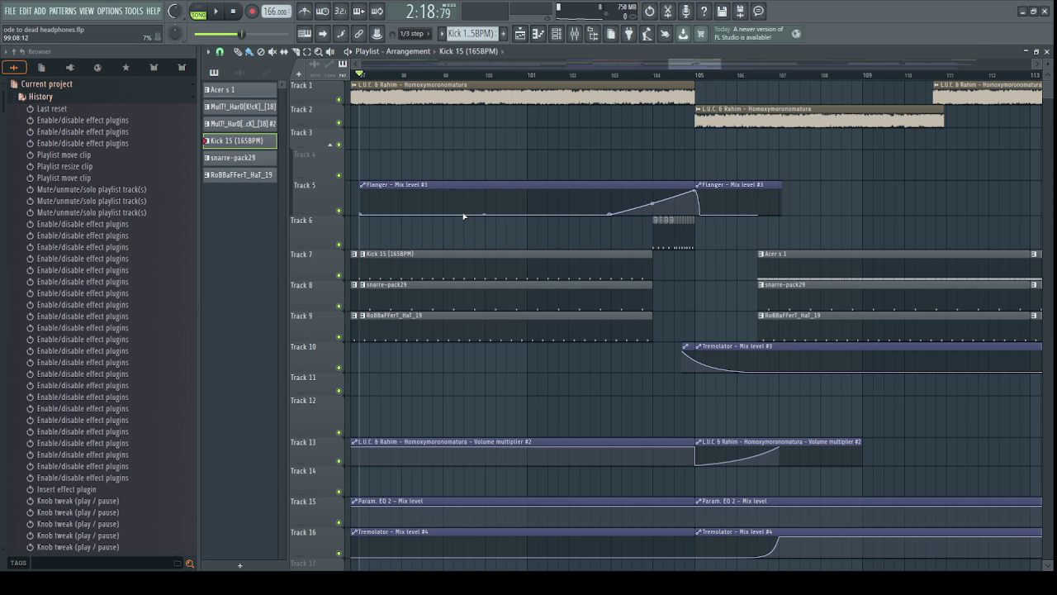
key("space")
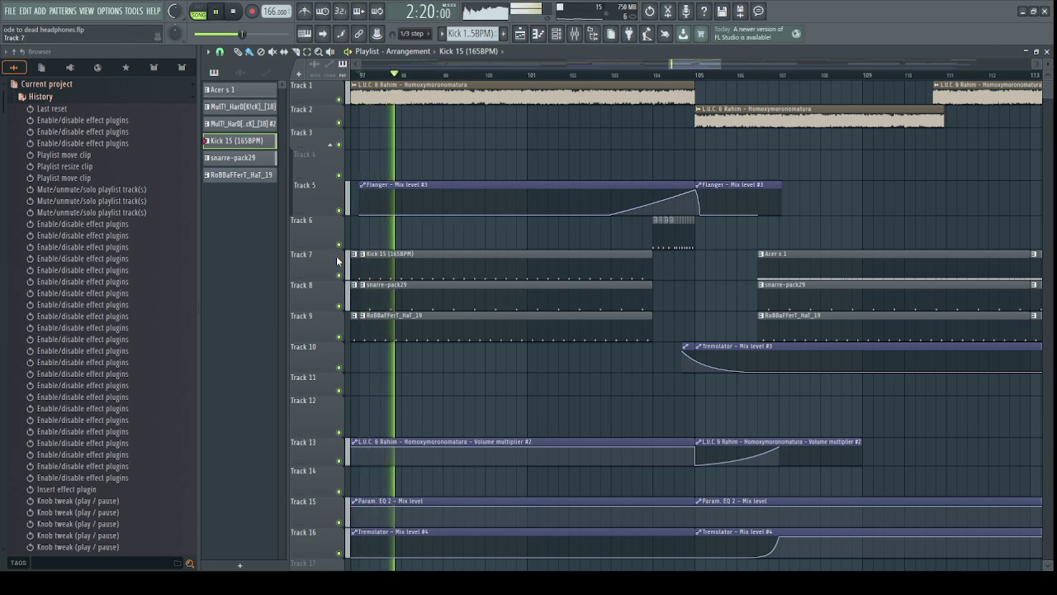
right_click(342, 275)
right_click(342, 275)
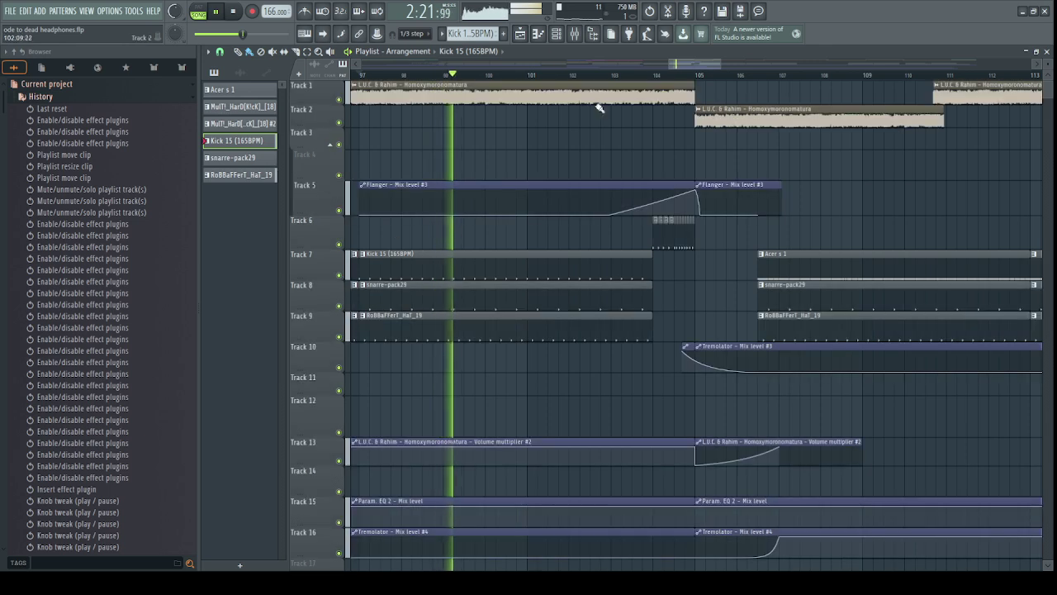
left_click_drag(676, 64, 679, 65)
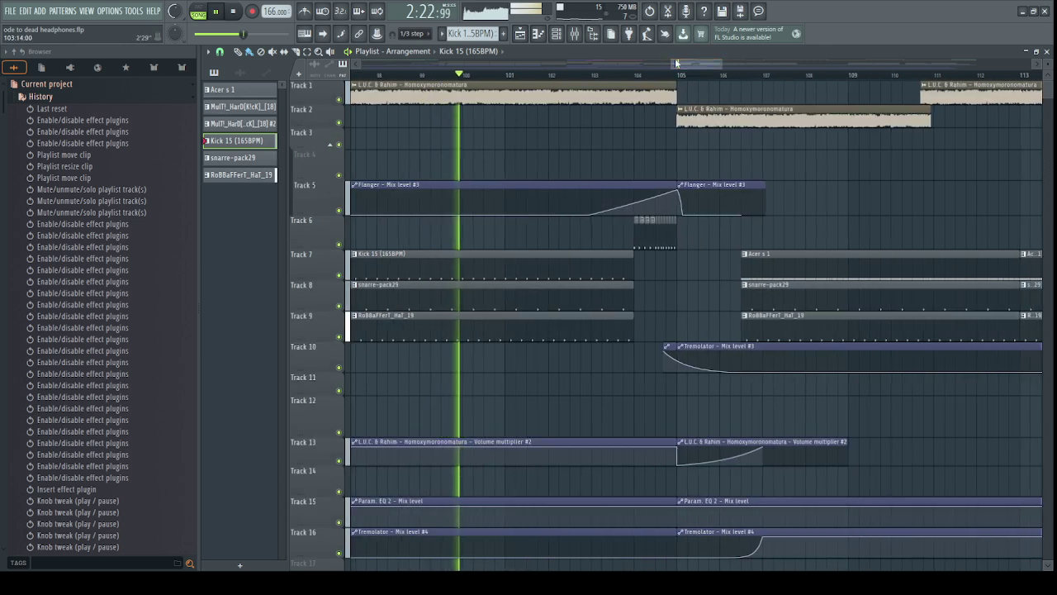
Mute playlist Tracks 1 and 2 to audition the drums without the sample, and unmute both tracks.
left_click(338, 99)
left_click(339, 122)
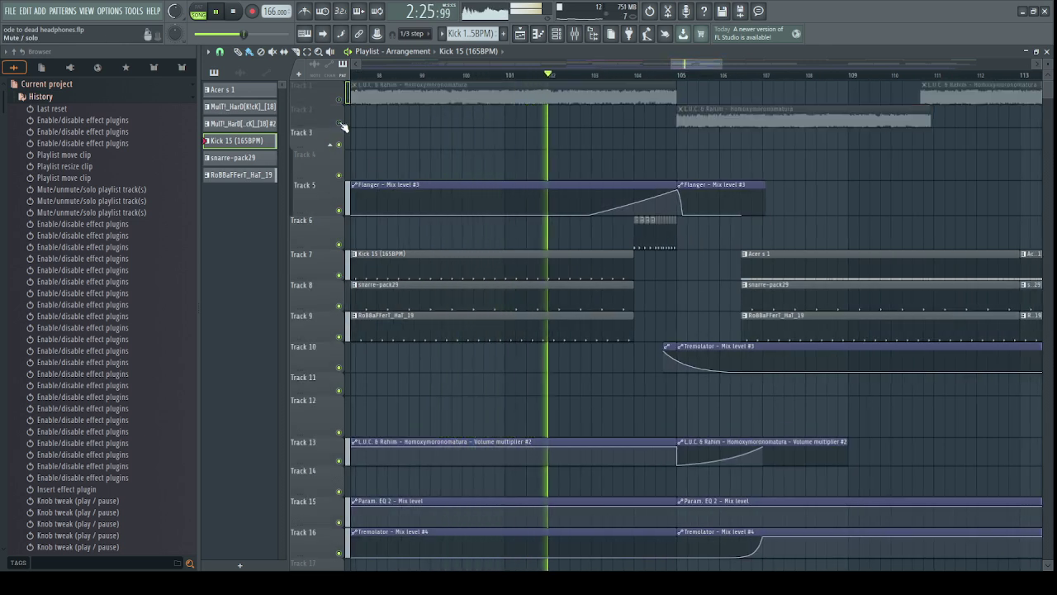
left_click(338, 122)
left_click(338, 99)
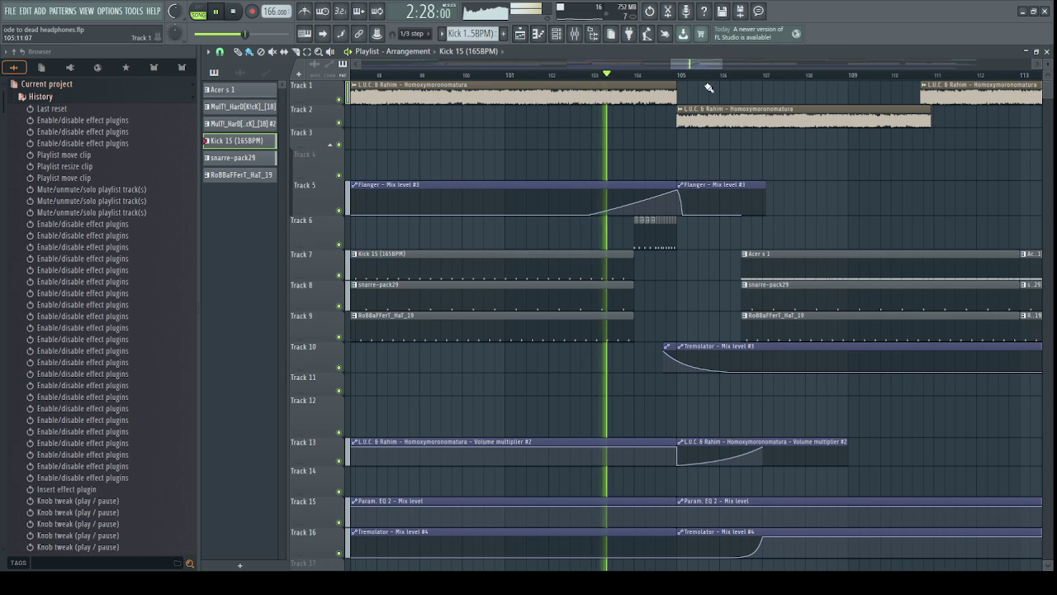
Follow the full playback through bars 105 to 110, examining the Flanger, Tremolator and volume multiplier automation.
left_click_drag(672, 64, 717, 63)
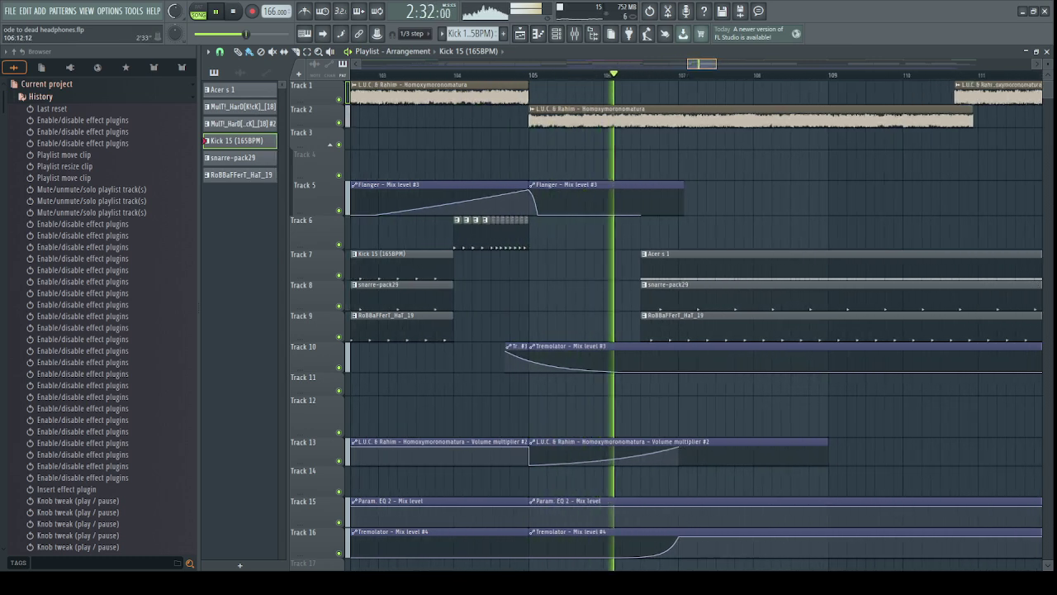
scroll(694, 322, "down", 2)
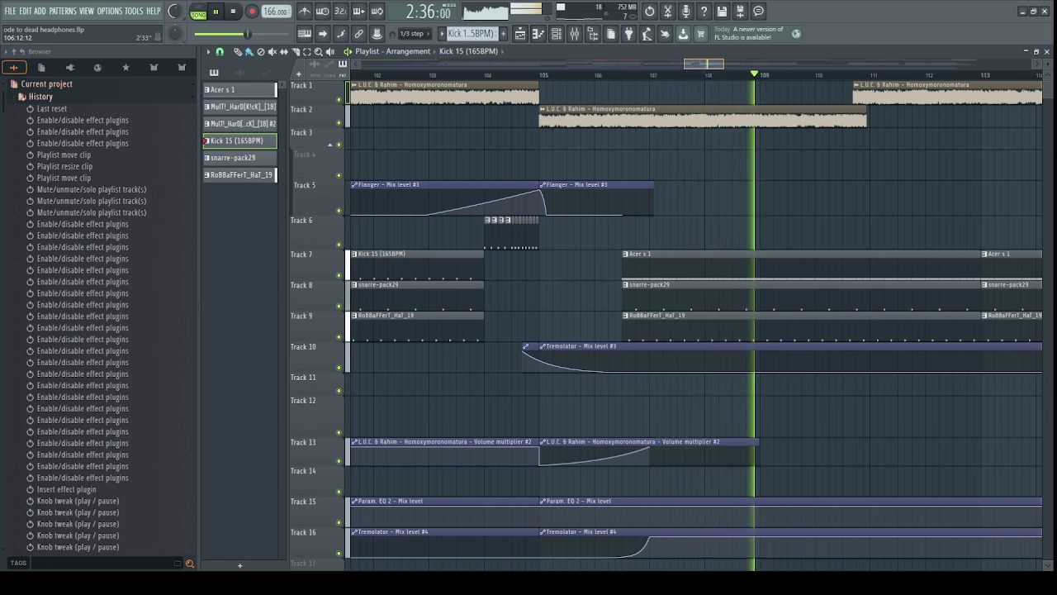
scroll(693, 322, "down", 1)
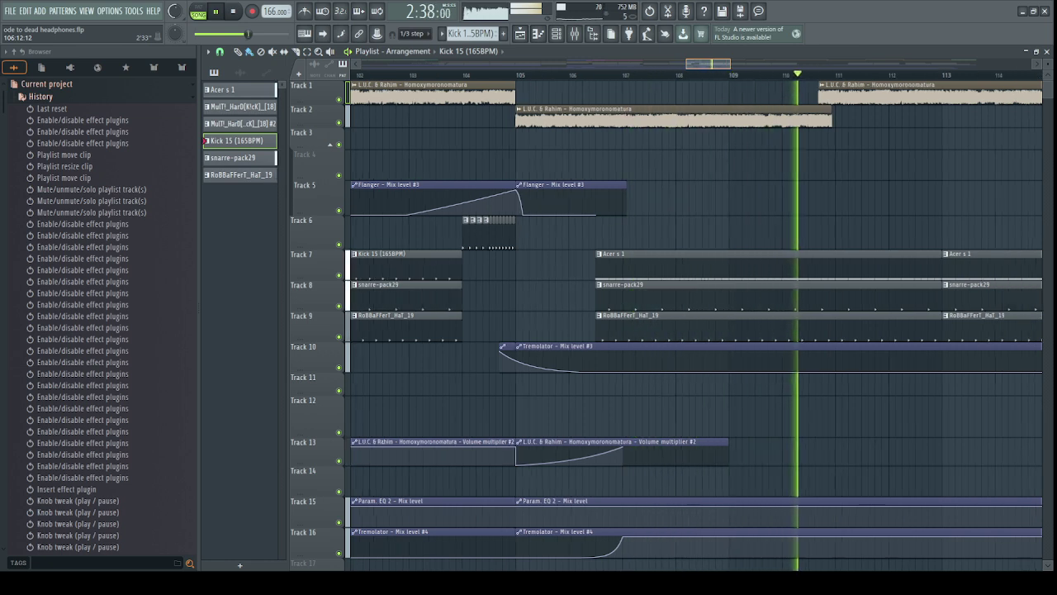
scroll(621, 322, "down", 1)
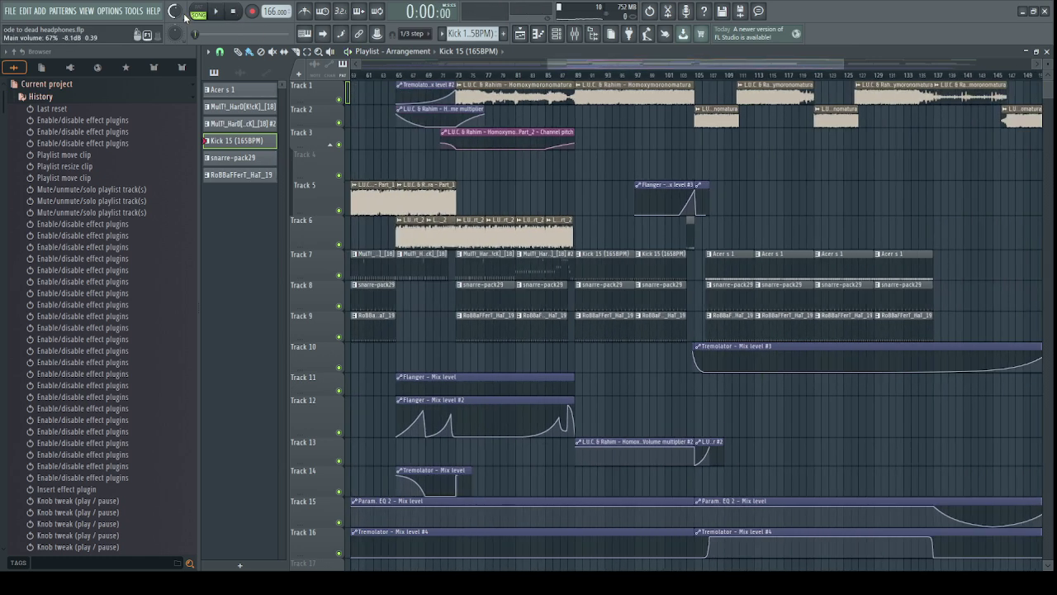
Open the Acer s 1 pattern from Track 7 in the piano roll and play it to audition its C5 notes.
left_click_drag(547, 65, 455, 60)
double_click(530, 259)
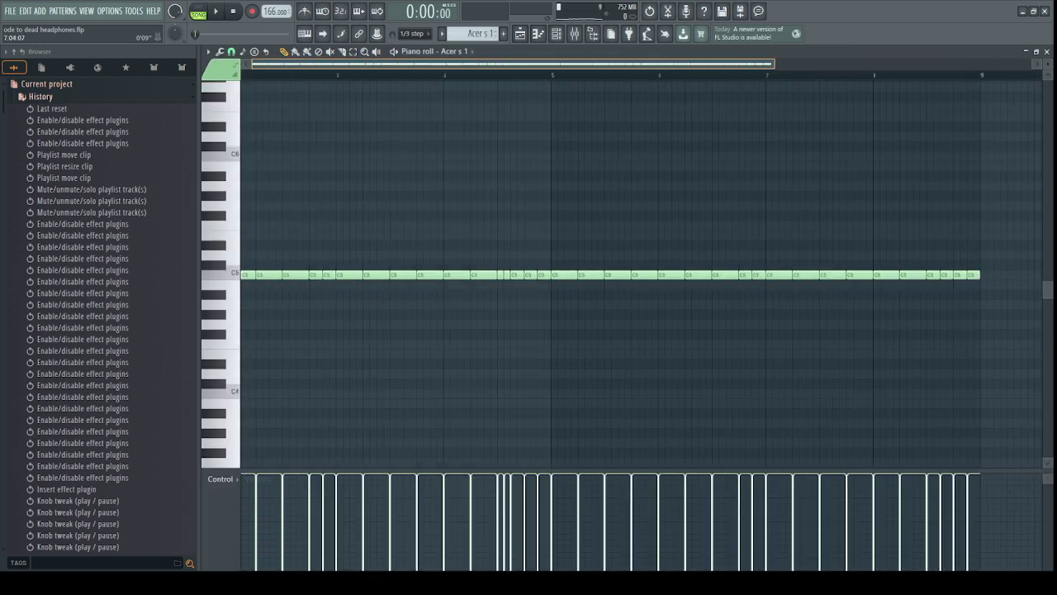
left_click(216, 12)
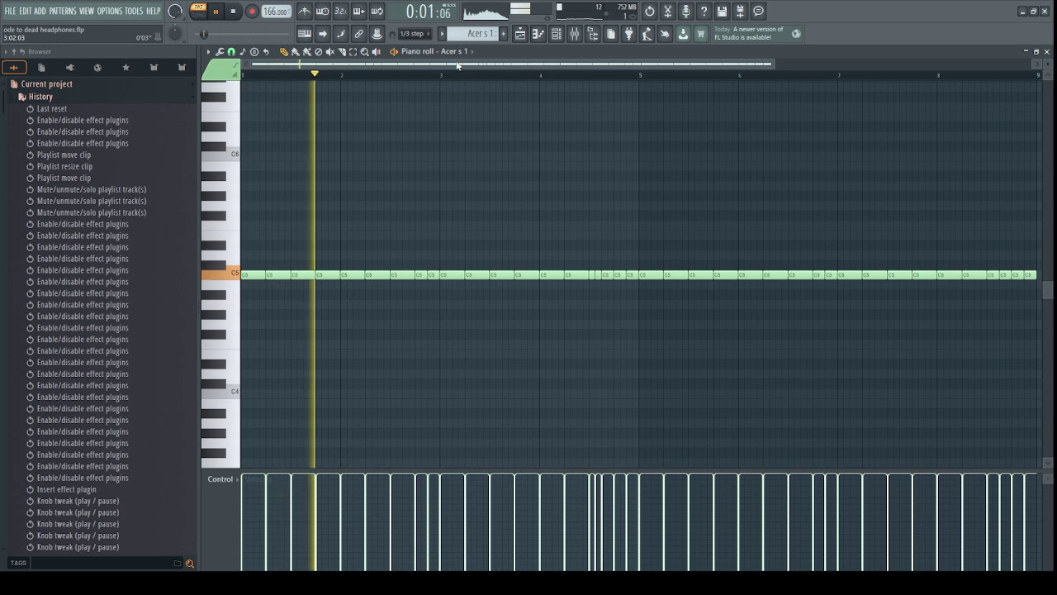
scroll(474, 76, "down", 1)
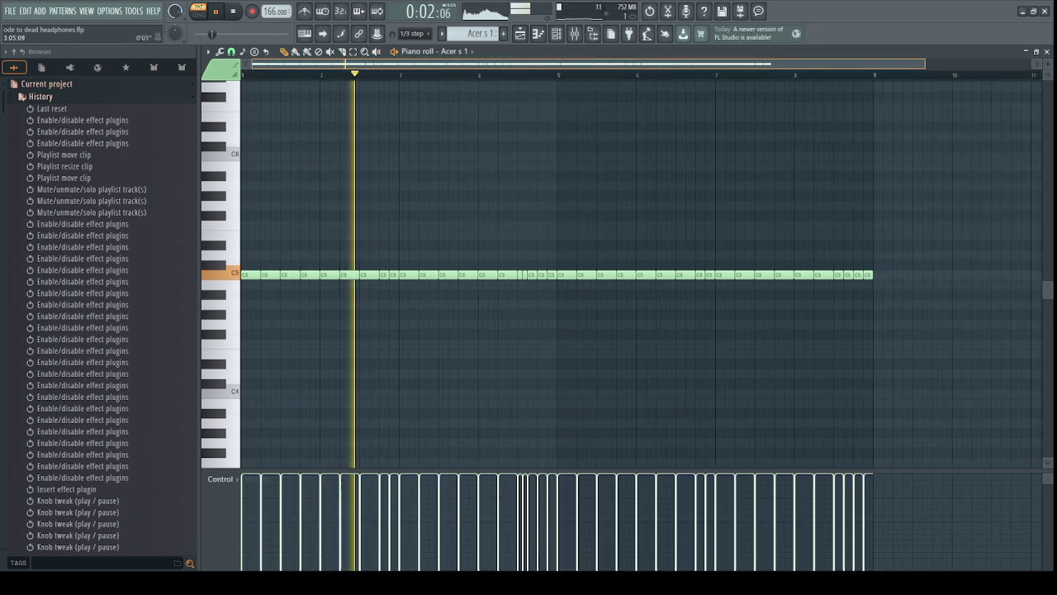
Return to the playlist, mute Tracks 5, 8 and 9, and play the song from bar 33.
left_click(519, 34)
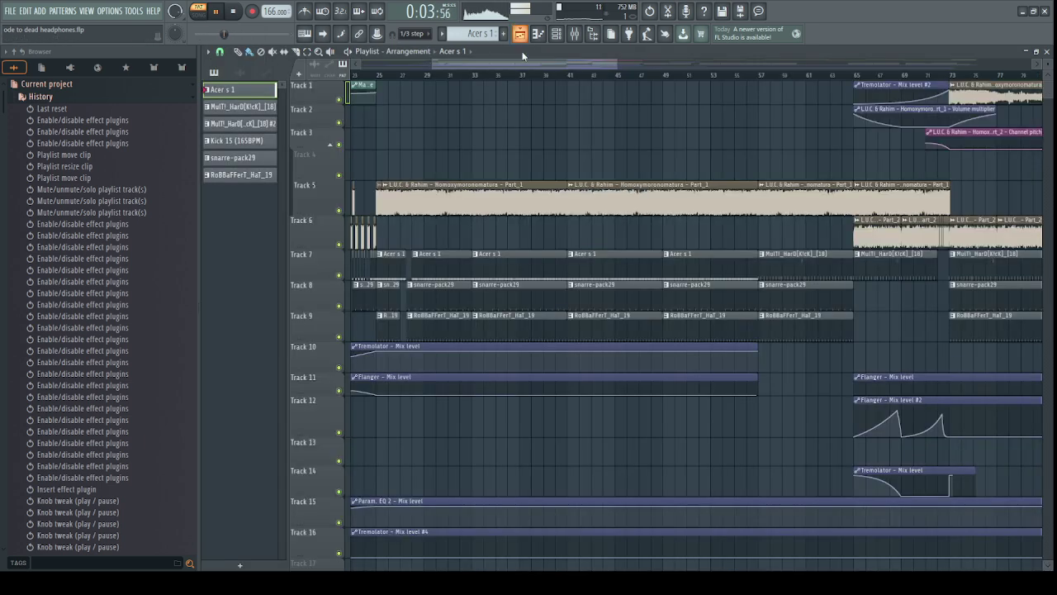
left_click(340, 211)
left_click(338, 305)
left_click(338, 336)
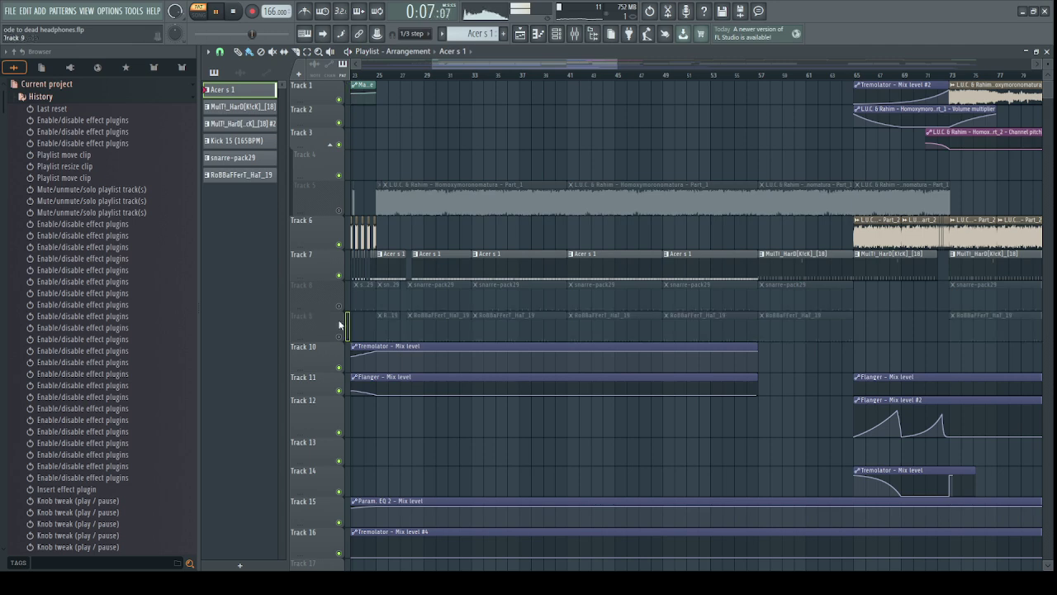
left_click(476, 73)
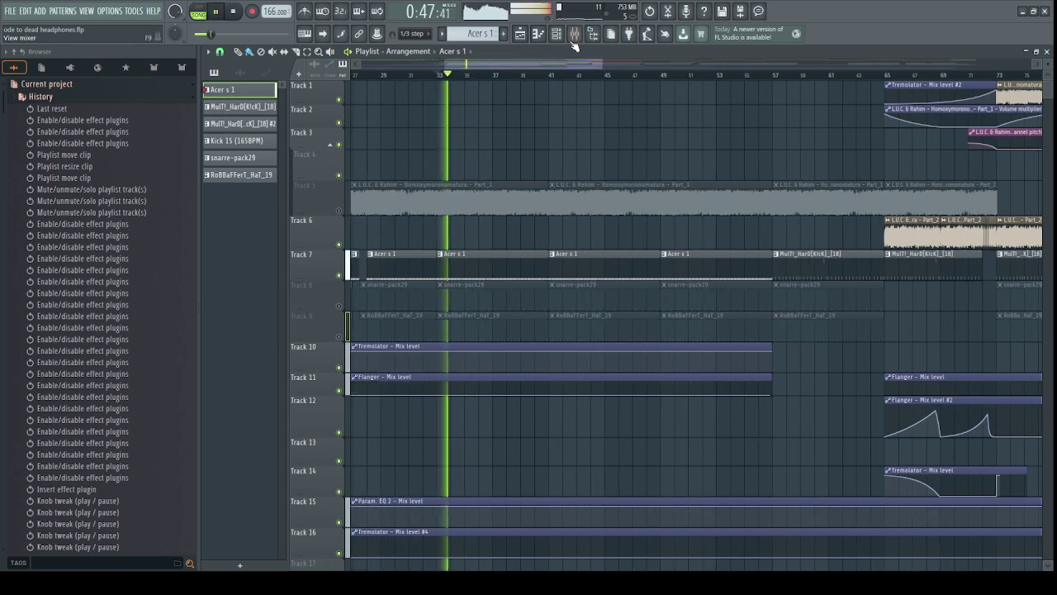
Stop playback, open the mixer, and examine the EQ curve of the first Fruity parametric EQ 2 on the Master track.
left_click(574, 33)
key("space")
left_click(983, 103)
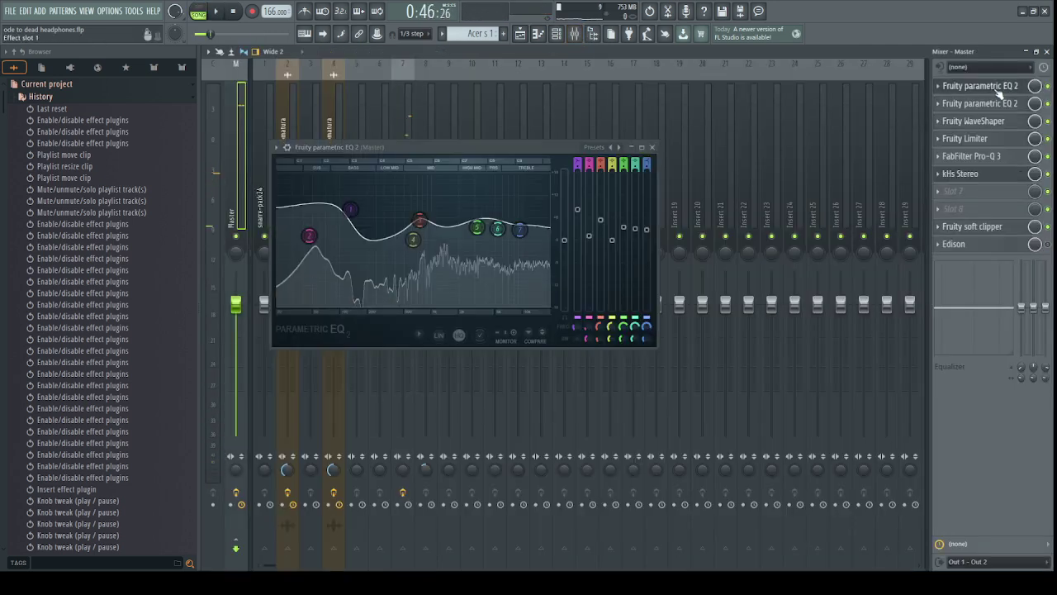
left_click_drag(312, 236, 354, 216)
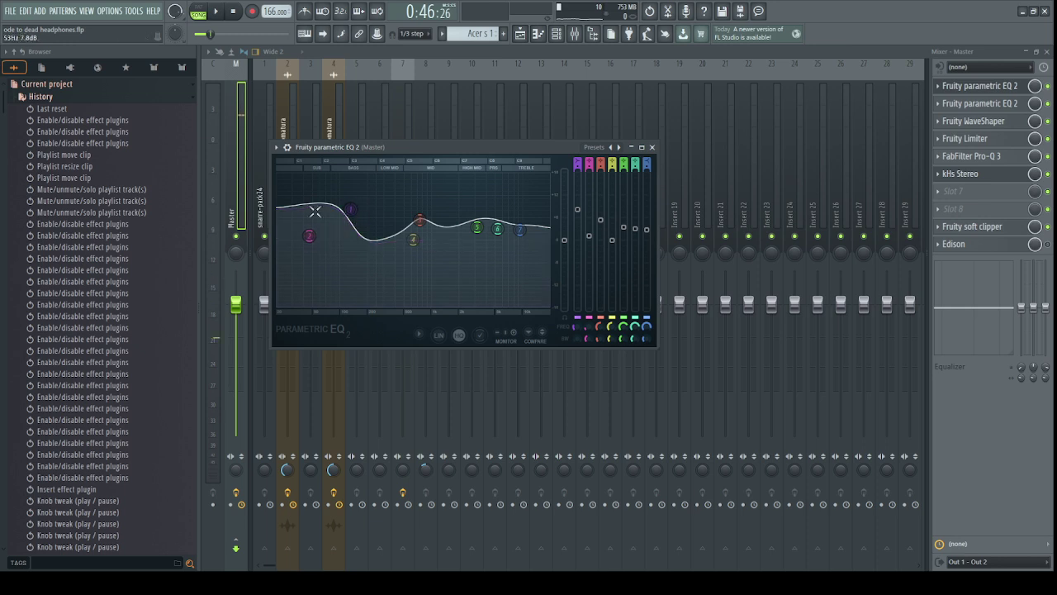
left_click(999, 86)
Inspect the second Fruity parametric EQ 2 and the Fruity WaveShaper in the Master effect chain, and close their windows.
left_click(1000, 104)
left_click(1000, 104)
left_click(1000, 104)
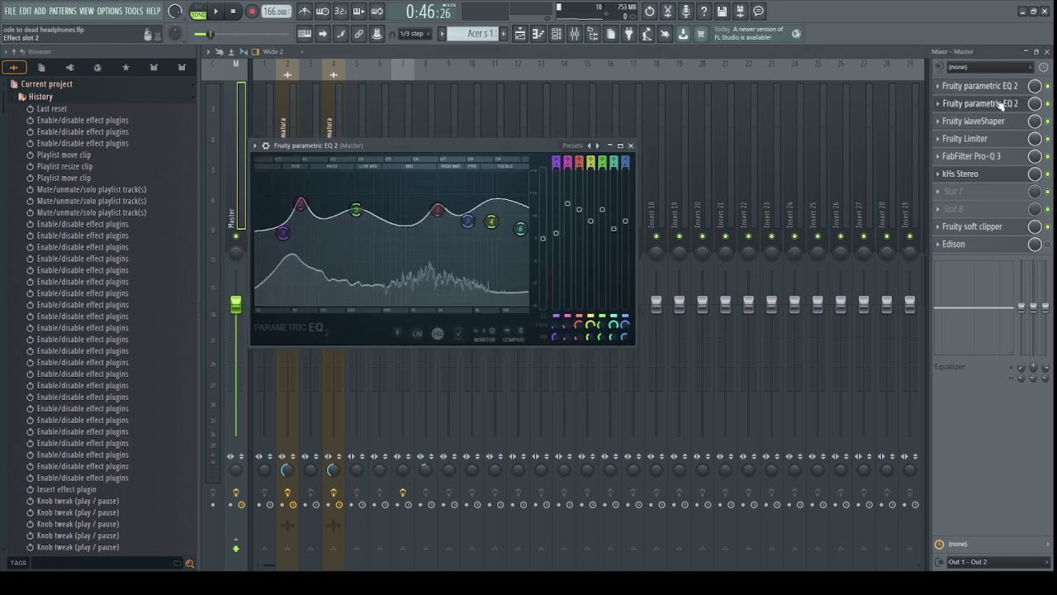
left_click(1000, 104)
left_click(996, 121)
left_click(996, 120)
left_click(984, 103)
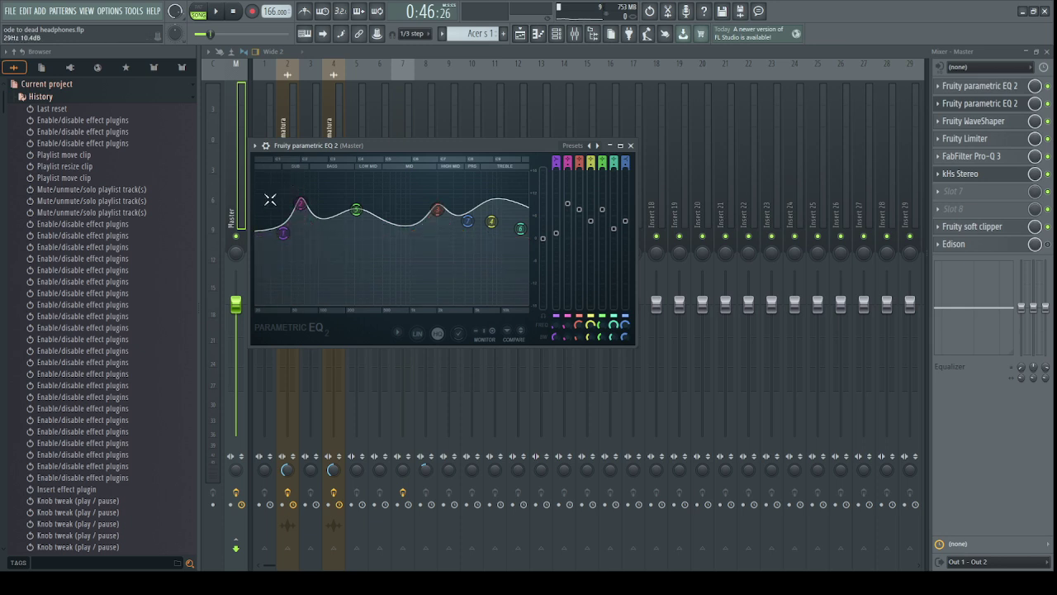
left_click(990, 105)
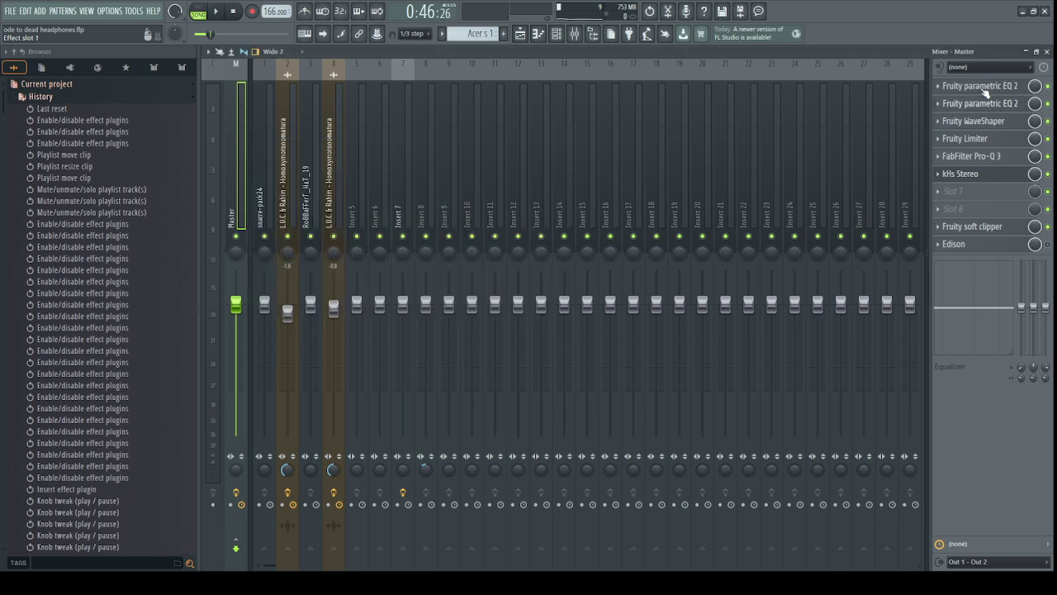
Play the song while sweeping band 3 of the Master's first parametric EQ 2 to about 1308 Hz and 11.9 dB, and stop.
left_click(987, 89)
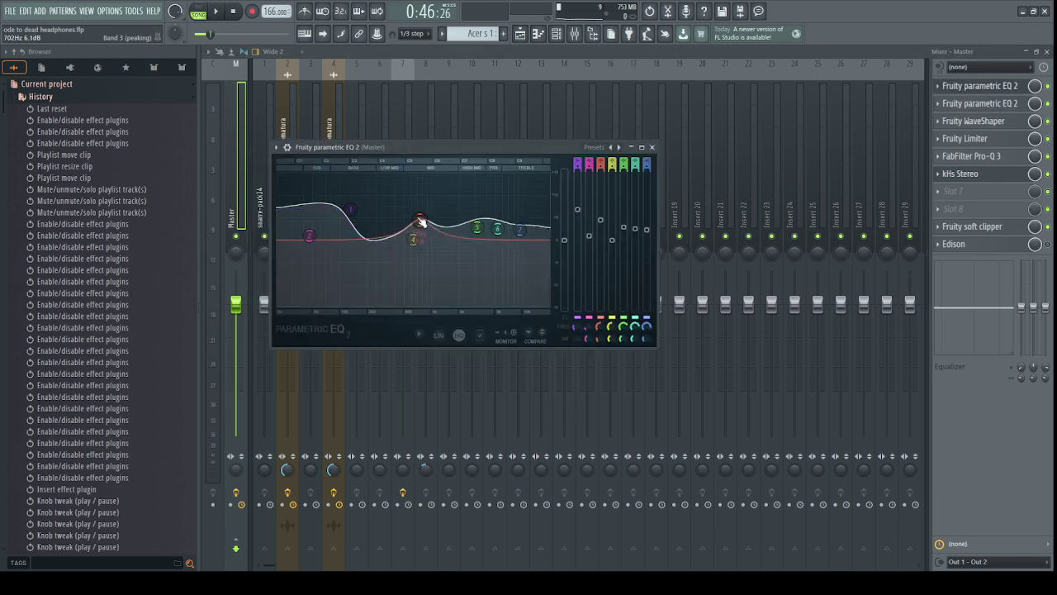
key("space")
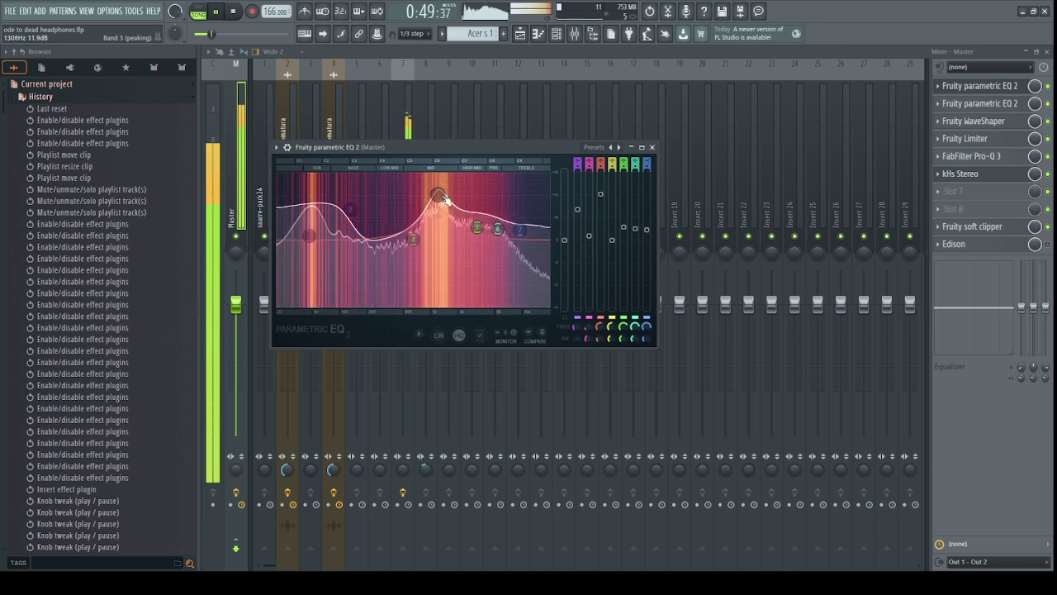
key("space")
left_click(984, 87)
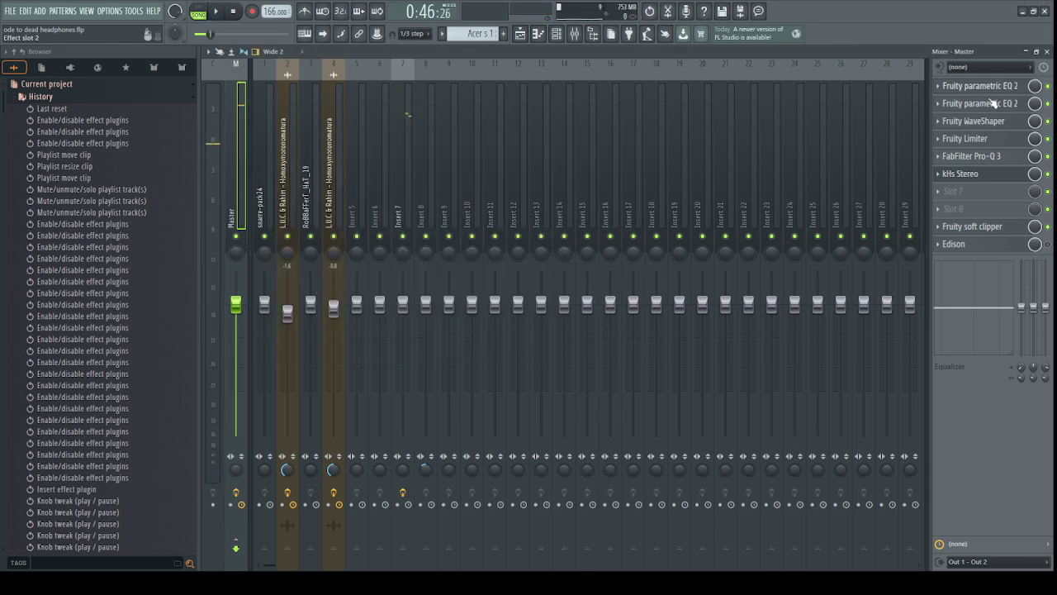
Play the song while sweeping band 3 of the Master's second parametric EQ 2 to about 868 Hz and 4.3 dB.
left_click(980, 105)
key("space")
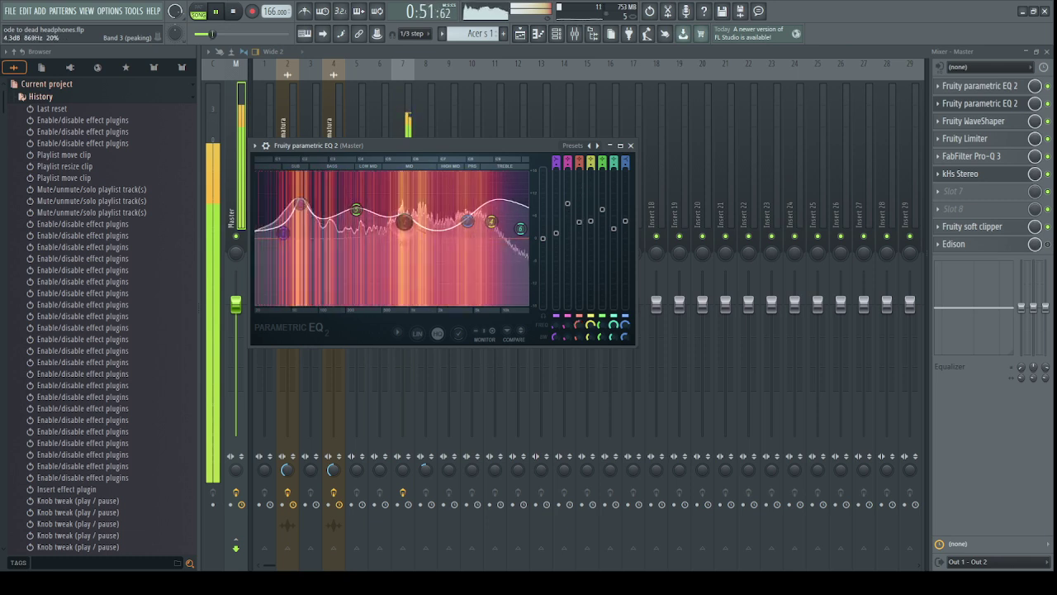
left_click_drag(404, 204, 297, 199)
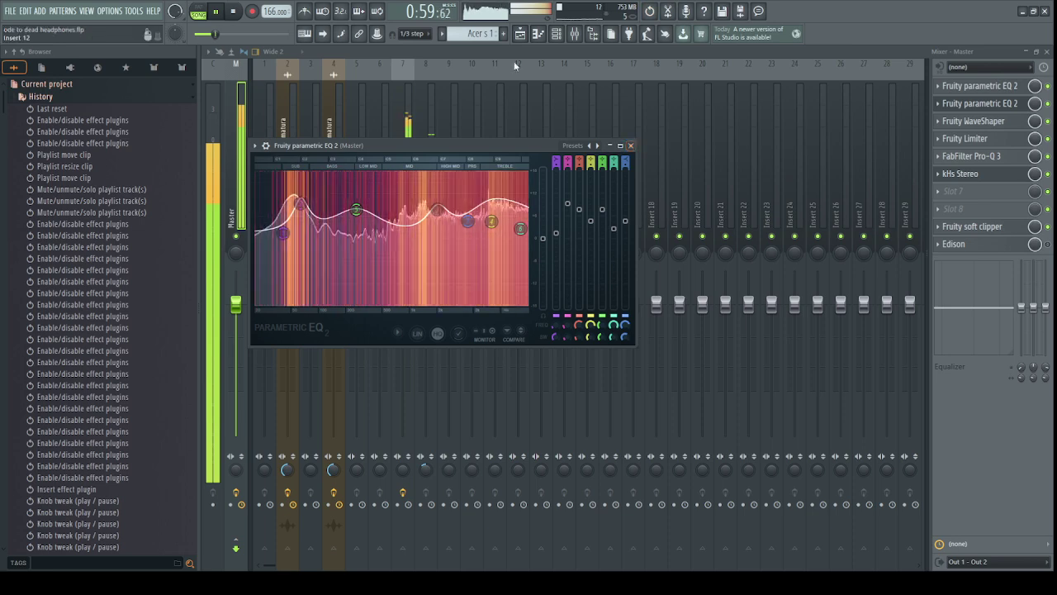
Return to the playlist, stop playback, and unmute Tracks 5, 8 and 9.
left_click(520, 33)
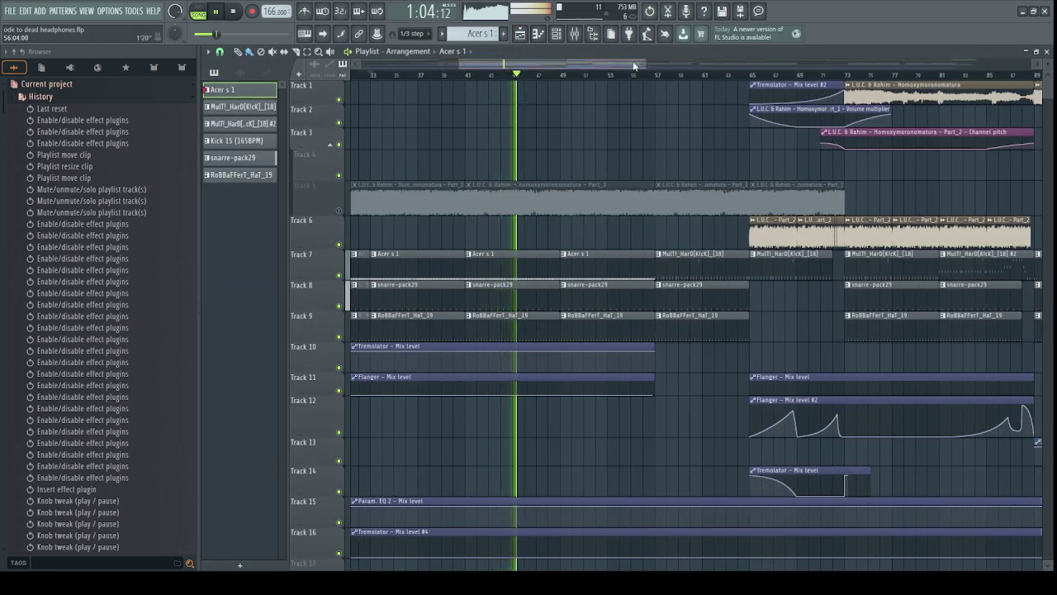
key("space")
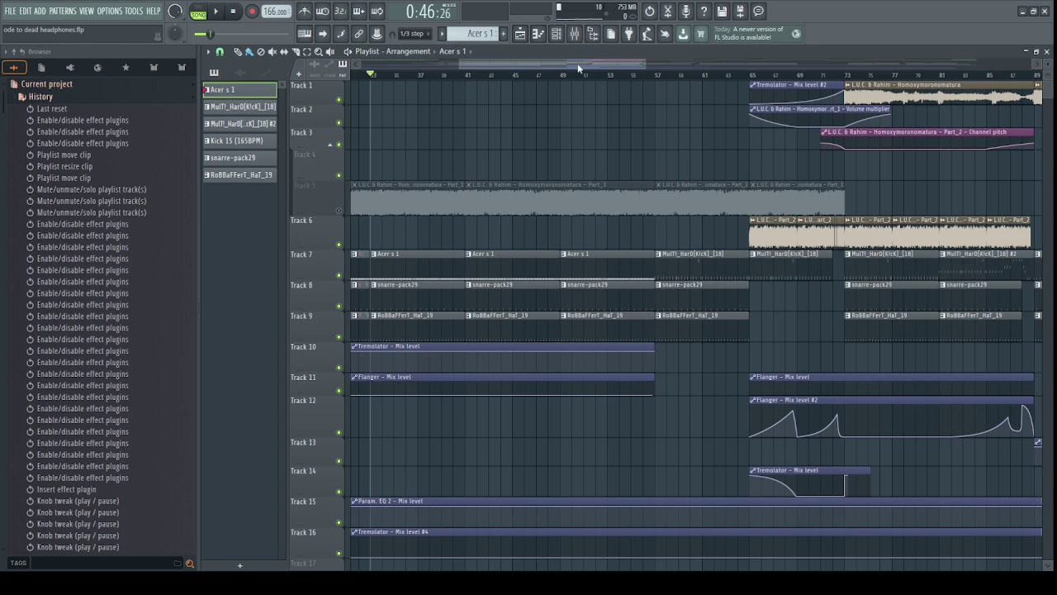
scroll(578, 68, "down", 3)
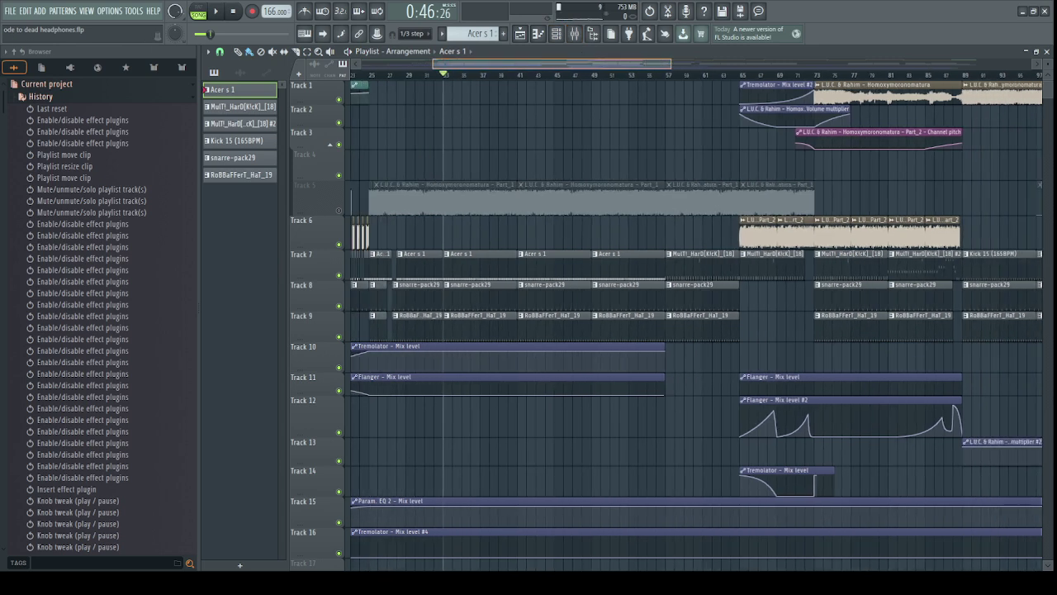
scroll(566, 76, "up", 2)
left_click(340, 211)
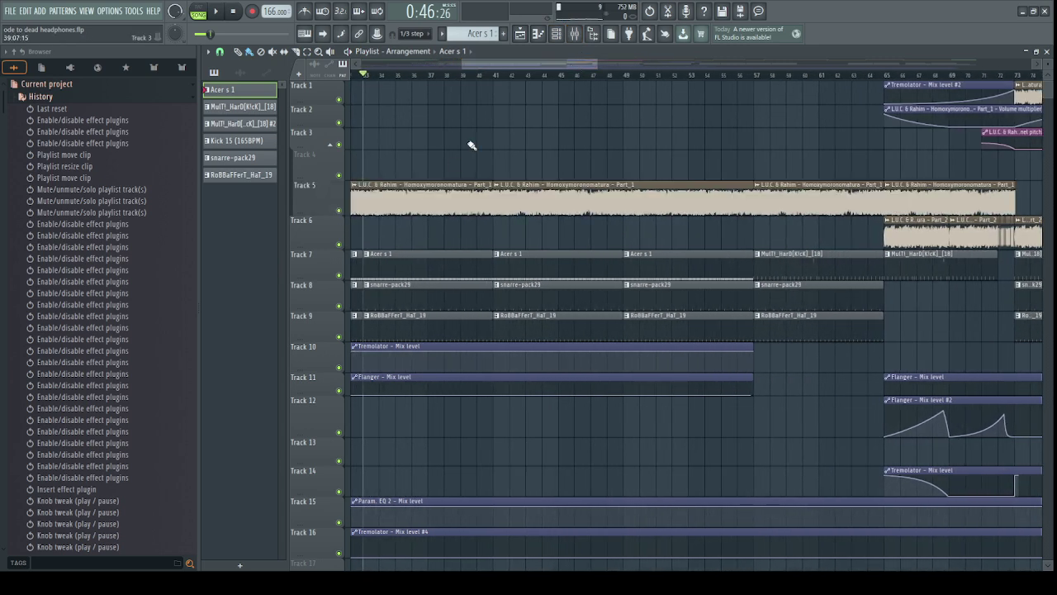
Select bars 41 to 49 in the playlist timeline and set the playback position to bar 41.
left_click_drag(497, 79, 520, 64)
left_click(566, 89, "ctrl")
left_click(550, 80)
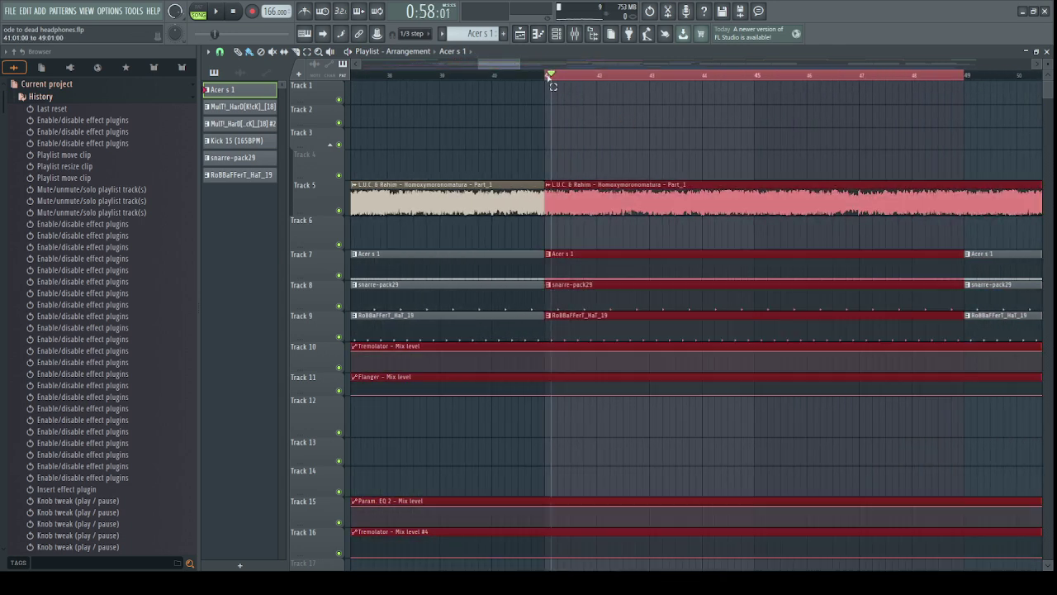
left_click(377, 88, "ctrl")
Open the mixer, select insert 2 with the L.U.C. & Rahim sample, and view its first Fruity parametric EQ 2.
left_click(574, 33)
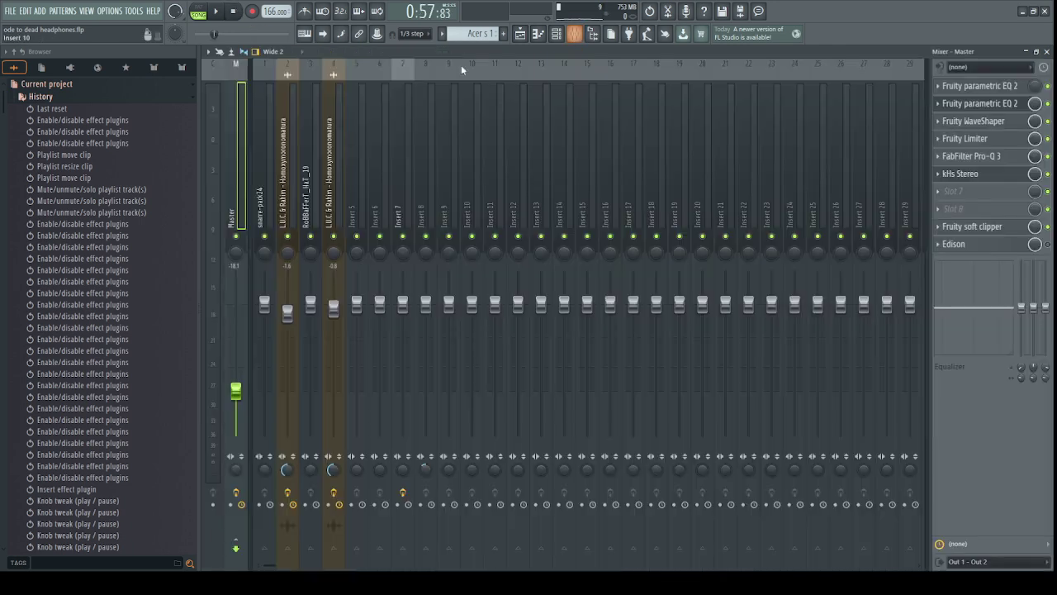
left_click(294, 214)
left_click(979, 86)
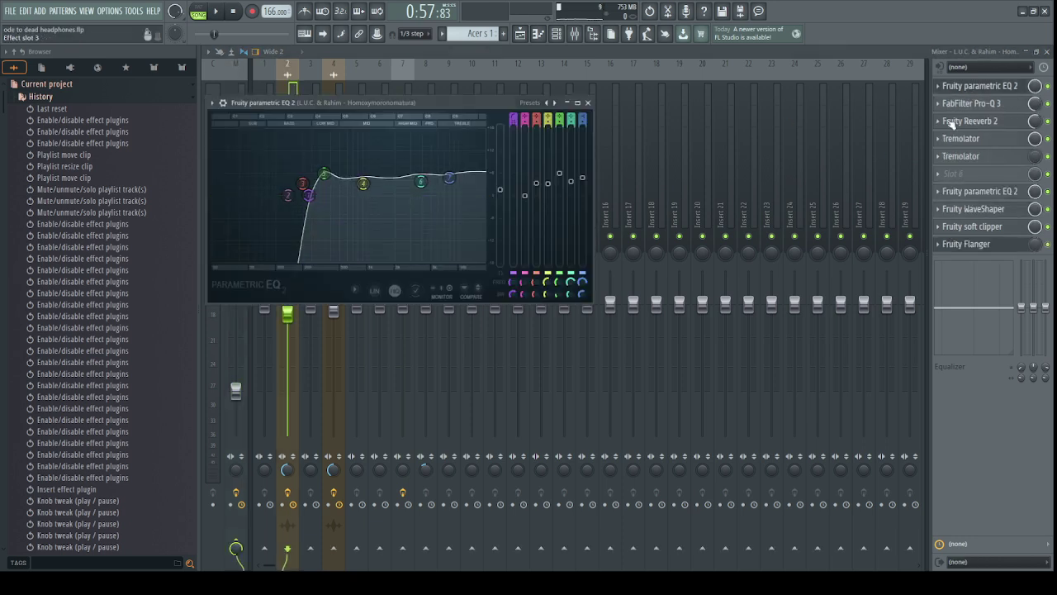
Bypass FabFilter Pro-Q 3, Fruity Reeverb 2, the slot 7 Parametric EQ 2 and Fruity WaveShaper on mixer track 2.
left_click(1006, 86)
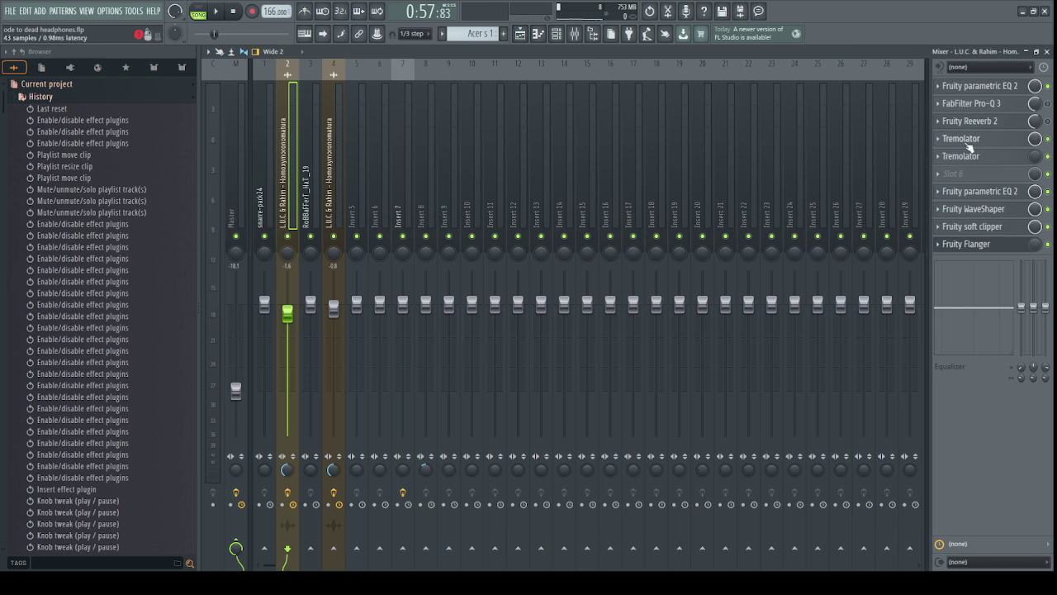
left_click(1008, 192)
left_click(1008, 193)
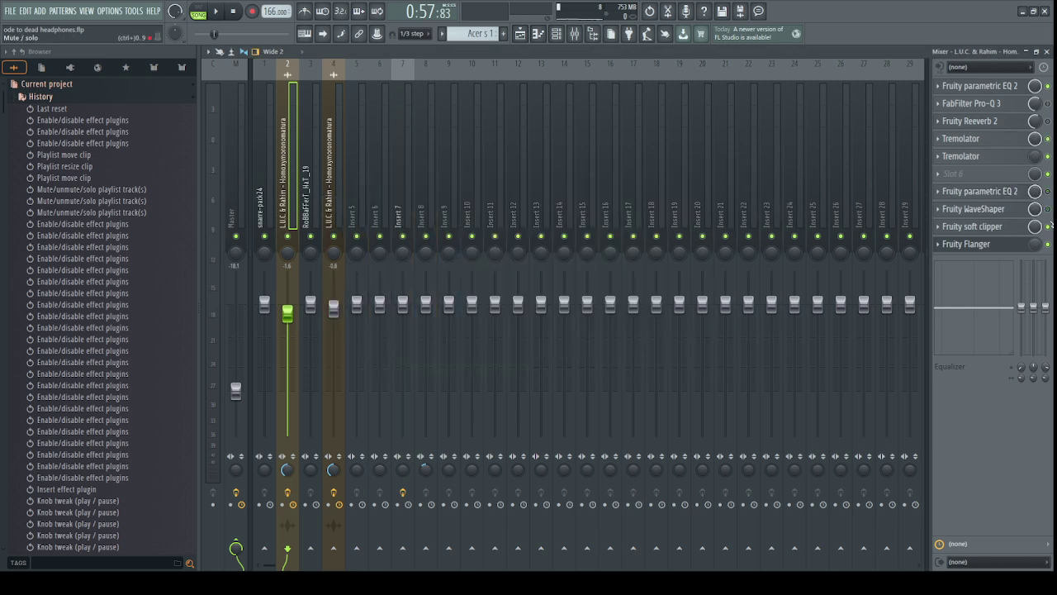
Play the loop while muting Insert 8 and the hat on track 3, and unmute Insert 8 after stopping playback.
key("space")
left_click(428, 237)
left_click(312, 236)
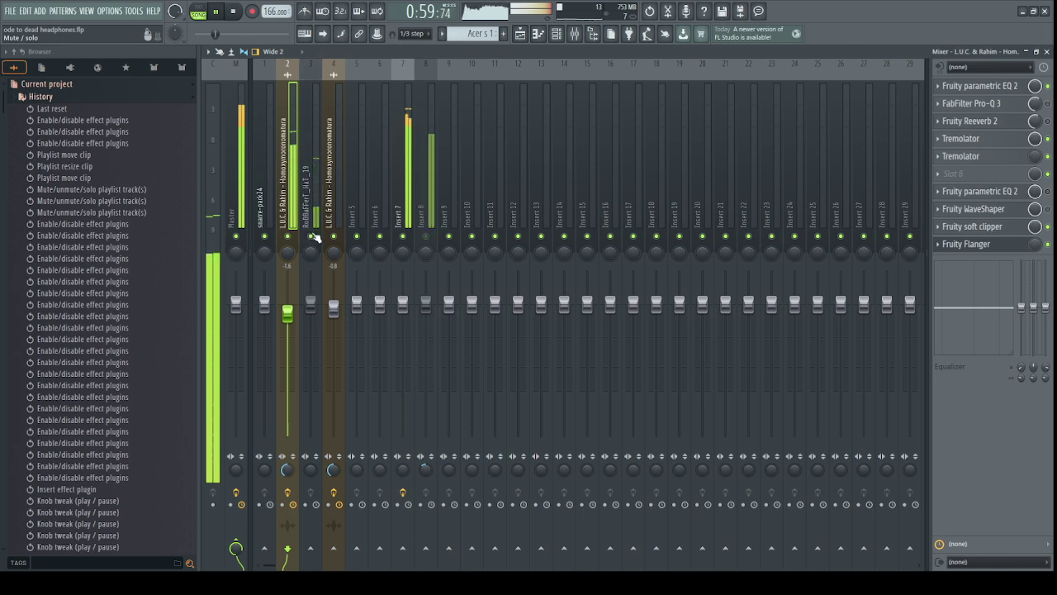
key("space")
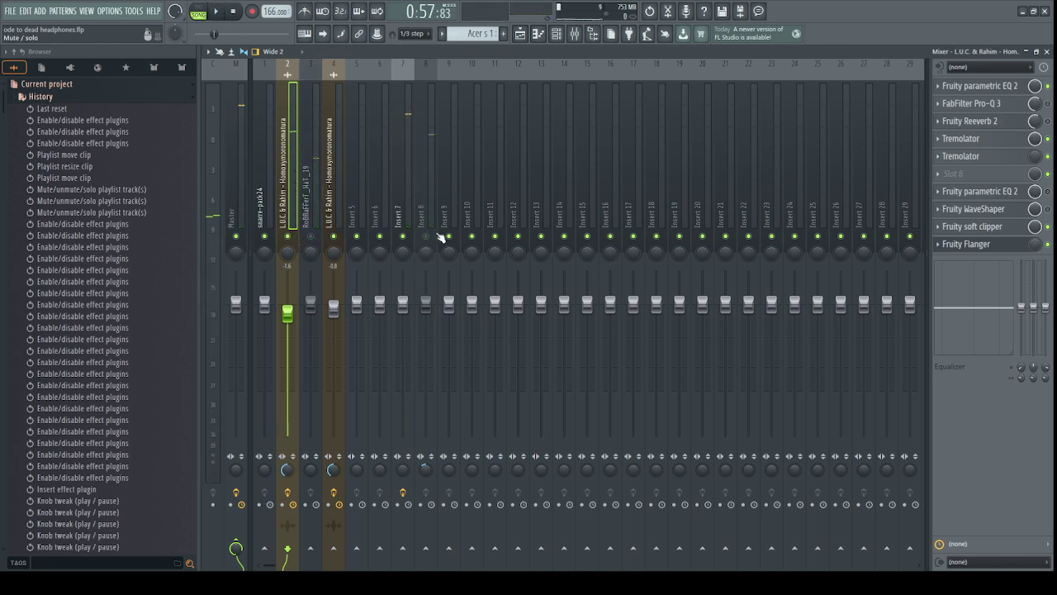
left_click(426, 236)
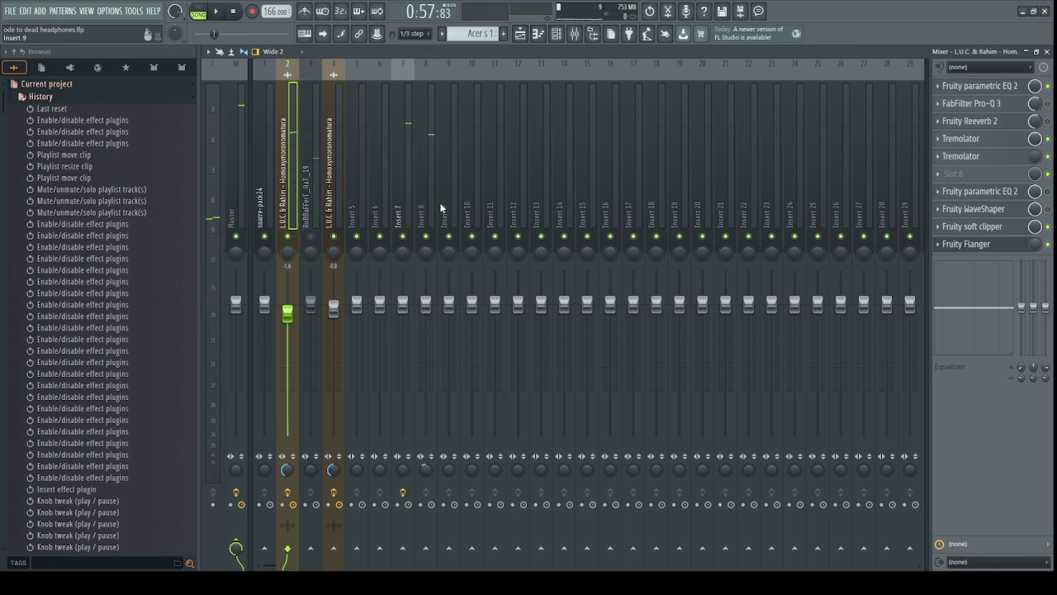
Inspect the effect chain on Insert 7, including both WaveShapers, FabFilter Saturn 2, the Multiband Compressor and the soft clipper.
left_click(400, 218)
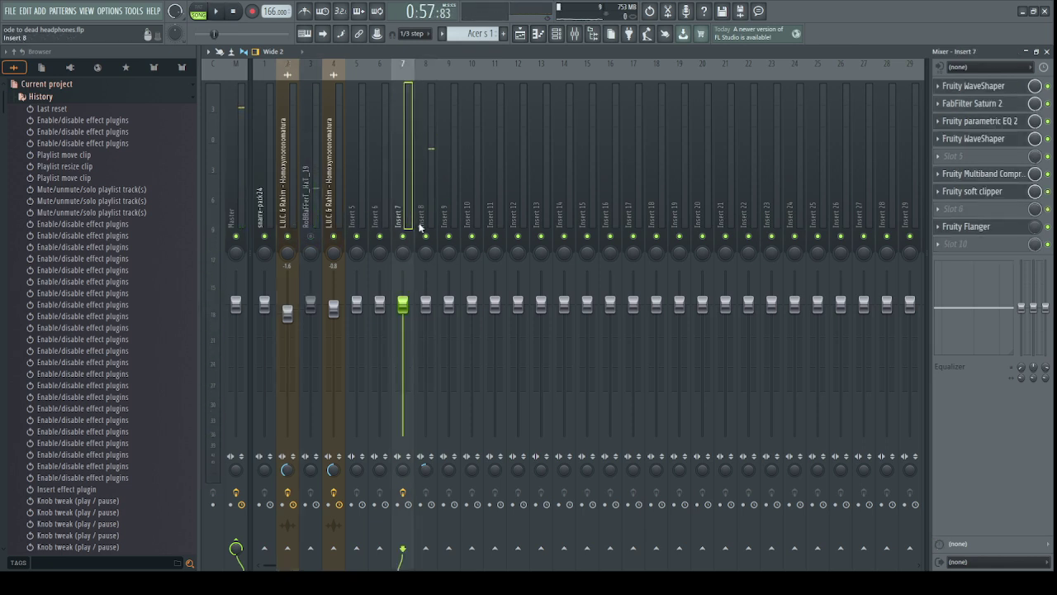
left_click(967, 86)
left_click(974, 86)
left_click(981, 87)
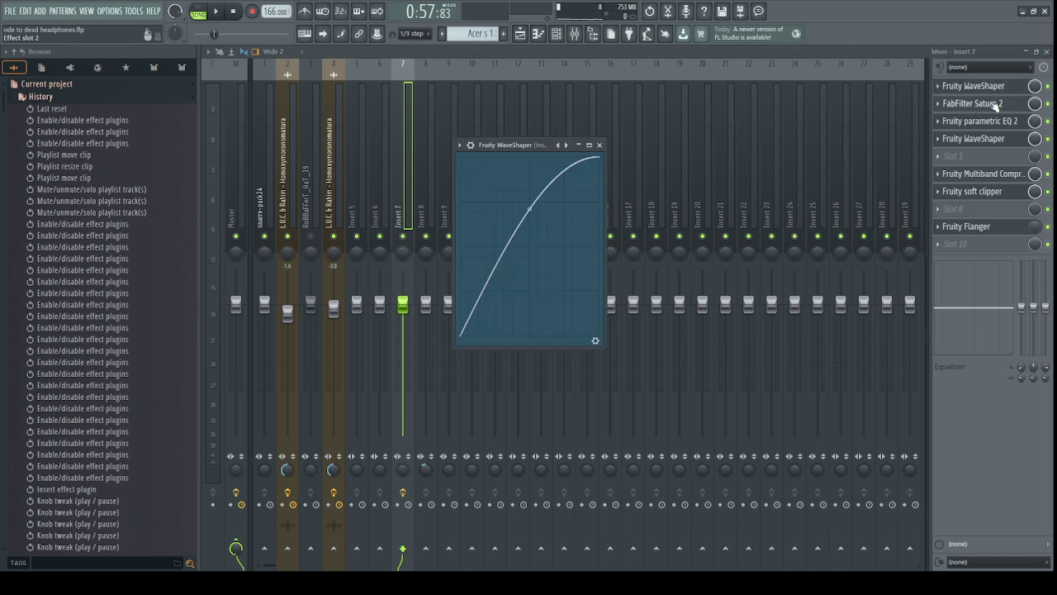
left_click(996, 106)
left_click(1003, 140)
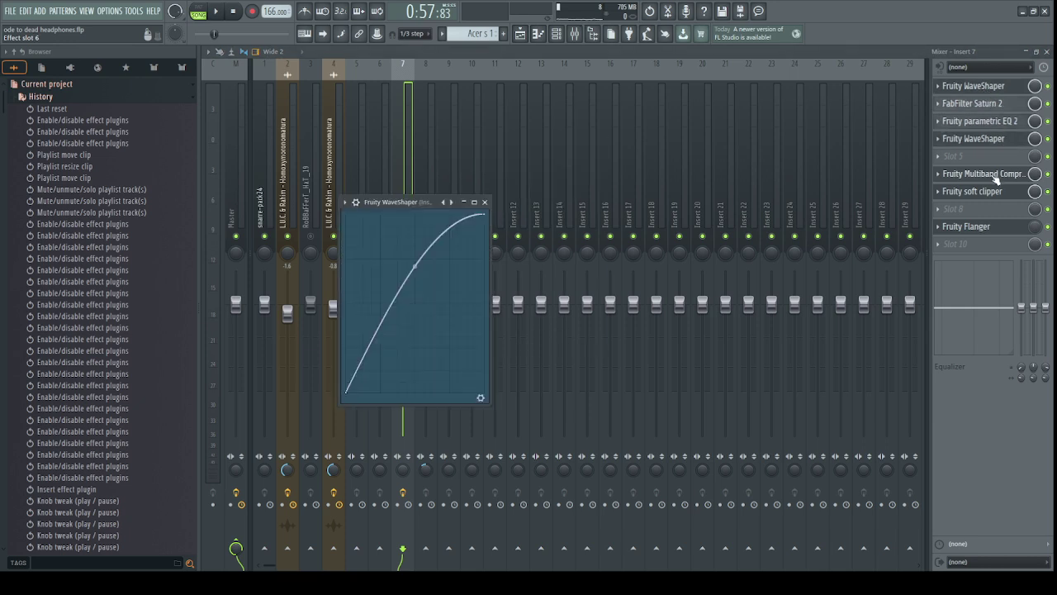
left_click(997, 143)
left_click(1010, 174)
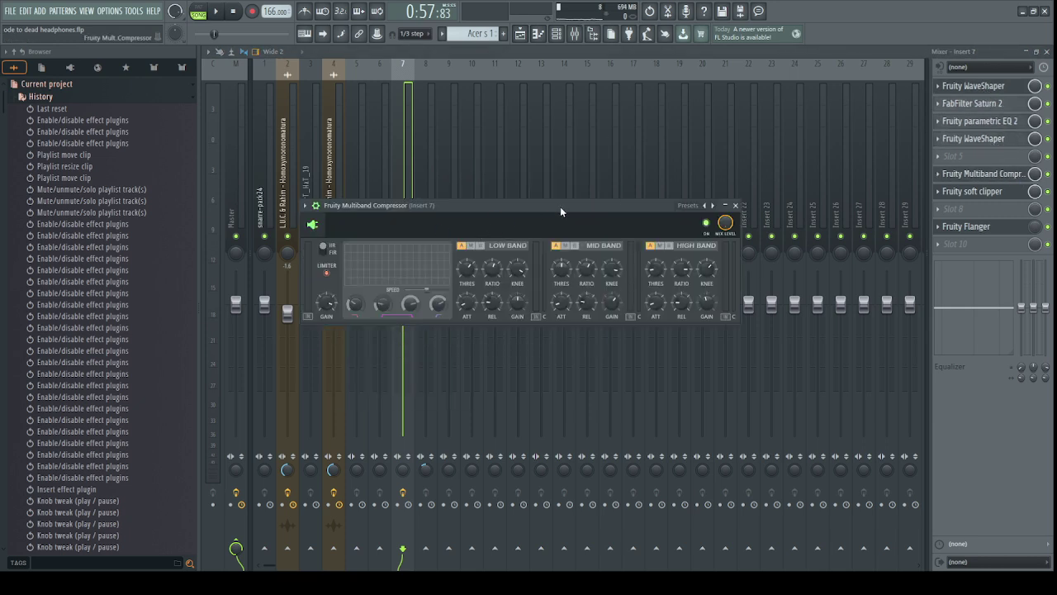
left_click(1004, 174)
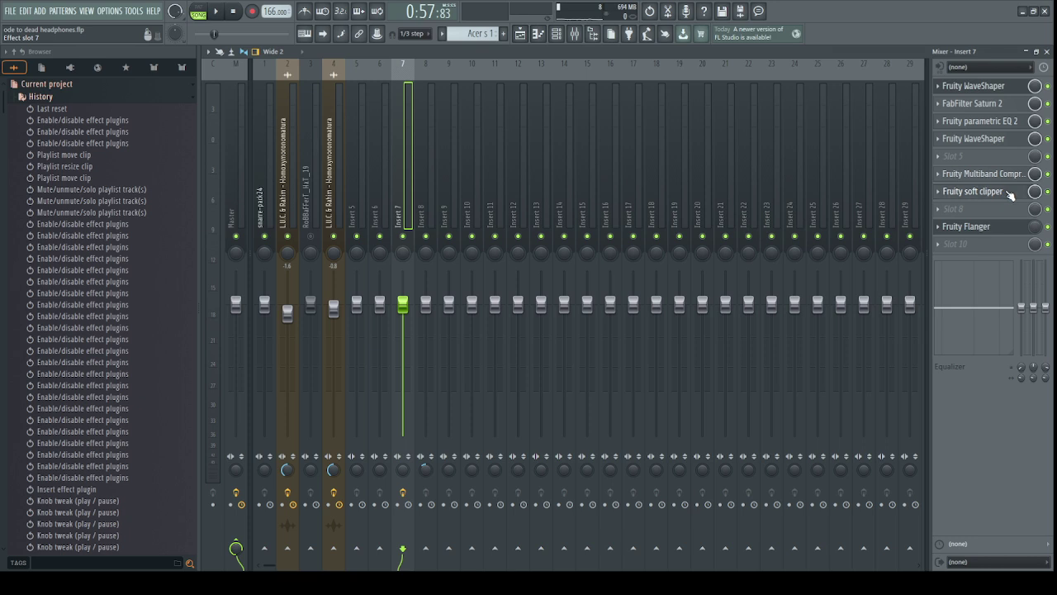
left_click(1001, 192)
Solo Insert 7 and audition the loop after checking the two Parametric EQ 2 effects on the Master.
right_click(409, 236)
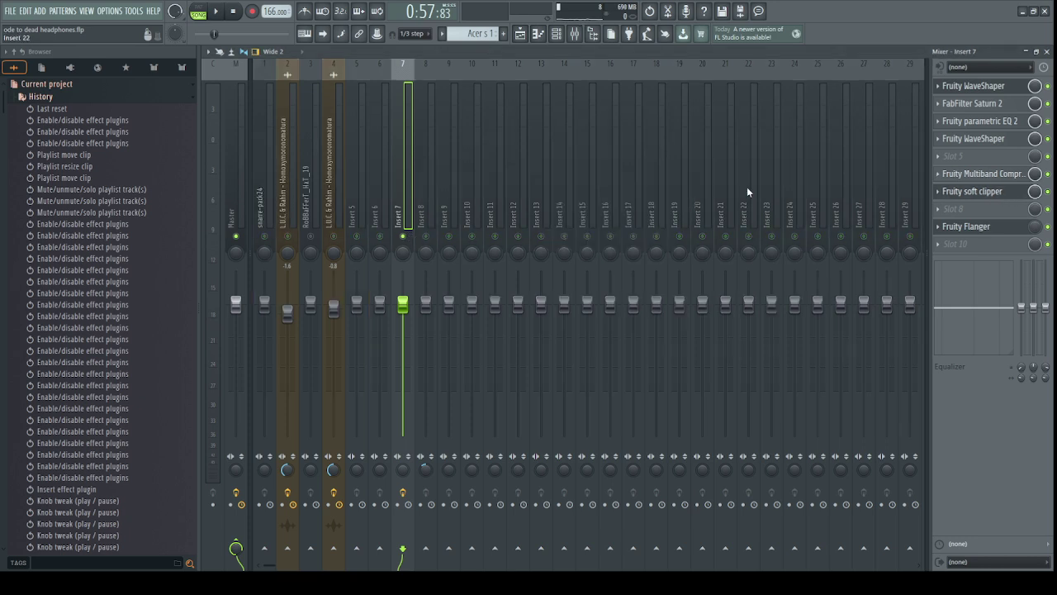
left_click(230, 188)
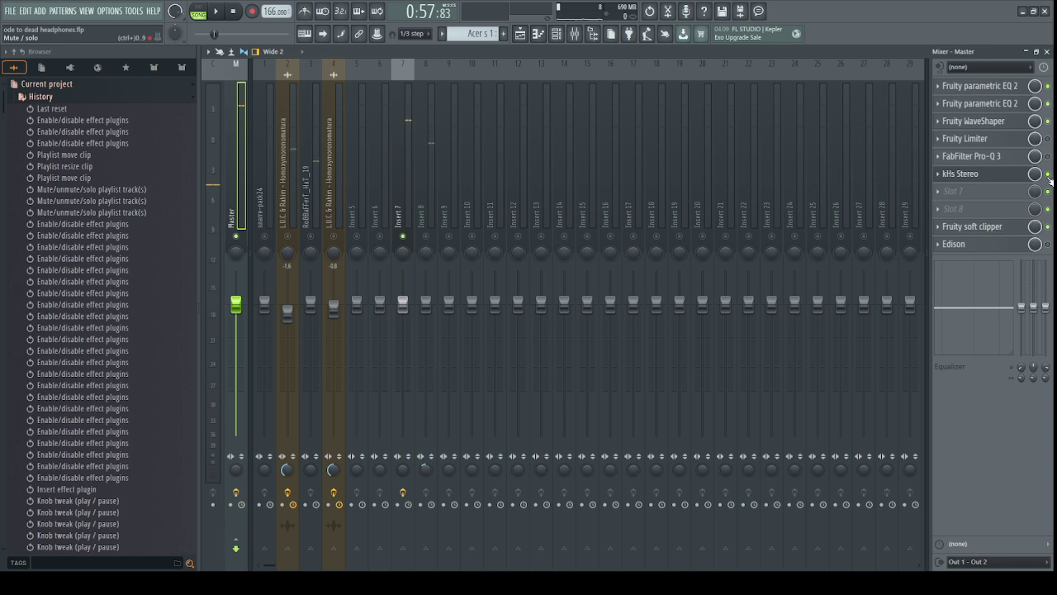
left_click(980, 88)
left_click(980, 92)
left_click(977, 108)
left_click(977, 109)
key("space")
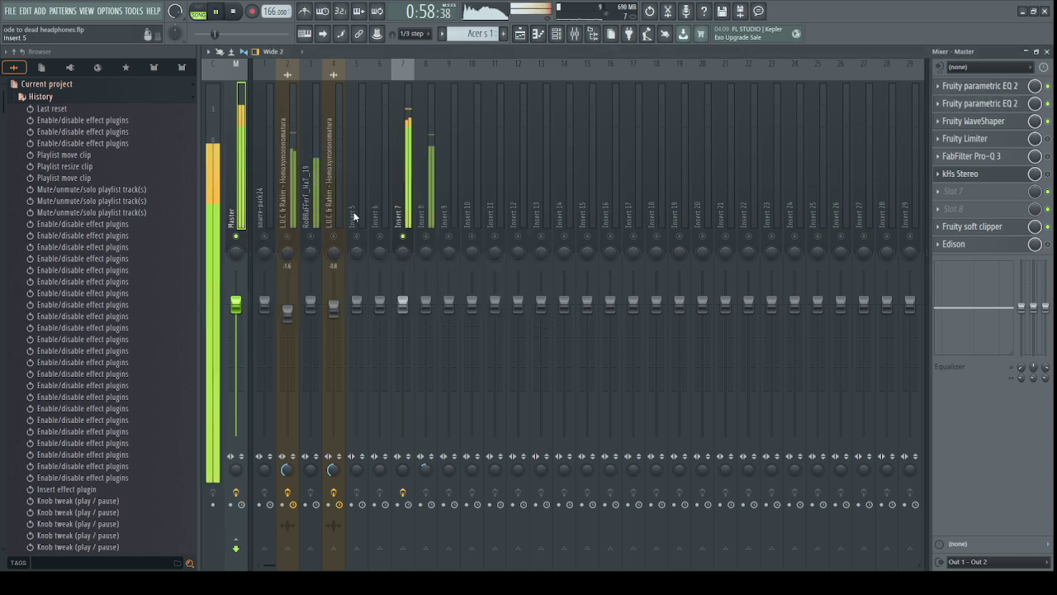
key("space")
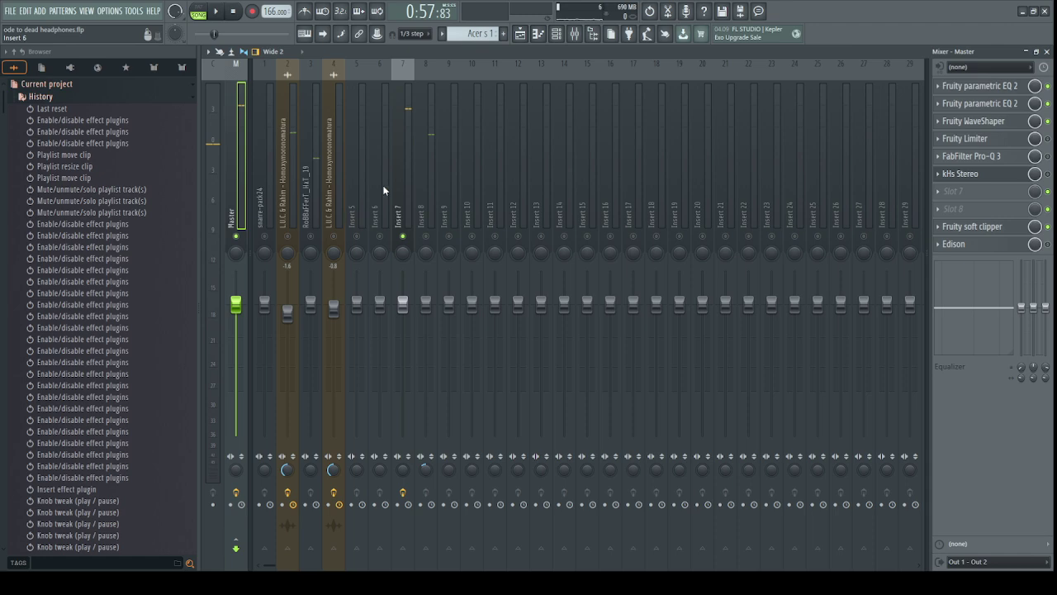
Unmute mixer track 2 alongside the soloed Insert 7 and audition both together.
left_click(521, 33)
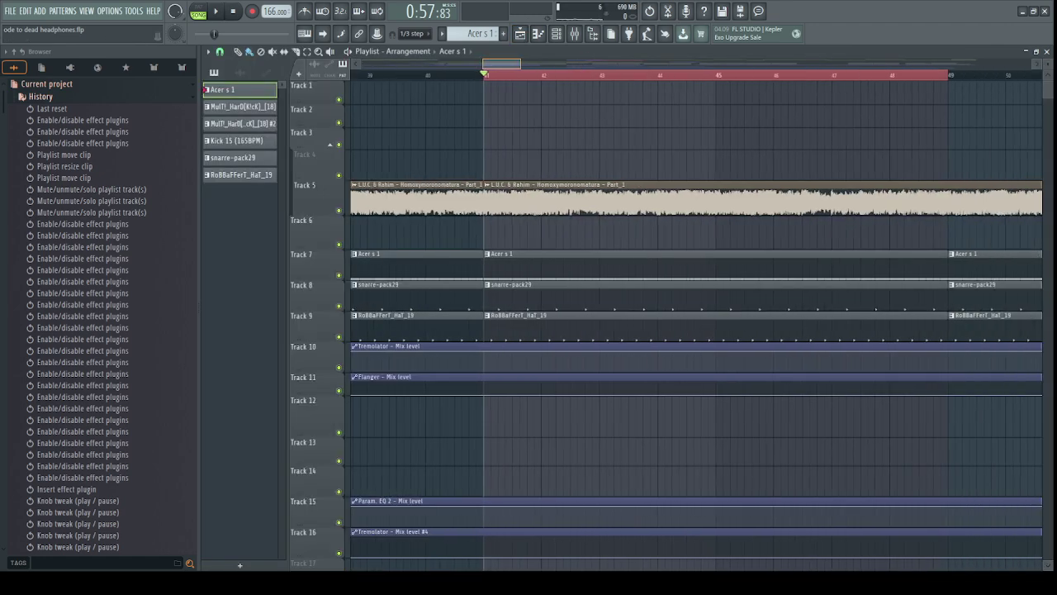
left_click(574, 35)
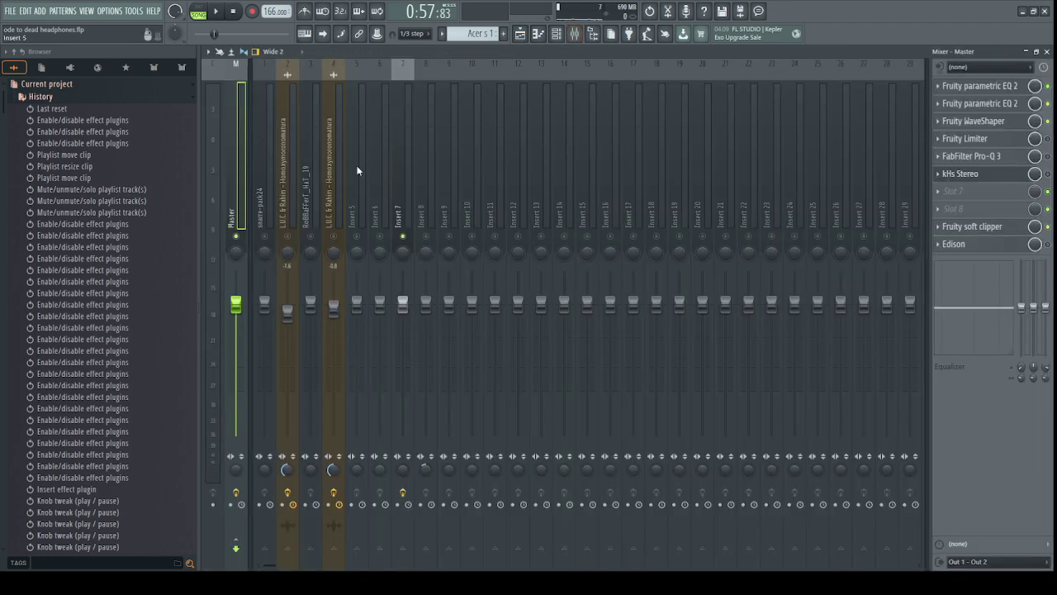
left_click(288, 237)
key("space")
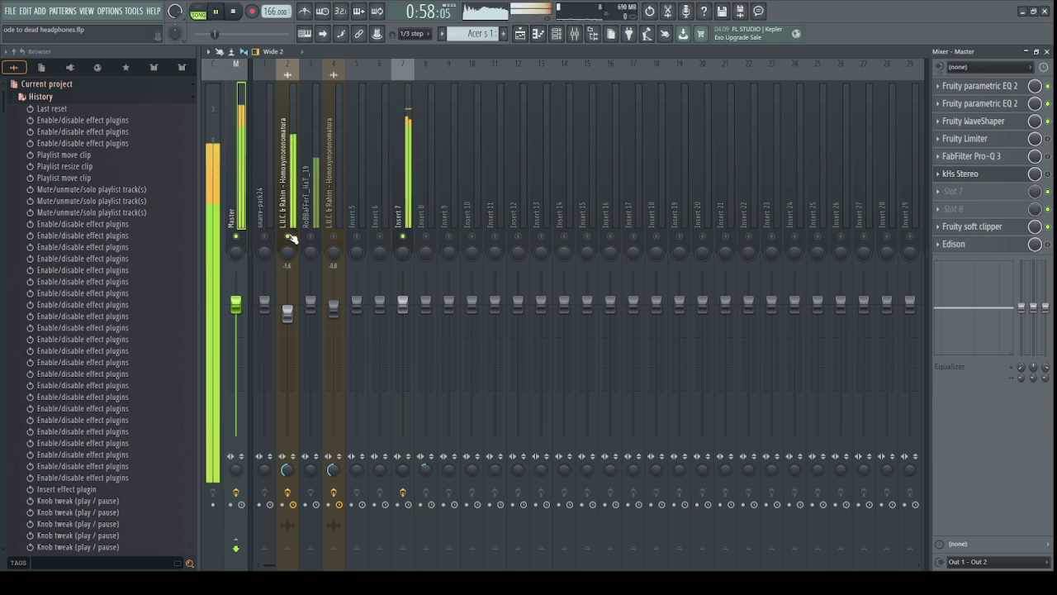
key("space")
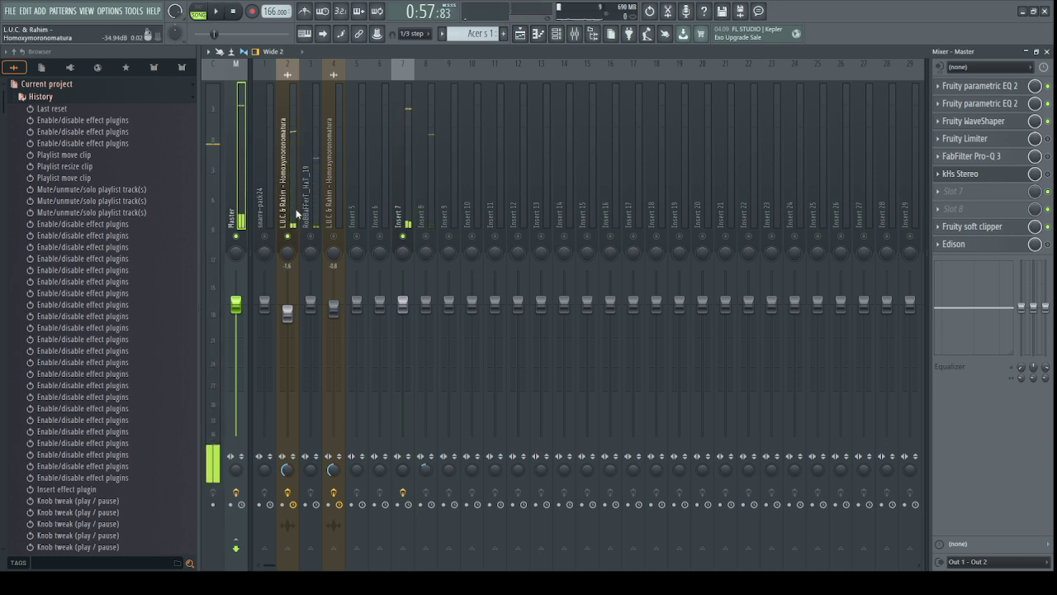
key("space")
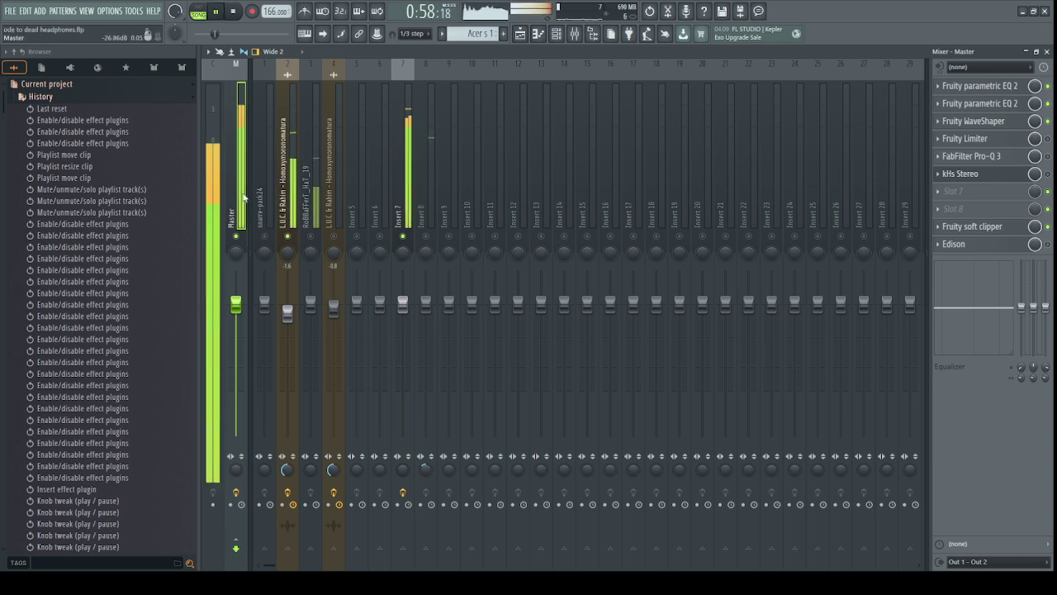
left_click(1049, 138)
Enable FabFilter Pro-Q 3 on mixer track 2 and review its EQ curve.
left_click(289, 190)
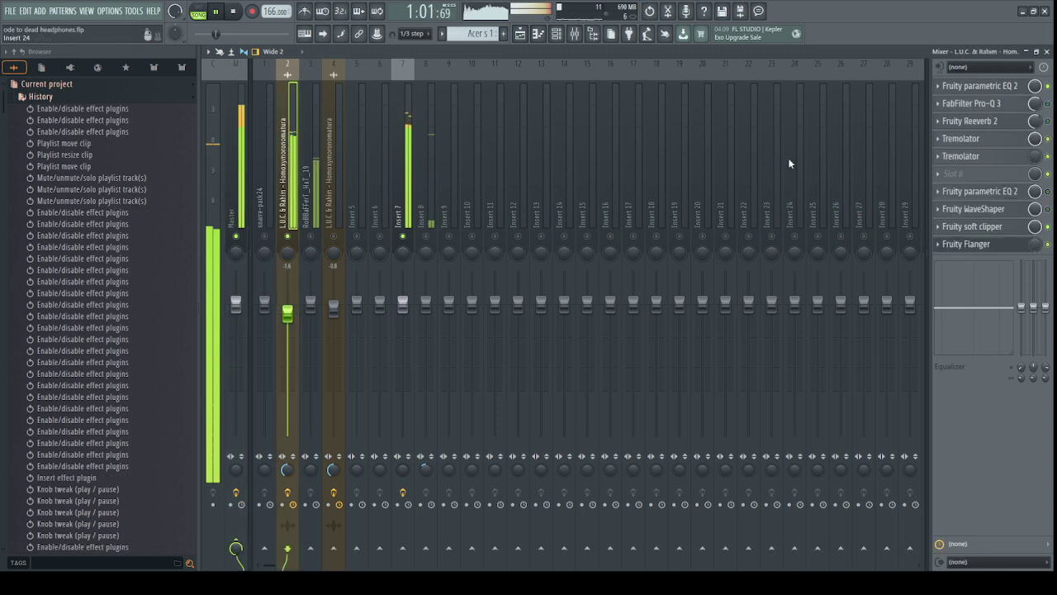
left_click(1048, 103)
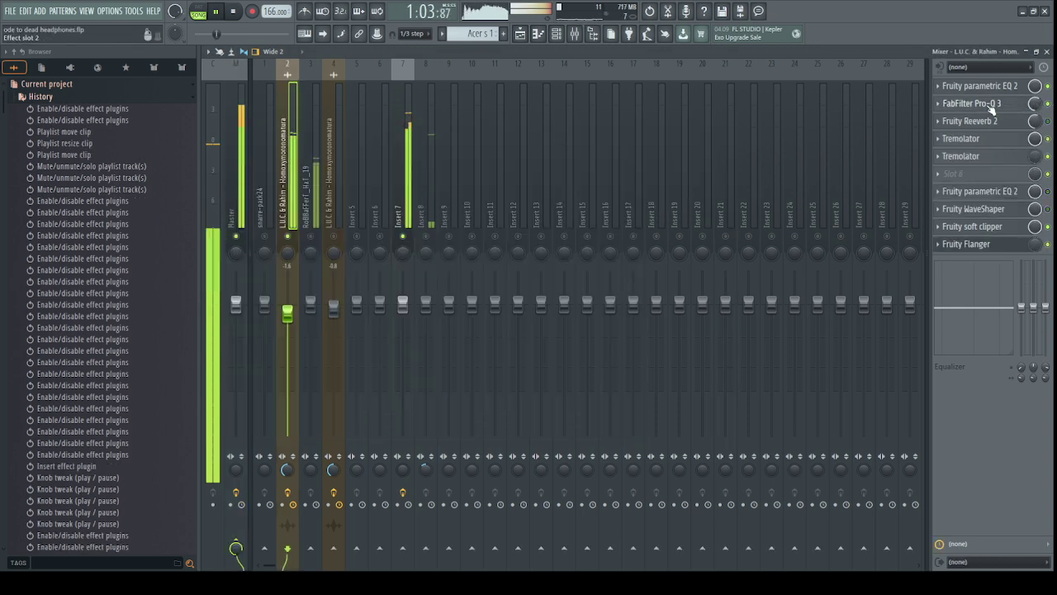
left_click(992, 105)
key("space")
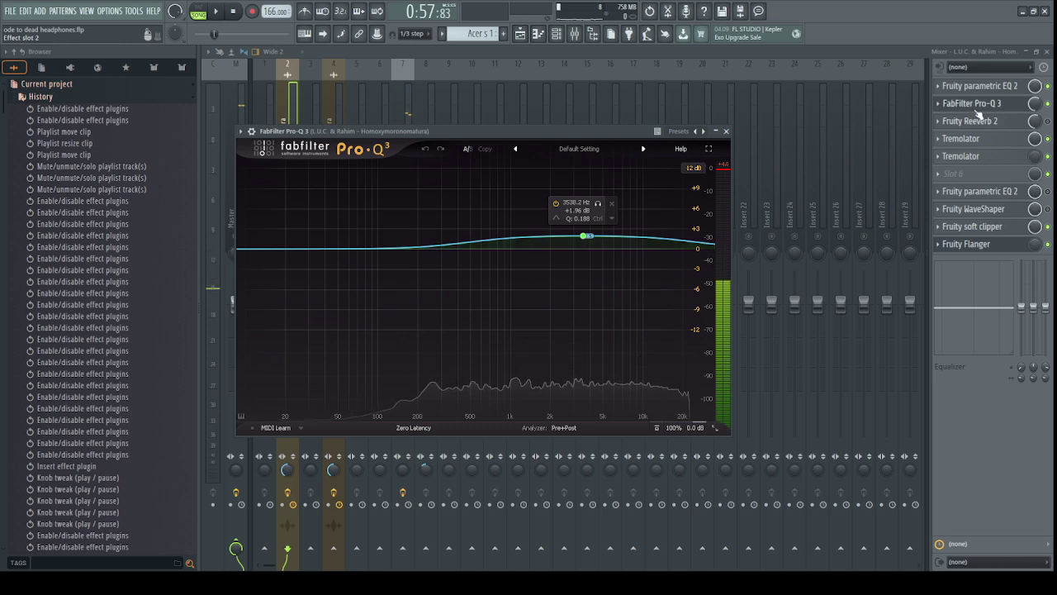
left_click(971, 104)
Enable the slot 7 Fruity Parametric EQ 2 on mixer track 2 during playback and review its curve.
key("space")
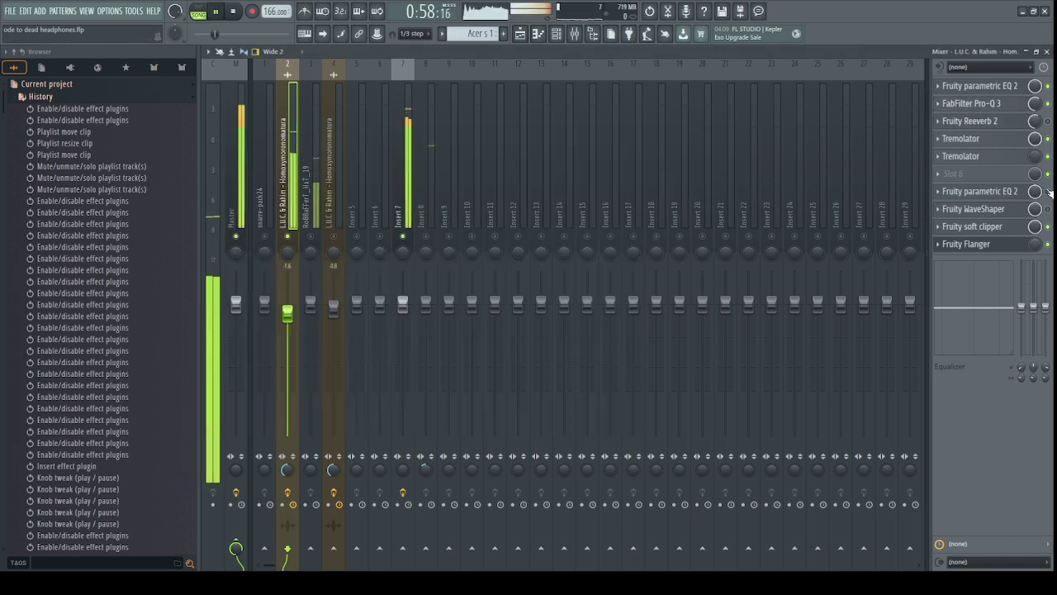
left_click(991, 191)
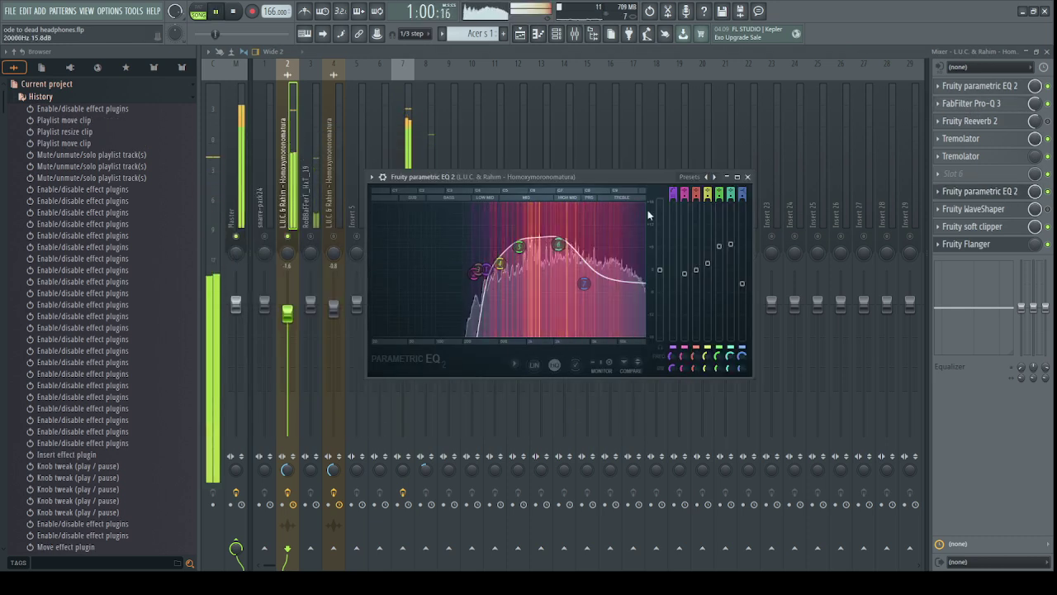
left_click(748, 177)
Enable the Fruity Limiter on the Master track while the loop plays.
left_click(400, 215)
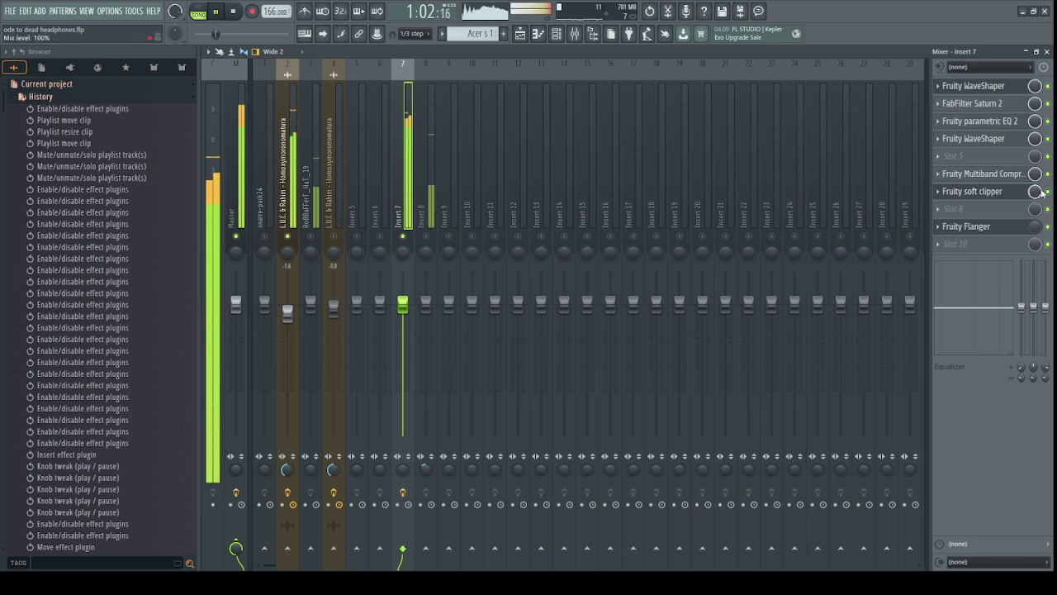
left_click(288, 195)
left_click(236, 195)
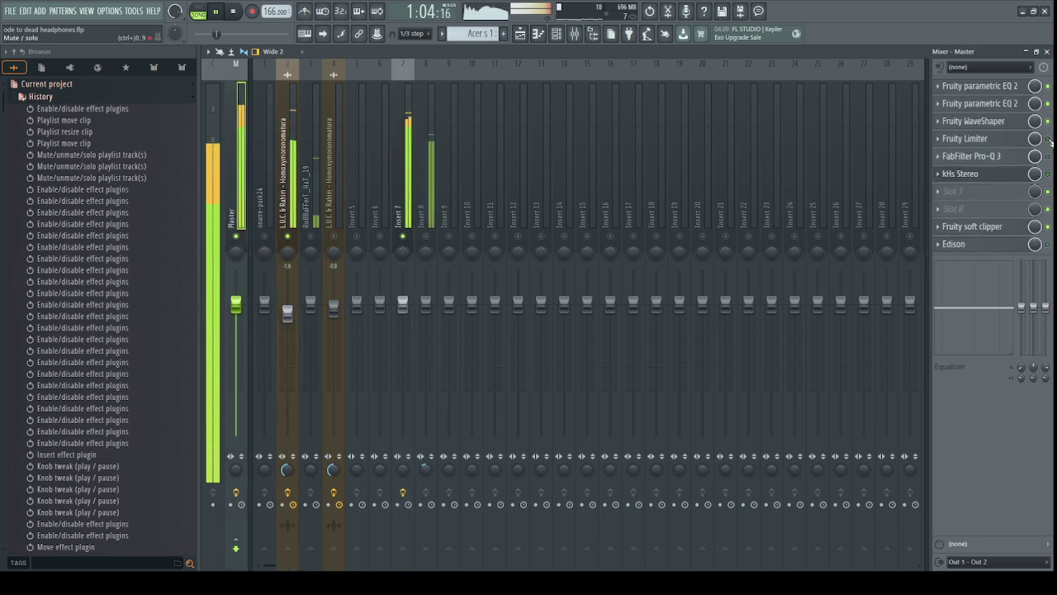
left_click(983, 139)
left_click(1002, 141)
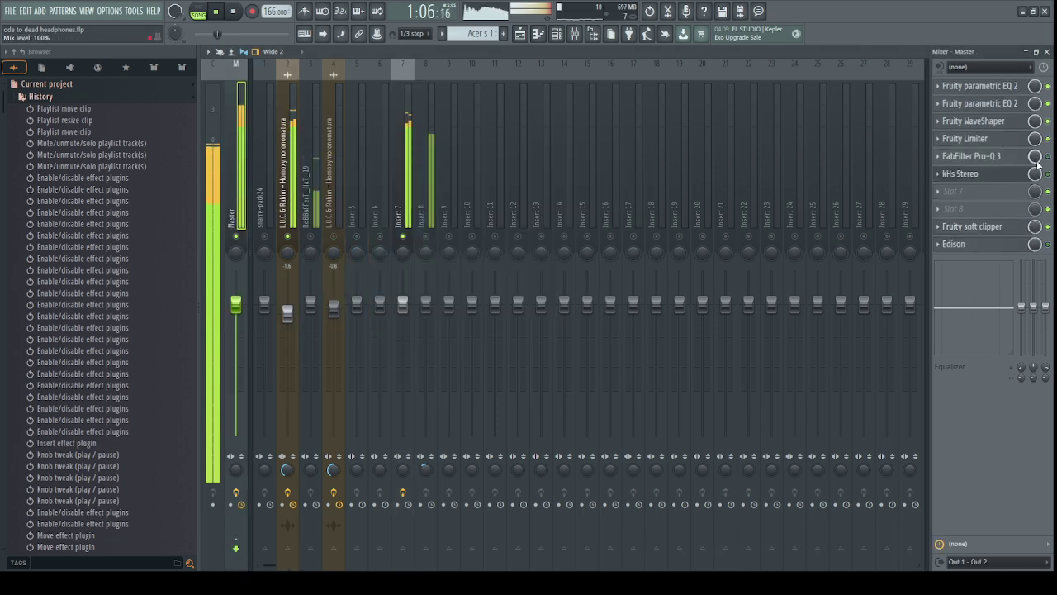
Enable FabFilter Pro-Q 3 on the Master and review its Cut Low Side curve.
left_click(1009, 159)
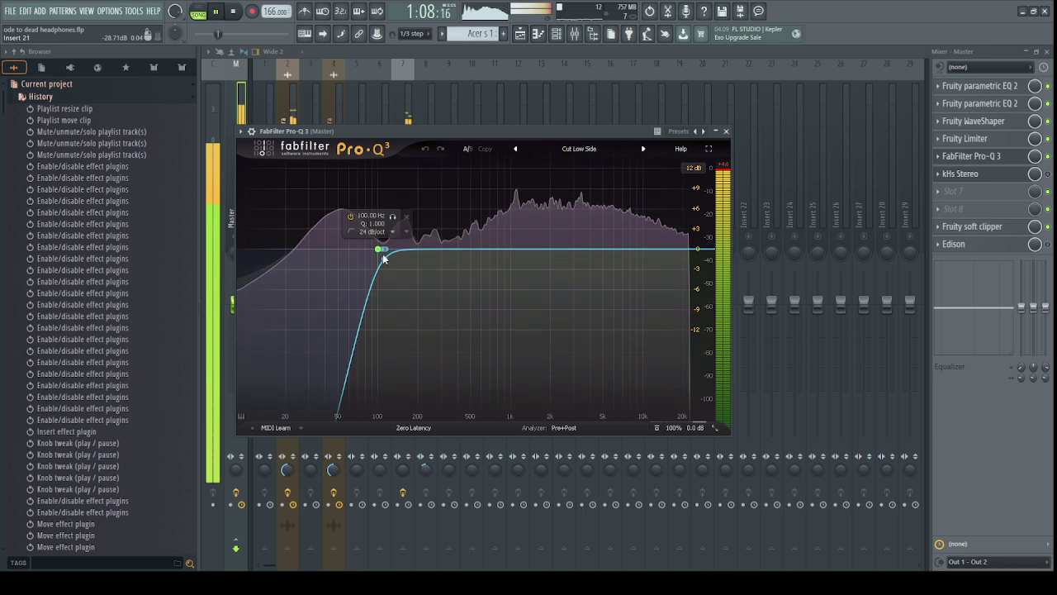
key("space")
left_click(727, 132)
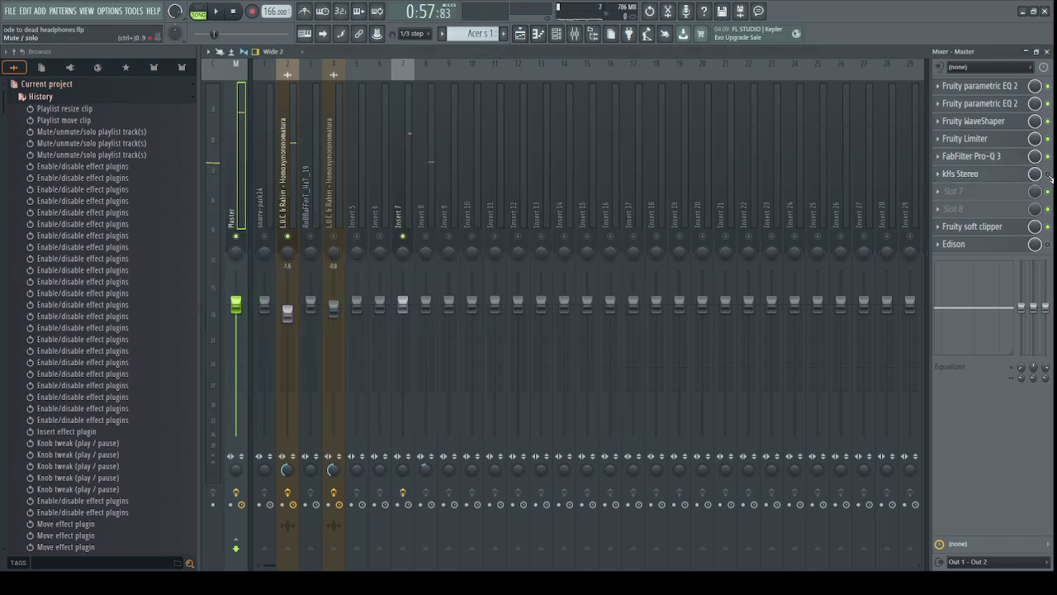
Enable Fruity WaveShaper on mixer track 2 during playback and examine its shaping curve.
key("space")
left_click(293, 202)
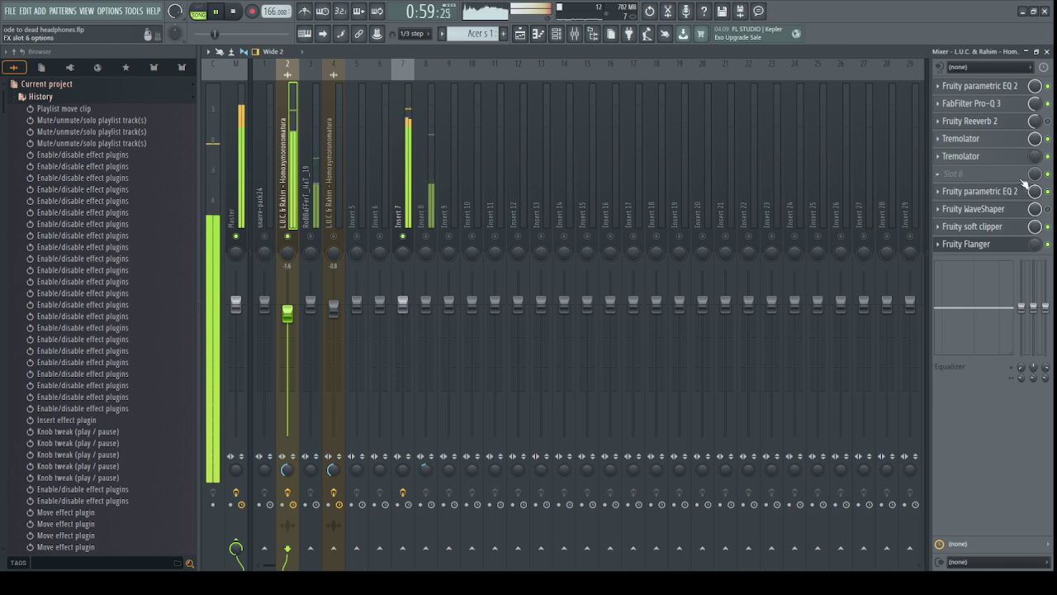
left_click(974, 209)
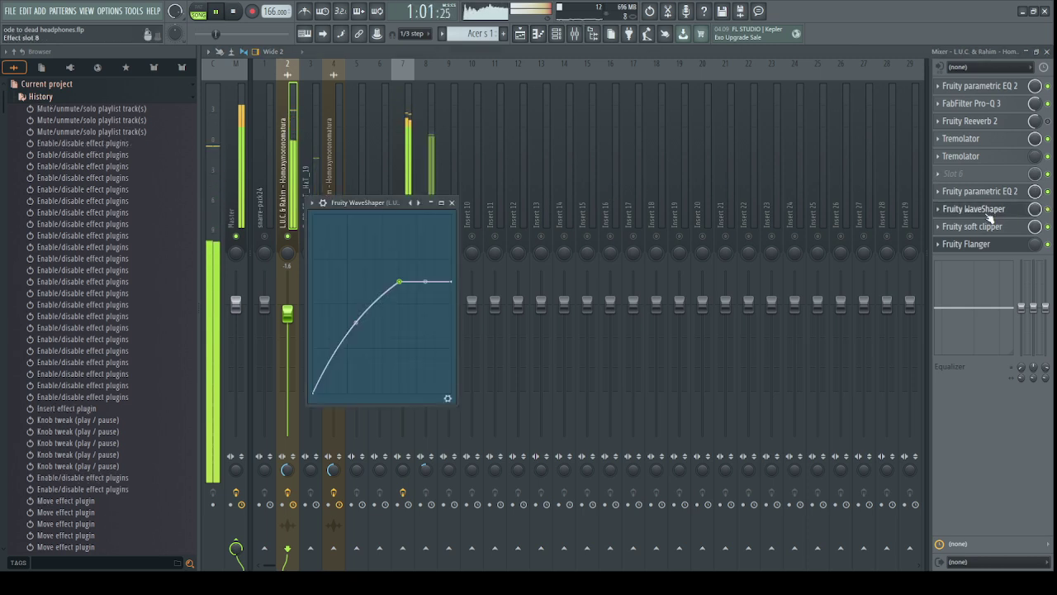
key("space")
left_click(989, 213)
left_click(1012, 213)
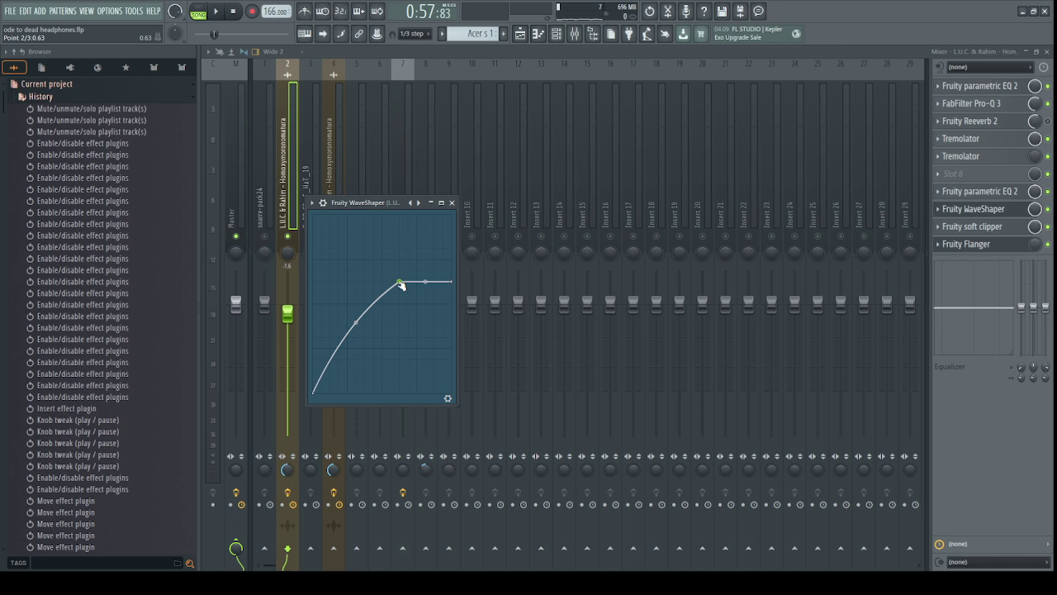
left_click(960, 206)
Enable Fruity Reeverb 2 on mixer track 2 during playback and open its settings.
key("space")
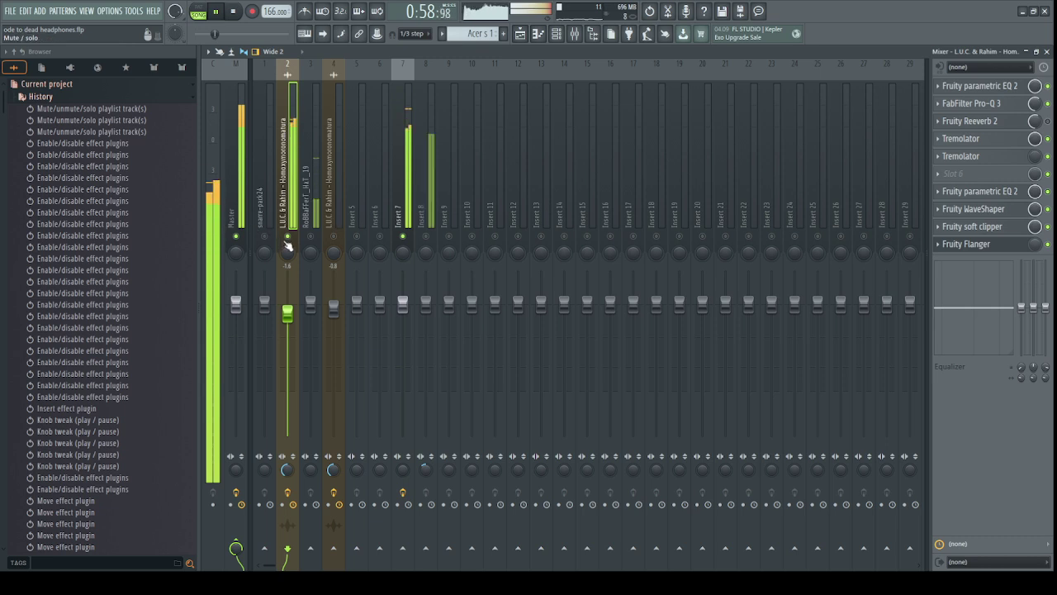
left_click(1047, 138)
left_click(979, 123)
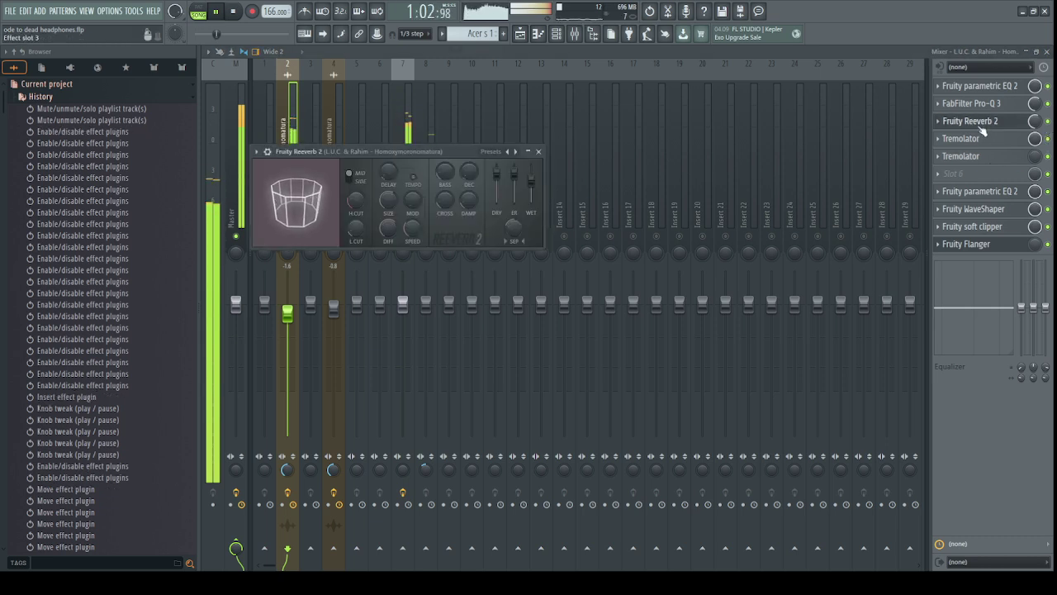
key("space")
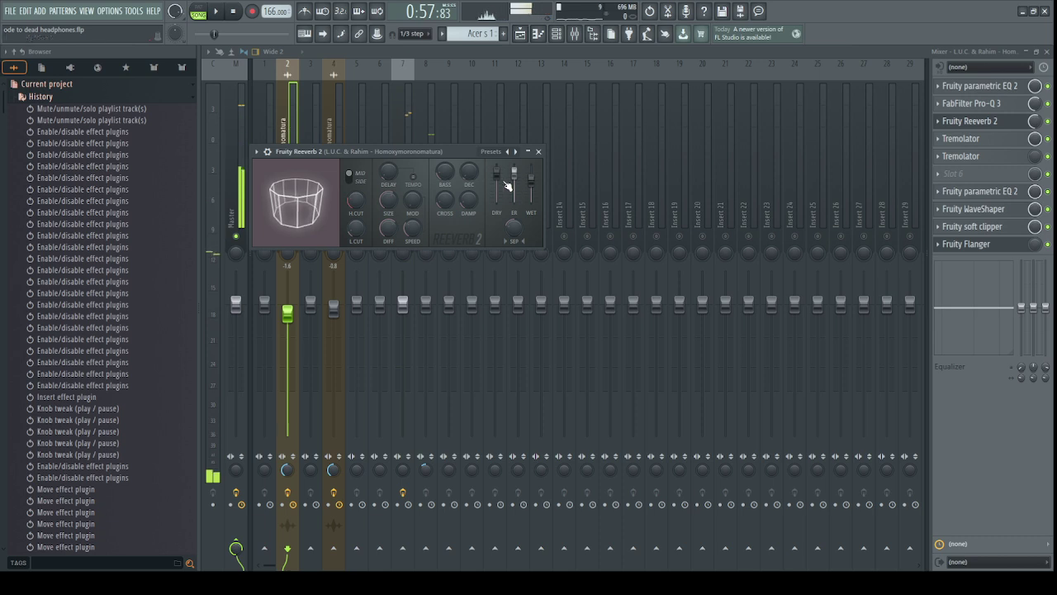
Close the Fruity Reeverb 2 settings and unmute all mixer tracks.
left_click(539, 151)
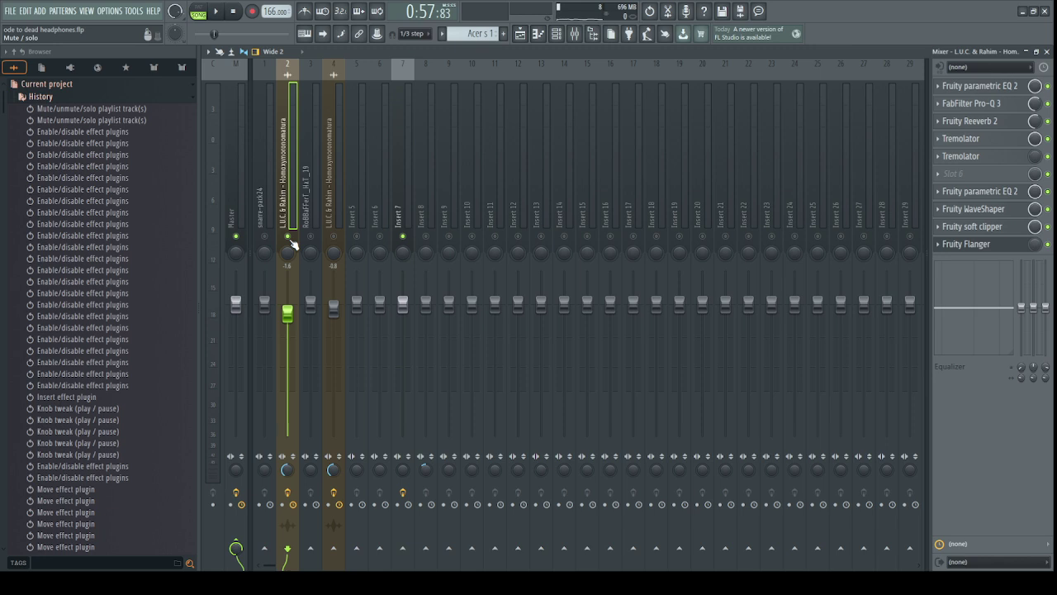
right_click(290, 240)
right_click(289, 240)
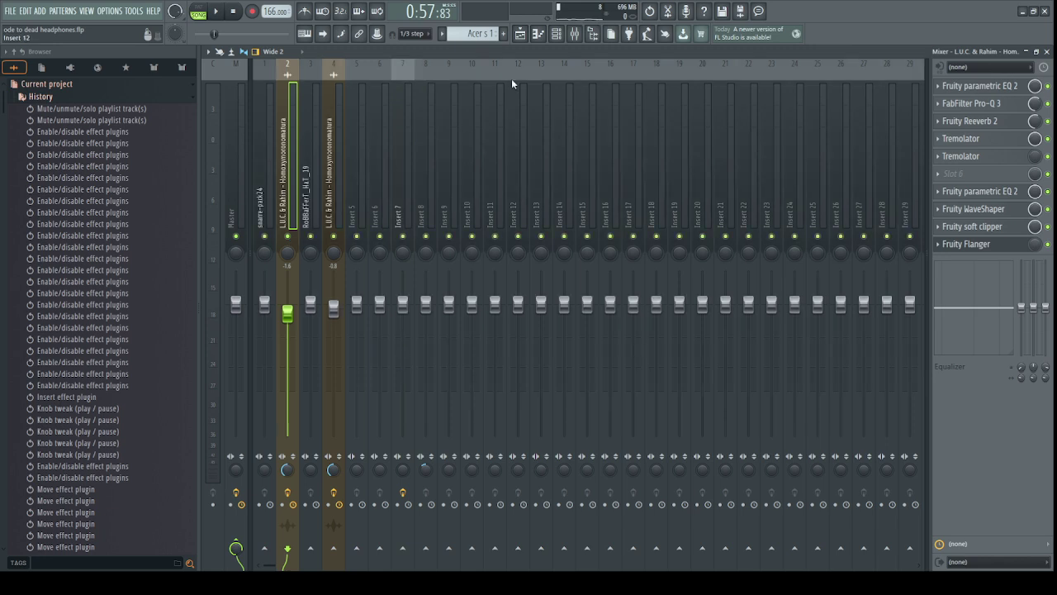
Show the playlist and play the selected section from bar 41 with all mixer tracks active, then stop.
key("space")
left_click(520, 34)
left_click_drag(521, 64, 507, 63)
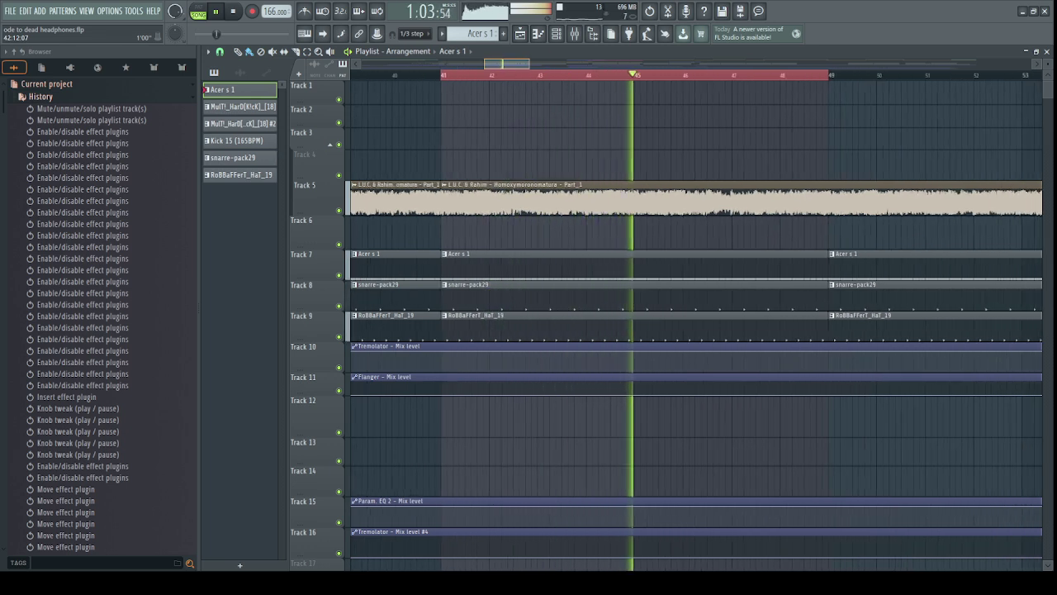
key("space")
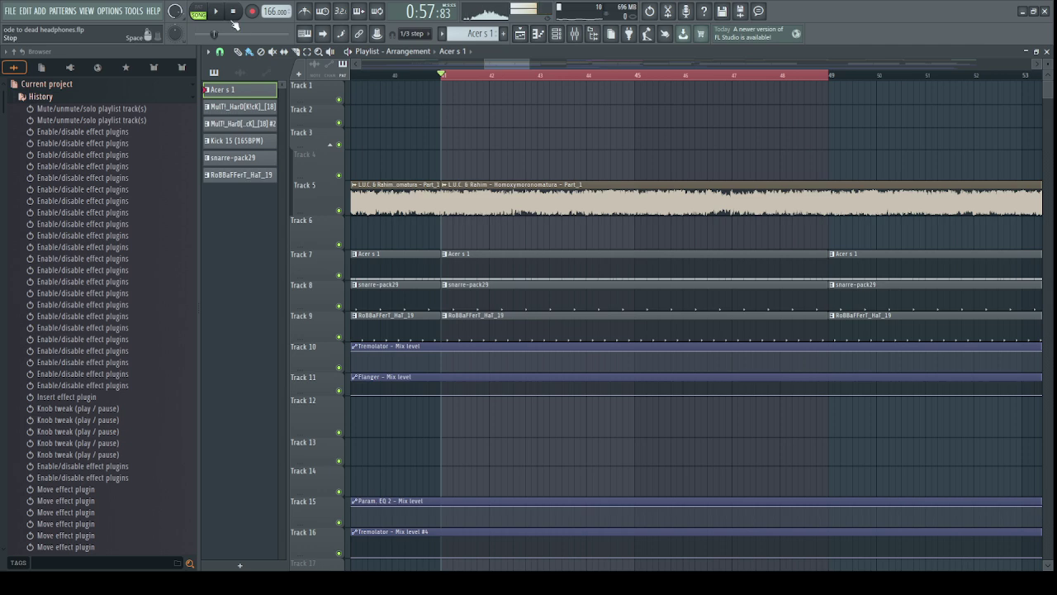
Clear the playlist's time selection and place the playback position at the start of bar 57.
left_click_drag(529, 63, 579, 66)
double_click(561, 75)
key("ctrl+d")
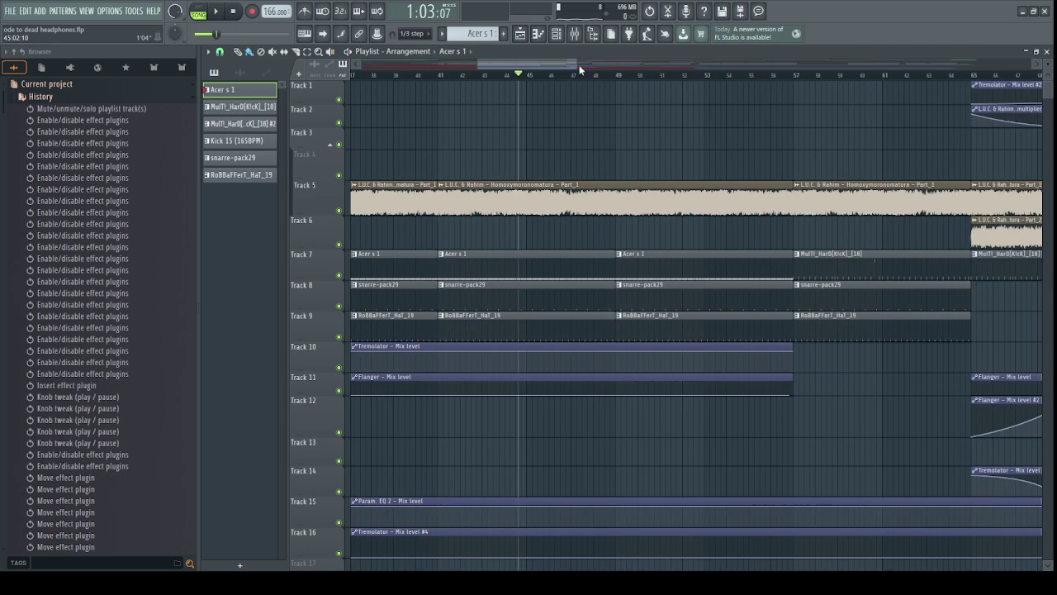
left_click(616, 75)
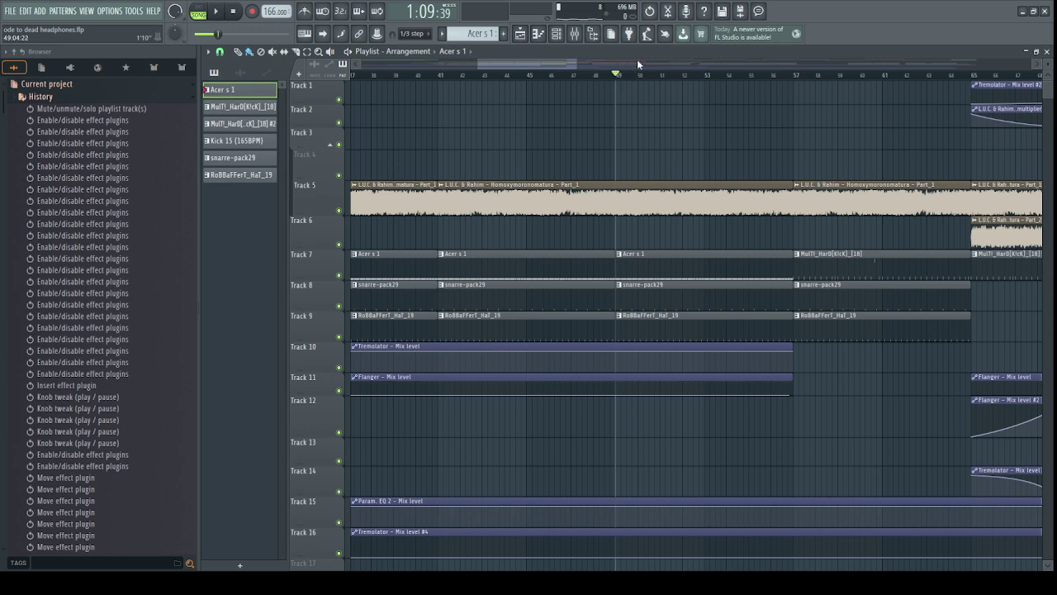
scroll(637, 65, "up", 2)
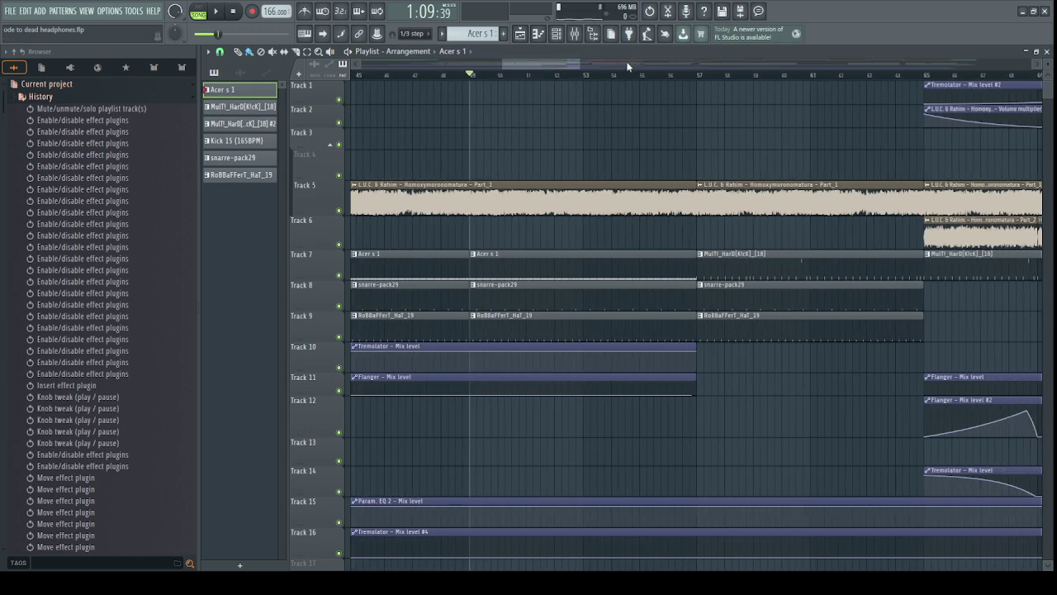
scroll(628, 66, "down", 1)
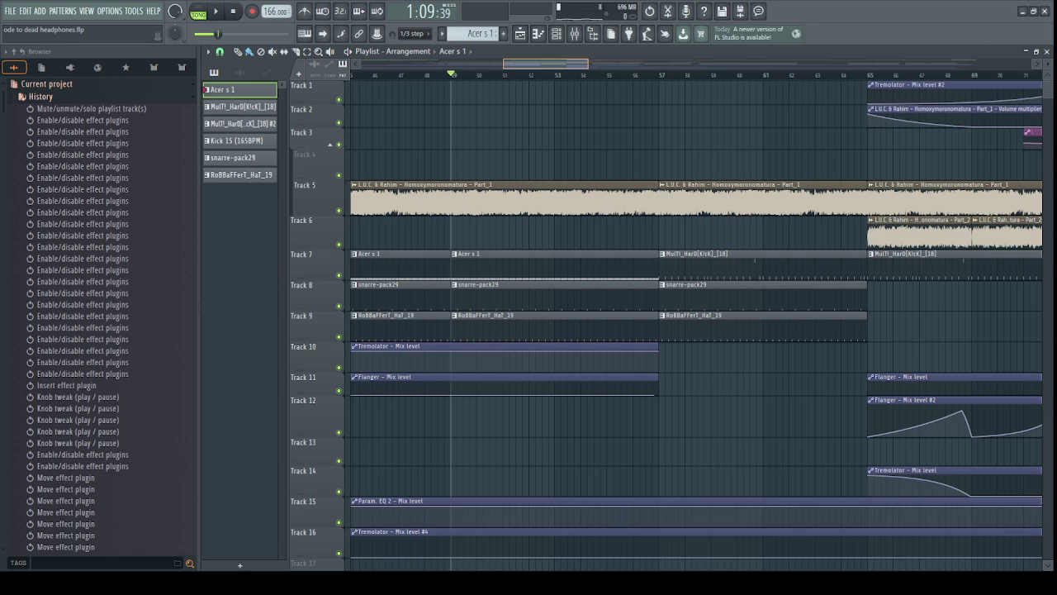
left_click(663, 77)
scroll(669, 73, "up", 2)
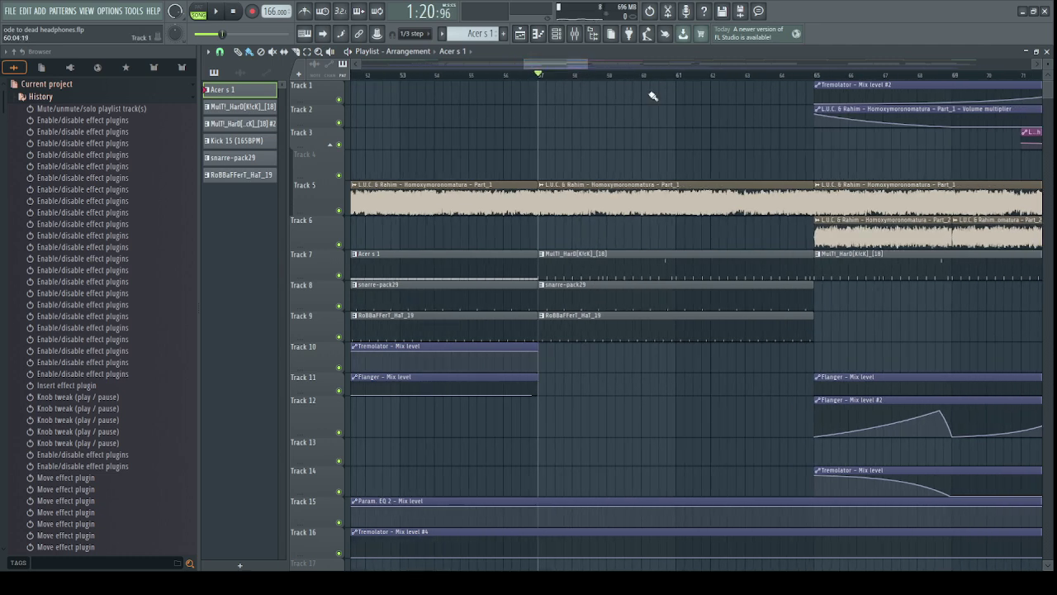
Open the MulT!_HarD[K!cK]_[18] pattern in the piano roll, play it in pattern mode and show its sampler settings.
double_click(589, 263)
key("l")
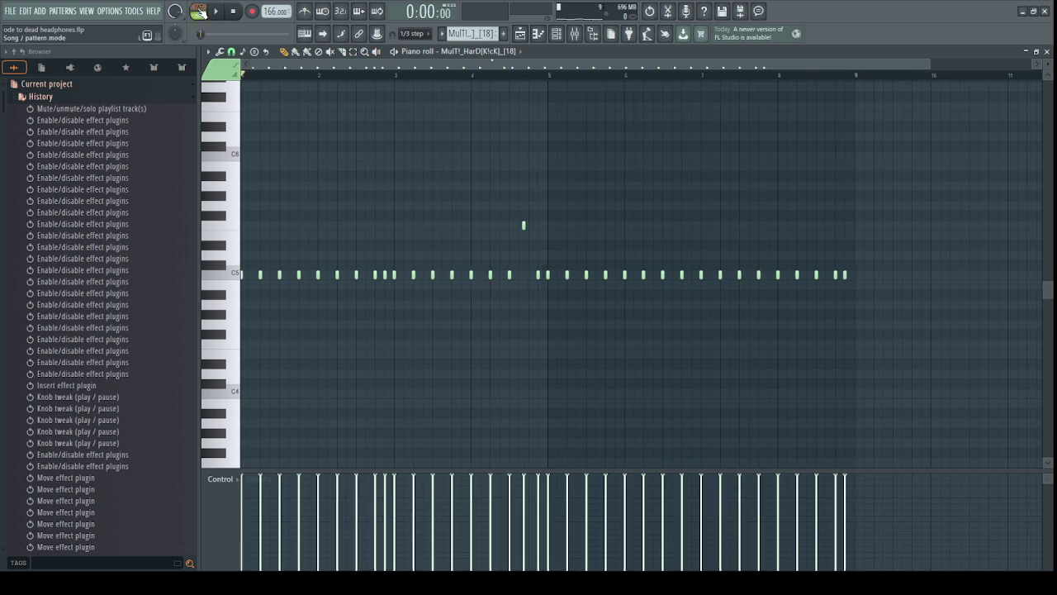
key("space")
scroll(425, 73, "up", 1)
right_click(498, 53)
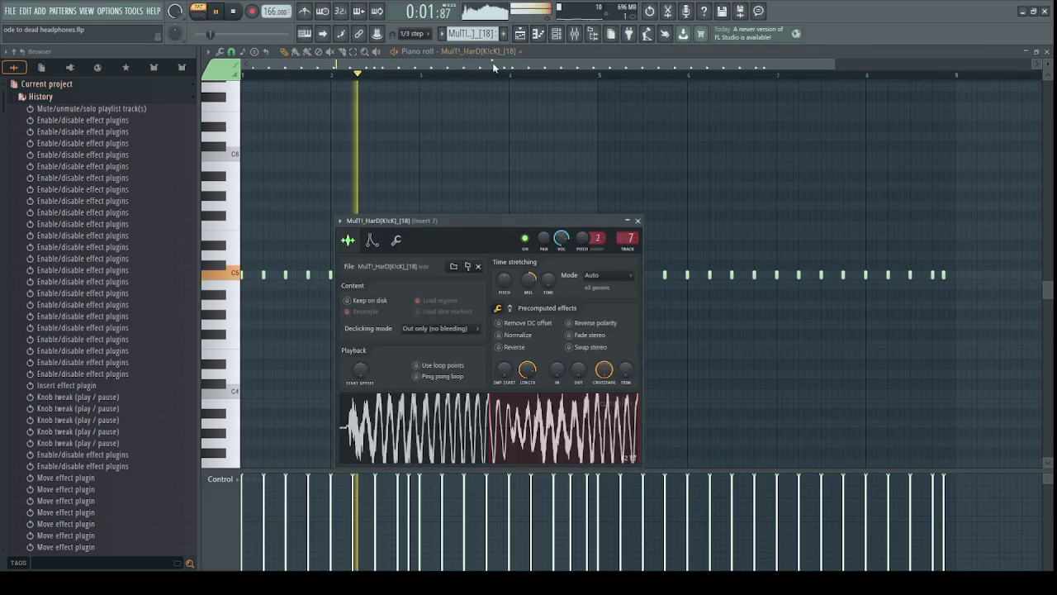
Return to the playlist, mute Track 5 and listen to the drums in song mode from bar 57.
key("F5")
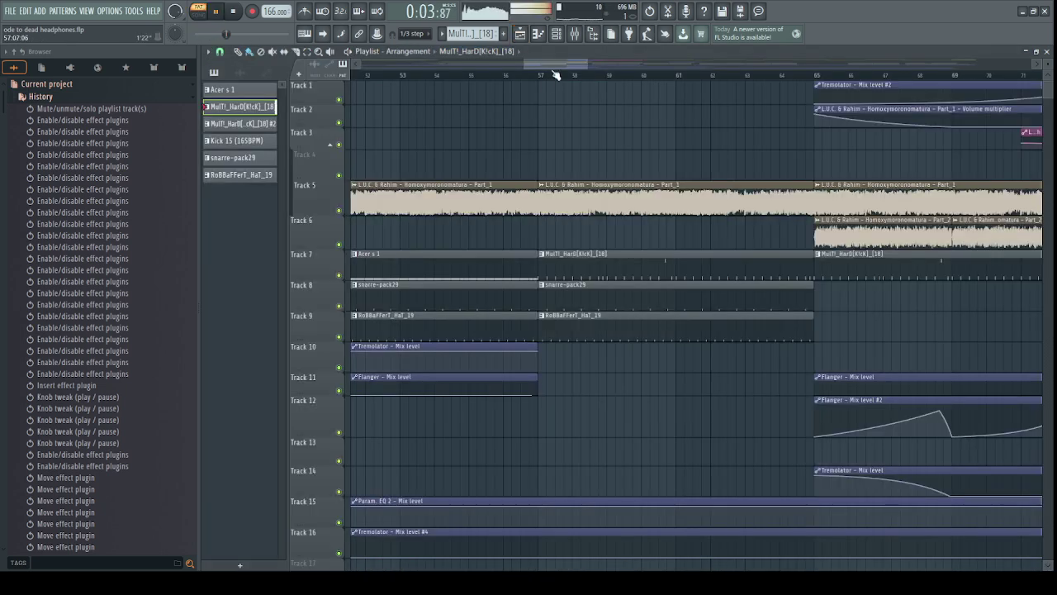
scroll(556, 76, "down", 2)
left_click(559, 75)
left_click(342, 211)
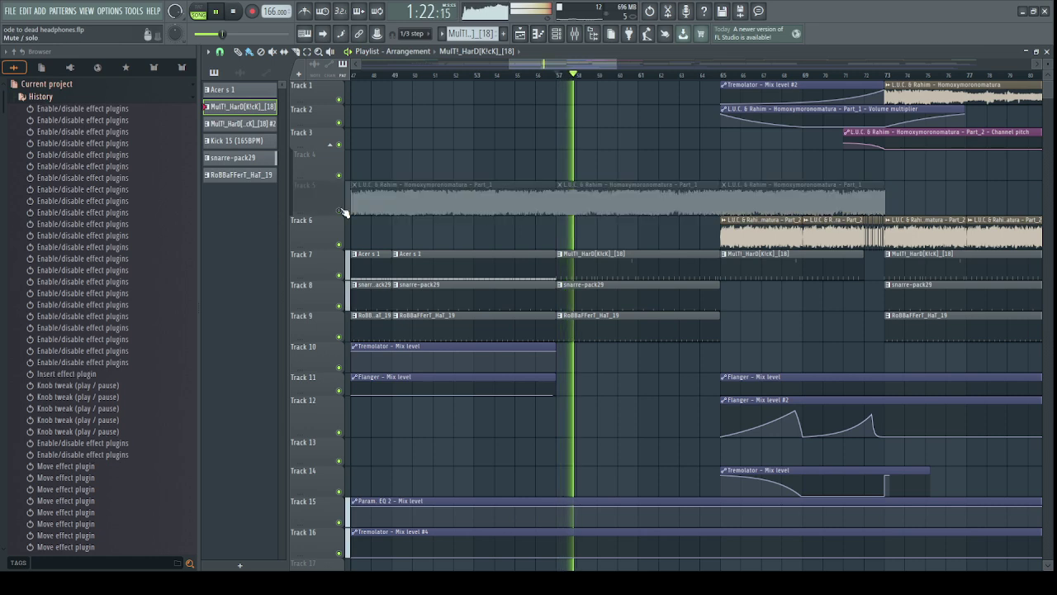
scroll(669, 75, "up", 2)
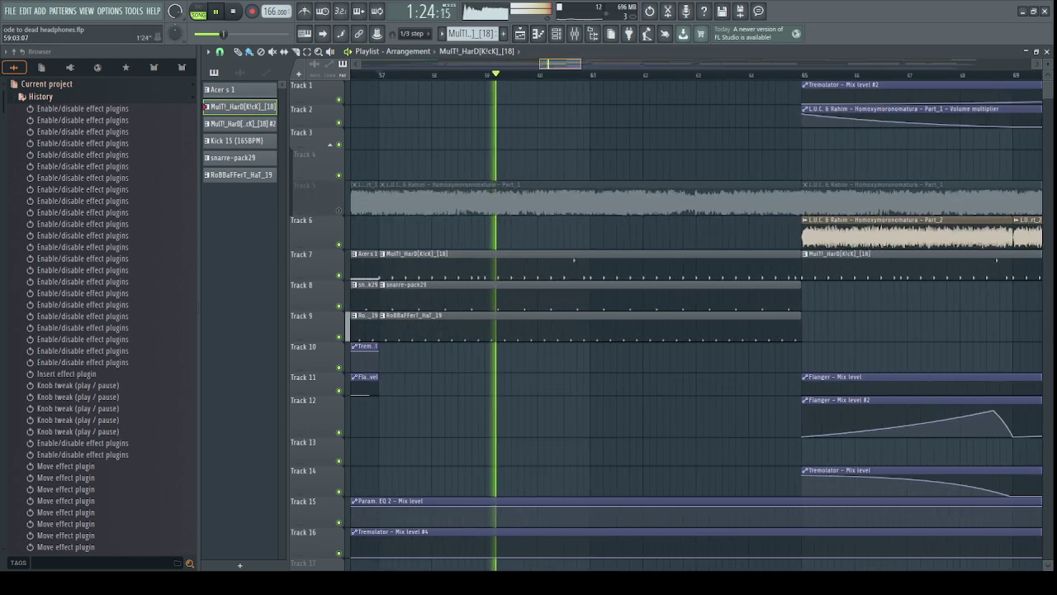
scroll(695, 322, "down", 1)
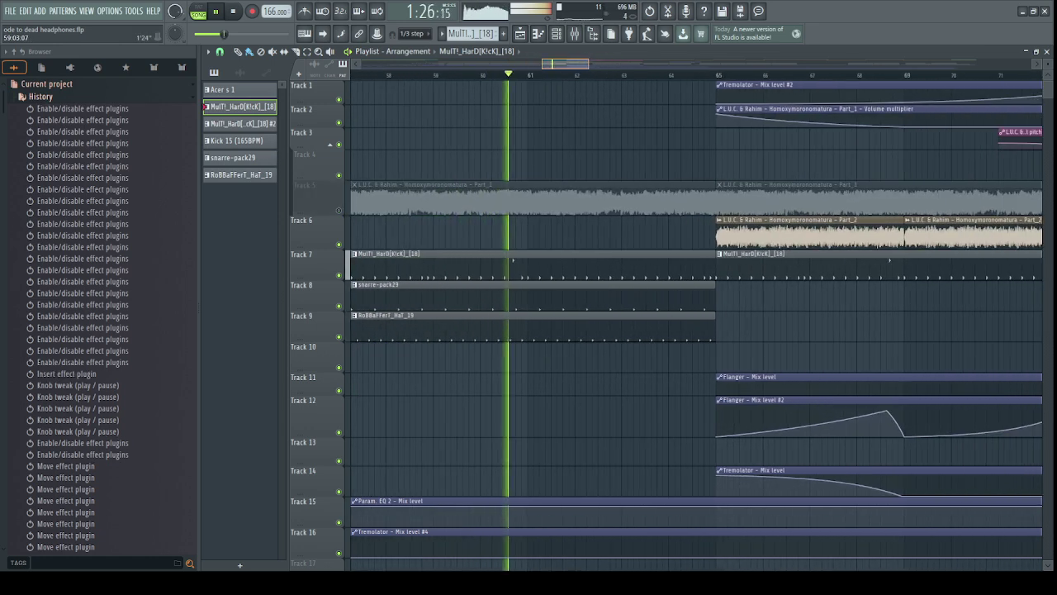
key("space")
Collapse the browser's History list and look through the later sections of the playlist arrangement.
scroll(579, 62, "down", 2)
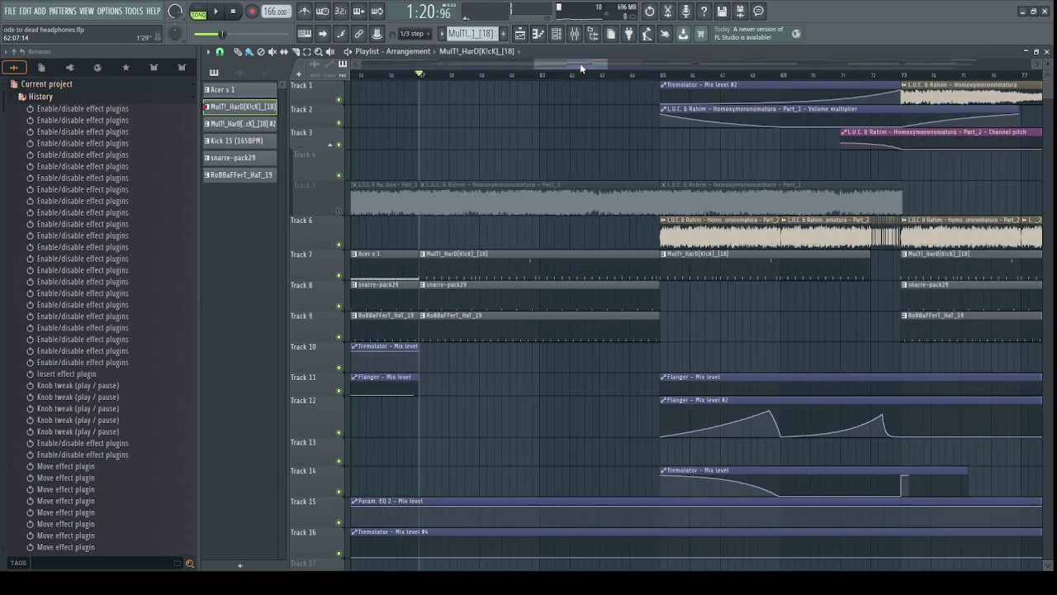
scroll(579, 63, "down", 2)
left_click(41, 97)
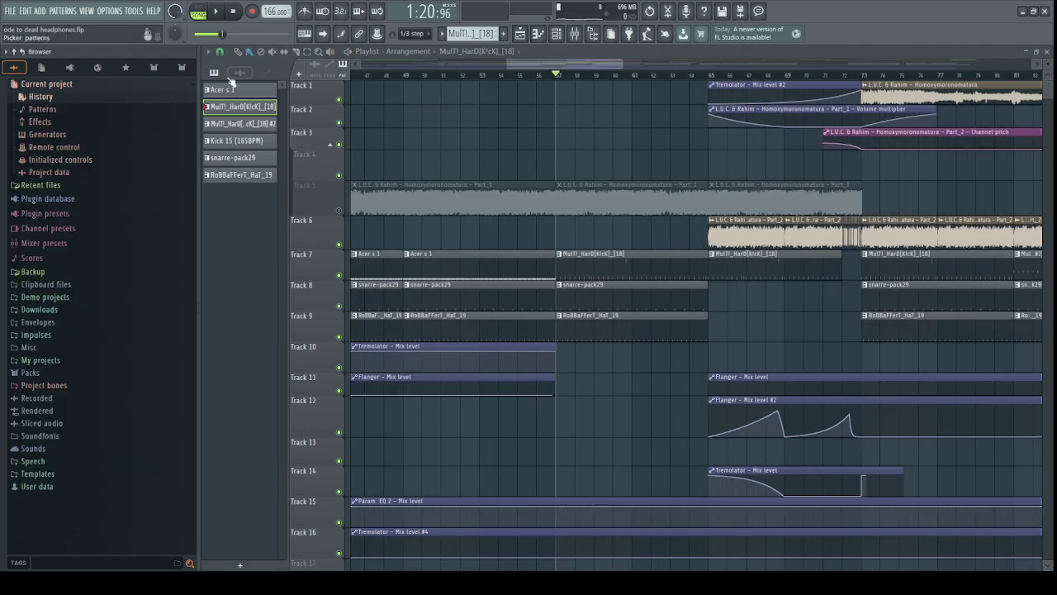
mouse_move(580, 65)
left_mouse_down()
mouse_move(630, 65)
mouse_move(590, 71)
left_mouse_up()
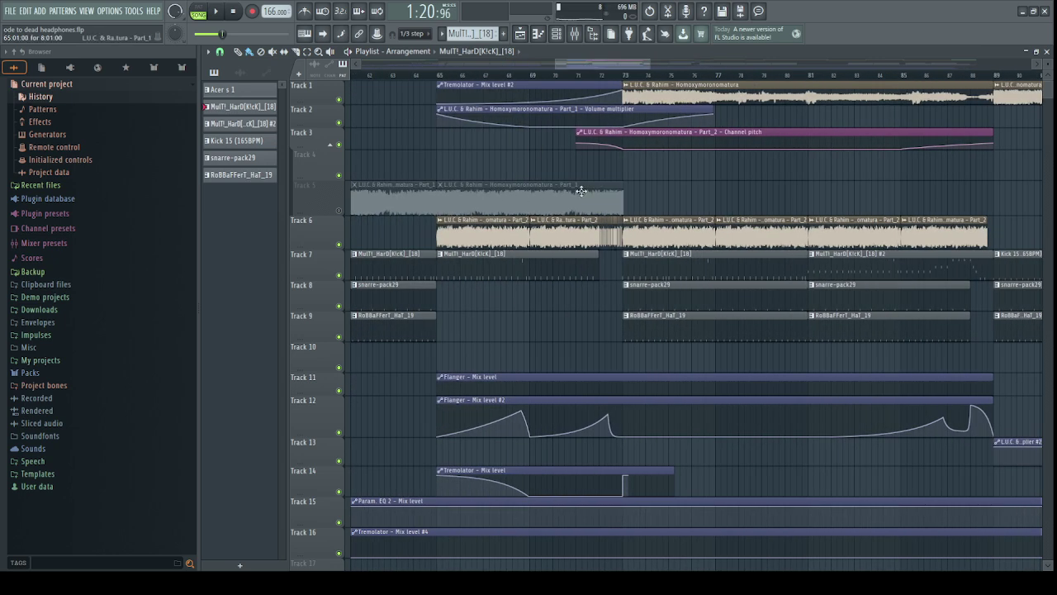
left_click(673, 65)
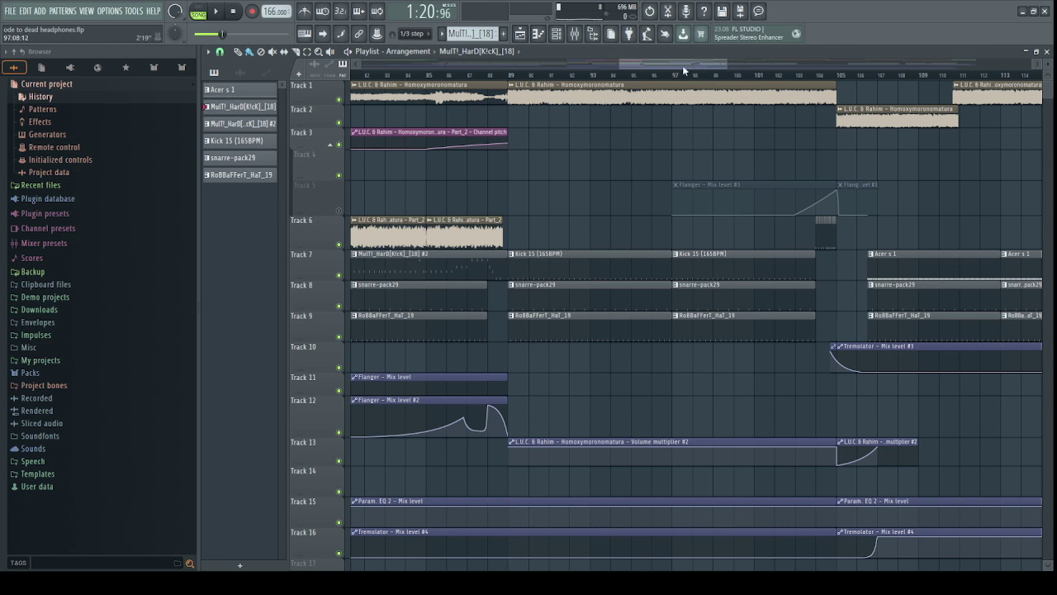
left_click_drag(686, 64, 710, 64)
Open the Acer s 1 pattern in the piano roll and audition its sample in the sampler.
double_click(834, 253)
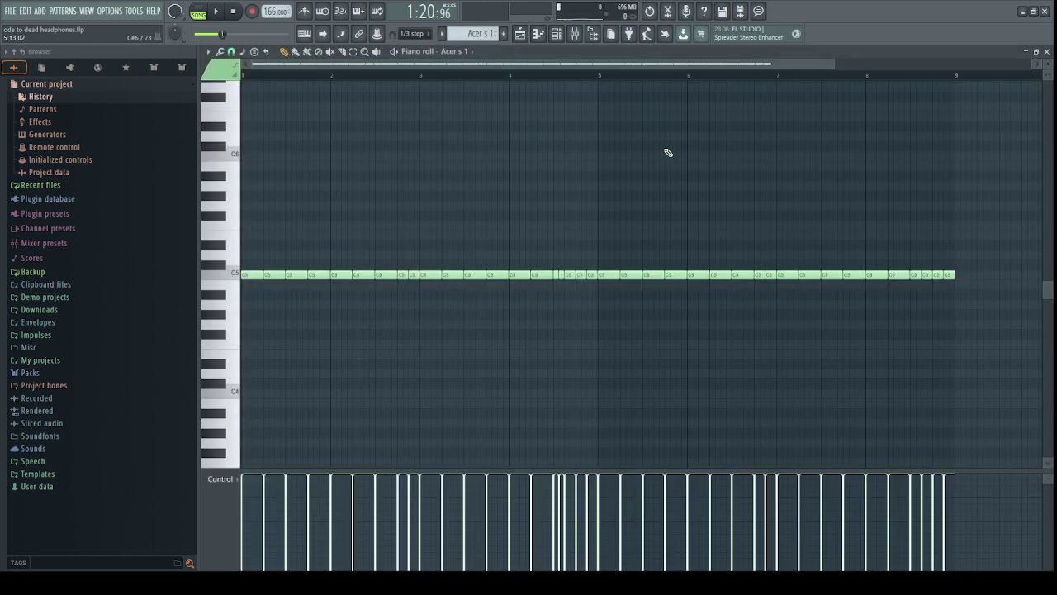
left_click_drag(557, 65, 556, 70)
right_click(469, 53)
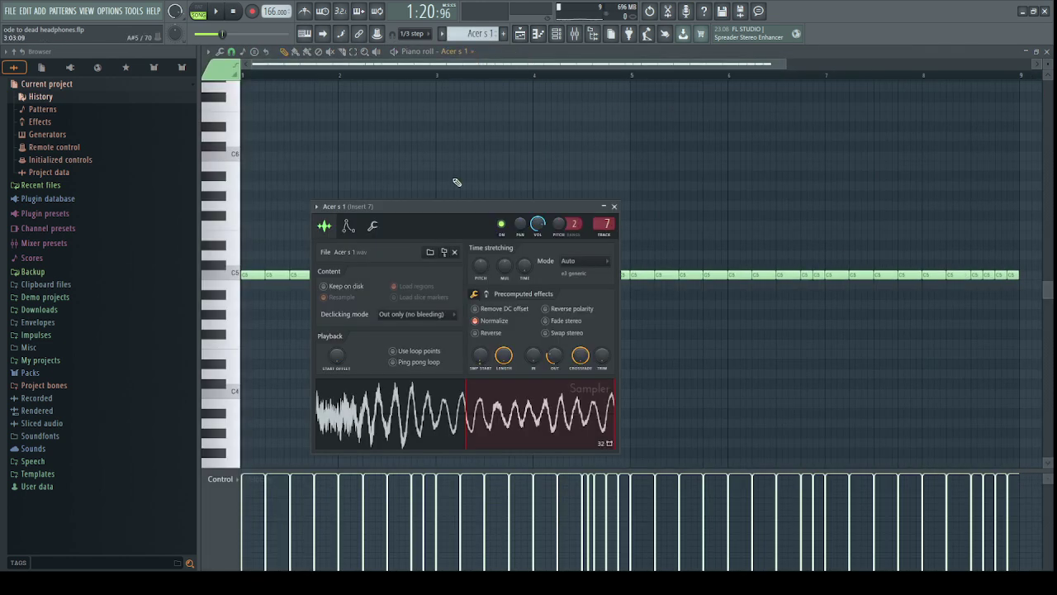
left_click(480, 404)
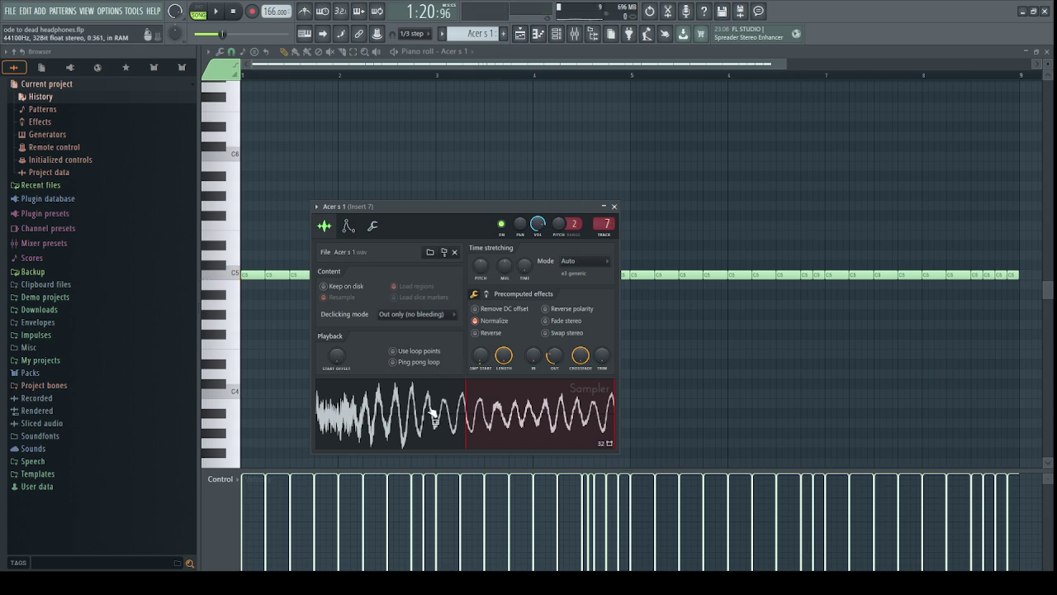
Locate the Acer s 1 sample file in the browser and compare its sound with the channel's version.
left_click(445, 253)
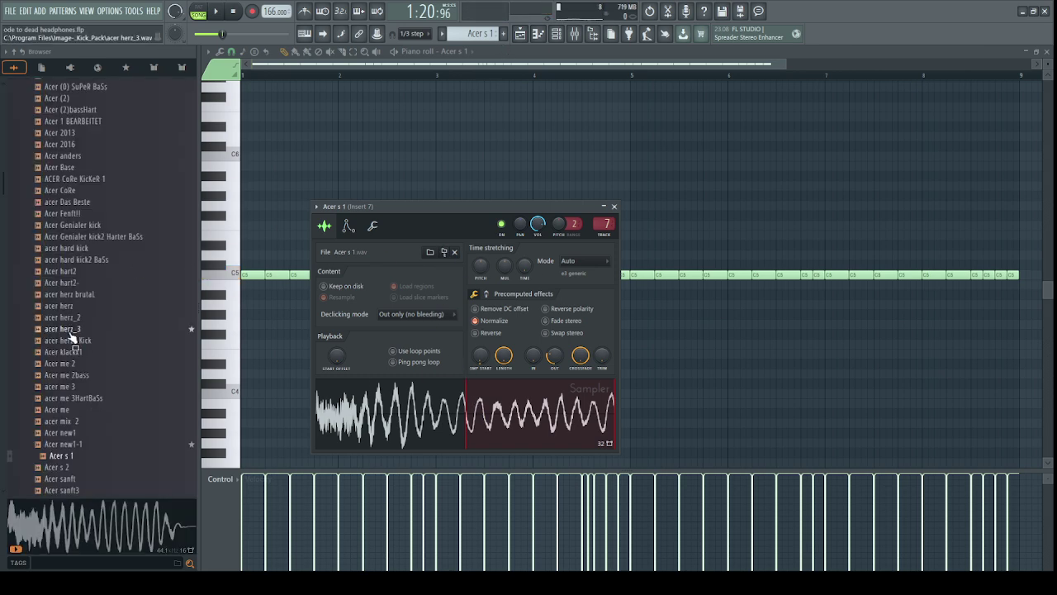
left_click(77, 456)
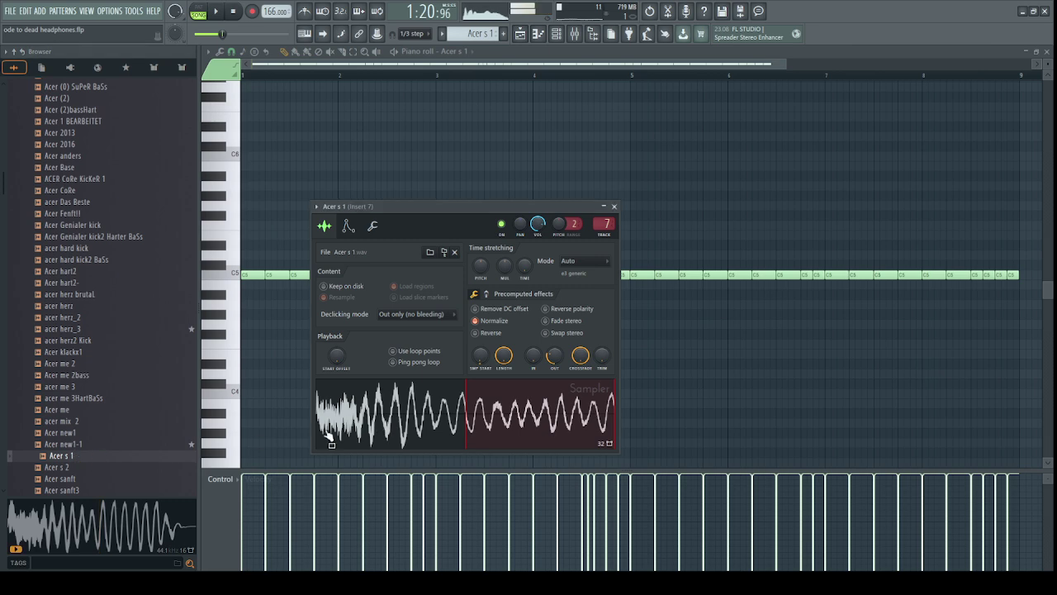
left_click(378, 431)
Check the Acer s 1 channel's miscellaneous settings, audition the sample again and close the sampler.
left_click(373, 225)
left_click(327, 227)
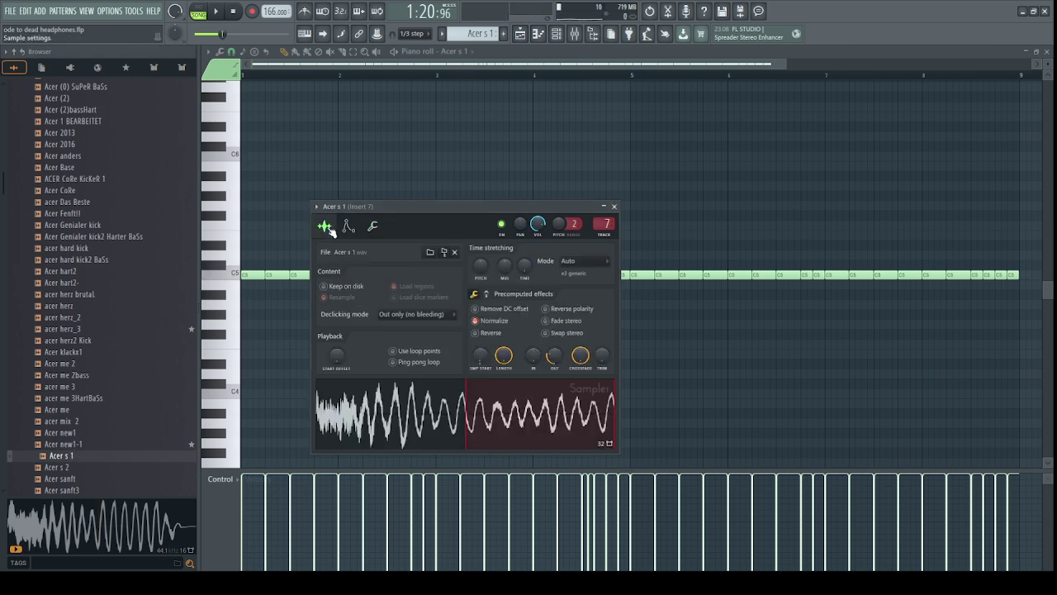
left_click(452, 415)
key("Escape")
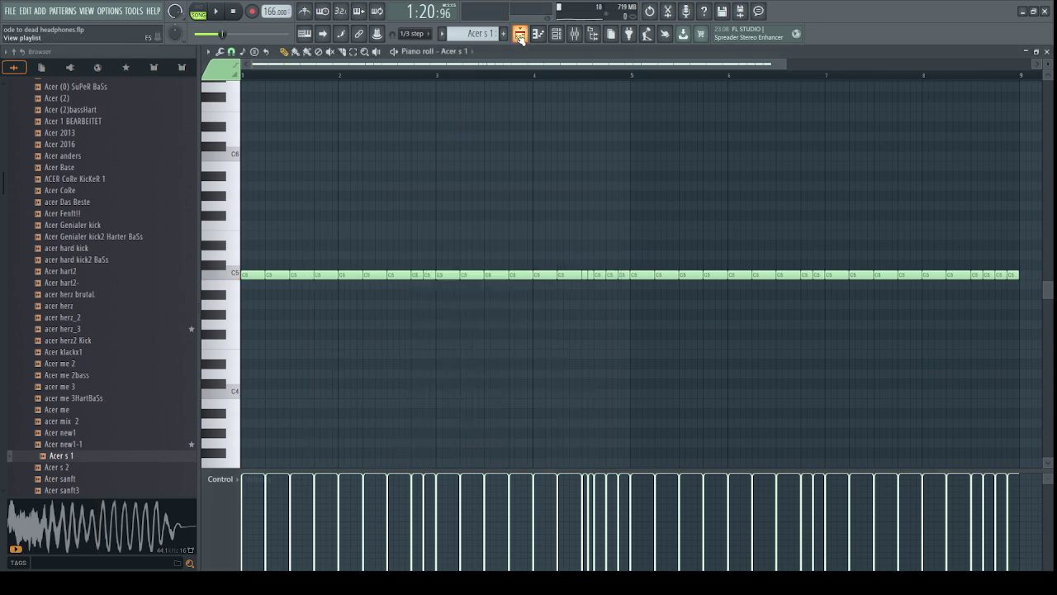
Return to the playlist, unmute Track 5 and show the full arrangement.
left_click(520, 34)
scroll(384, 145, "down", 5)
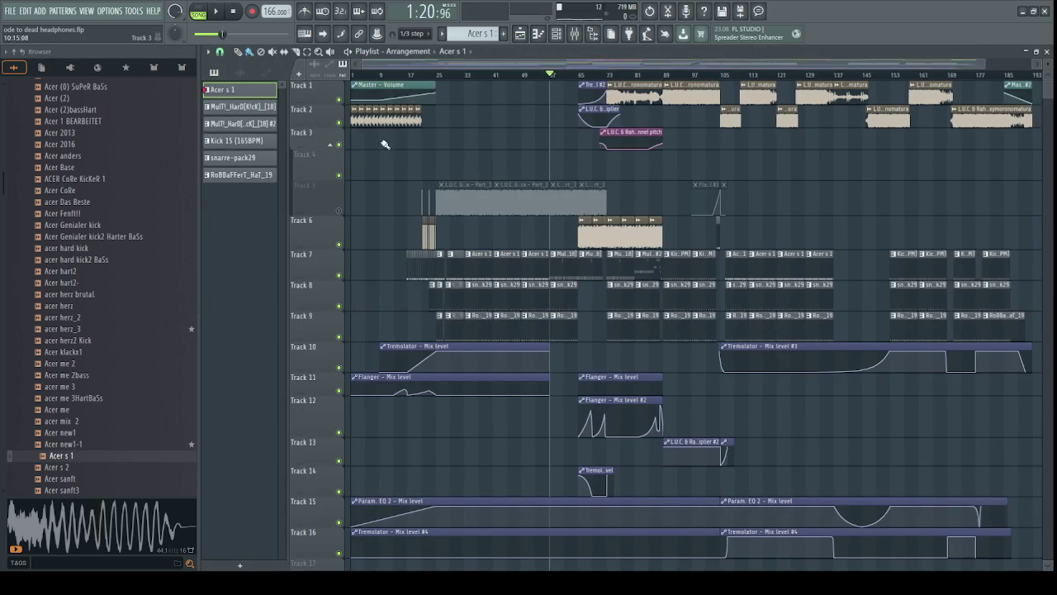
left_click(339, 211)
scroll(604, 64, "down", 4)
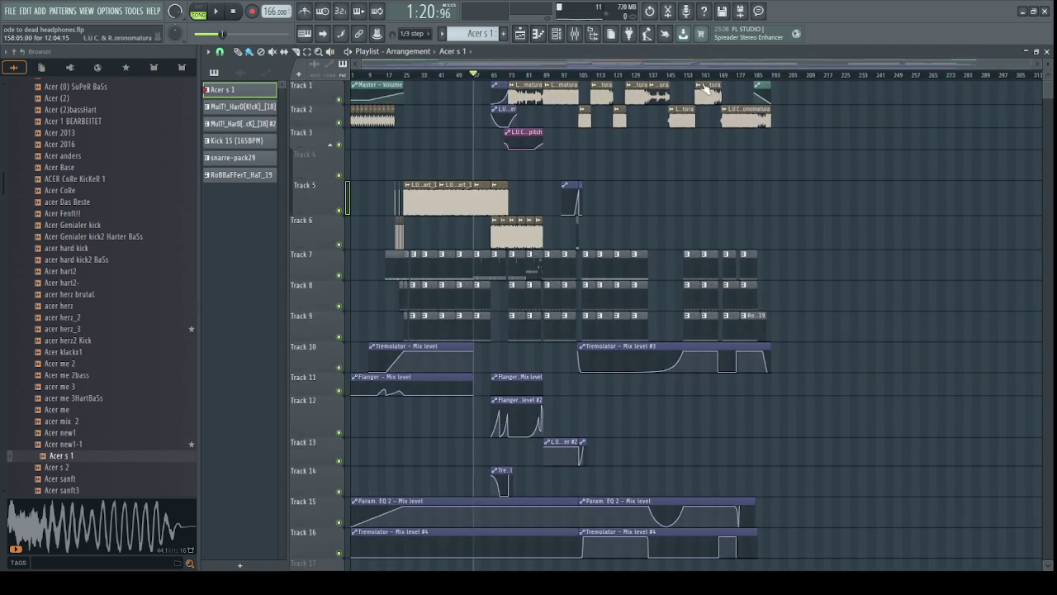
Switch to the empty Arrangement_2 and audition Acer kick samples from Acer Fenft!! through Acer ToN in the browser.
left_click_drag(387, 63, 418, 62)
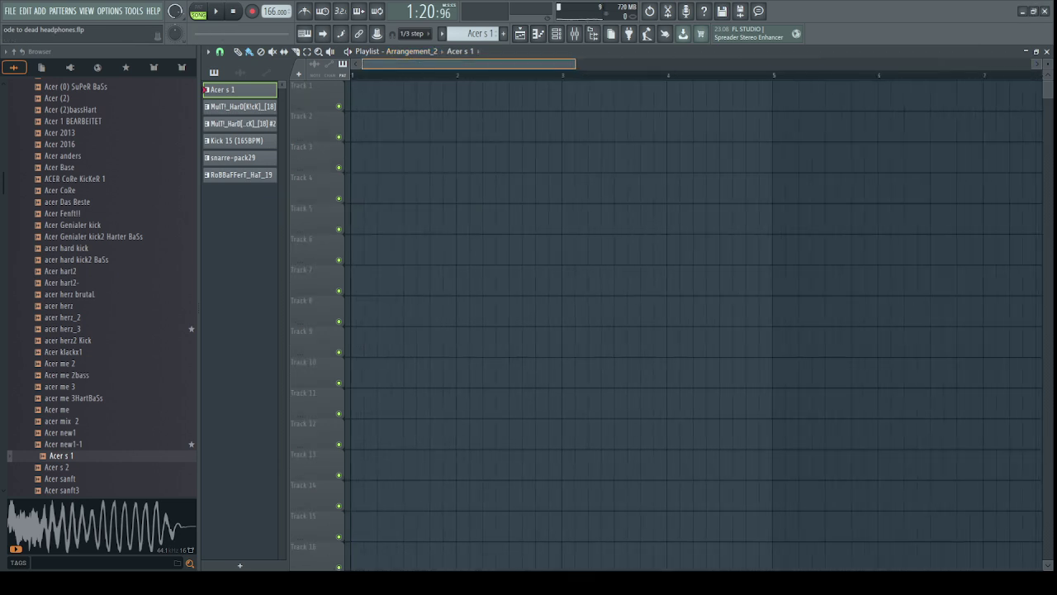
left_click(124, 214)
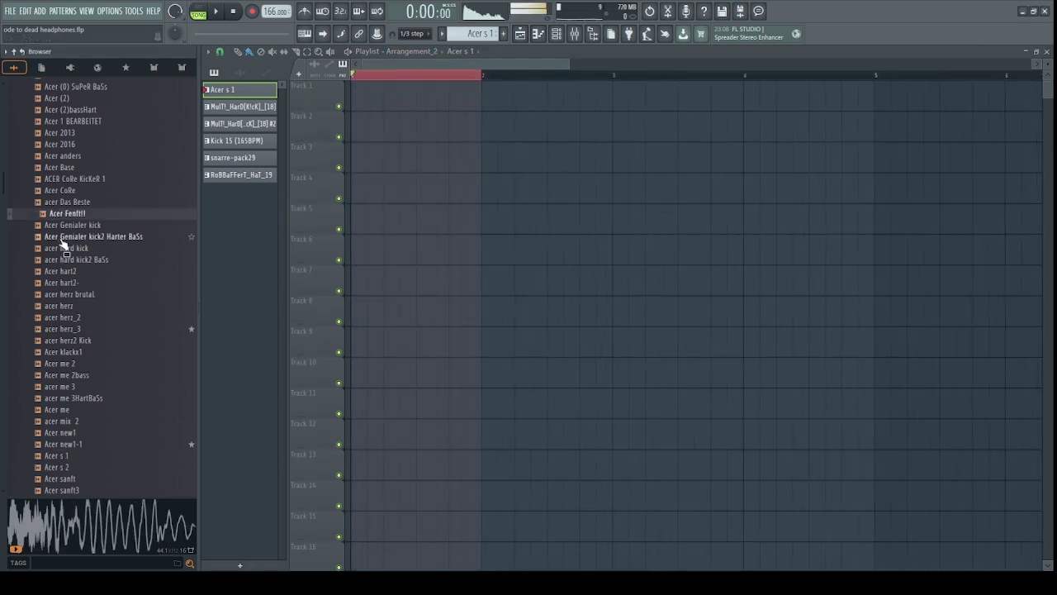
left_click(63, 239)
left_click(69, 297)
scroll(73, 341, "down", 6)
left_click(63, 320)
left_click(68, 329)
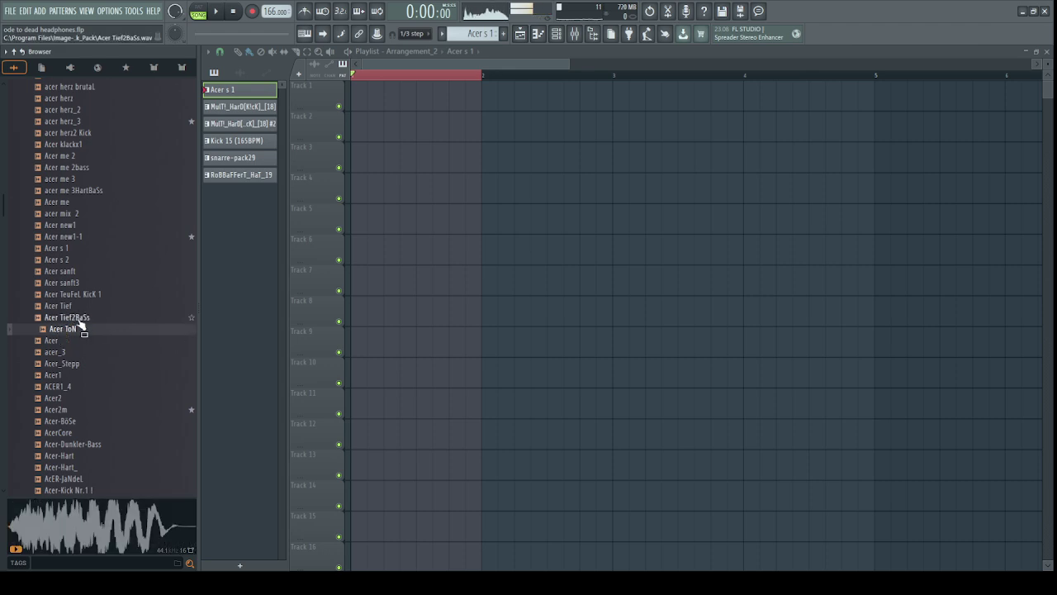
Show the channel rack and audition the ACER1_4 and Acer-Hart kick samples, then browse further down the kick pack.
left_click(557, 34)
scroll(119, 245, "down", 2)
left_click(106, 317)
left_click(102, 386)
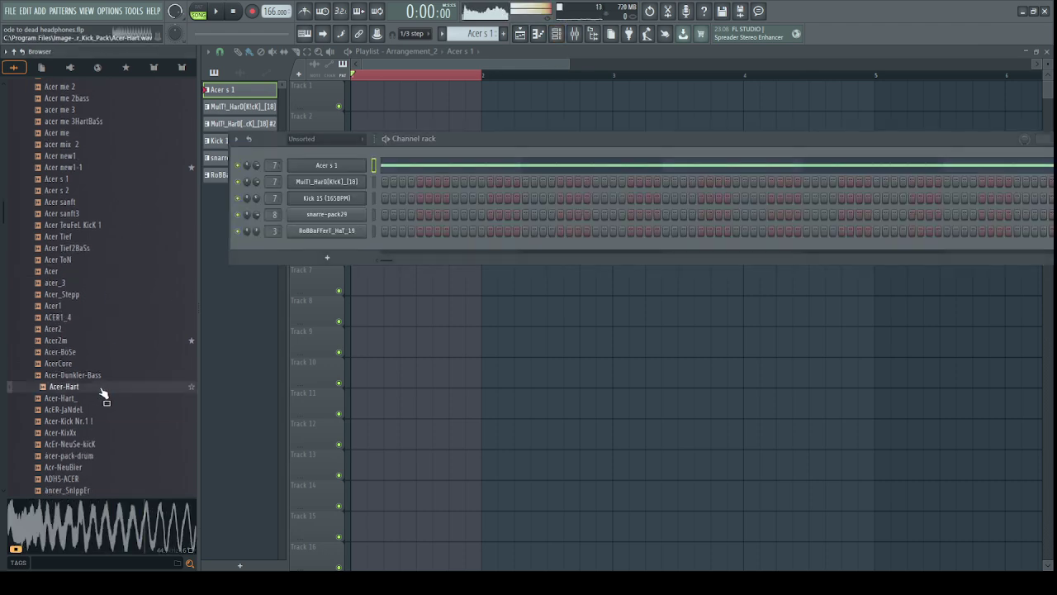
scroll(81, 276, "down", 4)
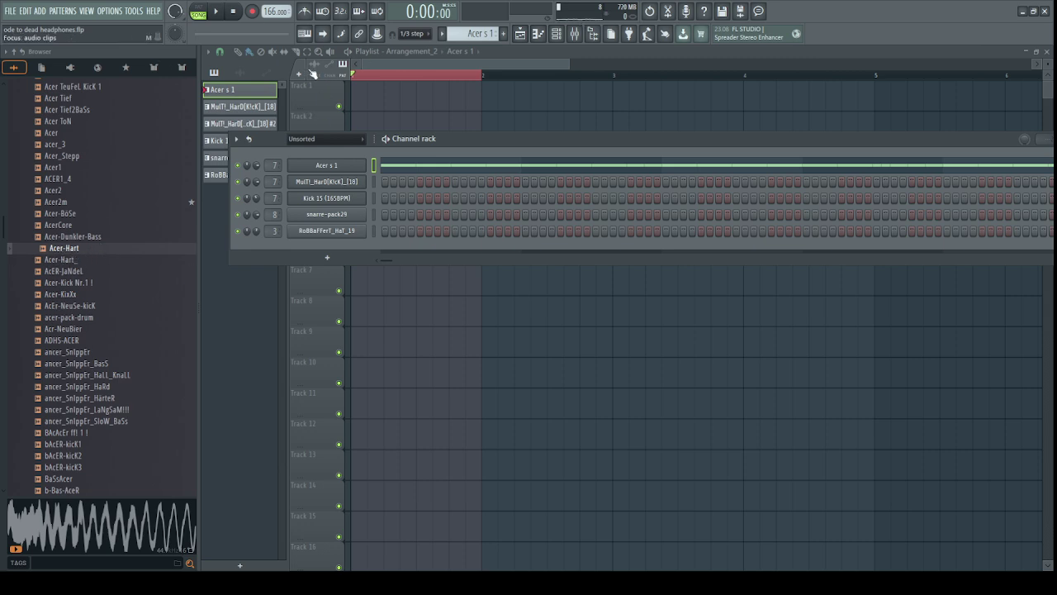
Open the mixer at Insert 7 and audition the Acer-Hart kick sample from the browser.
left_click(574, 36)
left_click(574, 38)
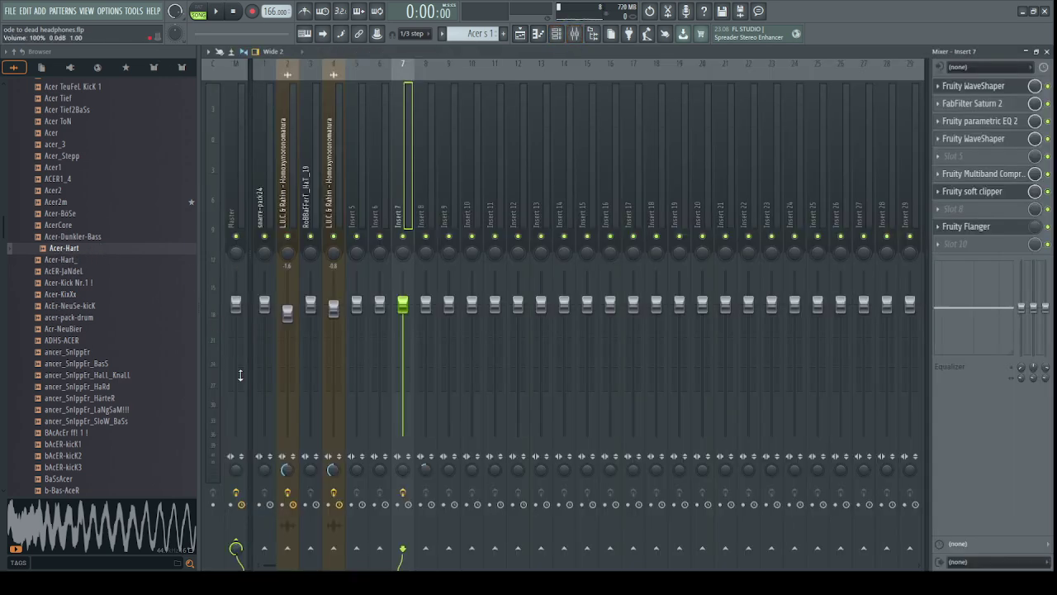
left_click(94, 250)
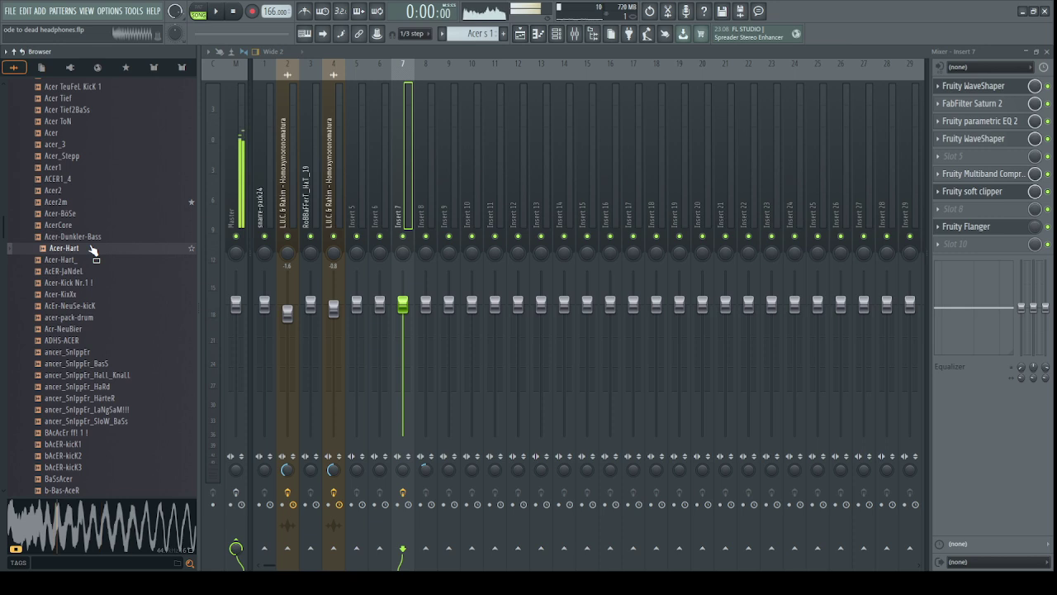
Audition the Acer-Hart kick sample again and inspect the Master track in the mixer.
left_click(89, 251)
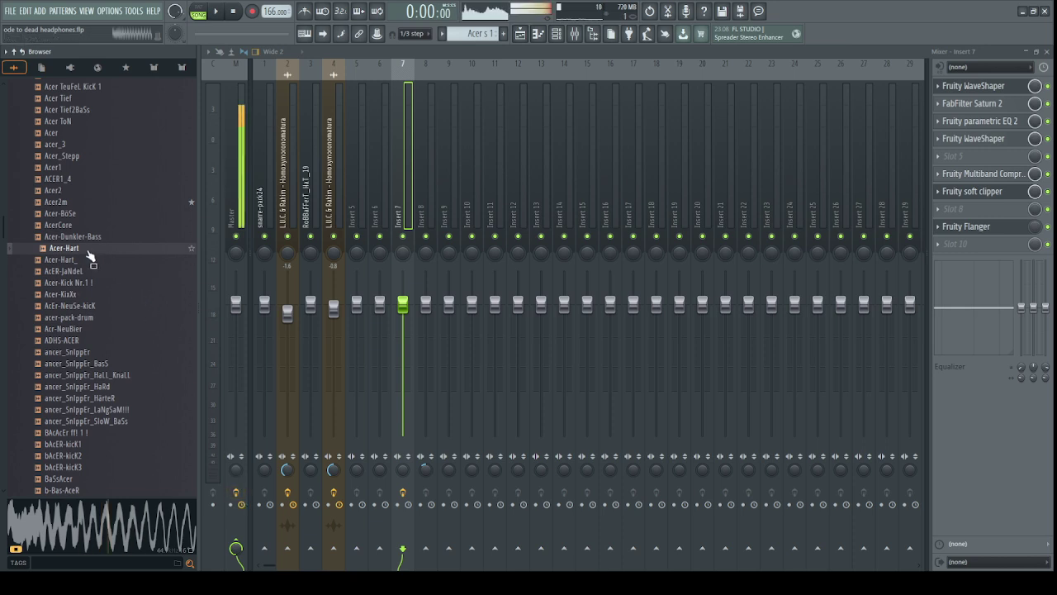
left_click(556, 34)
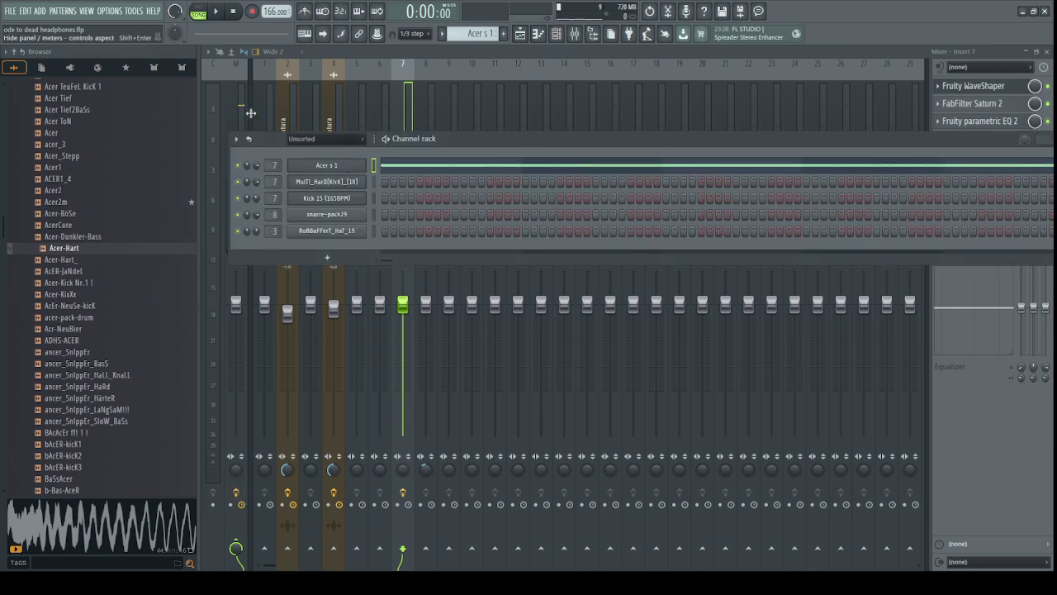
left_click(241, 113)
left_click(556, 34)
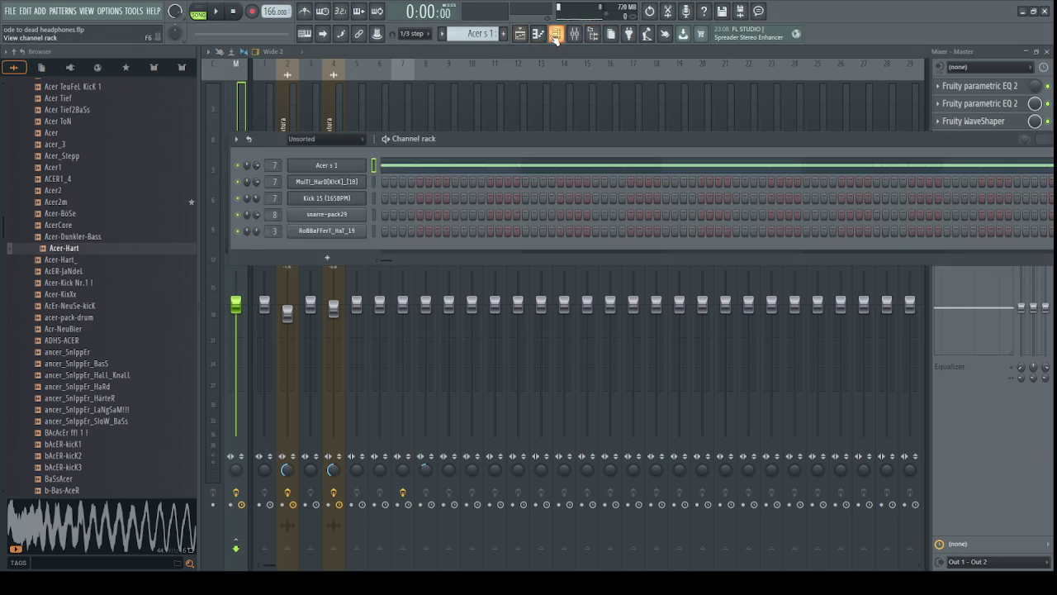
Create a new pattern, place it at bar 1 on Track 1 of Arrangement_2 and open it in the channel rack.
left_click(503, 34)
left_click(519, 34)
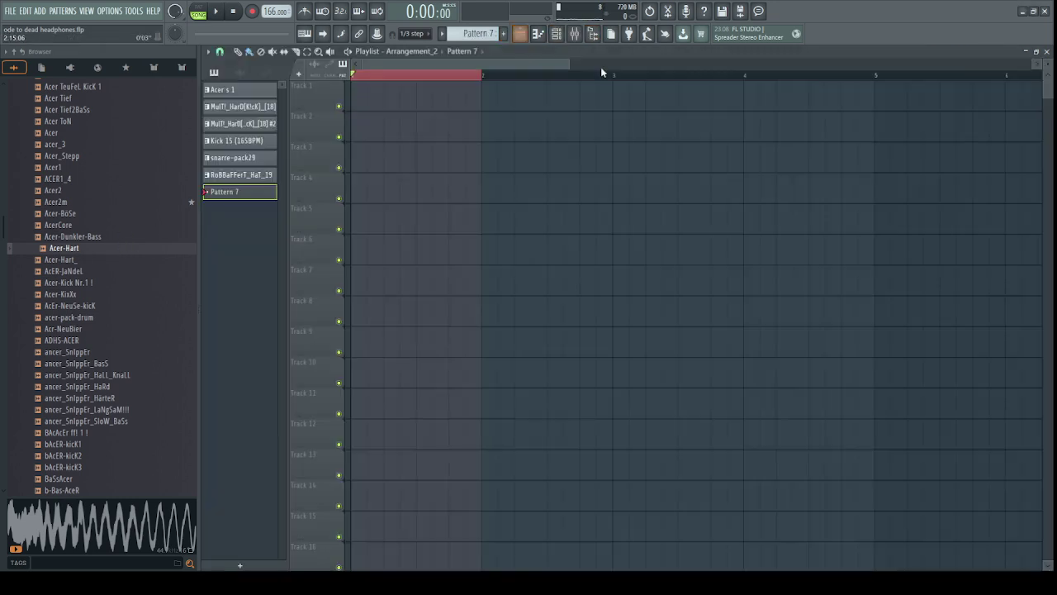
left_click_drag(394, 106, 378, 94)
double_click(380, 94)
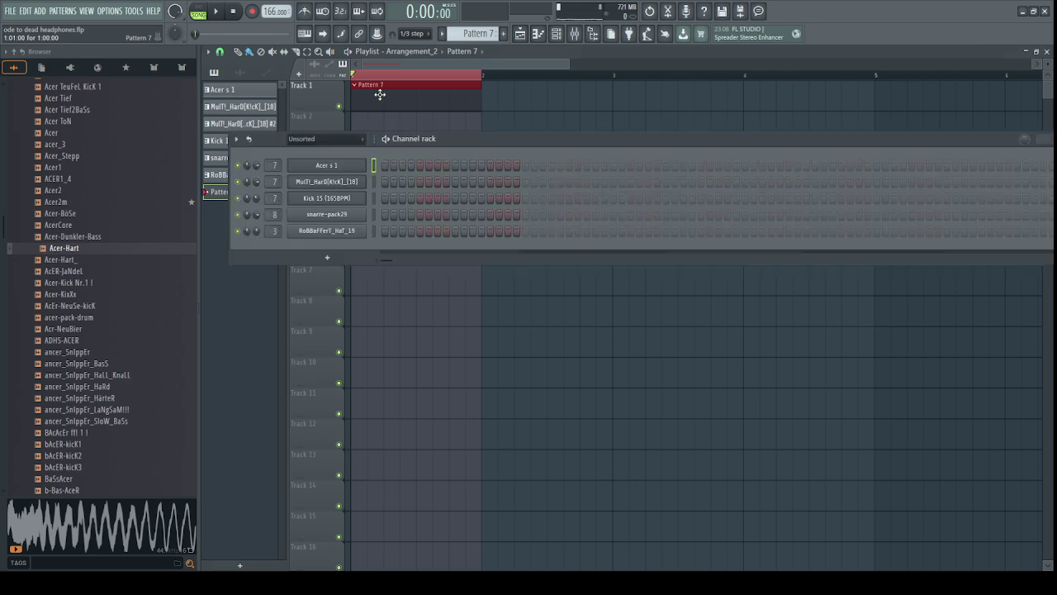
Audition kick samples in the browser from Acer-Hart_ through ancer_SnIppEr_LaNgSaM!!! to bAcER-kicK2.
left_click(96, 260)
left_click(80, 283)
scroll(85, 287, "down", 3)
left_click(89, 272)
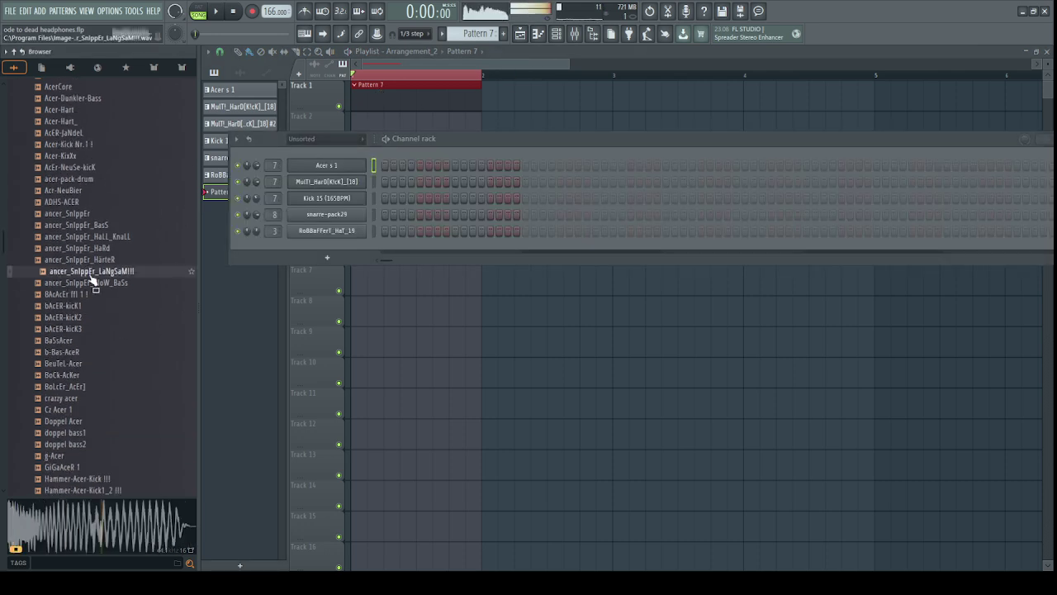
left_click(91, 284)
left_click(86, 295)
left_click(86, 306)
left_click(86, 318)
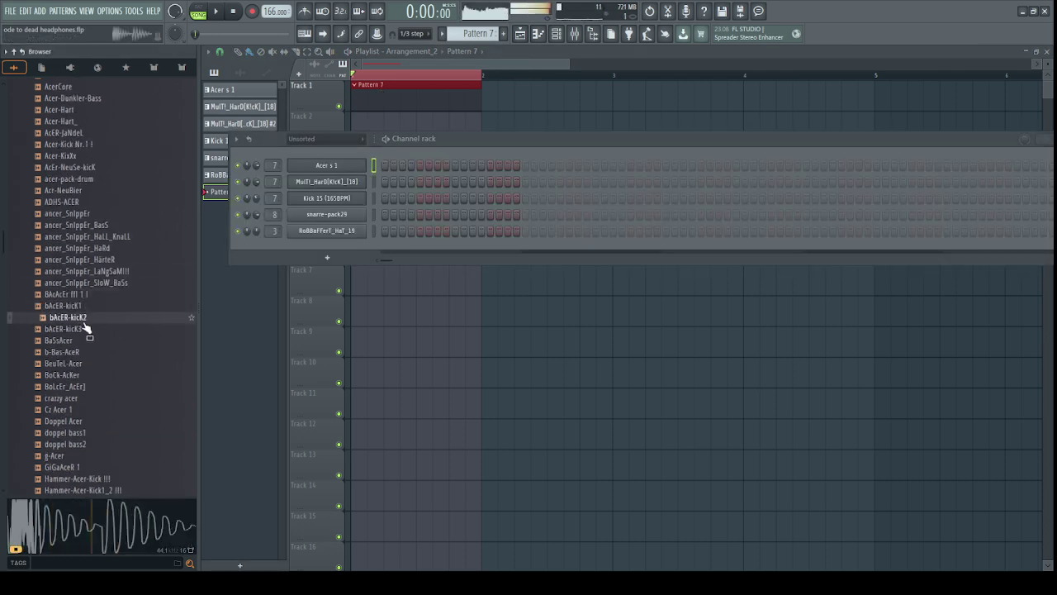
Audition the kick samples from Doppel Acer to Hammer-Acer-KickHardExtrem and return to Hammer-Acer-Kick !!!
scroll(79, 306, "down", 4)
left_click(73, 283)
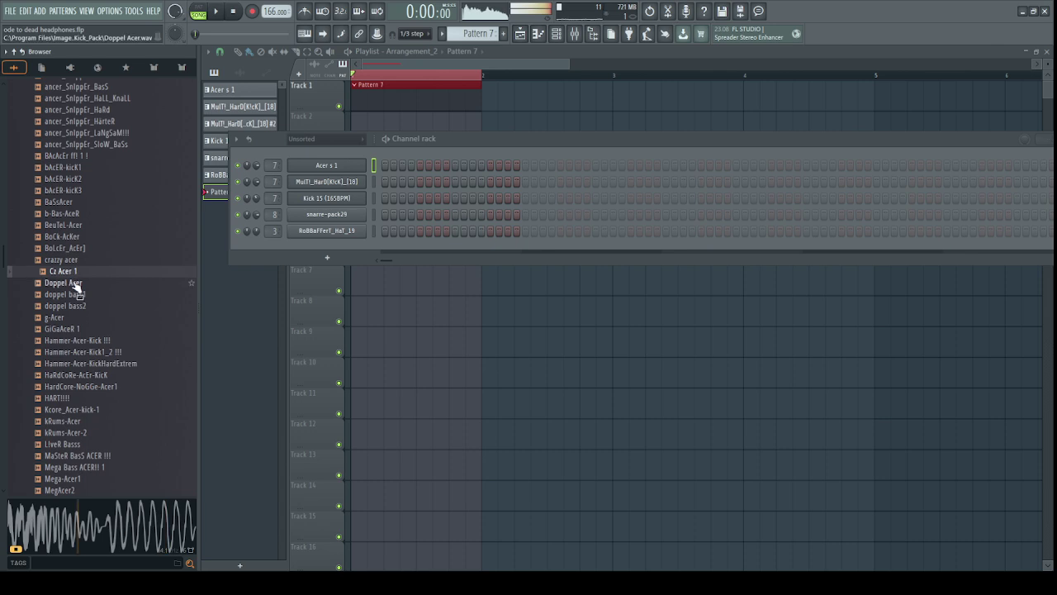
left_click(86, 318)
left_click(85, 329)
scroll(88, 334, "down", 2)
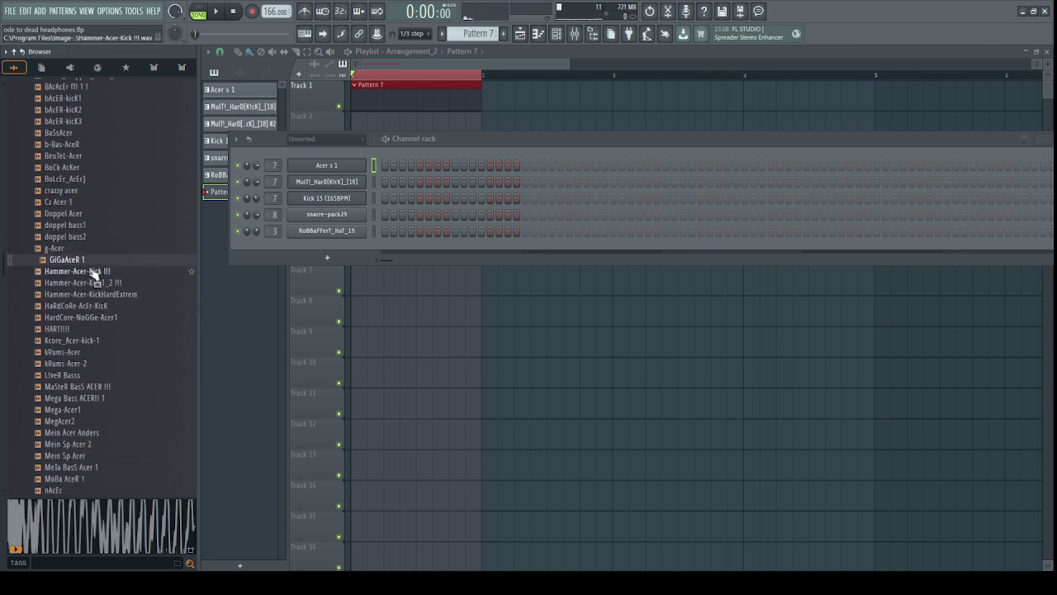
left_click(92, 271)
left_click(81, 263)
left_click(82, 271)
left_click(86, 294)
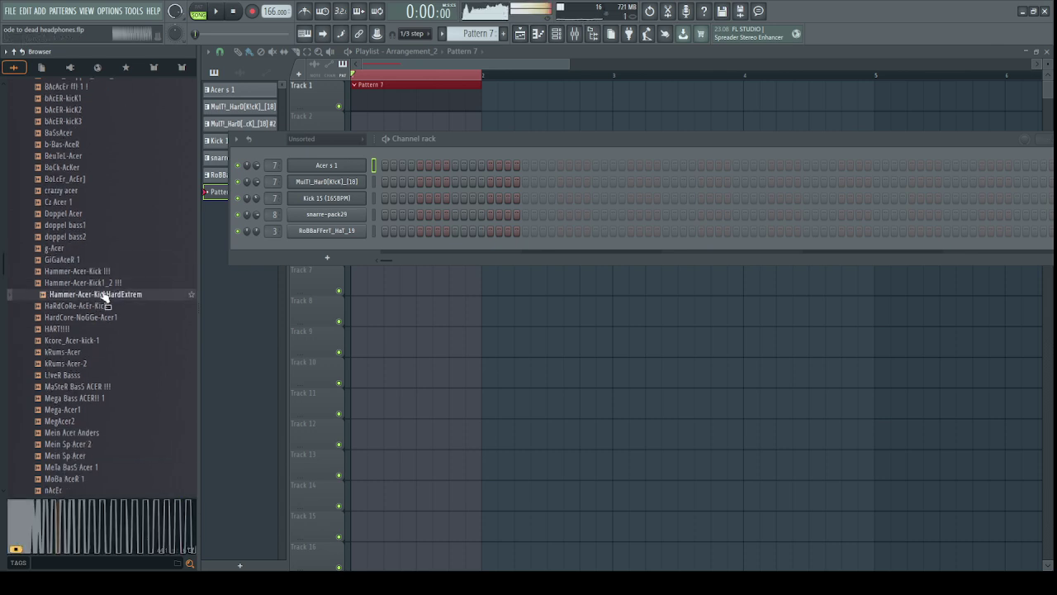
left_click(88, 283)
left_click(90, 273)
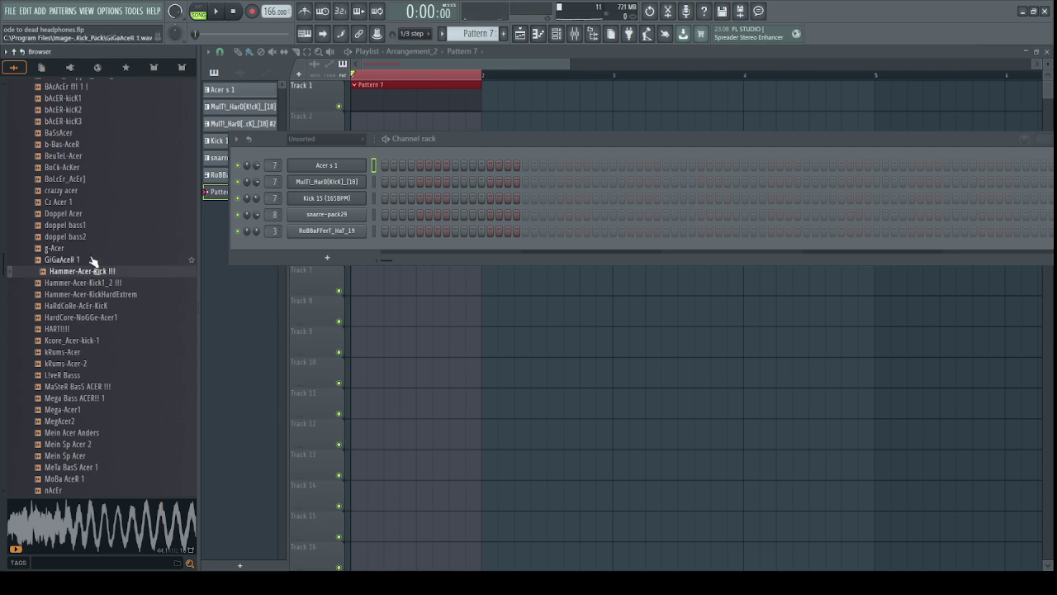
Add Hammer-Acer-Kick !!! as a channel and program kicks on steps 1, 5, 9, 13, snares on 5, 13, and hats on 3, 7, 11, 15.
left_click_drag(92, 279, 314, 249)
left_click(513, 293)
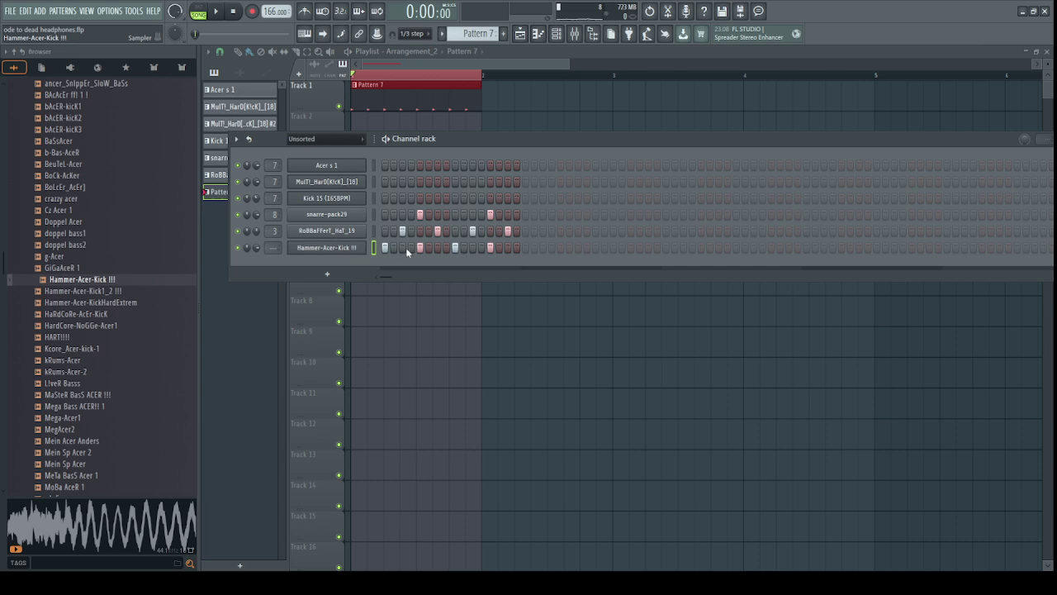
Play Pattern 7 in the piano roll while viewing the notes of the kick and hat channels.
key("F7")
key("space")
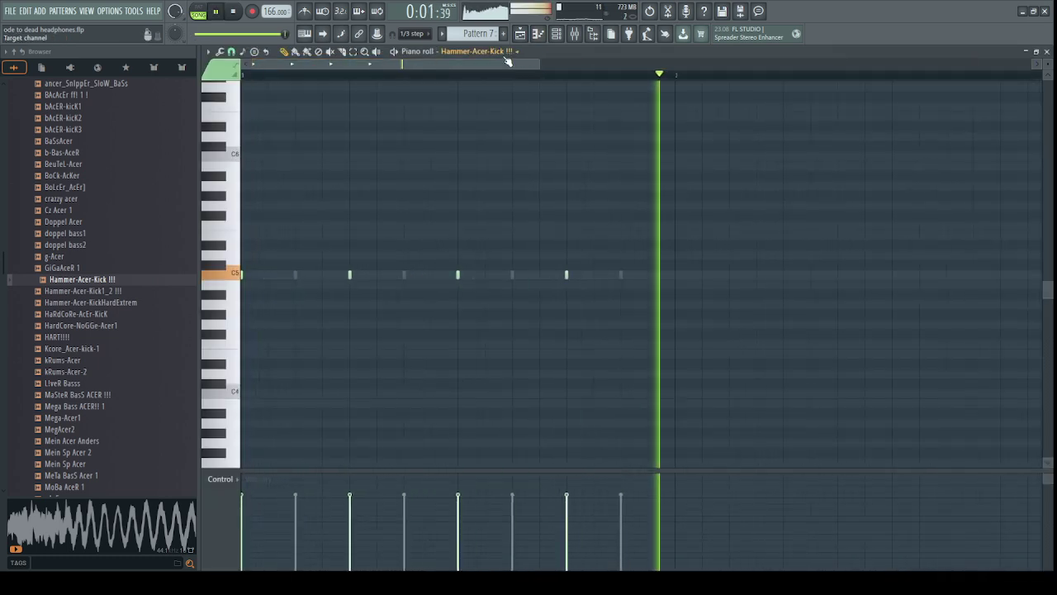
scroll(506, 57, "down", 1)
scroll(493, 59, "down", 1)
scroll(493, 57, "down", 1)
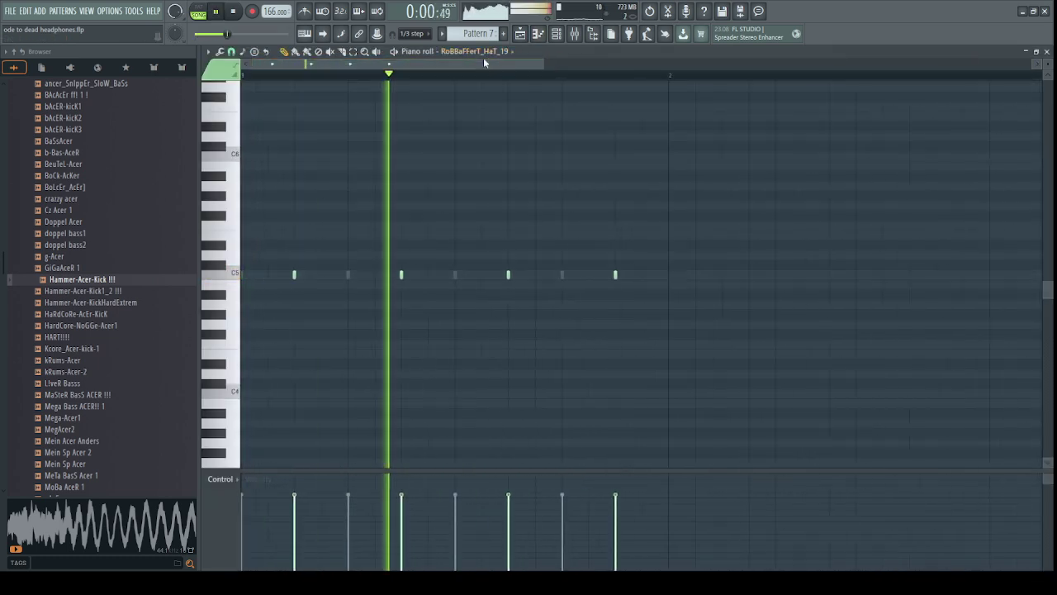
key("space")
scroll(495, 51, "up", 1)
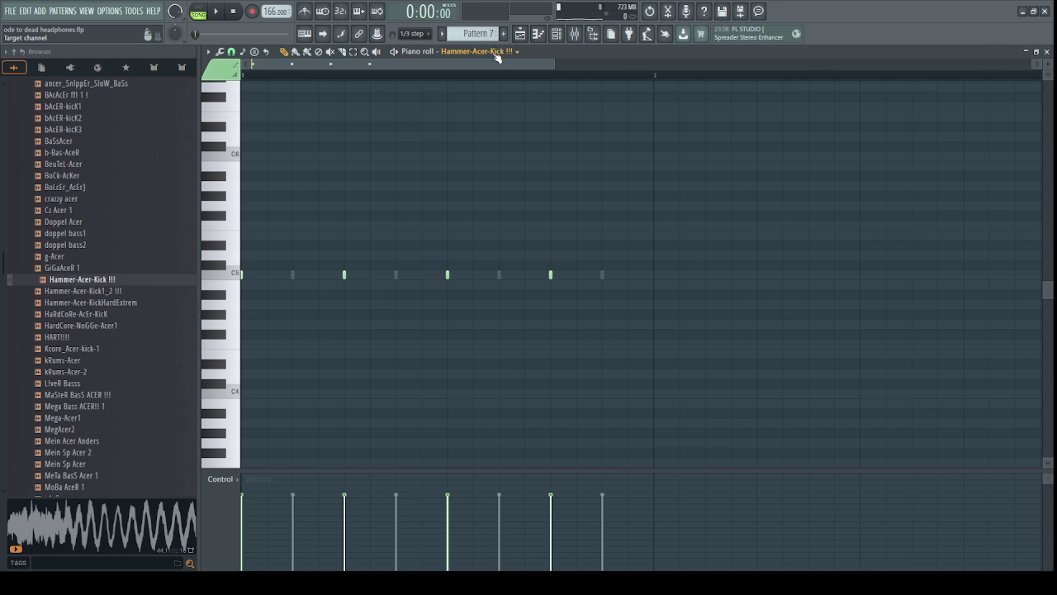
Try the Hammer-Acer-Kick !!! channel on different mixer tracks between 1 and 8 during playback, and inspect Insert 7 in the mixer.
left_click(496, 53)
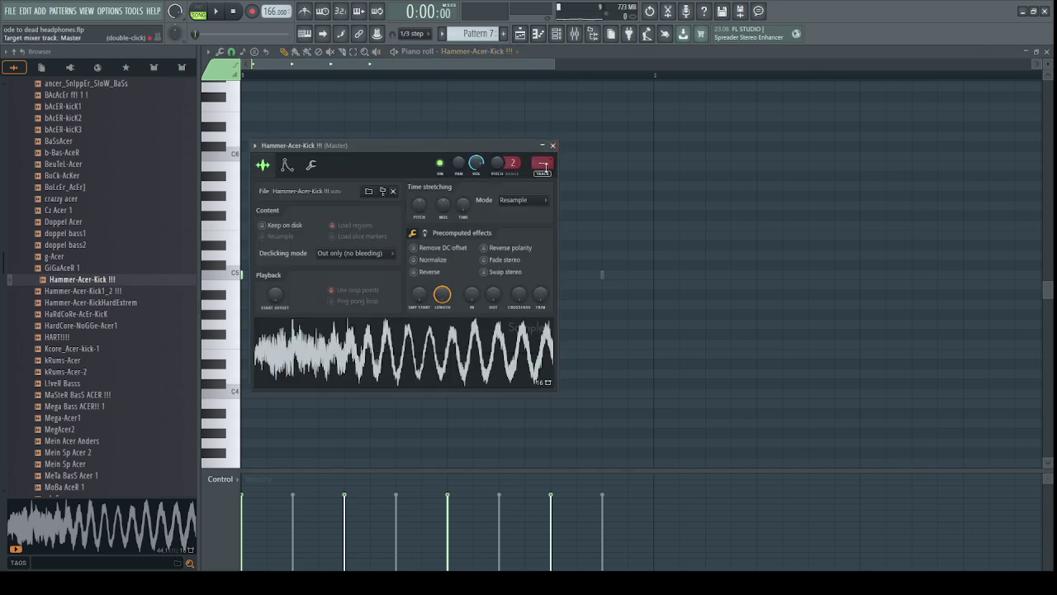
left_click_drag(541, 162, 542, 157)
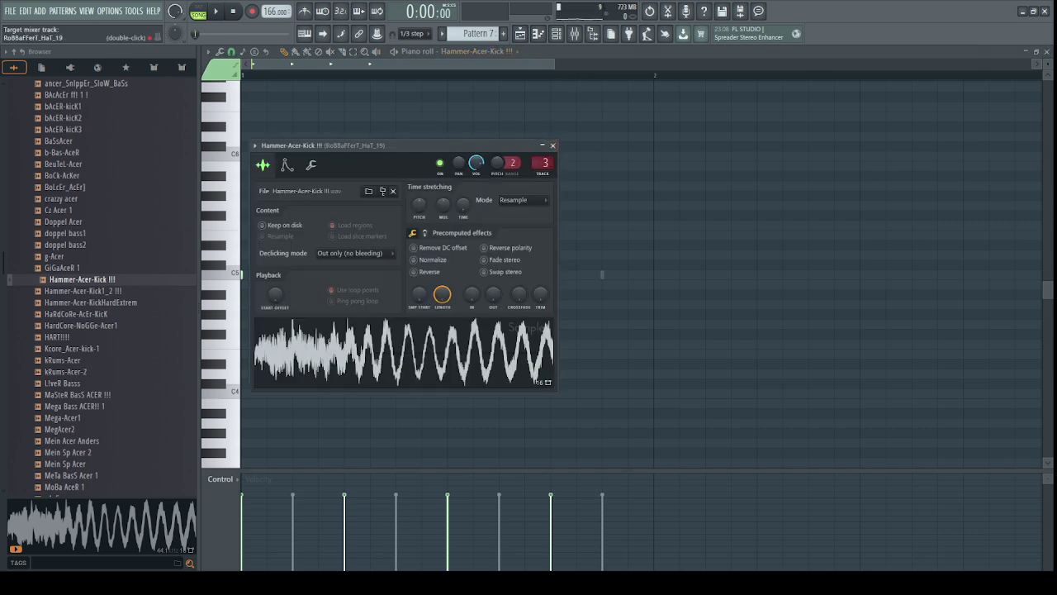
scroll(545, 162, "down", 2)
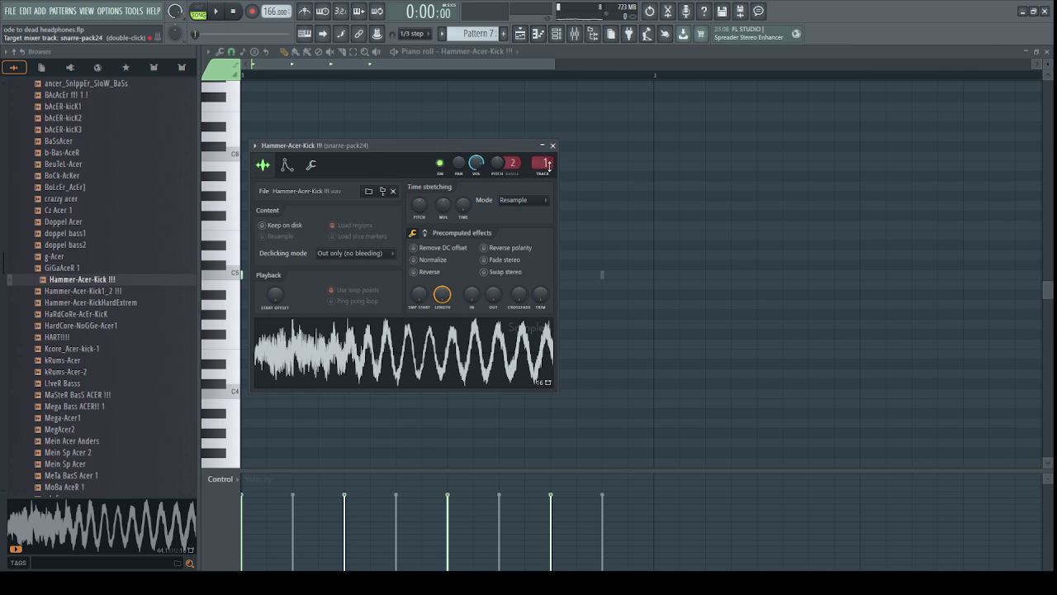
scroll(545, 162, "up", 1)
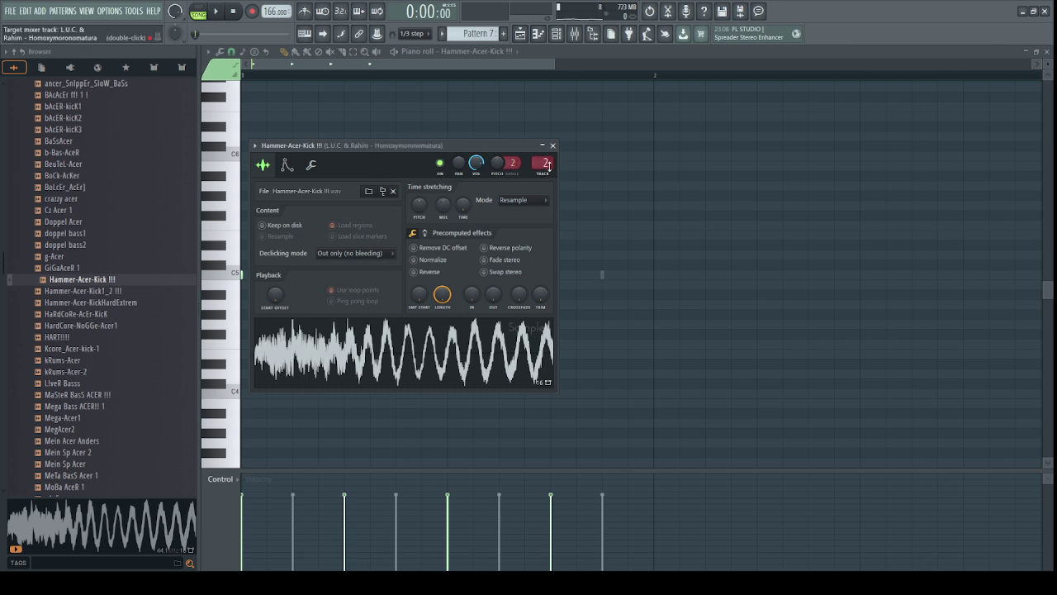
key("space")
scroll(545, 162, "up", 2)
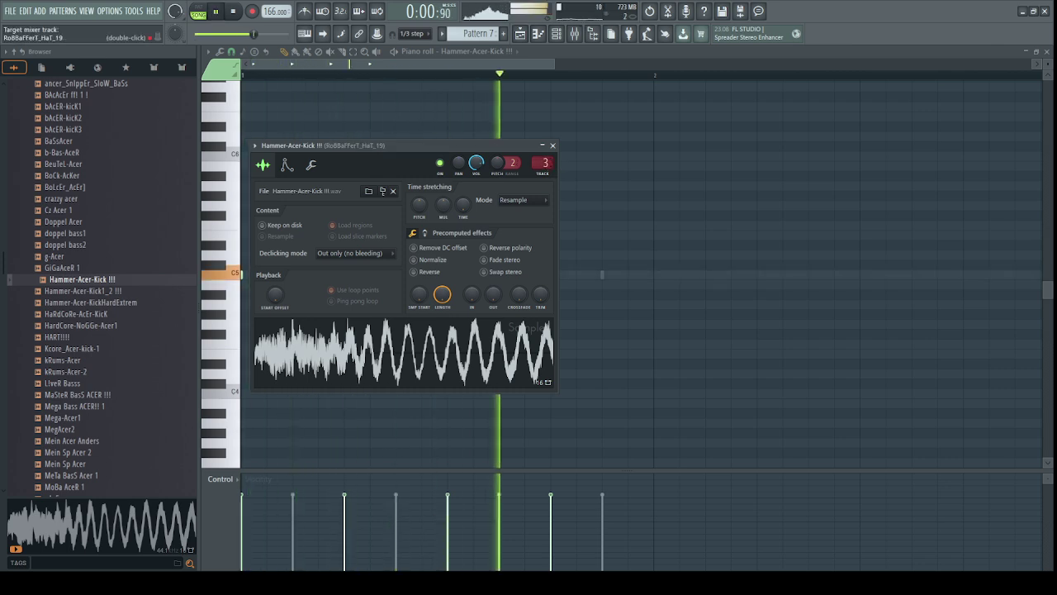
scroll(545, 162, "up", 2)
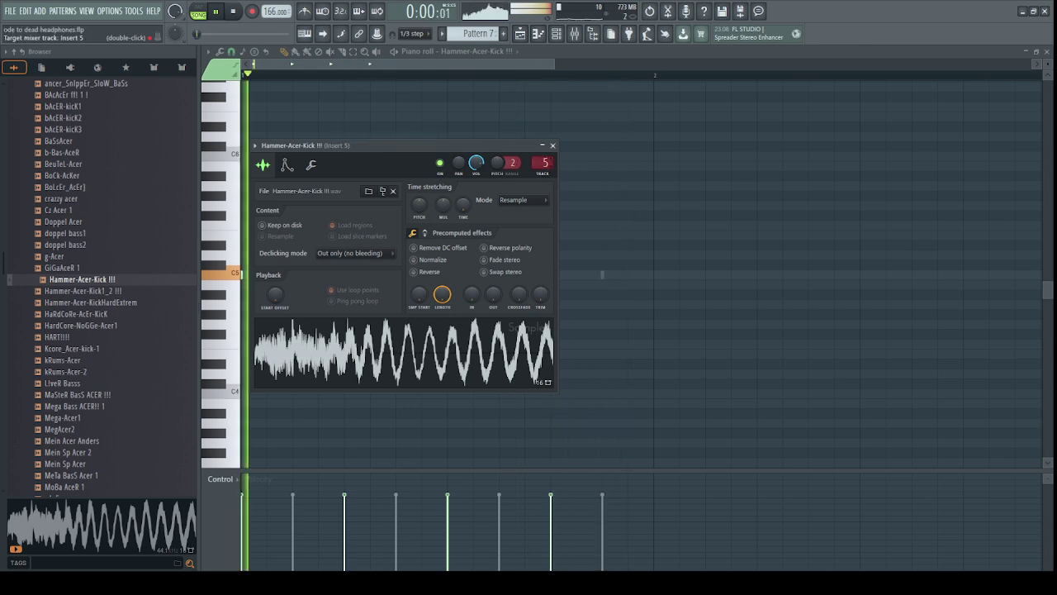
scroll(546, 162, "up", 1)
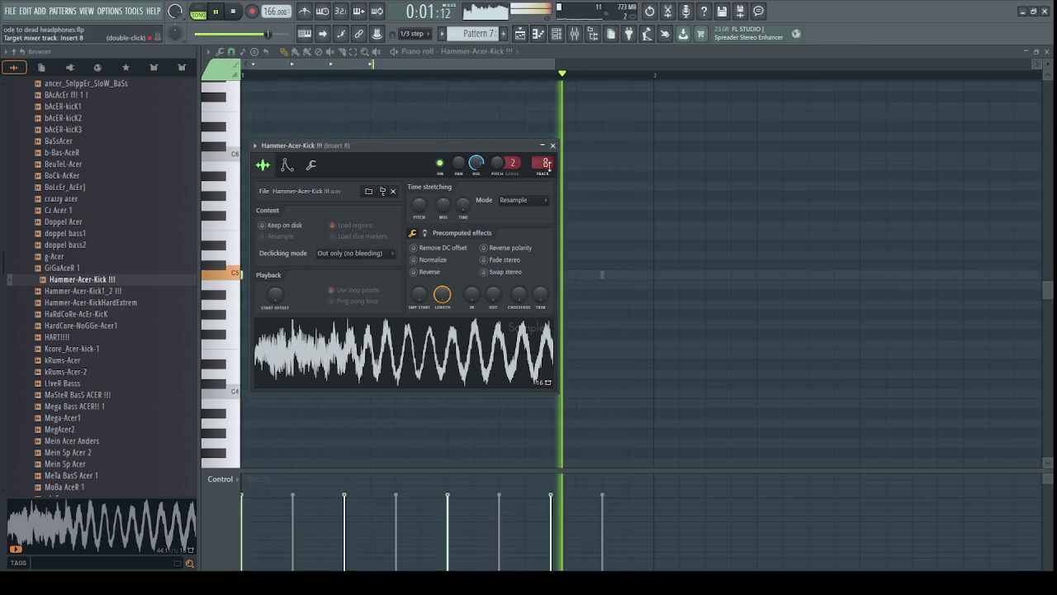
double_click(547, 165)
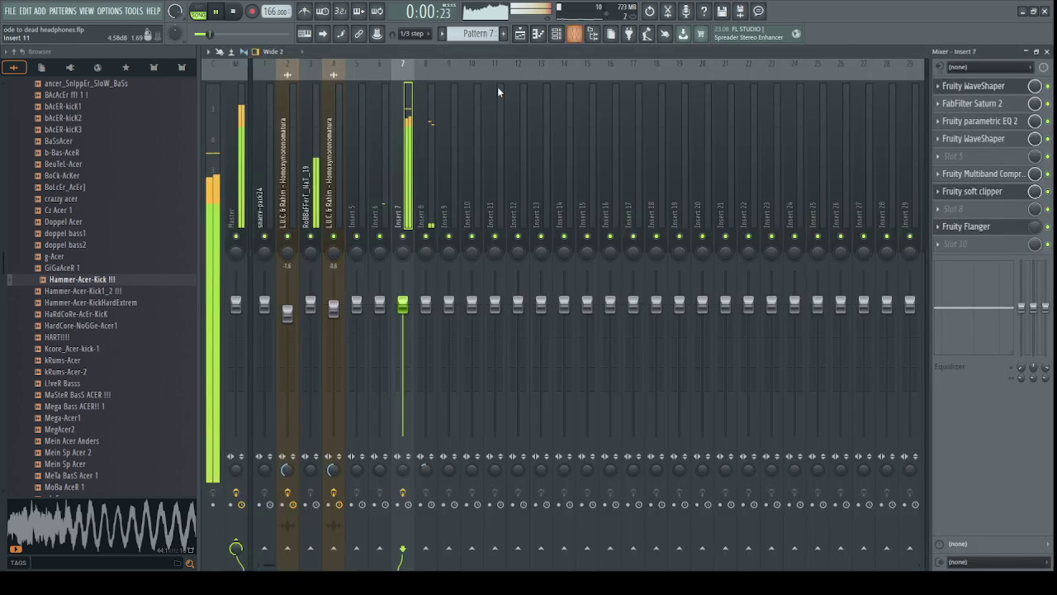
Stop playback and route the Hammer-Acer-Kick !!! channel to its own mixer track 5, named after the channel.
left_click(520, 35)
key("space")
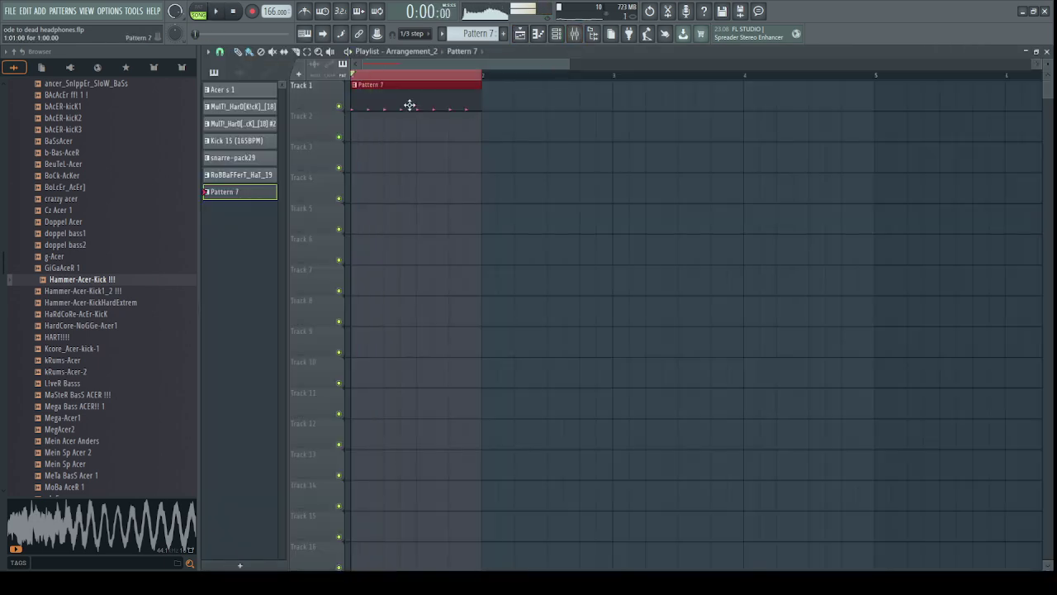
double_click(411, 104)
scroll(478, 57, "up", 2)
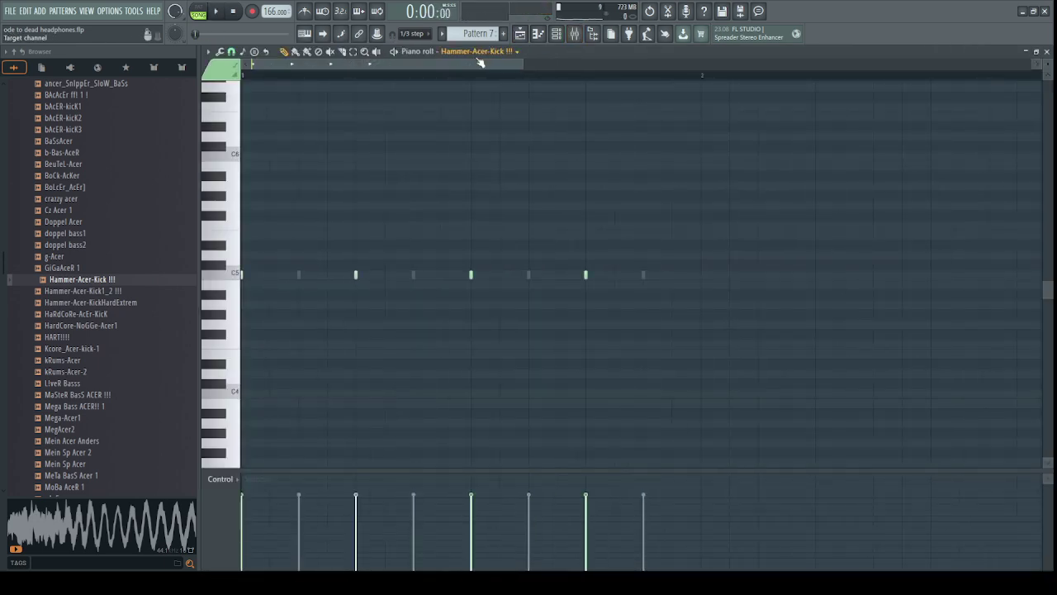
right_click(478, 57)
left_click(545, 176)
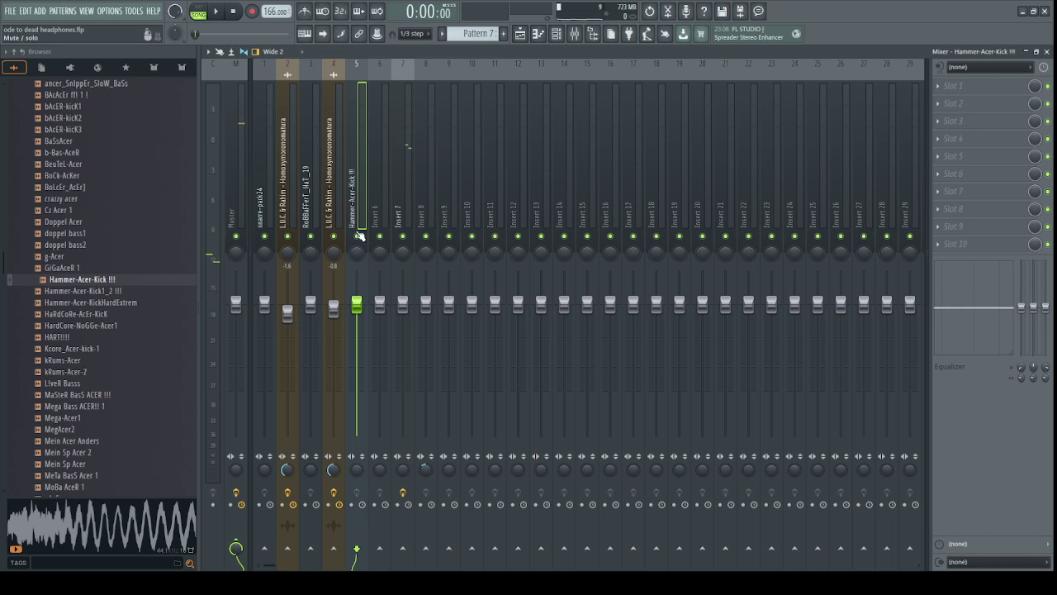
Play the pattern through the mixer and compare the effect chains on the Master, tracks 2 and 4, and the kick track.
key("space")
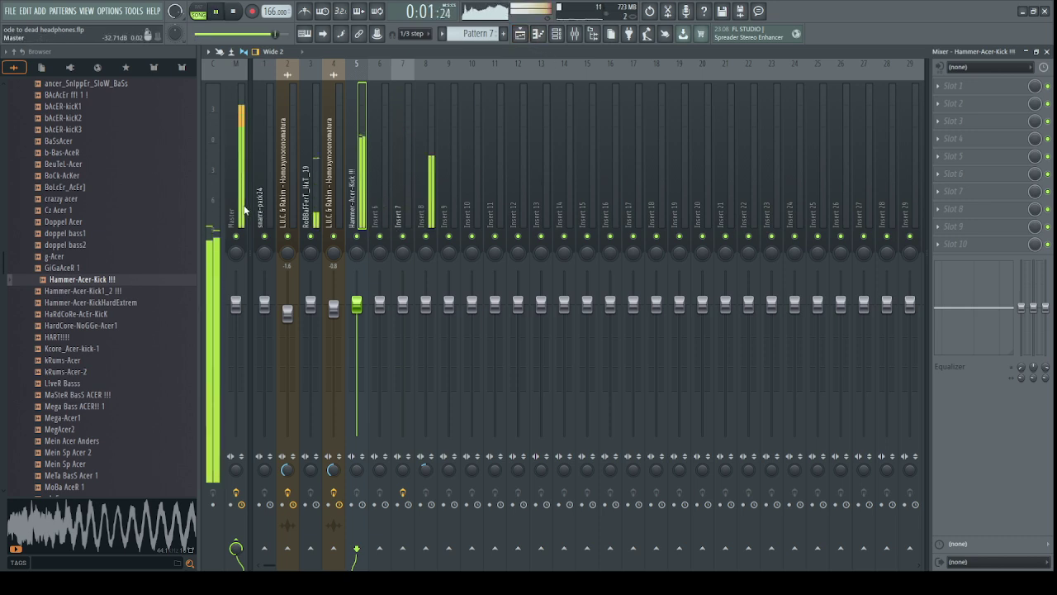
left_click(236, 203)
key("space")
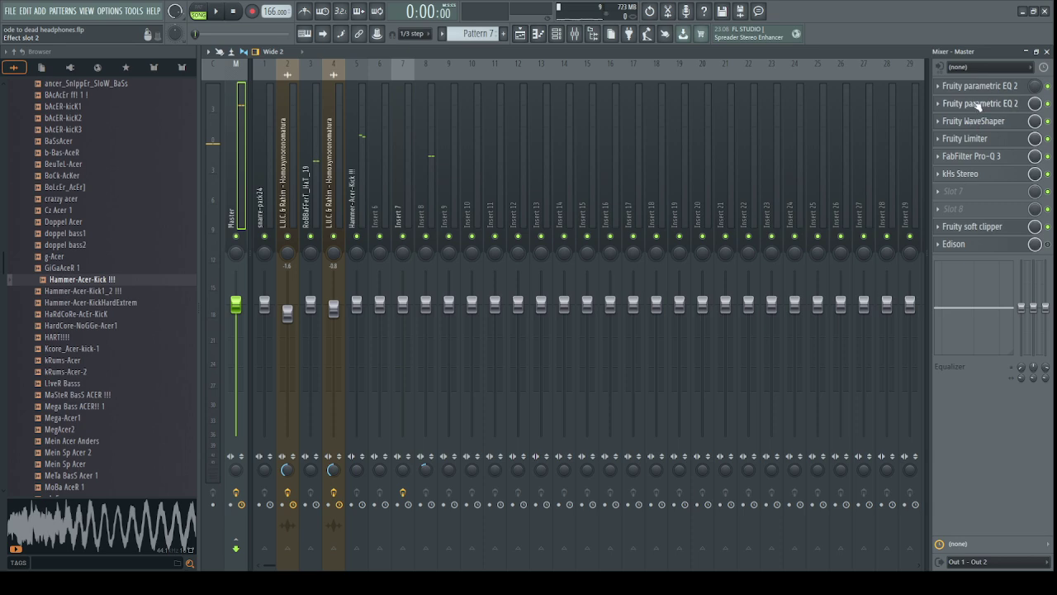
left_click(287, 192)
left_click(333, 196)
left_click(354, 198)
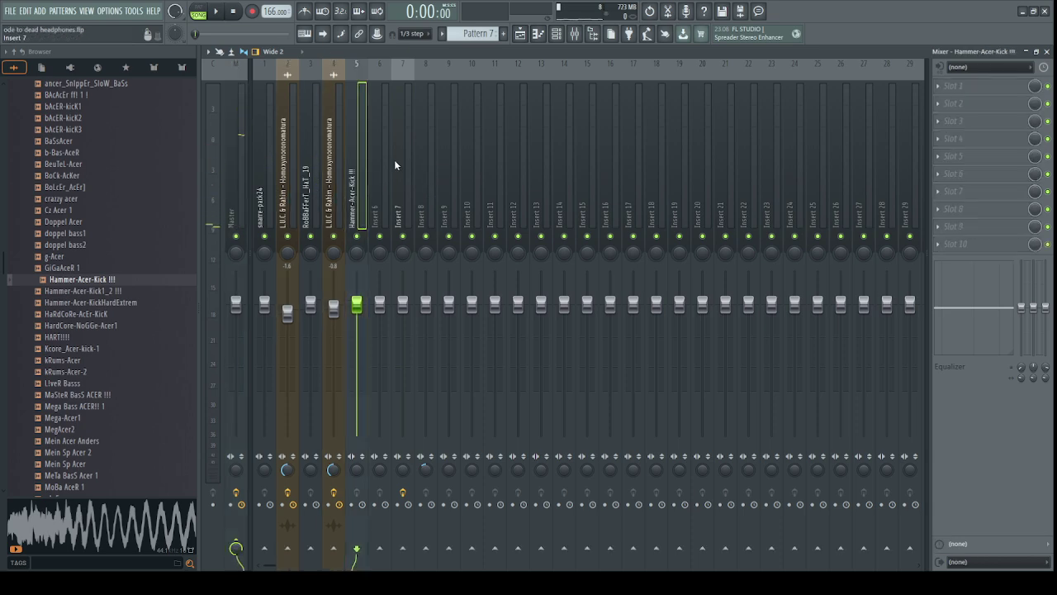
Glance at the full Arrangement in the playlist, return to Arrangement_2 and clear its one-bar time selection.
left_click(521, 34)
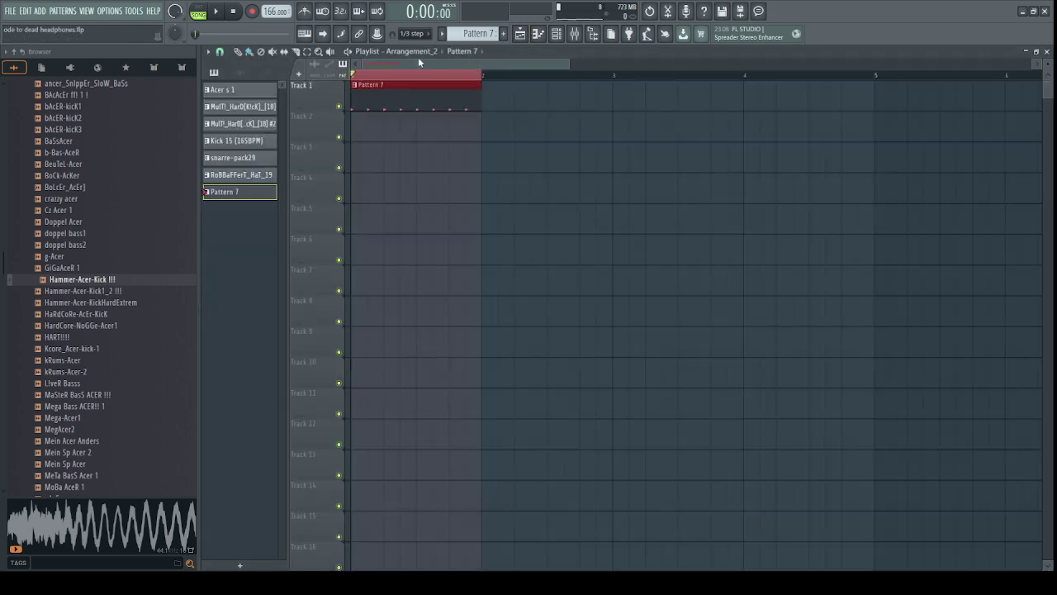
scroll(421, 54, "up", 1)
left_click_drag(357, 75, 443, 77)
double_click(443, 76)
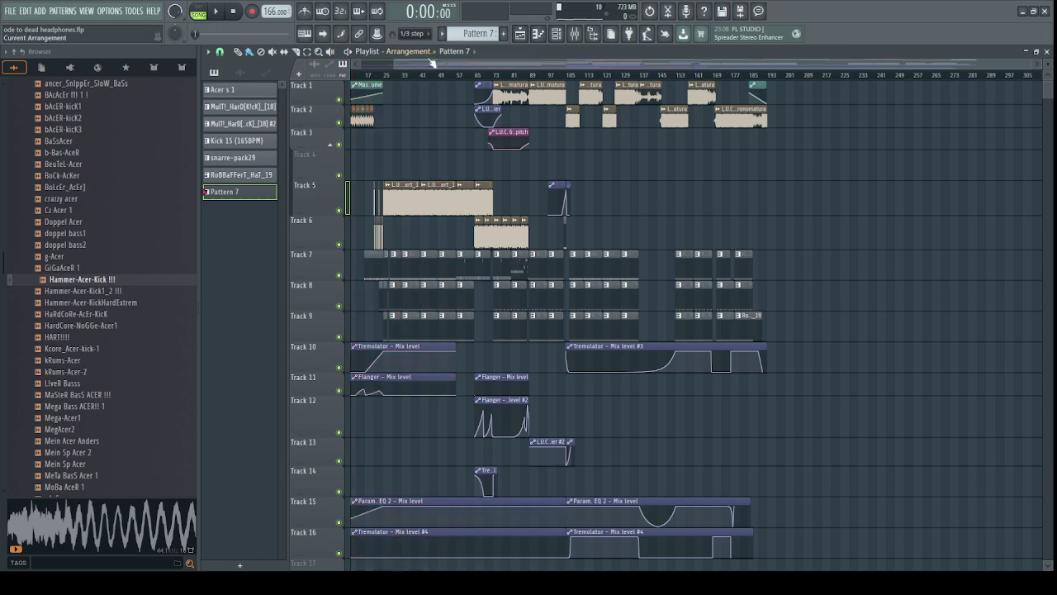
scroll(418, 56, "down", 1)
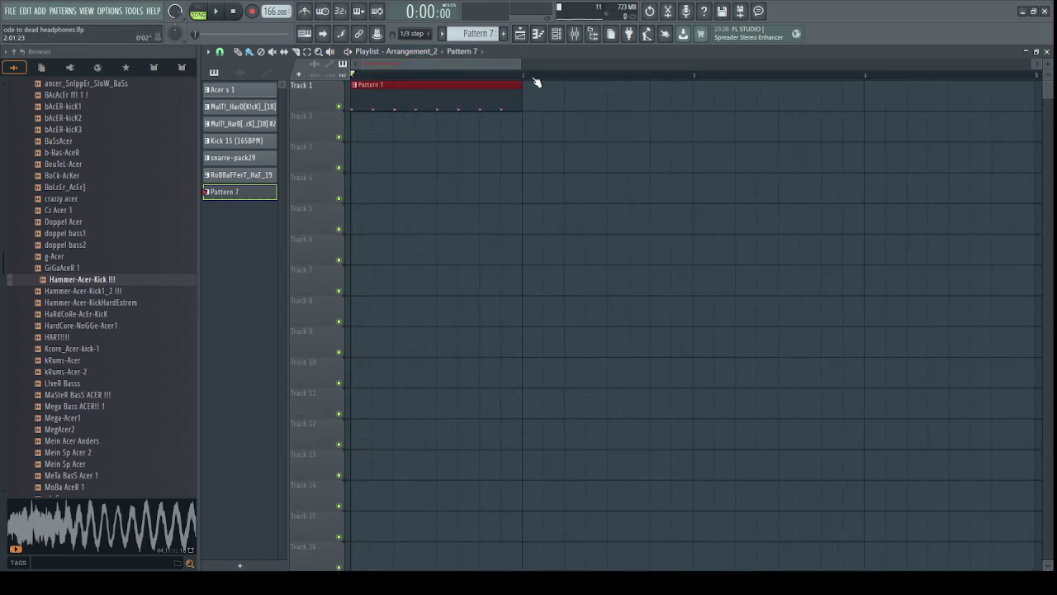
Show the Hammer-Acer-Kick !!! notes in Pattern 7's piano roll, play them briefly and open the kick's sampler settings.
double_click(410, 100)
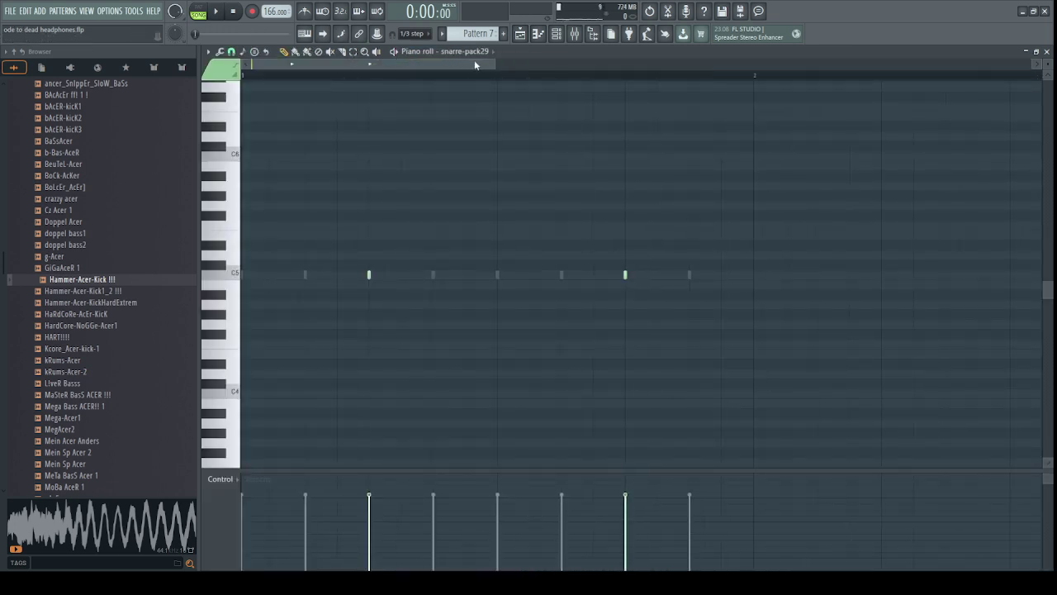
scroll(472, 57, "down", 3)
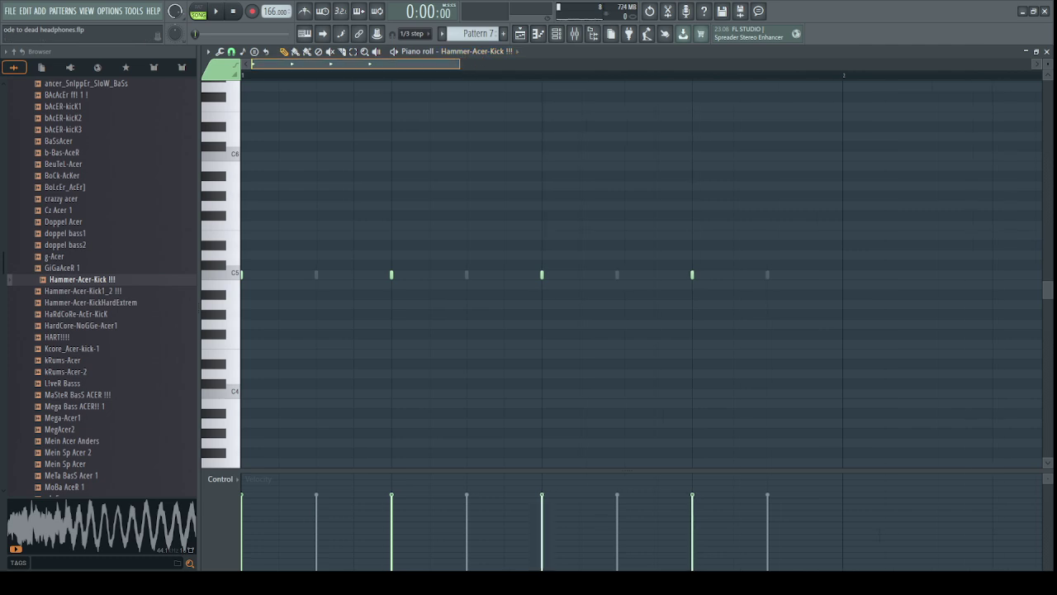
key("space")
left_click(492, 55)
key("space")
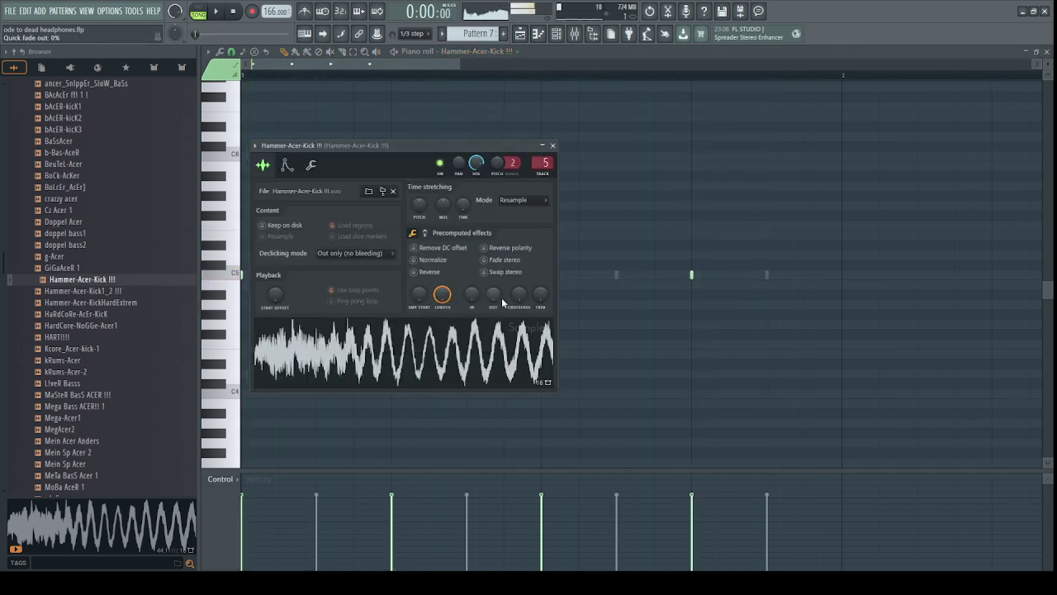
Raise the Hammer-Acer-Kick !!! sample's crossfade to maximum, play the pattern briefly and turn off Use loop points.
mouse_move(519, 295)
left_mouse_down()
mouse_move(519, 271)
mouse_move(519, 302)
left_mouse_up()
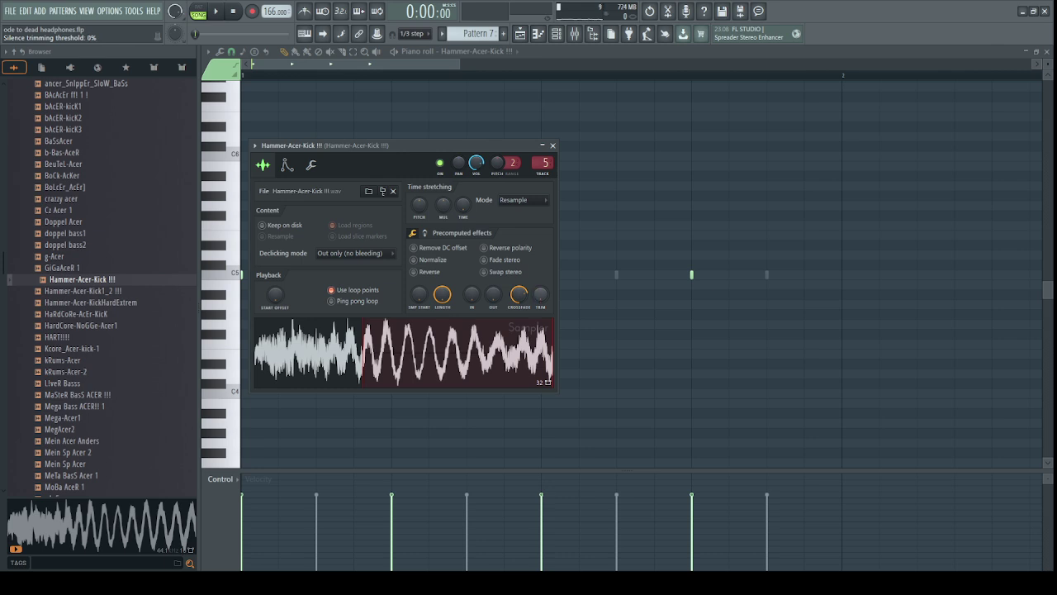
key("space")
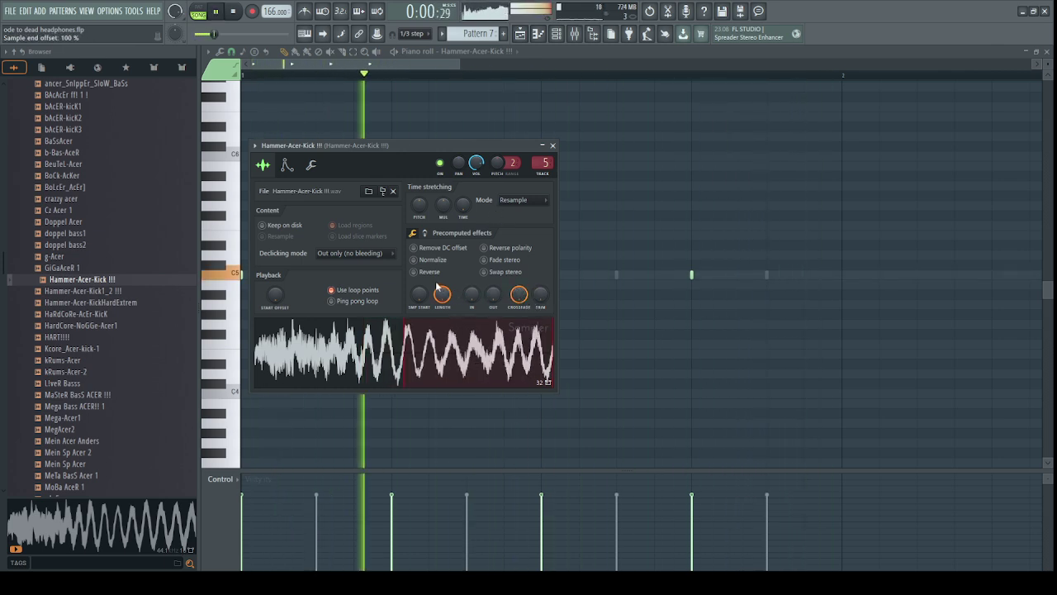
left_click(331, 290)
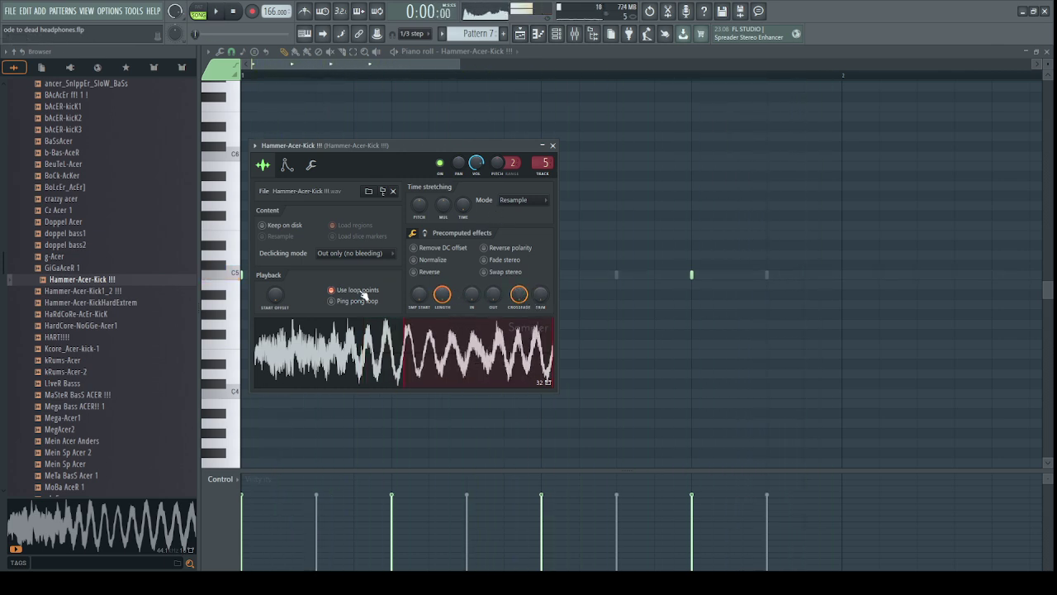
key("space")
Set the kick's time-stretching mode to e3 generic and start playback of the pattern.
left_click(516, 204)
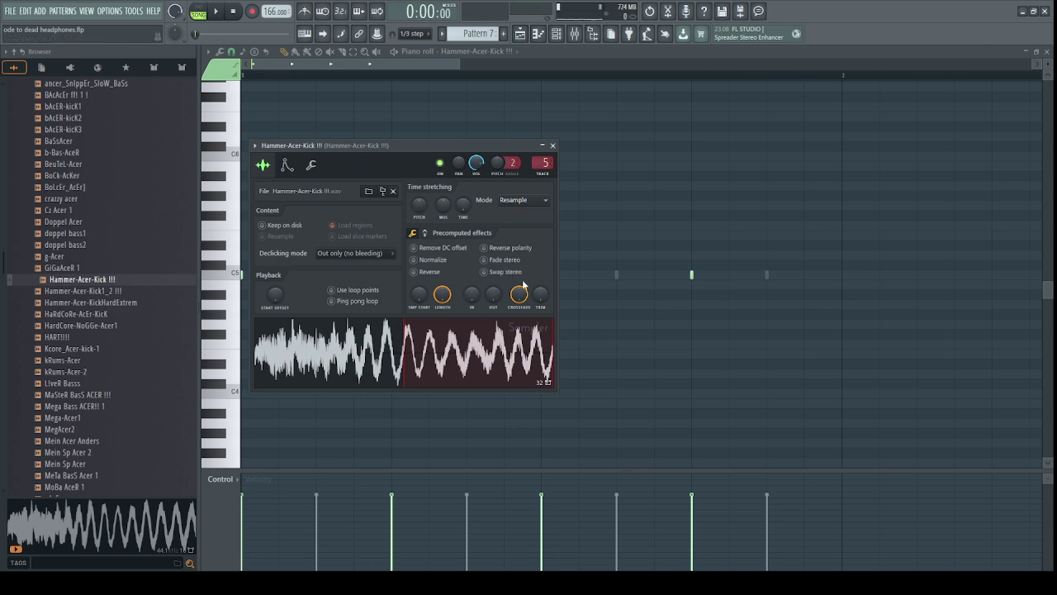
left_click(511, 261)
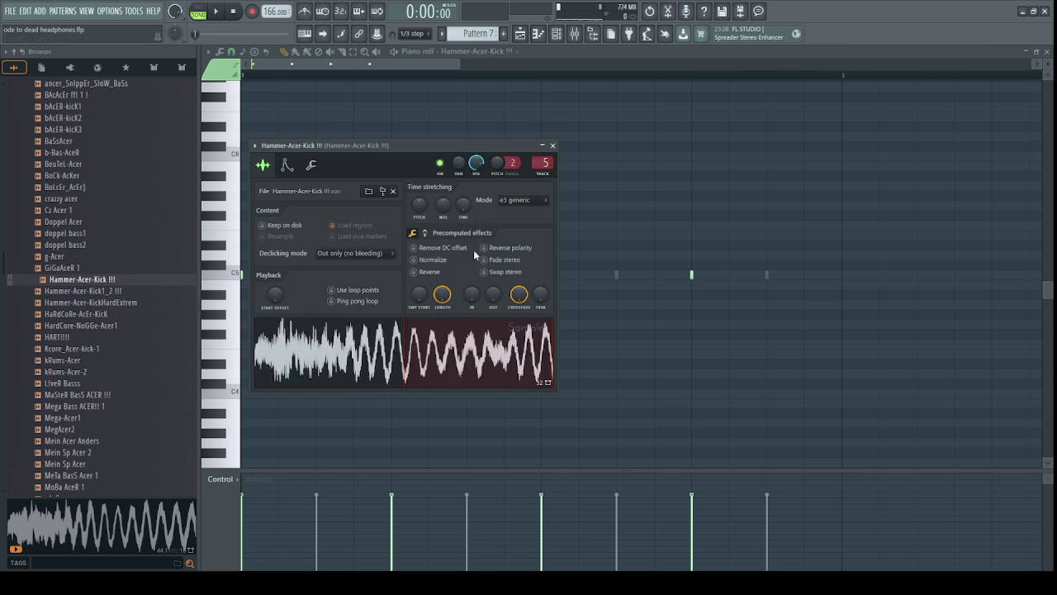
key("space")
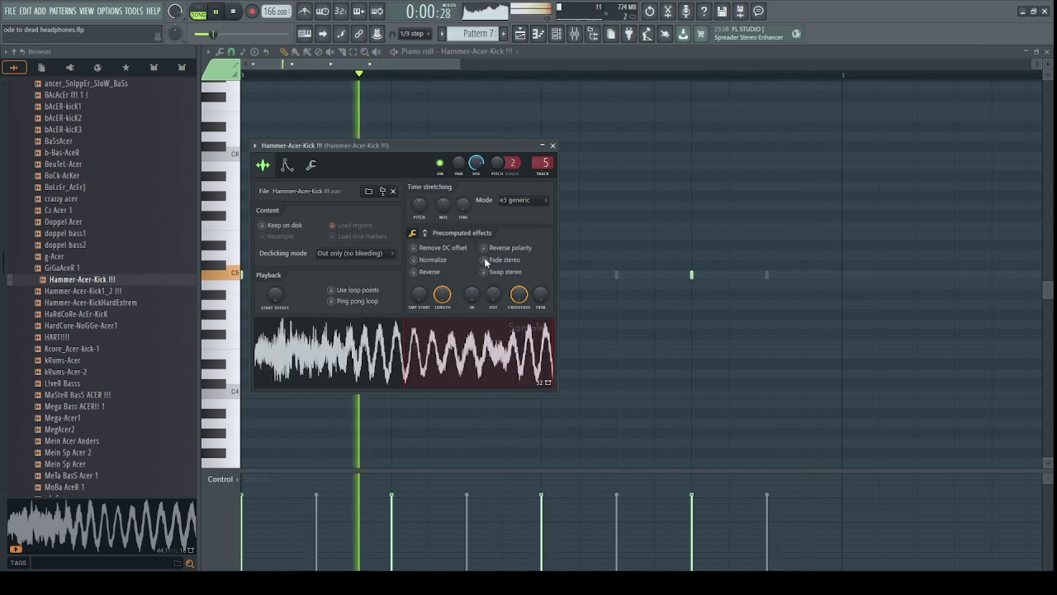
Glance at the kick's miscellaneous channel settings and try a stretch time of 0:08:00 on the sample.
left_click(310, 165)
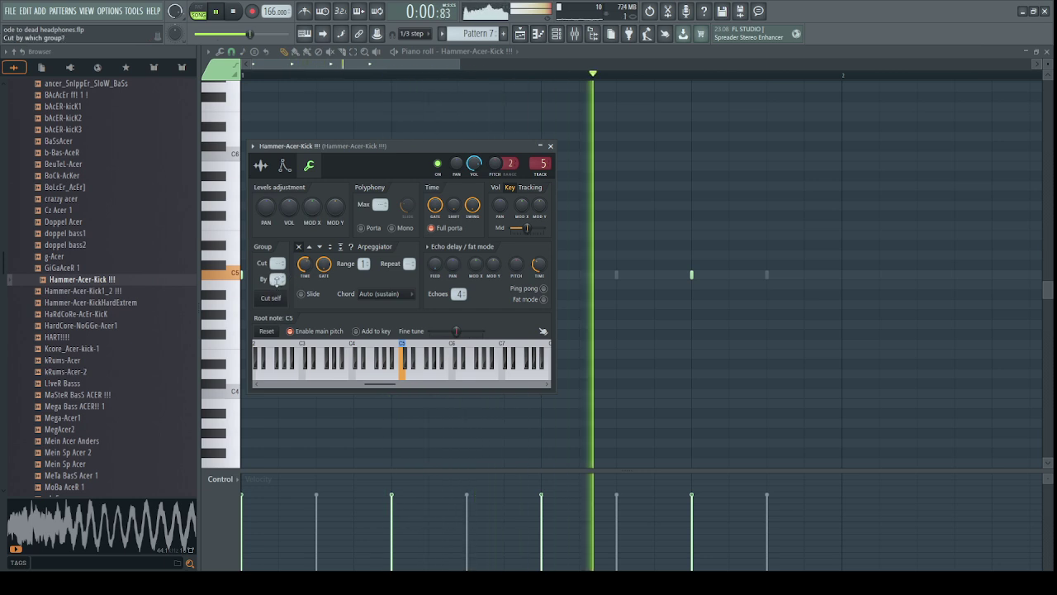
left_click(261, 165)
left_click_drag(459, 215, 486, 262)
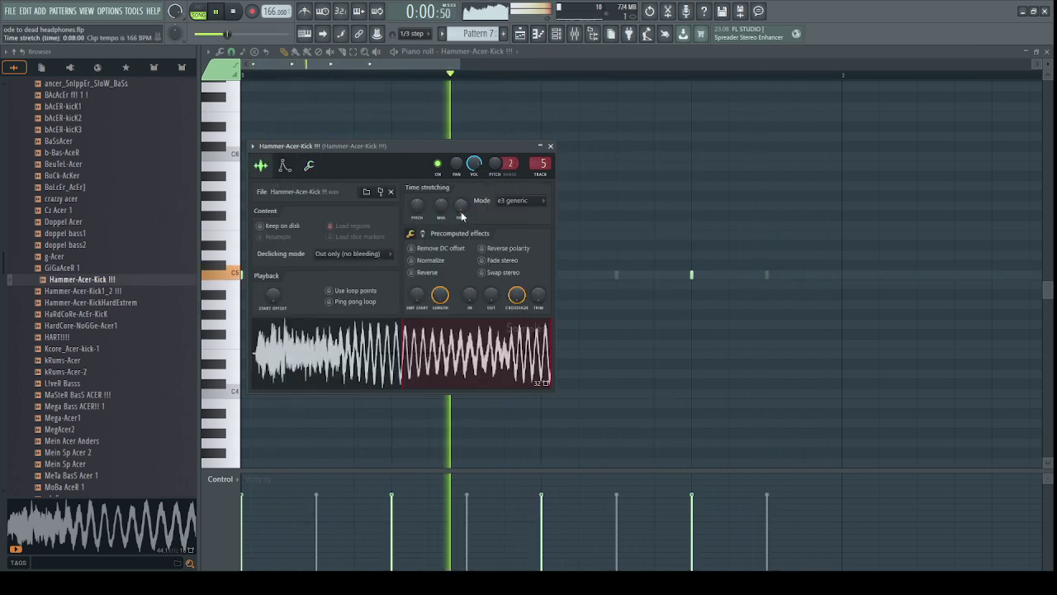
left_click_drag(461, 211, 479, 253)
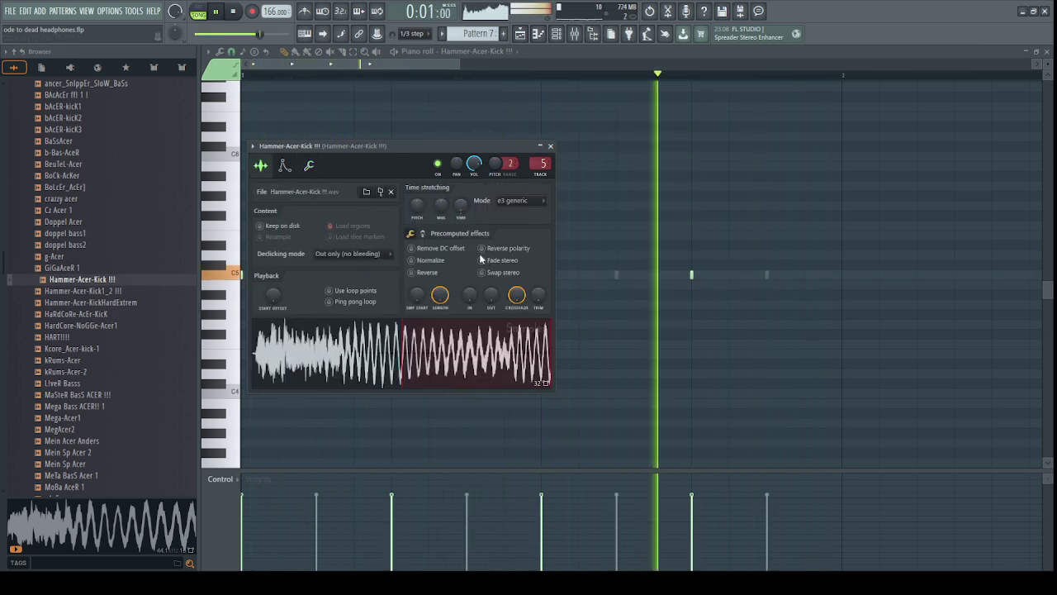
Show the precomputed tone effects of the kick and try boost and EQ with clipping enabled.
left_click(422, 234)
left_click_drag(439, 258, 467, 262)
left_click(439, 277)
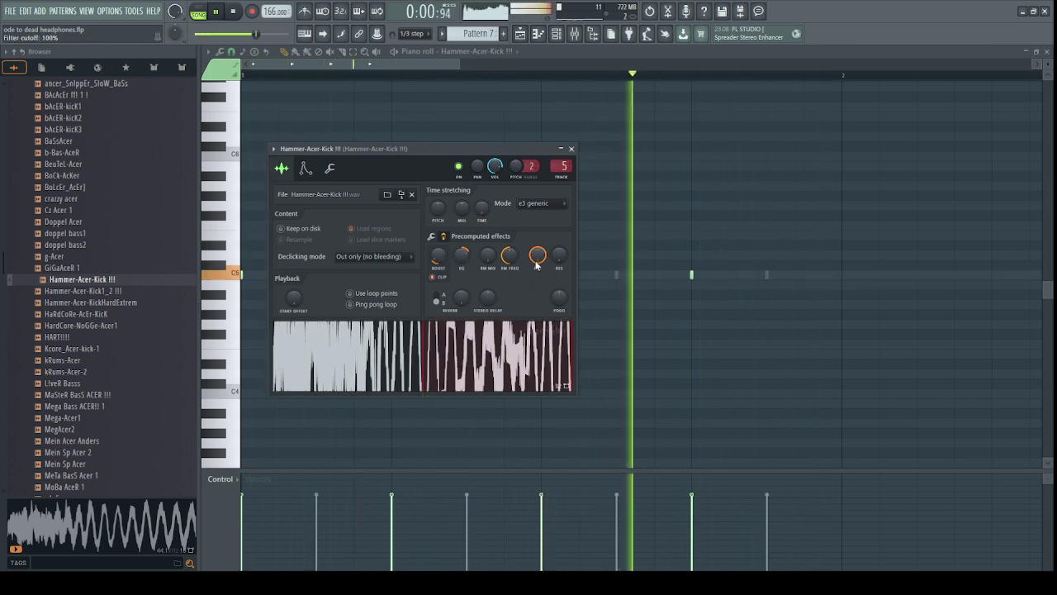
Try a filter cutoff of 65% with added resonance, and experiment with the kick's reverb and pogo amounts.
left_click_drag(538, 260, 539, 293)
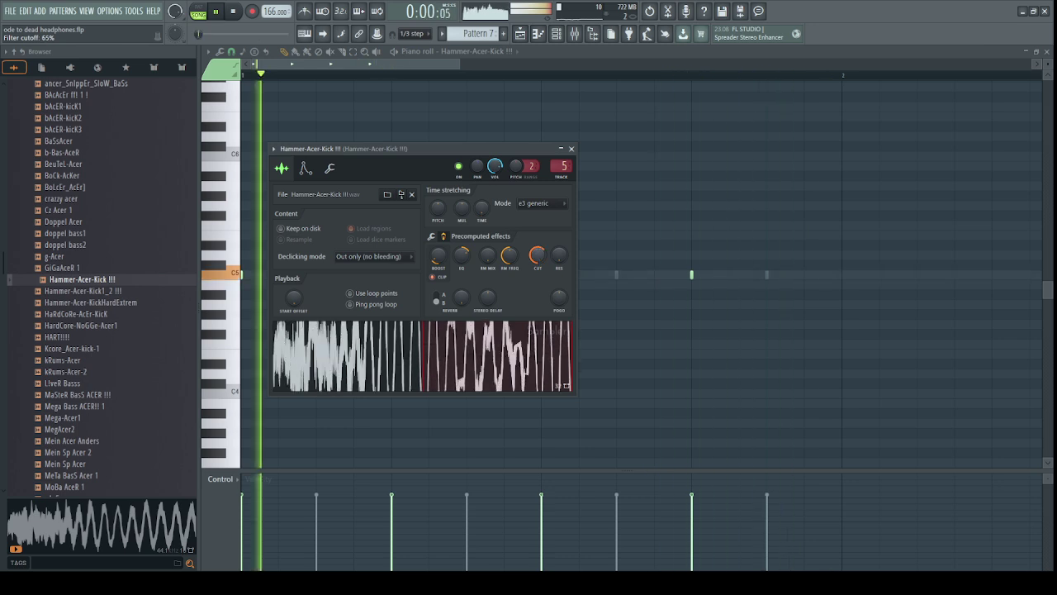
left_click_drag(559, 257, 557, 274)
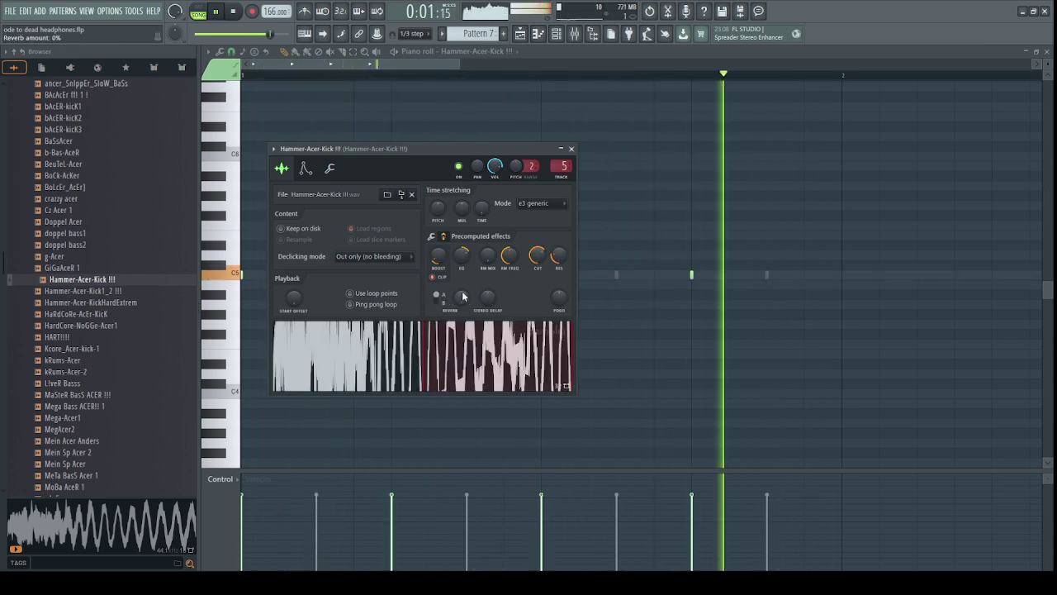
left_click_drag(465, 300, 461, 307)
left_click(437, 300)
left_click_drag(556, 300, 555, 307)
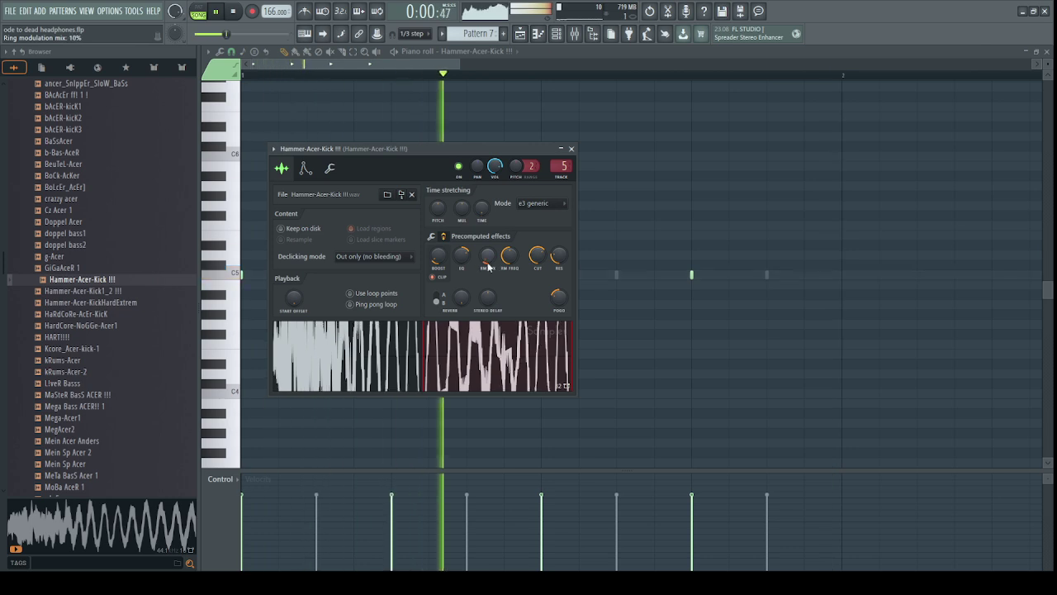
Try different ring modulation mix and frequency amounts on the kick while the pattern plays.
left_click_drag(489, 262, 489, 248)
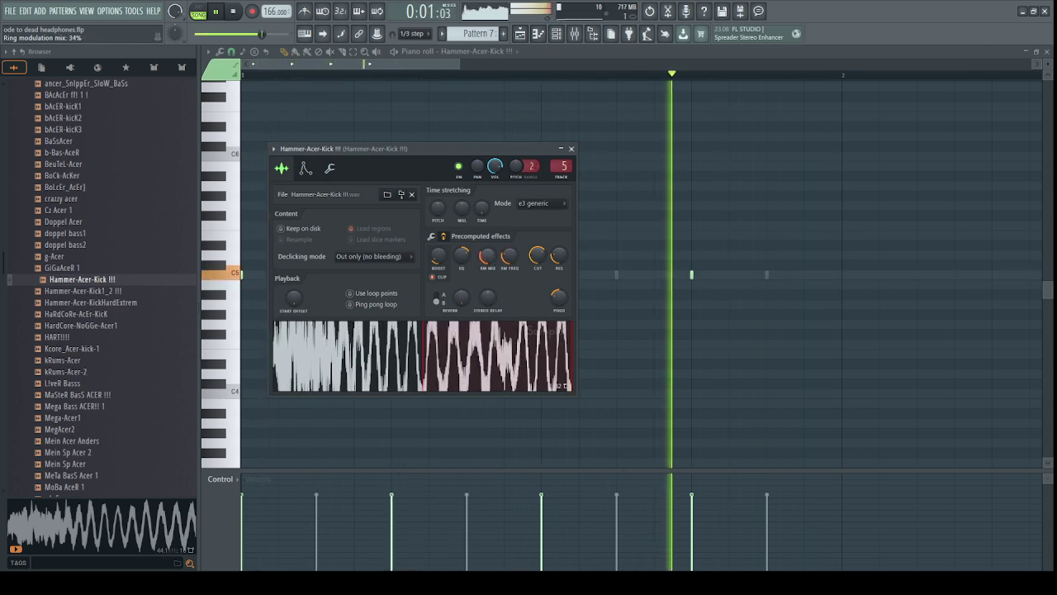
left_click_drag(505, 259, 506, 271)
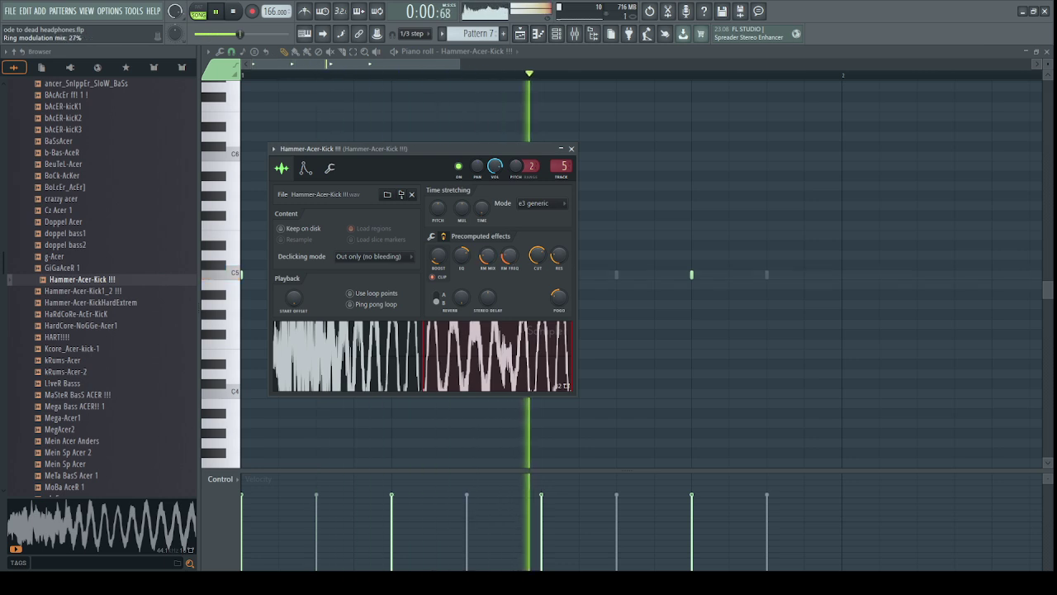
scroll(509, 266, "down", 7)
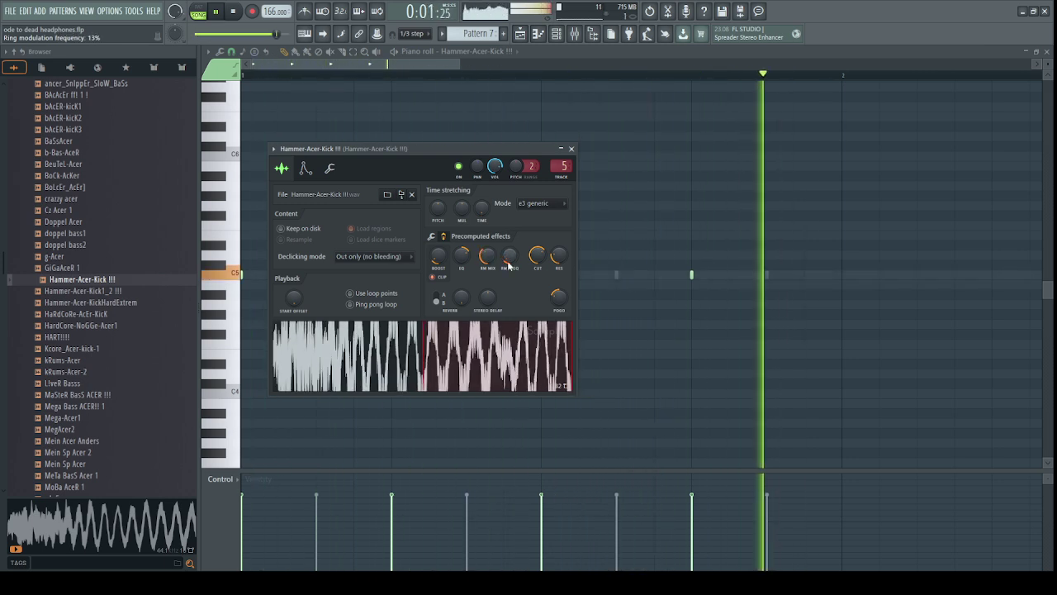
scroll(510, 266, "up", 15)
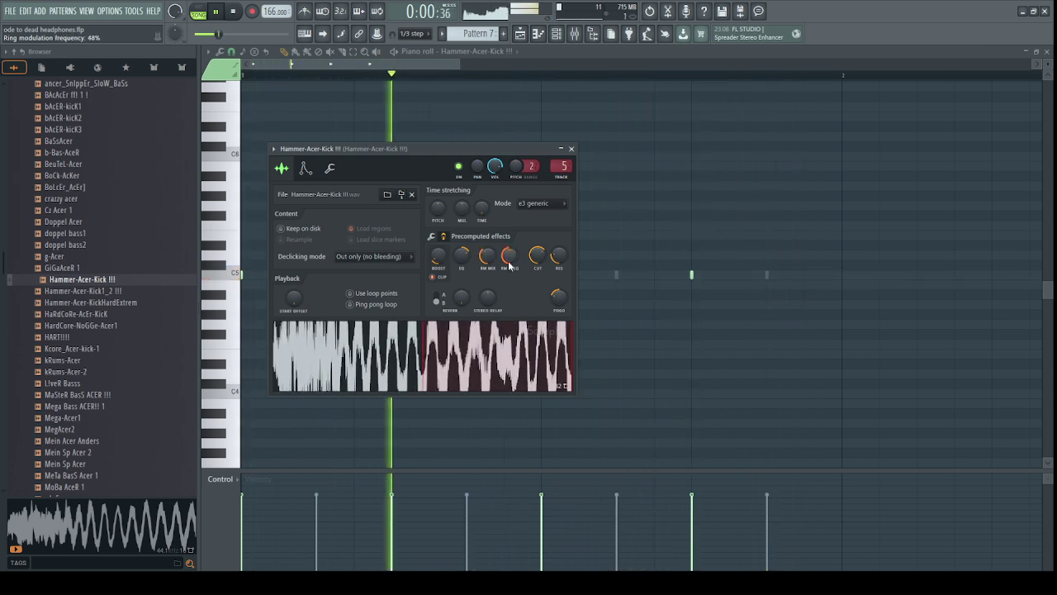
scroll(510, 265, "down", 4)
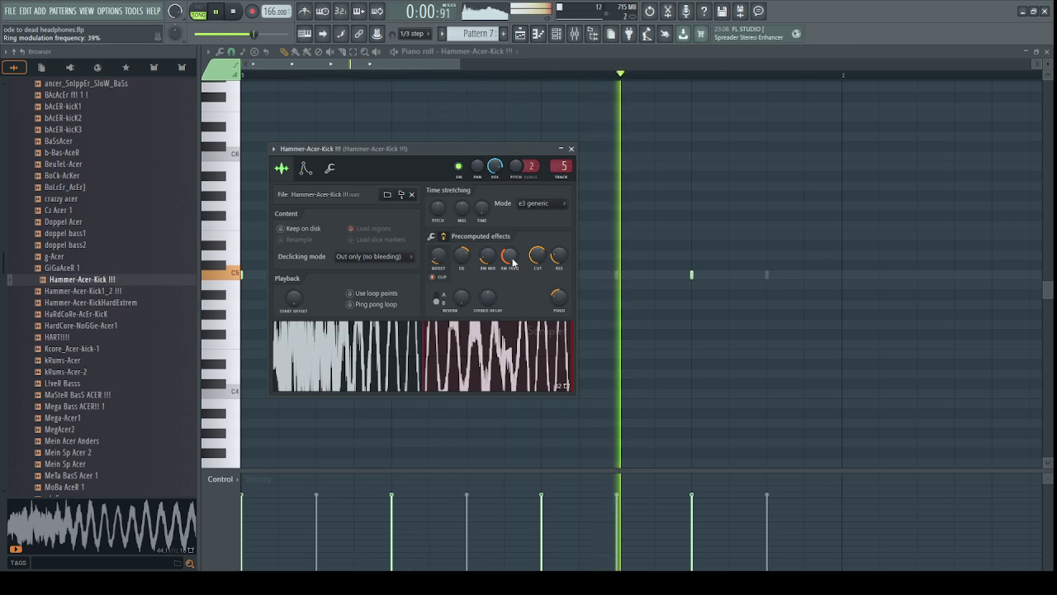
scroll(509, 261, "down", 15)
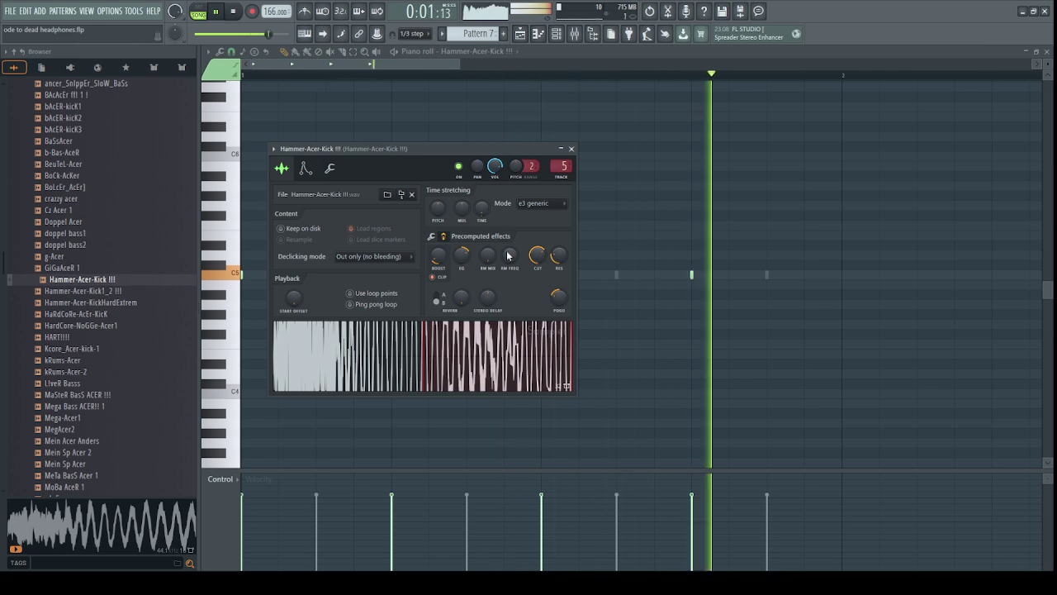
Try pogo effect amounts of 46% and -70% on the kick, and reset the pogo and EQ.
mouse_move(562, 289)
left_mouse_down()
mouse_move(564, 304)
mouse_move(562, 272)
mouse_move(563, 299)
left_mouse_up()
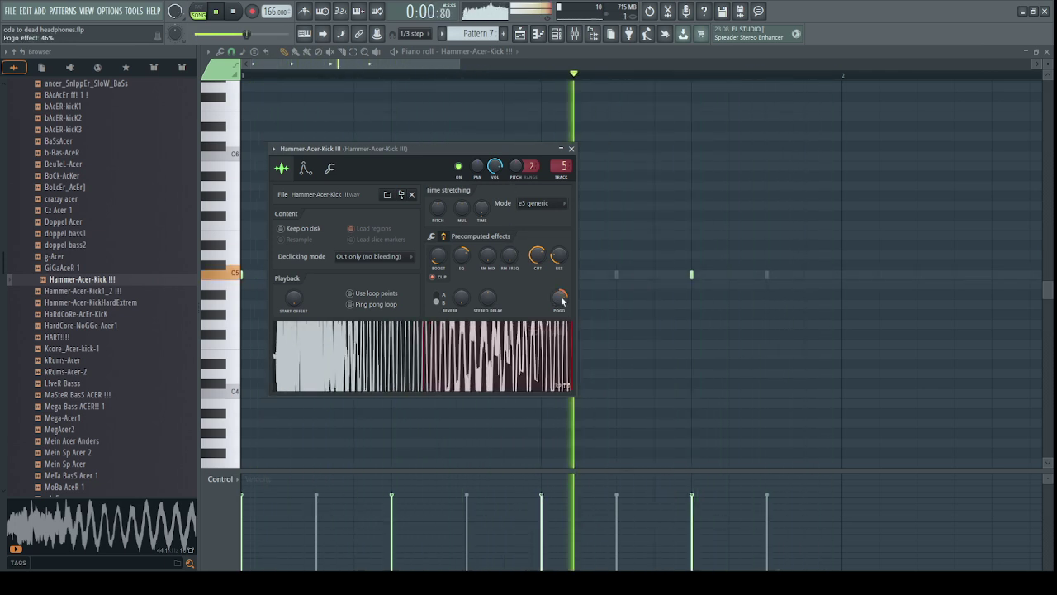
left_click_drag(562, 258, 562, 301)
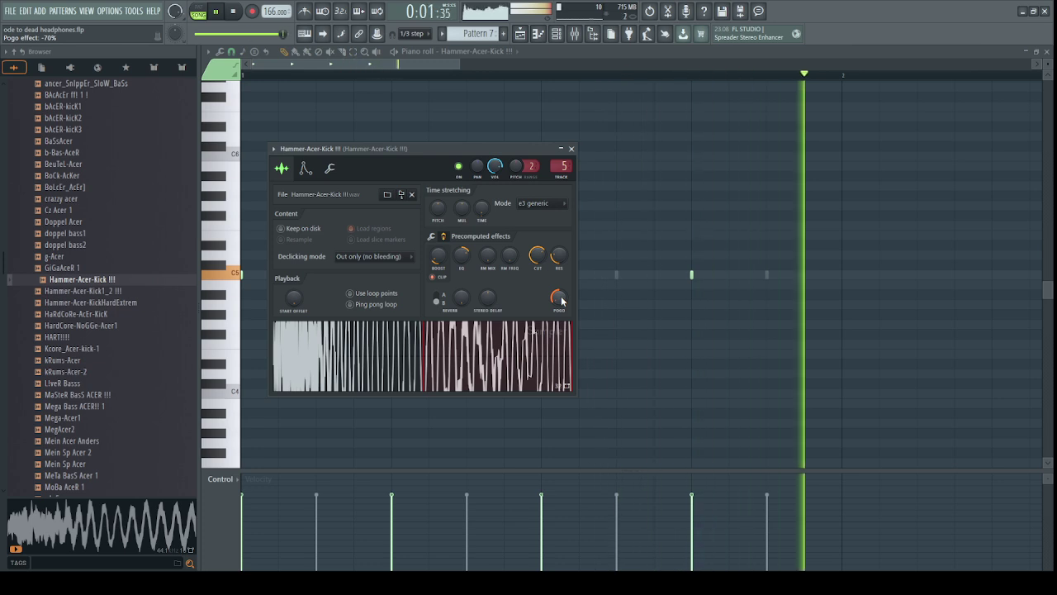
left_click(563, 299, "alt")
left_click(463, 257, "alt")
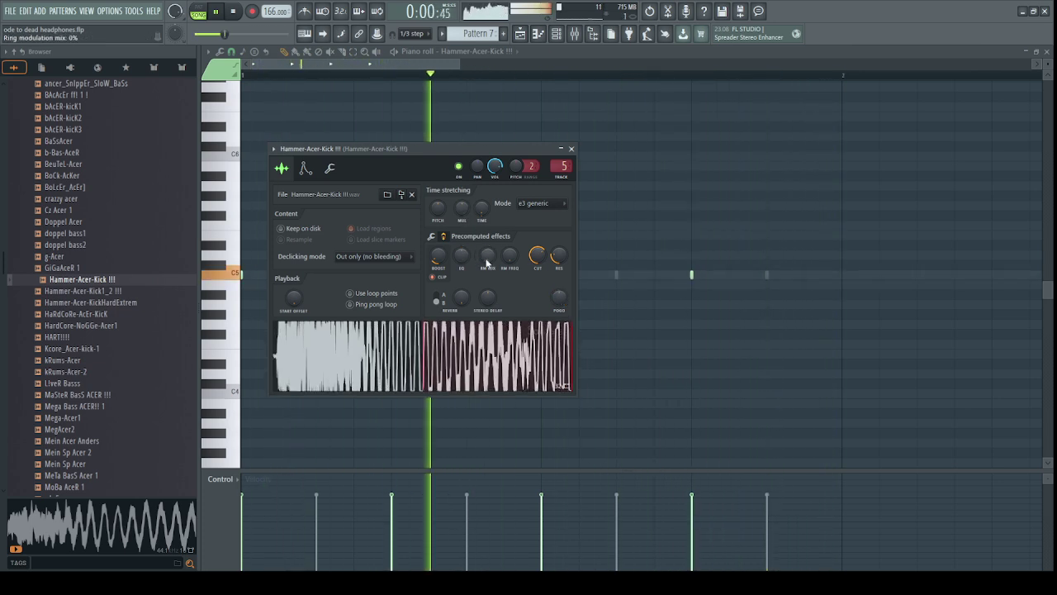
Try a frequency balance of -41% with ring modulation mix at 0%, and reset the filter cutoff and resonance.
left_click_drag(488, 267, 489, 261)
scroll(488, 263, "down", 4)
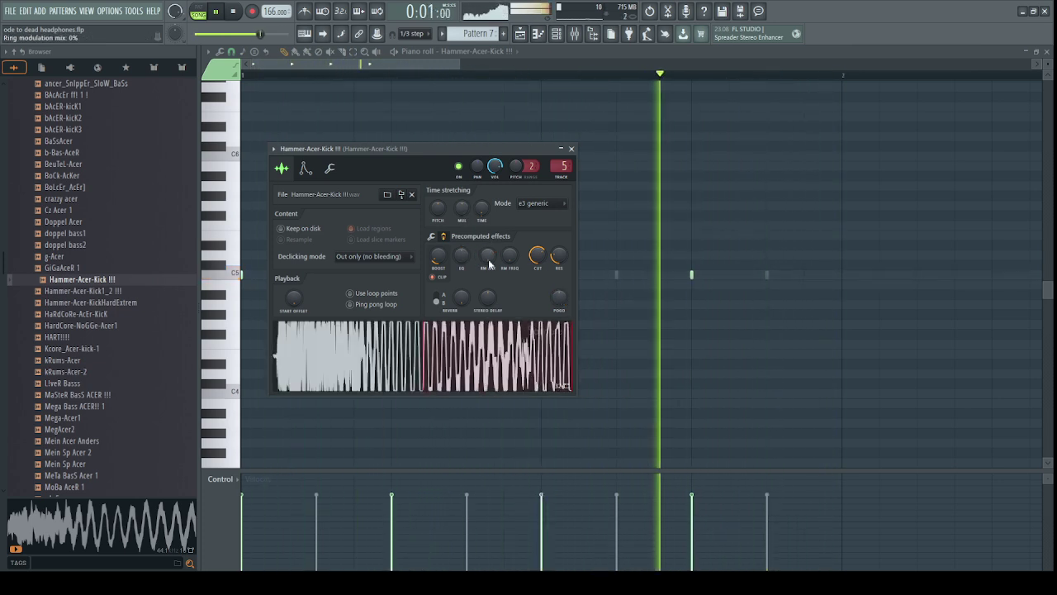
scroll(467, 257, "down", 4)
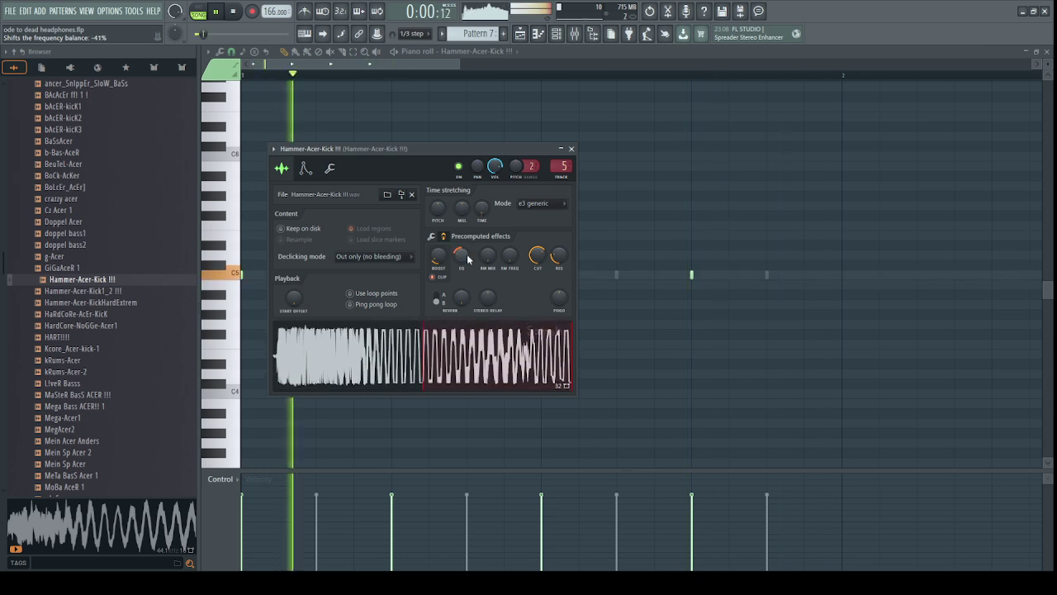
scroll(558, 263, "down", 5)
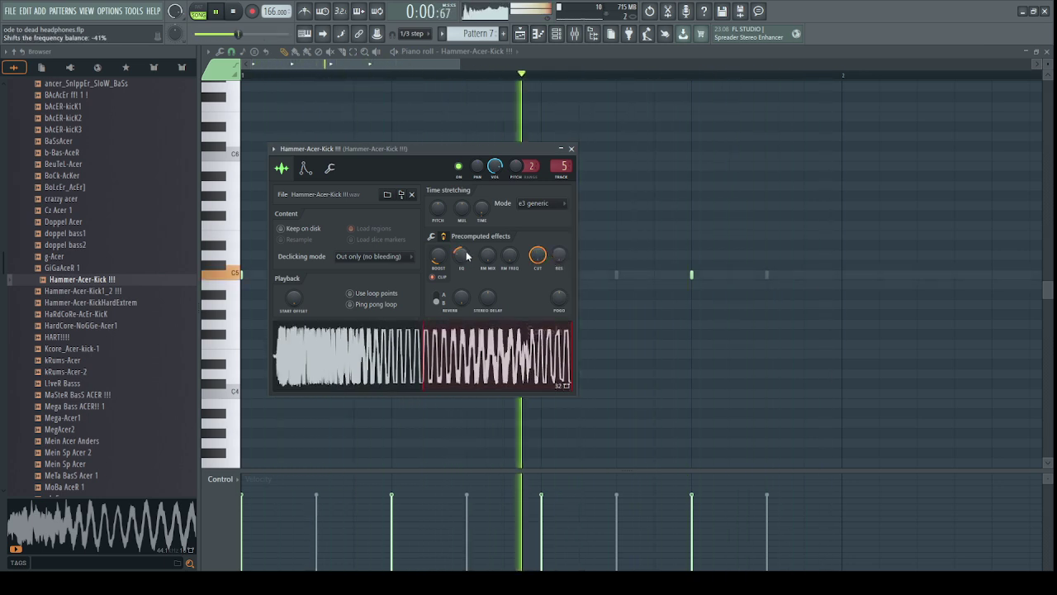
Reset the kick's frequency balance and time stretching, and set the gain boost to 20%.
scroll(461, 256, "up", 8)
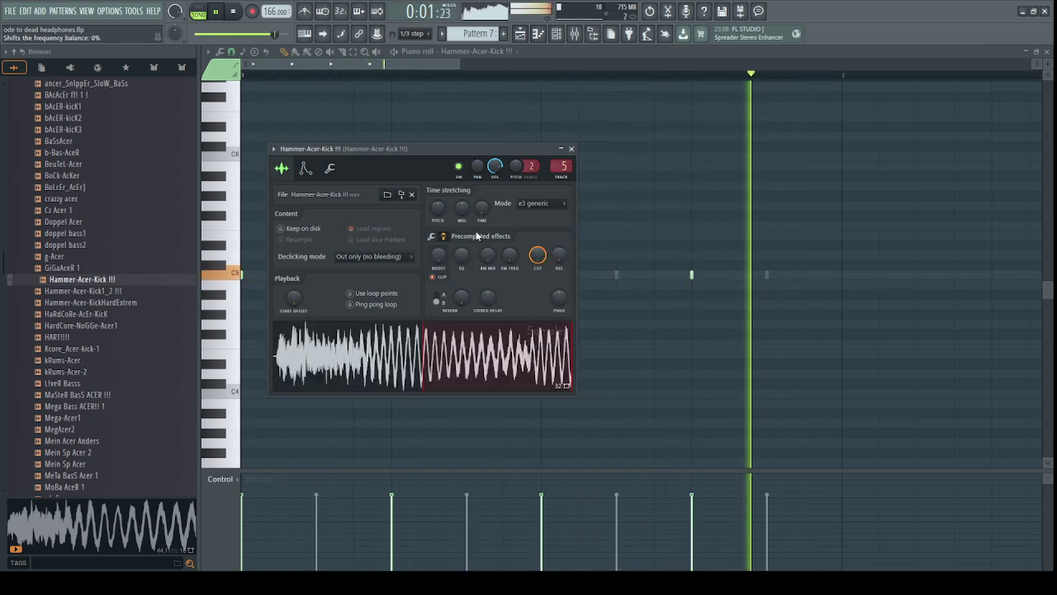
scroll(483, 213, "up", 1)
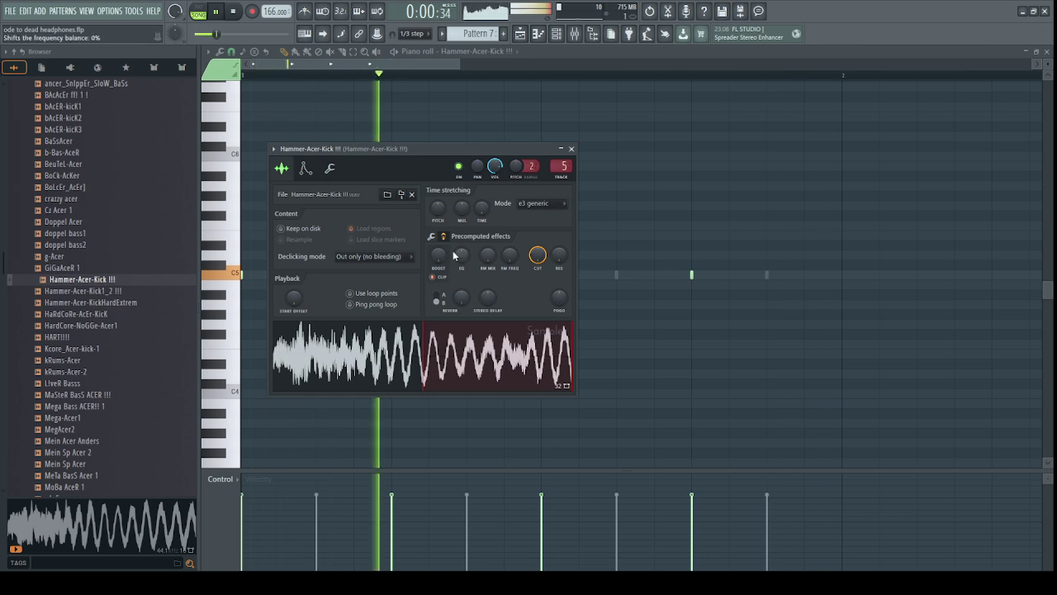
scroll(438, 257, "up", 4)
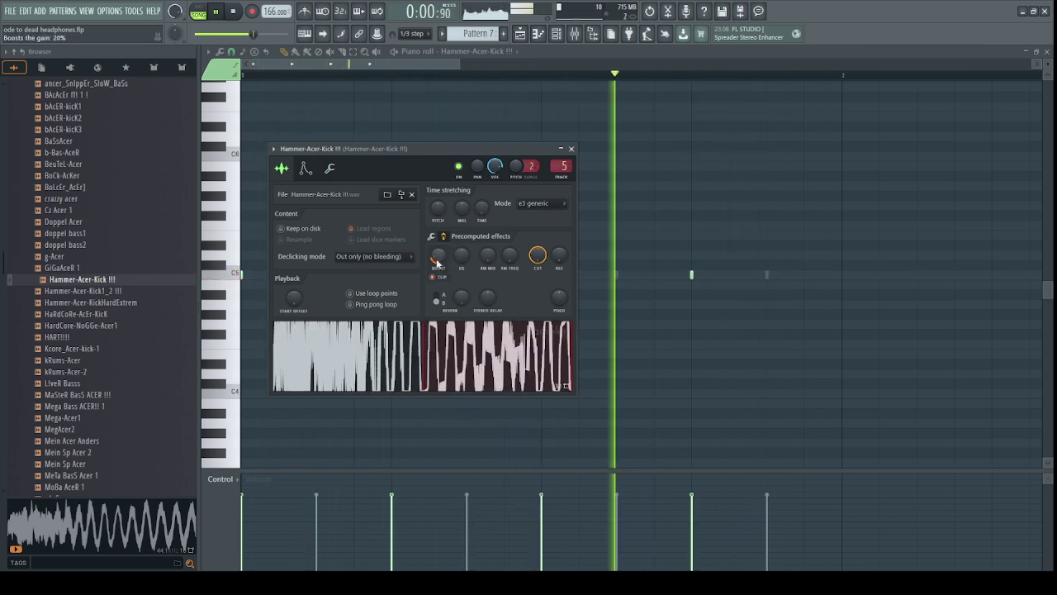
Try a sample start offset of 19% and a sample end offset of 61%, and restore both to their defaults.
left_click(430, 236)
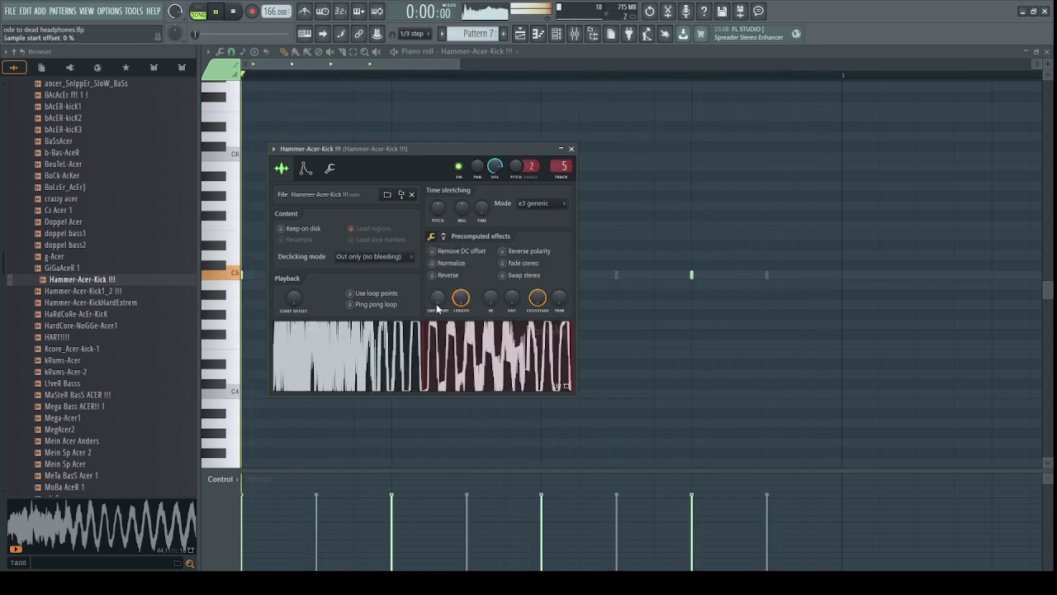
scroll(439, 301, "up", 4)
scroll(438, 301, "up", 3)
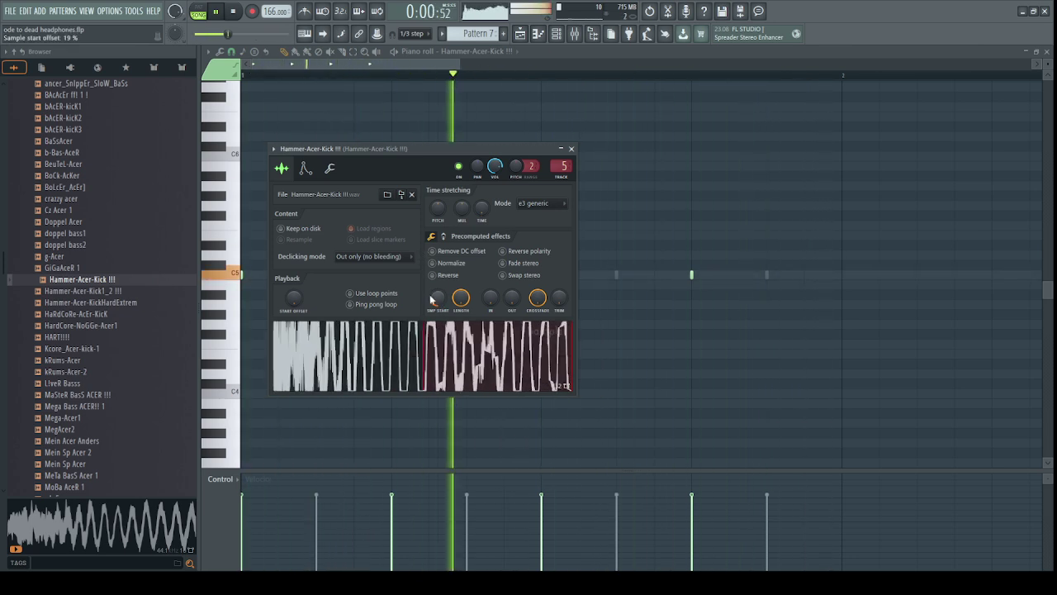
left_click_drag(434, 296, 449, 318)
scroll(461, 299, "down", 8)
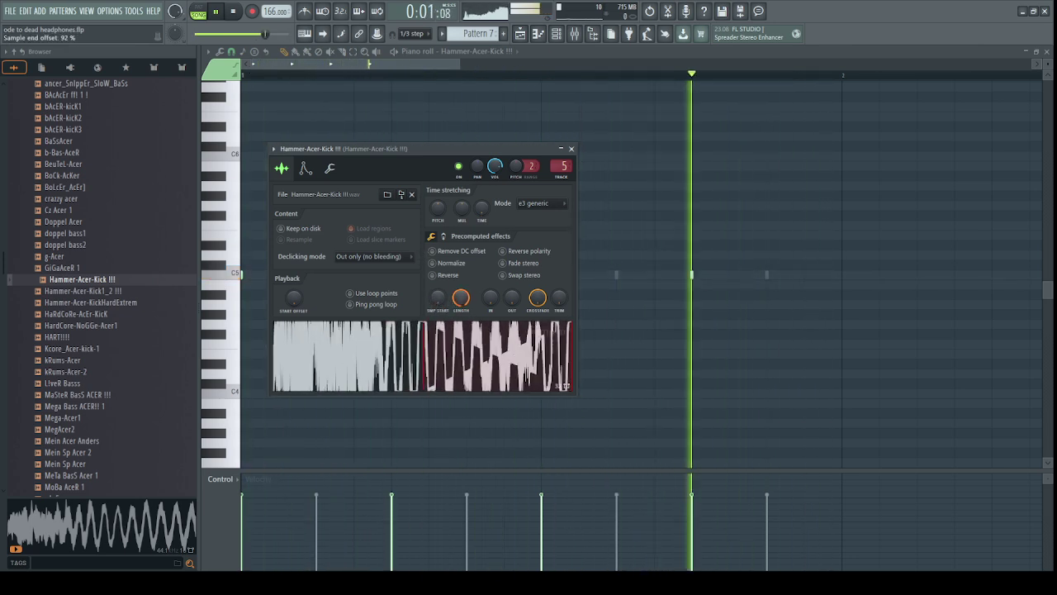
scroll(461, 299, "down", 5)
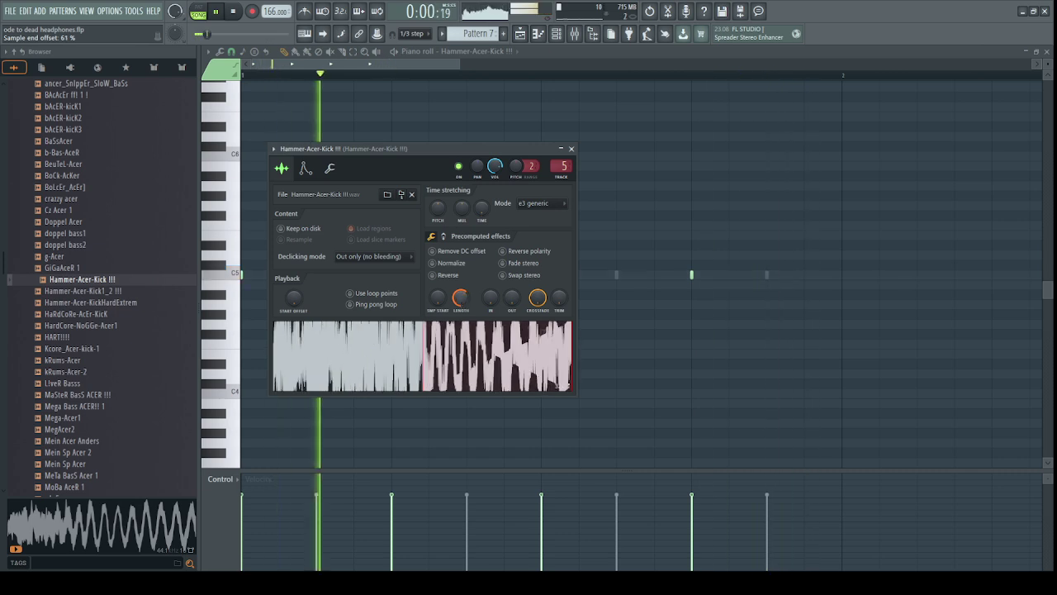
left_click_drag(462, 295, 462, 248)
Set the kick's sample start offset to 29%, add a quick fade-out and return to the tone effects.
left_click_drag(441, 299, 441, 276)
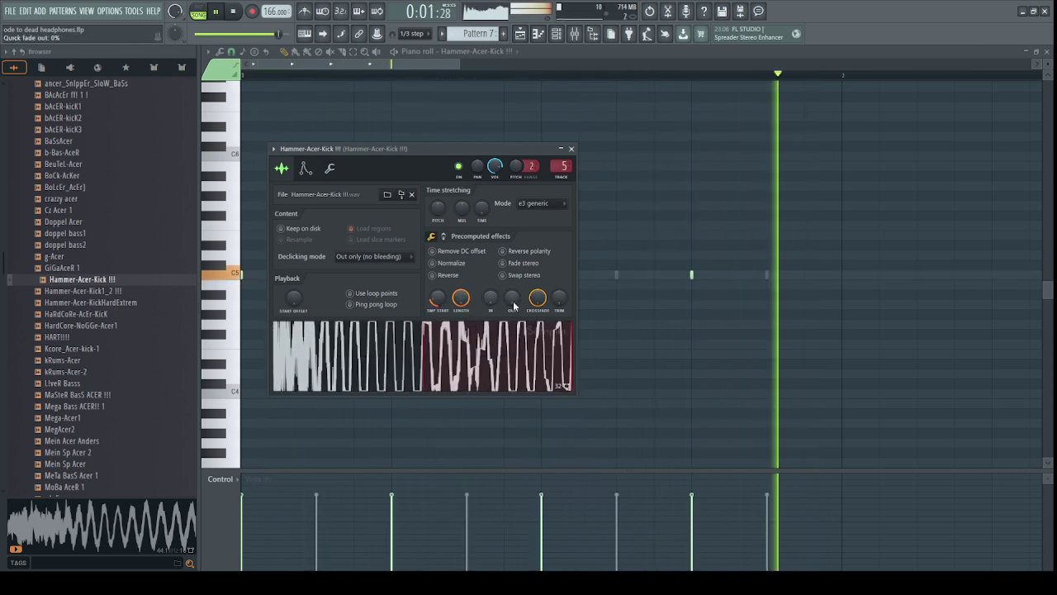
left_click_drag(514, 304, 513, 255)
left_click_drag(514, 303, 514, 318)
left_click_drag(439, 303, 438, 291)
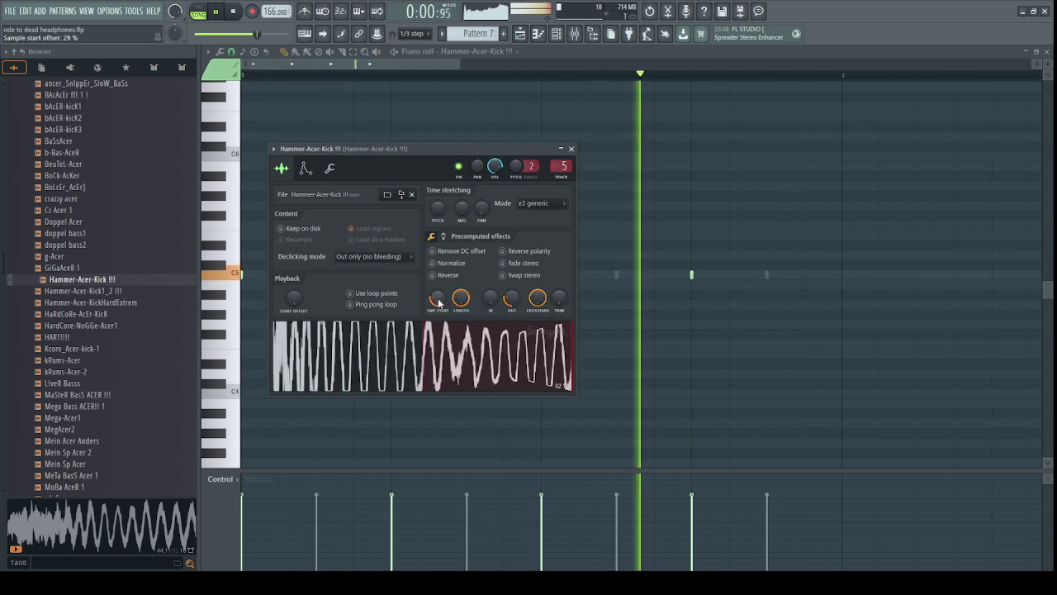
left_click(443, 237)
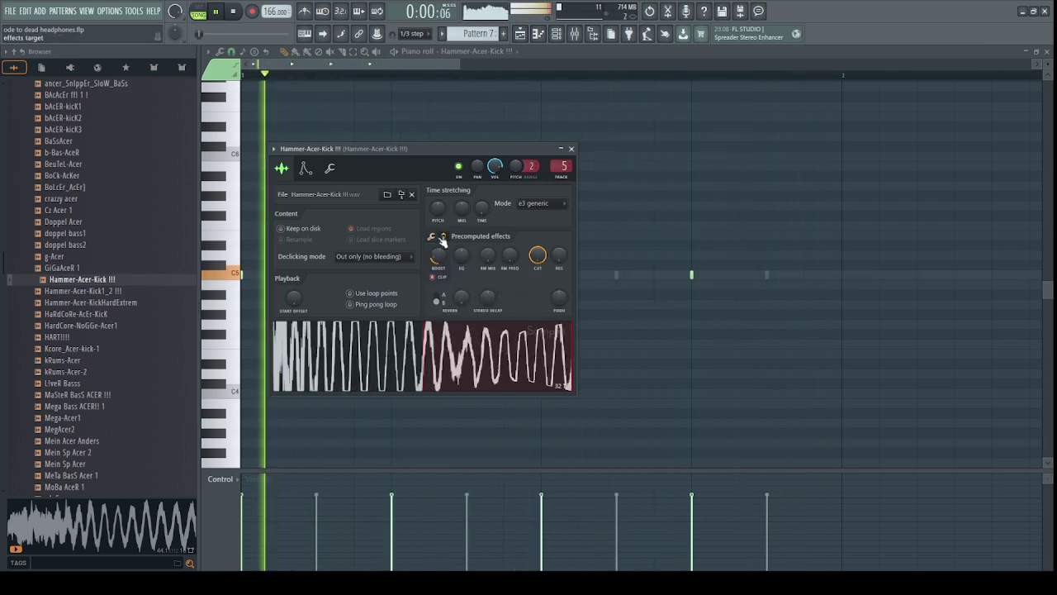
Set the kick's gain boost to 25%, lower its sample start offset and close its sampler settings.
left_click_drag(443, 254, 443, 227)
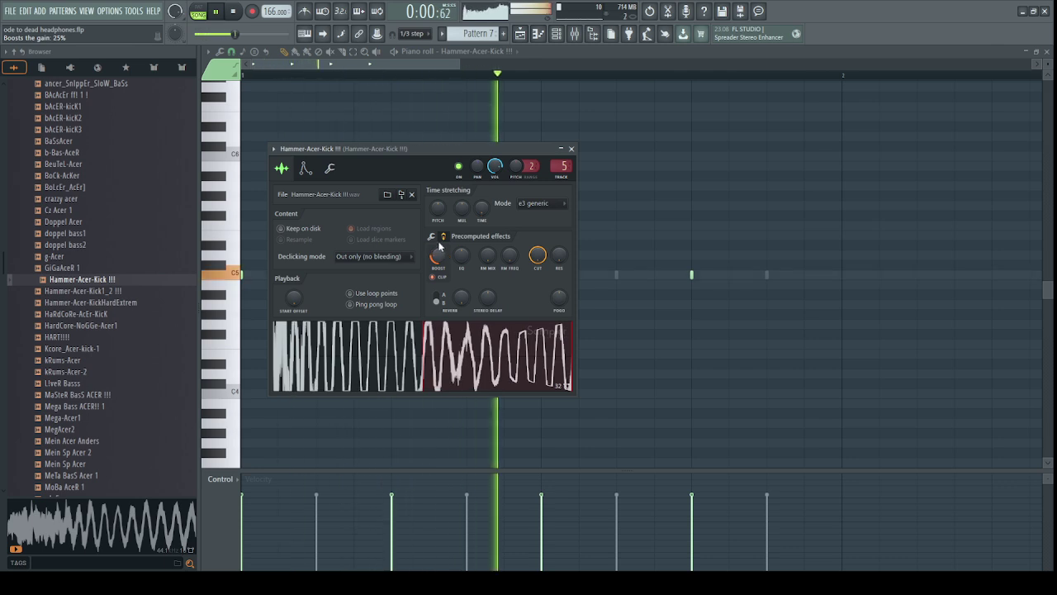
left_click(432, 237)
left_click_drag(439, 303, 410, 468)
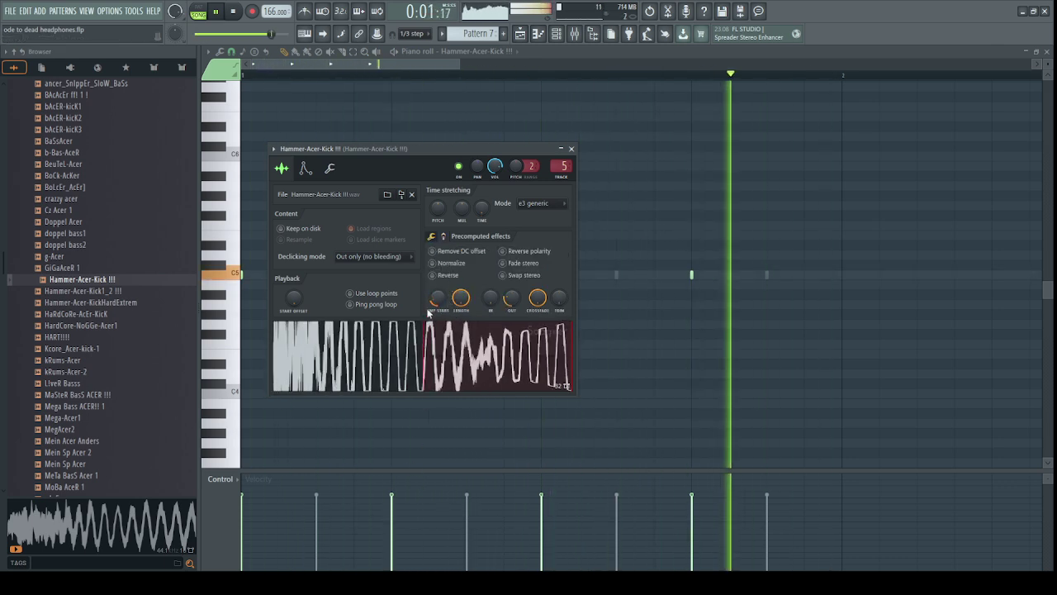
left_click_drag(428, 309, 424, 303)
left_click(570, 149)
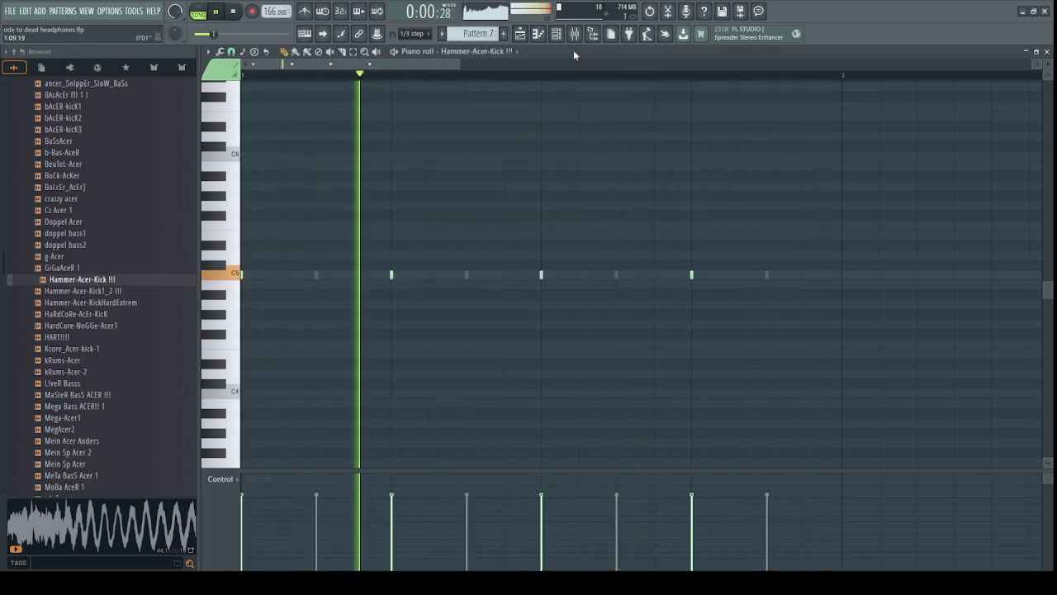
Solo the kick's mixer track for a listen, restore the other tracks and stop playback in the playlist.
left_click(575, 34)
right_click(359, 237)
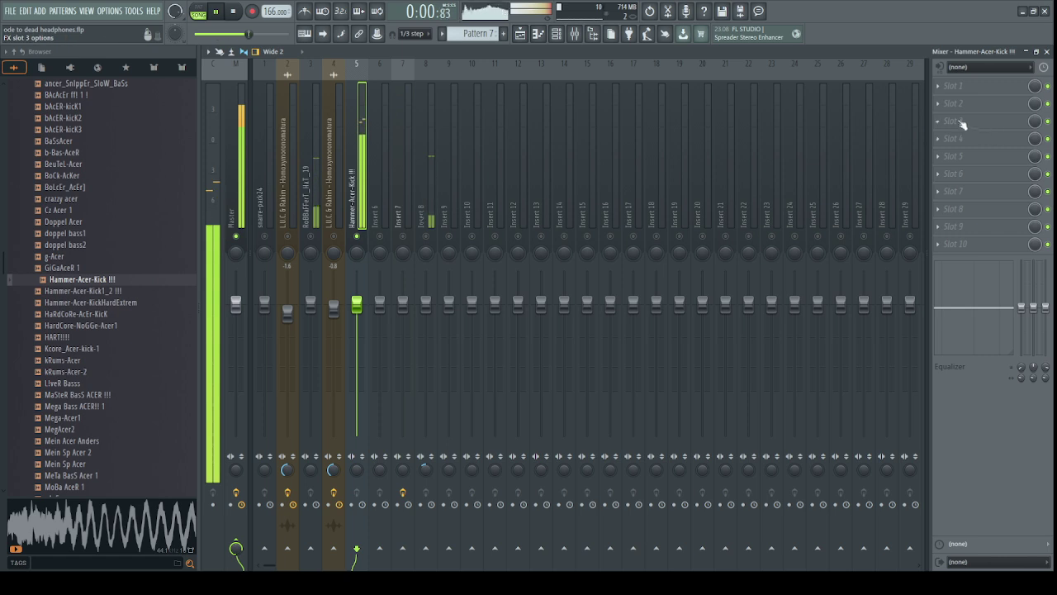
right_click(357, 237)
left_click(538, 34)
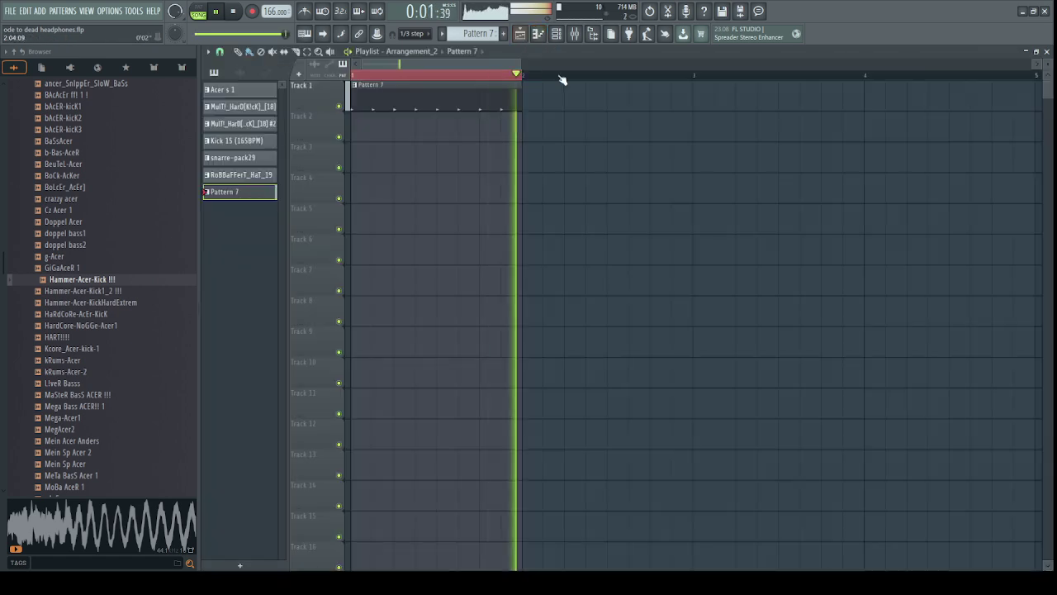
key("space")
Repeat the one-bar snare-pack29 notes in Pattern 7 until they fill four bars.
double_click(410, 94)
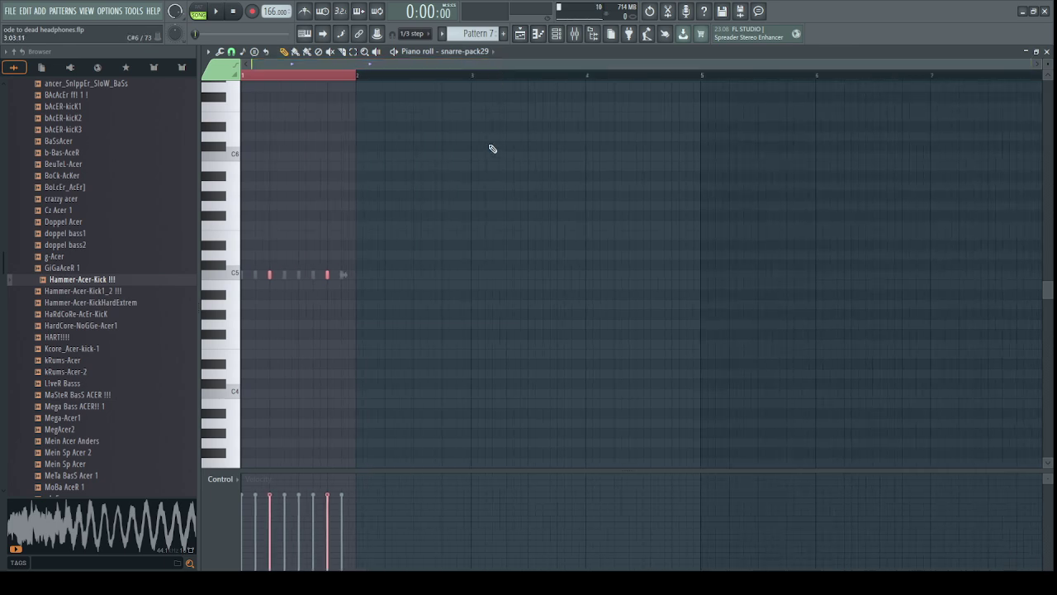
key("ctrl+b")
key("ctrl+b")
key("ctrl+b")
key("ctrl+d")
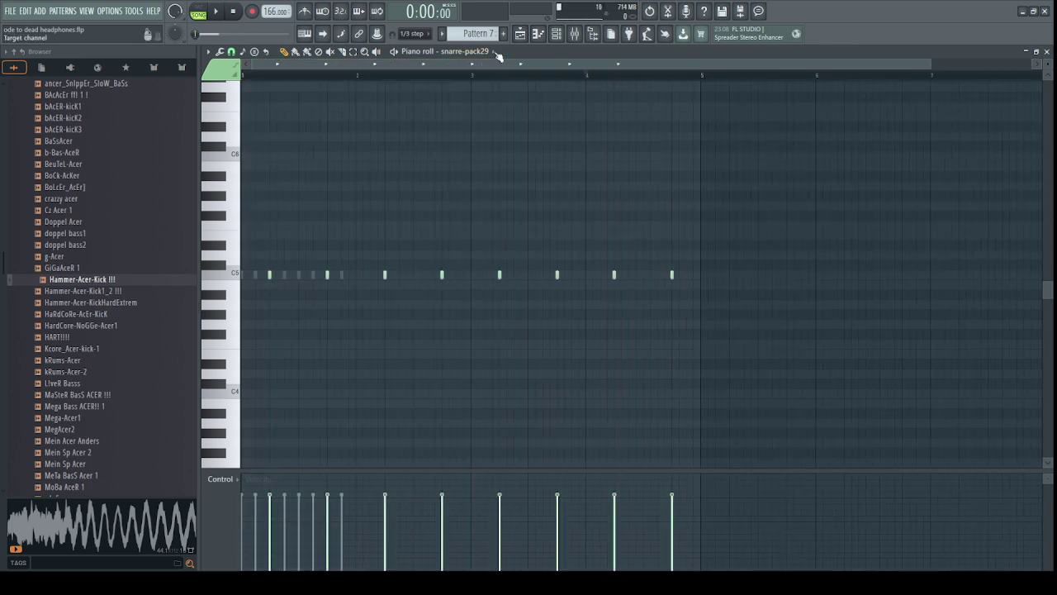
Repeat the first bar of the RoBBaFFerT_HaT_19 notes until the hi-hats fill four bars.
left_click_drag(362, 78, 141, 102)
key("ctrl+b")
key("ctrl+b")
key("ctrl+b")
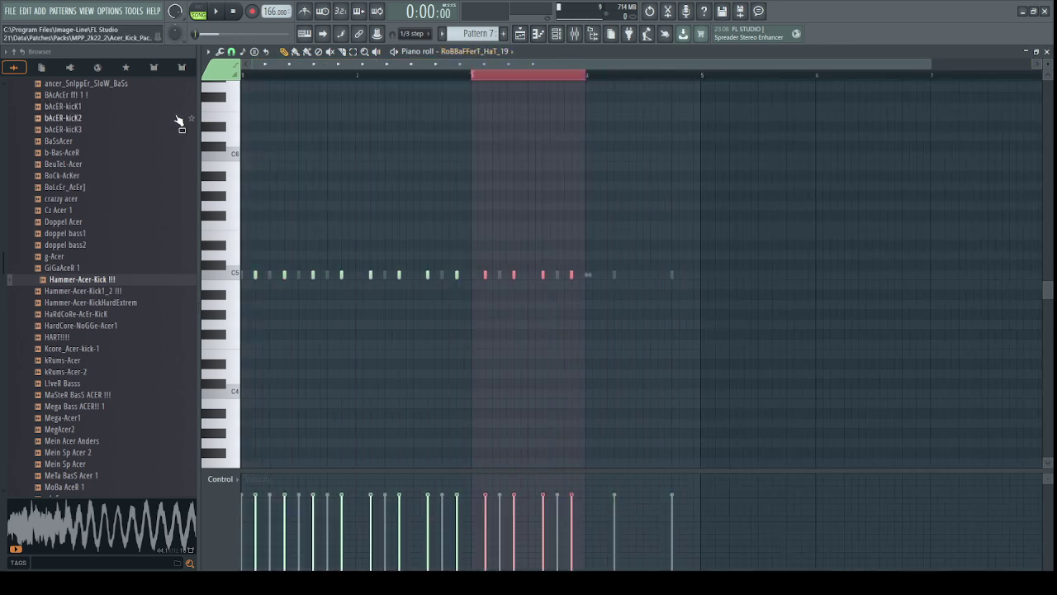
left_click(610, 77, "ctrl")
Repeat the first bar of the Hammer-Acer-Kick !!! notes until the kicks fill four bars.
scroll(485, 55, "up", 1)
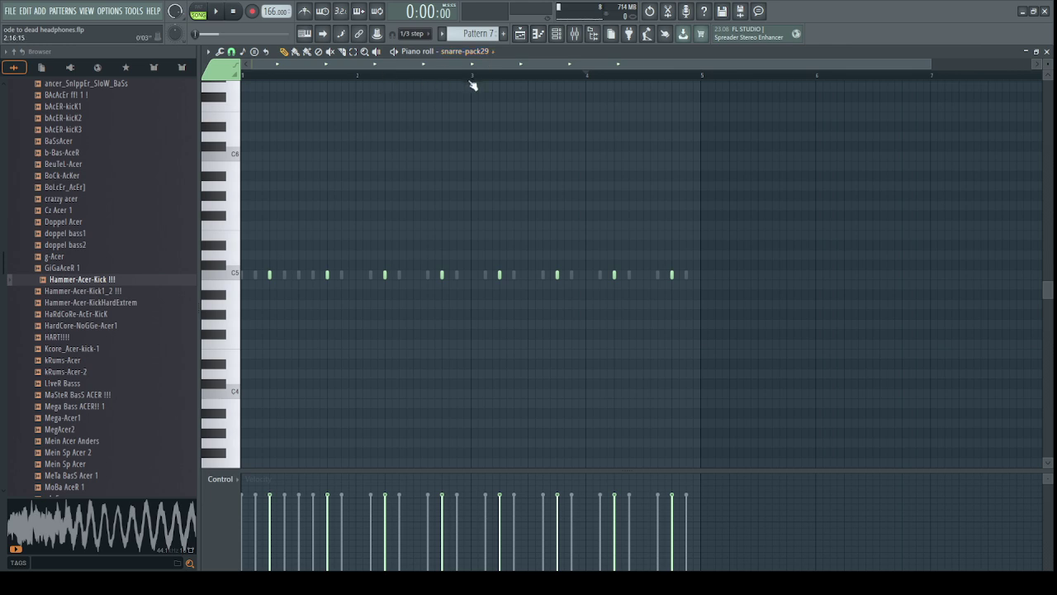
scroll(466, 57, "up", 1)
scroll(488, 66, "up", 1)
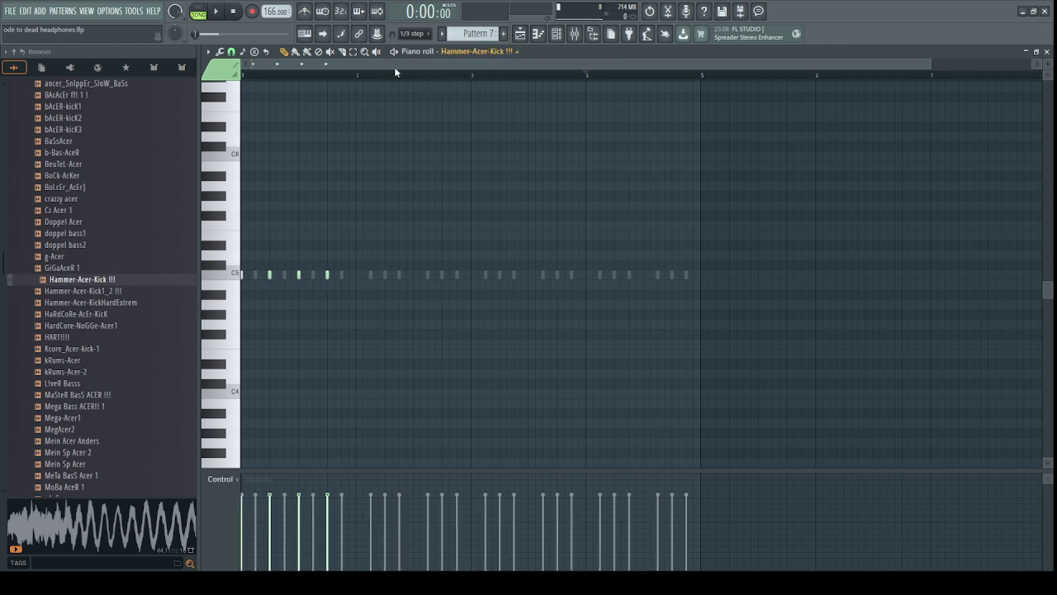
left_click_drag(357, 74, 251, 86)
key("ctrl+b")
key("ctrl+b")
key("ctrl+b")
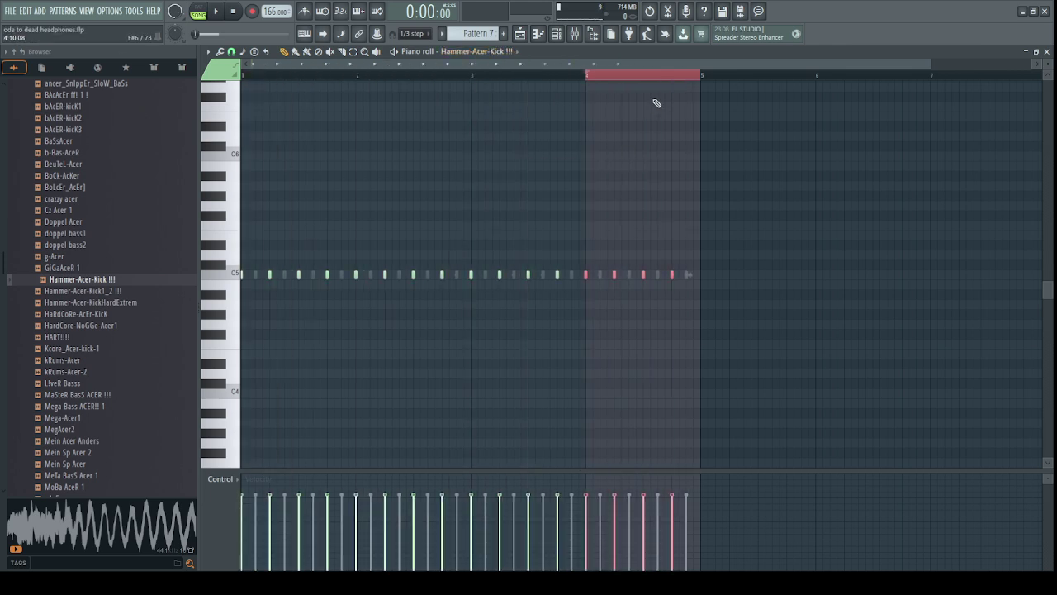
key("ctrl+d")
Add an extra C5 kick note just before bar 2 and loop the four bars of Pattern 7 in the playlist.
left_click_drag(733, 217, 221, 348)
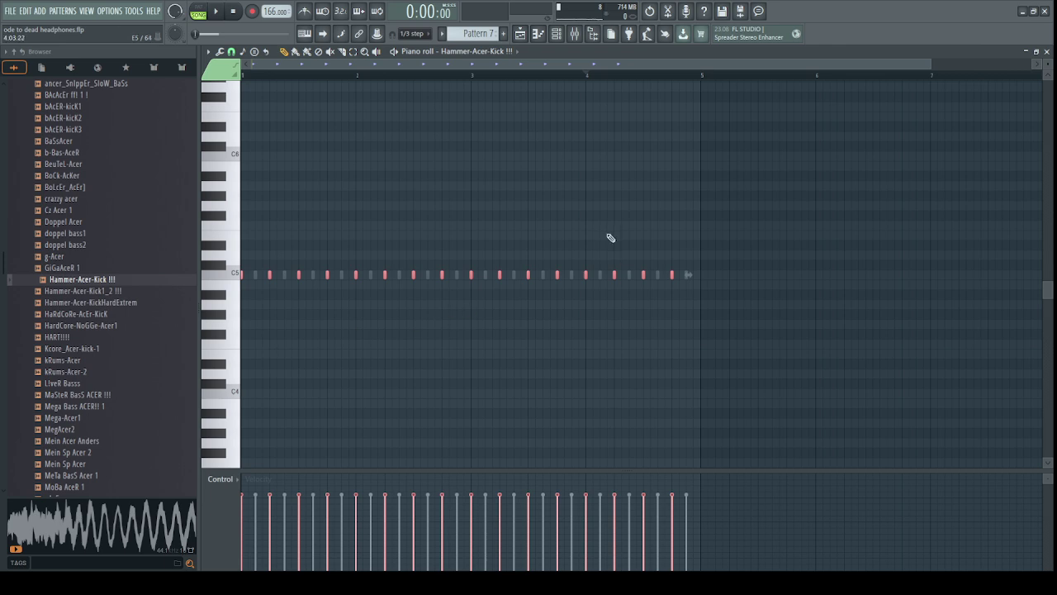
scroll(434, 65, "up", 2)
key("space")
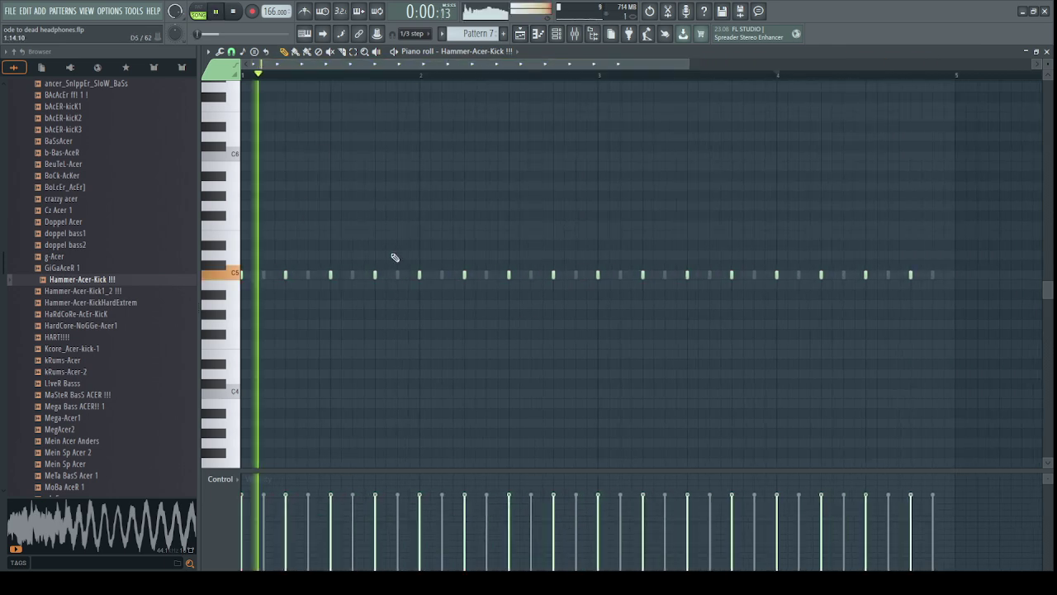
left_click(410, 276)
right_click(415, 277)
key("space")
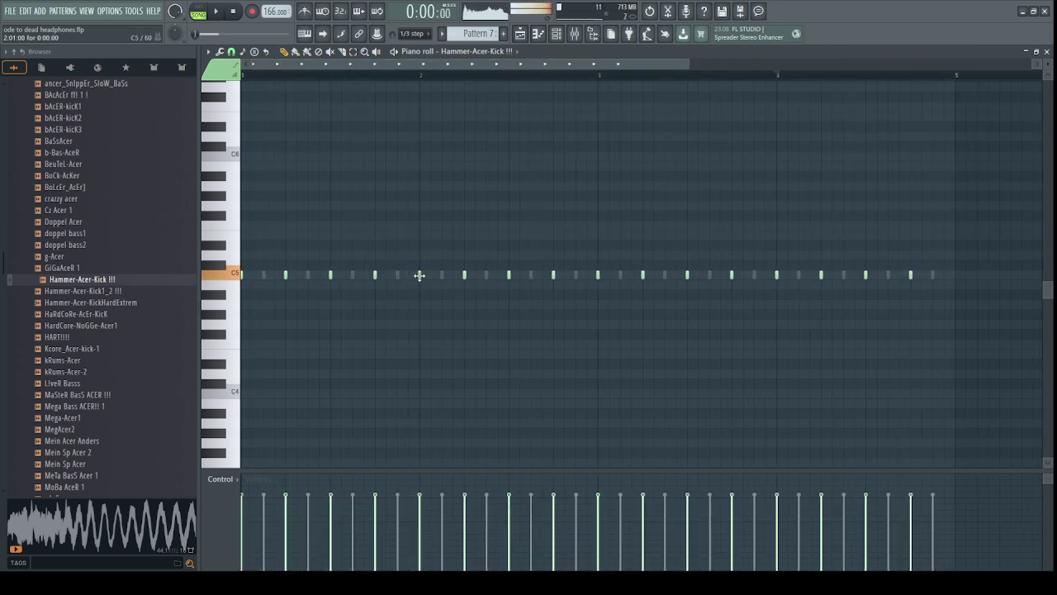
left_click(520, 34)
left_click_drag(419, 85, 592, 79)
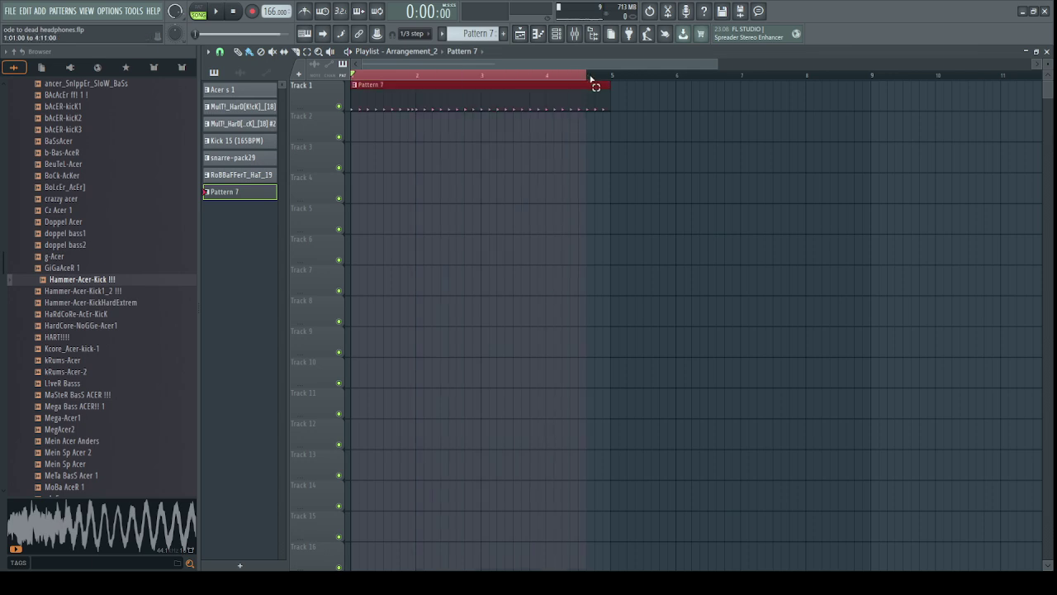
Add a kick just before bar 3, vary the last kicks of bar 4 off the snare, and play the pattern.
double_click(520, 86)
left_click_drag(518, 64, 307, 63)
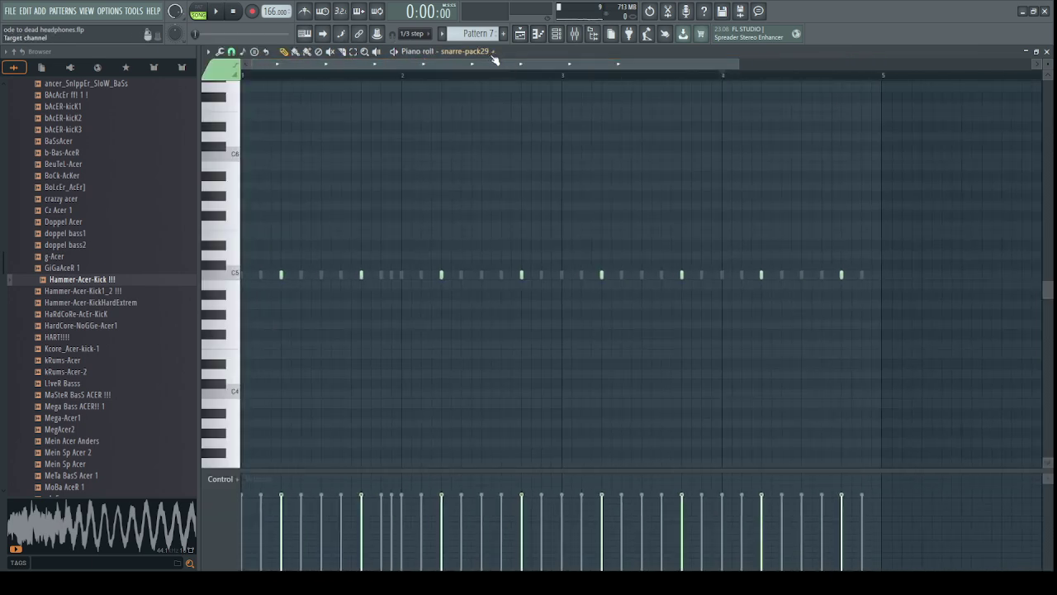
scroll(489, 56, "down", 1)
key("space")
scroll(490, 57, "up", 1)
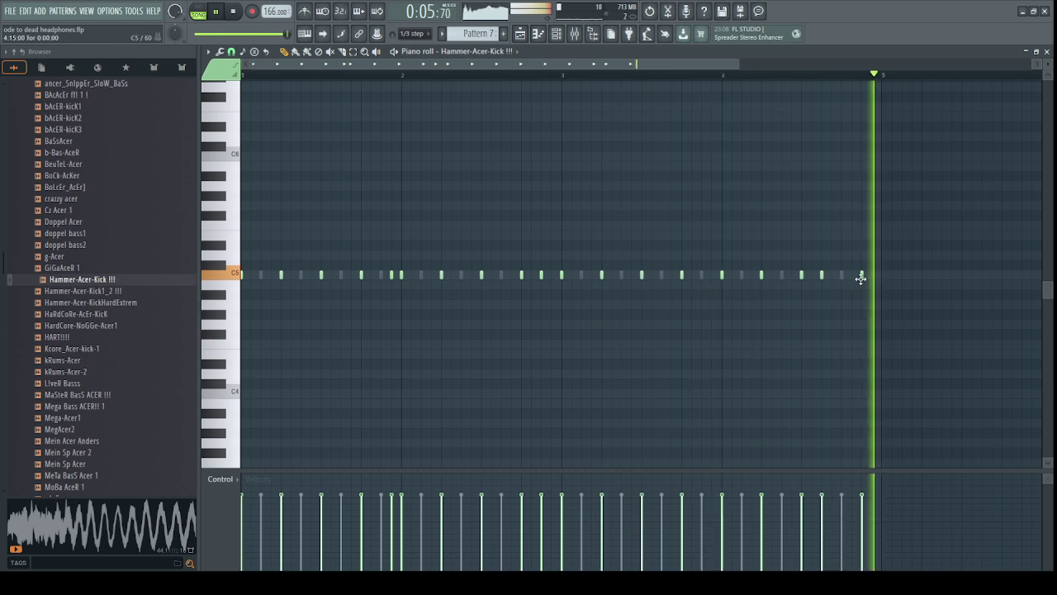
left_click(521, 34)
key("space")
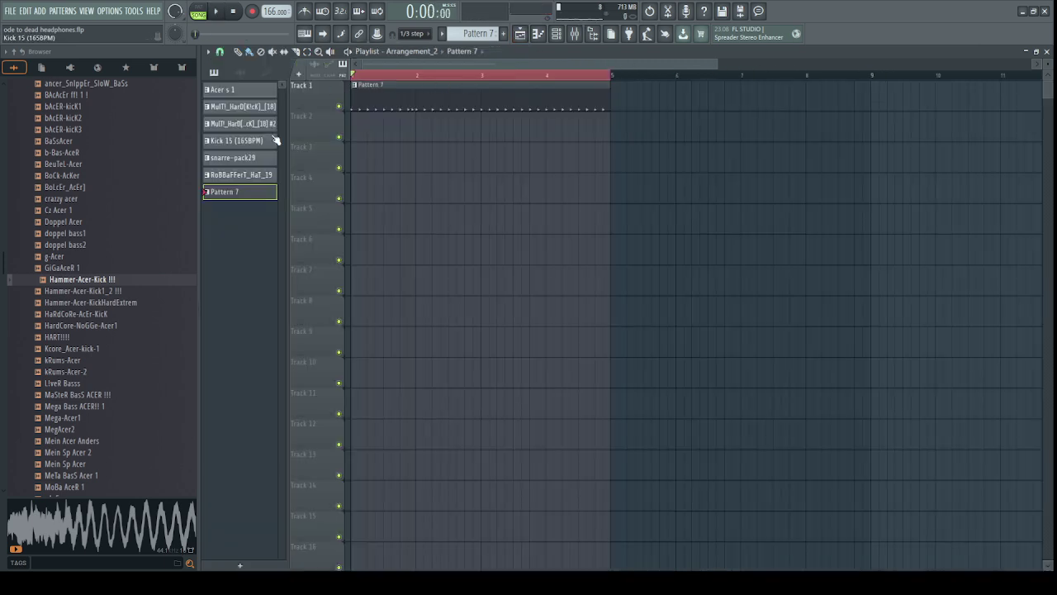
Try the Homoxymoronomatura Part_2 audio clip at the start of track 3 against the drums and remove it.
left_click(240, 73)
left_click(418, 160)
right_click(609, 161)
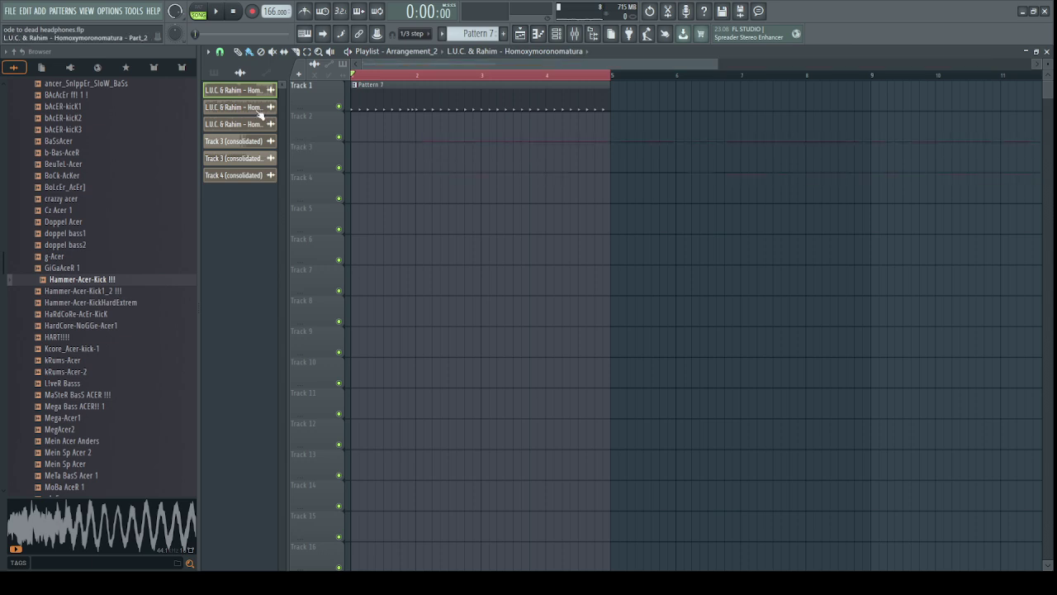
left_click(259, 108)
left_click(497, 166)
left_click_drag(590, 164, 471, 164)
key("space")
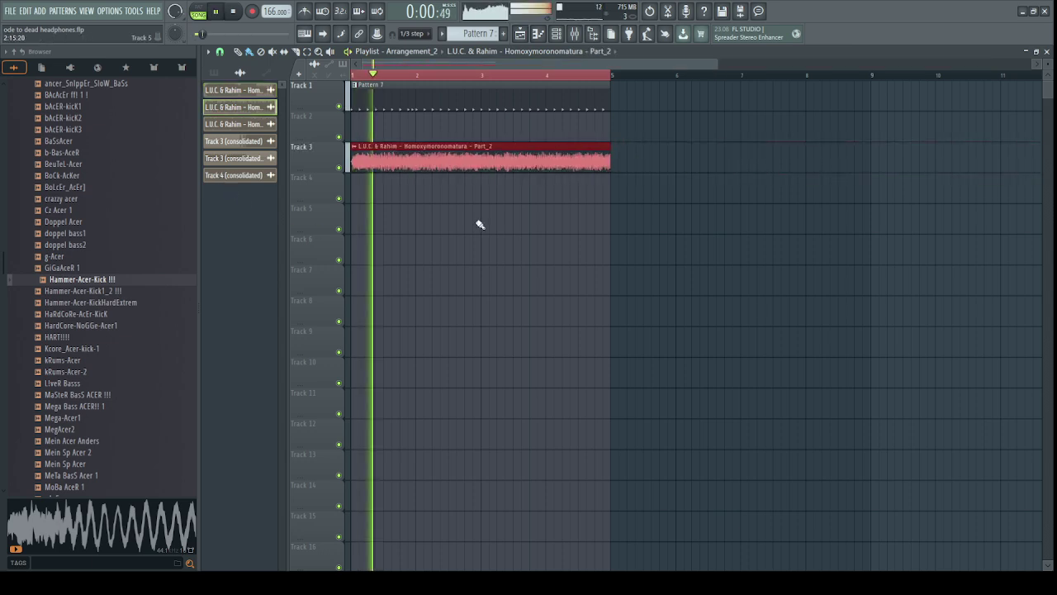
key("space")
right_click(446, 162)
Place the Homoxymoronomatura Part_1 audio clip at the start of track 3 and extend the playback loop to bar 9.
left_click(260, 125)
left_click(396, 161)
left_click_drag(397, 161, 355, 161)
key("space")
left_click(460, 205, "ctrl")
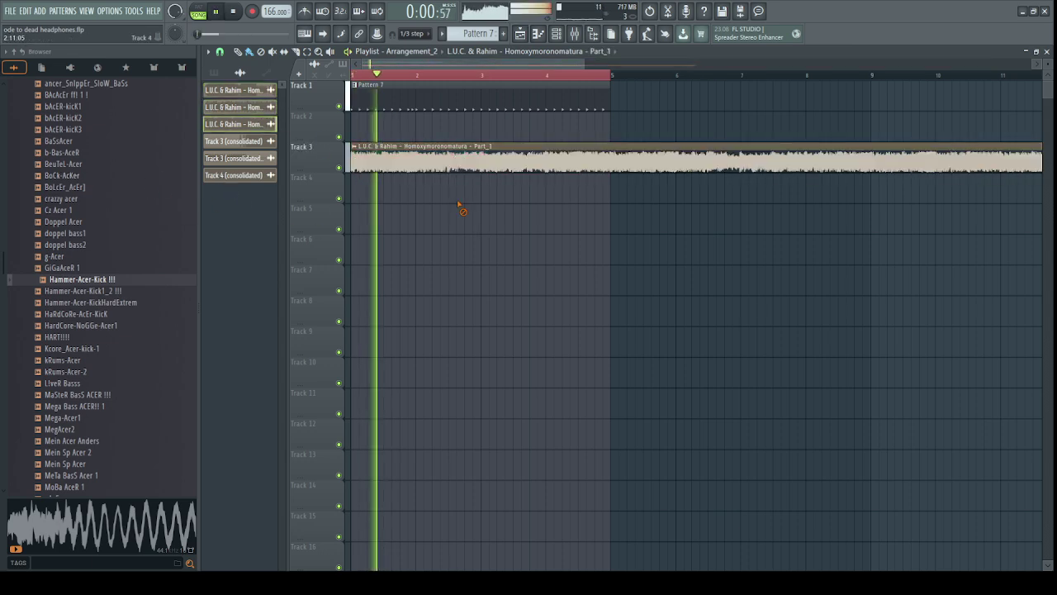
scroll(566, 65, "down", 1)
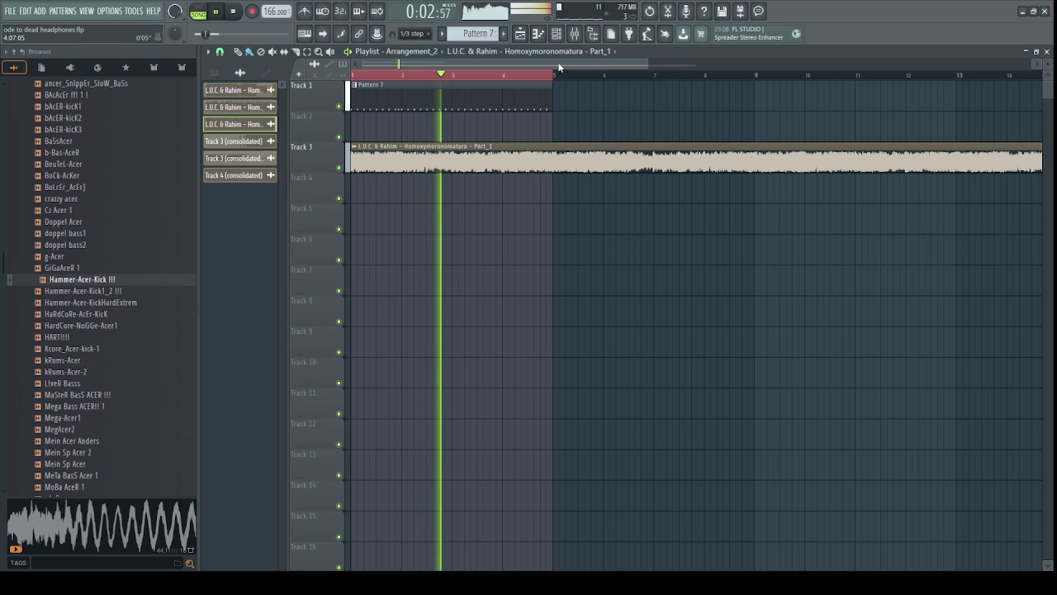
scroll(561, 65, "down", 1)
left_click_drag(521, 76, 687, 76)
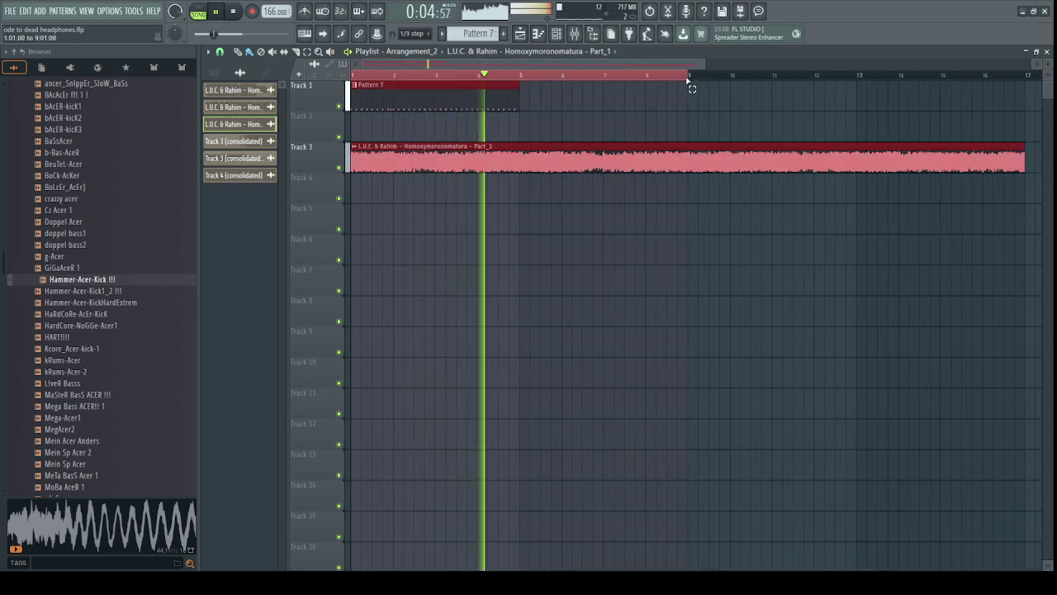
Enable the first Tremolator and bypass the second one on the Homoxymoronomatura mixer track 2 during playback.
left_click(575, 33)
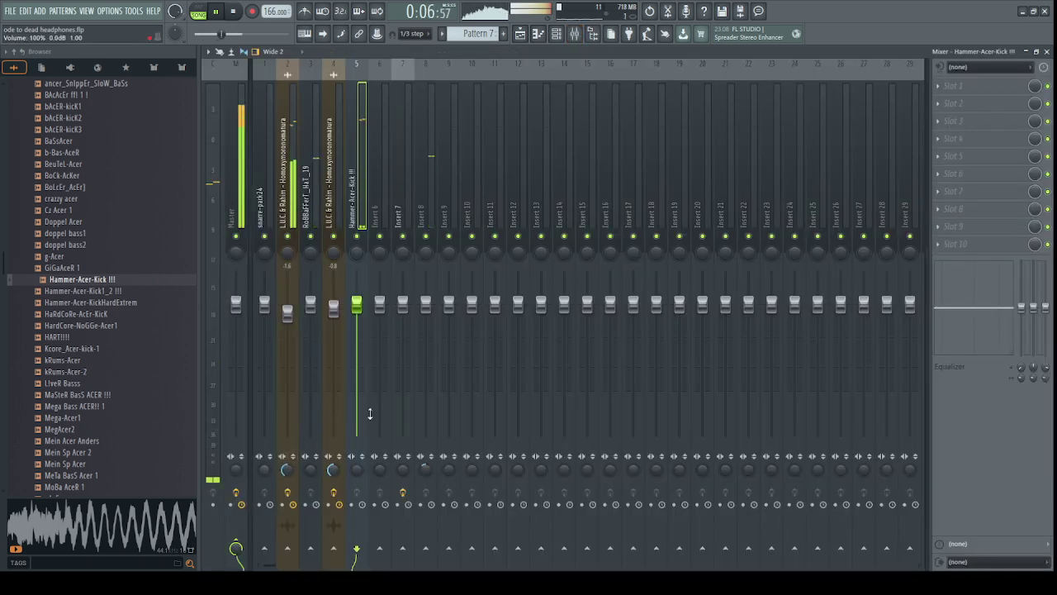
left_click(294, 204)
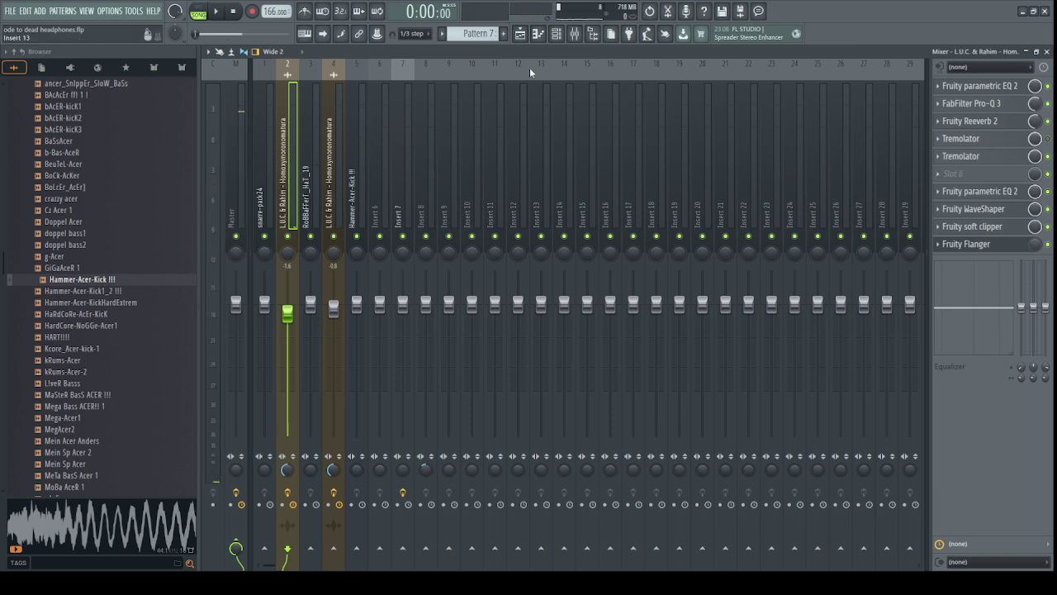
left_click(519, 33)
key("space")
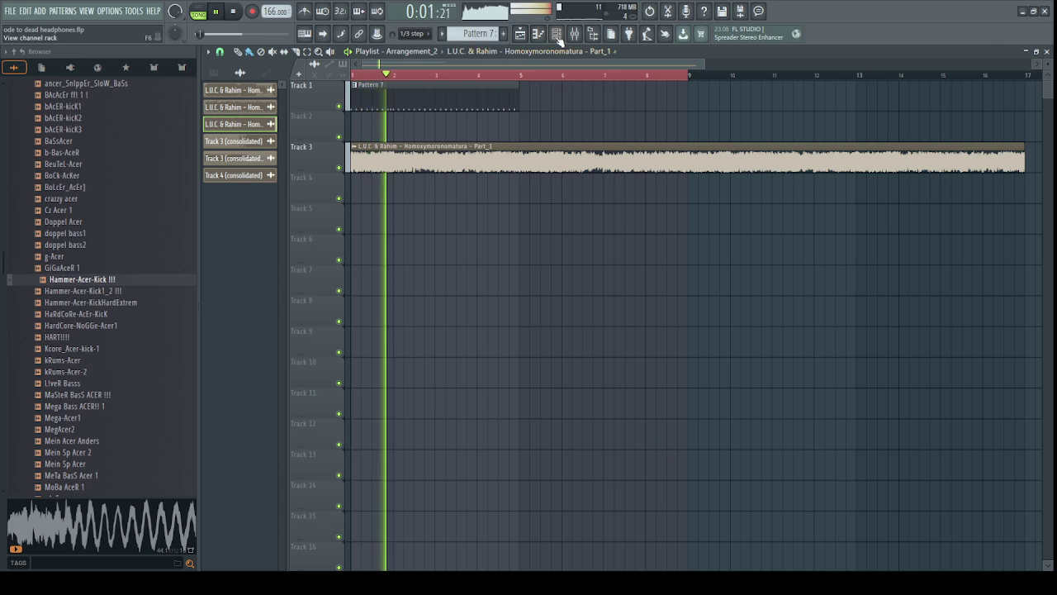
left_click(588, 36)
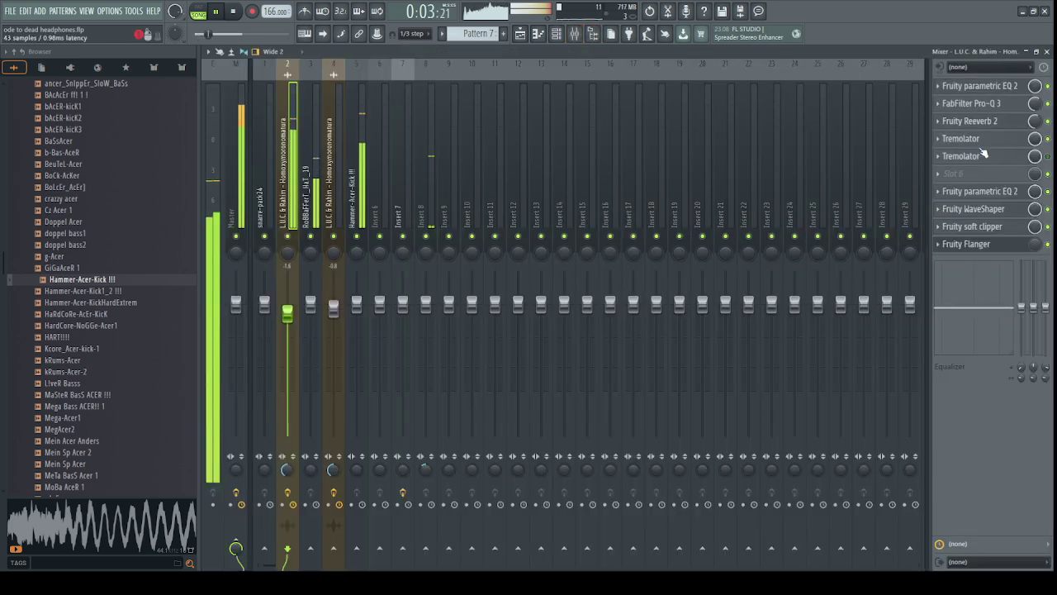
Repeat Pattern 7 from bar 5 on track 1 and raise the velocity of all its kick notes to maximum.
left_click(519, 34)
left_click_drag(538, 81, 618, 106)
key("space")
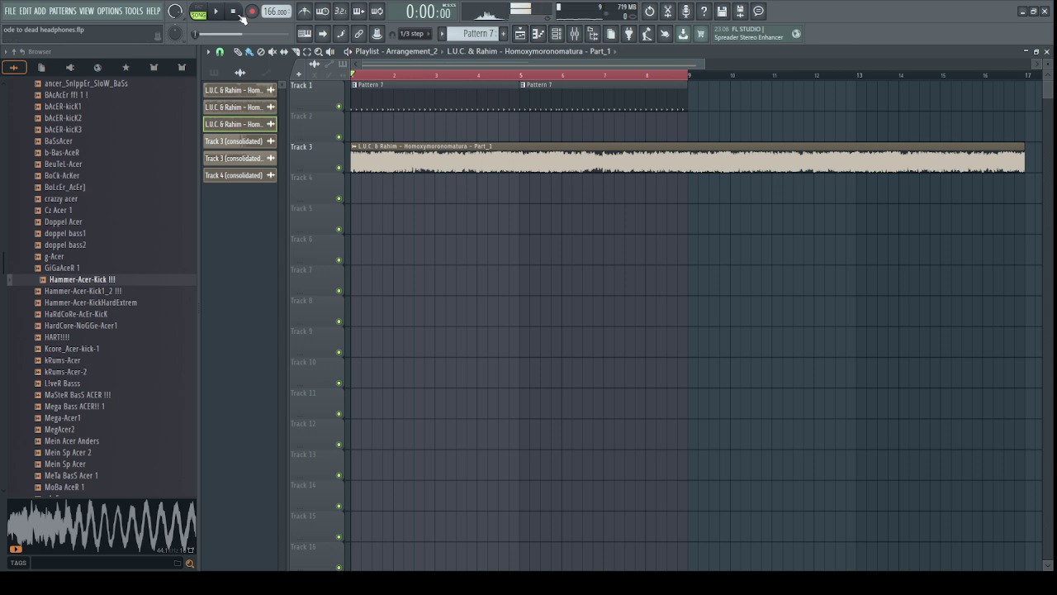
double_click(412, 89)
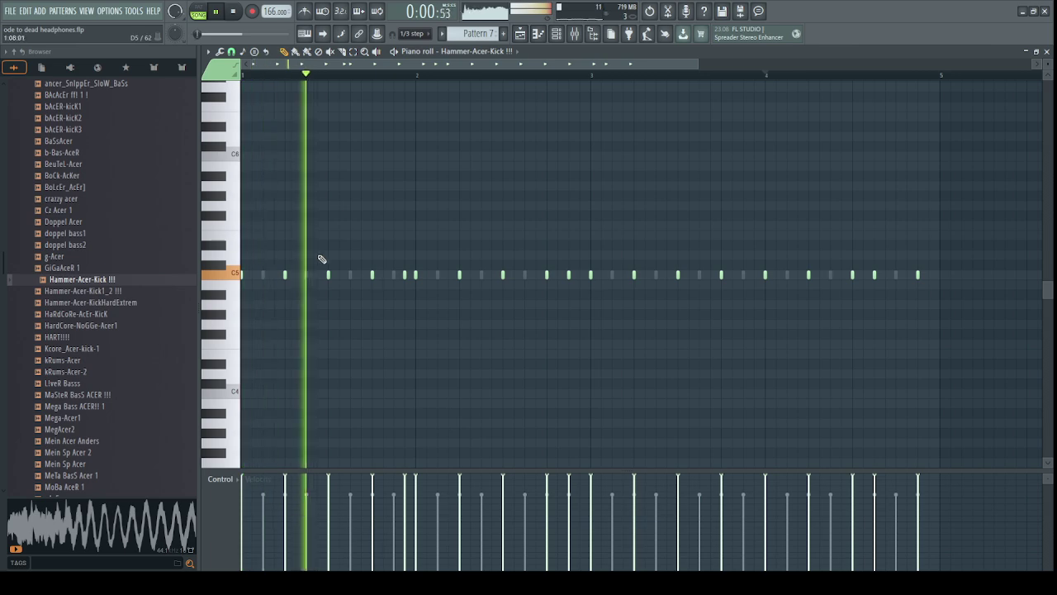
left_click(556, 33)
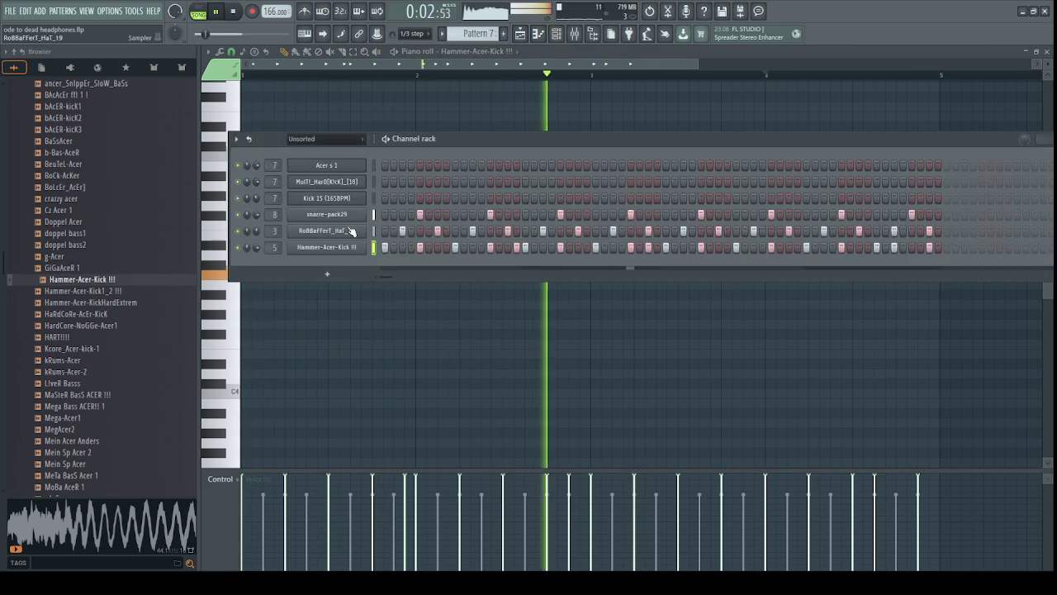
Solo the kick's mixer track together with the music track and add Fruity soft clipper to the kick's slot 9.
left_click(575, 33)
right_click(353, 236)
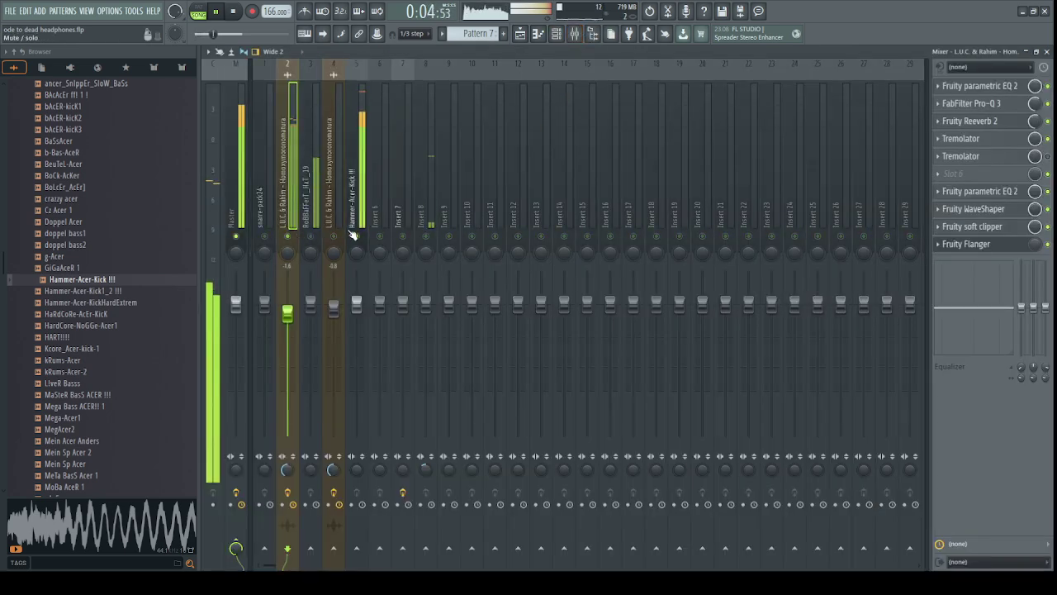
left_click(365, 231)
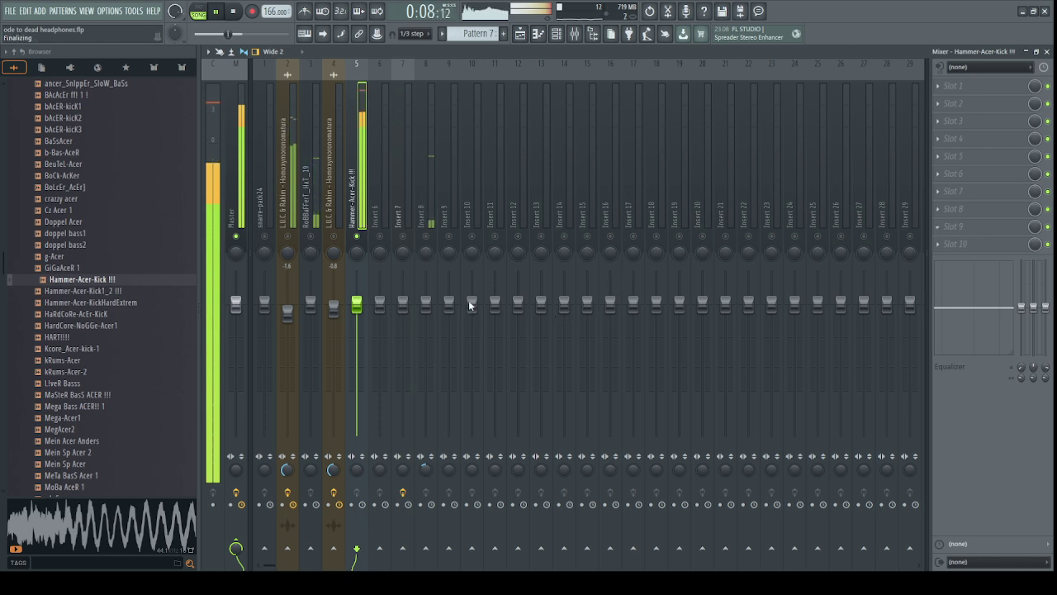
left_click(469, 302)
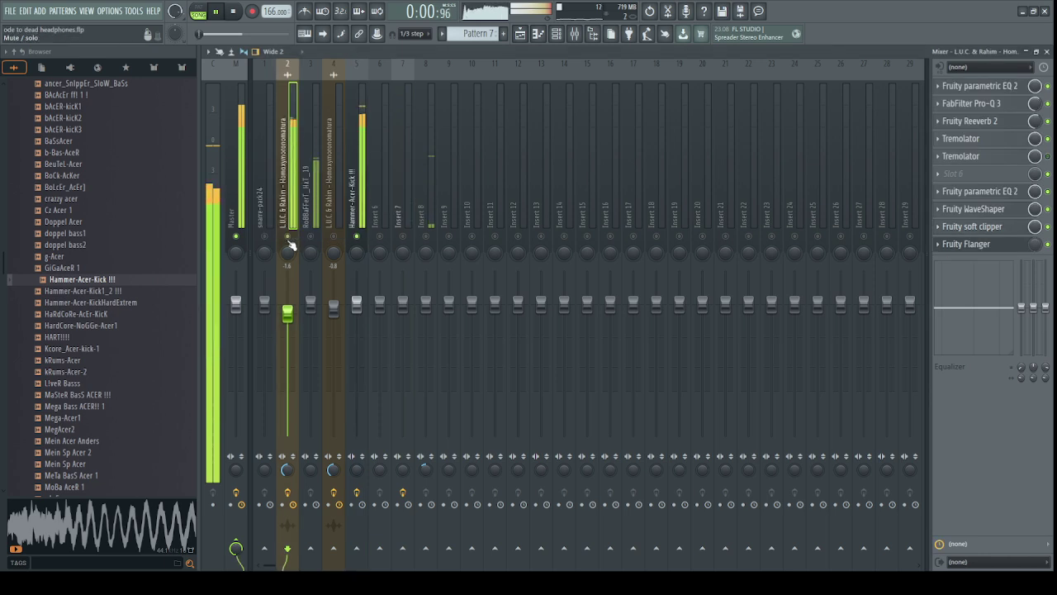
Add Fruity parametric EQ 2 to slot 1 of the Hammer-Acer-Kick mixer track and shape low and upper-mid boosts around a low-mid cut.
left_click(362, 201)
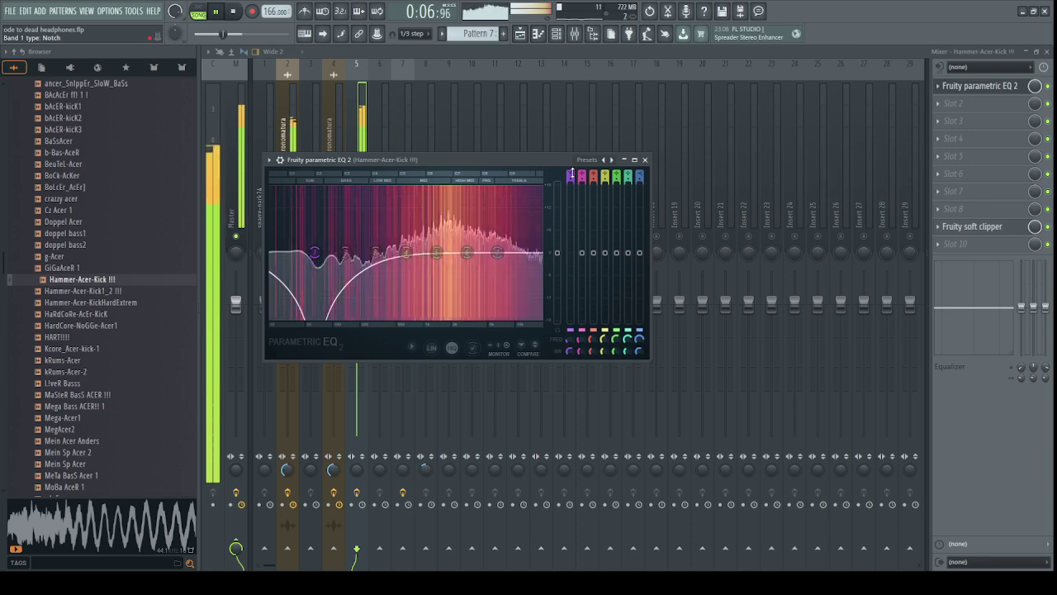
left_click_drag(316, 252, 320, 241)
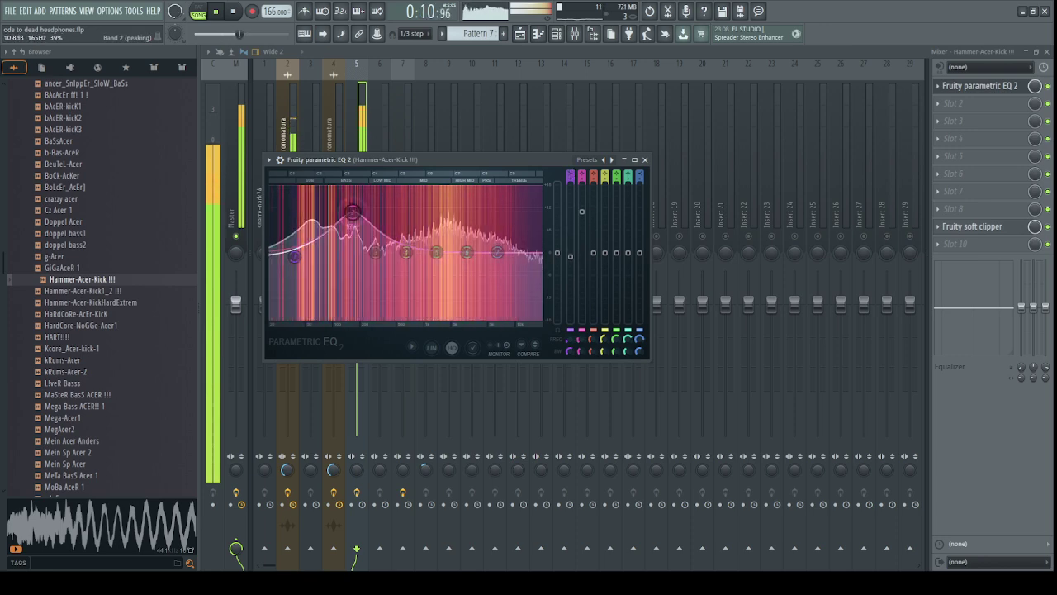
left_click_drag(314, 207, 384, 278)
left_click_drag(375, 253, 299, 217)
Set the kick EQ's main level to -2.4 dB, shift band 4's cut lower in frequency and set band 3 to 12.4 dB at 58 Hz.
left_click_drag(558, 253, 558, 262)
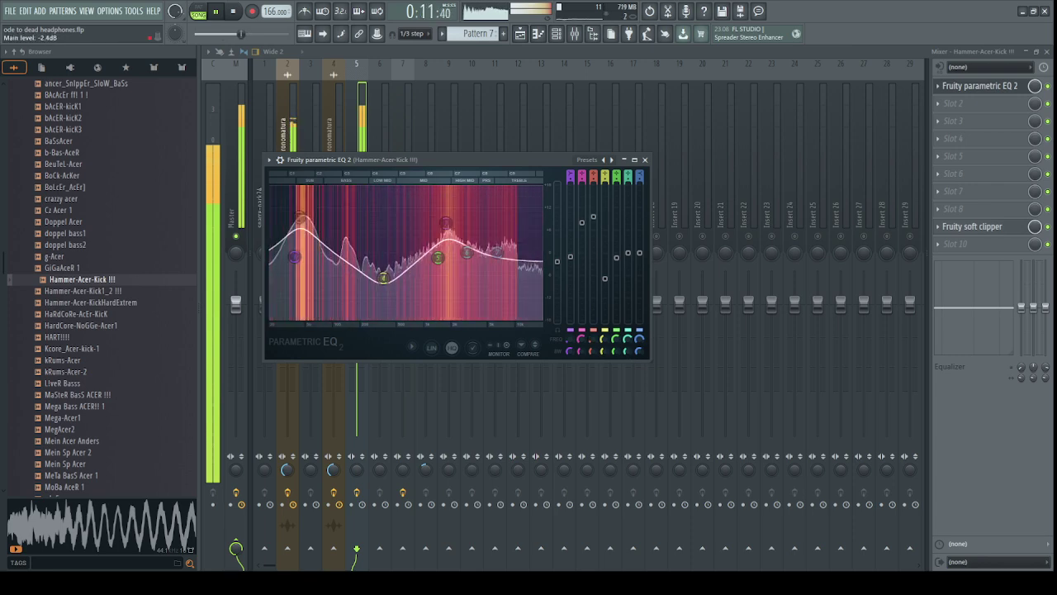
left_click_drag(383, 278, 357, 279)
left_click_drag(299, 218, 310, 205)
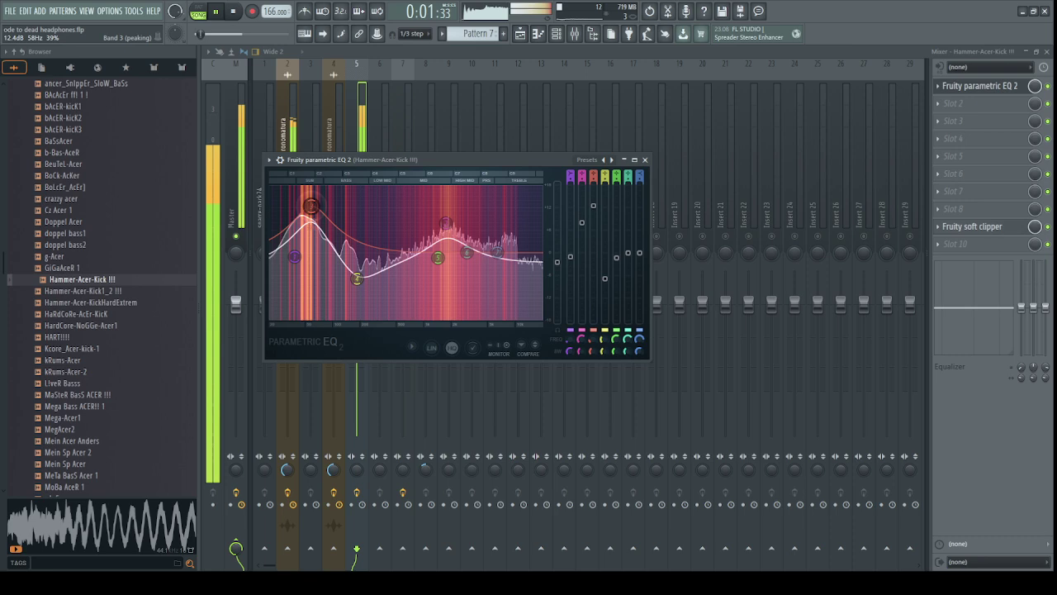
Move the kick's EQ to slot 2 and add Fruity WaveShaper in slot 1 with its curve bent upward into a rounded arc.
left_click(958, 93)
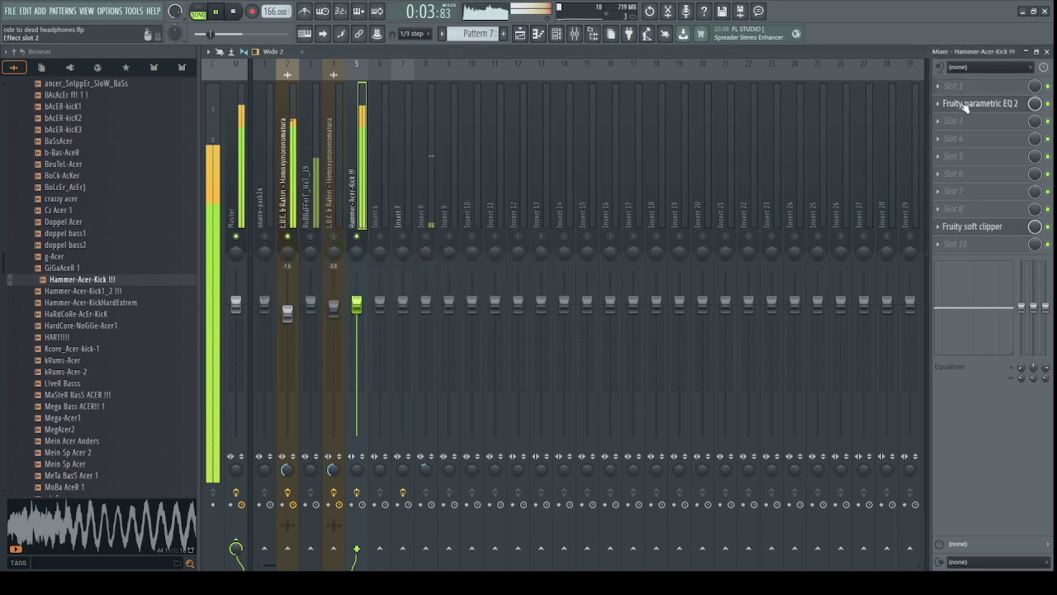
left_click(553, 256)
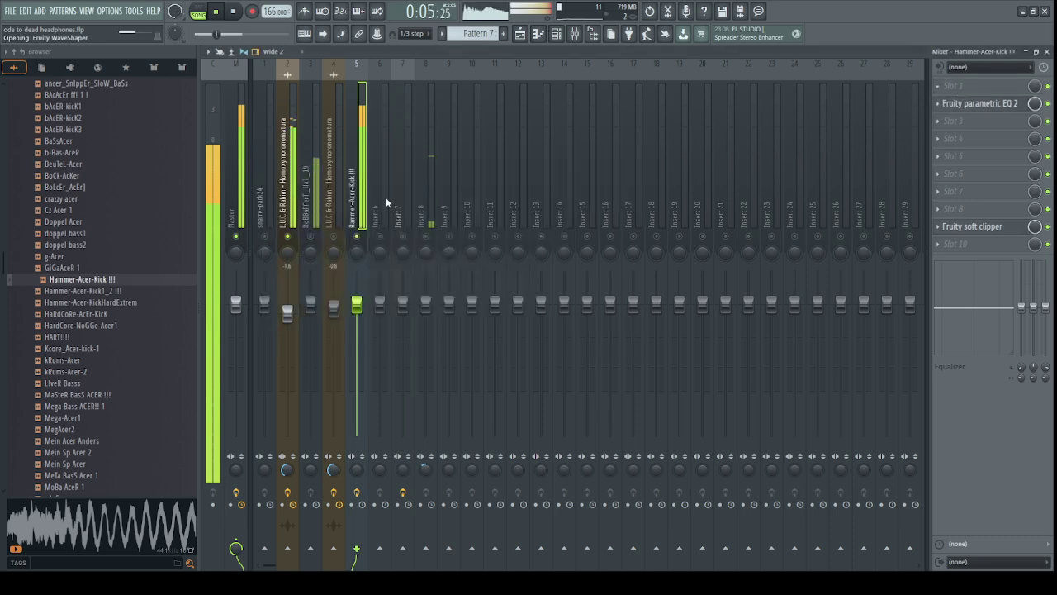
left_click_drag(426, 376, 457, 397)
right_click(370, 286)
left_click_drag(370, 286, 374, 293)
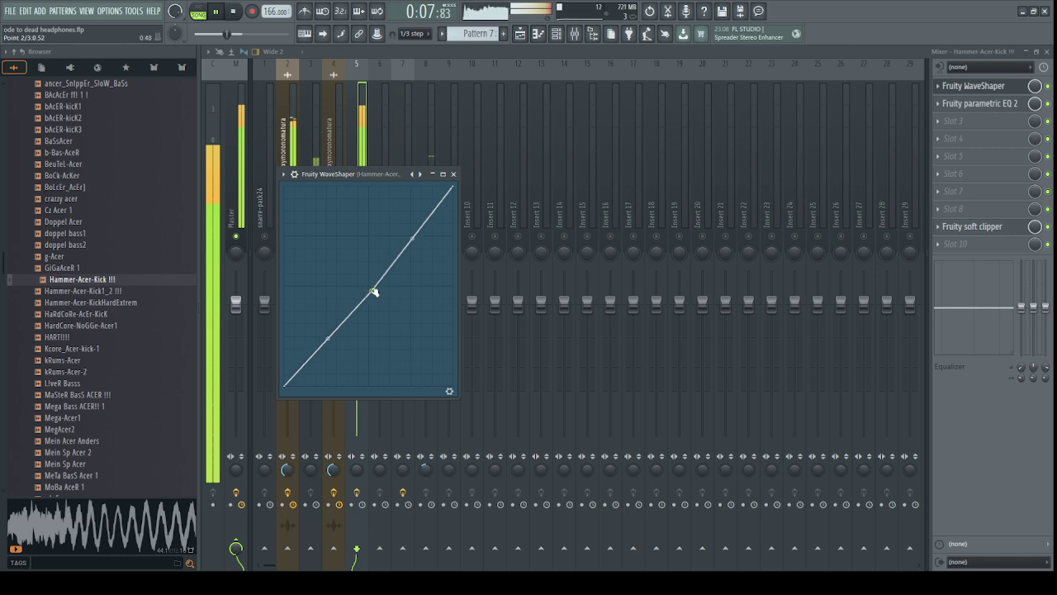
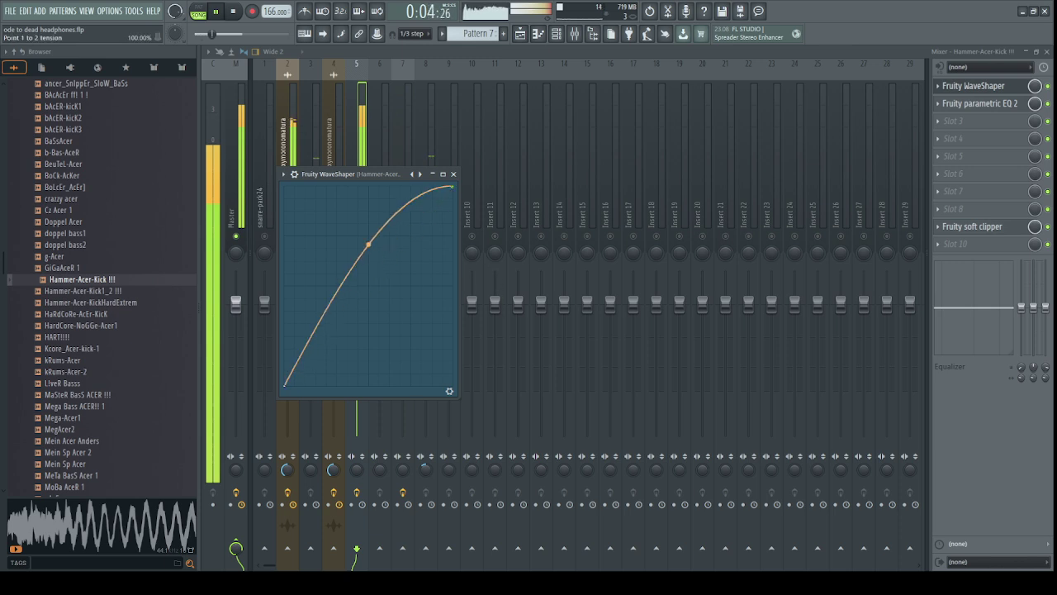
left_click(974, 88)
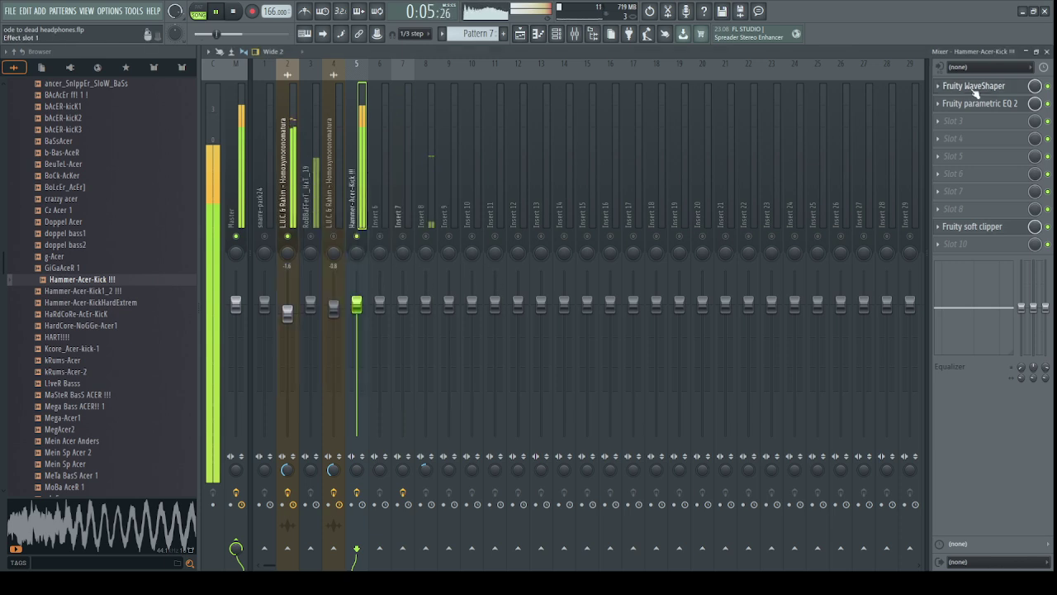
Unsolo the kick's mixer track and compare playback with its parametric EQ 2 bypassed and enabled.
right_click(357, 237)
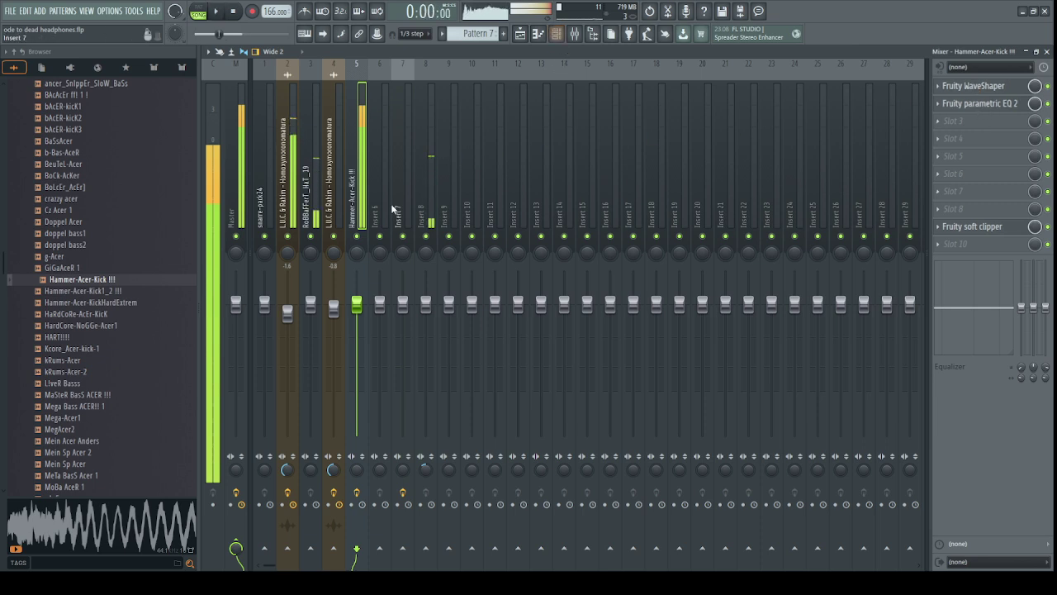
key("space")
left_click(985, 104)
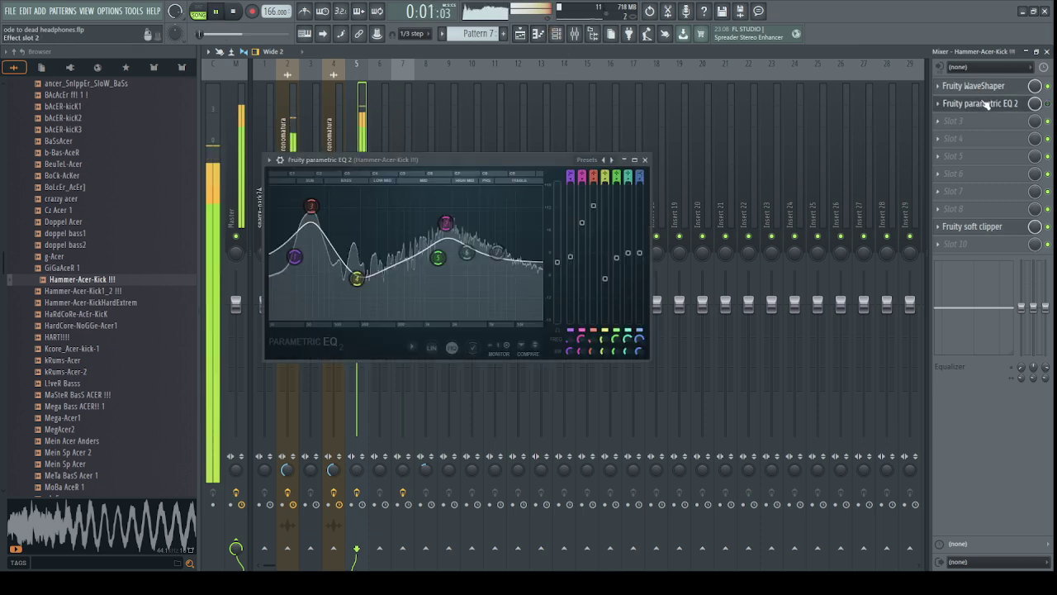
left_click(1048, 104)
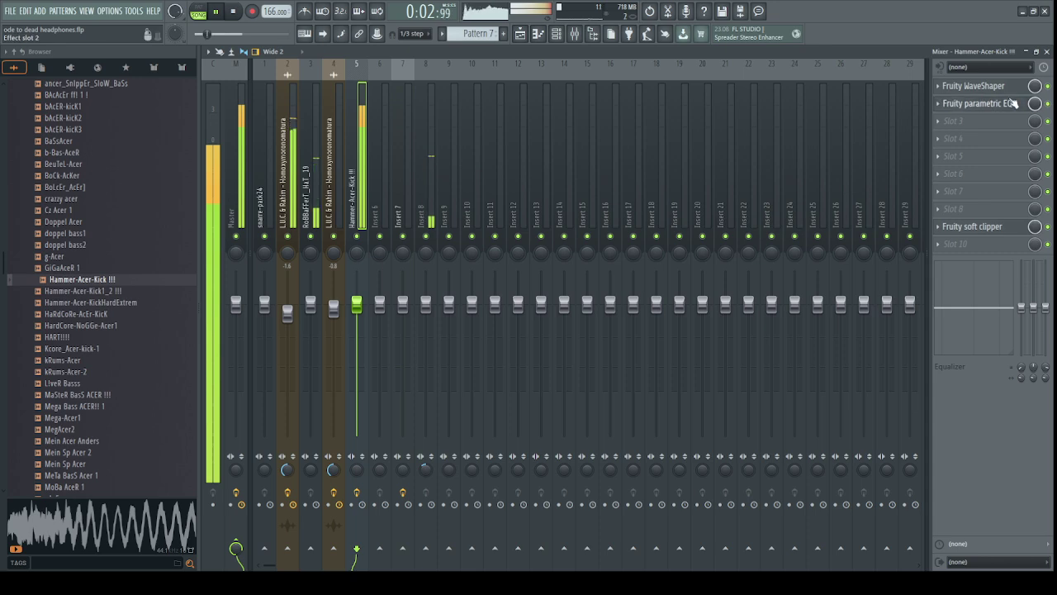
Rework the kick's EQ by reducing band 3's boost, raising band 5 in the mids and lifting the band 7 high shelf to about 4.6 dB.
left_click(1013, 103)
key("space")
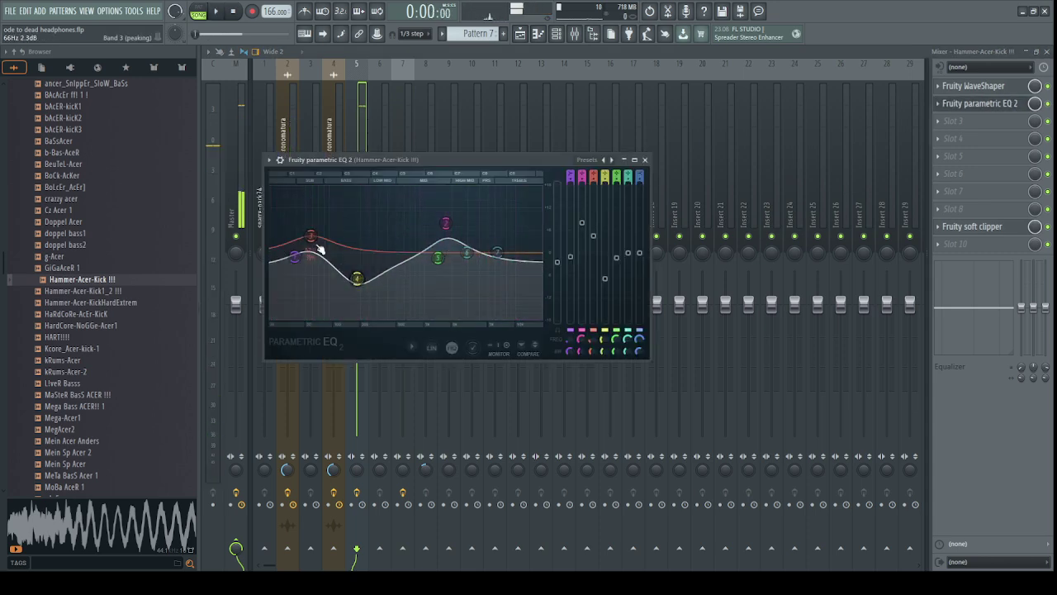
key("space")
mouse_move(295, 256)
left_mouse_down()
mouse_move(315, 189)
mouse_move(298, 260)
left_mouse_up()
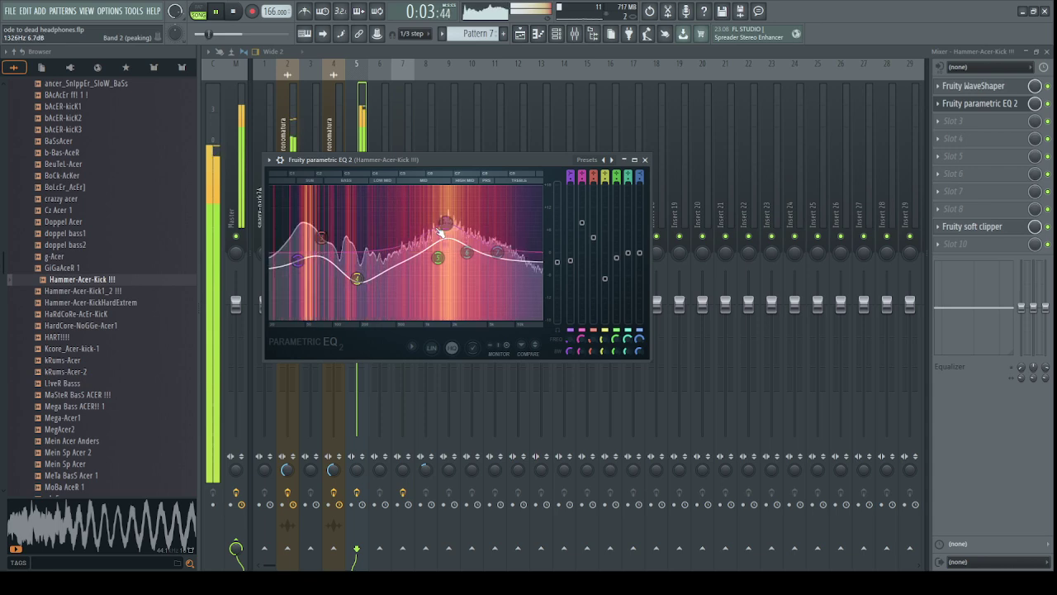
left_click_drag(440, 233, 472, 216)
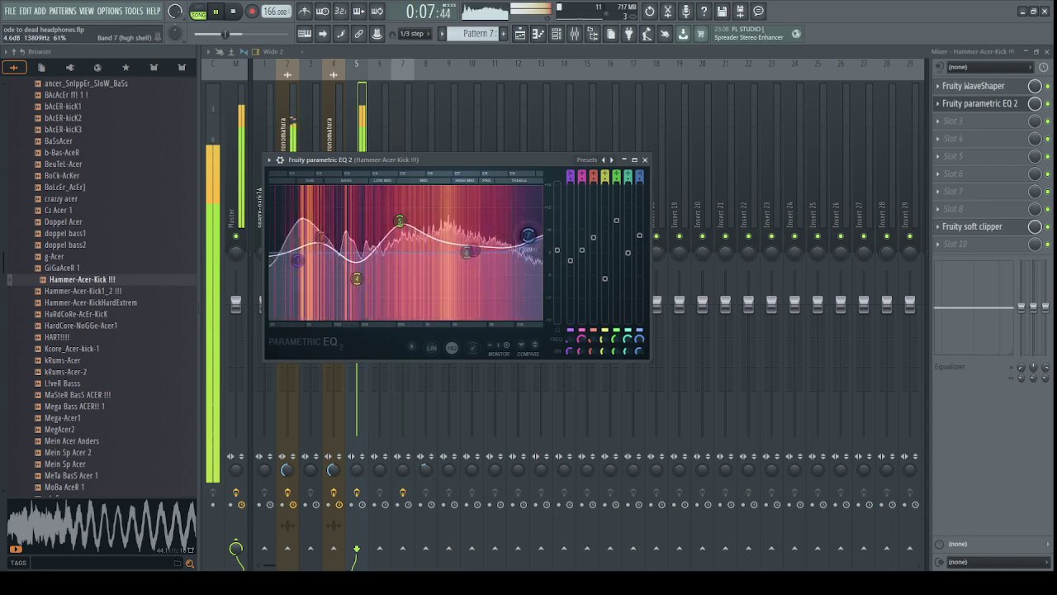
left_click(972, 104)
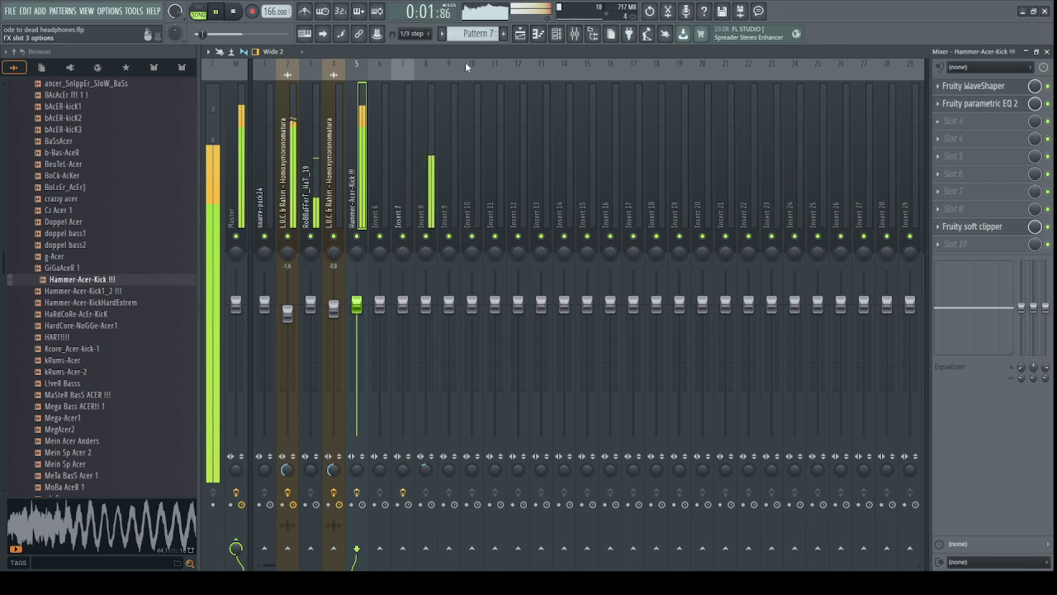
Duplicate the Pattern 7 clips to bars 9–16, delete the duplicated audio clip and loop playback from bar 1 to 17.
left_click(519, 34)
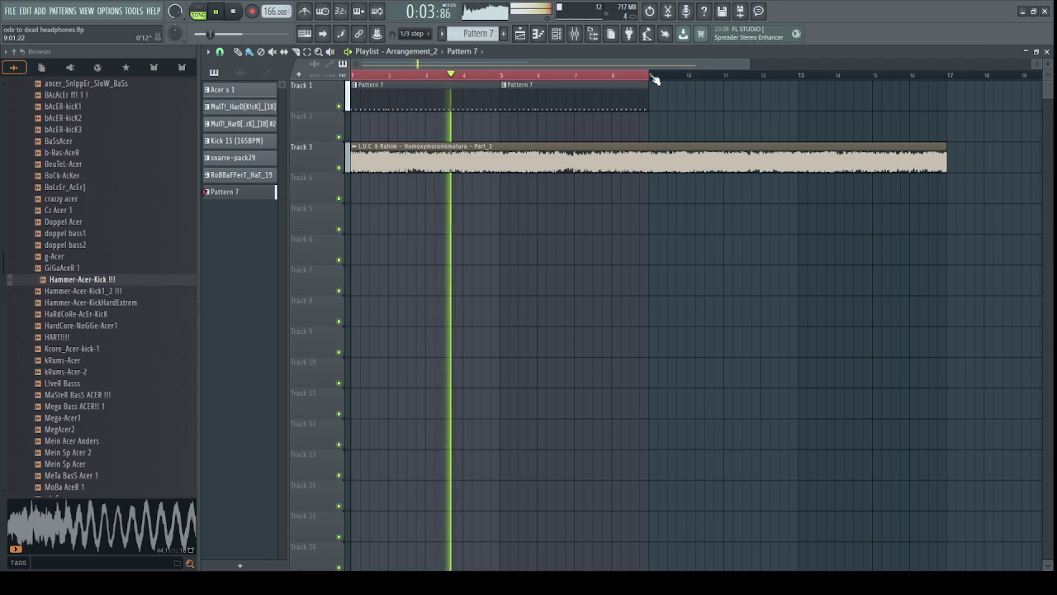
key("ctrl+b")
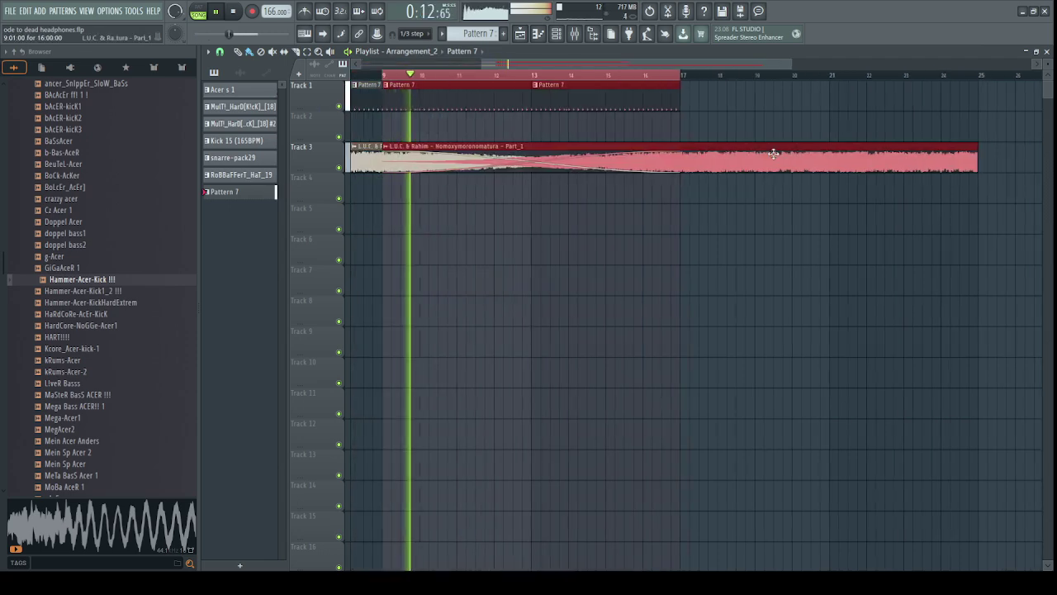
right_click(773, 154)
key("ctrl+d")
scroll(636, 65, "down", 3)
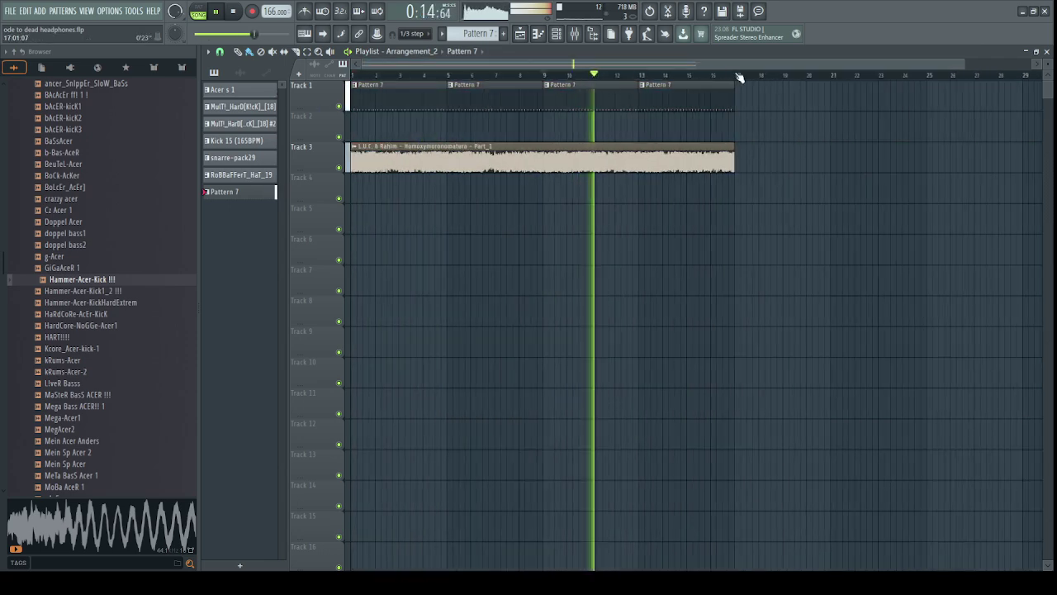
key("ctrl+a")
left_click(741, 84)
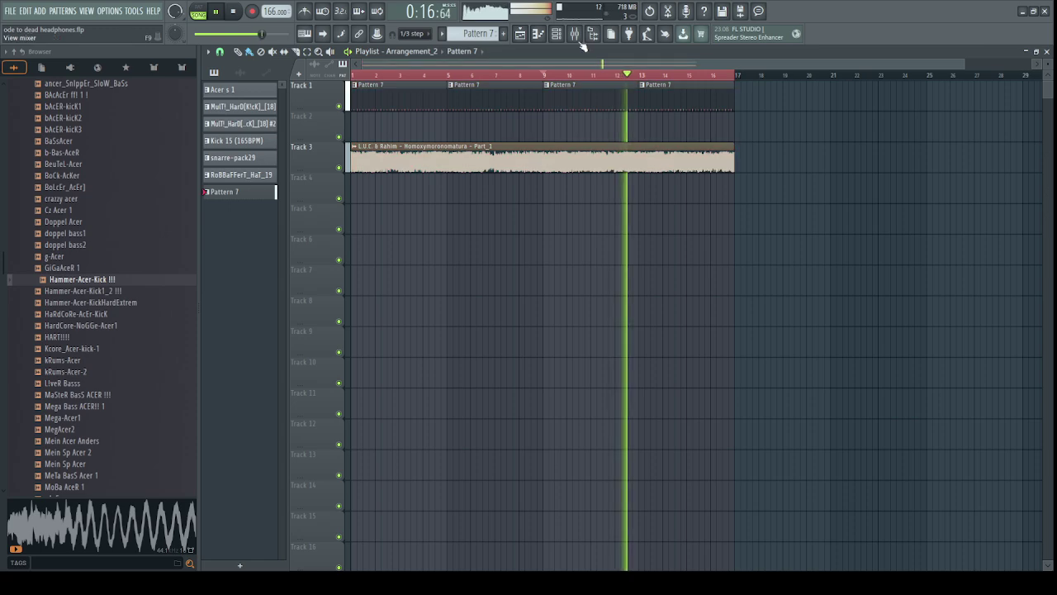
Refine the kick's EQ during playback by lowering band 5's boost and cutting band 4 by about 10.5 dB near 262 Hz.
key("F9")
left_click(983, 105)
left_click_drag(401, 227, 417, 246)
left_click_drag(356, 278, 373, 292)
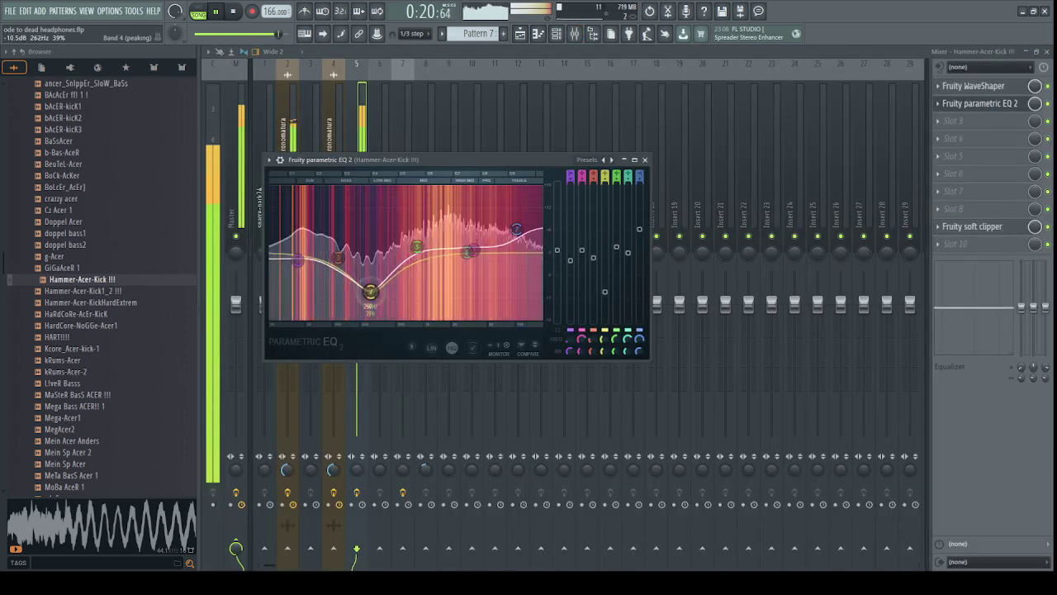
left_click_drag(326, 246, 403, 209)
left_click(961, 105)
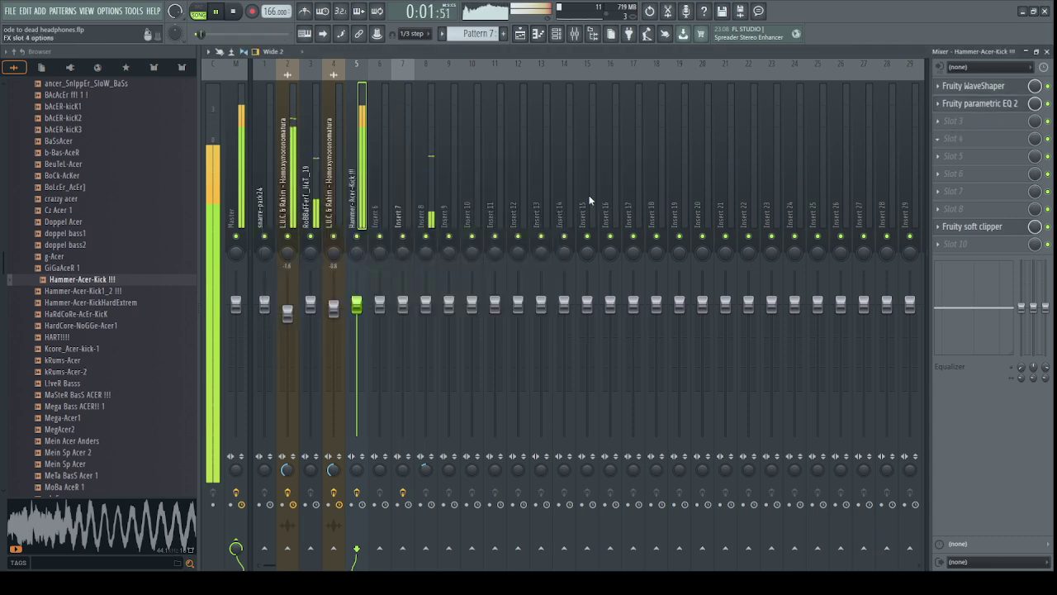
Add Fruity Multiband Compressor to slot 4 of the kick's mixer track and bypass its low band.
left_click(425, 175)
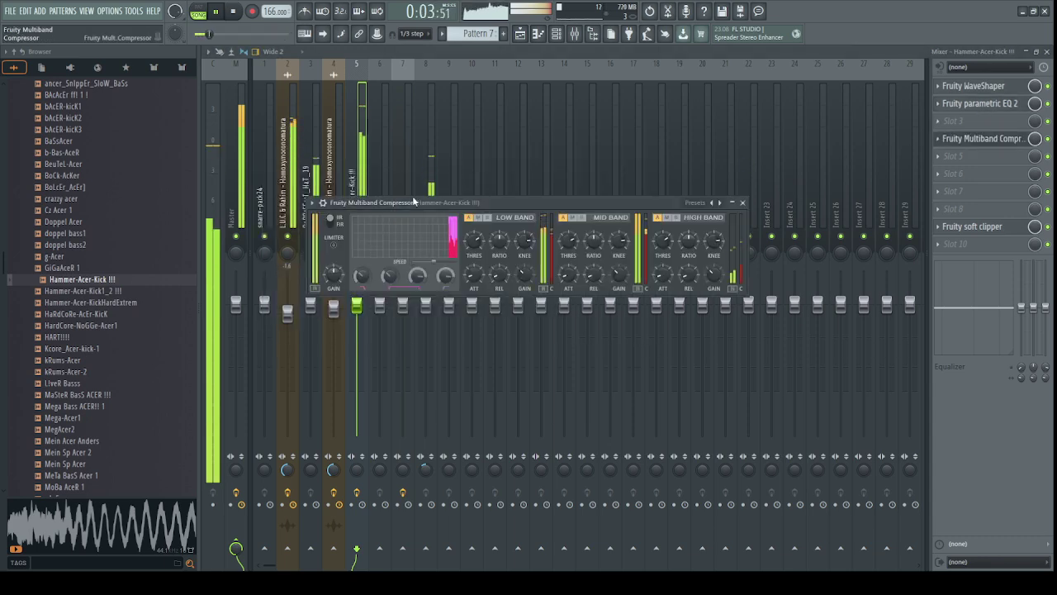
left_click_drag(454, 202, 417, 177)
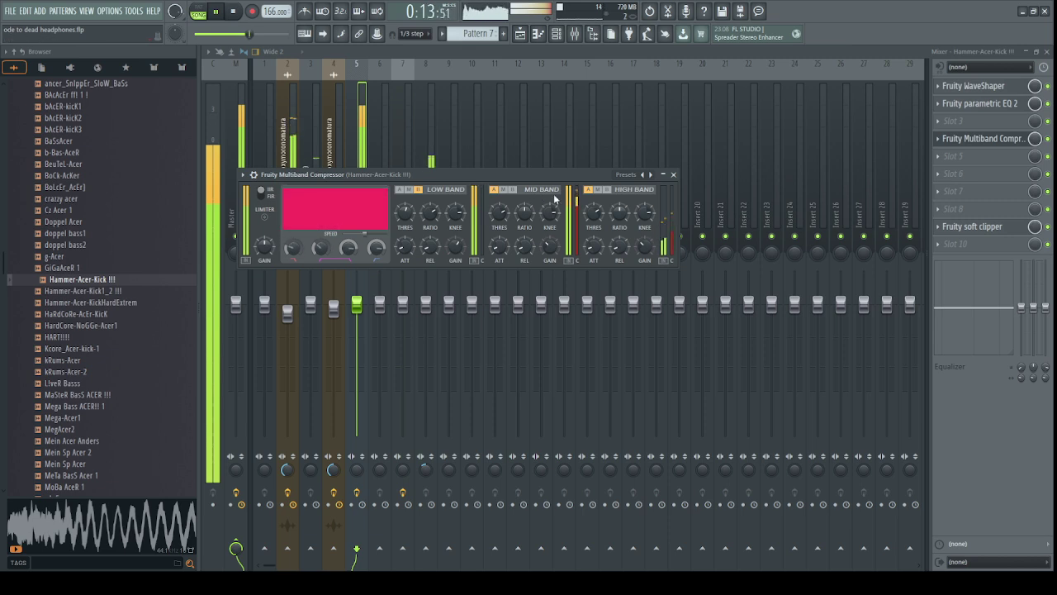
left_click(513, 190)
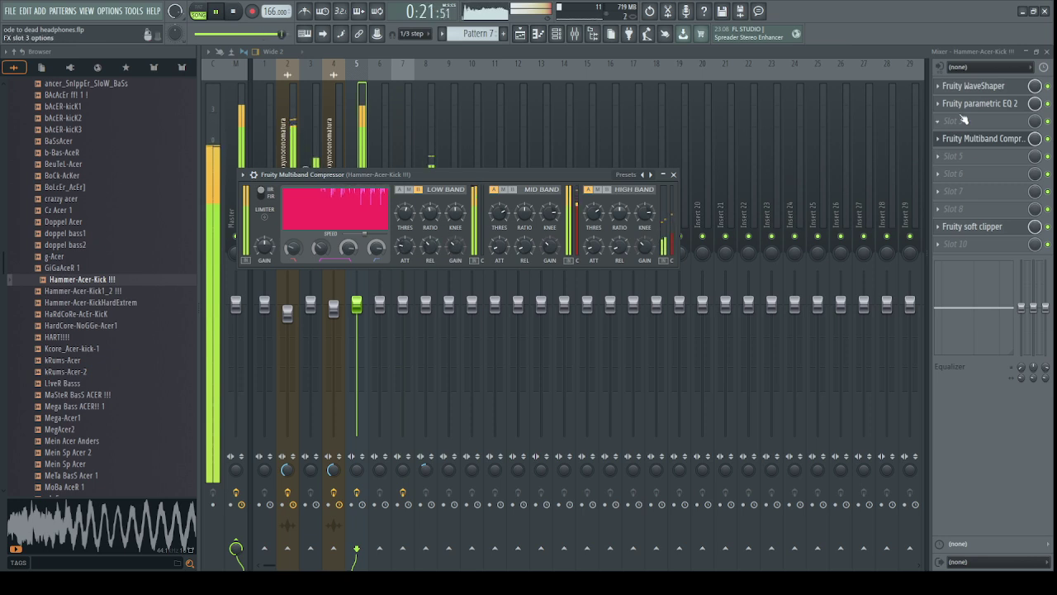
left_click(970, 139)
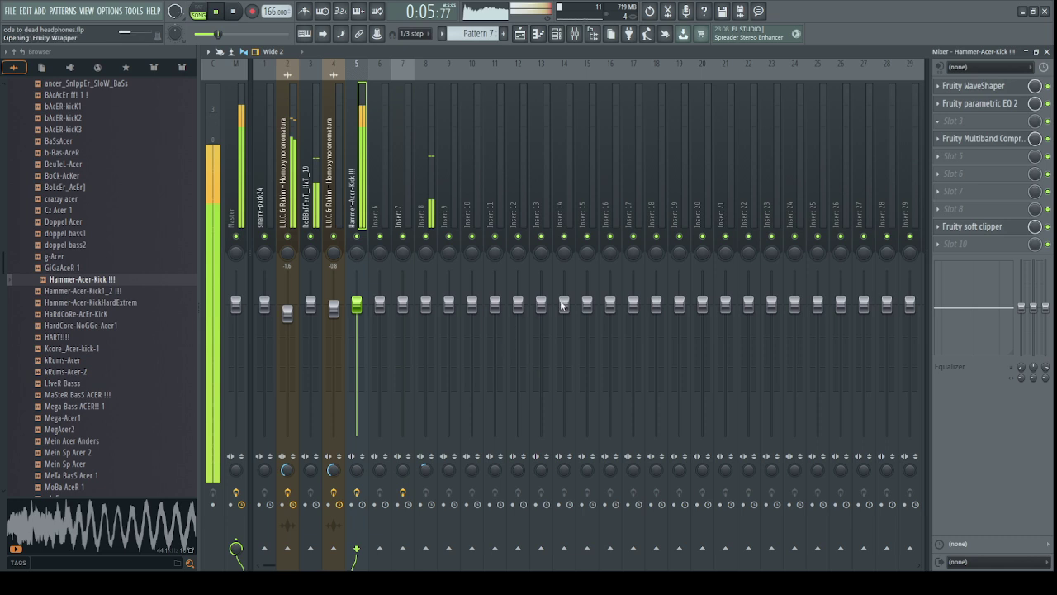
Add CamelCrusher to the kick's slot 3 and audition its patches from American Crunch through to Dark Crunch.
left_click(406, 265)
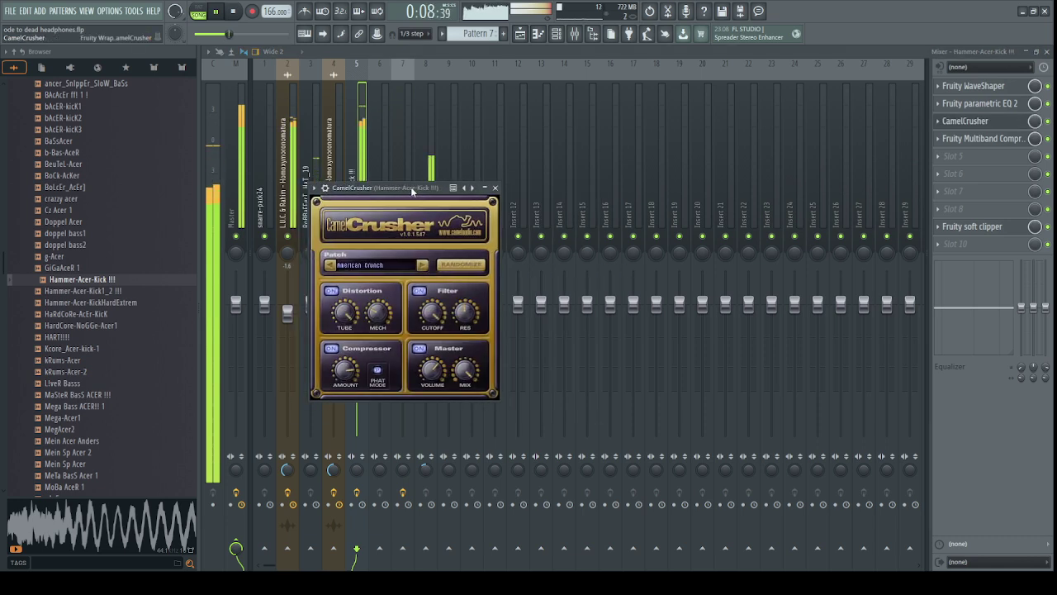
left_click(424, 268)
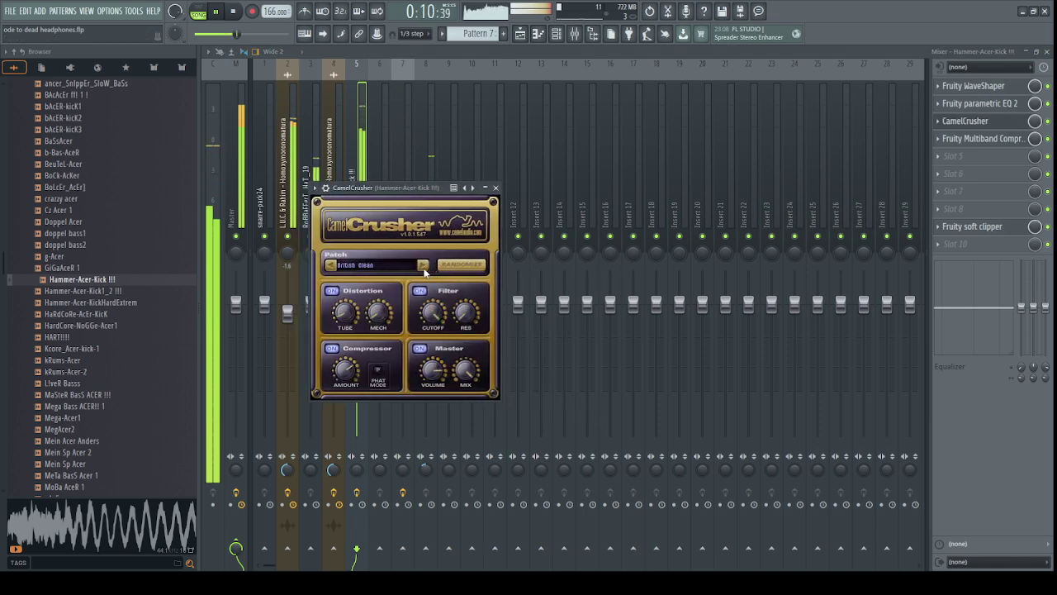
left_click(424, 267)
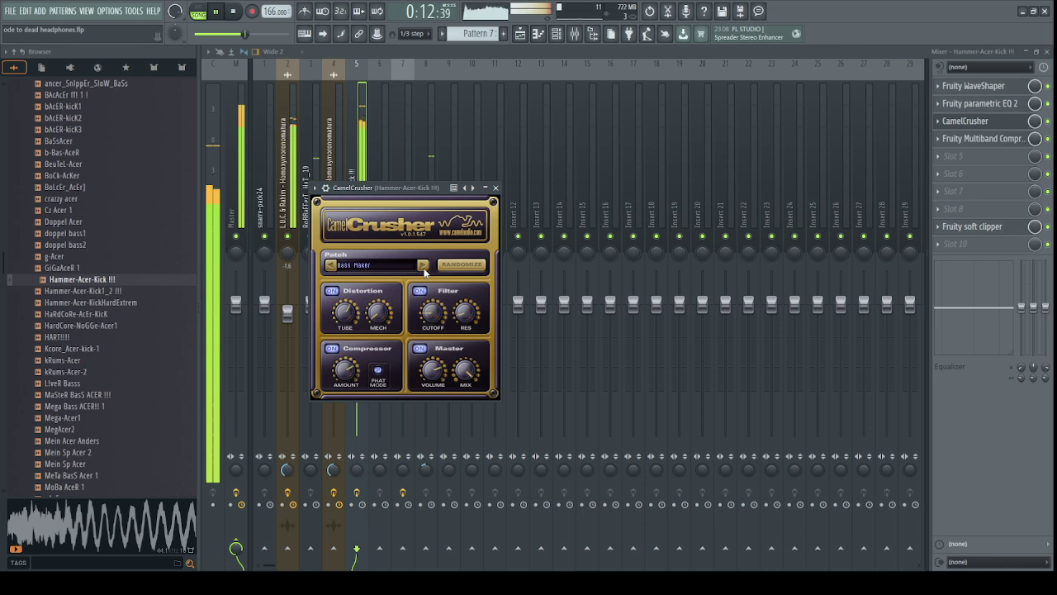
left_click(424, 267)
left_click(424, 268)
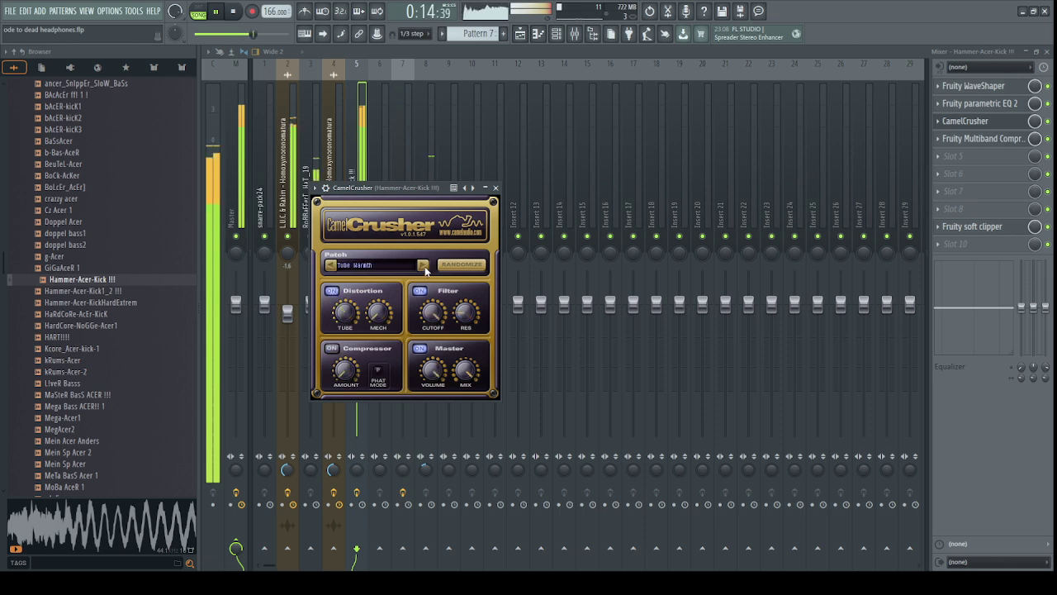
left_click(424, 267)
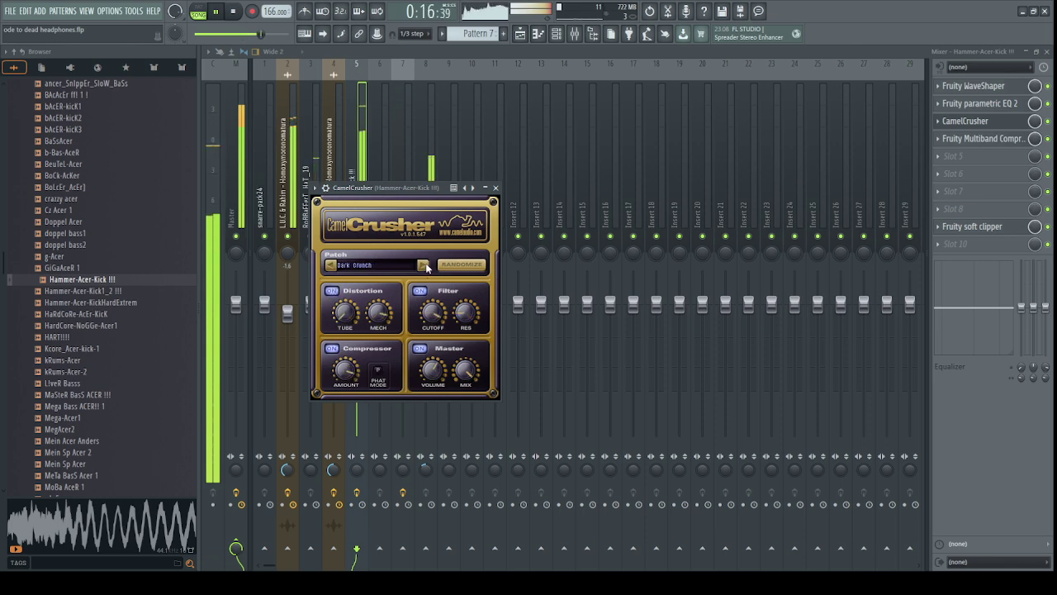
Solo the kick's mixer track and switch CamelCrusher to the Destroyer patch.
key("Escape")
right_click(359, 237)
left_click(993, 123)
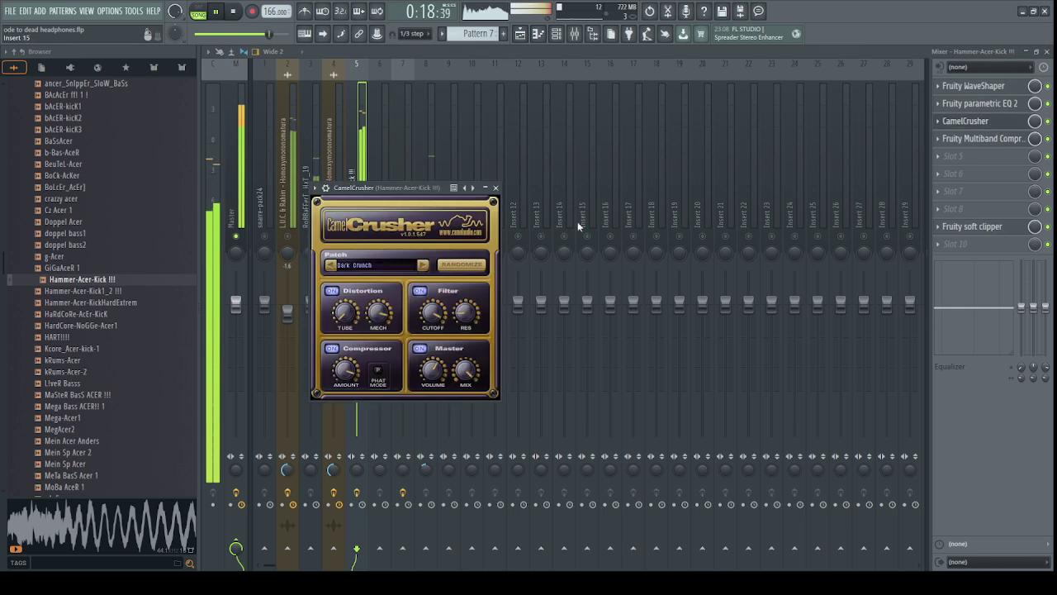
left_click(422, 266)
left_click(361, 172)
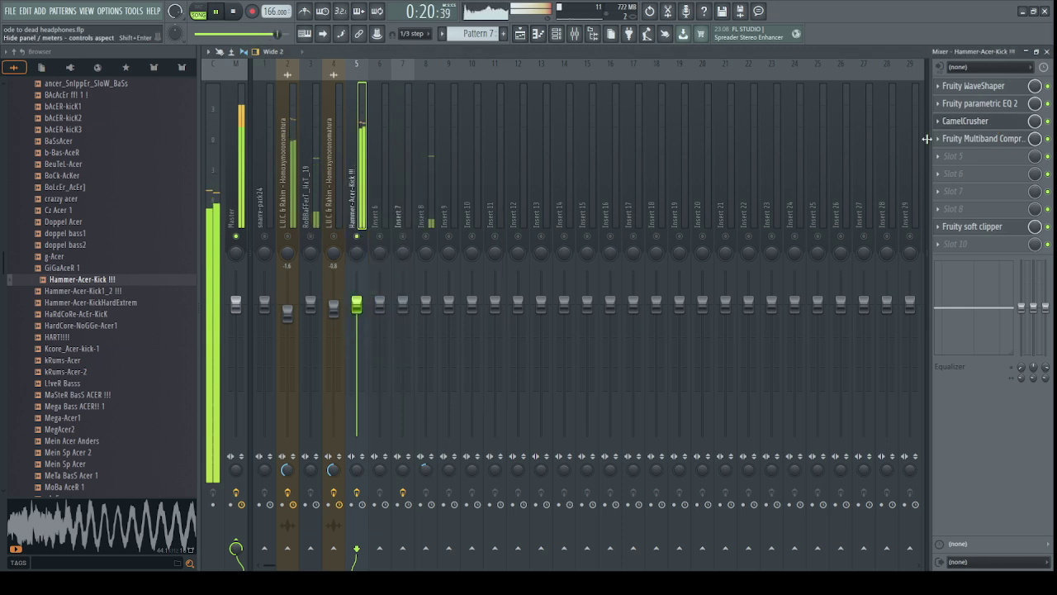
left_click(955, 125)
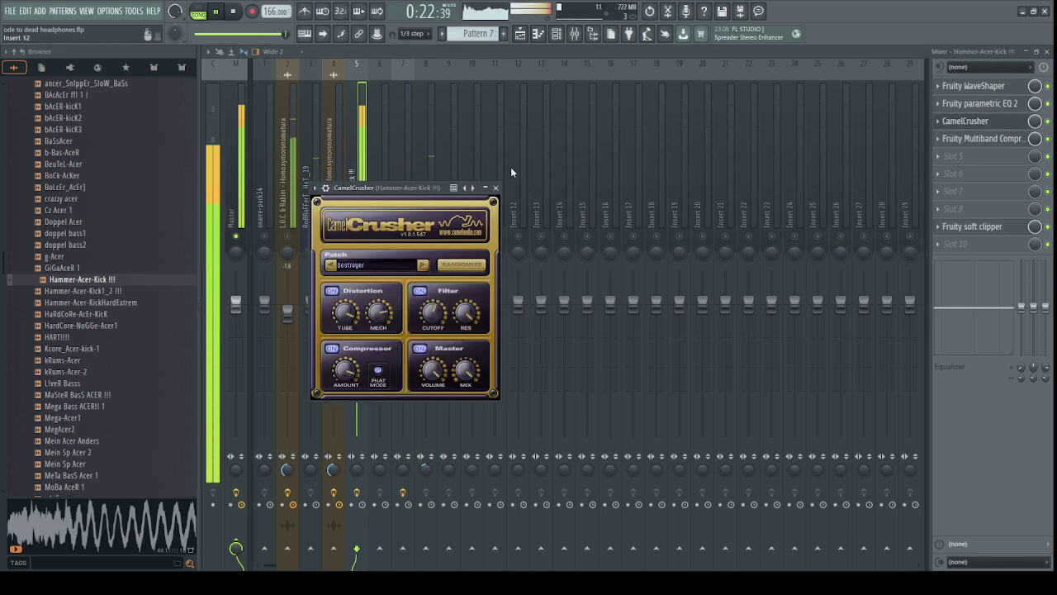
Unsolo the kick's mixer track and close CamelCrusher to play the kick with the full mix.
left_click(496, 188)
right_click(357, 237)
left_click(999, 126)
left_click(998, 125)
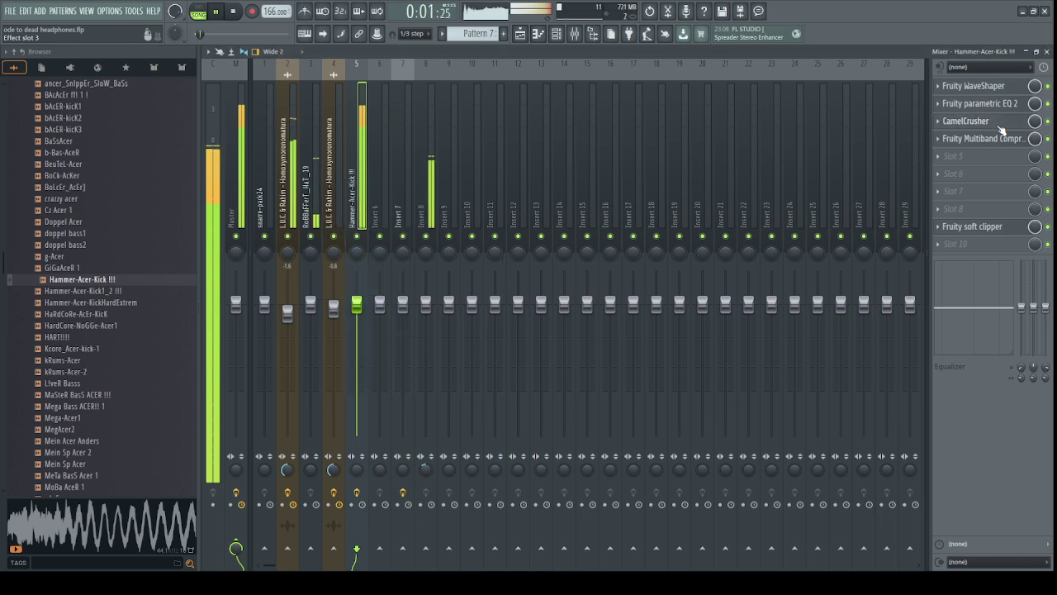
Audition CamelCrusher patches on the kick, including Fuzz Filter and Annihilate, and settle on American Crunch.
left_click(998, 125)
left_click(422, 265)
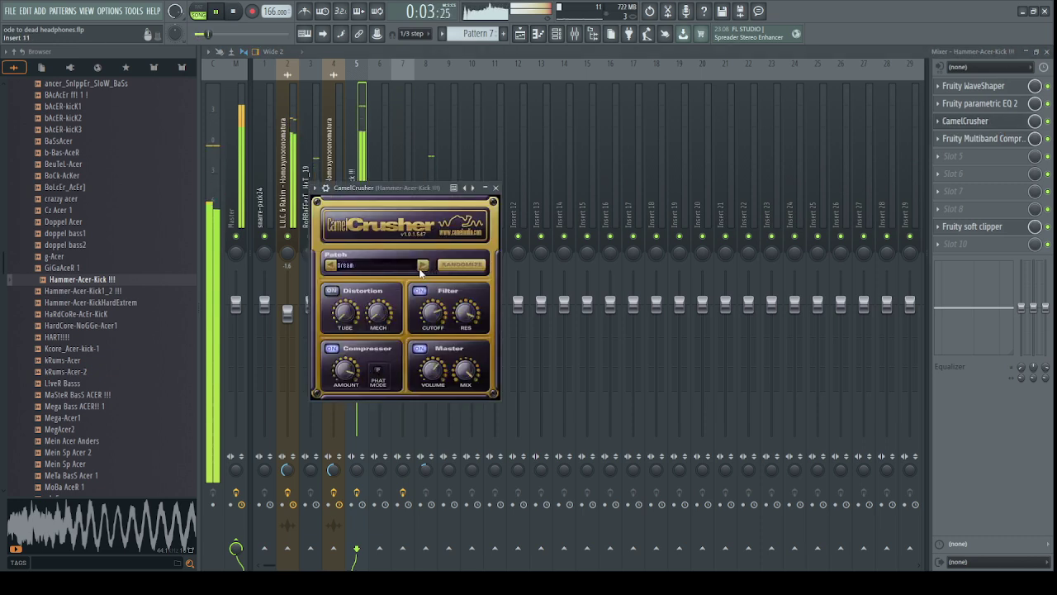
left_click(421, 271)
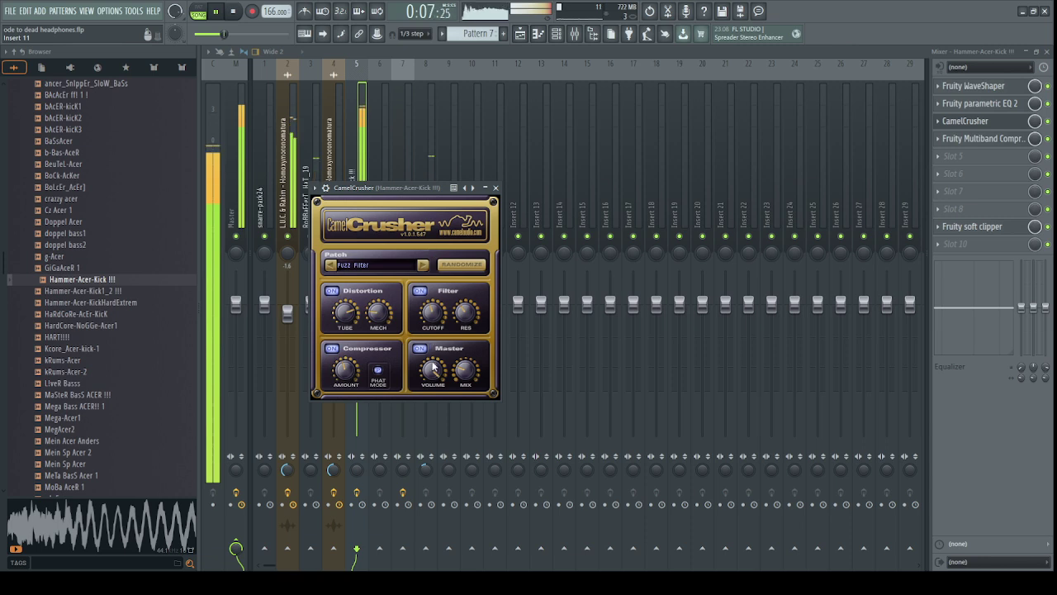
left_click(424, 262)
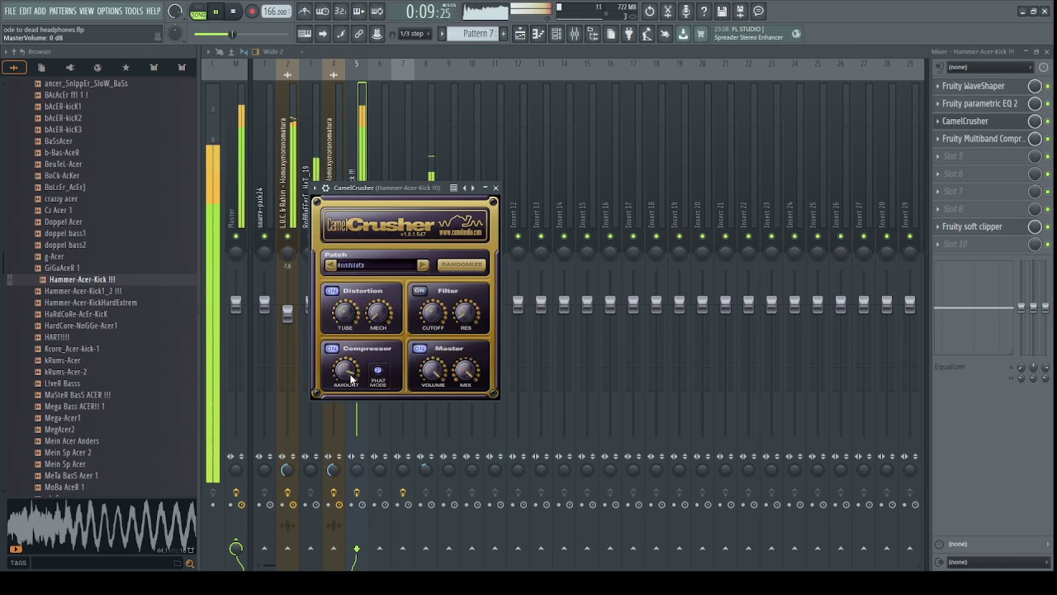
left_click_drag(385, 247, 393, 318)
left_click_drag(435, 314, 444, 278)
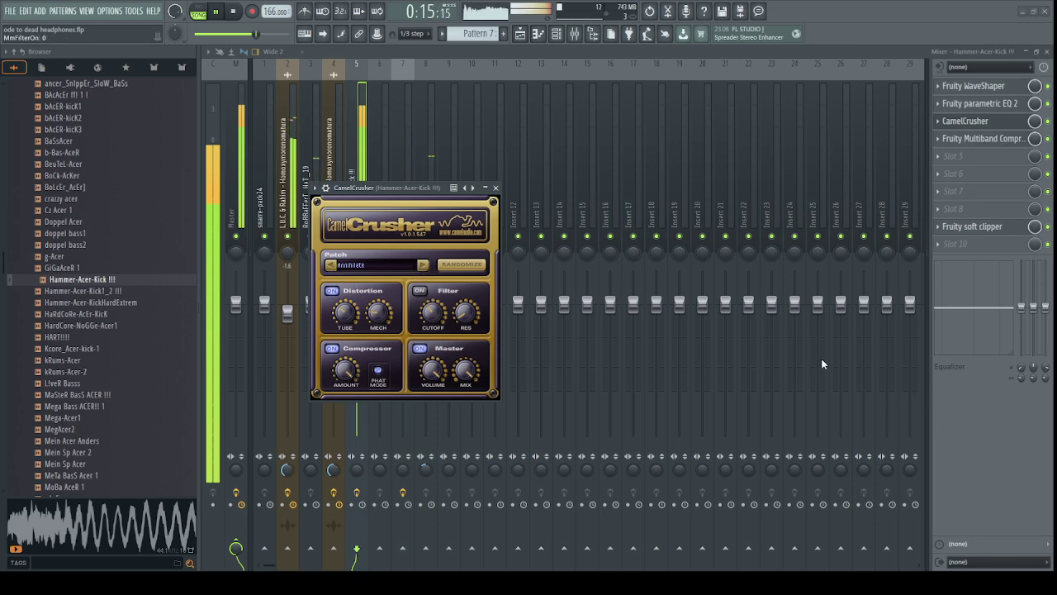
left_click(424, 265)
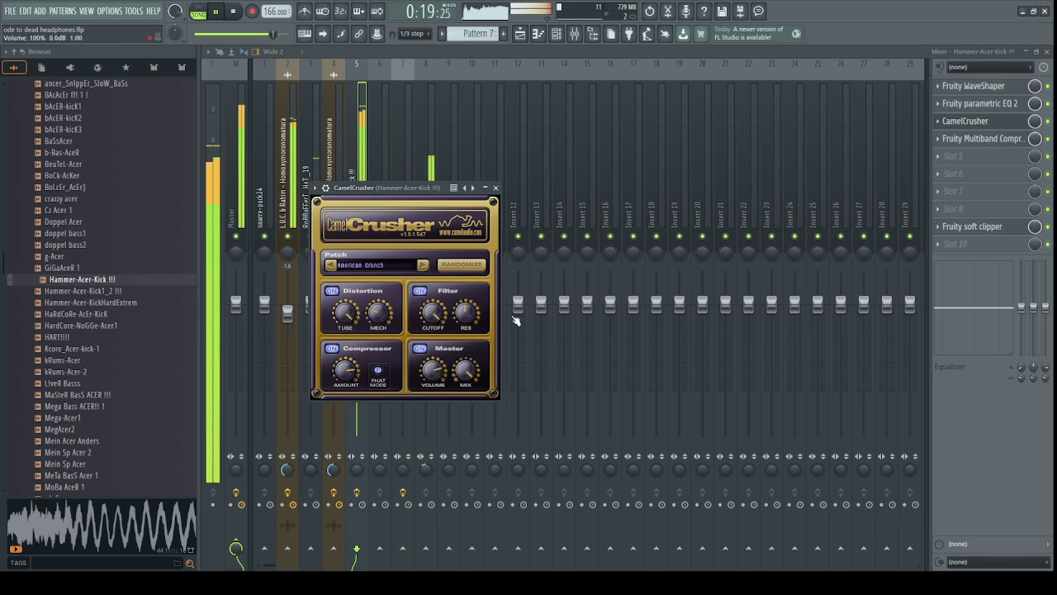
left_click(967, 129)
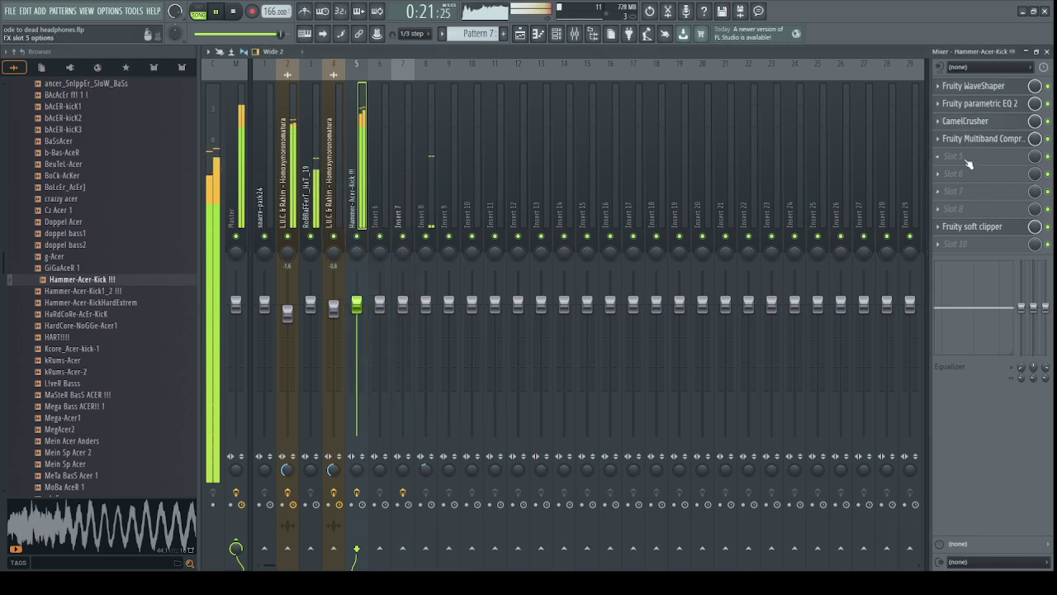
Audition the kick's Fruity Multiband Compressor presets, from Bass boost up through the Comp ratio presets.
left_click(964, 138)
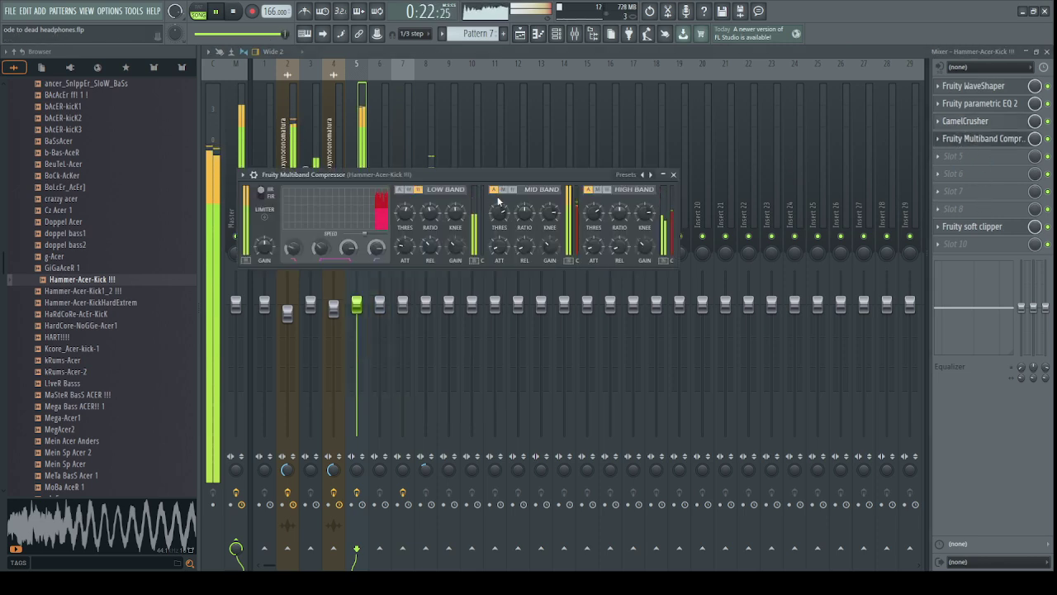
left_click(650, 174)
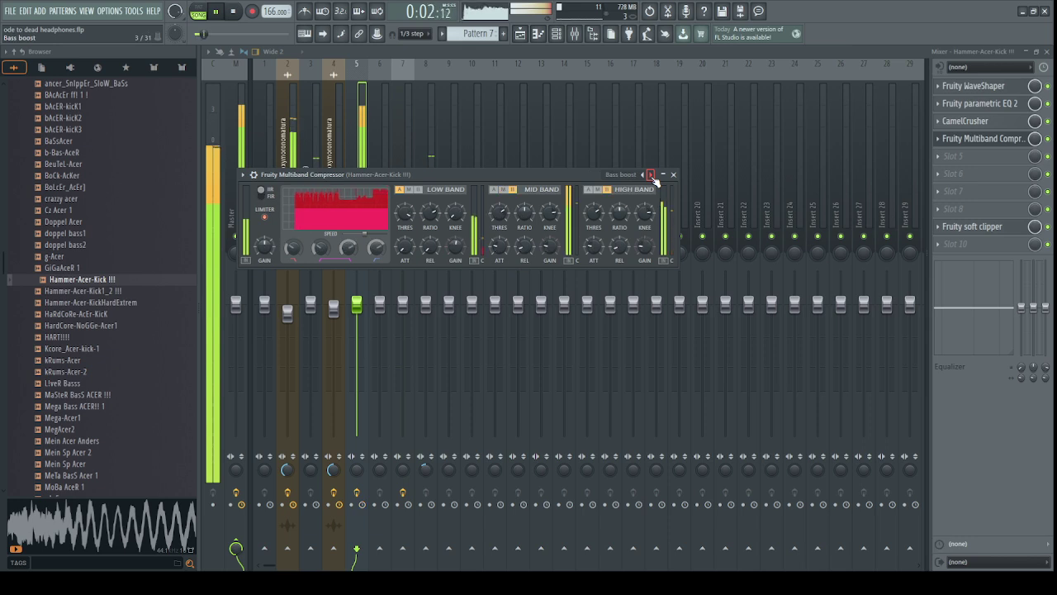
left_click(651, 175)
left_click(651, 175)
left_click(651, 174)
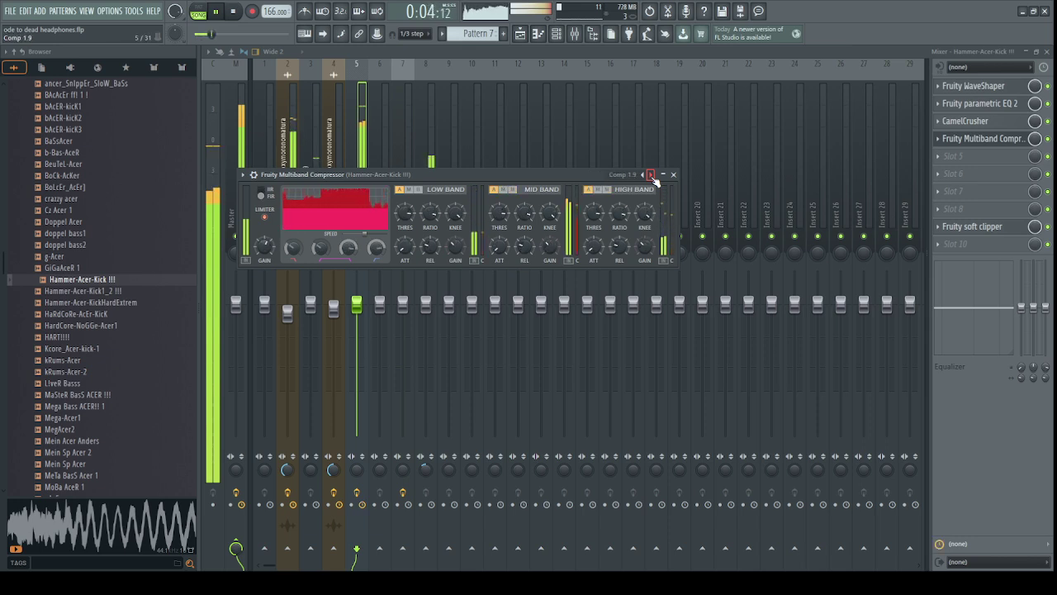
left_click(651, 174)
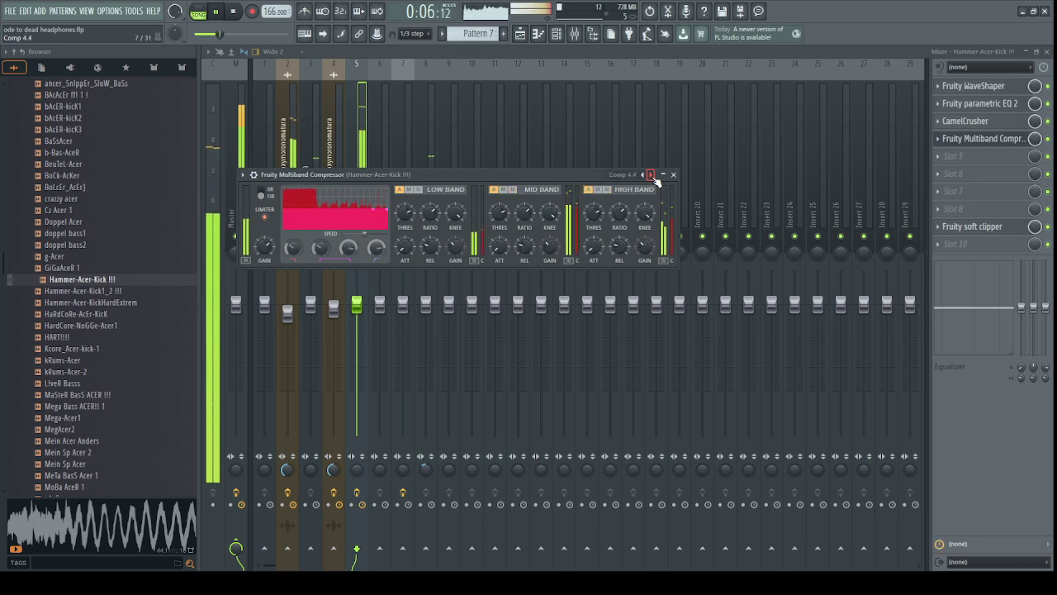
left_click(651, 175)
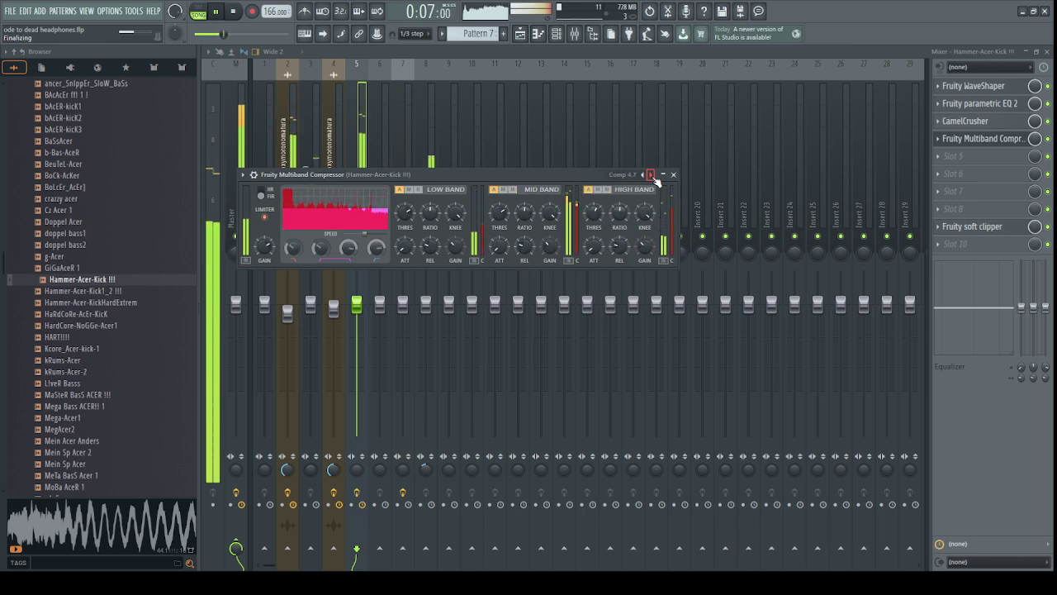
Compare the compressor with its low band bypassed and active, and bypass its mid and high bands.
left_click(419, 190)
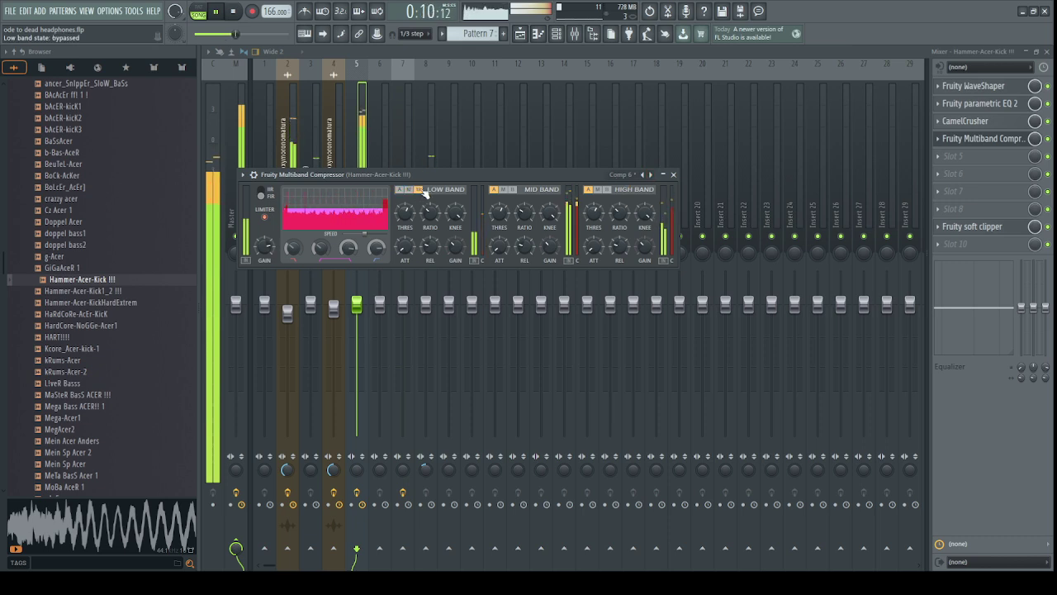
left_click(419, 190)
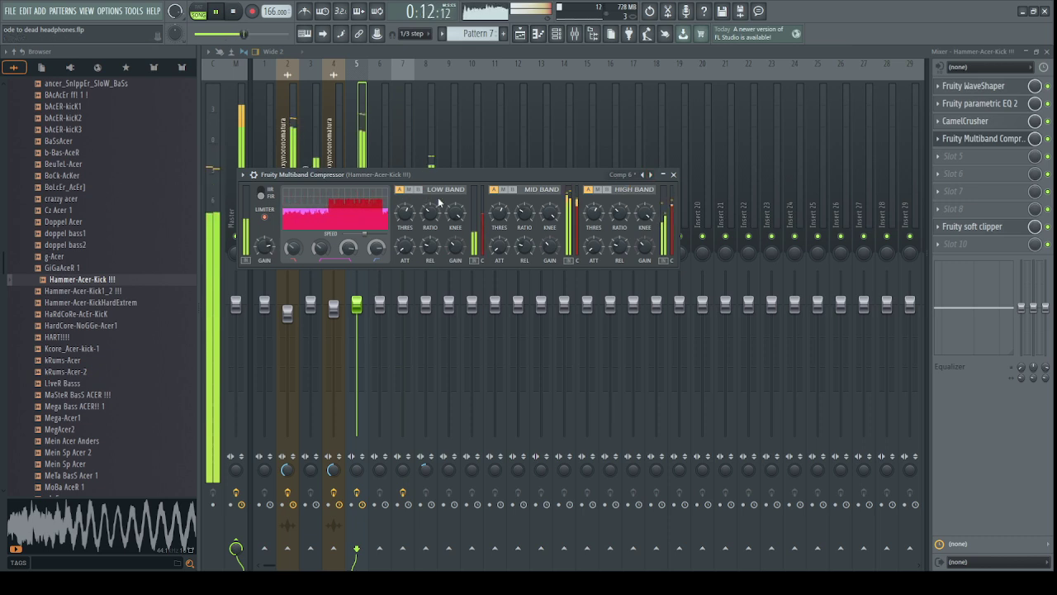
left_click(513, 190)
left_click(607, 190)
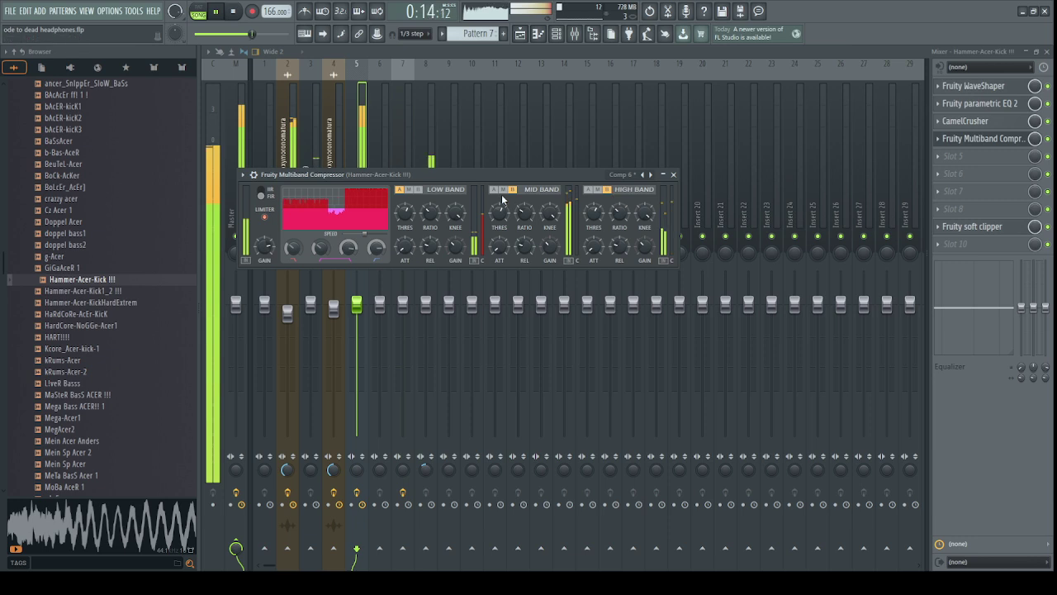
Replace the kick track's Fruity Multiband Compressor in slot 4 with a copy of the one on Insert 7.
left_click(945, 142)
key("Delete")
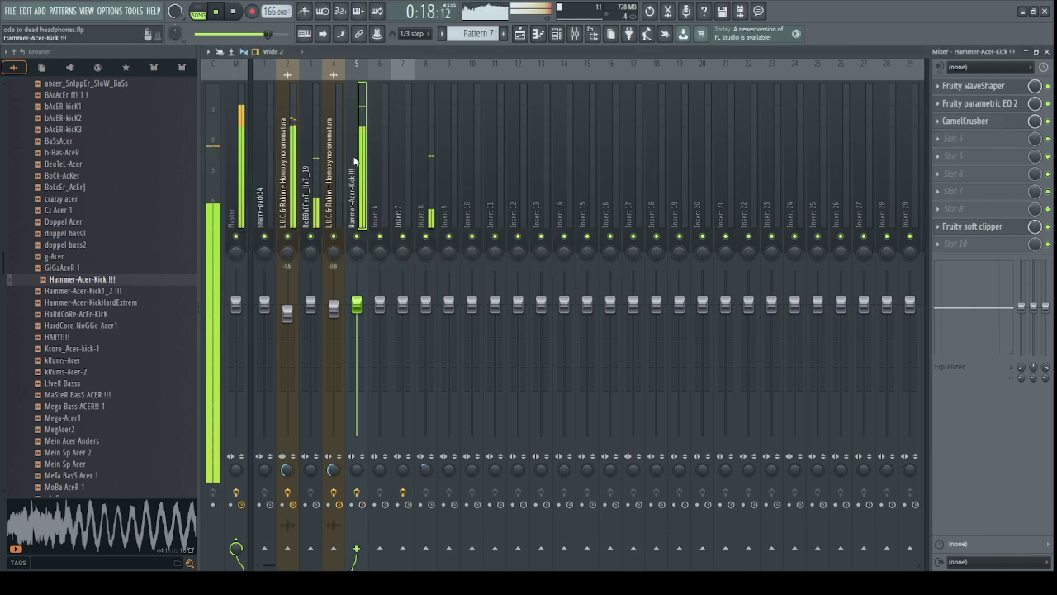
key("space")
left_click(405, 239)
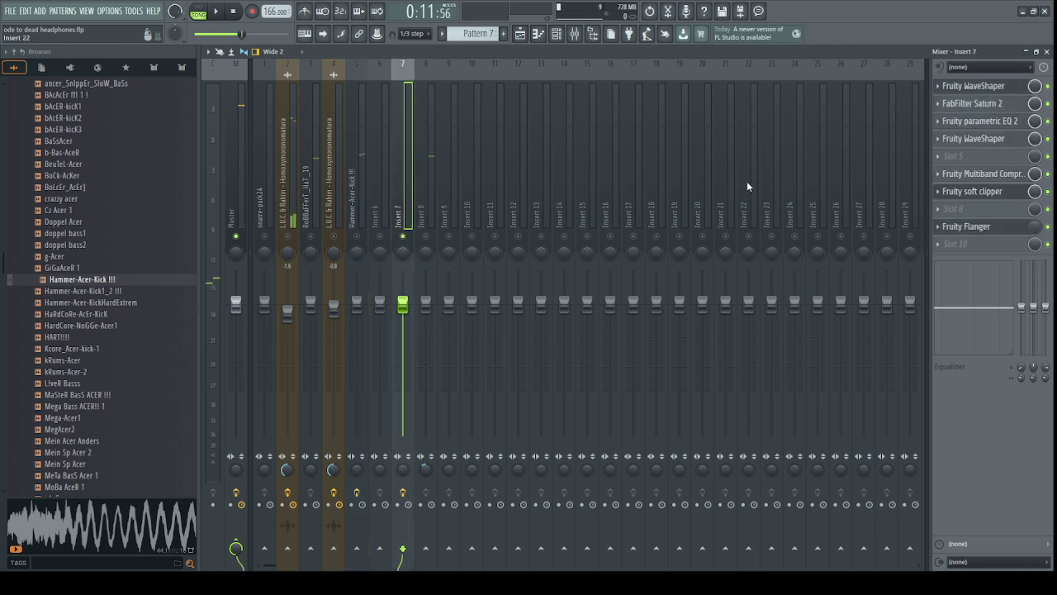
left_click(984, 174)
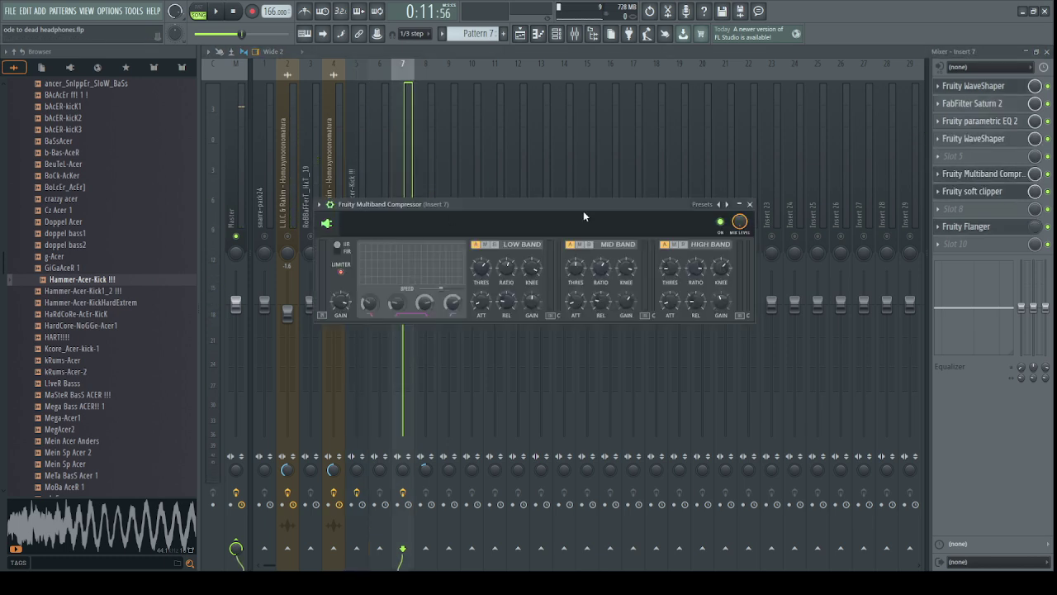
left_click(958, 177)
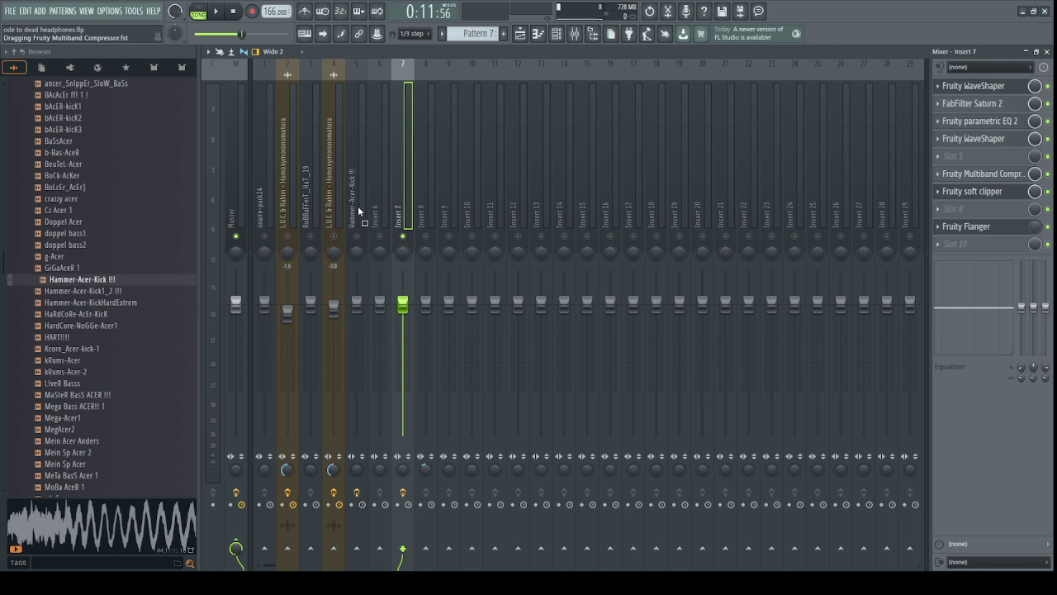
left_click_drag(358, 211, 359, 209)
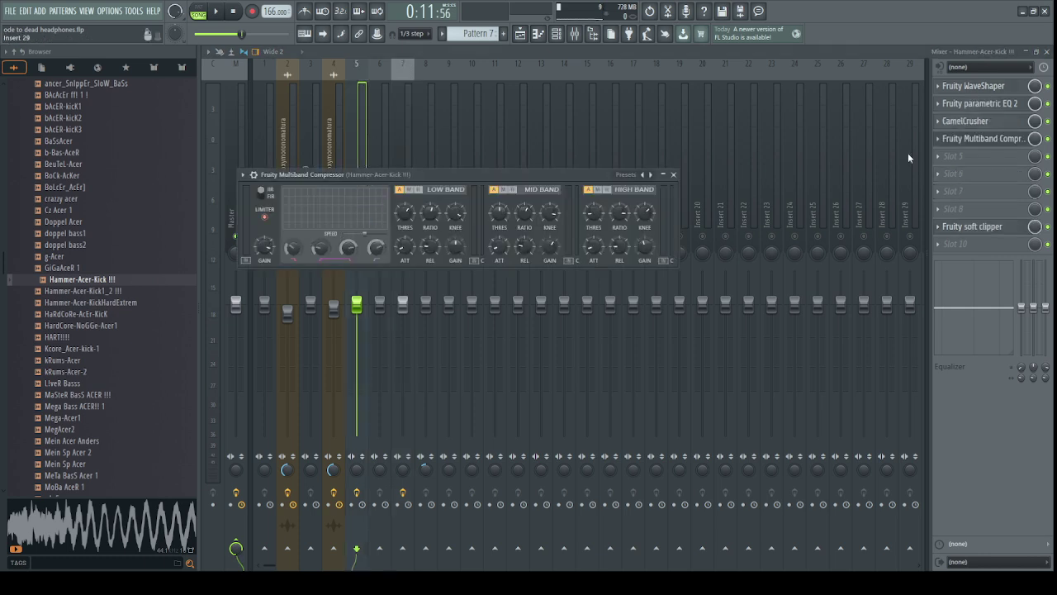
Play the kick soloed and in the full mix, watching the copied Fruity Multiband Compressor at work.
left_click(978, 147)
key("space")
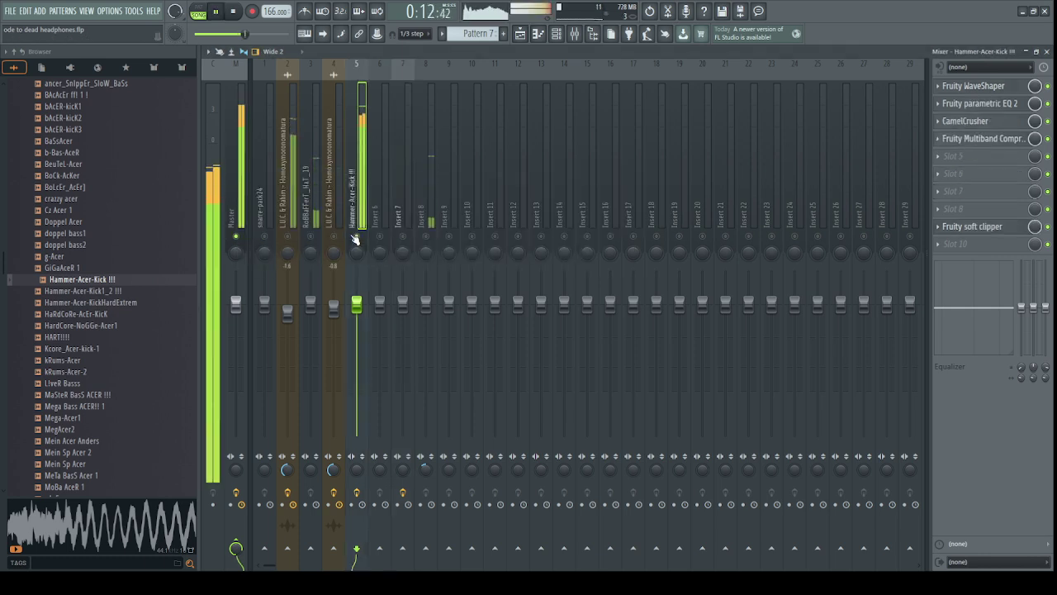
left_click(988, 139)
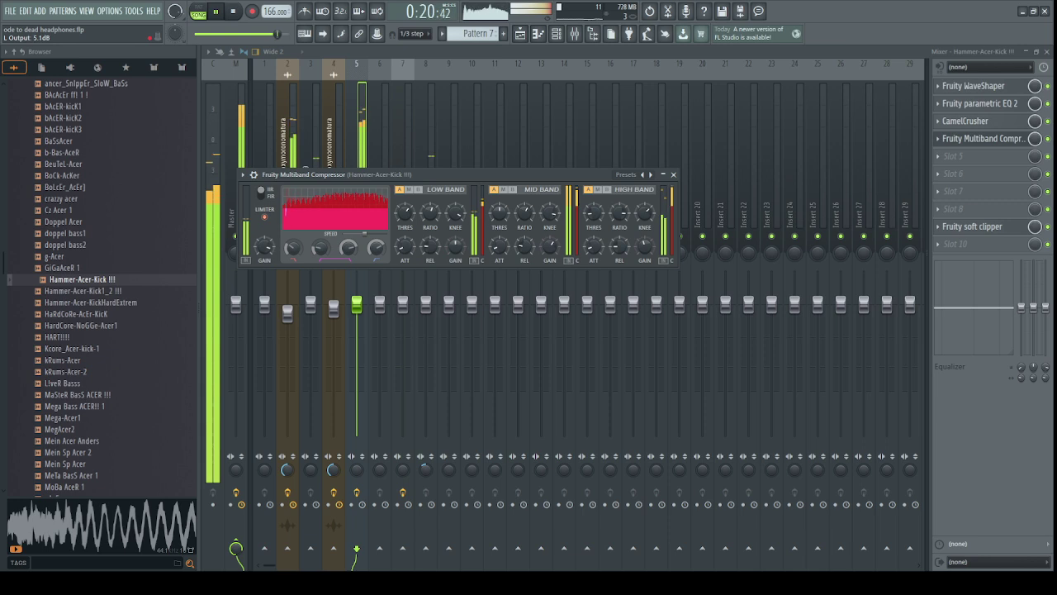
key("Escape")
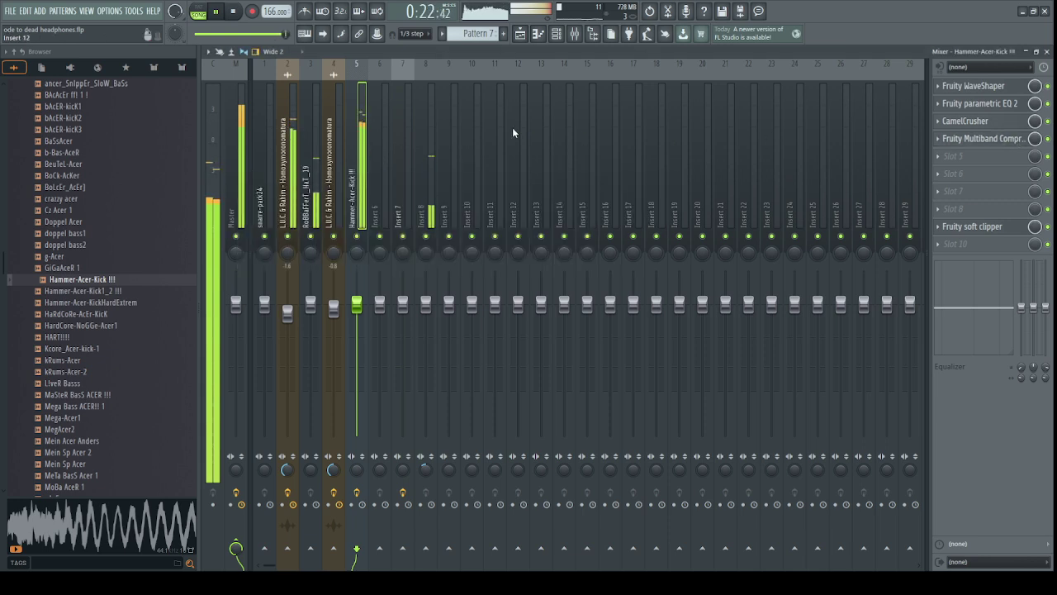
Set the quick fade out of the Hammer-Acer-Kick !!! sample to 51% and adjust its sample start.
left_click(560, 36)
key("space")
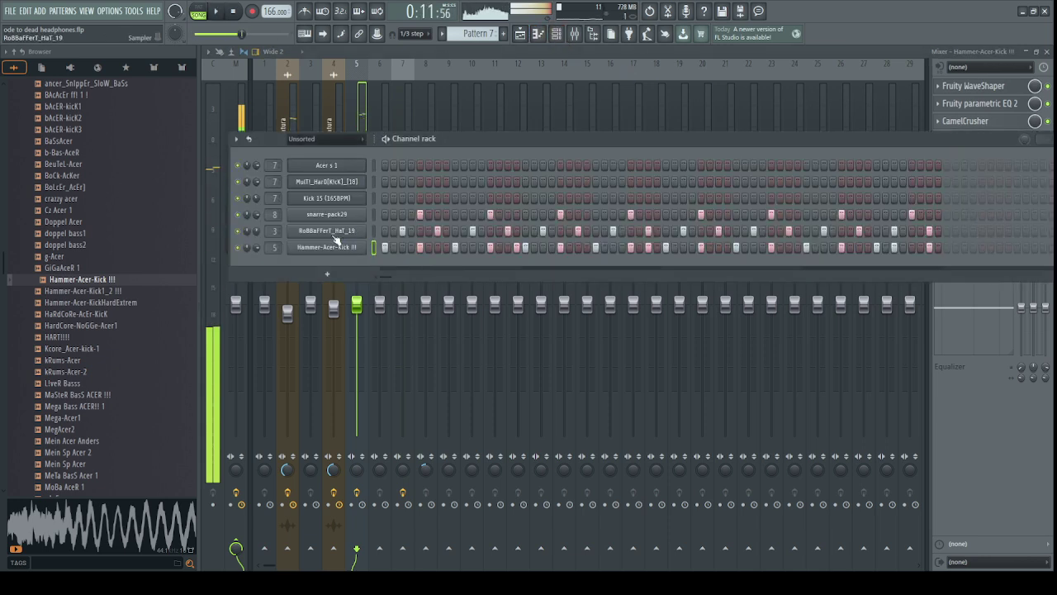
left_click(339, 248)
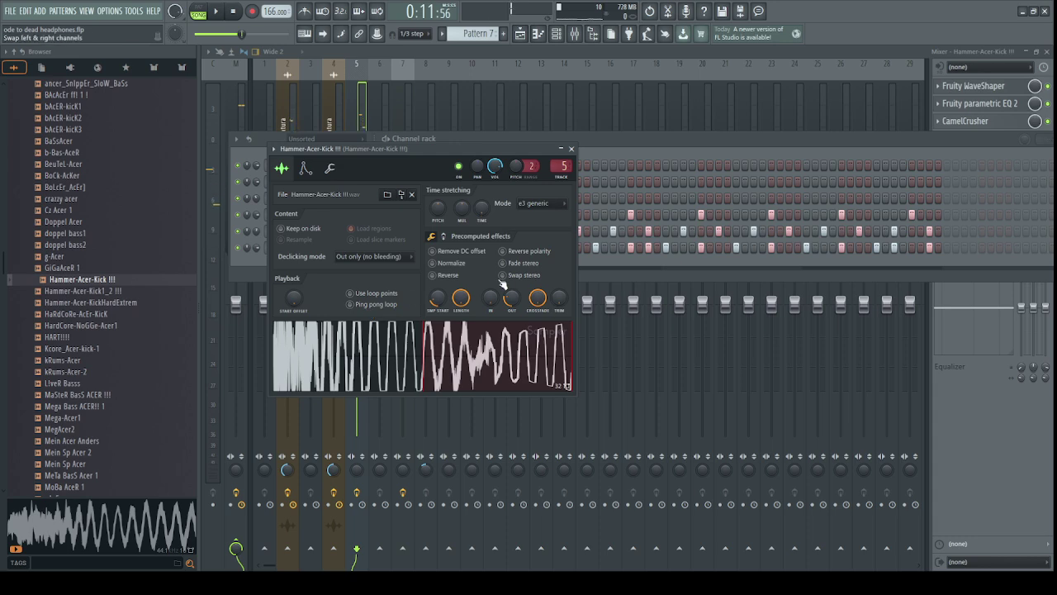
key("space")
left_click_drag(512, 296, 512, 377)
left_click_drag(439, 297, 441, 327)
scroll(510, 308, "up", 5)
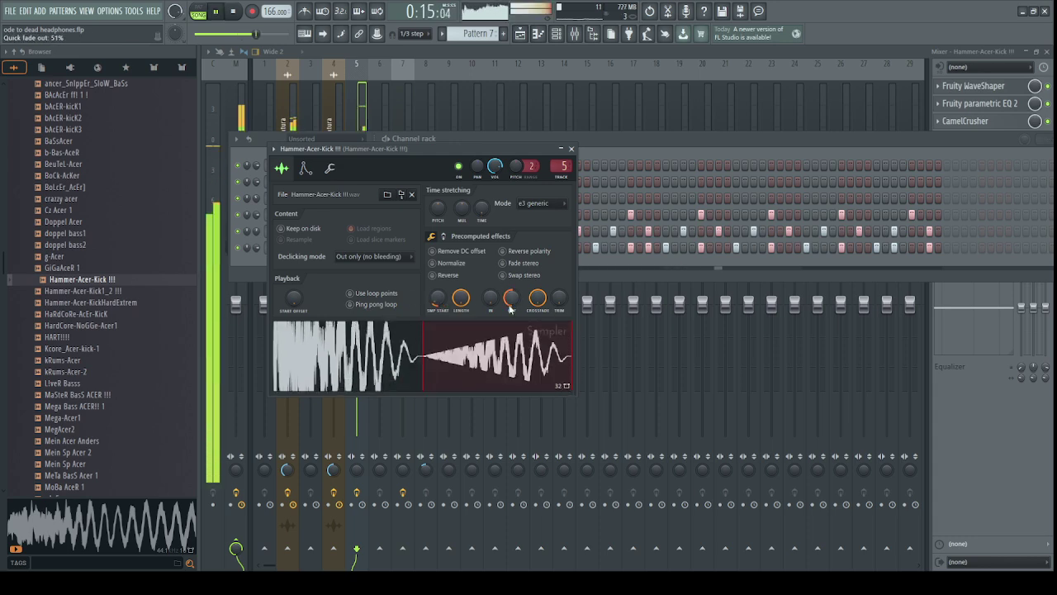
Solo the Hammer-Acer-Kick !!! mixer track and stop playback.
left_click(361, 122)
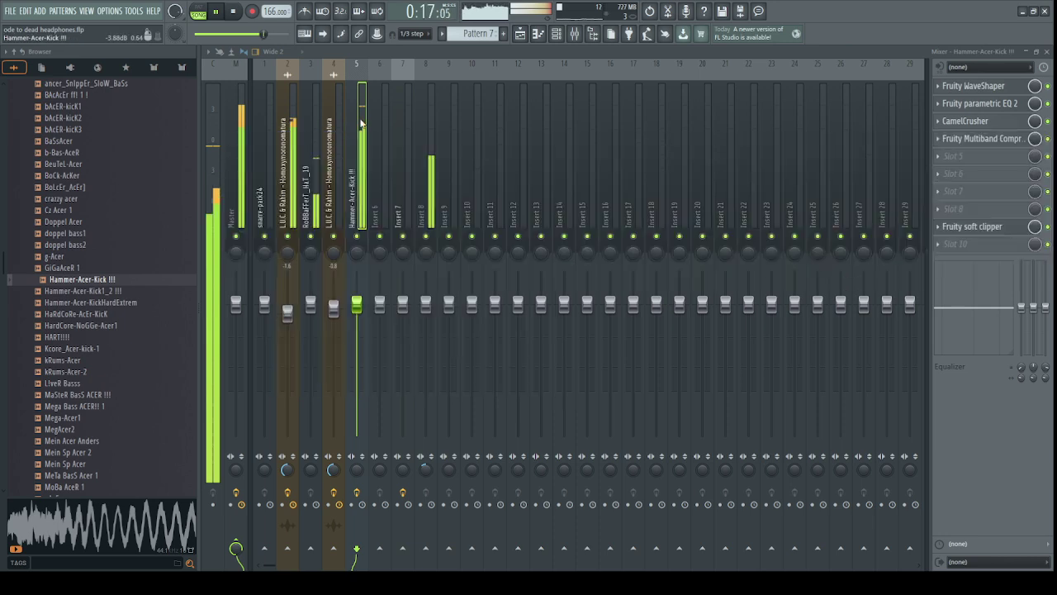
right_click(357, 236)
key("space")
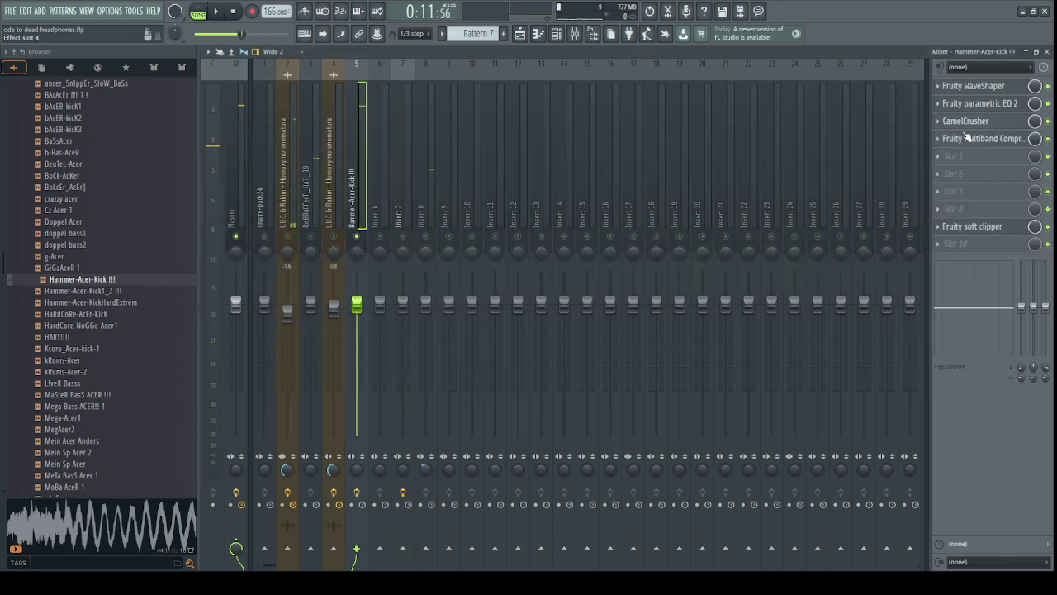
Try different fade-out, sample-start and loop-point settings in the Hammer-Acer-Kick !!! sampler during playback.
key("F6")
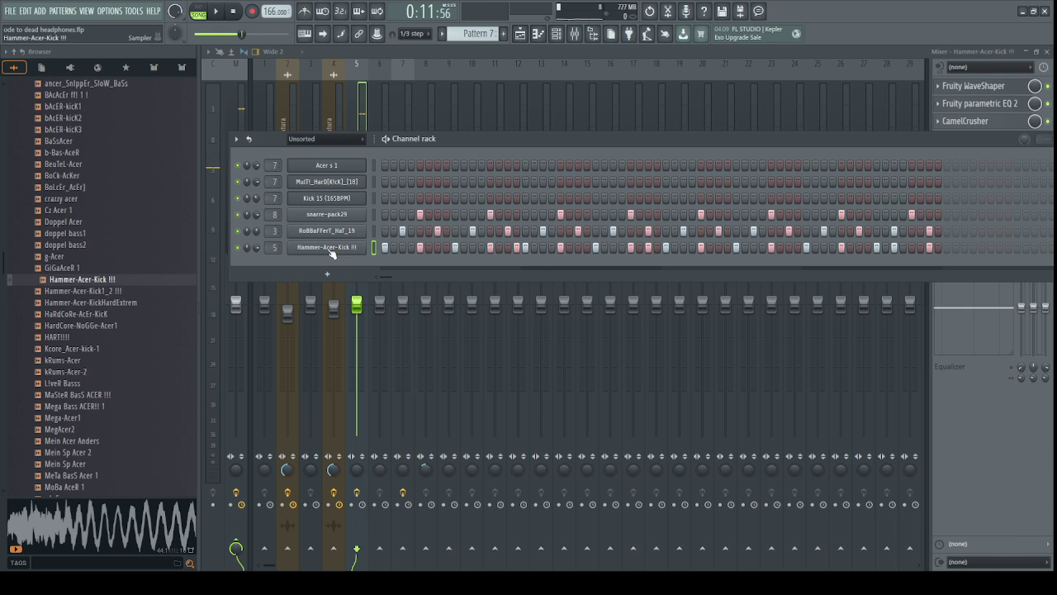
left_click(331, 247)
key("space")
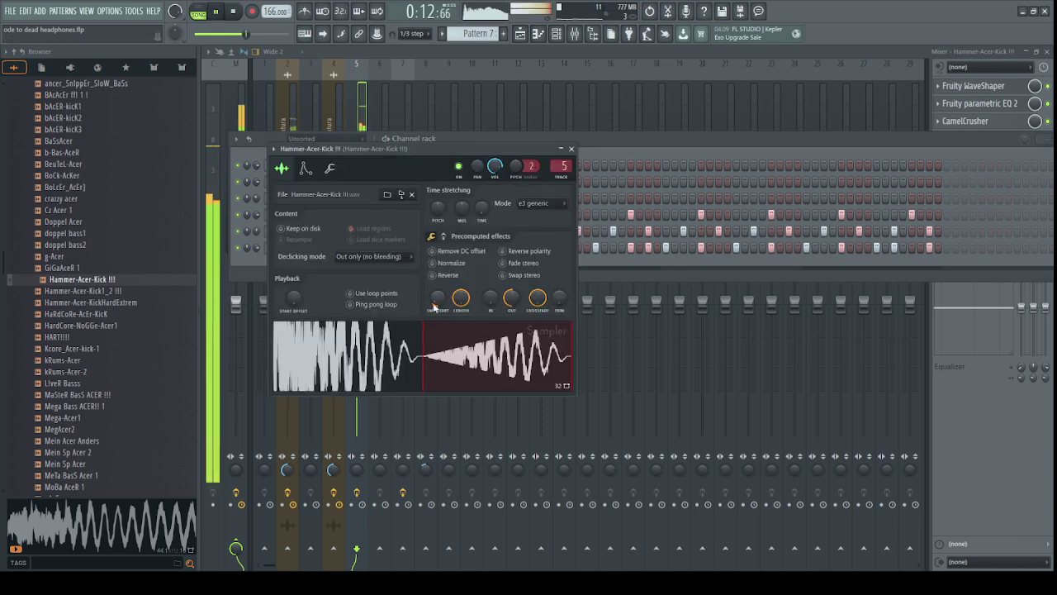
left_click_drag(512, 297, 513, 287)
left_click_drag(441, 304, 442, 313)
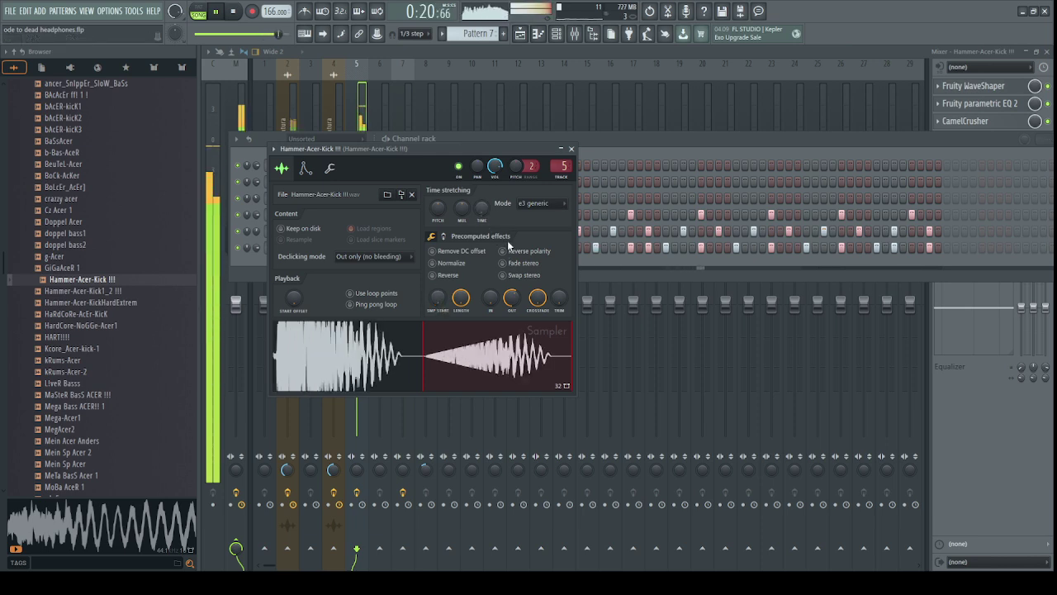
left_click_drag(507, 293, 507, 300)
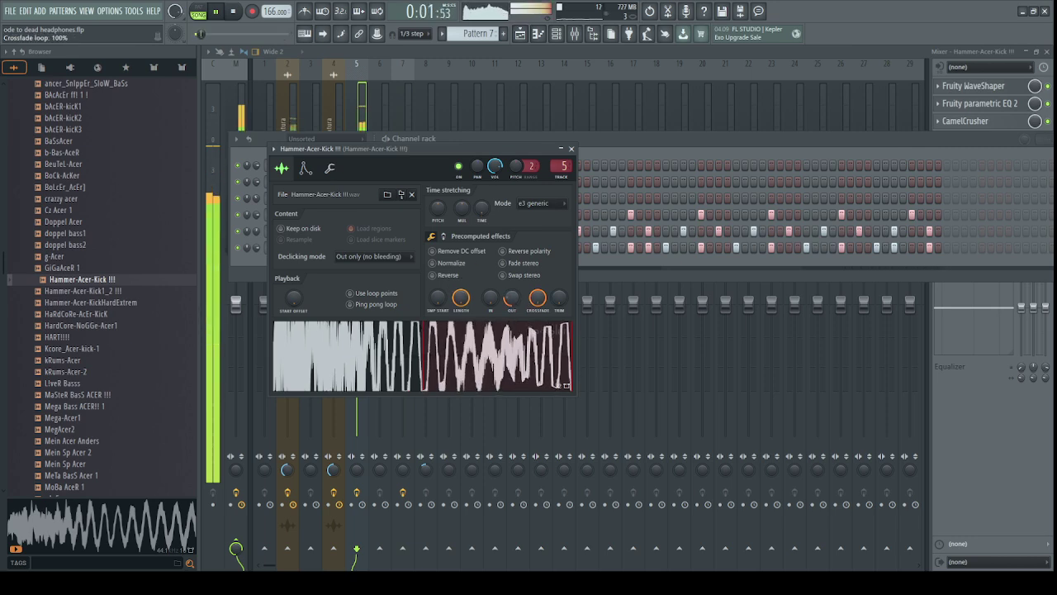
left_click(376, 295)
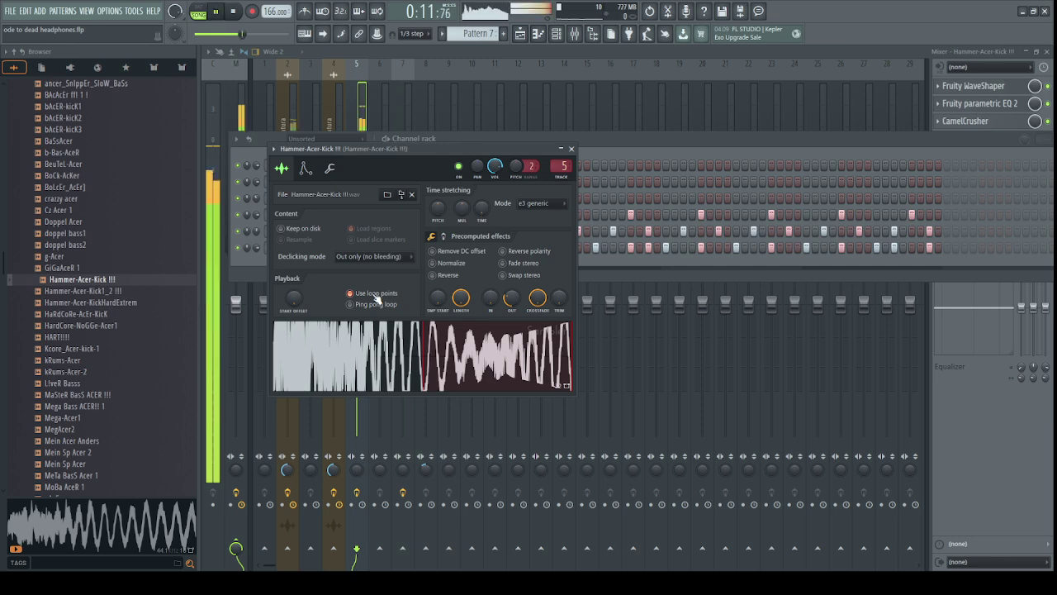
left_click(380, 295)
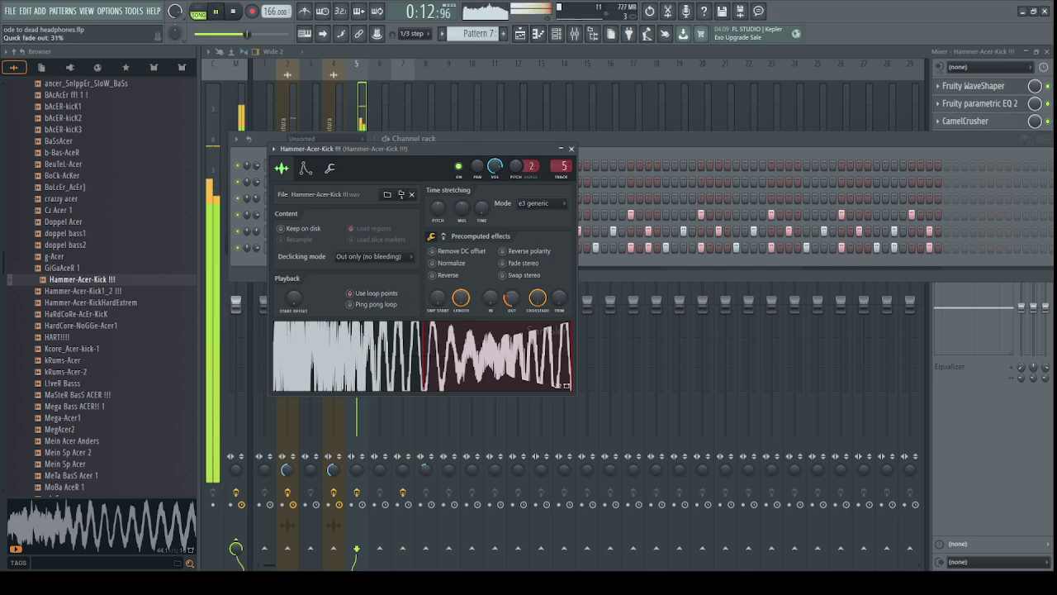
Remove the kick sample's fade-out, readjust its sample start, and show the boost, EQ and reverb precomputed effects.
left_click_drag(510, 299, 510, 334)
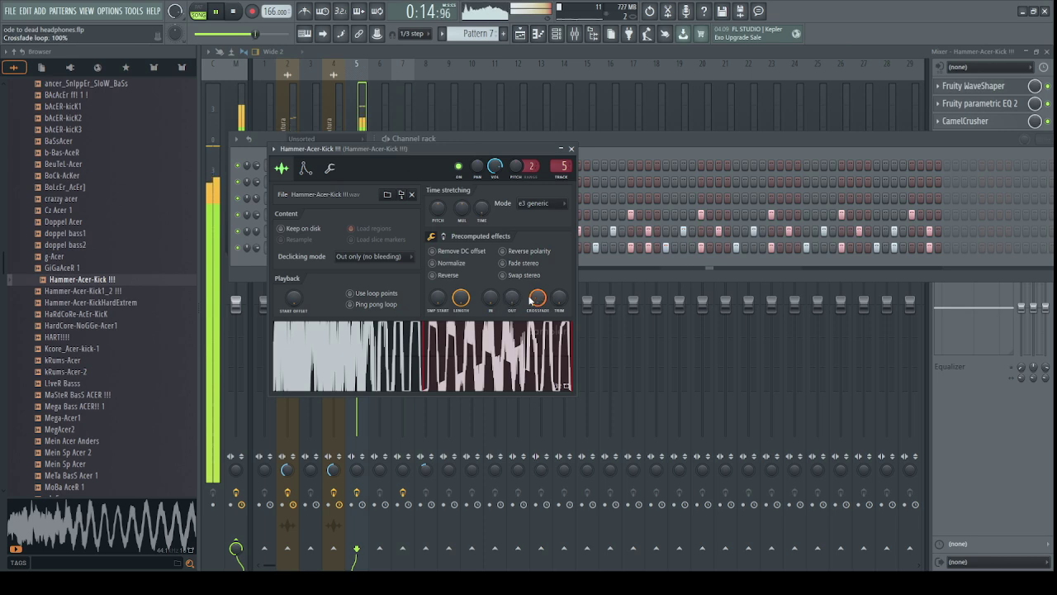
mouse_move(460, 303)
left_mouse_down()
mouse_move(460, 322)
mouse_move(460, 297)
left_mouse_up()
left_click_drag(438, 301, 446, 308)
left_click(443, 236)
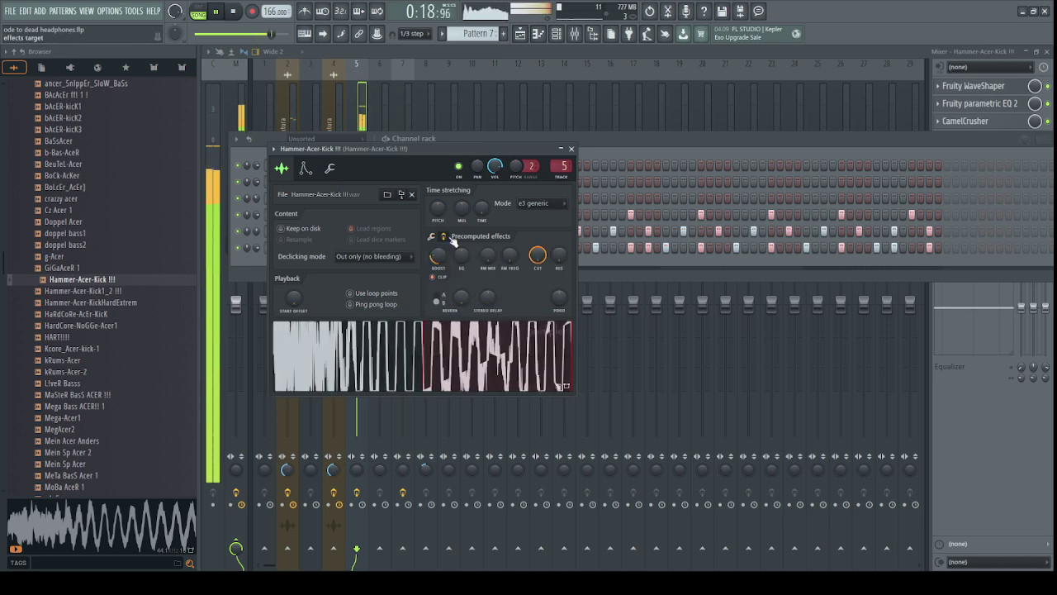
Try a pogo effect of -12% on the Hammer-Acer-Kick !!! sample and return to the mixer.
left_click_drag(553, 301, 553, 312)
scroll(554, 306, "up", 4)
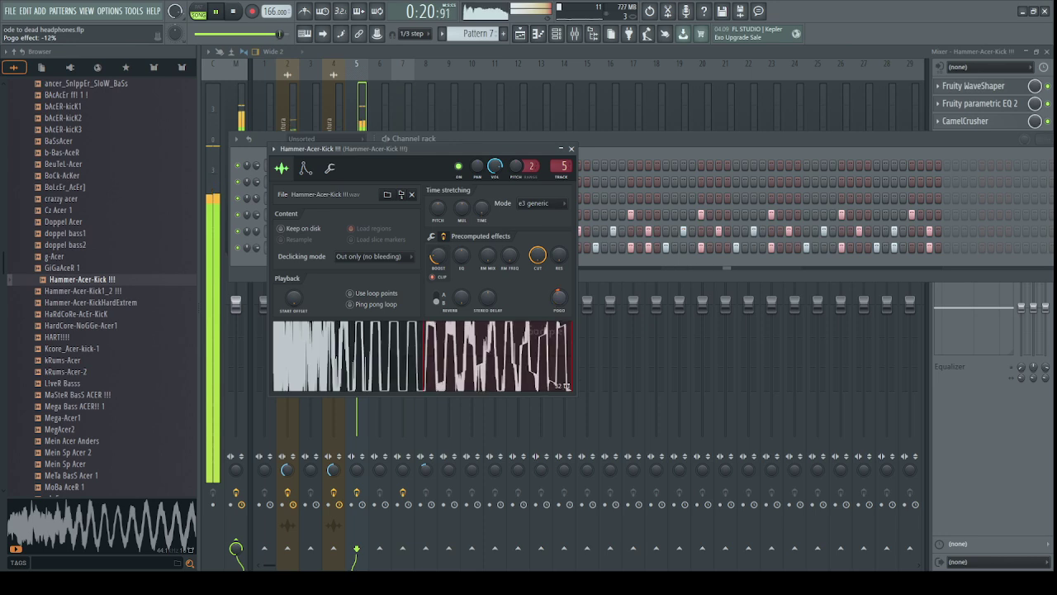
left_click(371, 133)
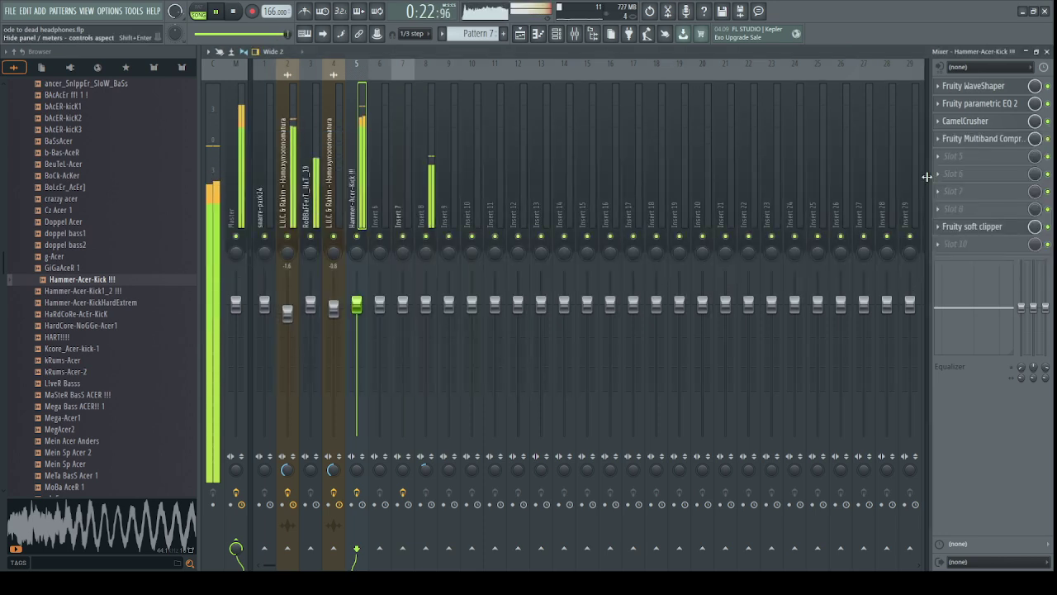
Try changing the kick sample's precomputed pogo, filter cutoff, resonance and boost, bringing the cutoff down to about 49%.
left_click(562, 33)
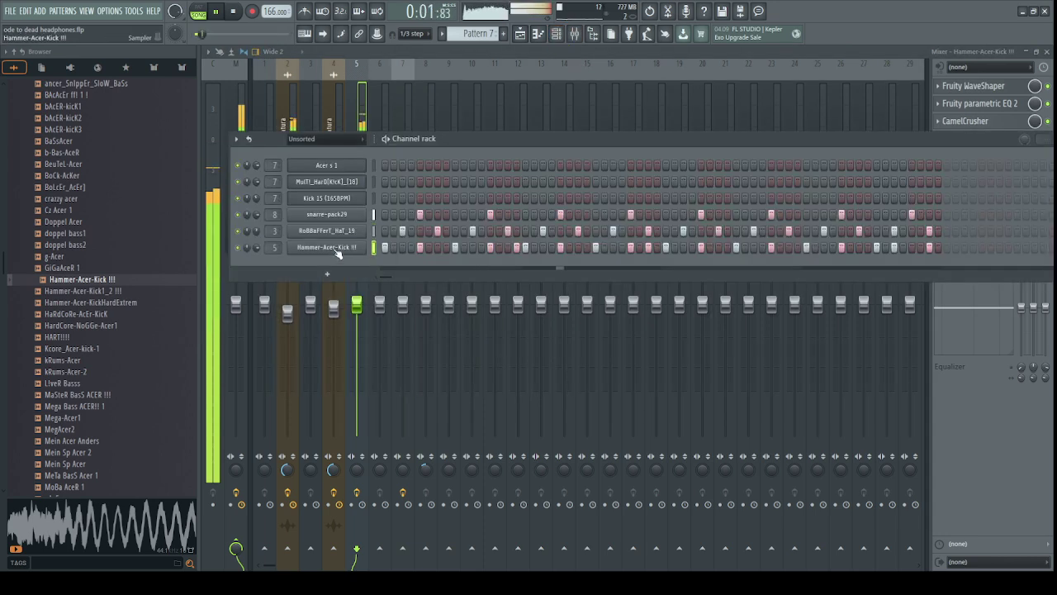
left_click(341, 251)
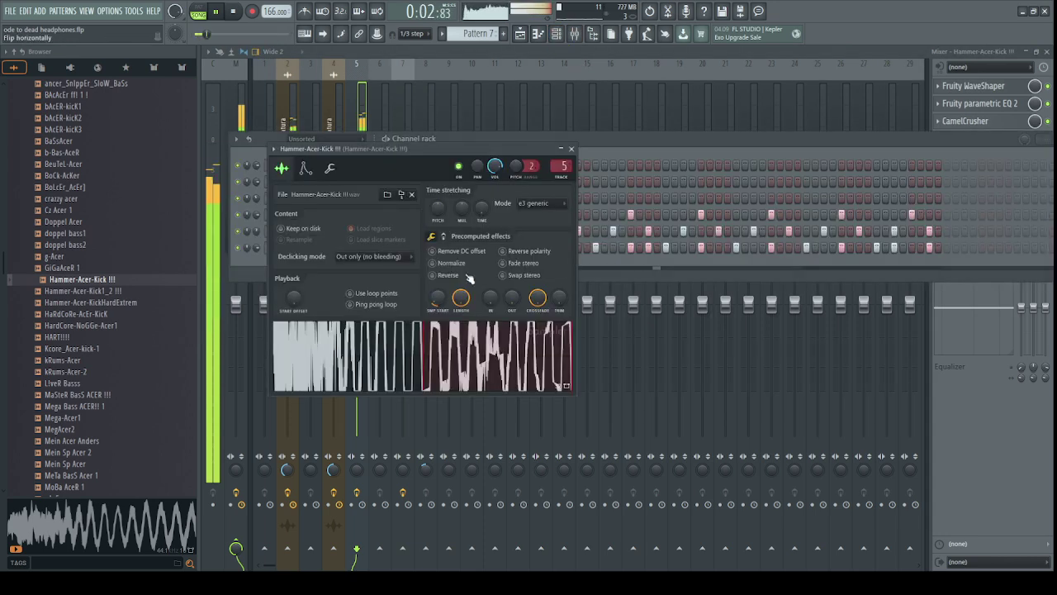
left_click(443, 238)
left_click_drag(559, 298, 558, 294)
mouse_move(539, 257)
left_mouse_down()
mouse_move(548, 283)
mouse_move(541, 262)
left_mouse_up()
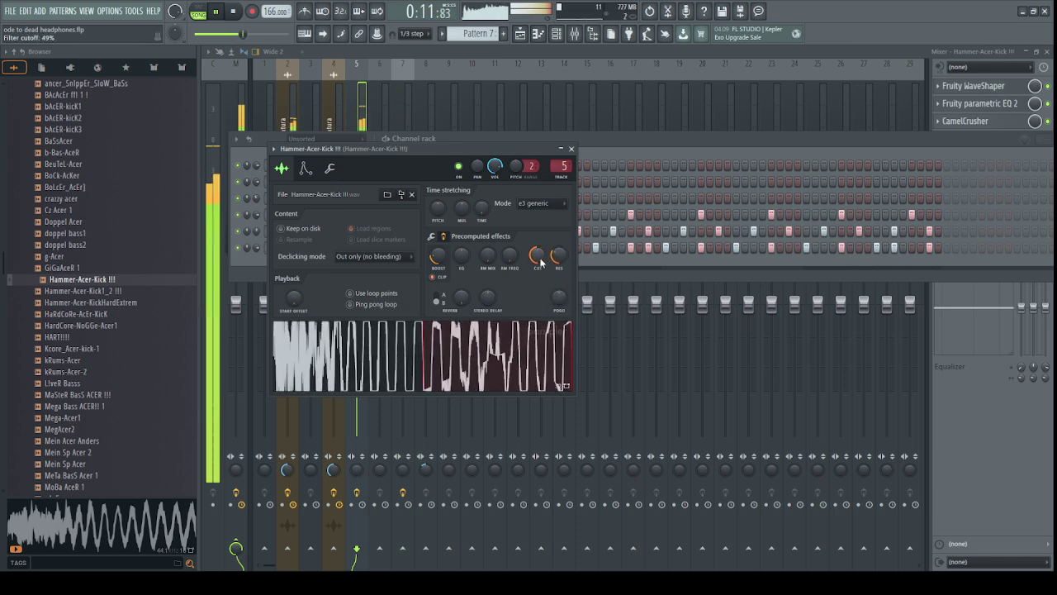
left_click_drag(436, 259, 437, 248)
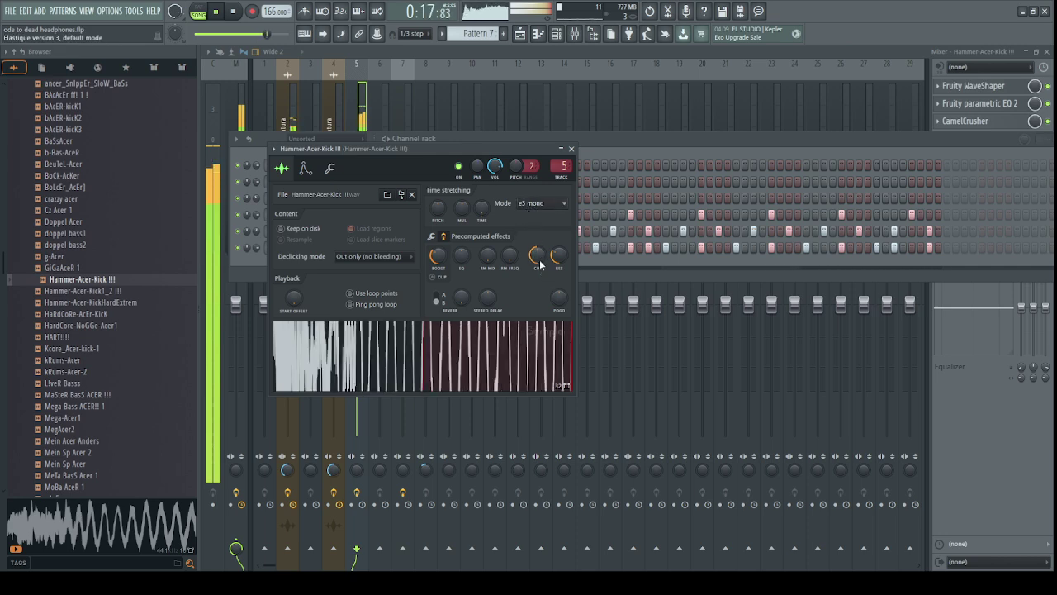
Try stretching the kick sample's time up to 1:00:00 in e3 generic mode.
scroll(539, 206, "up", 2)
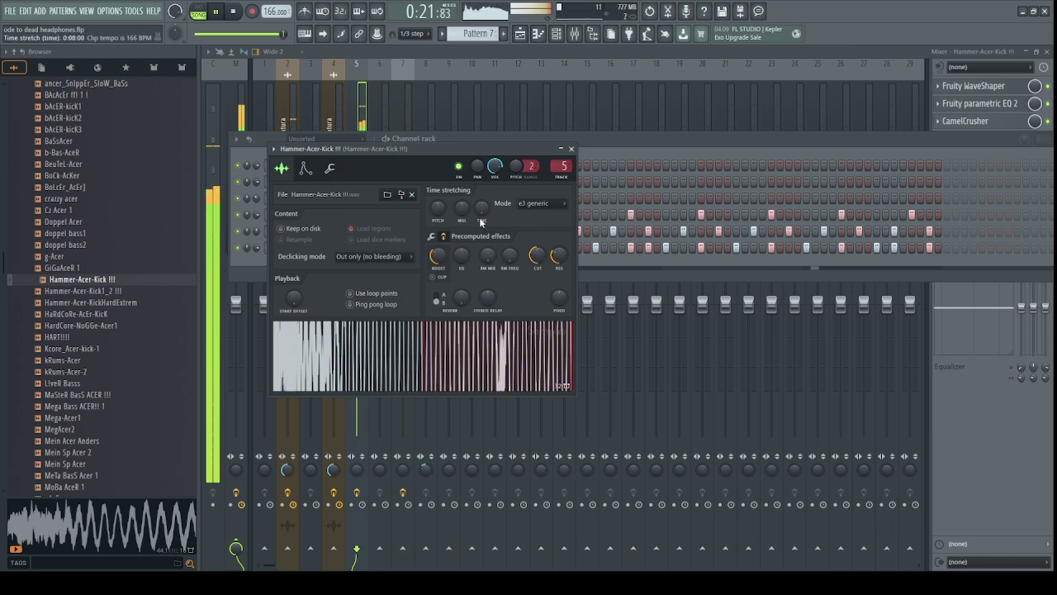
left_click_drag(482, 220, 499, 271)
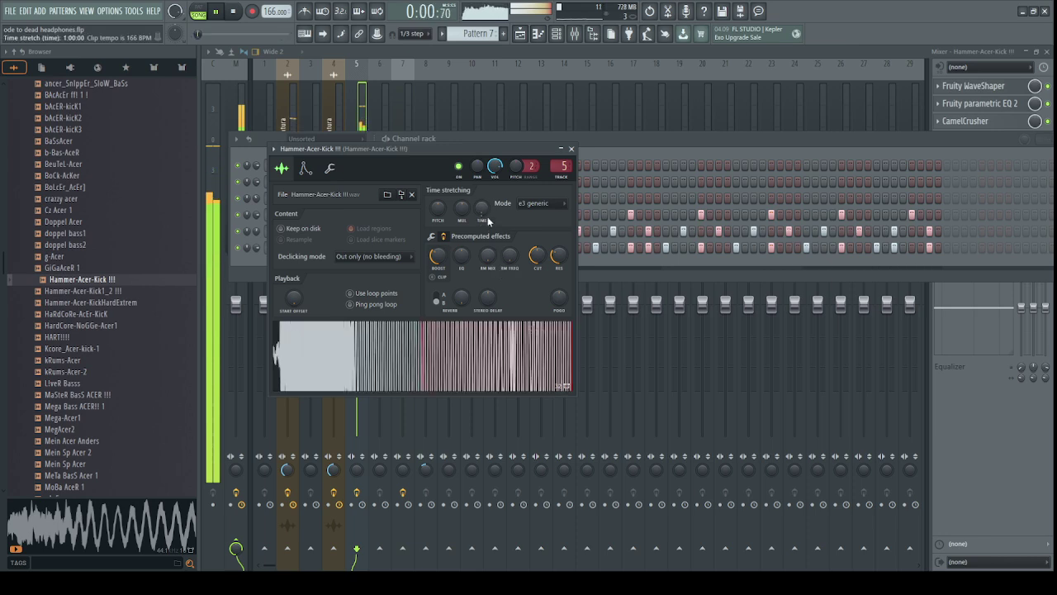
left_click_drag(486, 217, 498, 236)
Adjust the kick's sample start in the trim settings and try a quick fade-in of 23%.
left_click(430, 236)
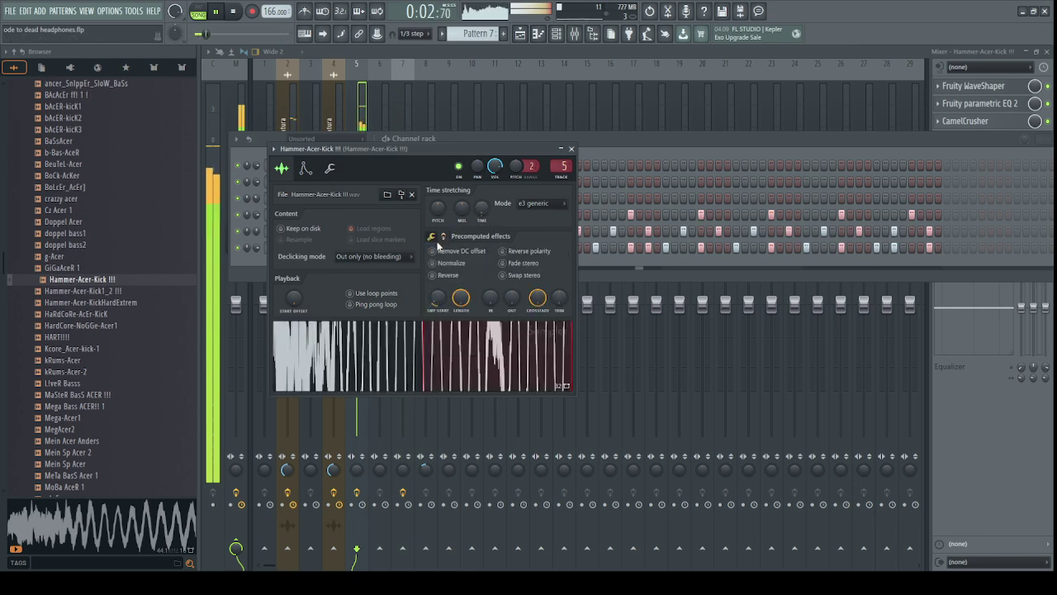
left_click(446, 263)
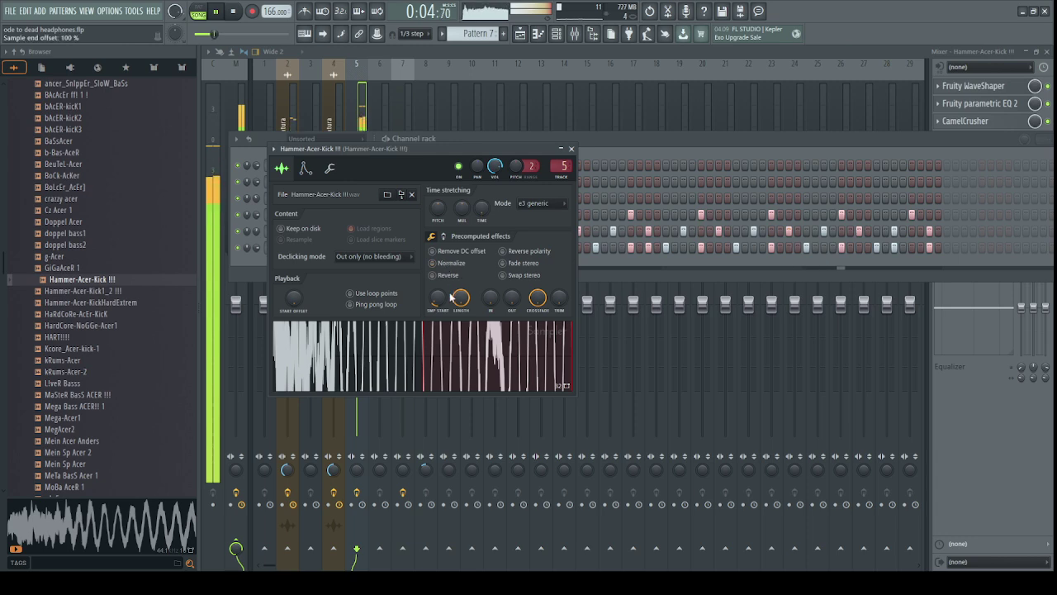
left_click_drag(440, 300, 440, 295)
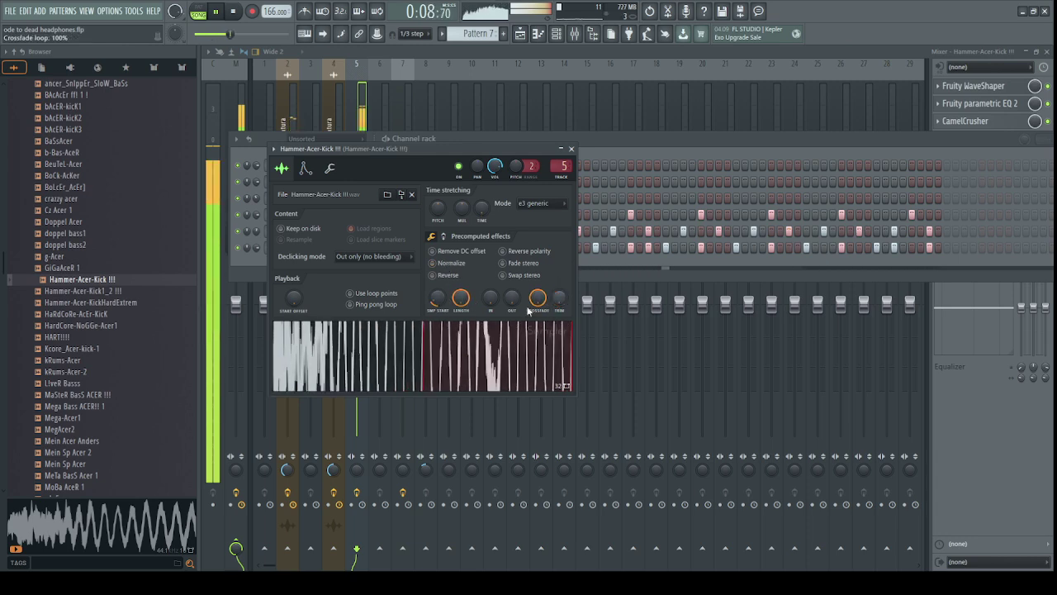
scroll(490, 299, "up", 3)
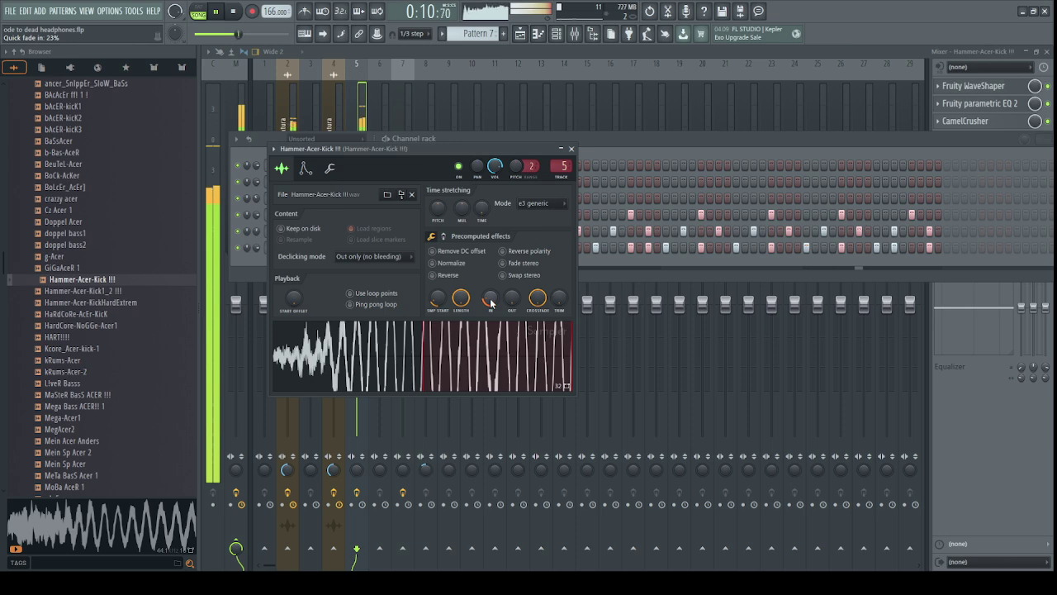
scroll(491, 299, "down", 3)
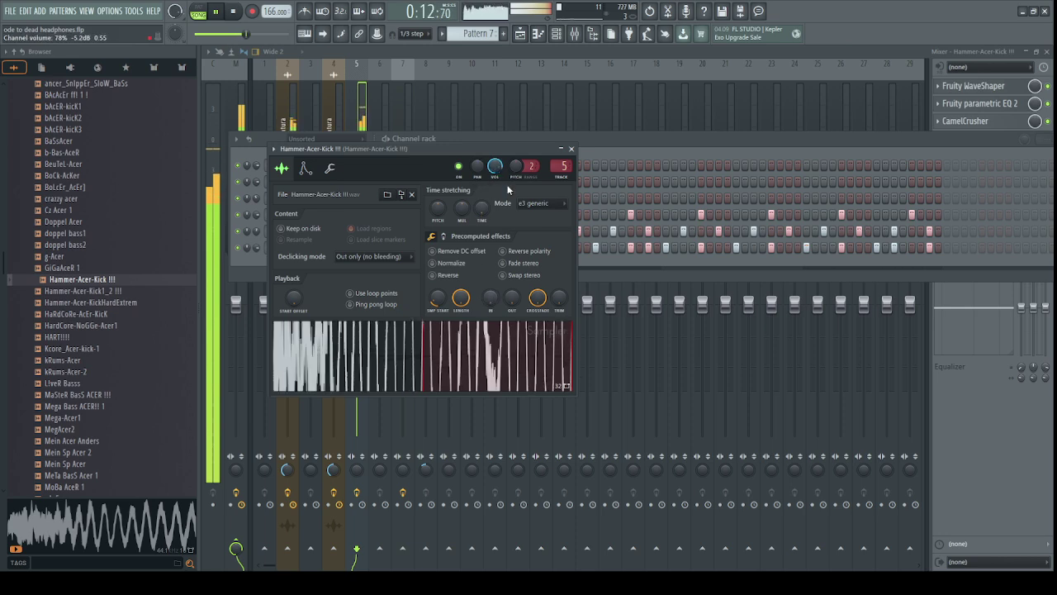
Turn on clipping in the kick's precomputed effects, set the boost to 44%, and return to the mixer.
left_click(431, 237)
left_click(437, 280)
scroll(437, 259, "up", 2)
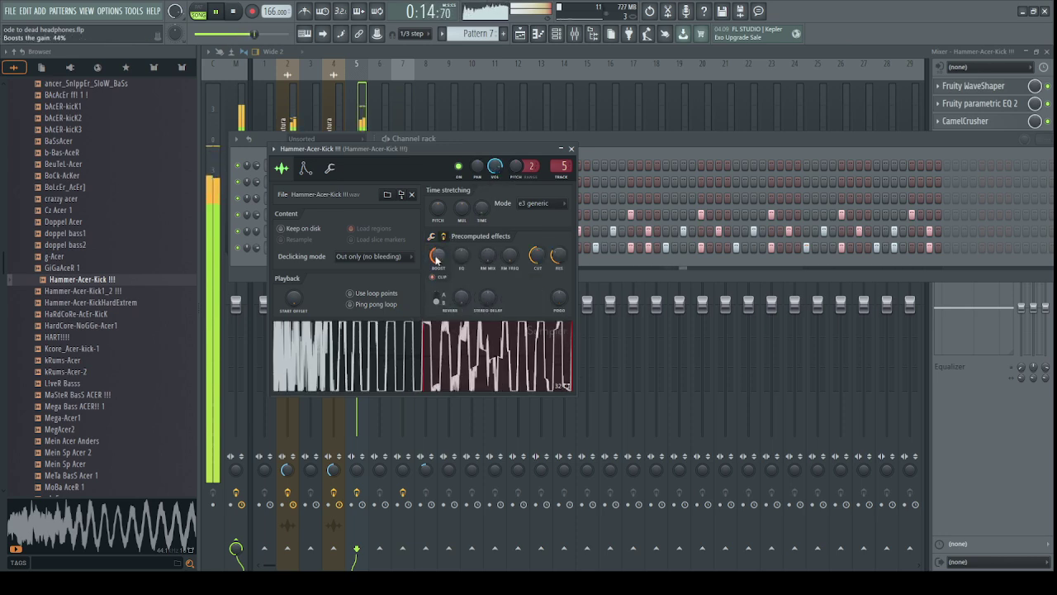
left_click(372, 133)
Review the CamelCrusher and Fruity WaveShaper settings on the Hammer-Acer-Kick !!! mixer track.
left_click(964, 121)
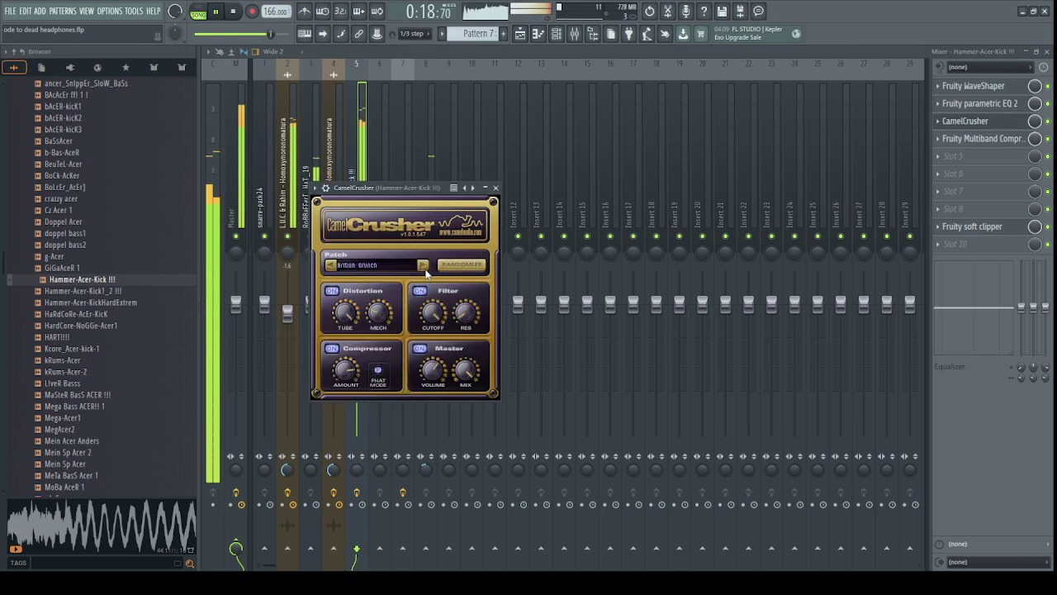
left_click(975, 121)
left_click(972, 89)
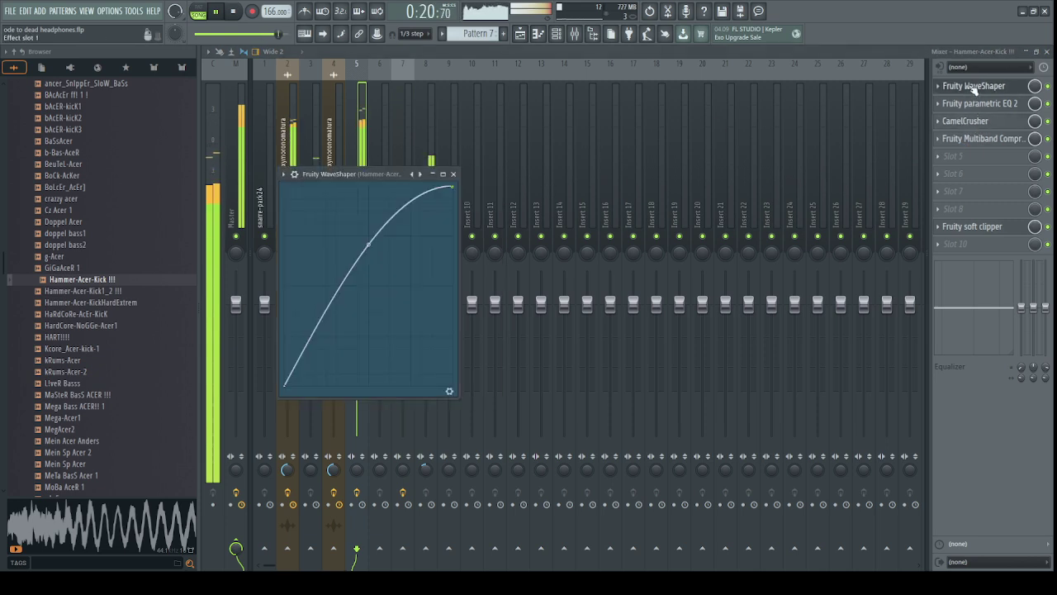
Raise the low band 4 boost in the kick's Fruity parametric EQ 2 and set band 3 to about 4.8 dB at 2183 Hz.
left_click(979, 104)
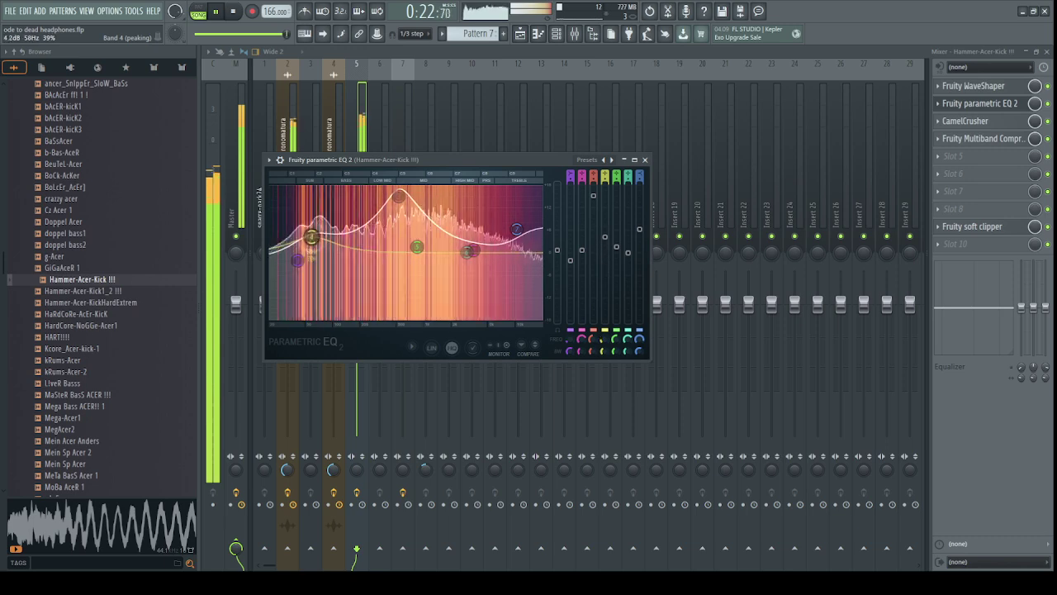
left_click_drag(311, 237, 314, 227)
left_click_drag(399, 196, 409, 218)
left_click_drag(314, 226, 374, 203)
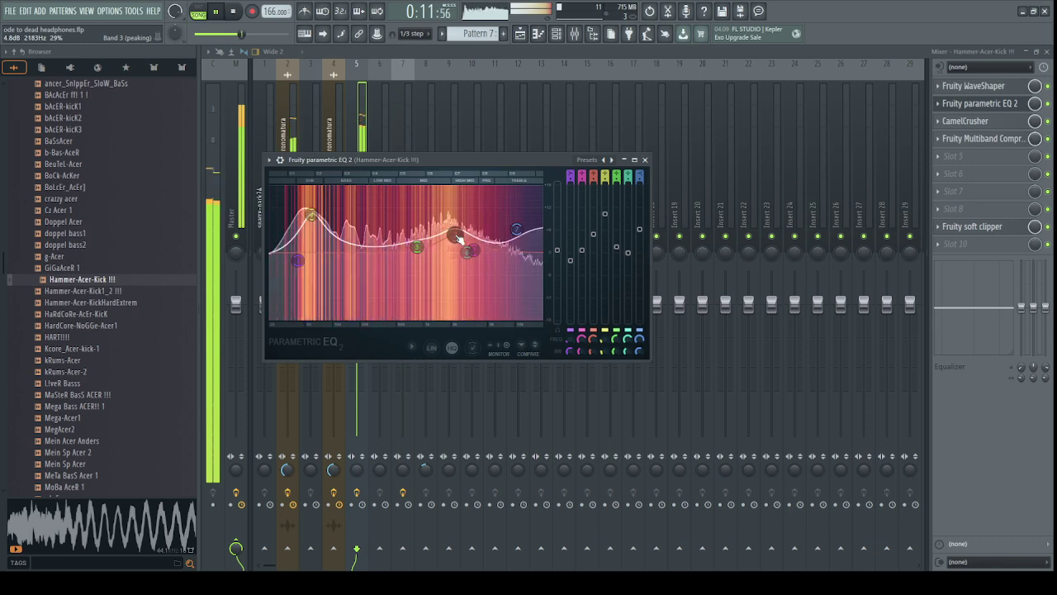
left_click(645, 159)
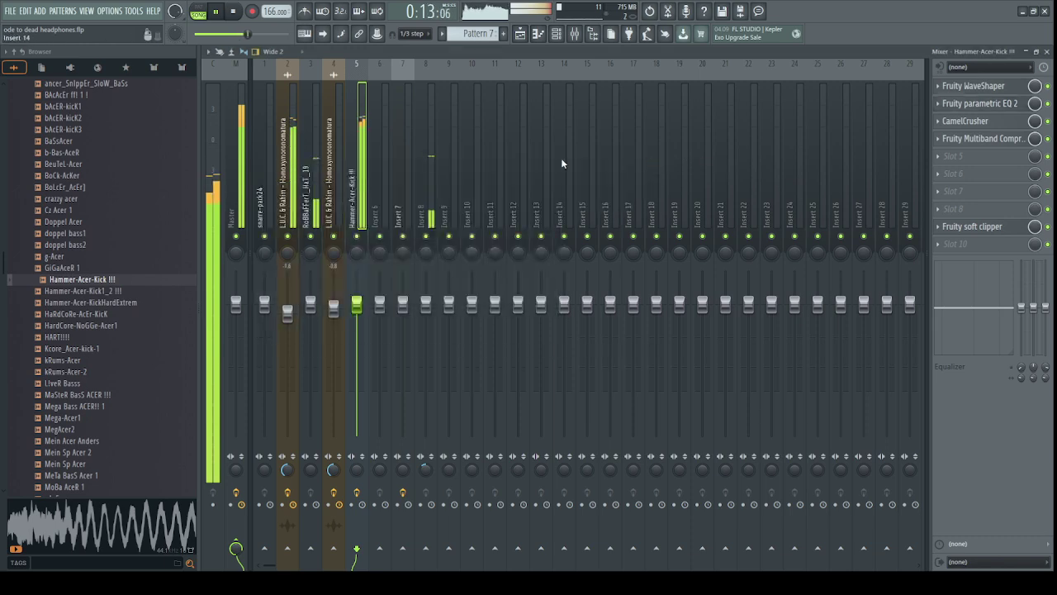
Solo the kick's mixer track and experiment with the mid and high bands of its Fruity parametric EQ 2.
right_click(355, 238)
left_click(979, 106)
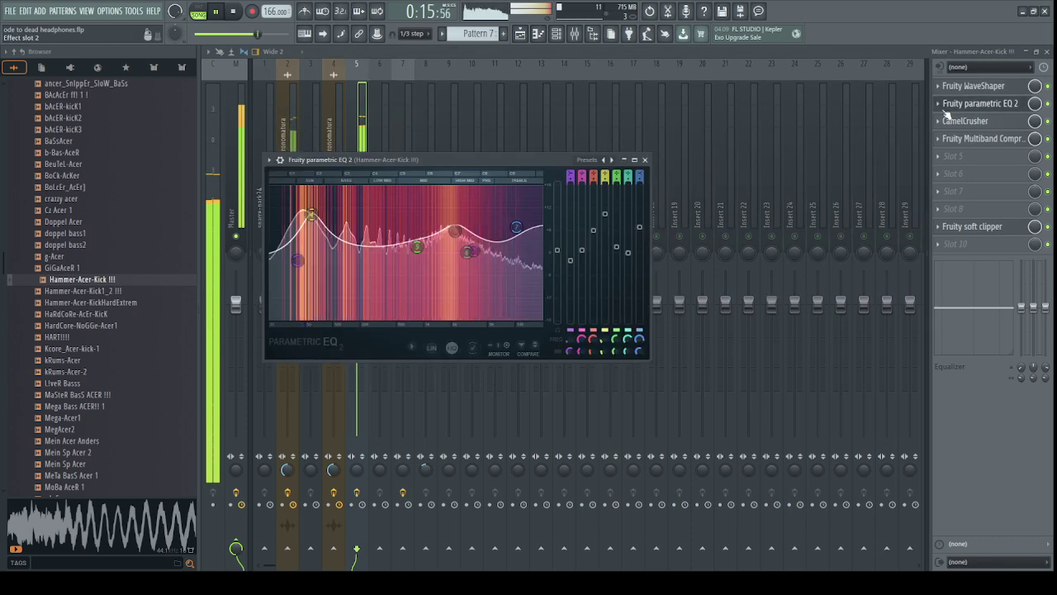
left_click_drag(405, 262, 372, 295)
left_click_drag(516, 226, 496, 279)
Switch off the filter, compressor and Phat Mode in the kick's CamelCrusher and unsolo the mixer track.
left_click(965, 121)
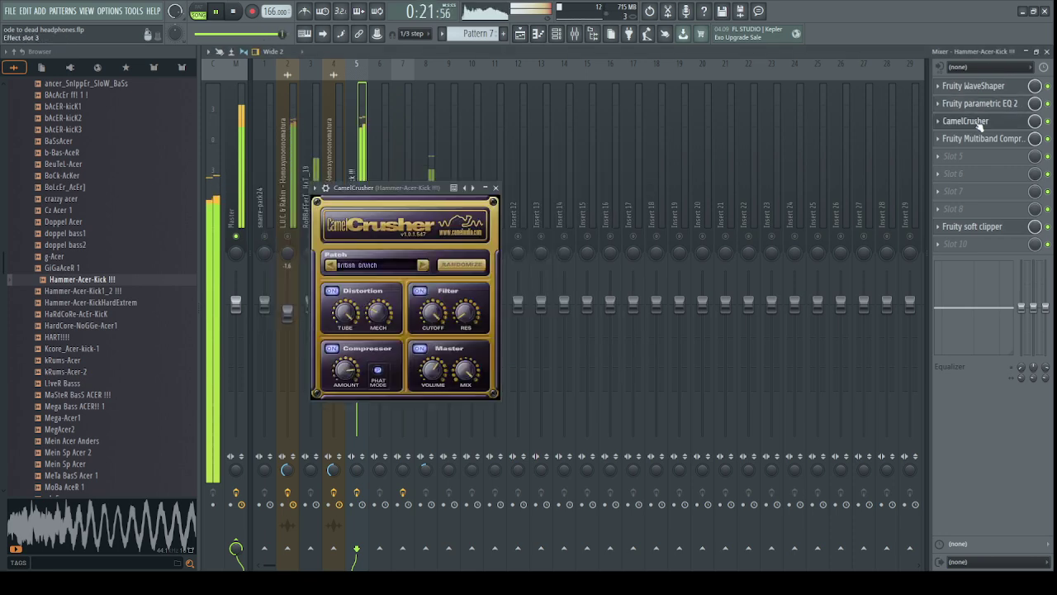
left_click(427, 293)
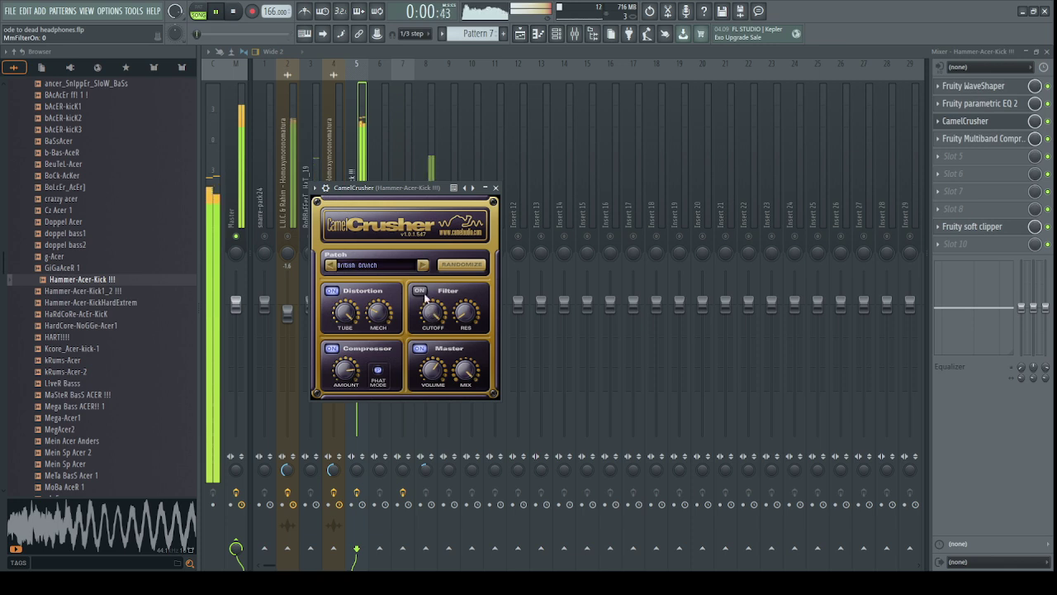
left_click(332, 348)
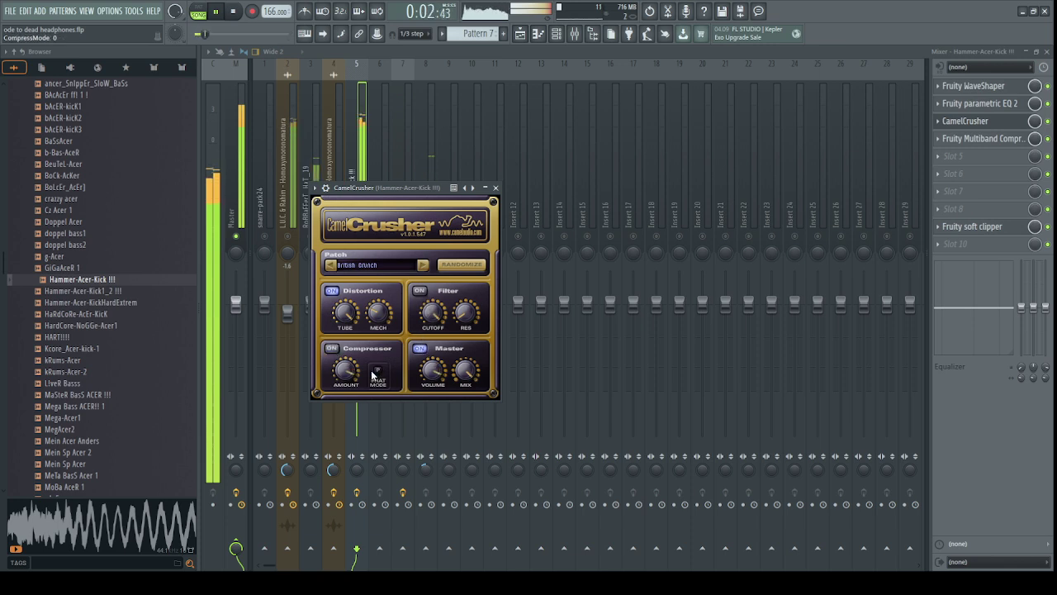
left_click(987, 124)
right_click(358, 237)
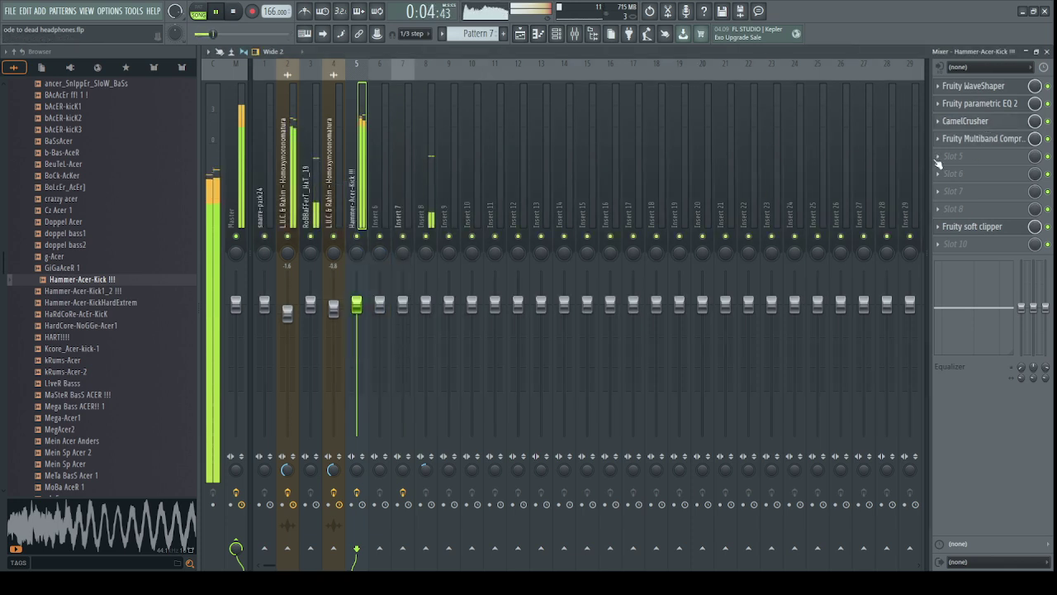
left_click(987, 124)
left_click(987, 121)
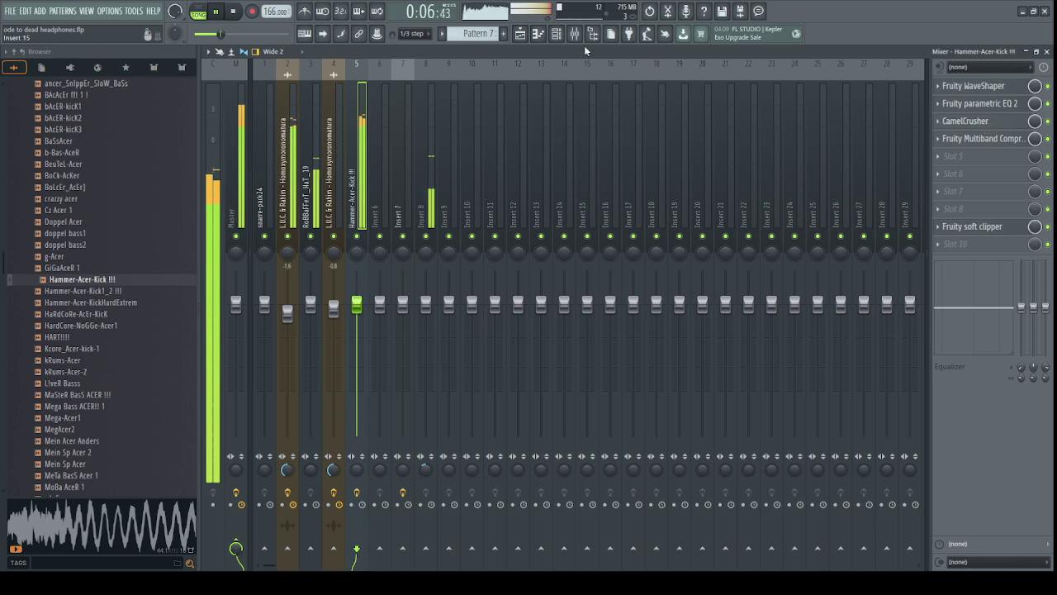
left_click(556, 33)
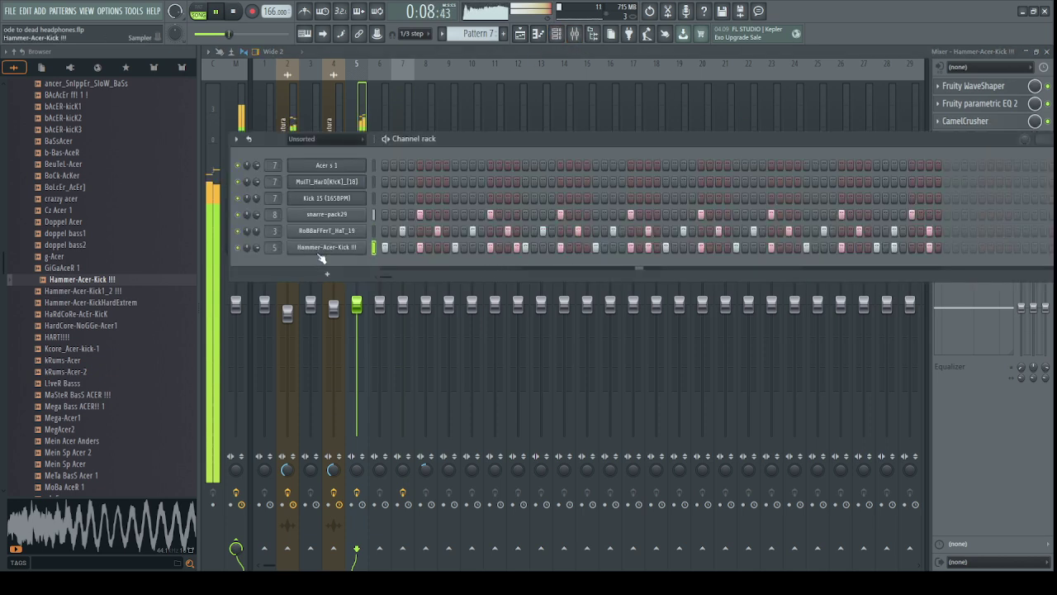
left_click(556, 33)
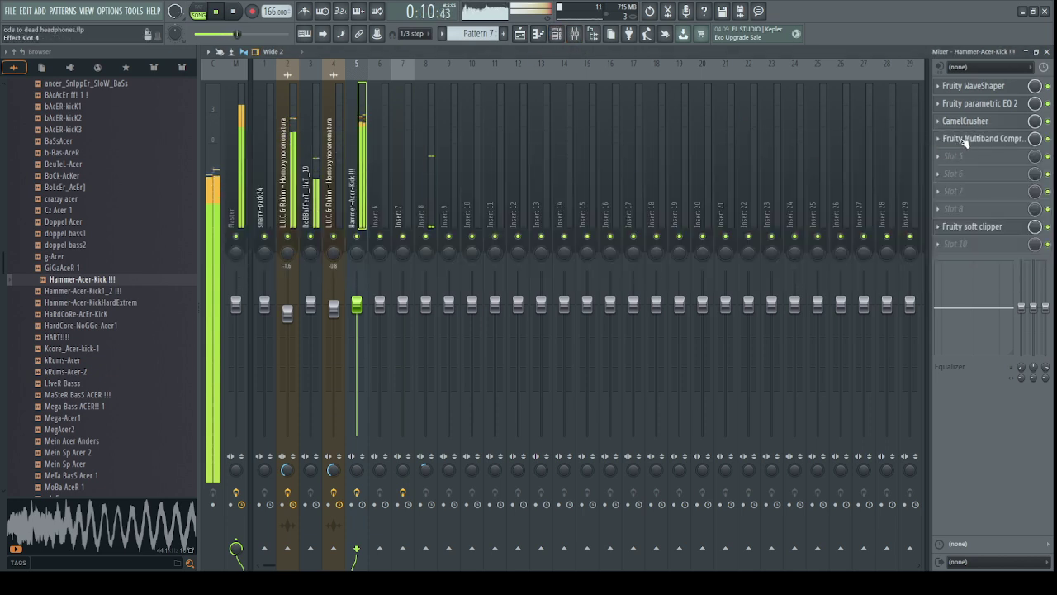
Move the Fruity Multiband Compressor to slot 6 and add a Fruity WaveShaper in slot 4 with the inflamator dla biednych preset.
left_click(947, 138)
left_click(529, 257)
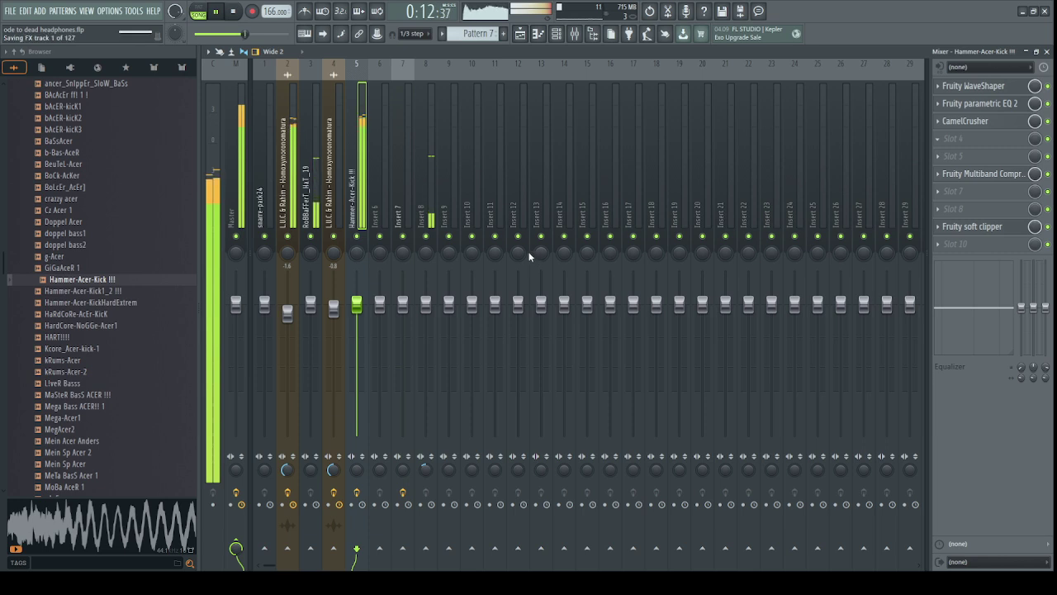
left_click(319, 103)
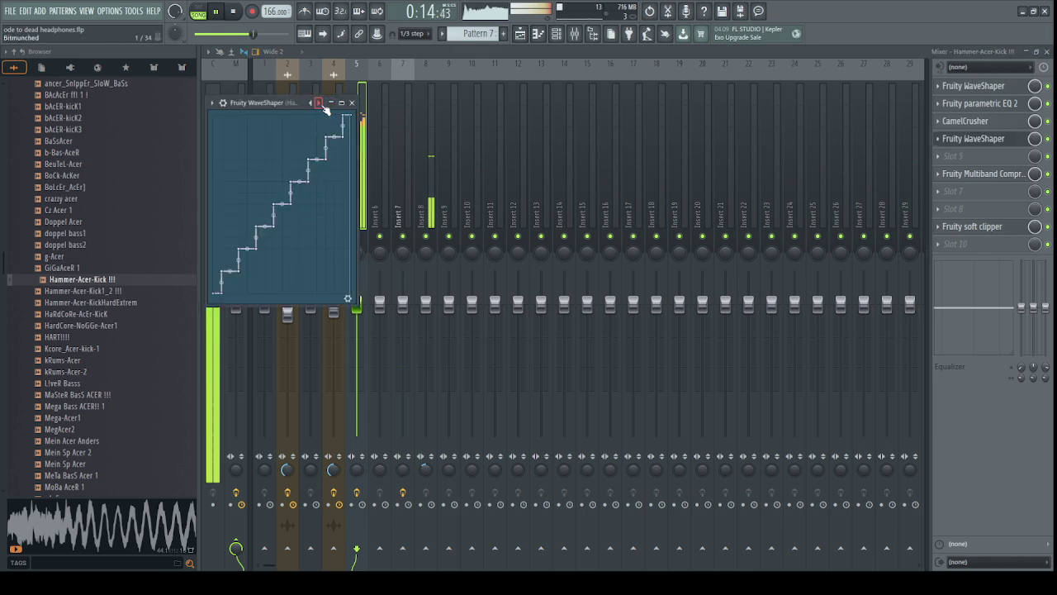
left_click_drag(356, 302, 494, 404)
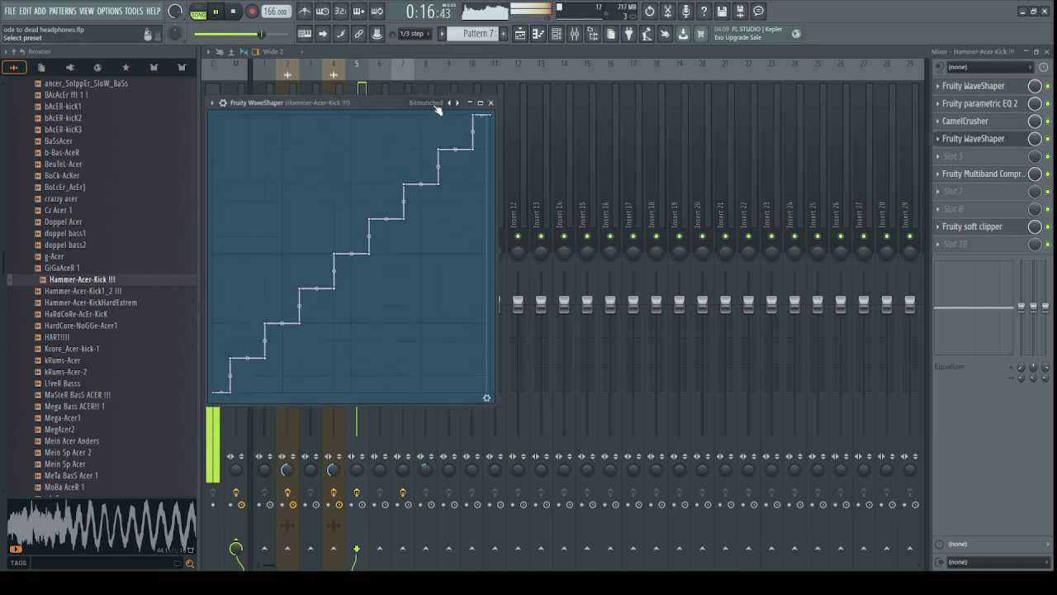
left_click(457, 102)
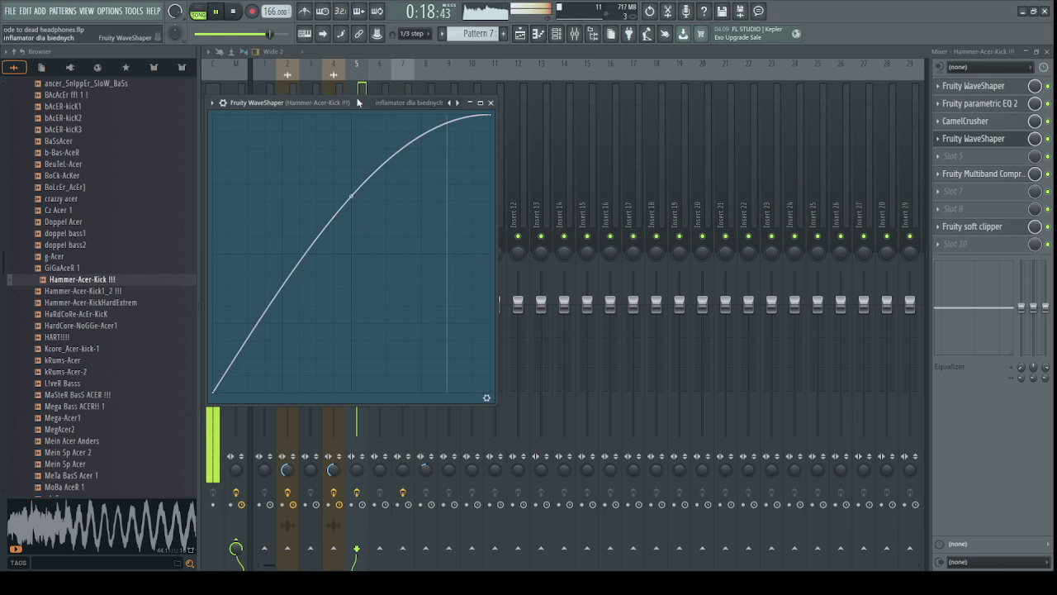
left_click_drag(347, 101, 381, 99)
left_click(524, 101)
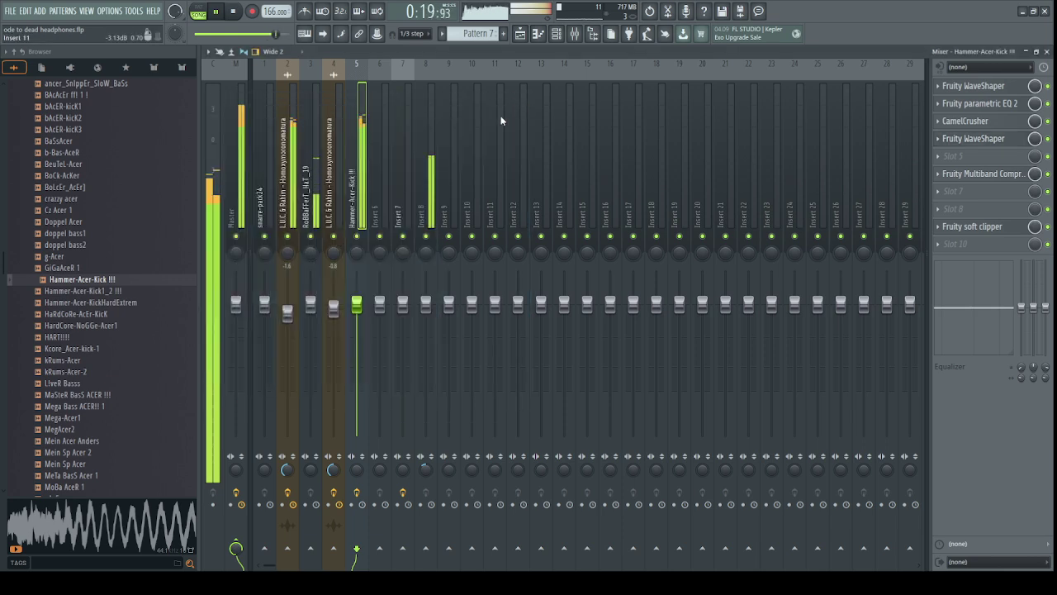
Open the Hammer-Acer-Kick sampler, adjust its gain boost and raise the ring modulation mix in the precomputed effects.
left_click(556, 33)
left_click(339, 248)
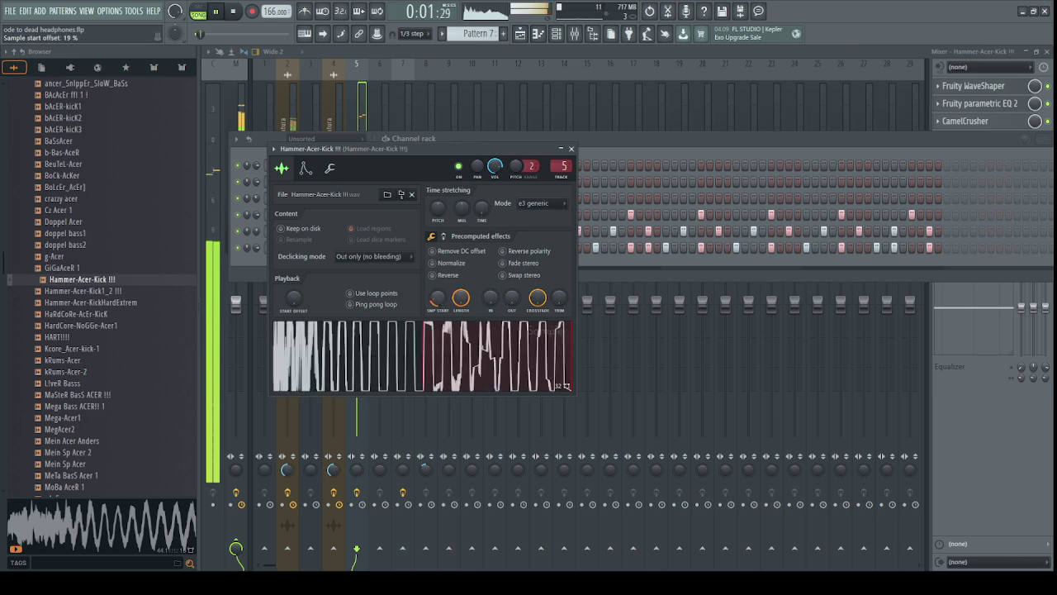
scroll(439, 246, "down", 3)
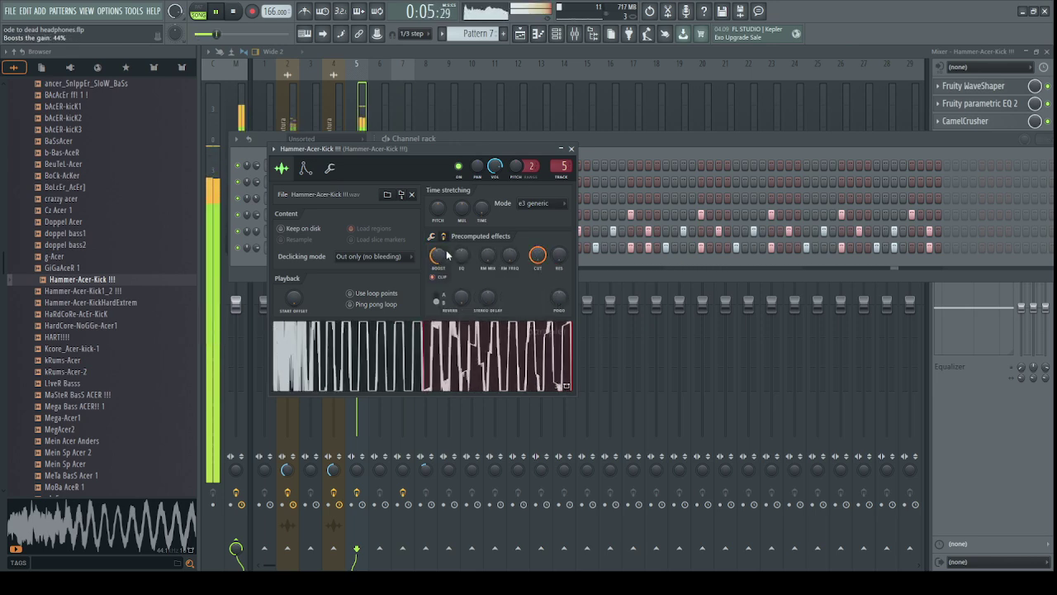
left_click_drag(446, 255, 465, 262)
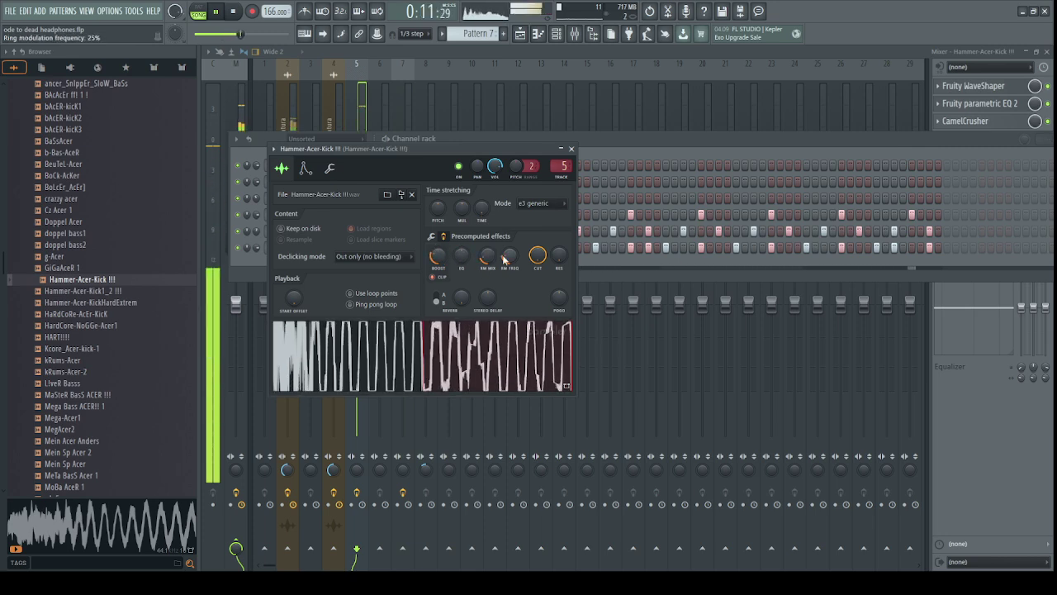
Shift the kick sample's start, lower its crossfade loop amount and turn on loop points.
left_click(431, 237)
mouse_move(437, 298)
left_mouse_down()
mouse_move(438, 281)
mouse_move(442, 302)
left_mouse_up()
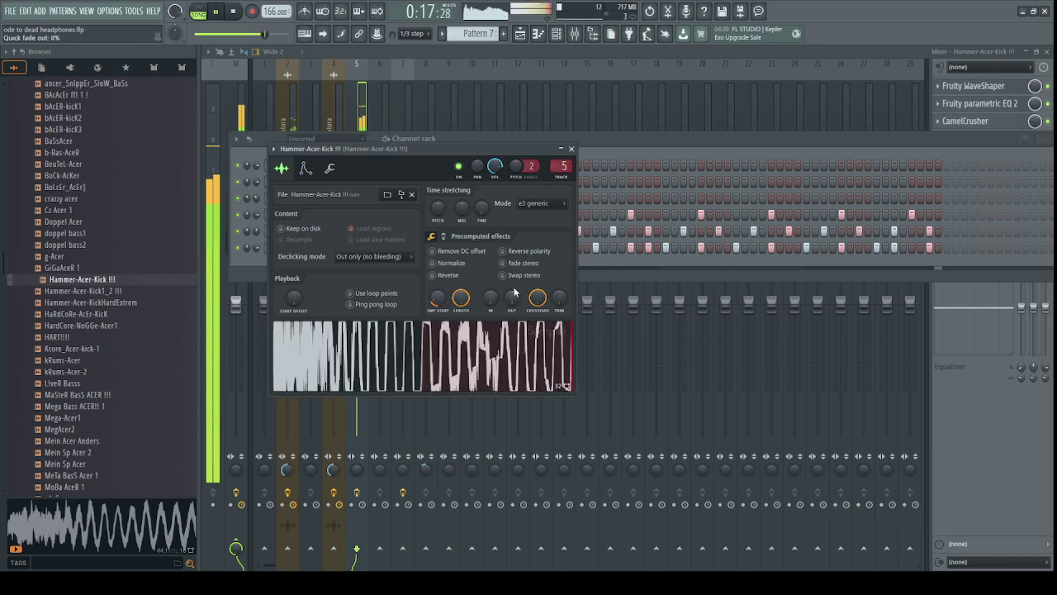
left_click_drag(538, 297, 546, 304)
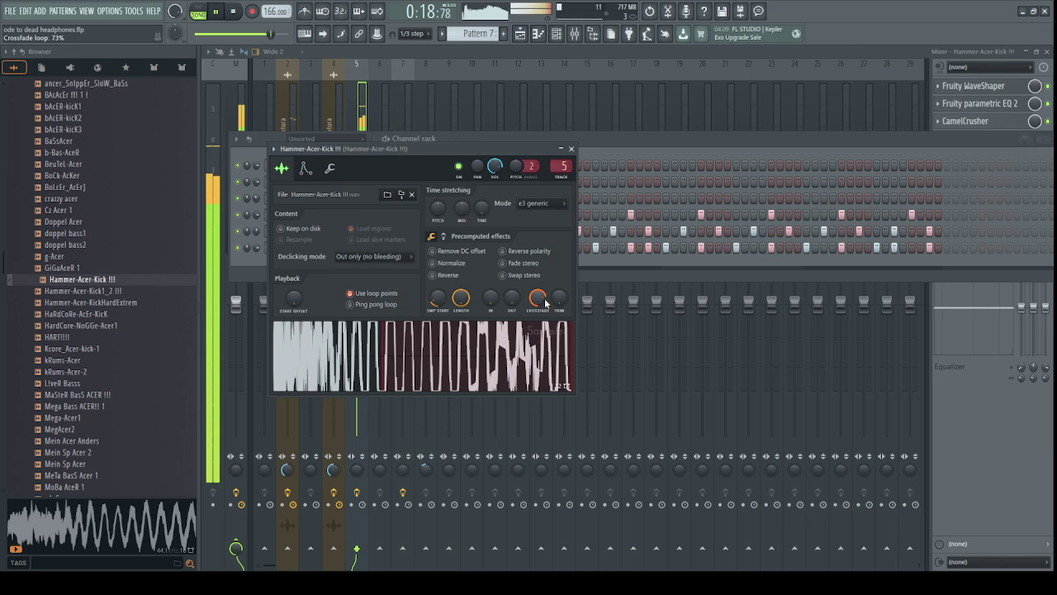
scroll(545, 302, "up", 3)
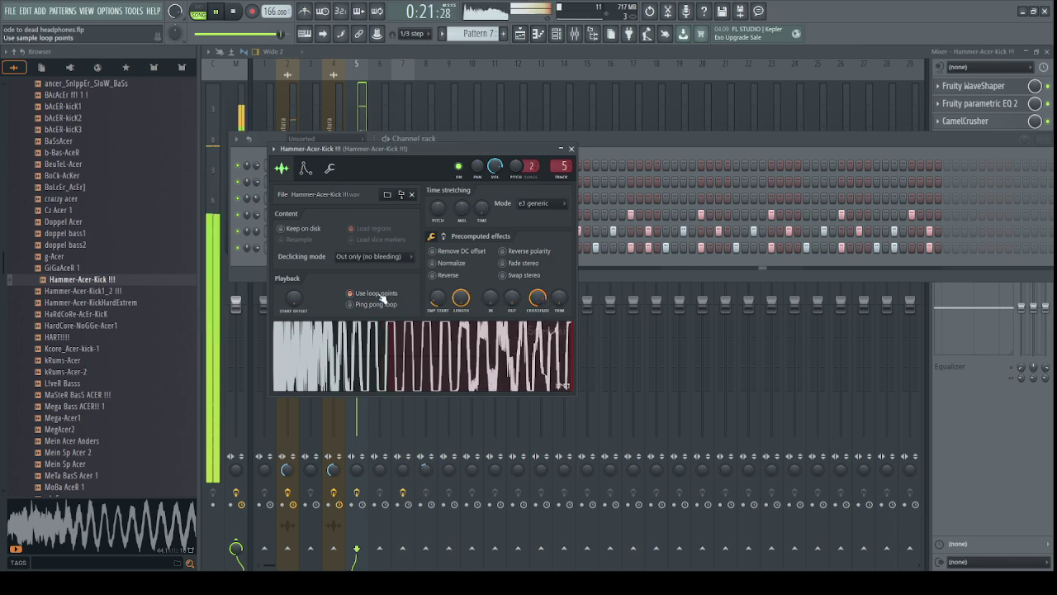
Raise the kick sampler's ring modulation and filter resonance, with ring frequency about 56% and filter cutoff about 77%.
left_click(452, 236)
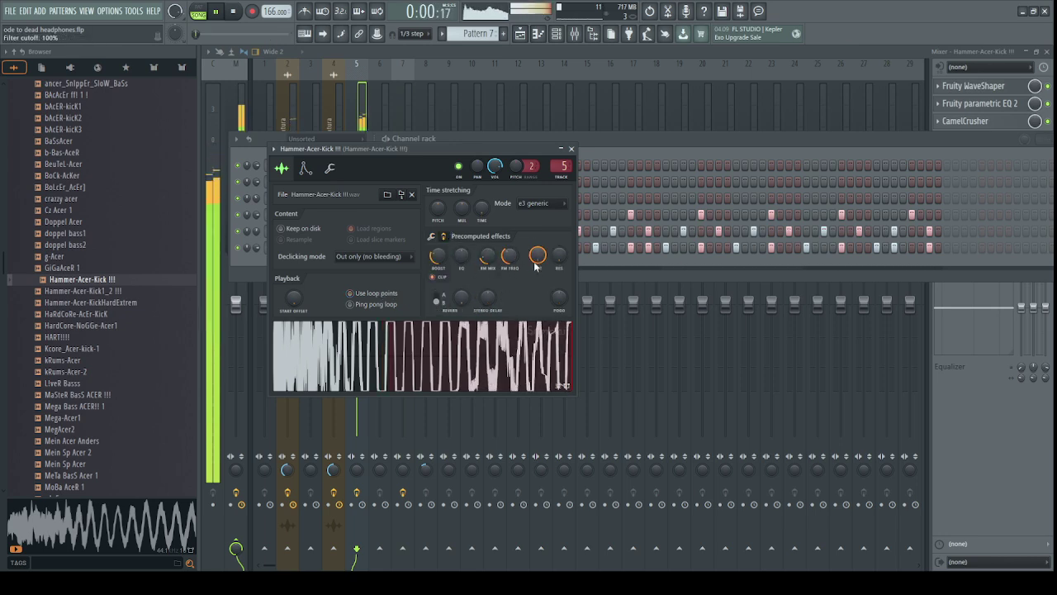
left_click_drag(538, 257, 538, 217)
left_click_drag(486, 256, 511, 247)
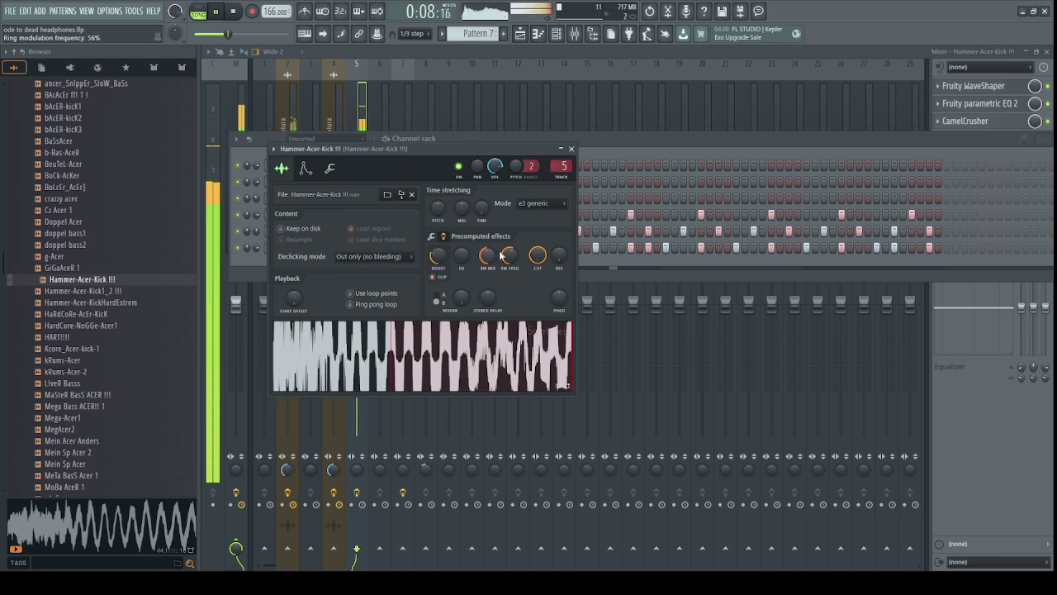
mouse_move(559, 255)
left_mouse_down()
mouse_move(559, 227)
mouse_move(540, 261)
left_mouse_up()
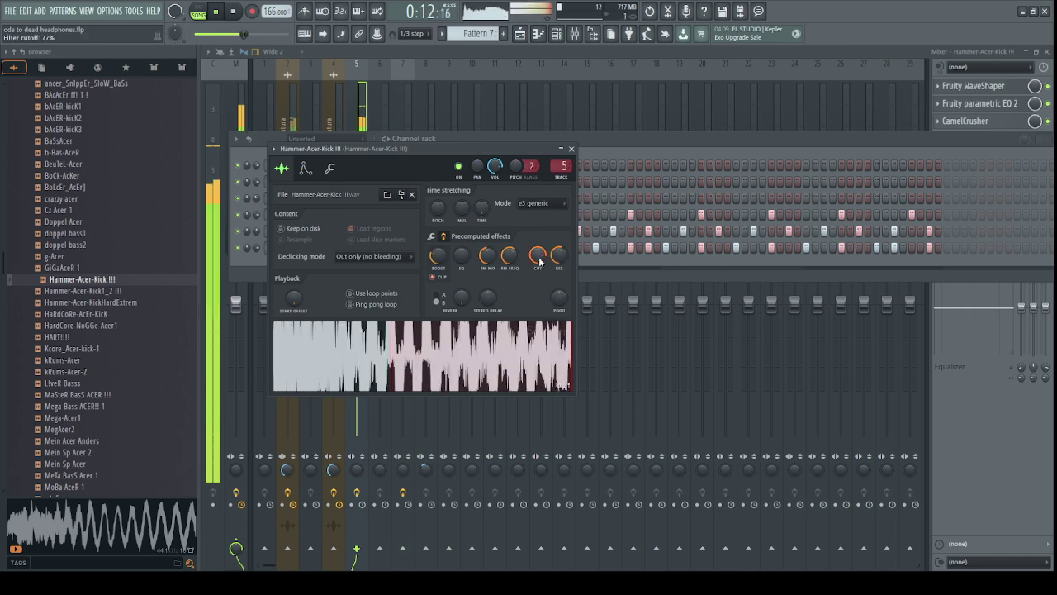
left_click(571, 149)
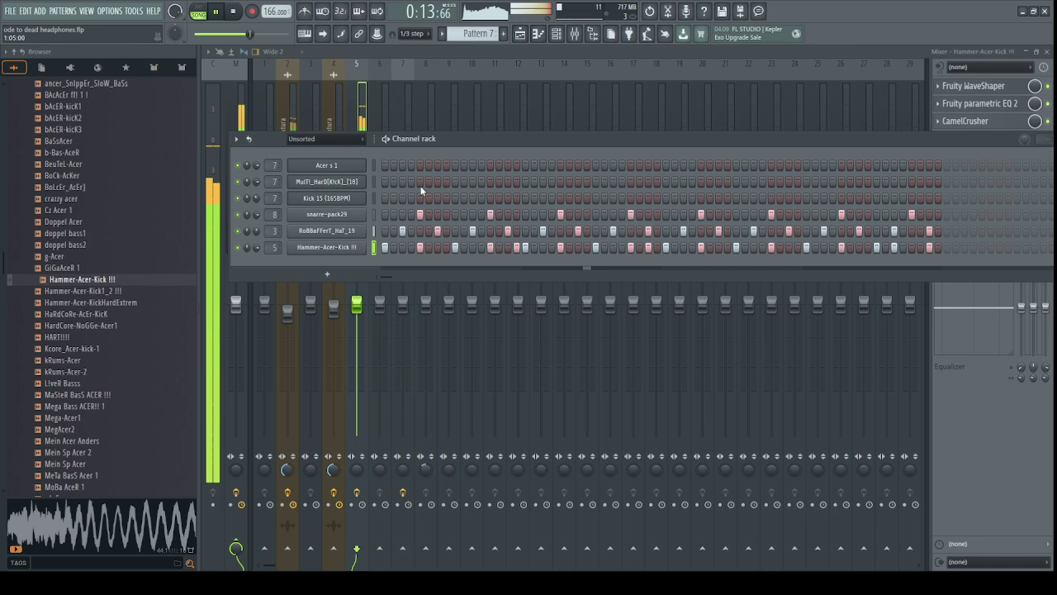
left_click(350, 117)
Reopen the Hammer-Acer-Kick sampler, readjust its crossfade loop and turn its loop points back on.
left_click(557, 35)
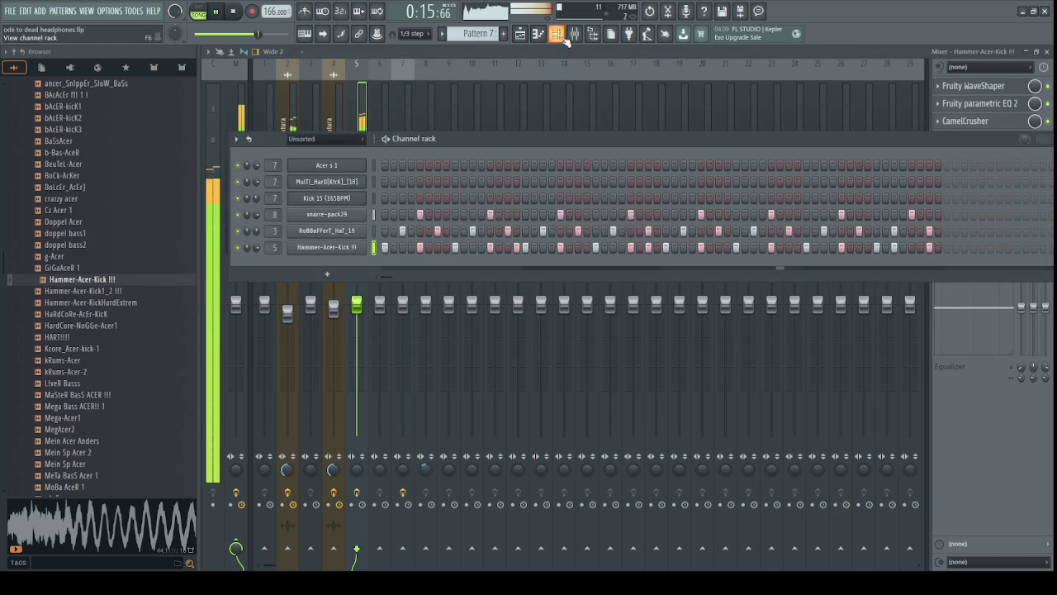
left_click(339, 243)
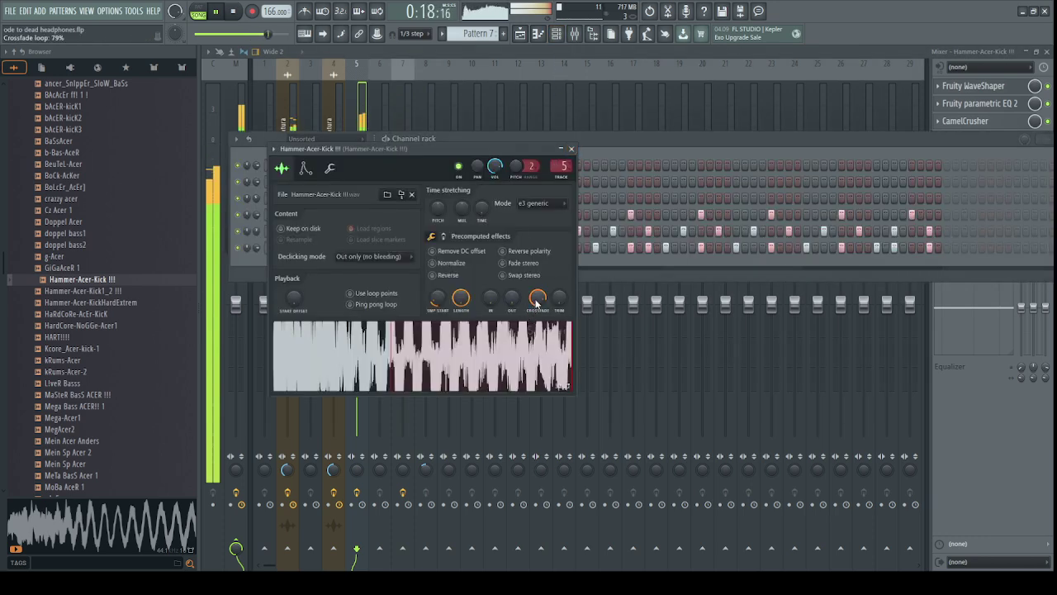
left_click(451, 238)
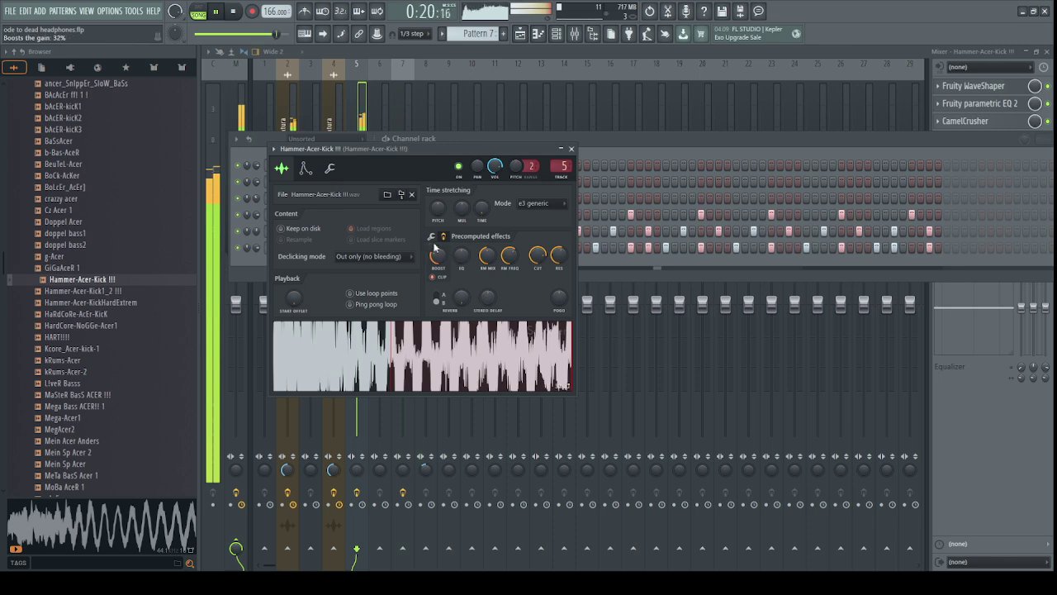
left_click(430, 237)
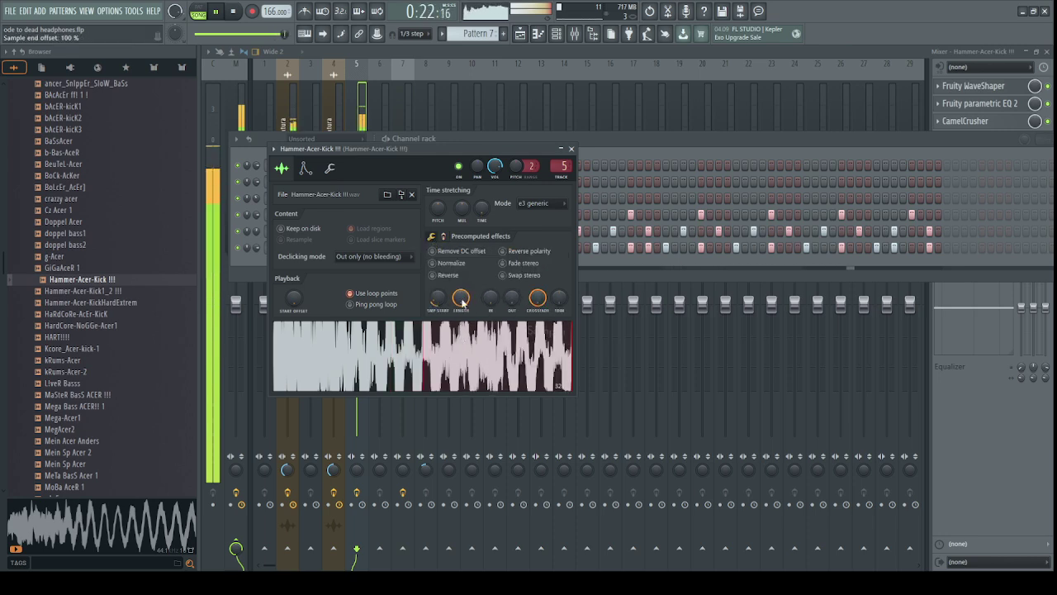
left_click(451, 237)
Reset the kick sampler's filter resonance to 0%, raise the ring modulation mix and adjust the pogo effect.
left_click_drag(558, 256, 558, 266)
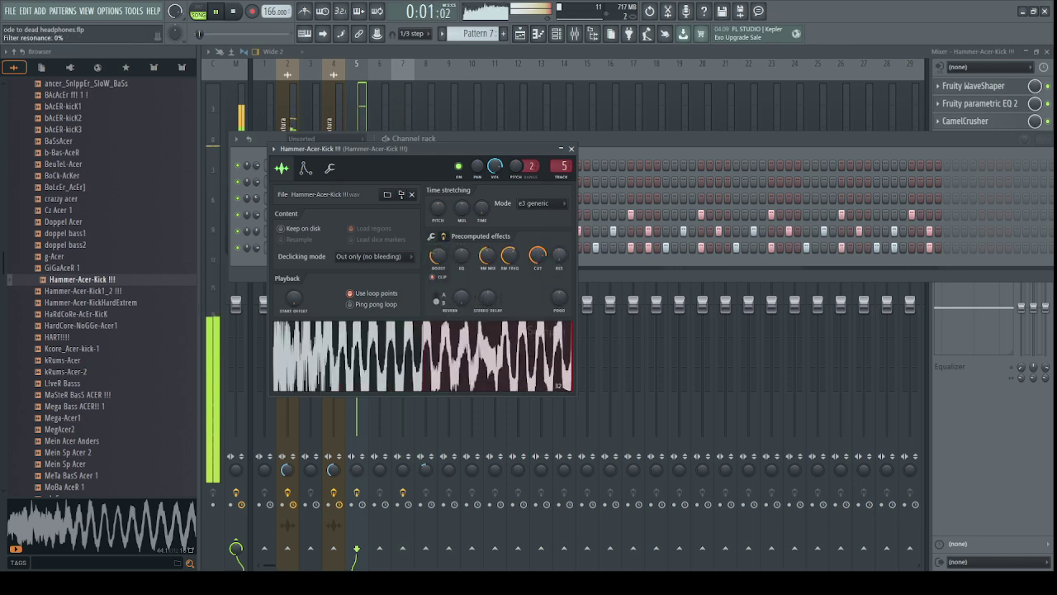
left_click_drag(487, 263, 487, 262)
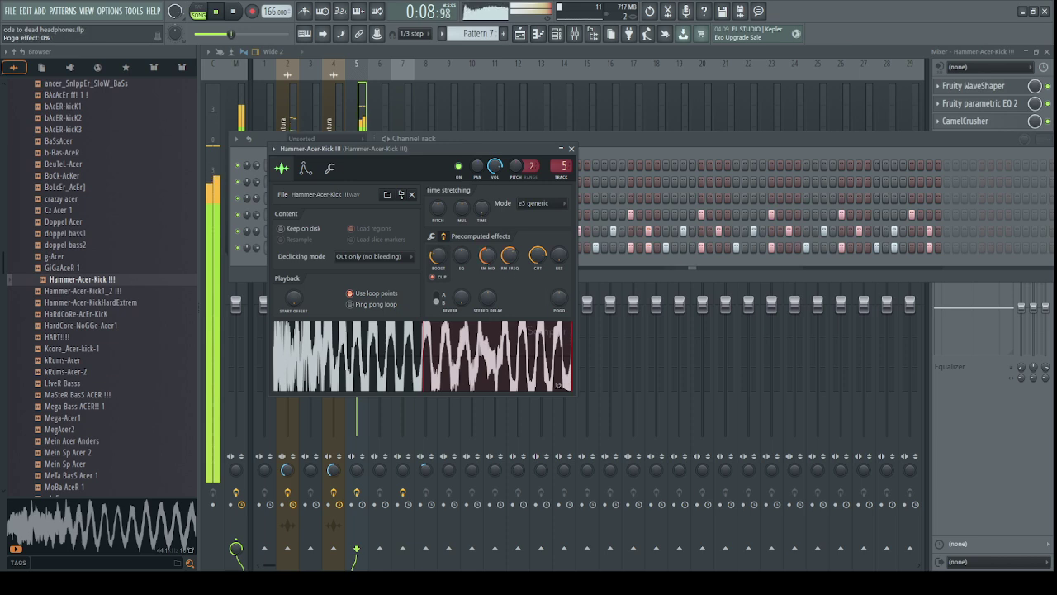
left_click_drag(559, 297, 552, 299)
Solo the kick's mixer track briefly and check its slot 4 Fruity WaveShaper and CamelCrusher with playback paused.
left_click(360, 132)
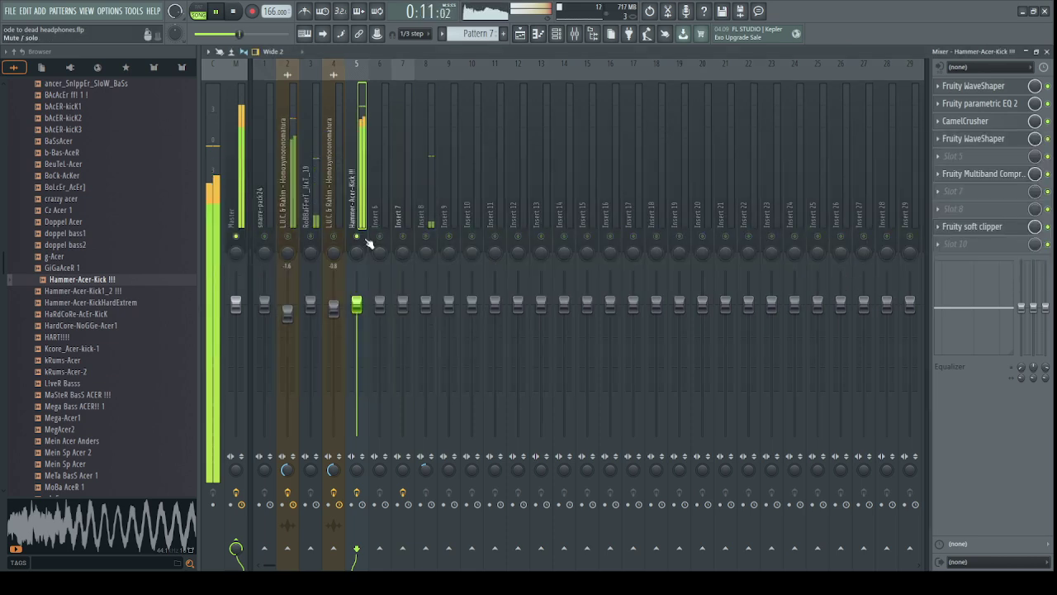
key("space")
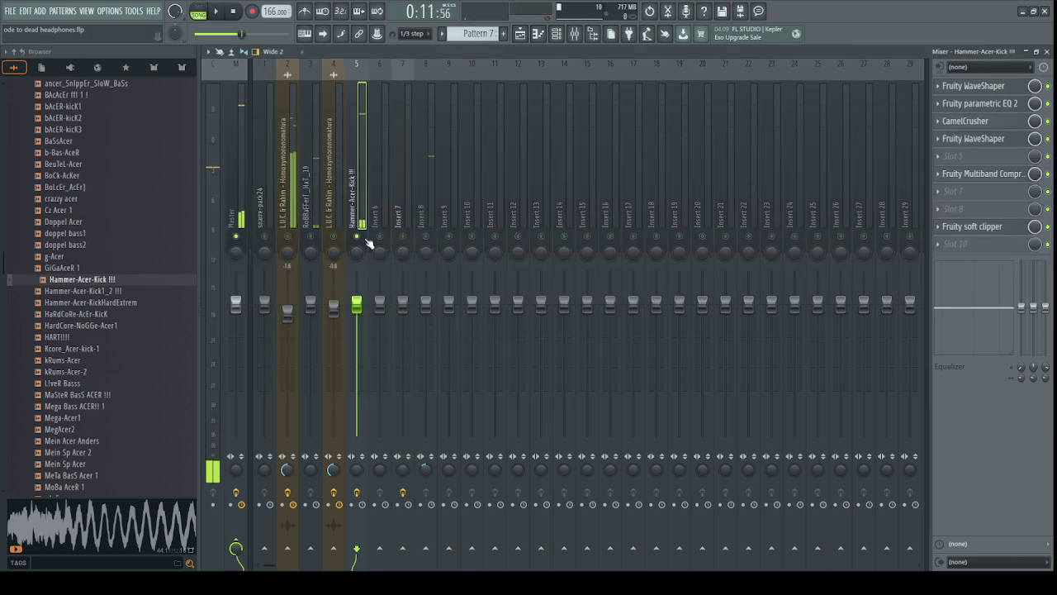
left_click(972, 139)
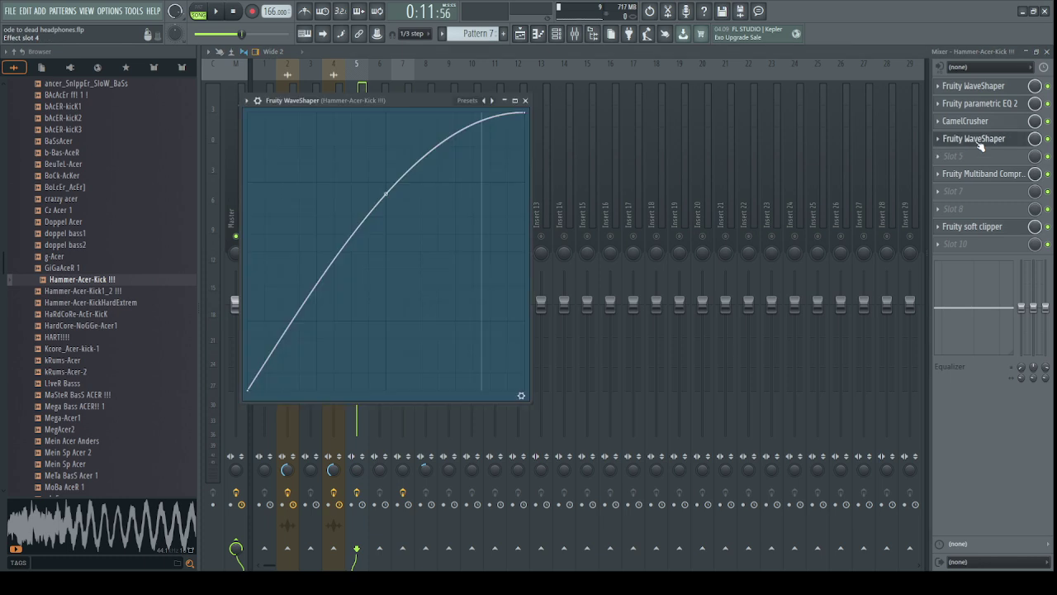
left_click(972, 139)
left_click(968, 121)
left_click(496, 188)
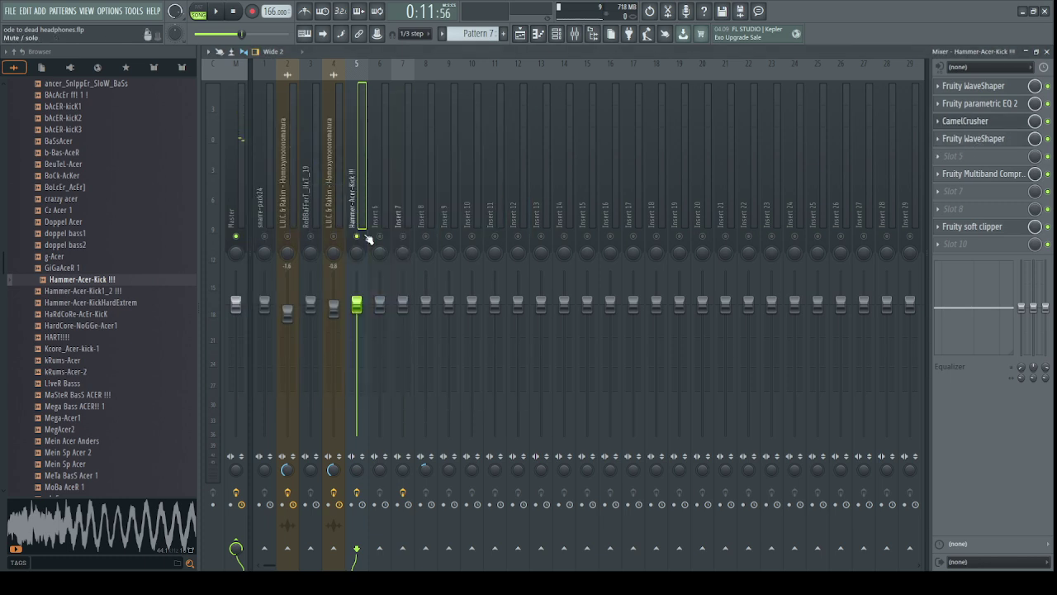
key("space")
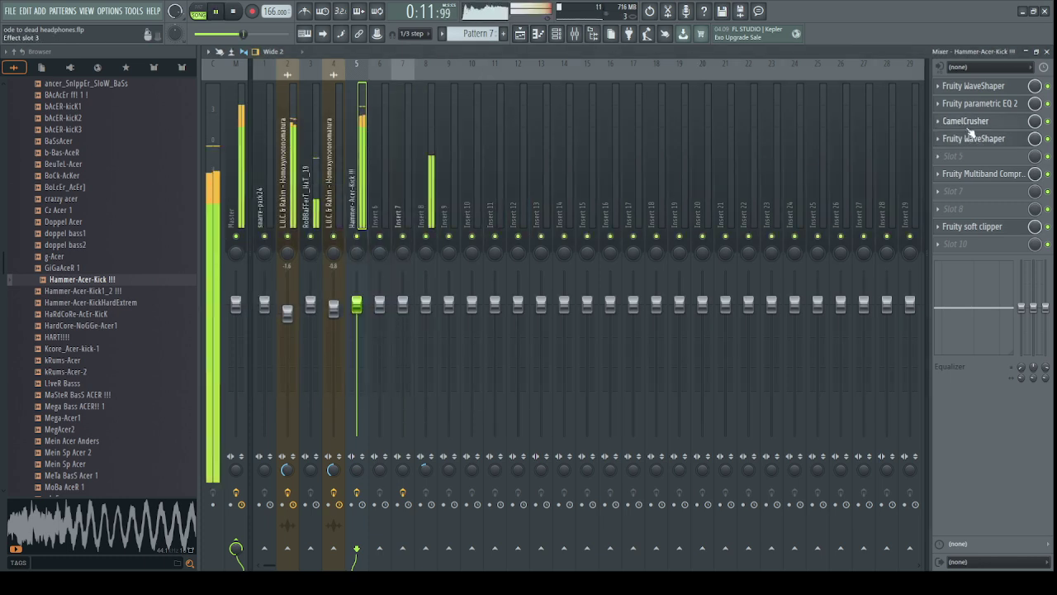
Audition the patches of the kick's CamelCrusher under the full music and choose the Distort patch.
left_click(966, 122)
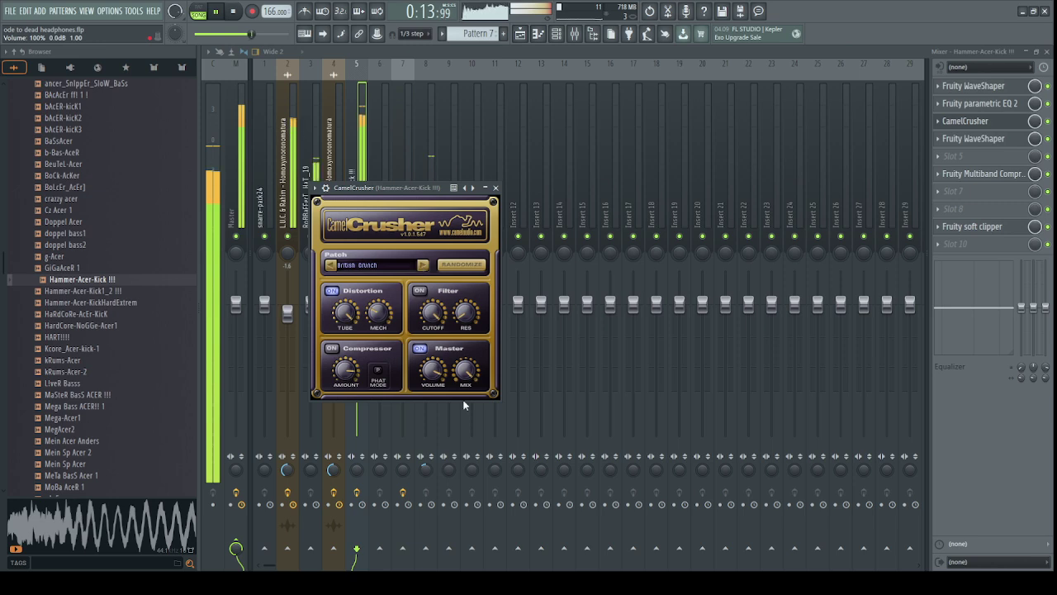
left_click(423, 265)
left_click(424, 267)
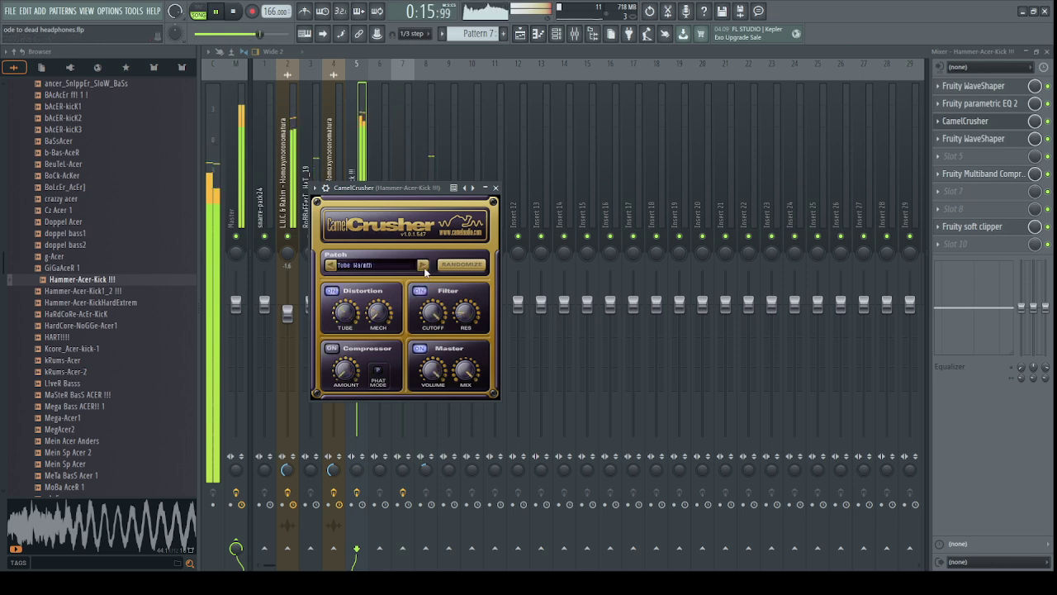
left_click(424, 268)
left_click(424, 268)
left_click(424, 266)
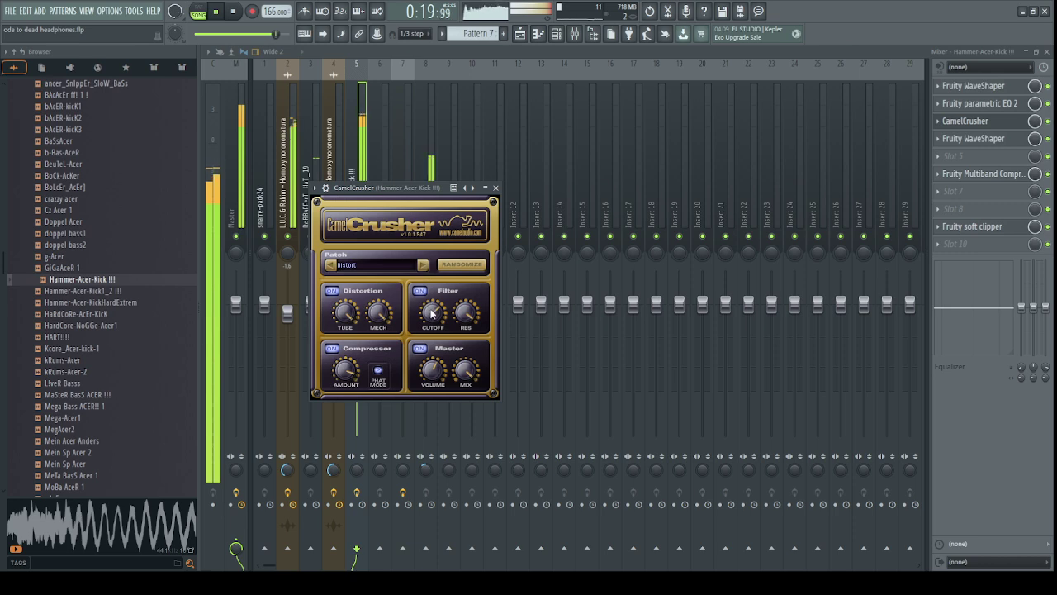
With the kick's mixer track soloed, set CamelCrusher's filter cutoff to about 2022 Hz and raise its master volume, and unsolo the track.
left_click(379, 169)
right_click(357, 236)
left_click(366, 207)
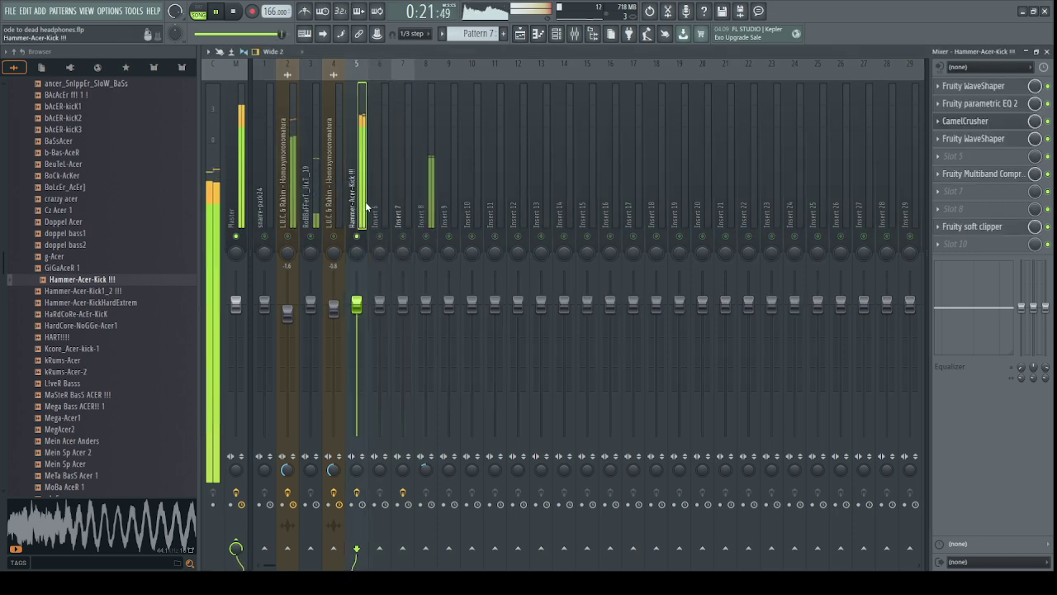
left_click(975, 123)
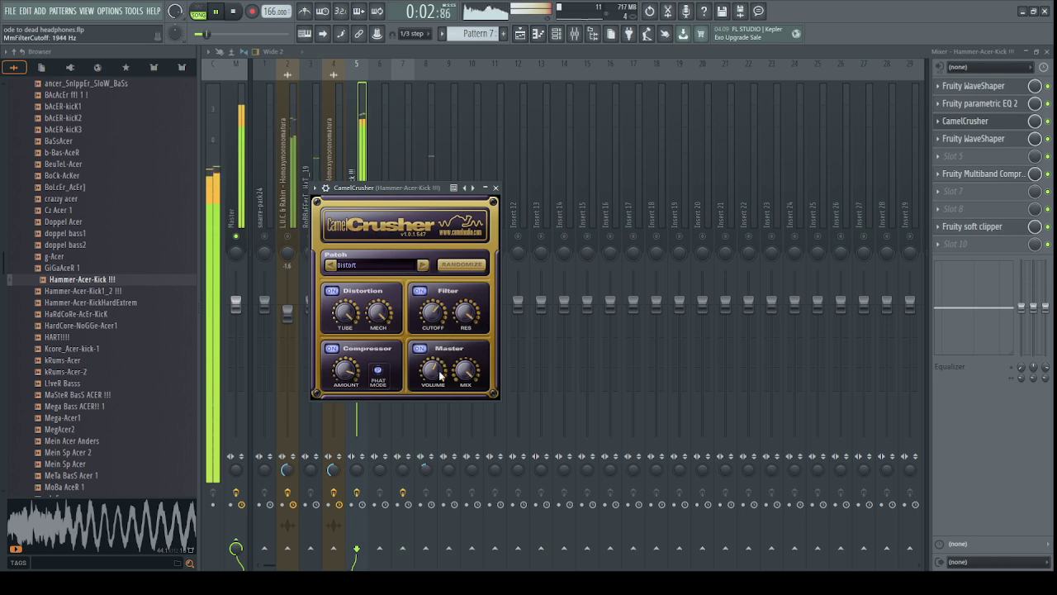
left_click_drag(437, 311, 443, 318)
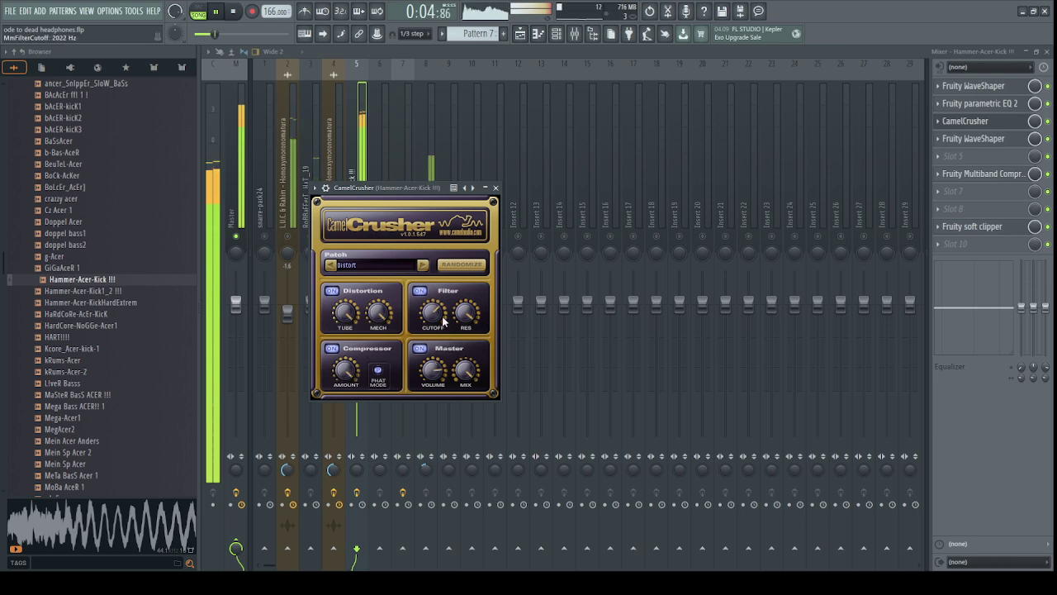
key("Escape")
right_click(358, 236)
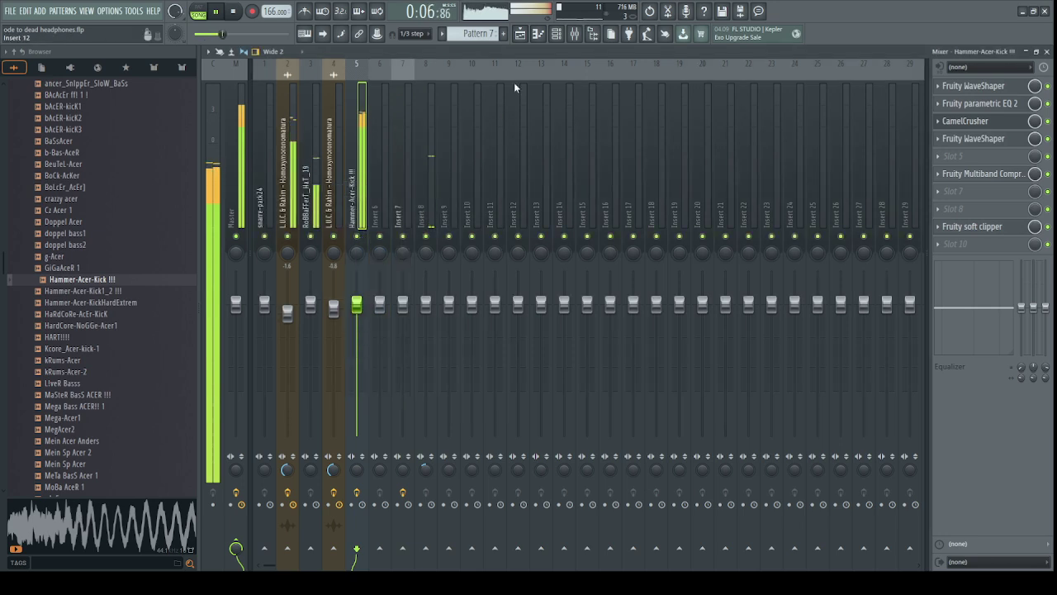
Open the Hammer-Acer-Kick sampler and set its sample start offset to about 12%.
left_click(558, 35)
left_click(334, 247)
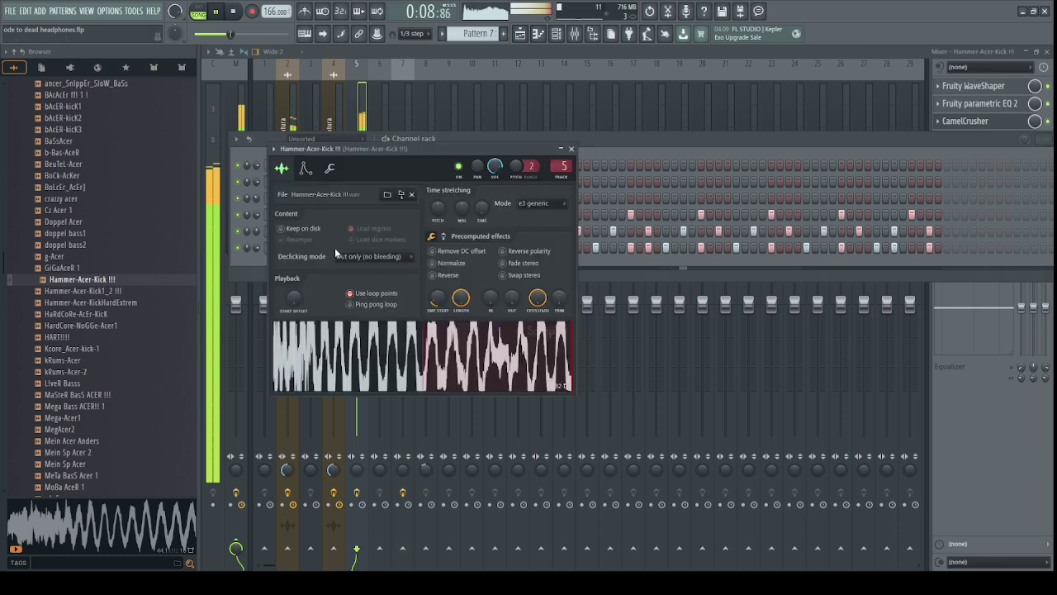
scroll(440, 299, "down", 5)
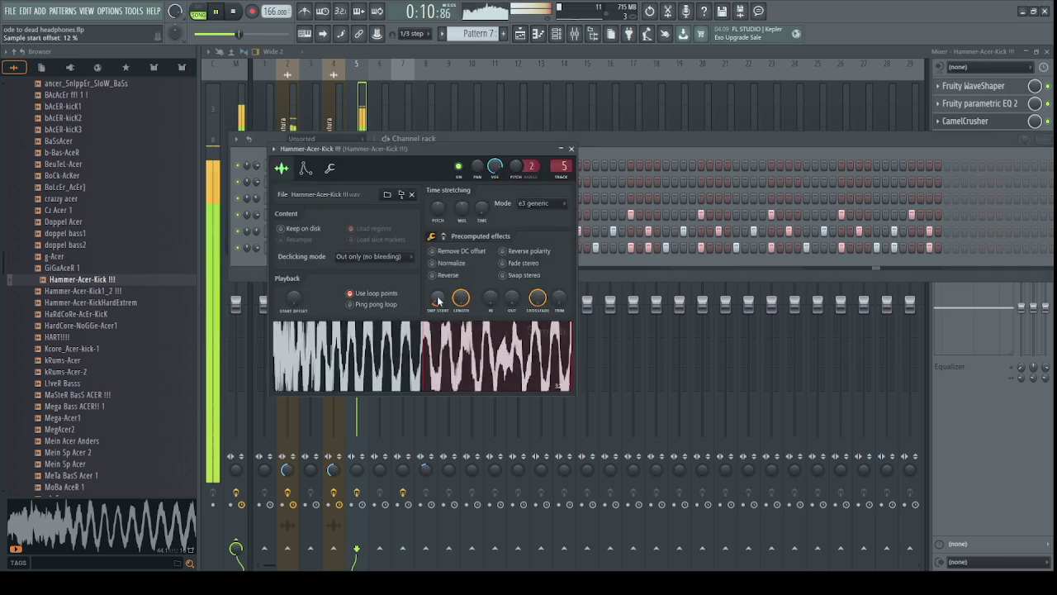
Rebalance the filter cutoff, filter resonance and pogo effect in the kick sampler's precomputed effects.
left_click(446, 237)
left_click_drag(562, 252, 562, 236)
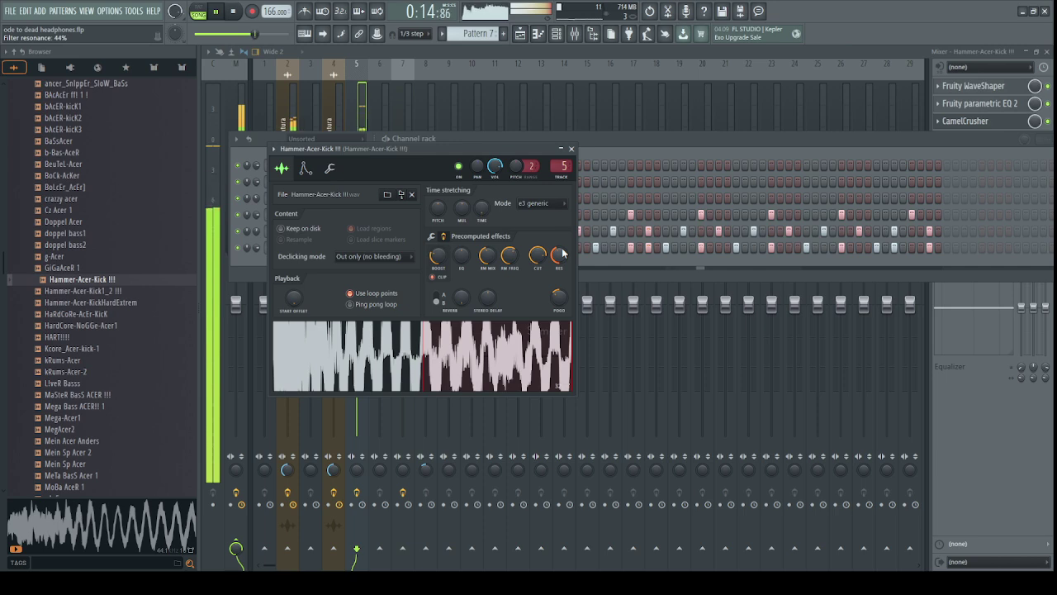
scroll(559, 299, "down", 4)
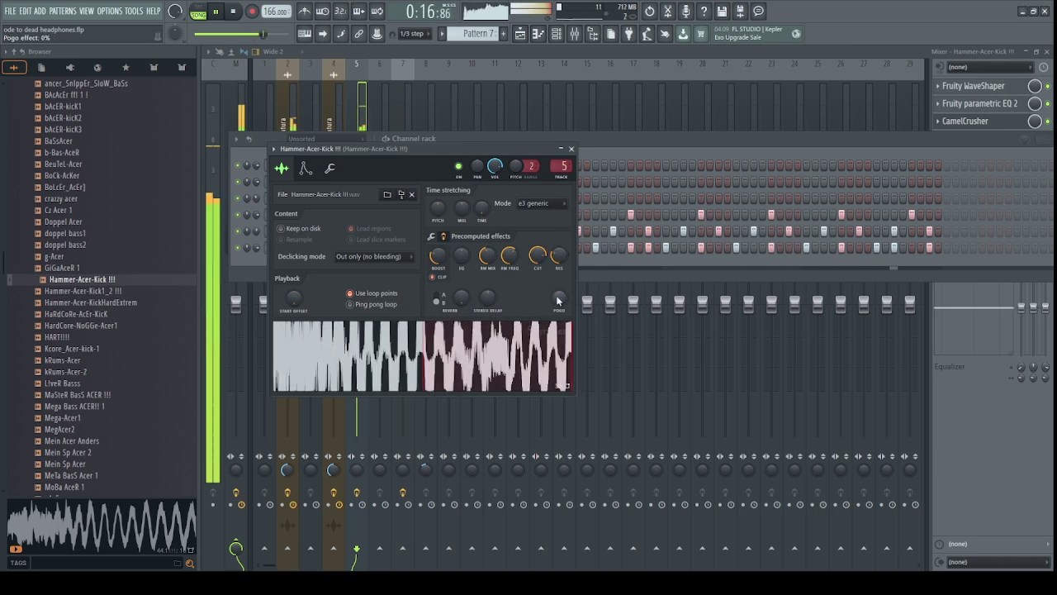
left_click(445, 238)
left_click(445, 239)
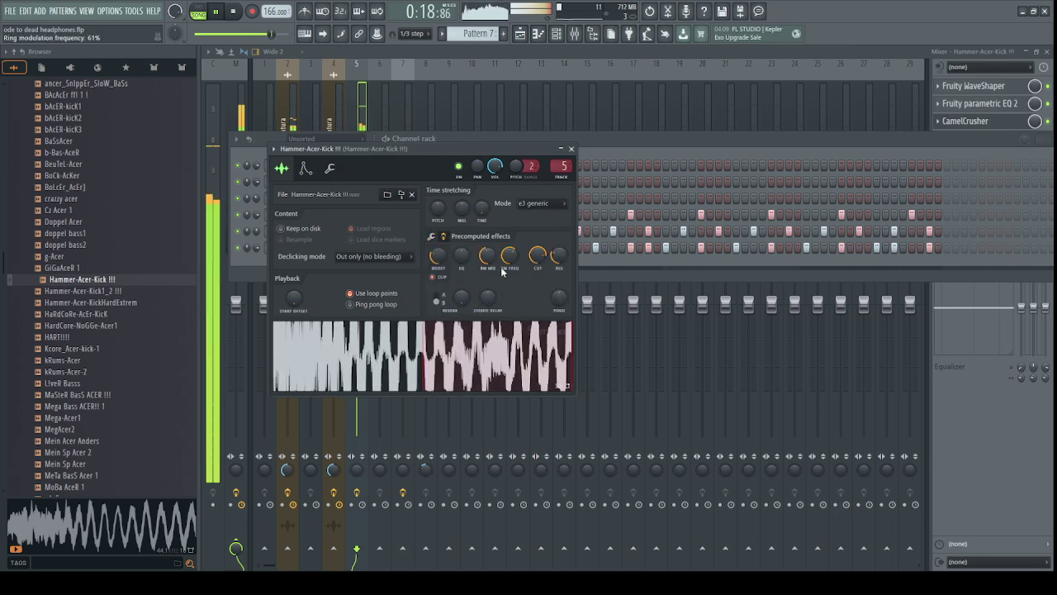
left_click_drag(558, 291, 557, 297)
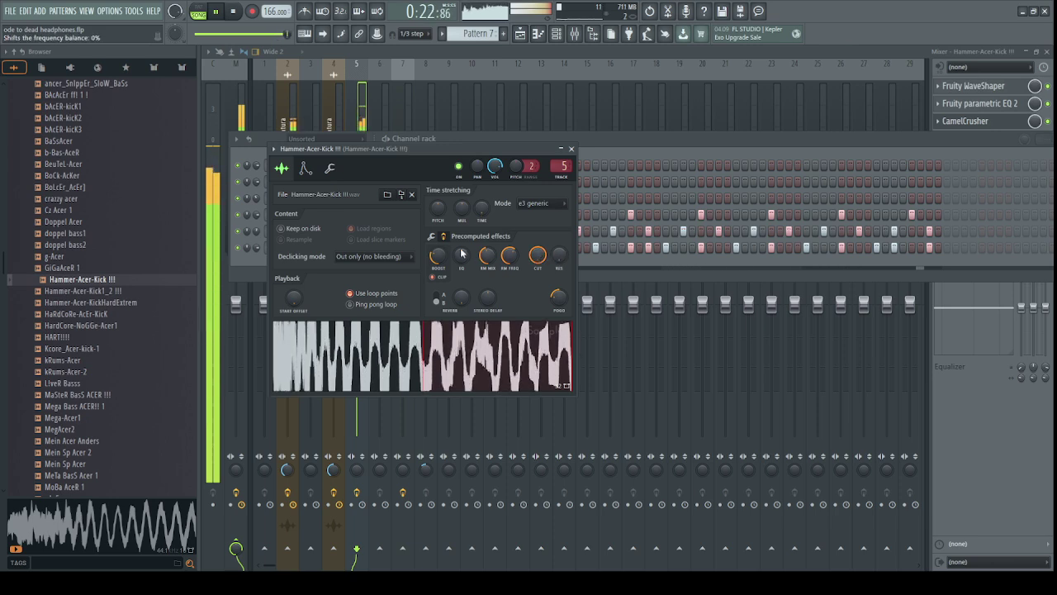
mouse_move(538, 258)
left_mouse_down()
mouse_move(558, 236)
mouse_move(559, 263)
left_mouse_up()
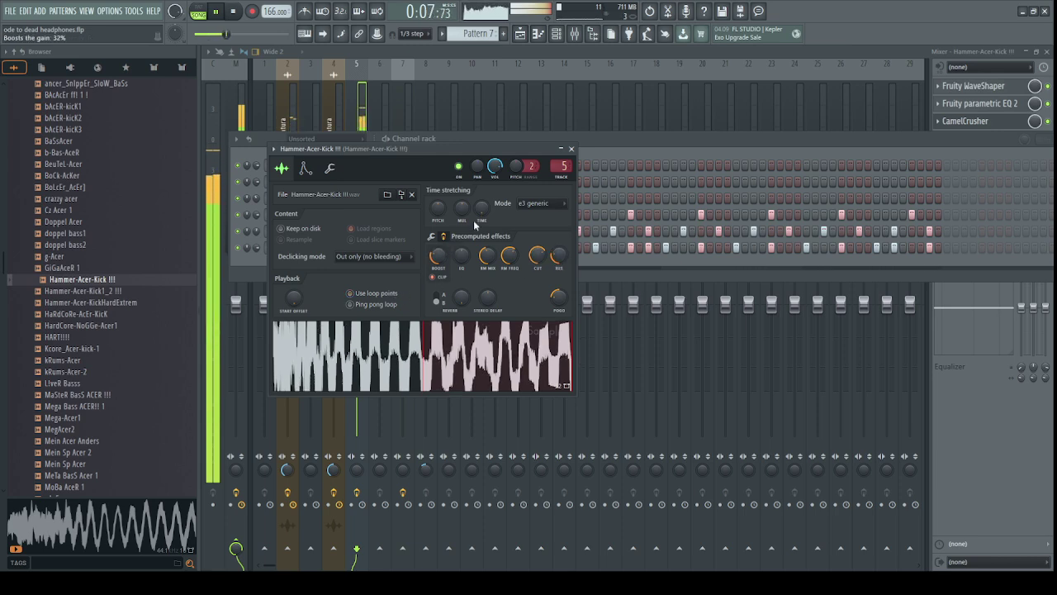
Move the Hammer-Acer-Kick sampler window clear of the channel rack and audition its sample three times.
left_click_drag(443, 151, 645, 180)
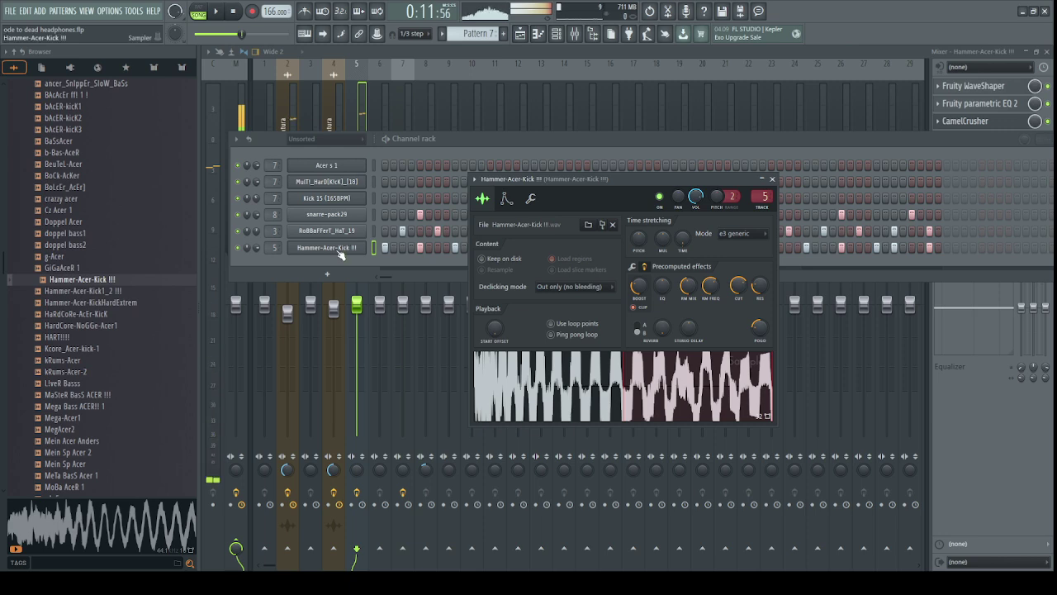
left_click(540, 391)
left_click(539, 391)
left_click(539, 392)
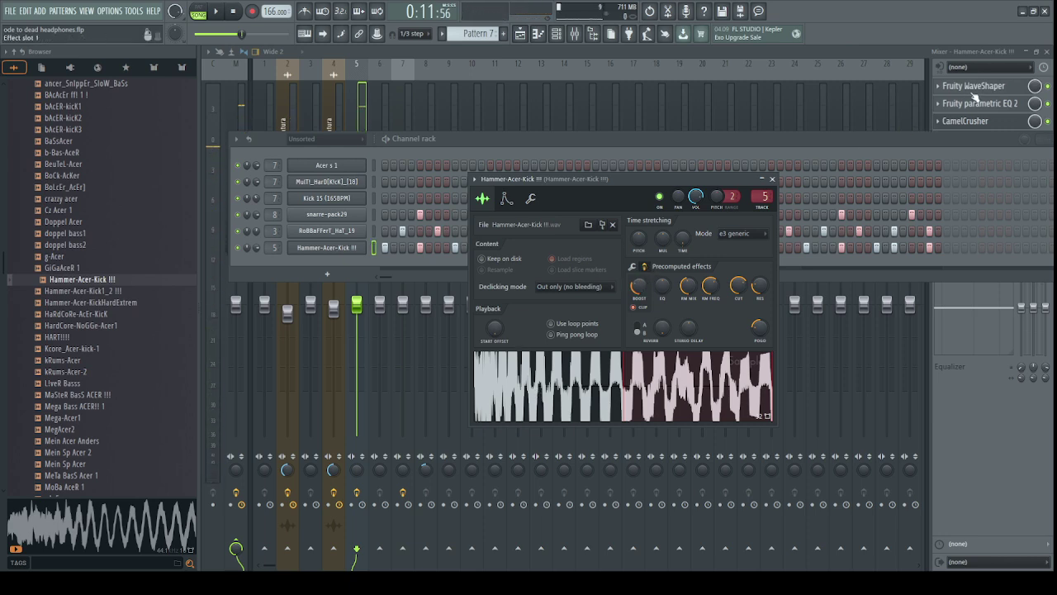
Raise the mix level of the master track's first Parametric EQ 2 to about 98% and play the section briefly.
left_click(244, 111)
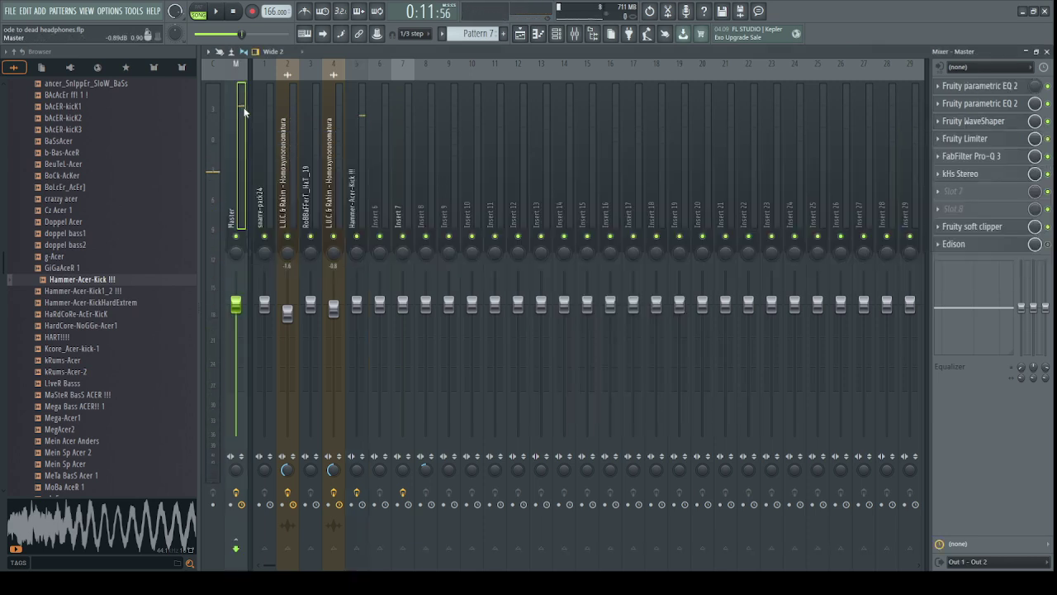
left_click(972, 104)
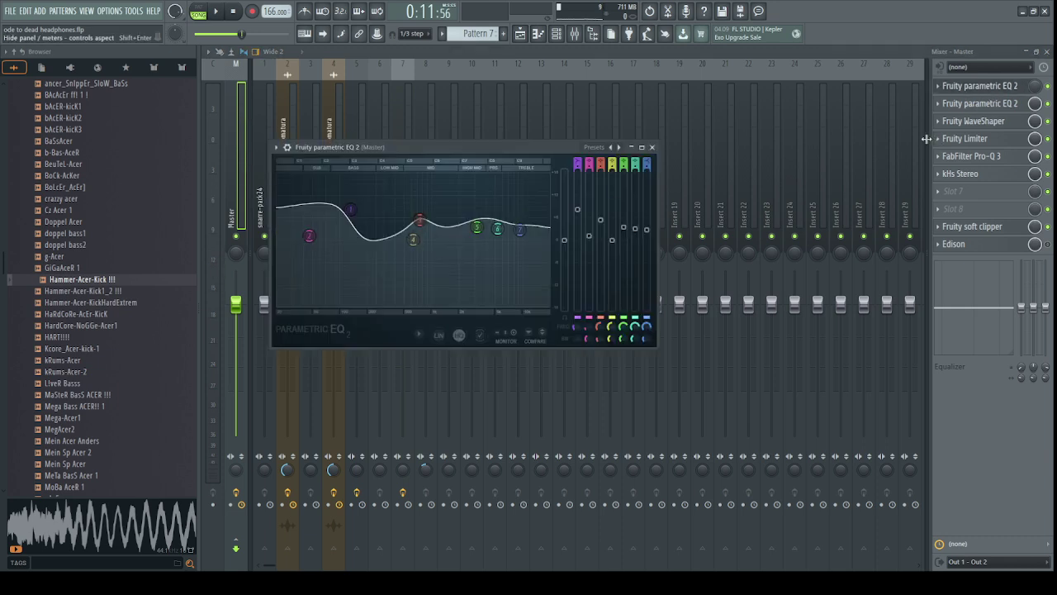
left_click(1025, 88)
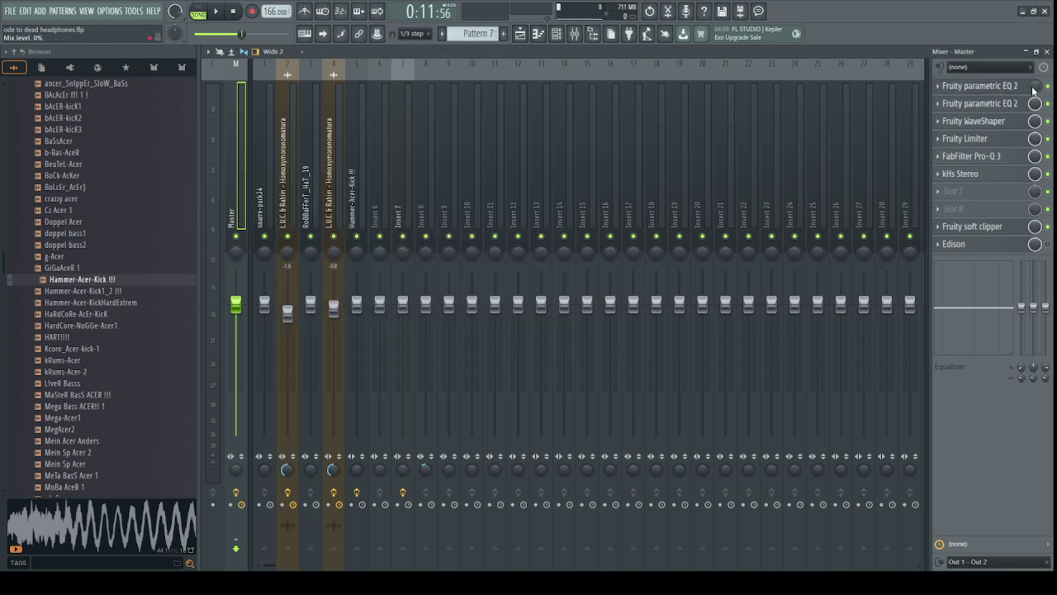
key("space")
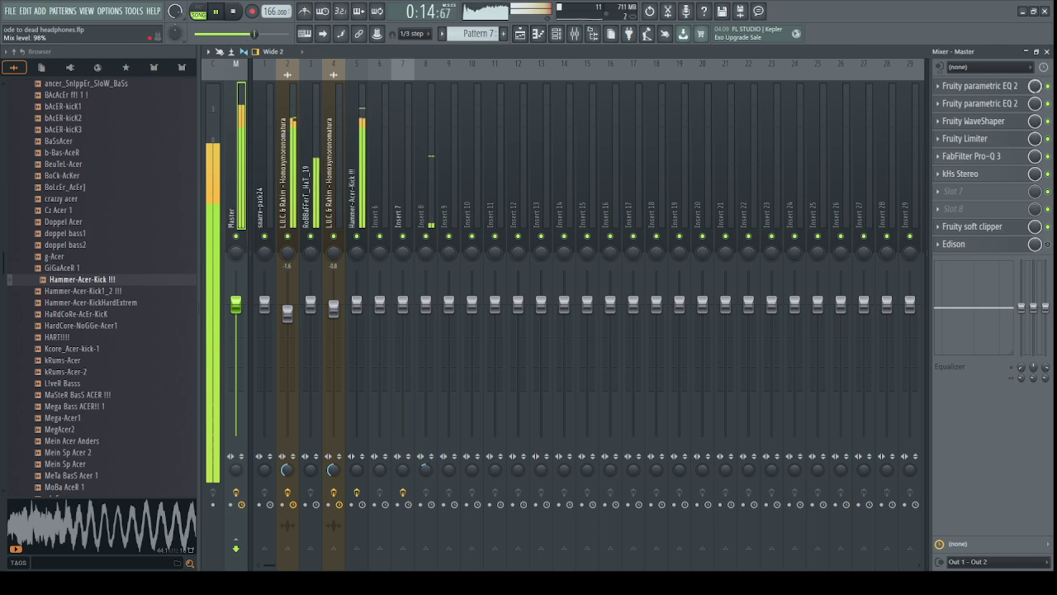
key("space")
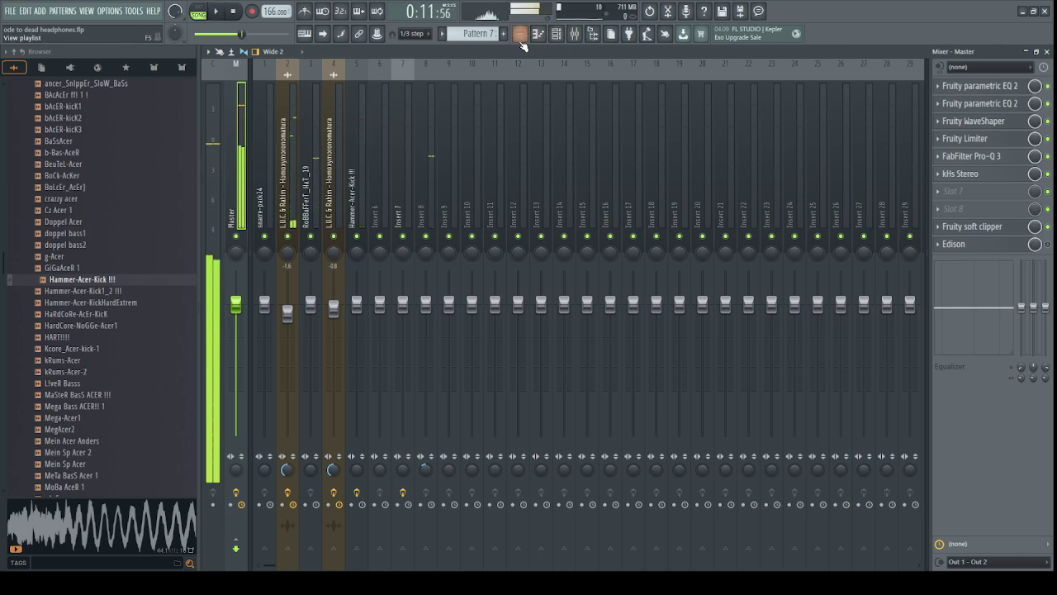
In the Arrangement_2 playlist, copy the four Pattern 7 clips and delete them together with the audio clip on Track 3.
left_click(520, 33)
scroll(559, 66, "down", 1)
left_click_drag(729, 99, 313, 134)
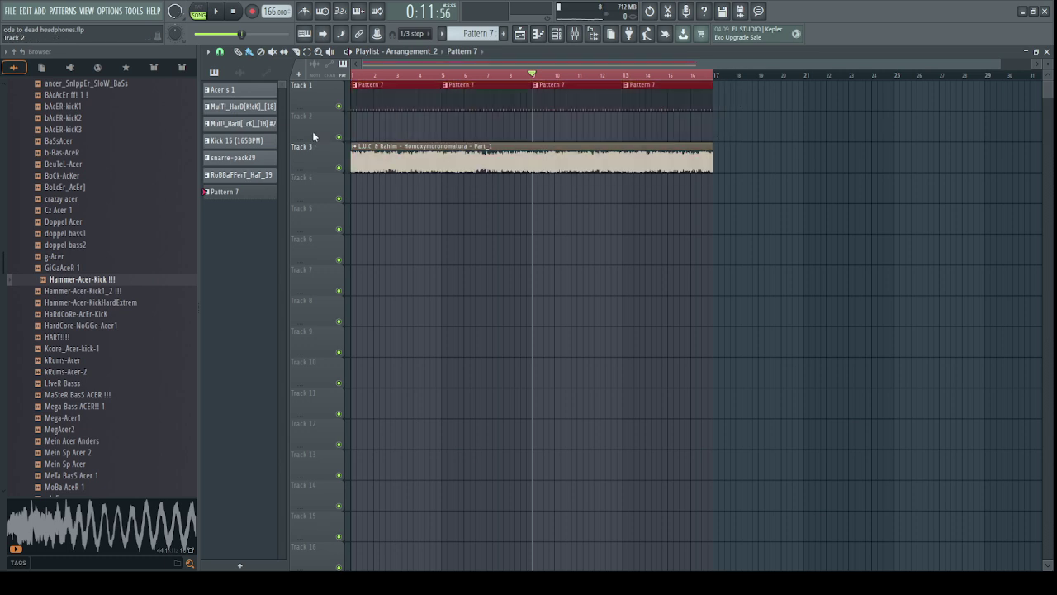
right_click(677, 105)
right_click(578, 104)
right_click(488, 104)
right_click(382, 103)
right_click(388, 158)
left_click(521, 34)
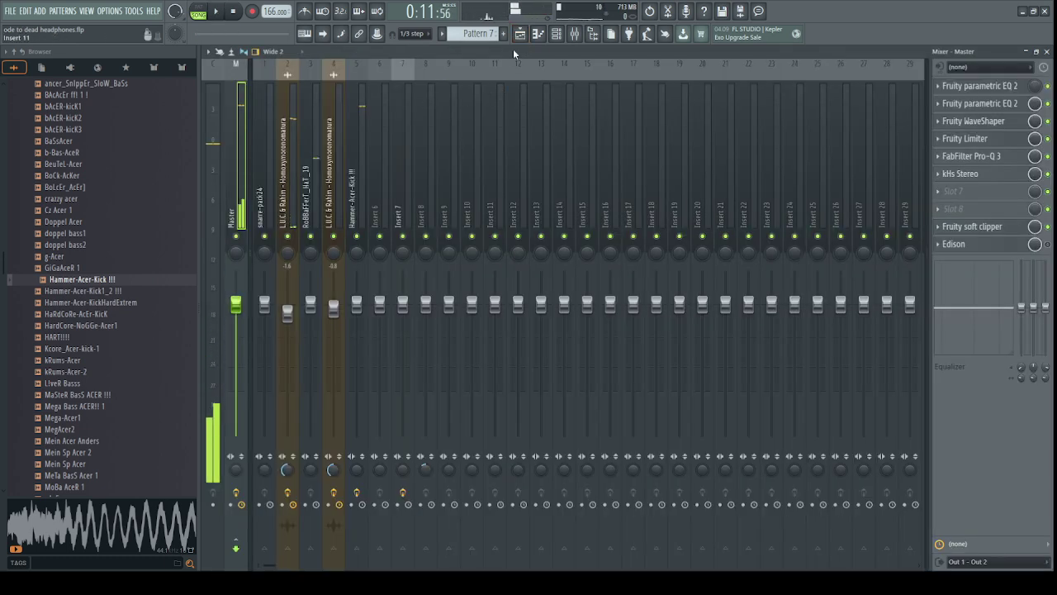
Switch the playlist to the main arrangement and select the first Param. EQ 2 mix level automation clip on Track 15.
left_click(519, 38)
left_click(415, 82)
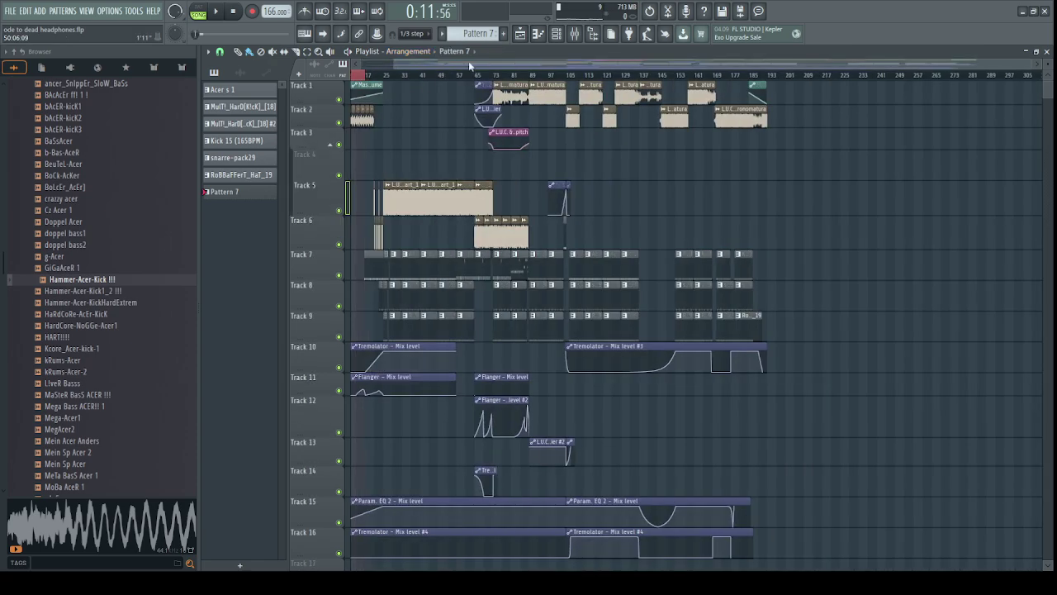
scroll(393, 77, "up", 1)
left_click_drag(347, 357, 444, 538)
left_click(406, 496)
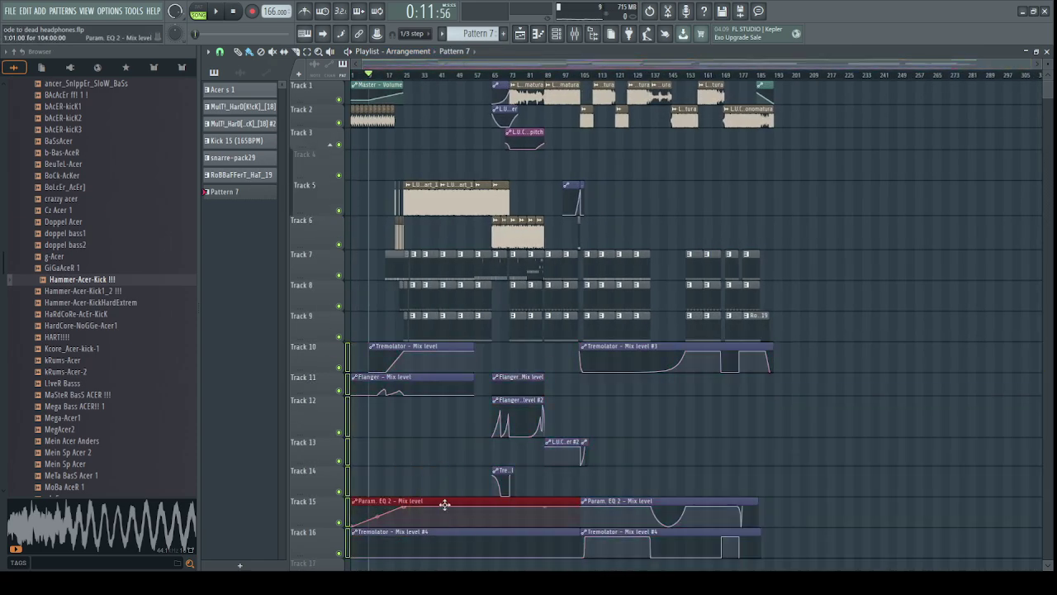
Delete the two Acer s 1 clips that run from bar 121 to bar 137 on Track 7.
scroll(482, 65, "up", 5)
left_click_drag(482, 65, 719, 64)
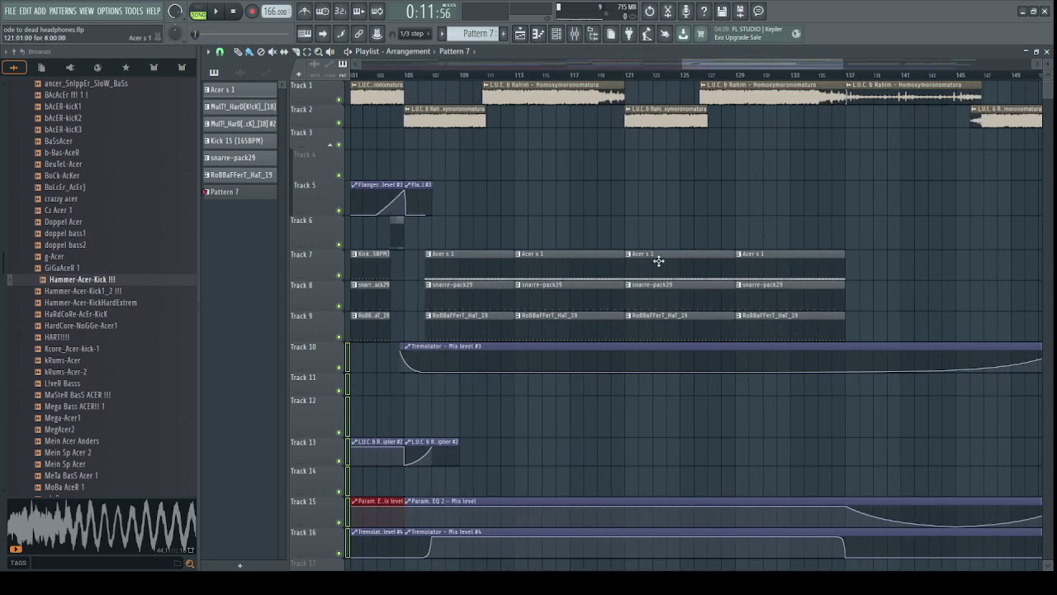
right_click(659, 261)
right_click(793, 263)
Paste the four copied Pattern 7 clips and place them on Track 7 starting at bar 121.
left_click_drag(768, 64, 790, 65)
scroll(790, 65, "up", 2)
key("ctrl+v")
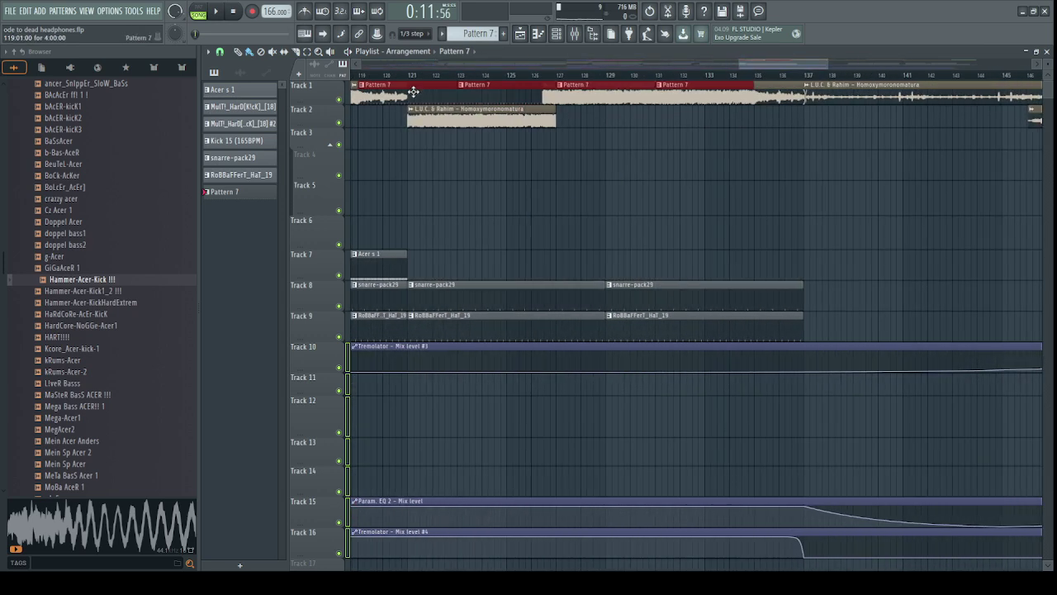
left_click_drag(413, 90, 469, 282)
key("ctrl+d")
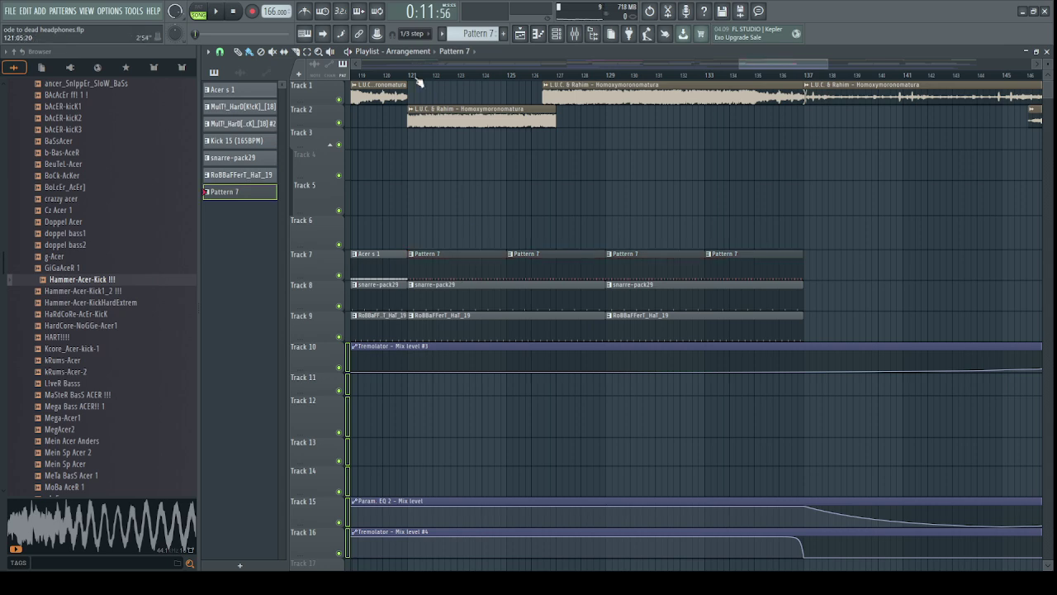
Select bars 121 to 137 as the playback range, start playback and bring up the mixer.
left_click_drag(412, 76, 805, 77)
key("space")
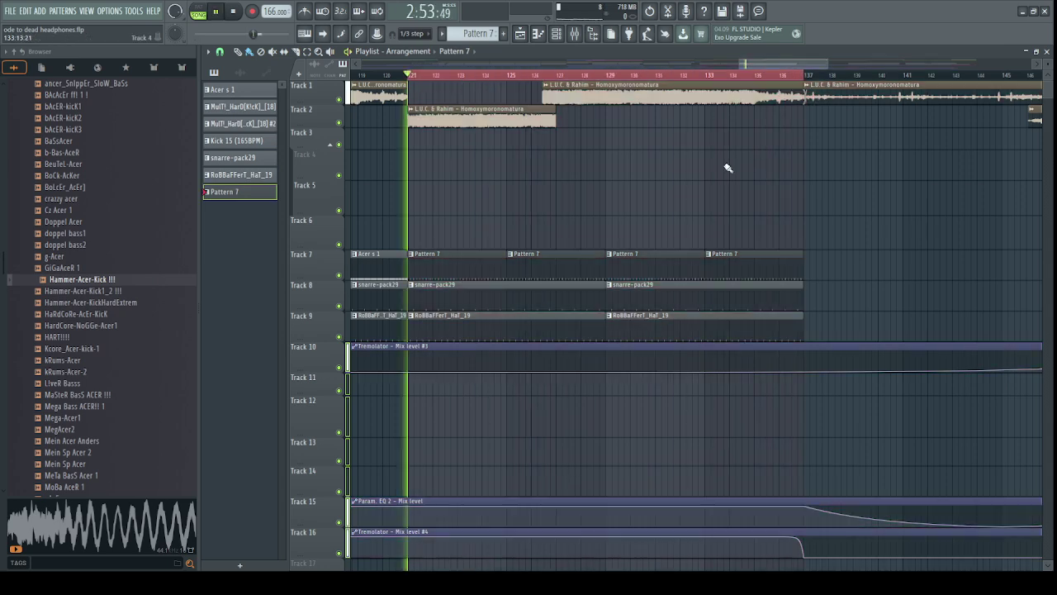
key("F9")
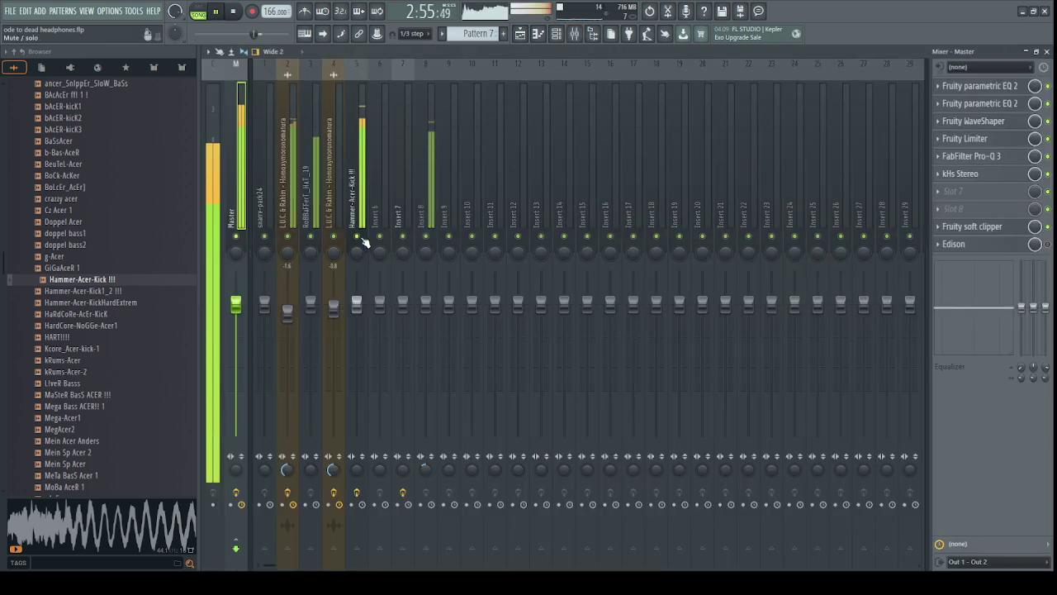
With the kick's mixer track soloed, check its first WaveShaper, bypass its Parametric EQ 2 and unsolo the track.
left_click(975, 86)
left_click(974, 86)
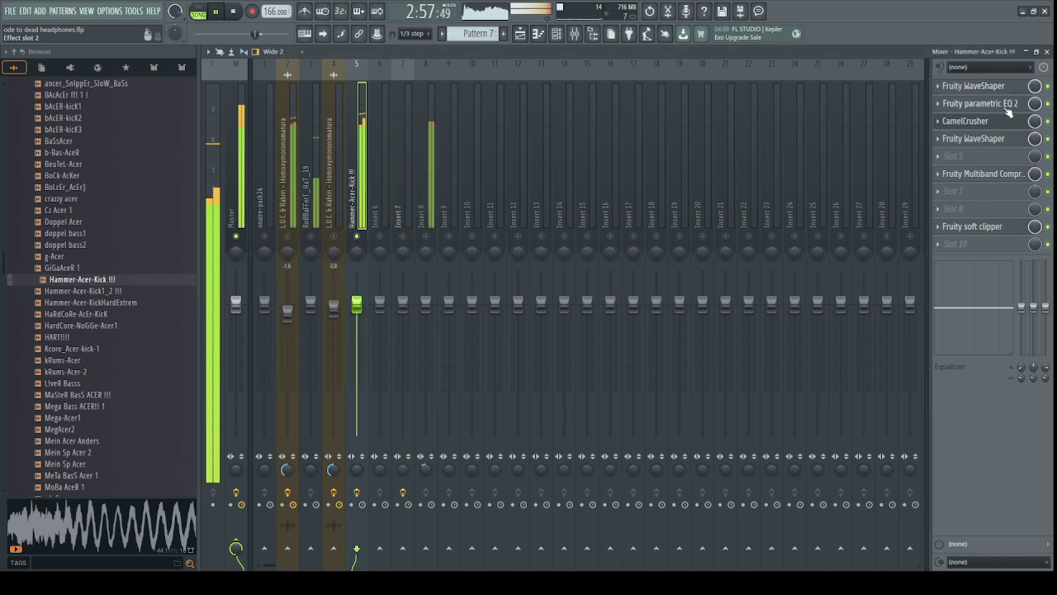
left_click(1008, 104)
left_click(1008, 105)
right_click(357, 236)
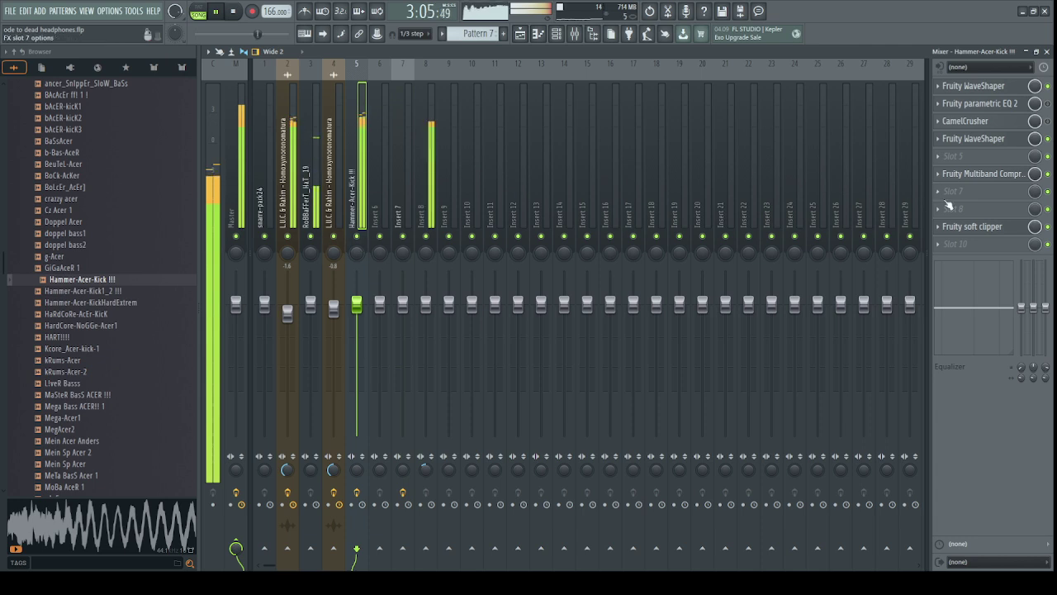
Set the high band gain of the kick's Multiband Compressor to about 3.5 dB and check its CamelCrusher and second WaveShaper.
left_click(983, 173)
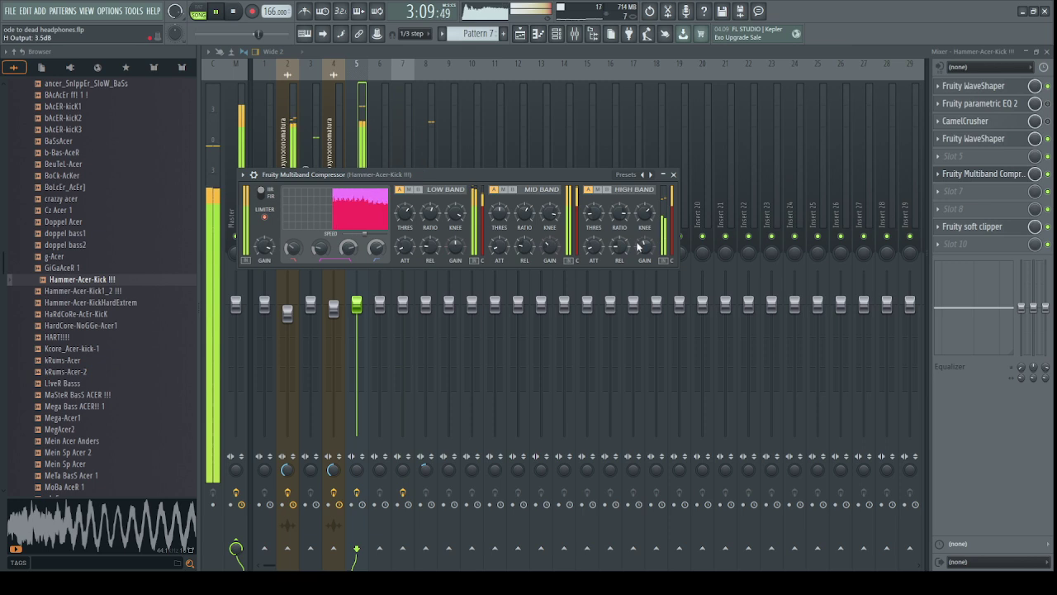
left_click(674, 175)
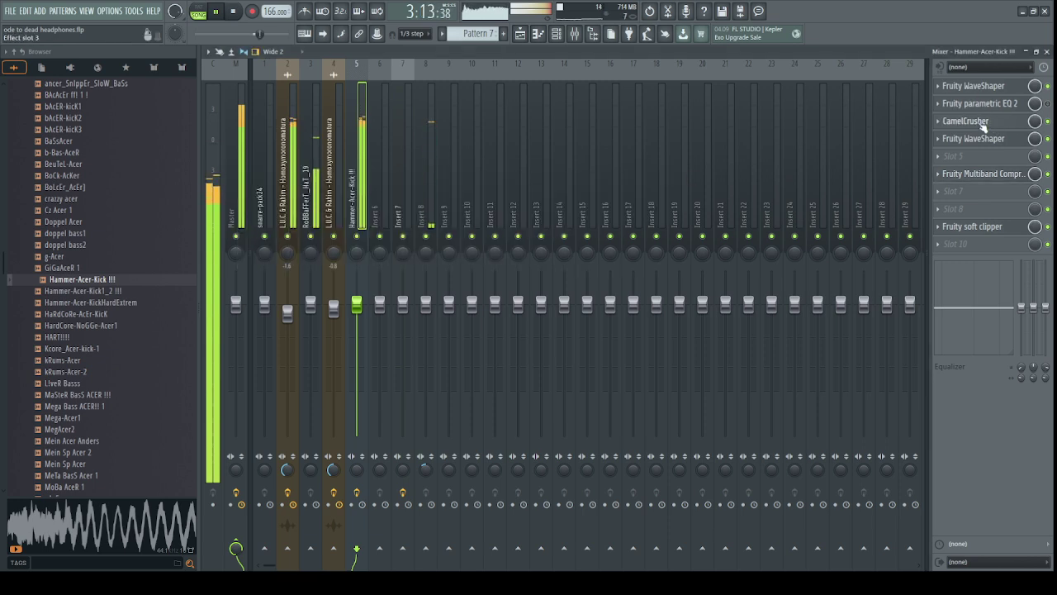
left_click(982, 122)
left_click(977, 140)
left_click(989, 142)
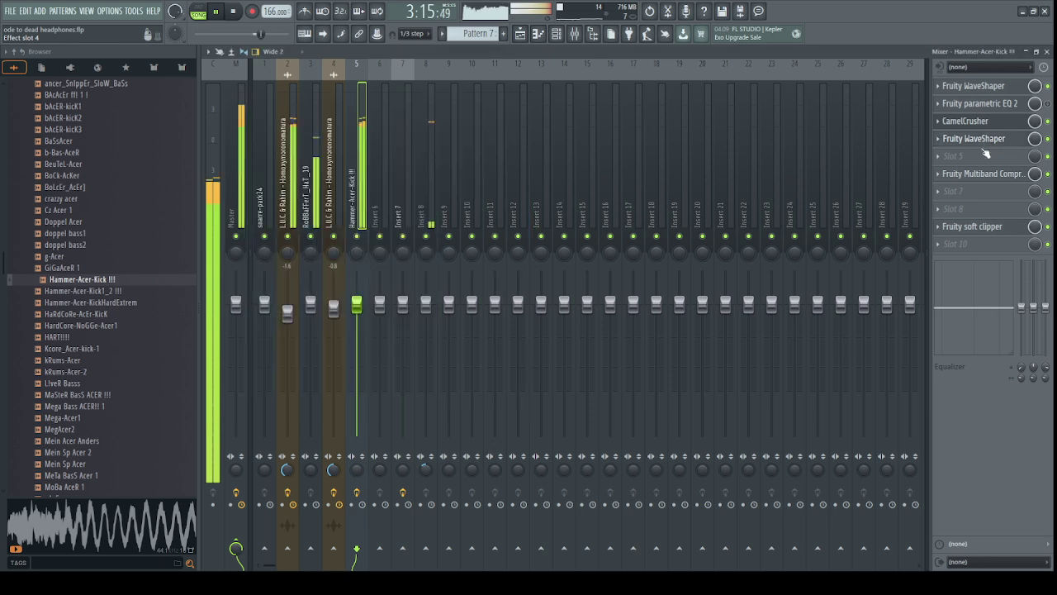
Set the low band gain of the kick's Multiband Compressor to about 2.1 dB.
left_click(983, 174)
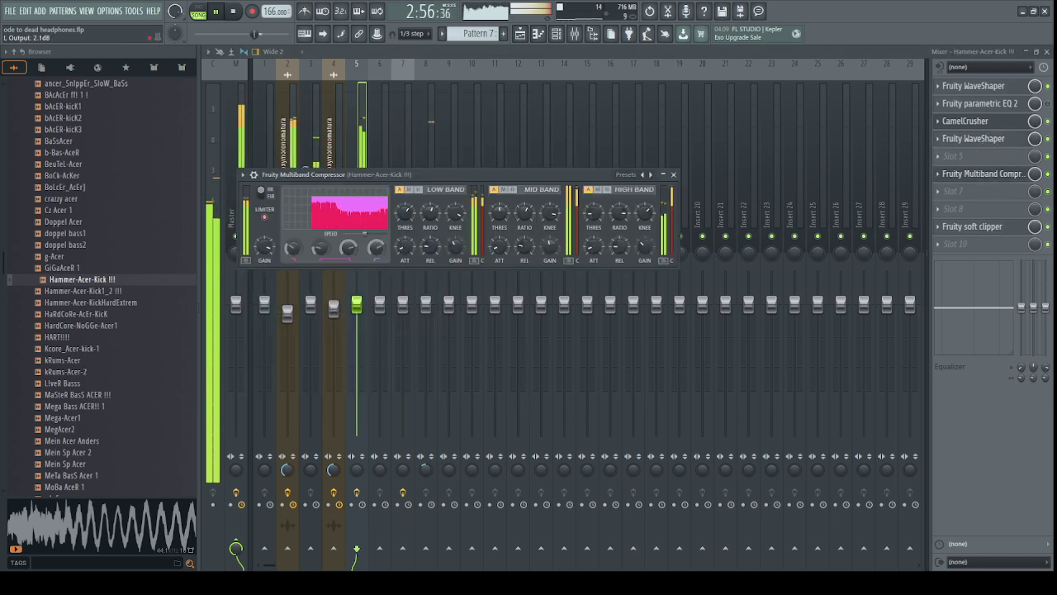
left_click(361, 159)
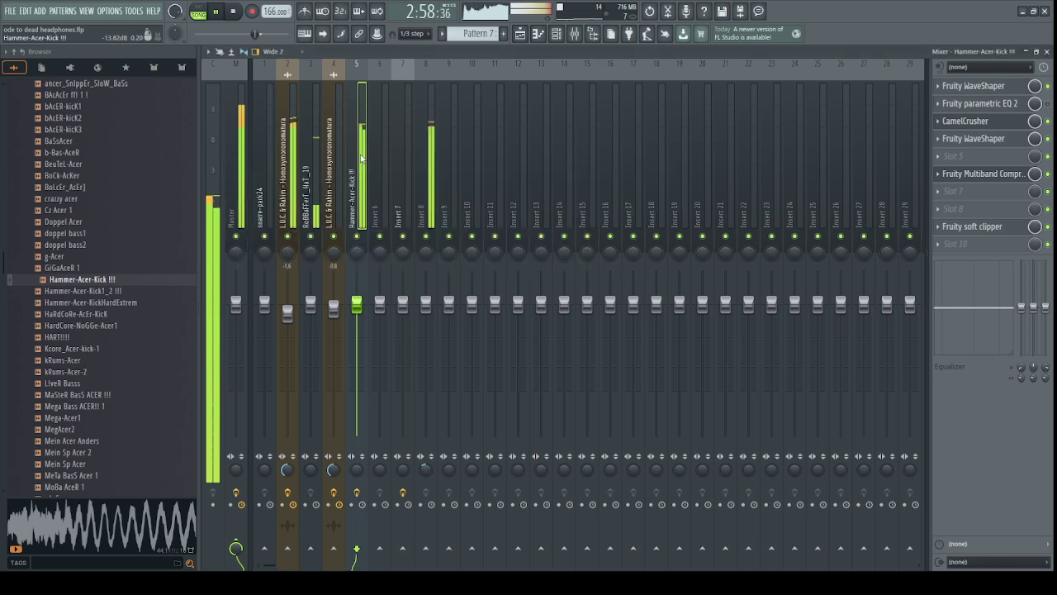
Replay the arrangement from bar 121 and bring up the mixer to check the track levels.
key("F5")
key("space")
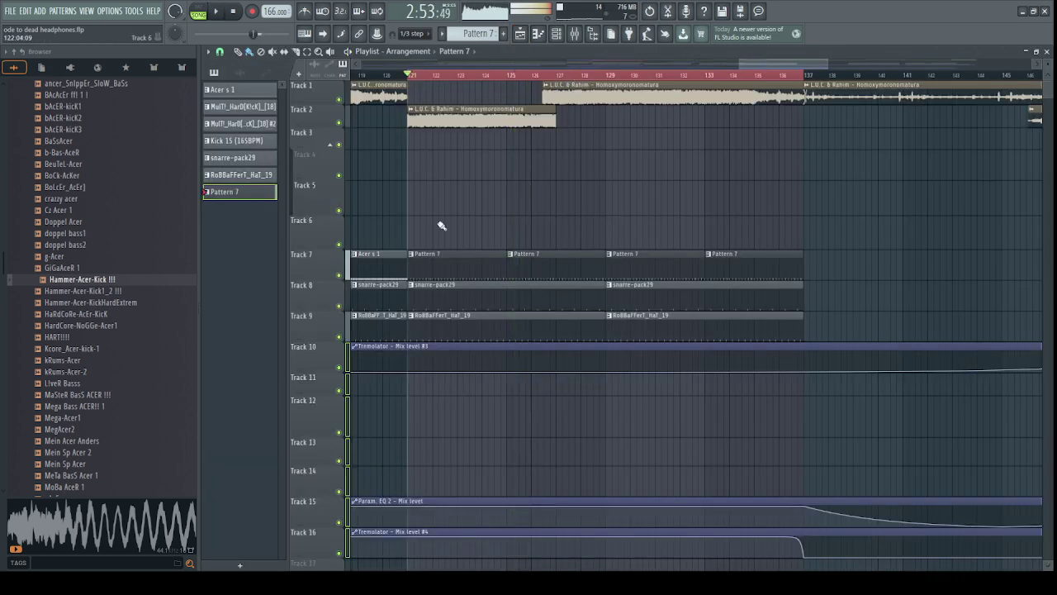
right_click(339, 276)
key("space")
left_click(574, 33)
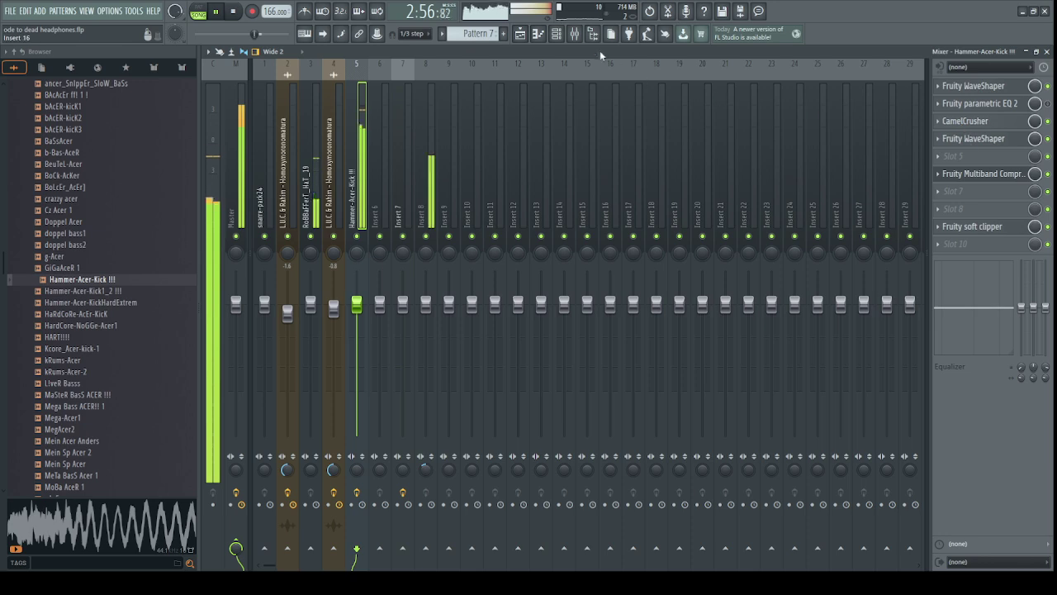
Lower the RES amount in the precomputed effects of the Hammer-Acer-Kick !!! sampler.
key("F7")
key("F6")
left_click(342, 249)
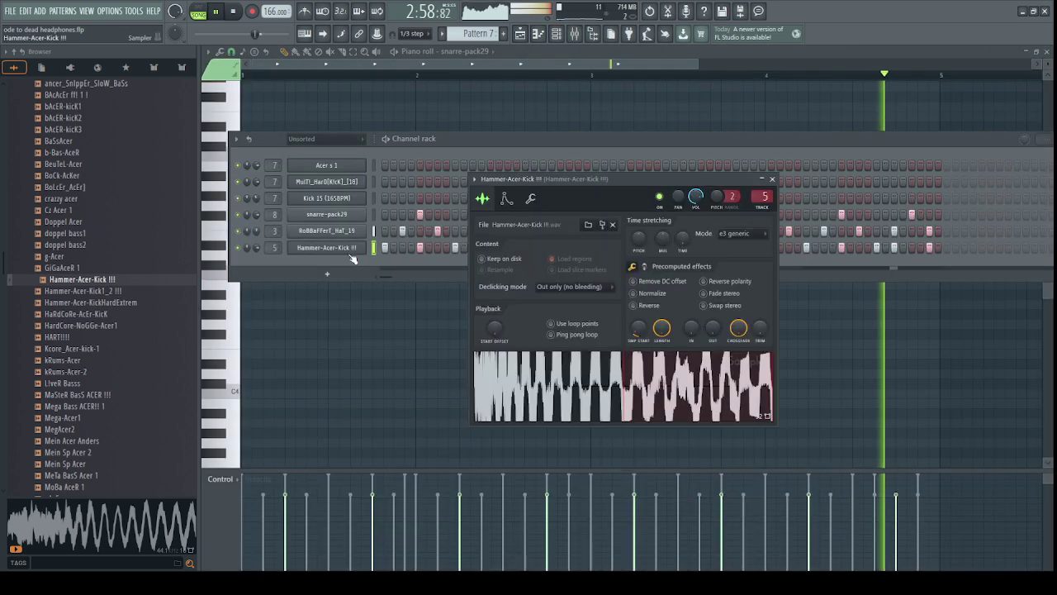
left_click(645, 267)
left_click_drag(757, 289, 761, 323)
Check the playlist during playback and review the effect chains of the Master and Hammer-Acer-Kick !!! mixer tracks.
key("F7")
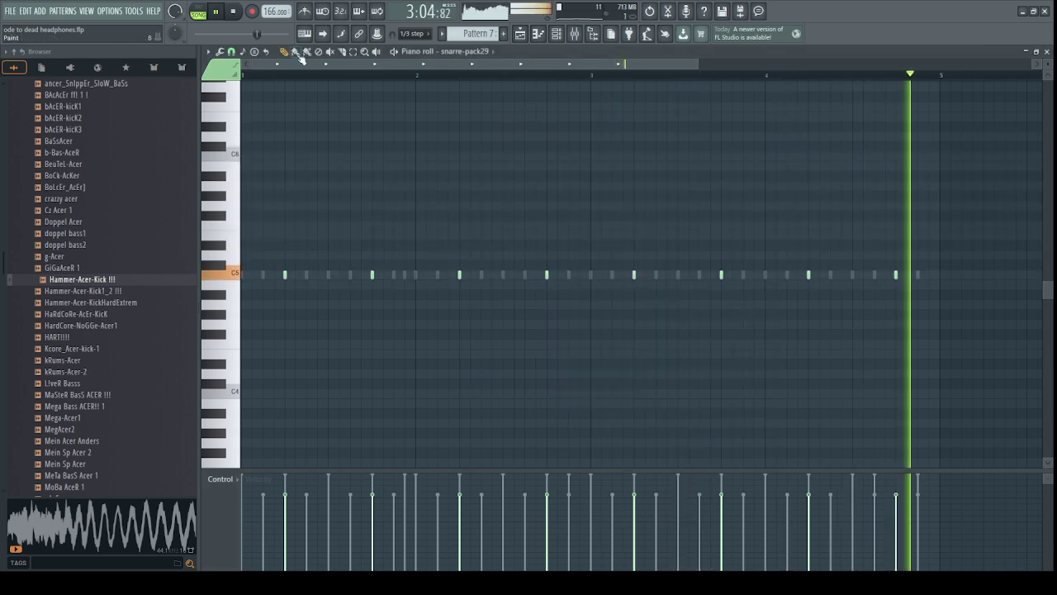
left_click(520, 34)
right_click(339, 276)
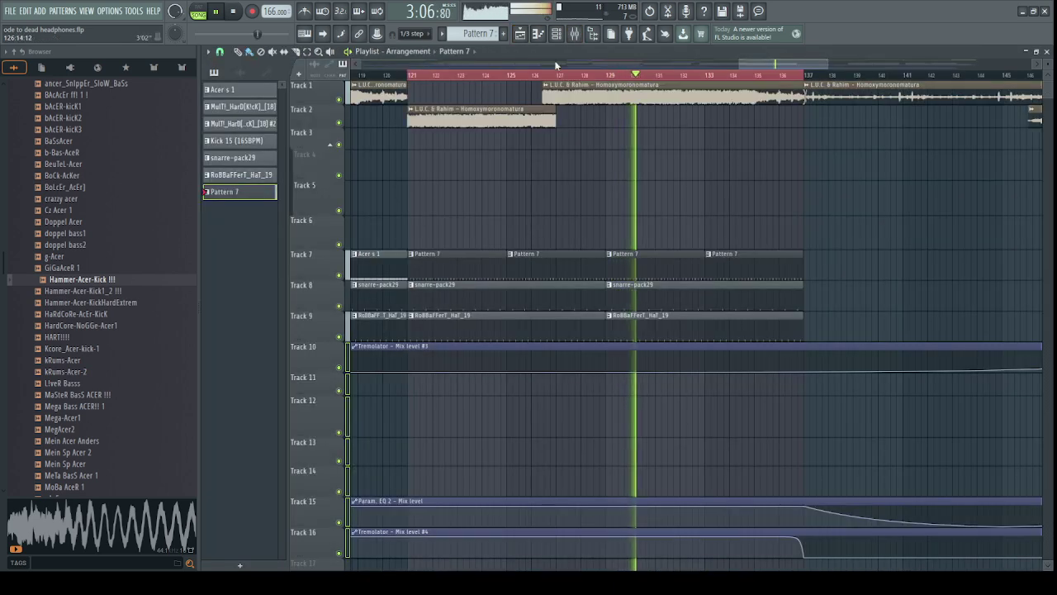
key("F9")
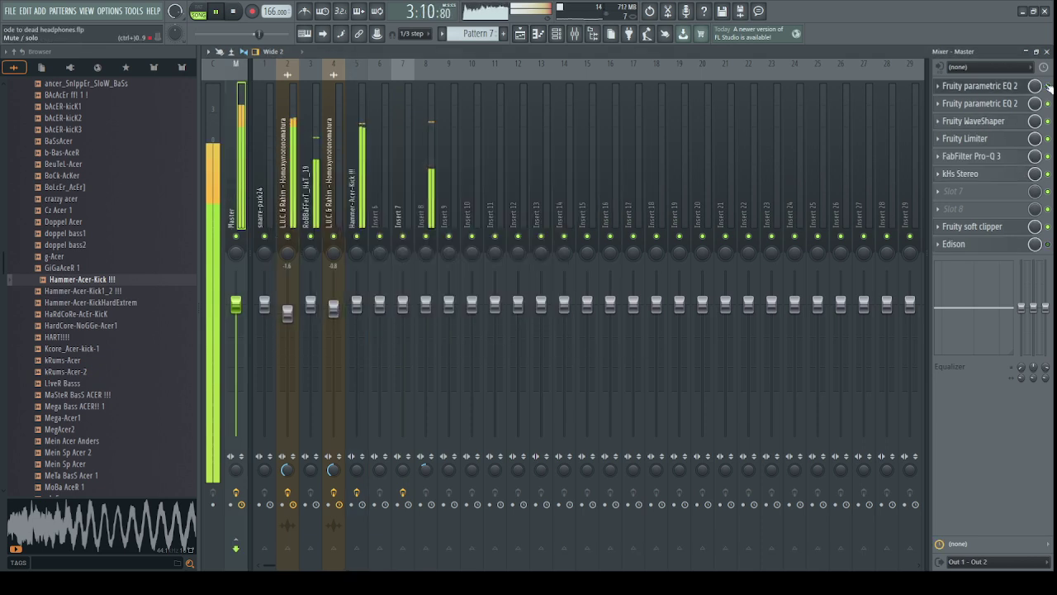
left_click(350, 195)
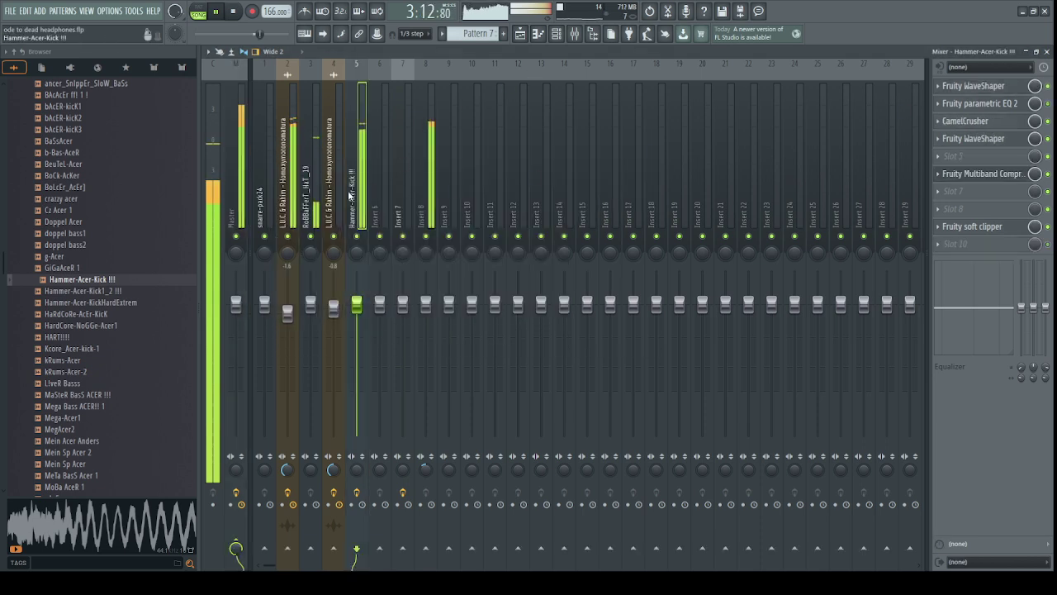
Try different EQ balances in the precomputed effects of the Hammer-Acer-Kick !!! sampler and turn off its Clip option.
key("F6")
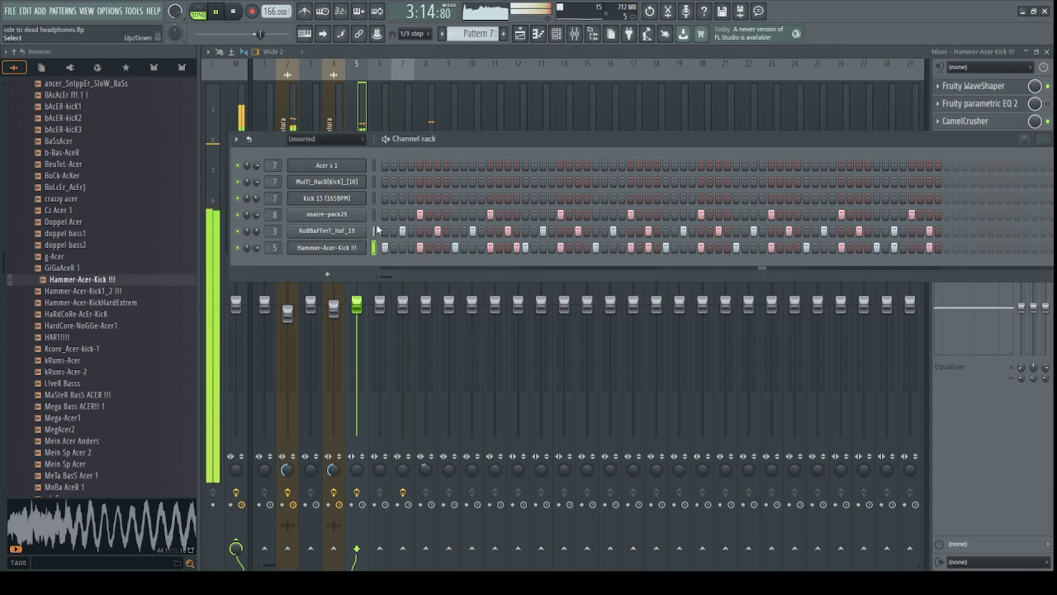
left_click(338, 250)
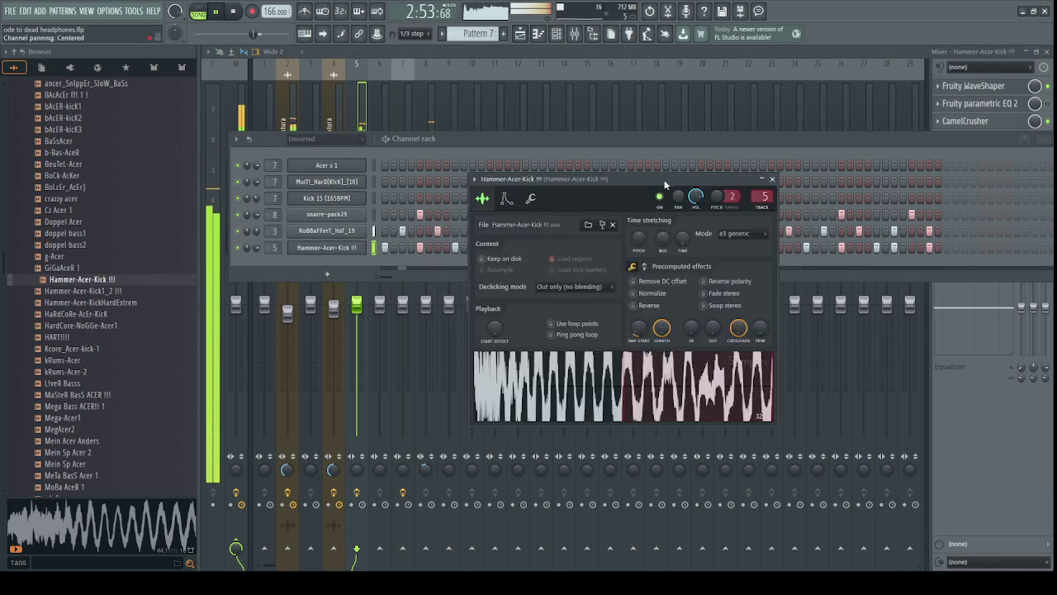
left_click_drag(665, 181, 607, 177)
left_click(586, 262)
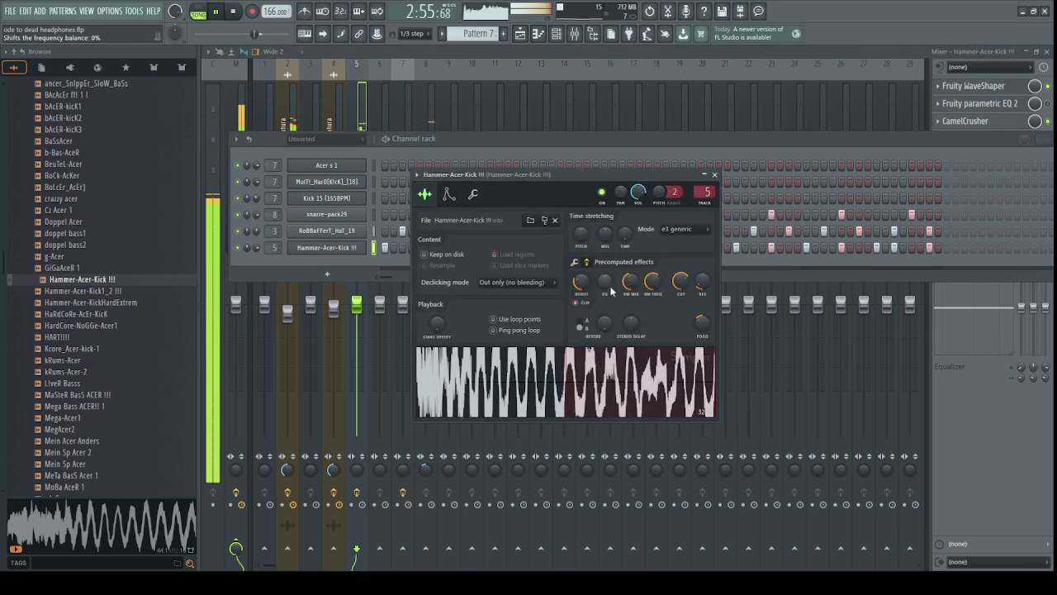
left_click_drag(611, 291, 611, 331)
left_click_drag(604, 288, 604, 205)
left_click_drag(604, 289, 603, 330)
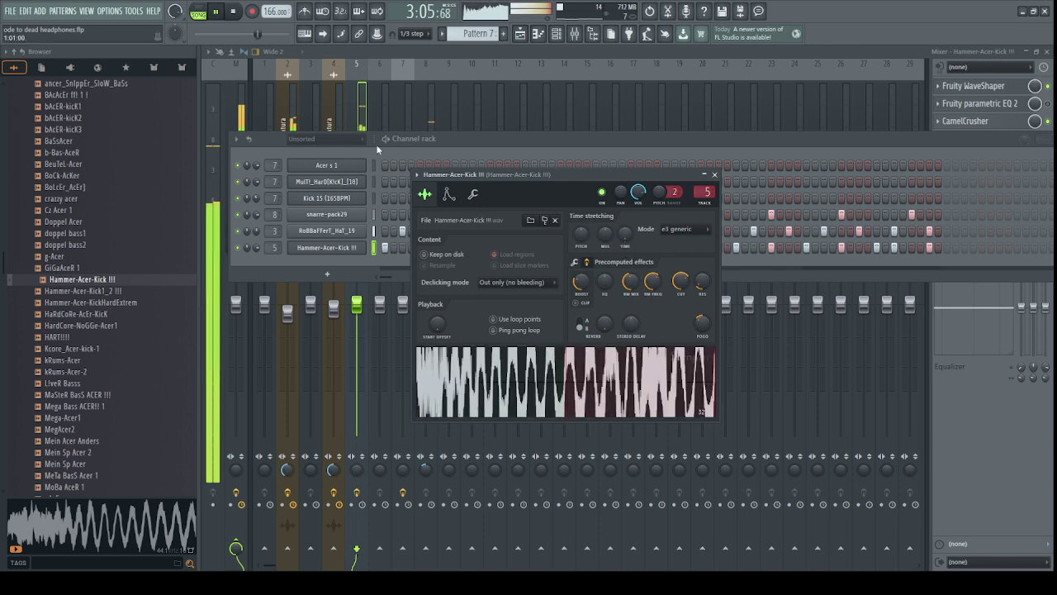
Audition the Hammer-Acer-Kick !!! mixer track in solo, and restore all tracks.
left_click(364, 121)
right_click(357, 237)
right_click(356, 237)
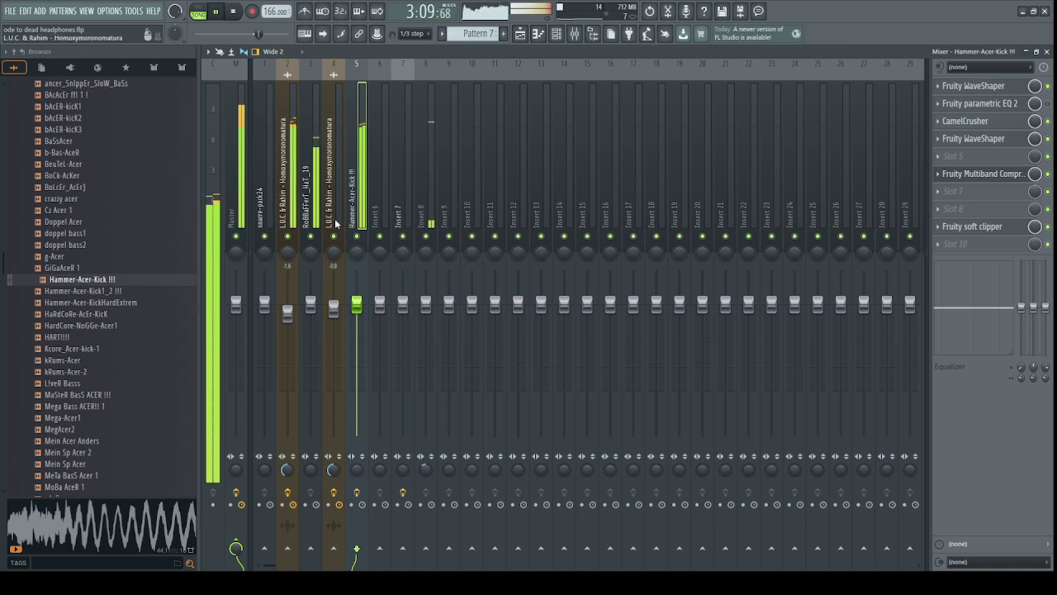
Examine the Fruity Multiband Compressor and the slot 4 Fruity WaveShaper on mixer Insert 7.
left_click(380, 207)
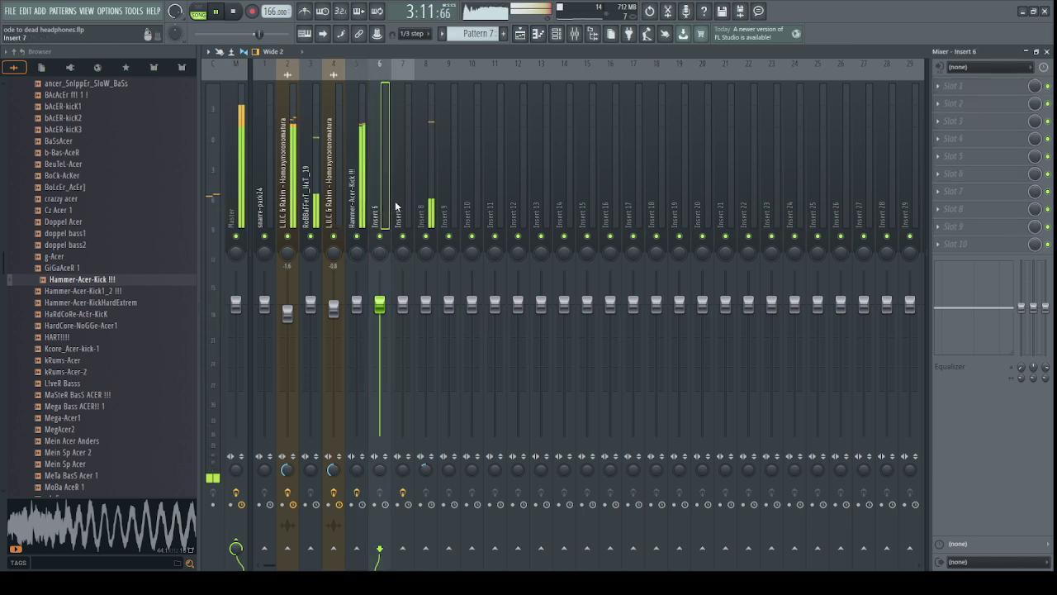
left_click(399, 207)
left_click(987, 175)
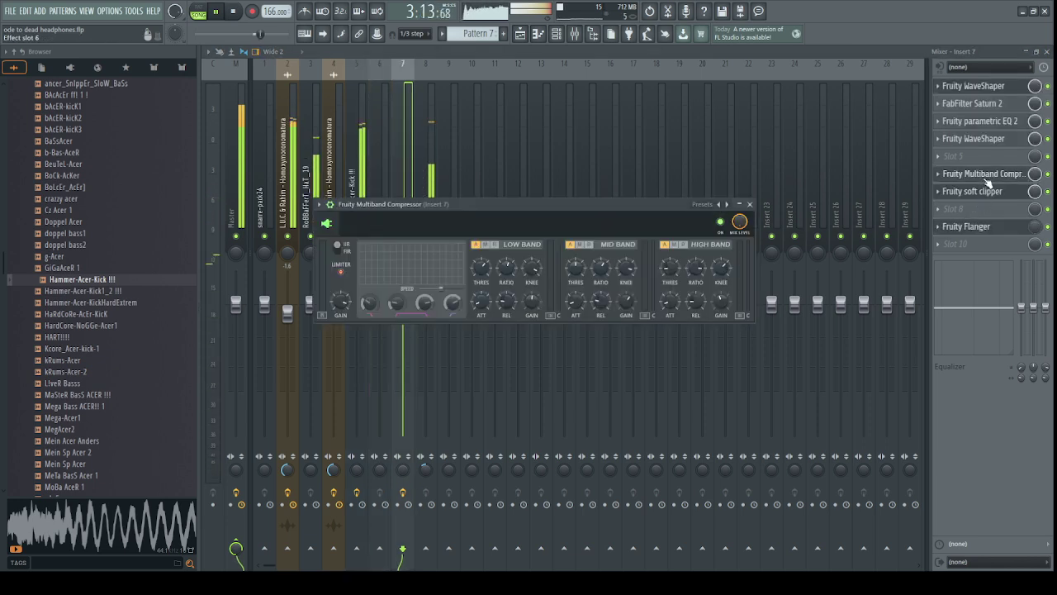
left_click(333, 209)
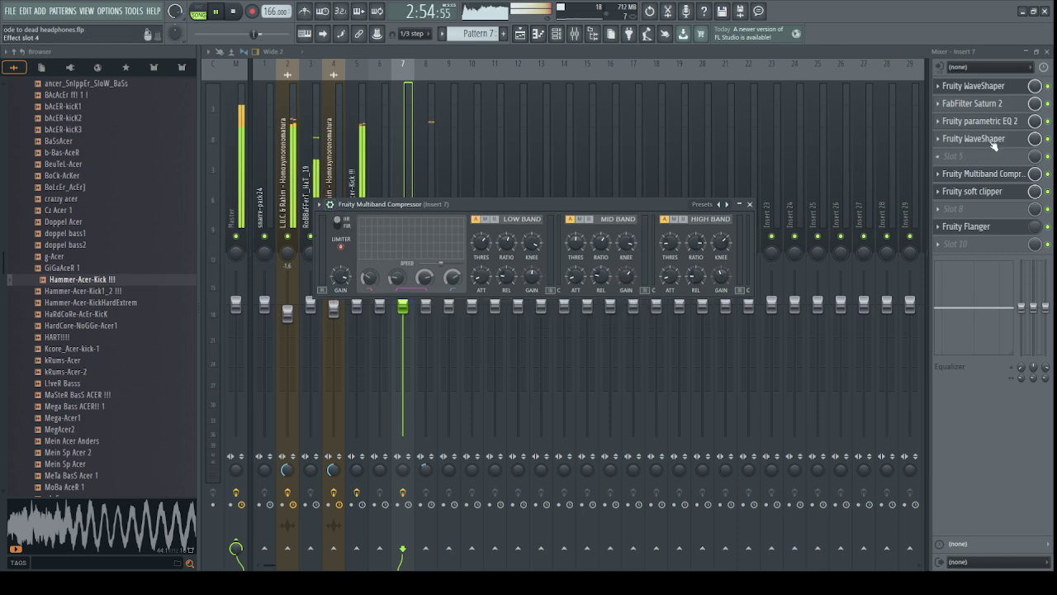
left_click(994, 140)
left_click(993, 140)
Stop playback and examine the Fruity parametric EQ 2, FabFilter Saturn 2 and slot 1 Fruity WaveShaper on Insert 7.
left_click(996, 122)
key("space")
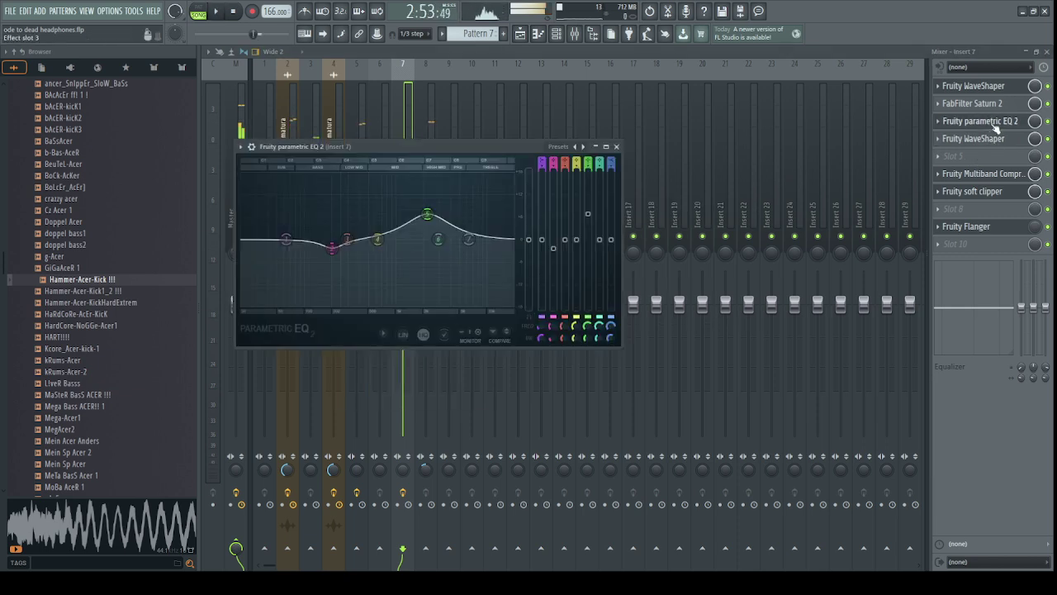
left_click(996, 126)
left_click(988, 106)
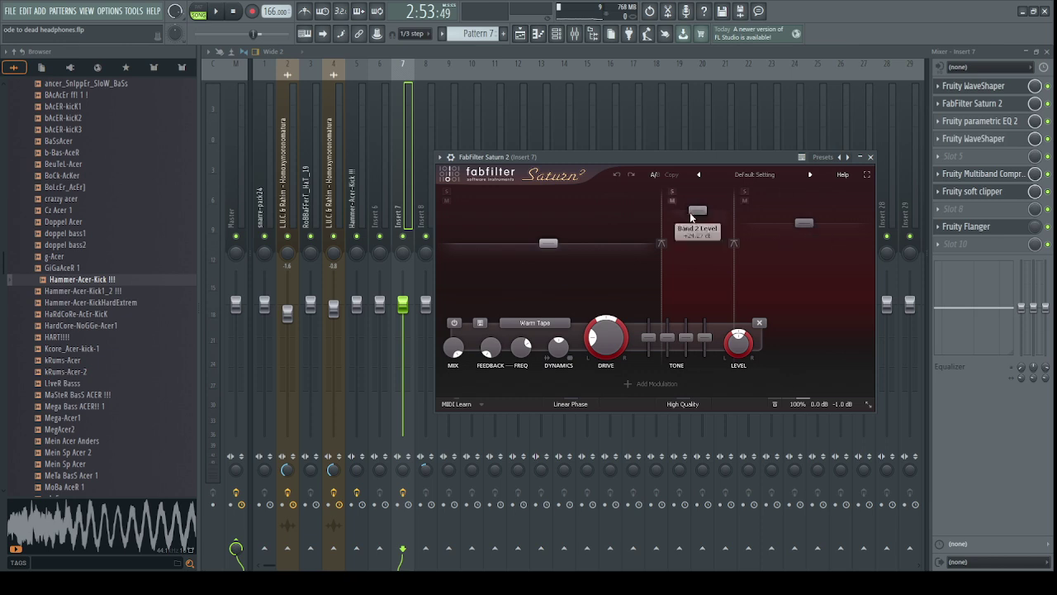
left_click(980, 104)
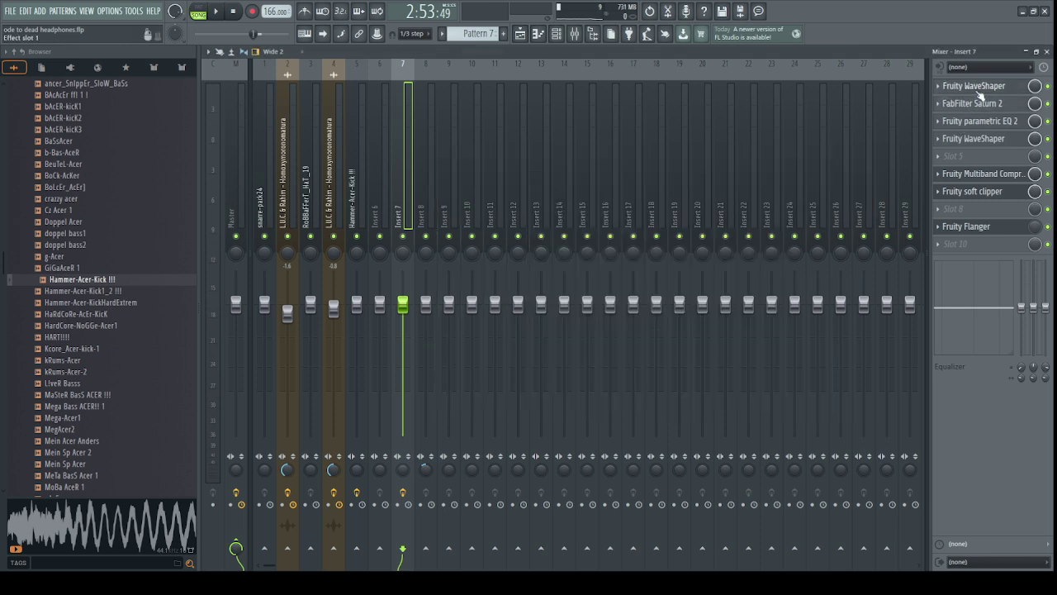
left_click(978, 91)
left_click(979, 91)
Restart playback and solo the Hammer-Acer-Kick !!! mixer track.
key("space")
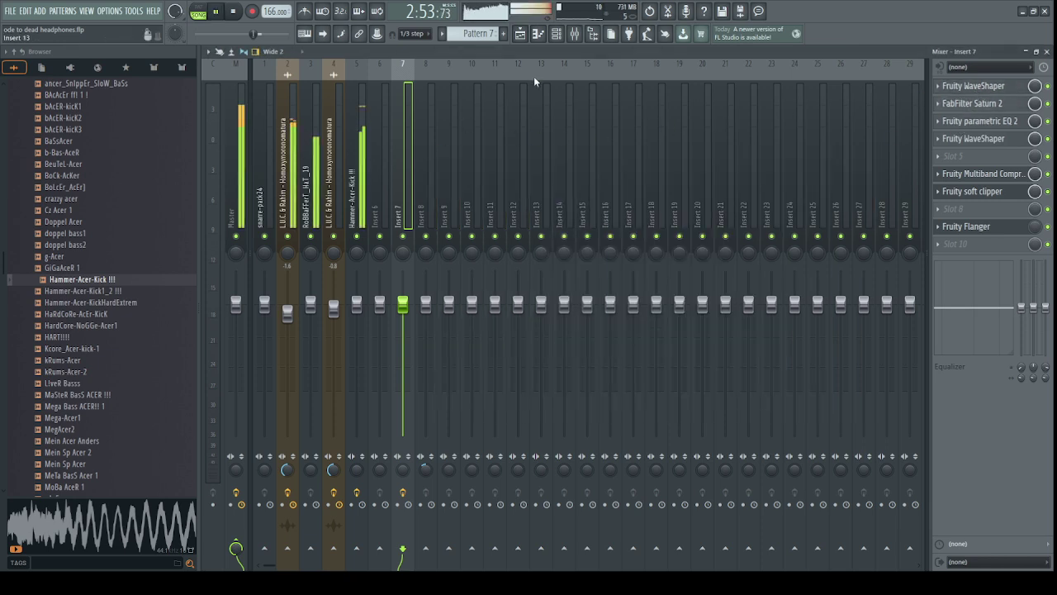
left_click(358, 215)
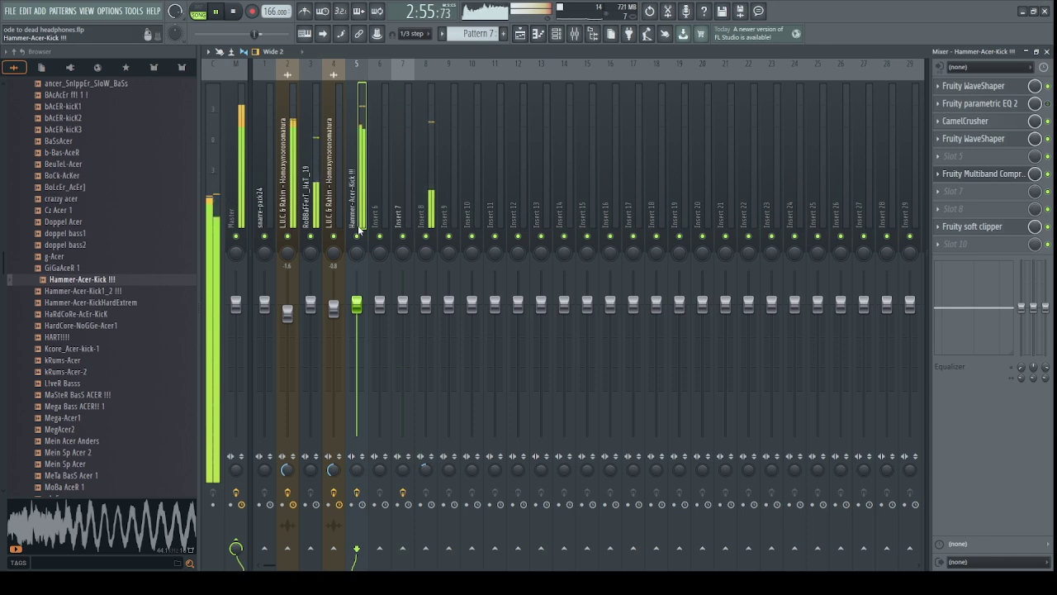
right_click(358, 236)
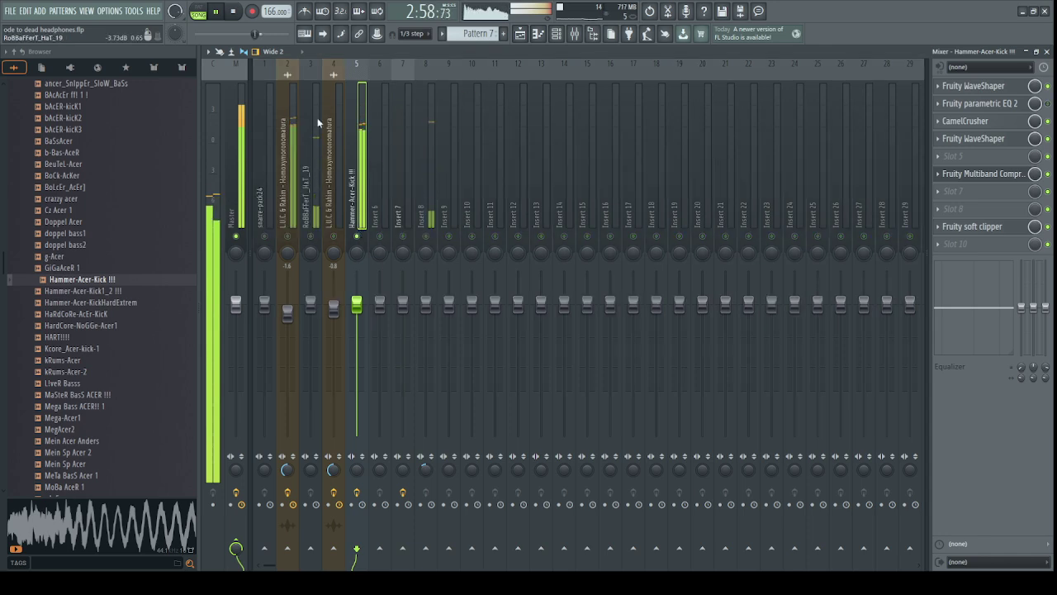
Loop playlist playback over bars 113 to 121, covering the second Acer s 1 clip.
key("space")
key("F5")
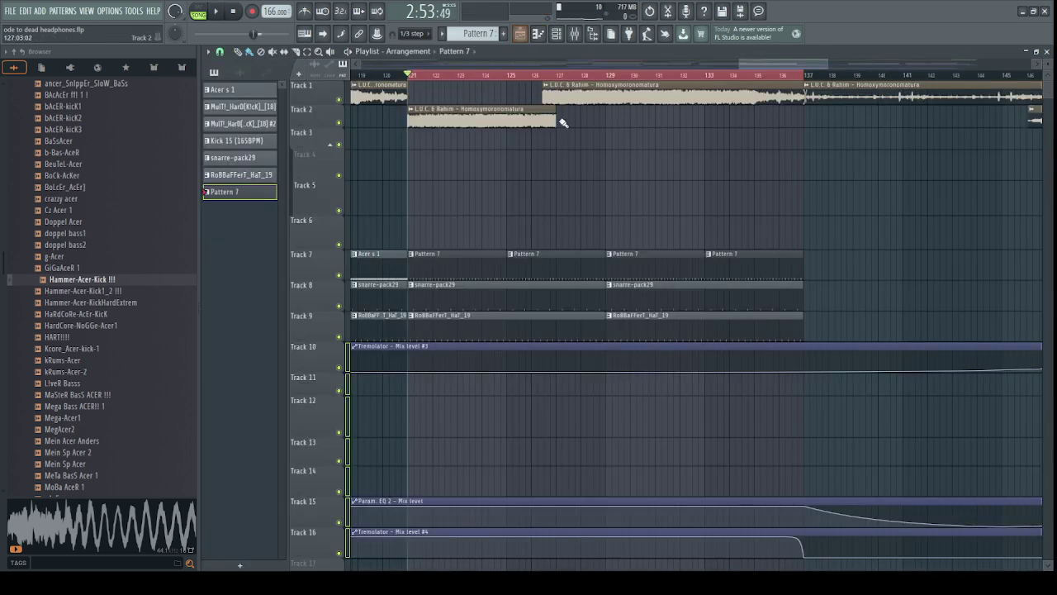
key("ctrl+Left")
key("space")
left_click(578, 77)
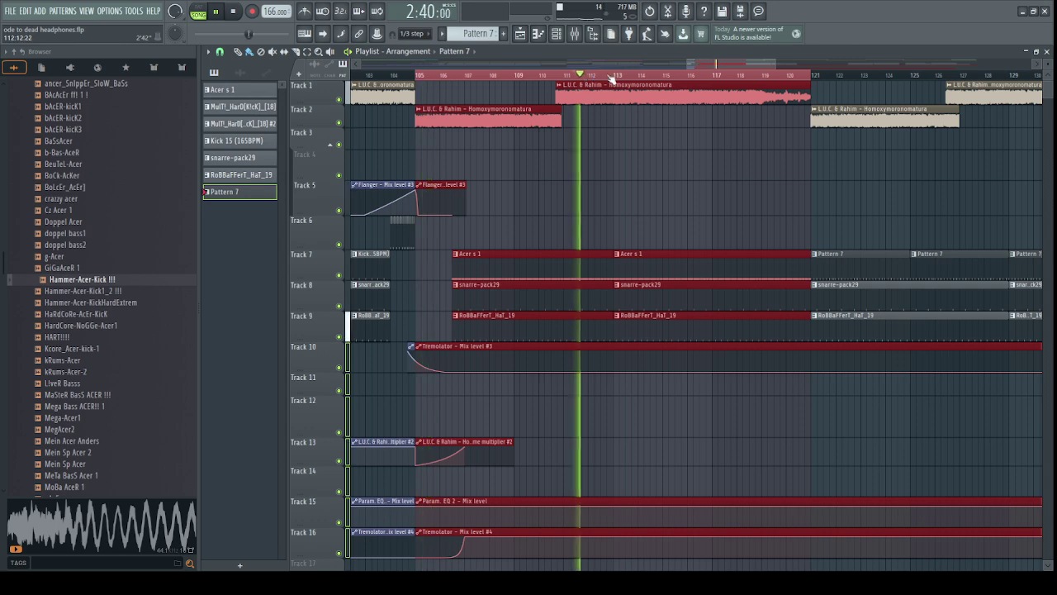
left_click_drag(614, 77, 812, 81)
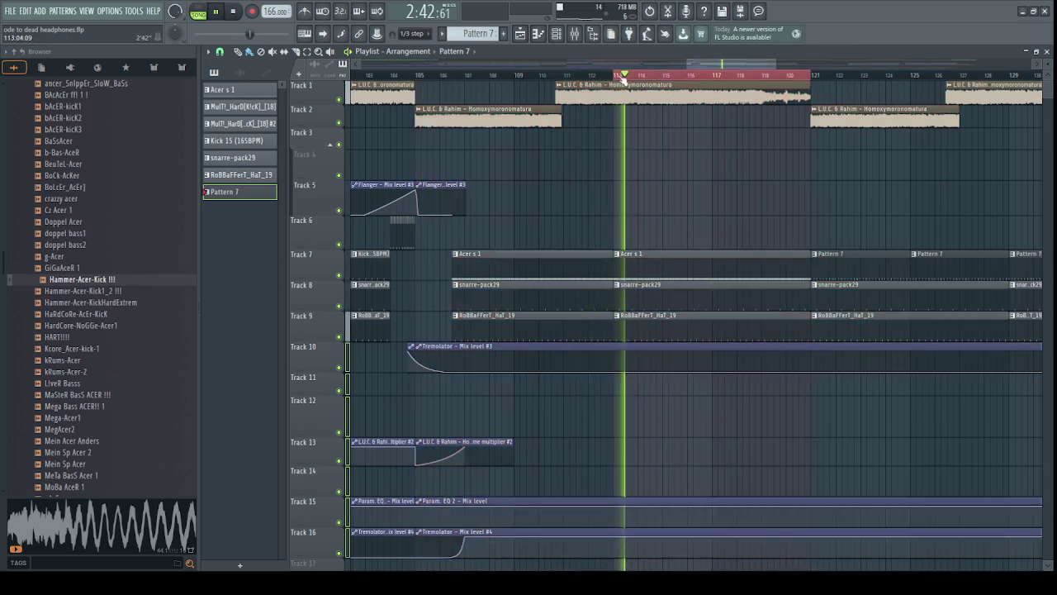
left_click_drag(614, 78, 615, 78)
Enable Insert 7 alongside the soloed kick track and inspect its Fruity soft clipper and Fruity Multiband Compressor.
key("F9")
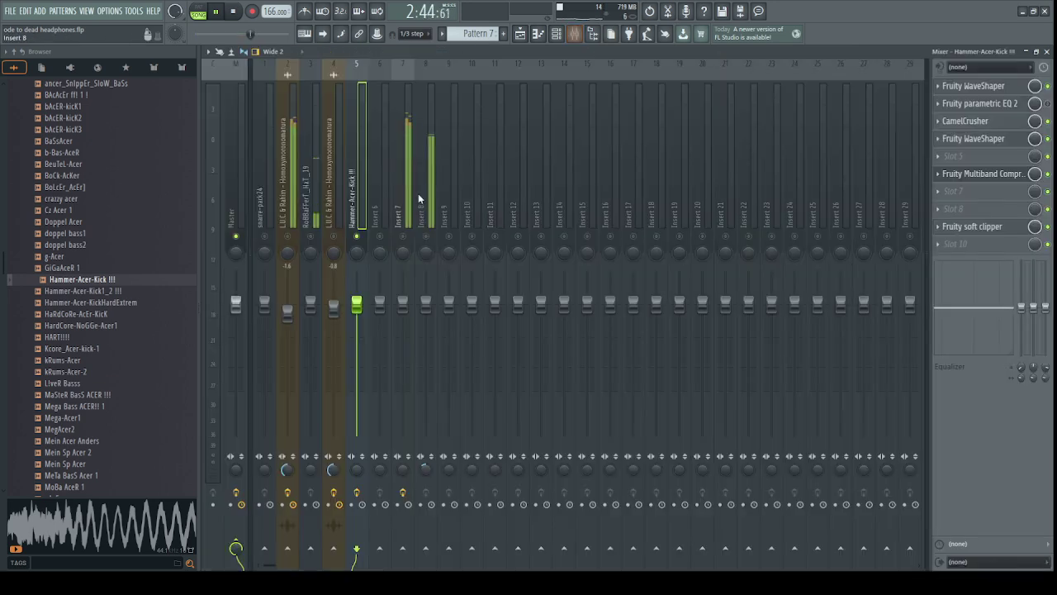
left_click(403, 210)
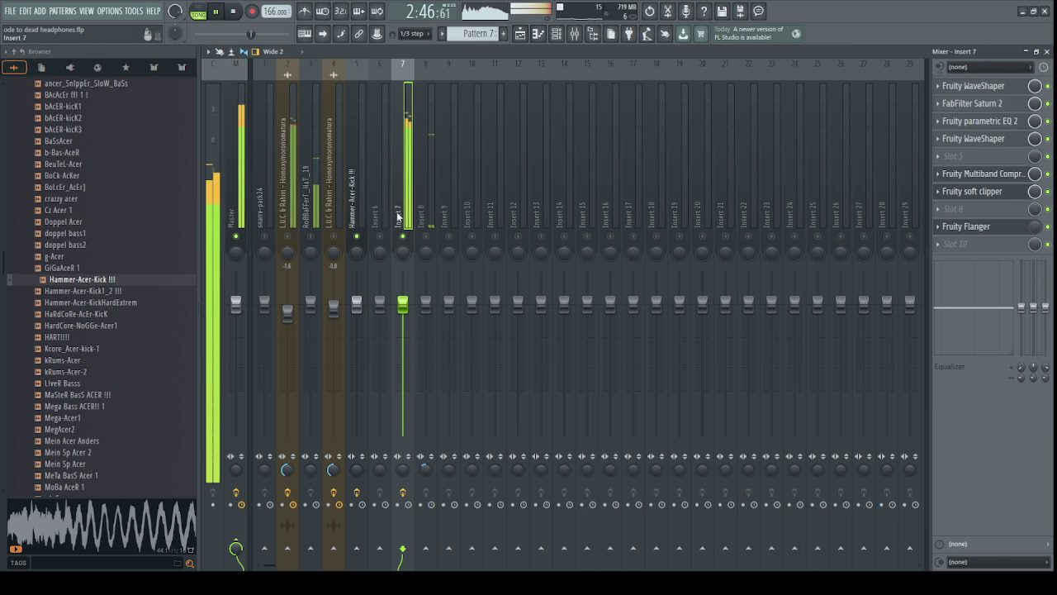
left_click(981, 192)
left_click(982, 192)
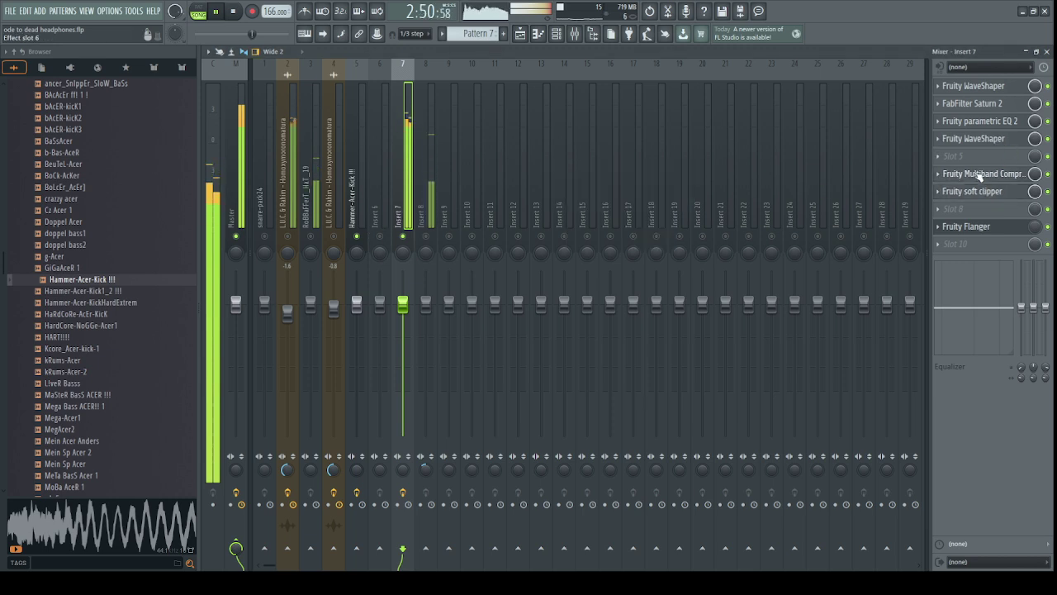
left_click(965, 173)
left_click(965, 173)
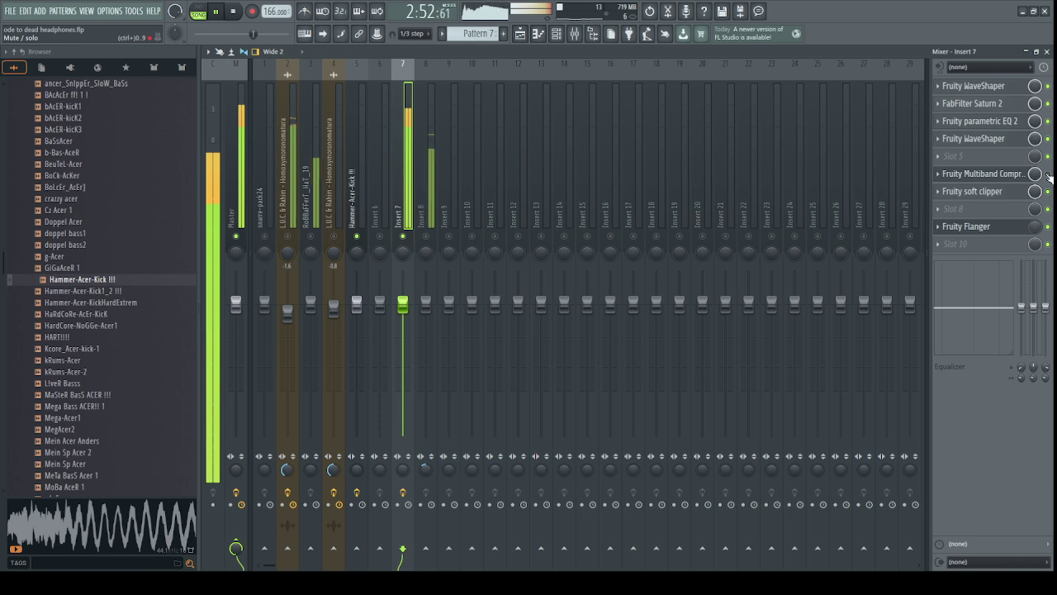
Re-enable the Fruity Multiband Compressor on Insert 7 and copy it to slot 5 of the Hammer-Acer-Kick !!! mixer track.
left_click(1048, 175)
left_click(1003, 176)
left_click(1003, 176)
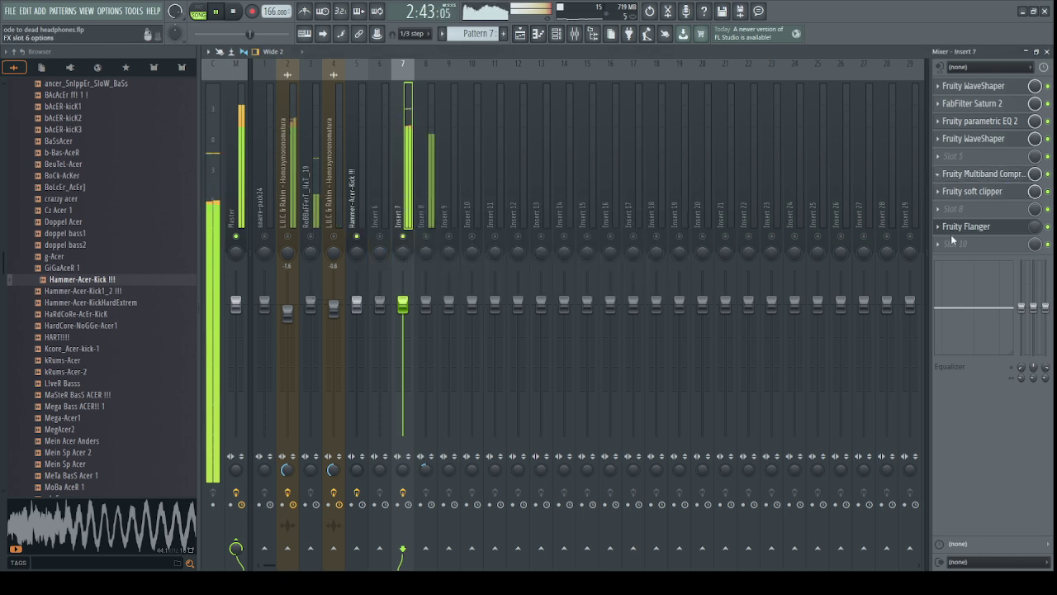
left_click(361, 215)
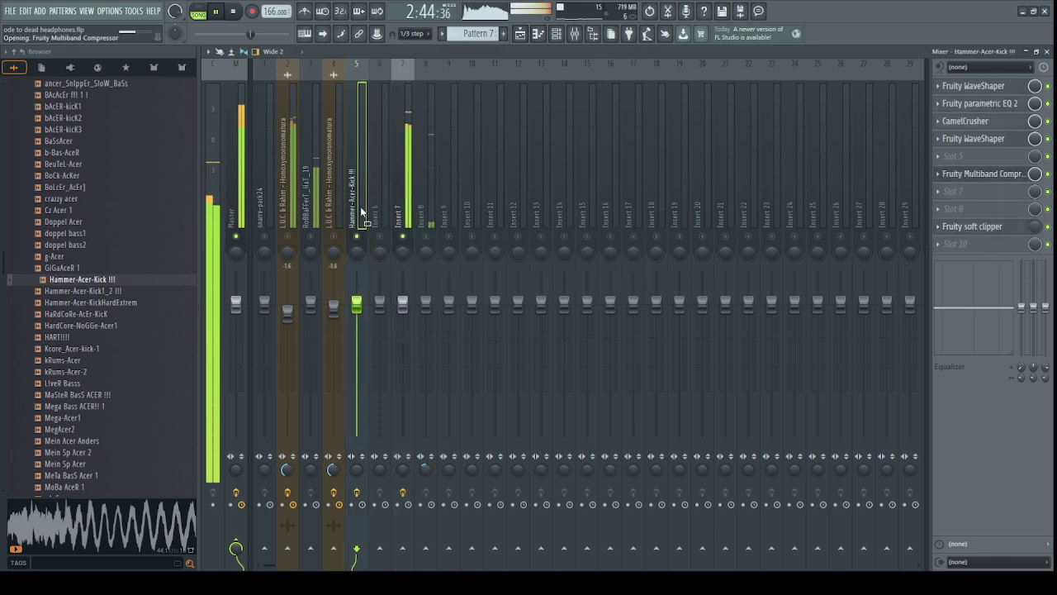
Loop playlist playback over bars 121 to 129 and return to the mixer to hear the processed kick.
left_click(658, 121)
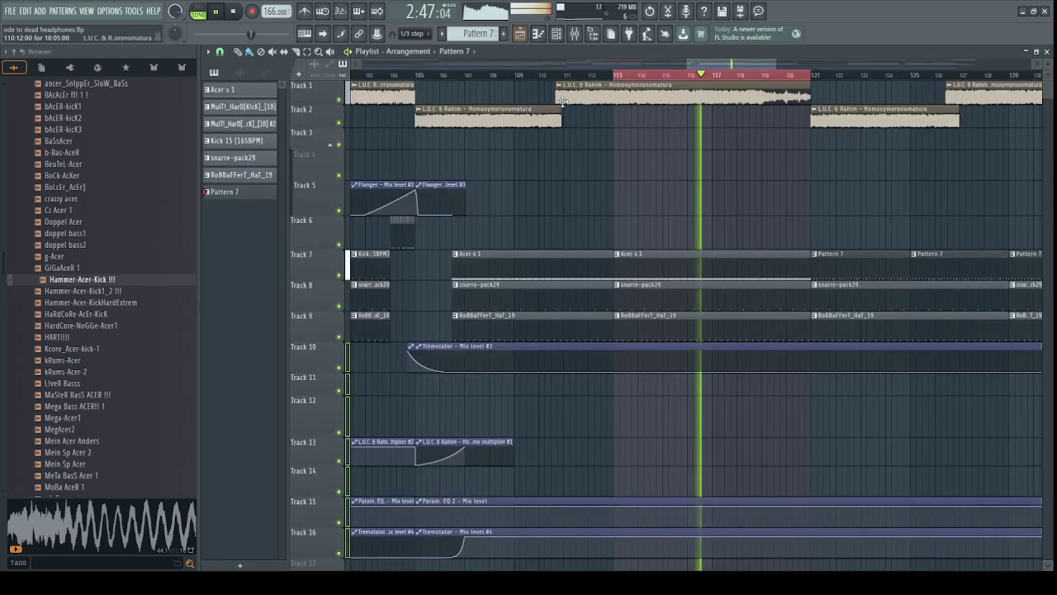
key("F5")
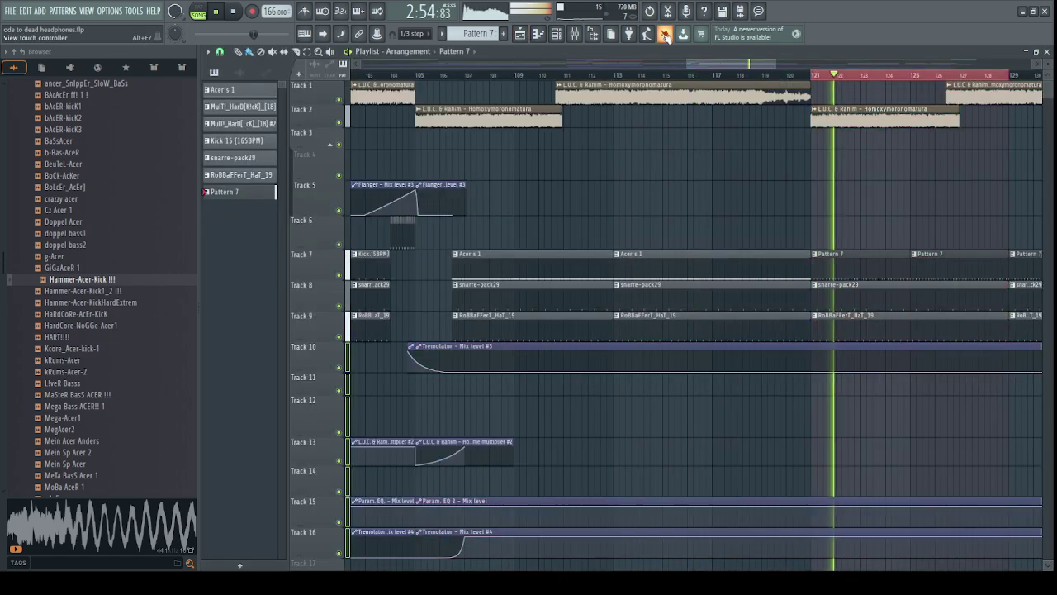
left_click(574, 33)
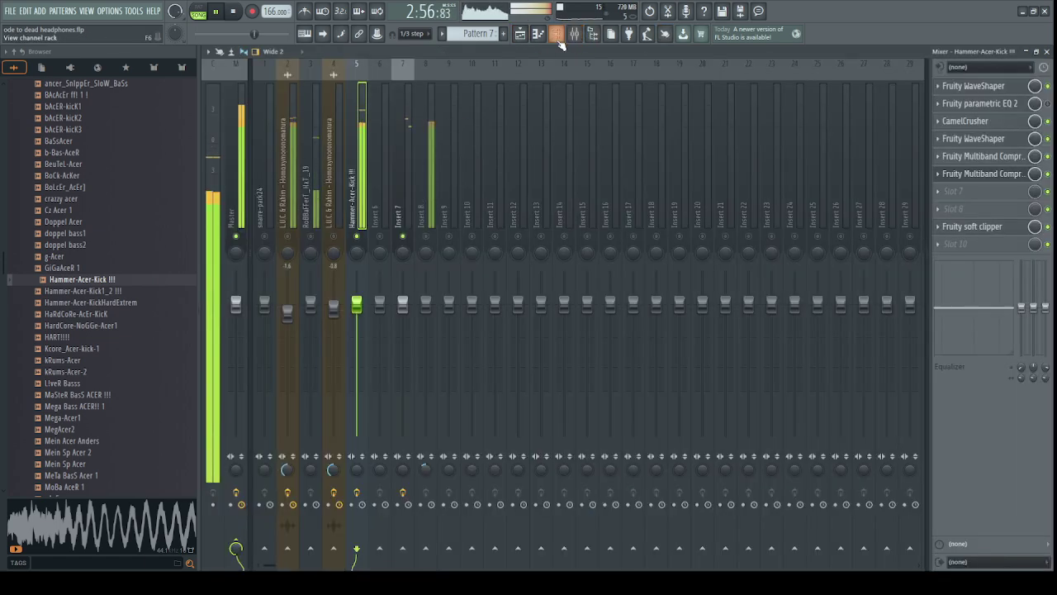
Inspect the RoBBaFFerT_HaT_19 sampler settings and open the snarre-pack29 pattern's notes in the piano roll.
left_click(556, 34)
left_click(326, 231)
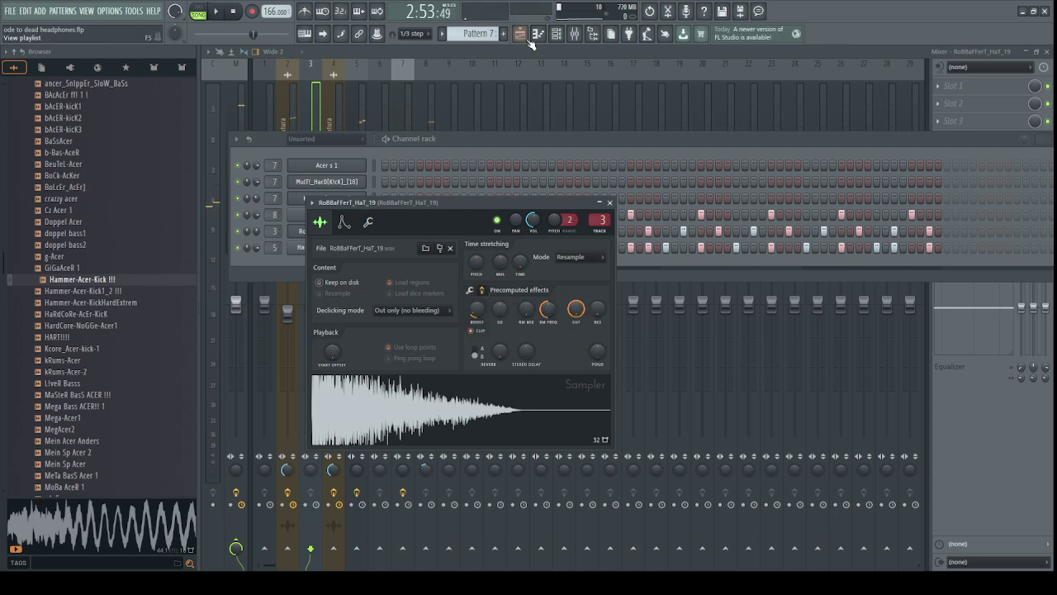
left_click(523, 35)
double_click(828, 296)
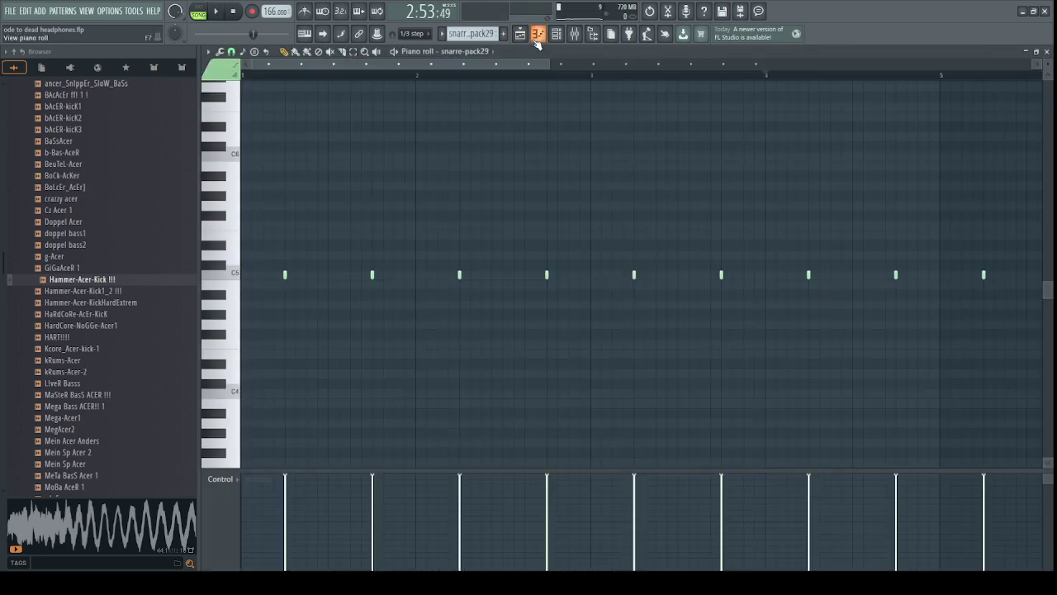
Open Pattern 7 from the playlist and inspect the snarre-pack29 sampler settings while playing the loop.
left_click(522, 34)
double_click(840, 255)
key("space")
right_click(482, 54)
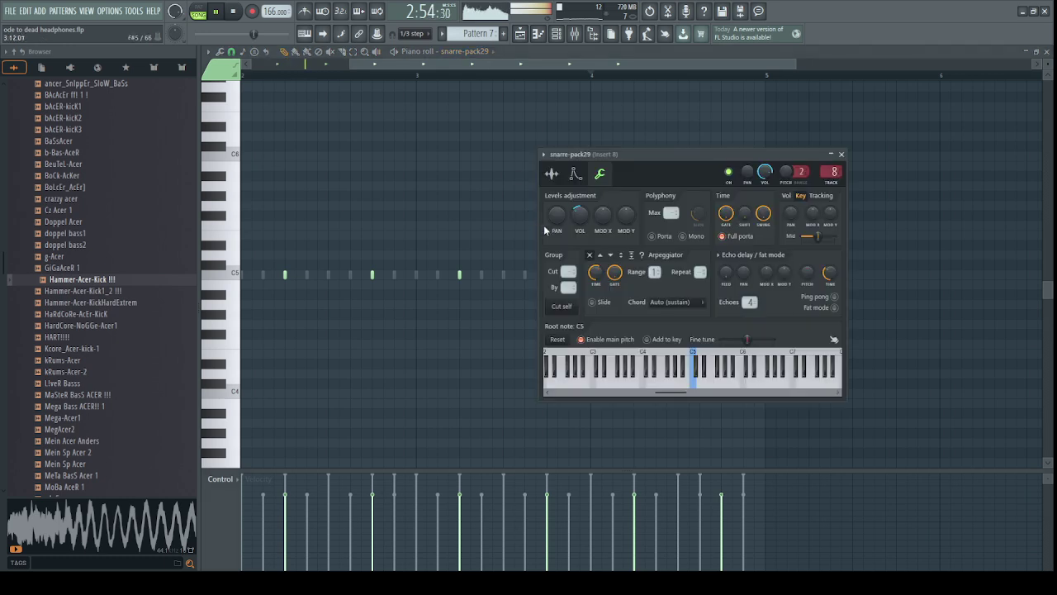
left_click(551, 174)
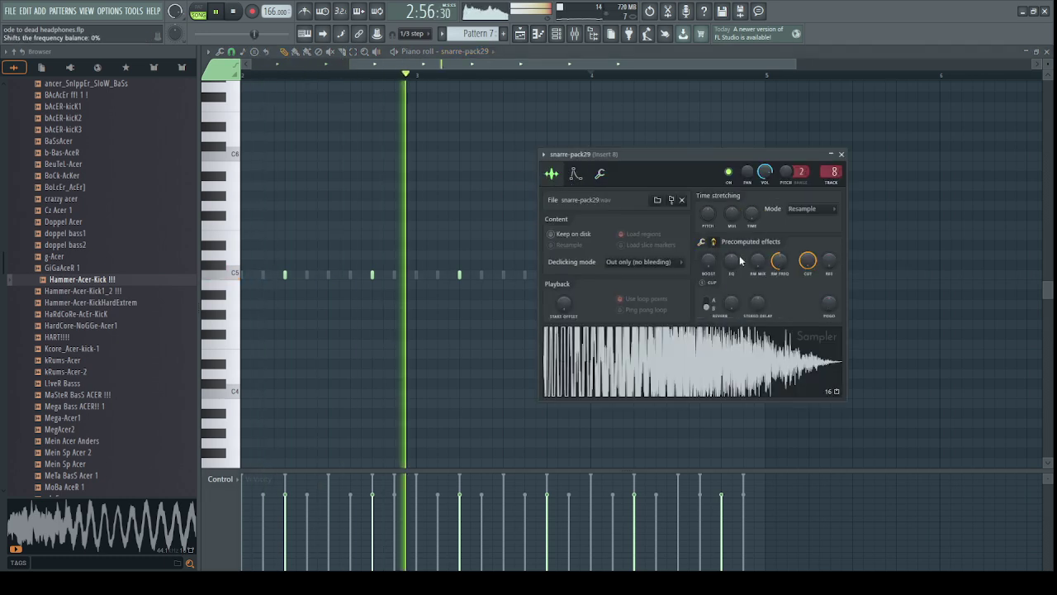
key("space")
key("Escape")
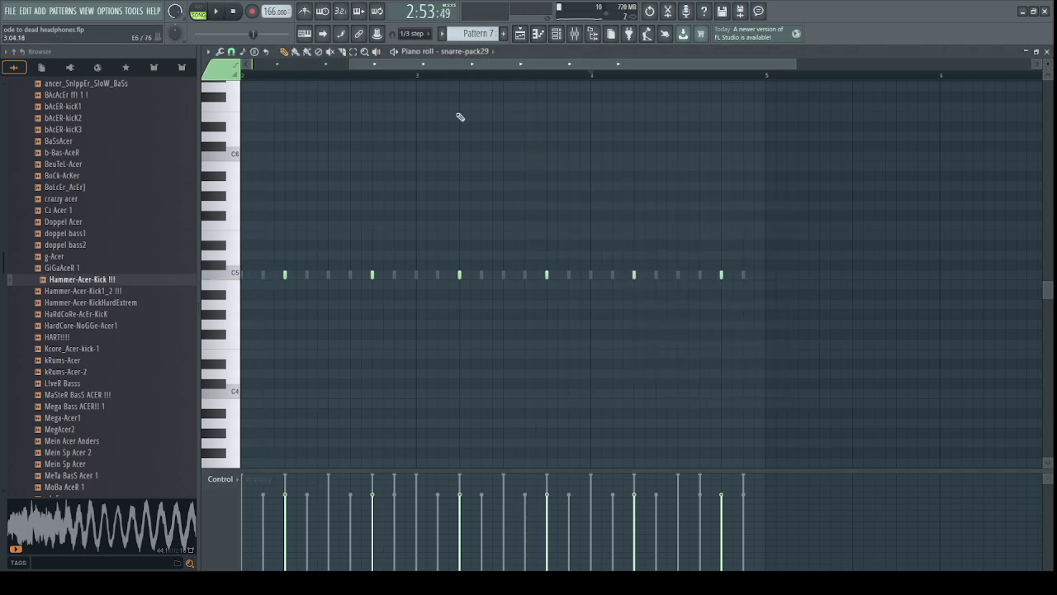
Delete the snarre-pack29 and RoBBaFFerT_HaT_19 clips on Tracks 8 and 9 between bars 121 and 129.
scroll(462, 61, "down", 1)
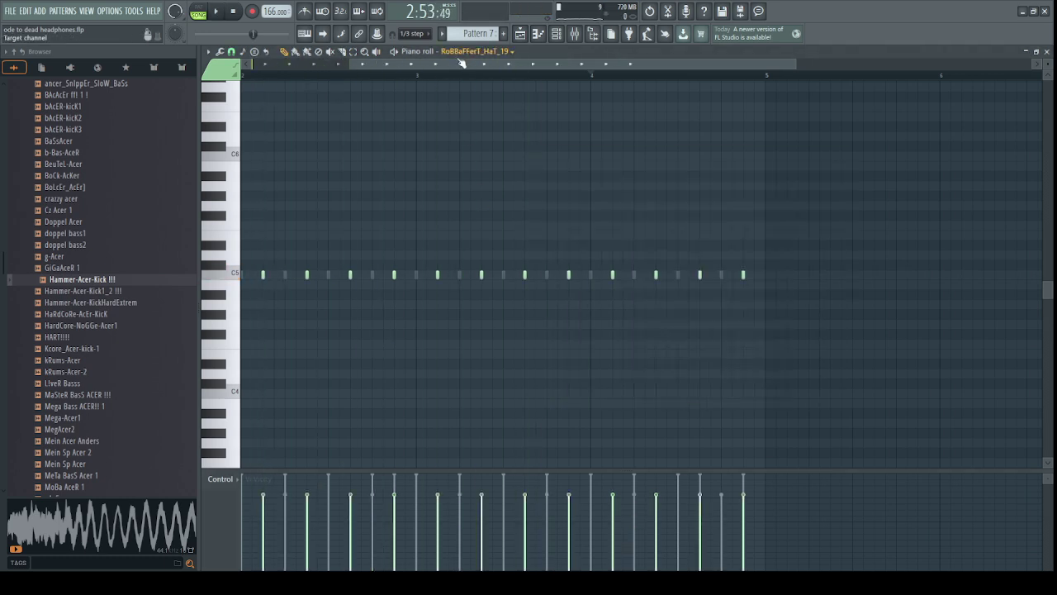
left_click(519, 33)
left_click_drag(753, 63, 780, 64)
right_click(727, 291)
right_click(716, 329)
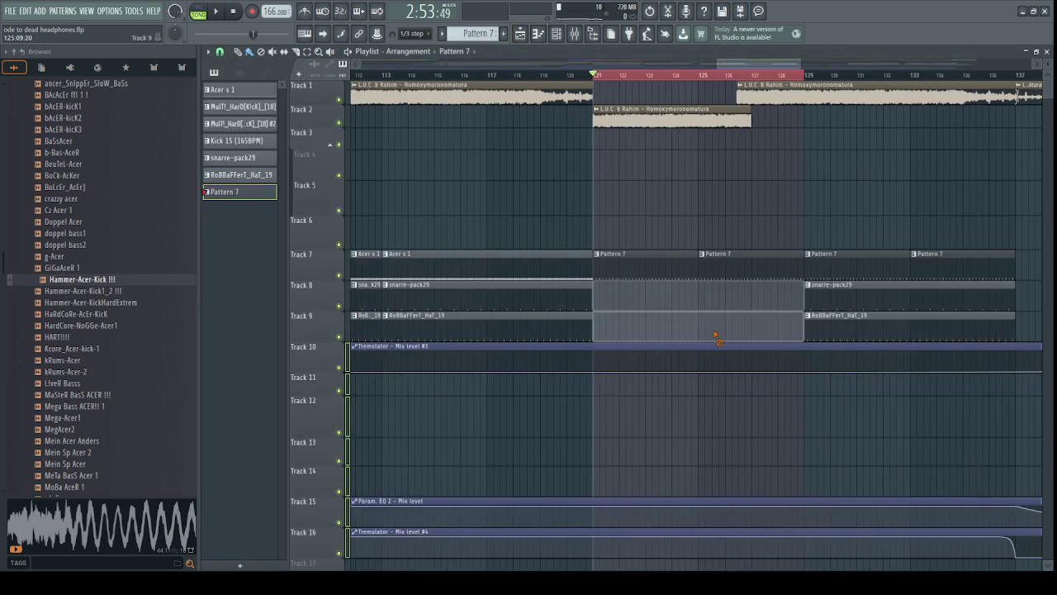
Play the loop and adjust the Pogo effect in the Hammer-Acer-Kick !!! sampler of Pattern 7.
key("space")
key("F7")
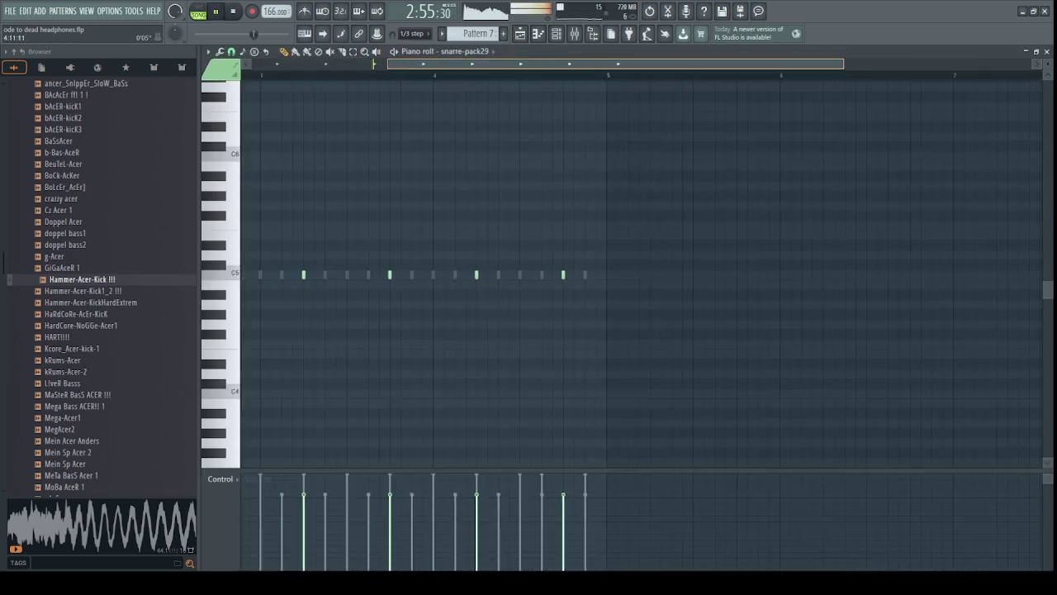
scroll(491, 56, "up", 1)
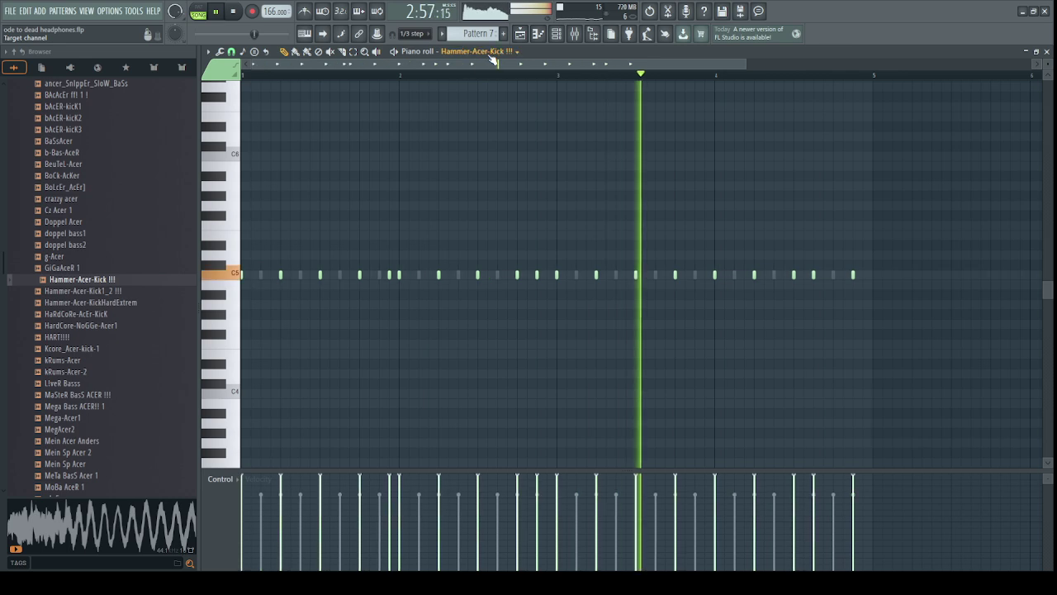
right_click(491, 56)
left_click(587, 262)
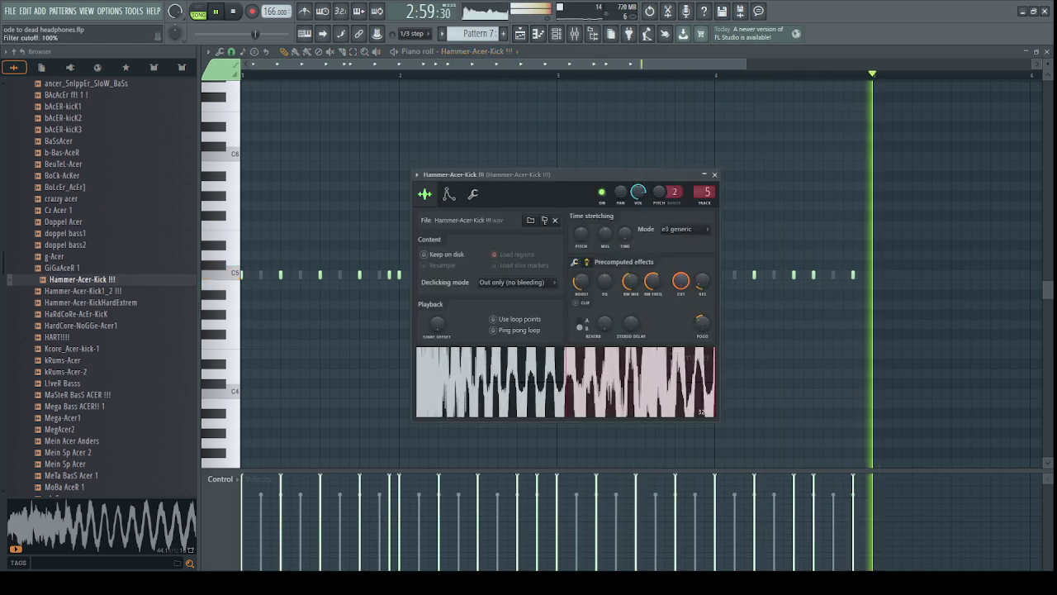
left_click_drag(701, 321, 703, 330)
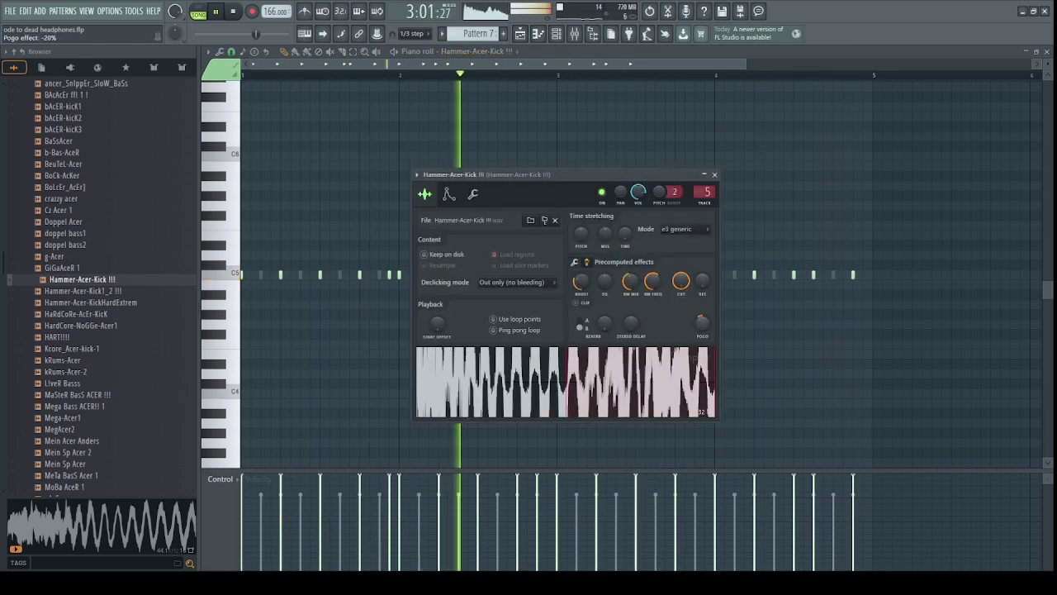
Set the ring modulation mix of the Hammer-Acer-Kick !!! sample to about 40%.
left_click(587, 262)
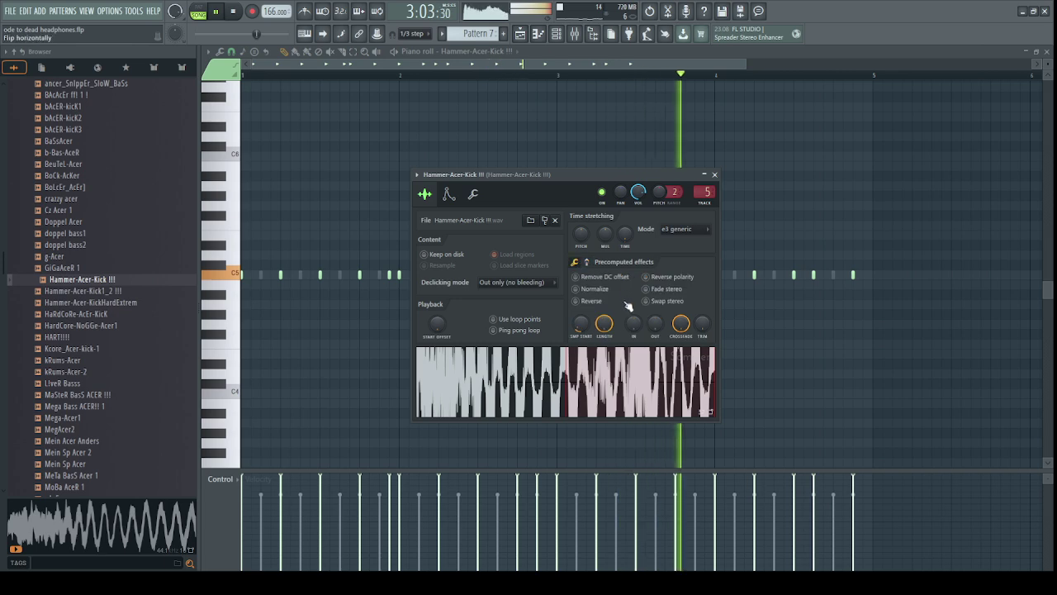
left_click(587, 262)
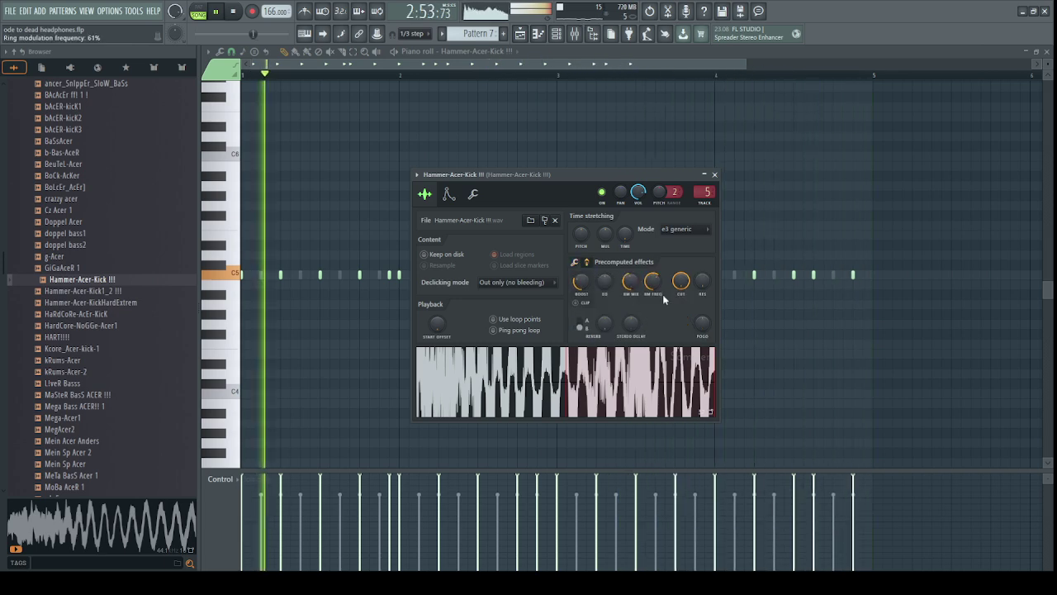
left_click_drag(635, 287, 634, 269)
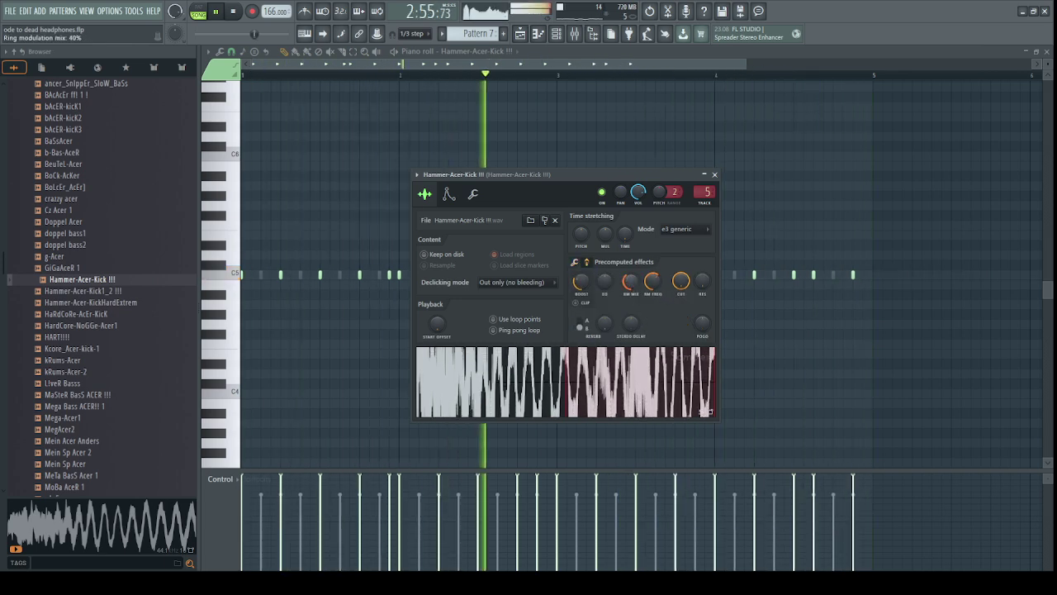
left_click(586, 263)
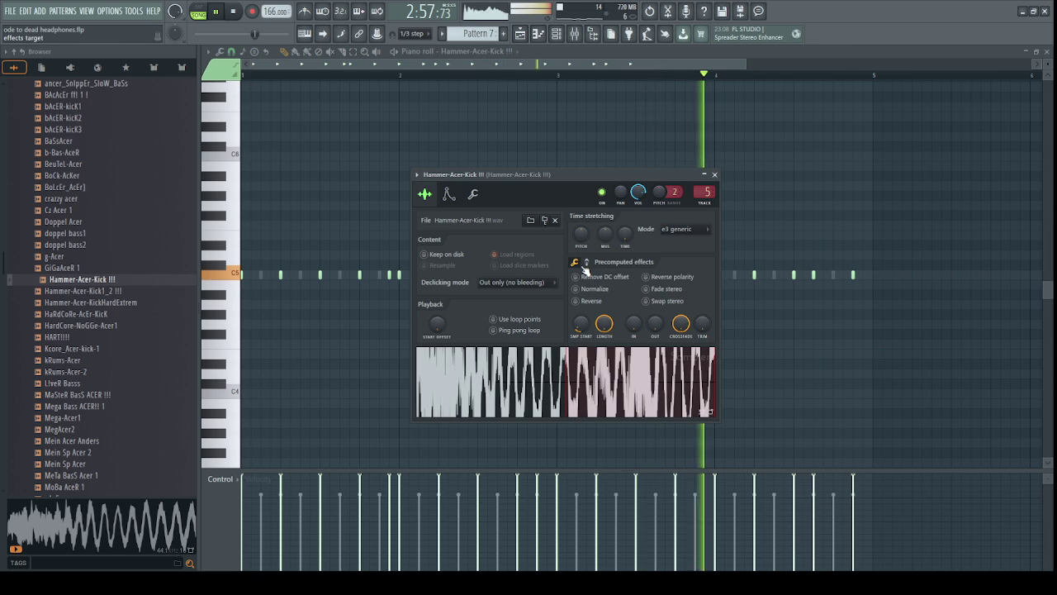
Enable Fruity parametric EQ 2 on the Hammer-Acer-Kick !!! mixer track, lower its bass boost and soften the low-mid cut.
left_click(574, 33)
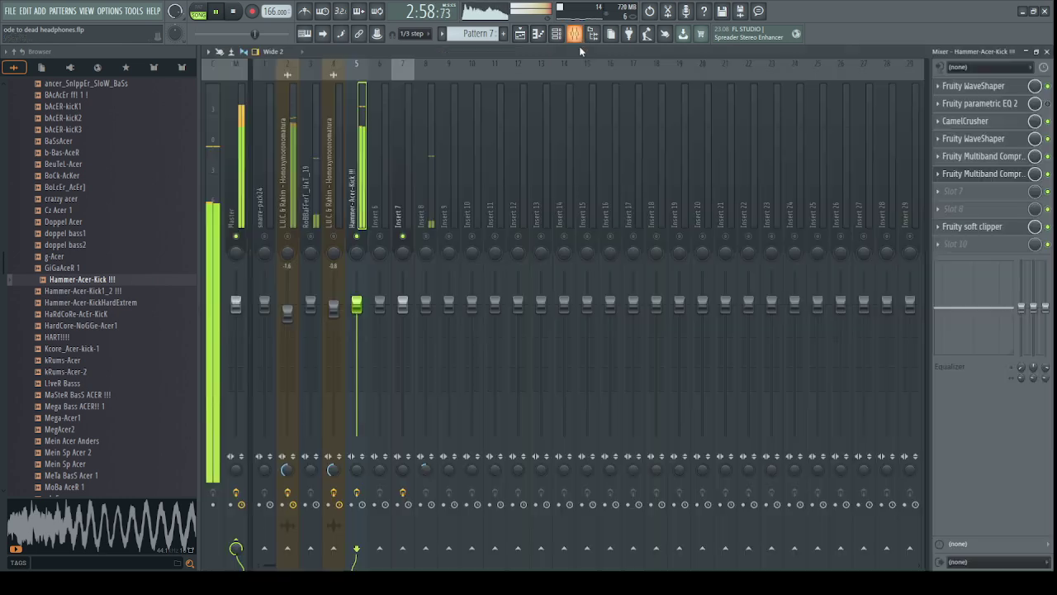
left_click(999, 90)
left_click(1047, 103)
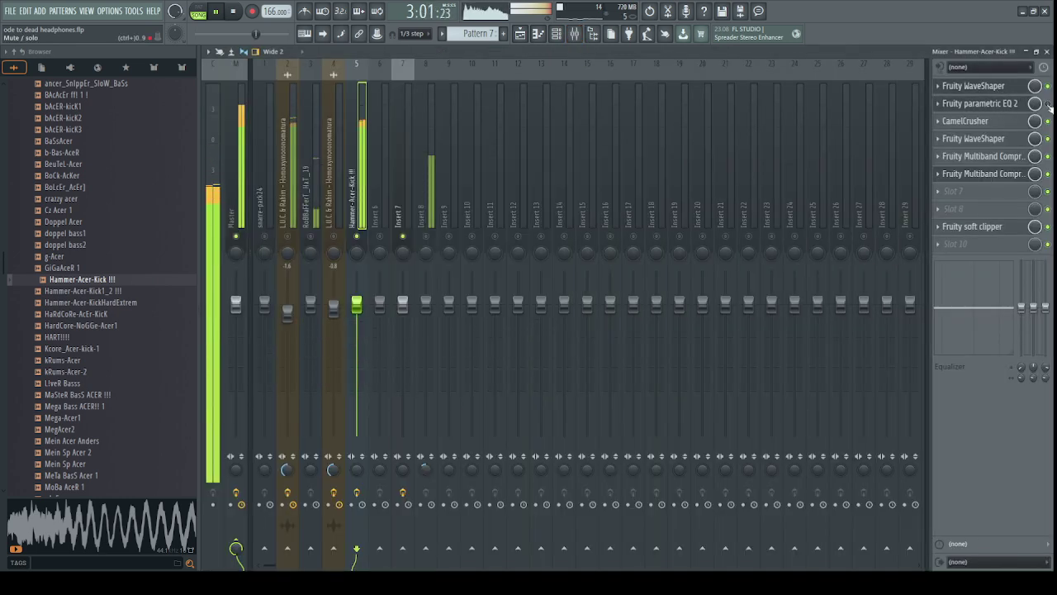
left_click(993, 90)
left_click(992, 108)
left_click(992, 107)
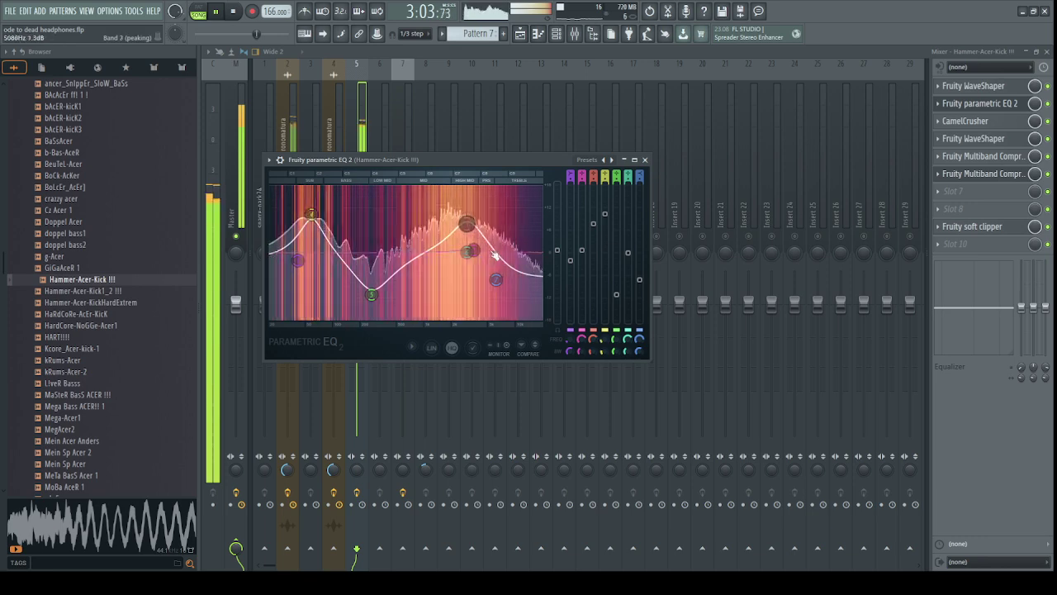
left_click_drag(312, 215, 313, 241)
mouse_move(373, 295)
left_mouse_down()
mouse_move(373, 251)
mouse_move(389, 272)
mouse_move(378, 289)
mouse_move(392, 266)
mouse_move(387, 295)
mouse_move(372, 283)
left_mouse_up()
Inspect CamelCrusher, the second Fruity WaveShaper and the Fruity Multiband Compressors on the kick track, and stop playback.
left_click(965, 121)
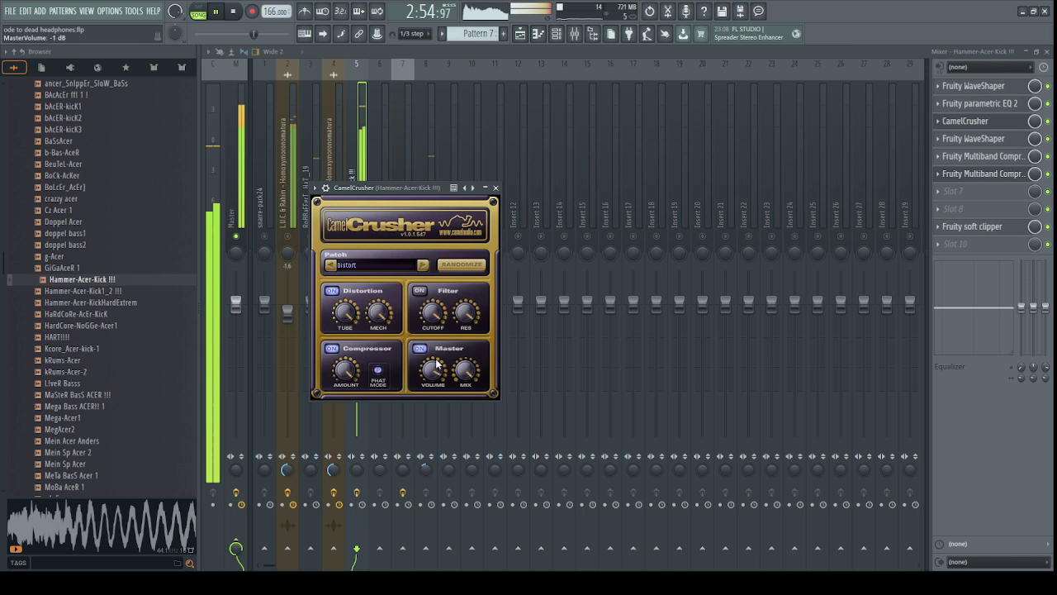
left_click(973, 139)
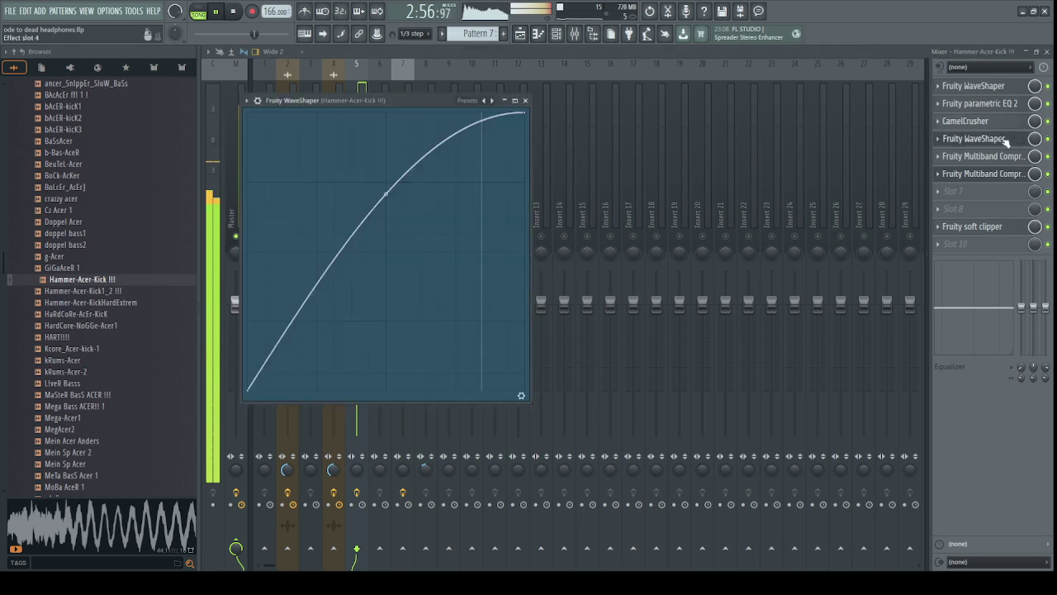
left_click(975, 156)
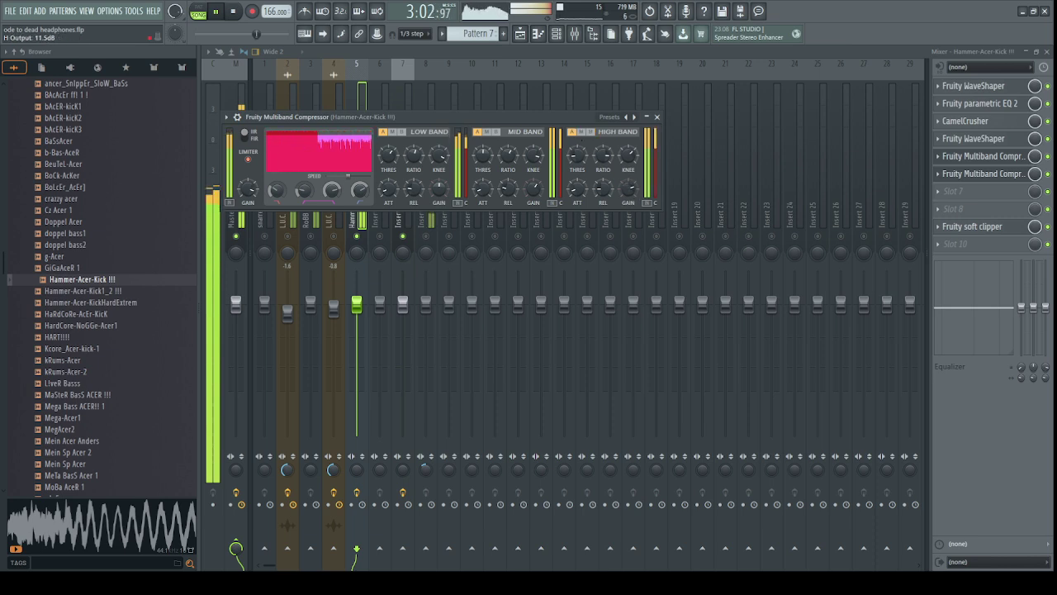
left_click(984, 174)
key("space")
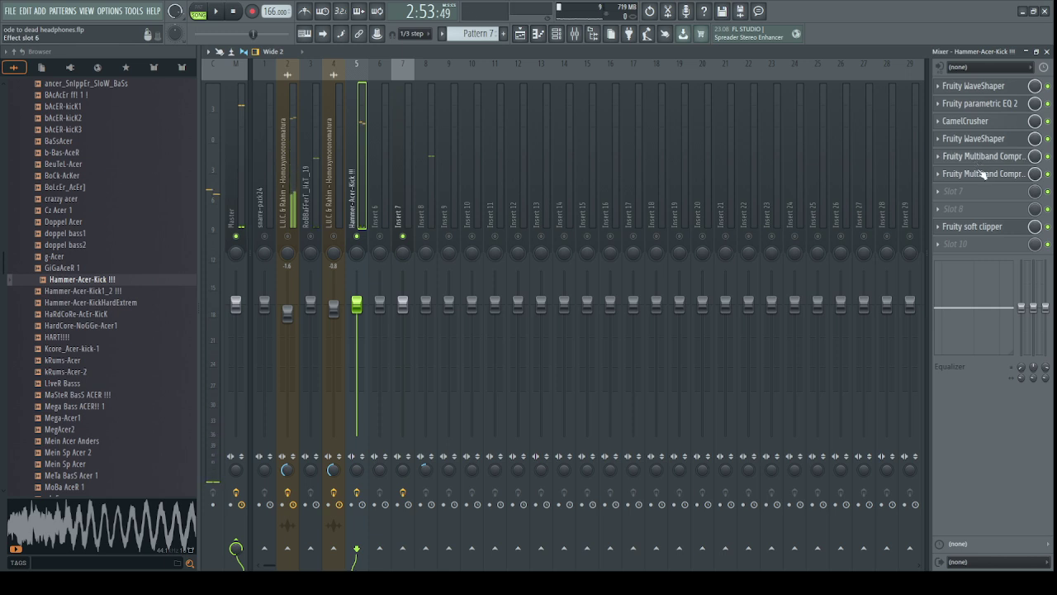
Shift the effects after CamelCrusher down one slot and try Devil-Loc in slot 4 of the kick track.
left_click_drag(981, 174, 979, 190)
left_click_drag(973, 145, 973, 157)
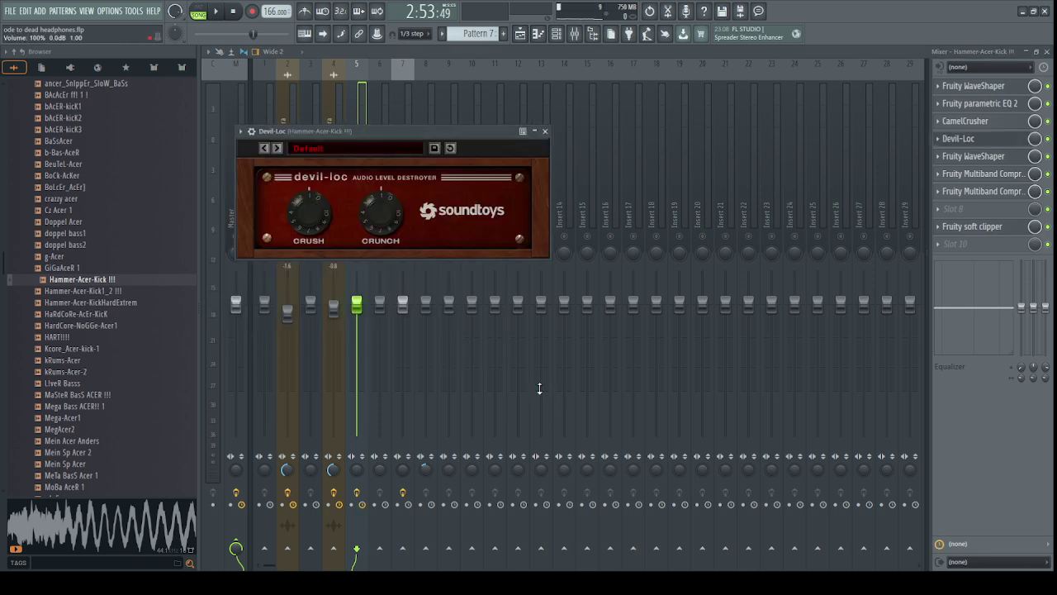
left_click(942, 139)
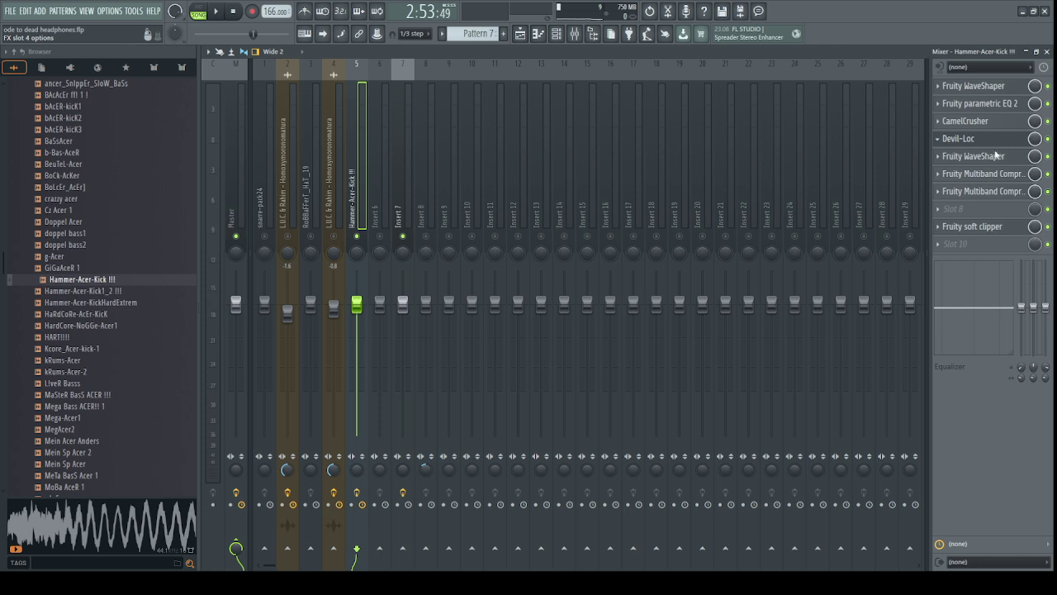
Check Insert 7's effect chain and replace Devil-Loc with FabFilter Saturn 2 in slot 4 of the Hammer-Acer-Kick !!! track.
left_click(379, 216)
left_click(394, 217)
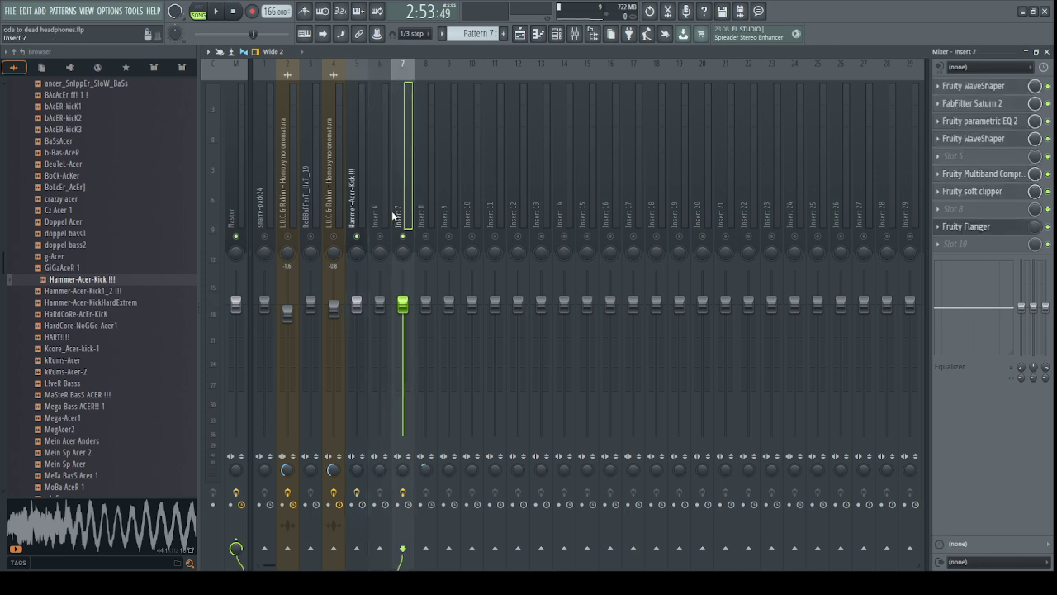
left_click(362, 215)
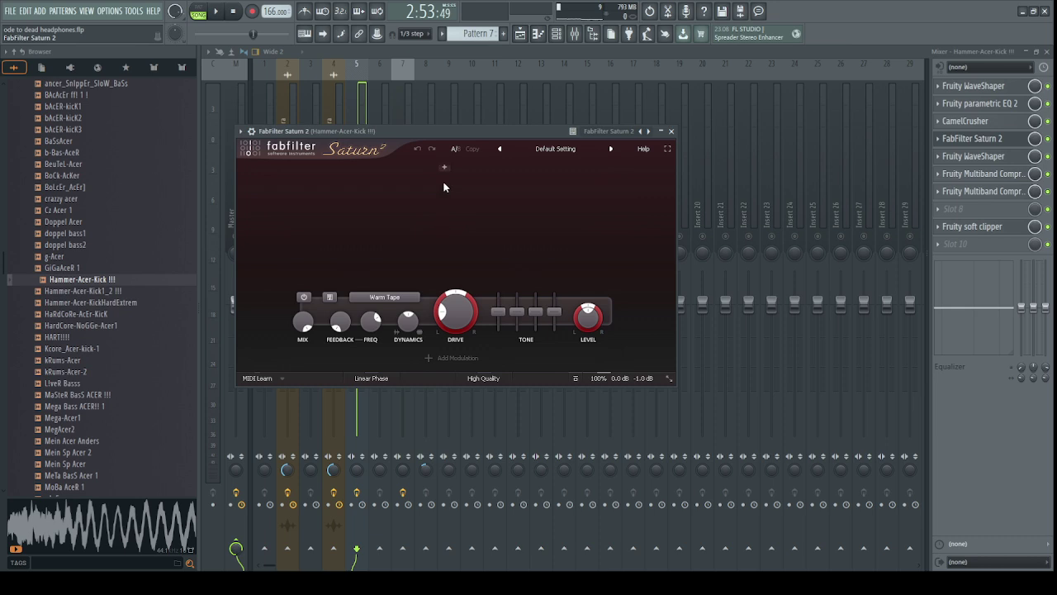
Split FabFilter Saturn 2 into three bands, with the first crossover at about 202 Hz and the second slightly above its initial position.
left_click(438, 187)
left_click_drag(436, 227, 402, 238)
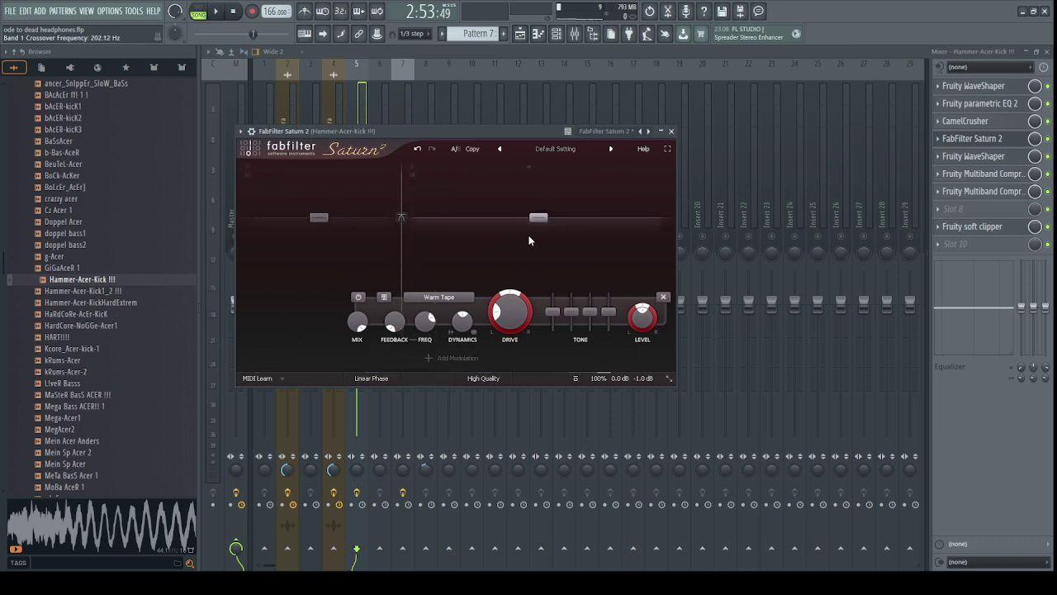
left_click(543, 195)
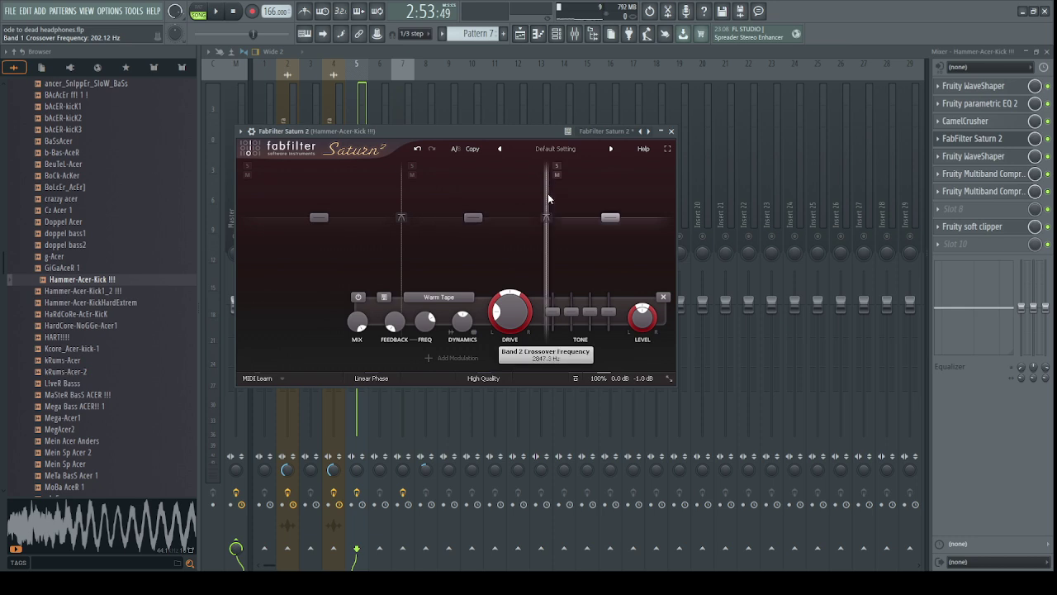
left_click_drag(546, 198, 556, 198)
Raise the level of Saturn 2's band 3, set band 2 to about +22 dB, and play the loop.
left_click_drag(614, 221, 614, 200)
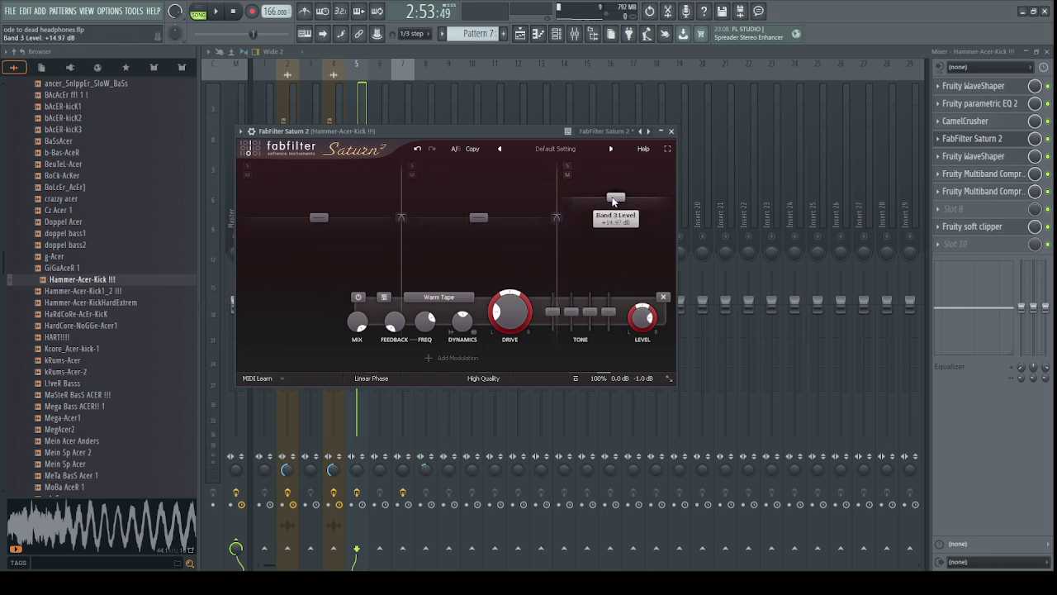
left_click_drag(479, 217, 487, 189)
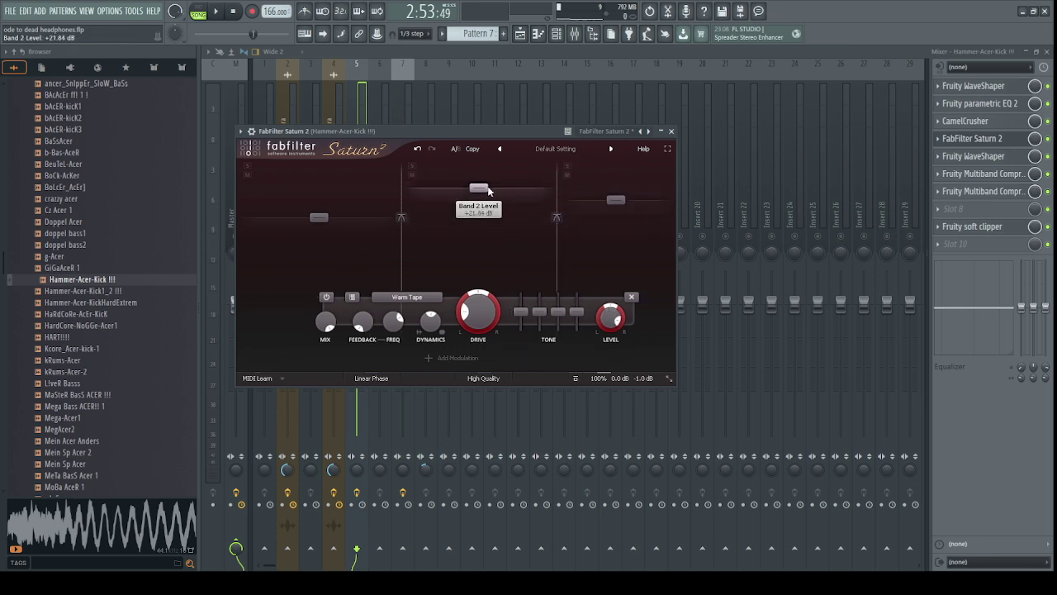
left_click(1002, 140)
key("space")
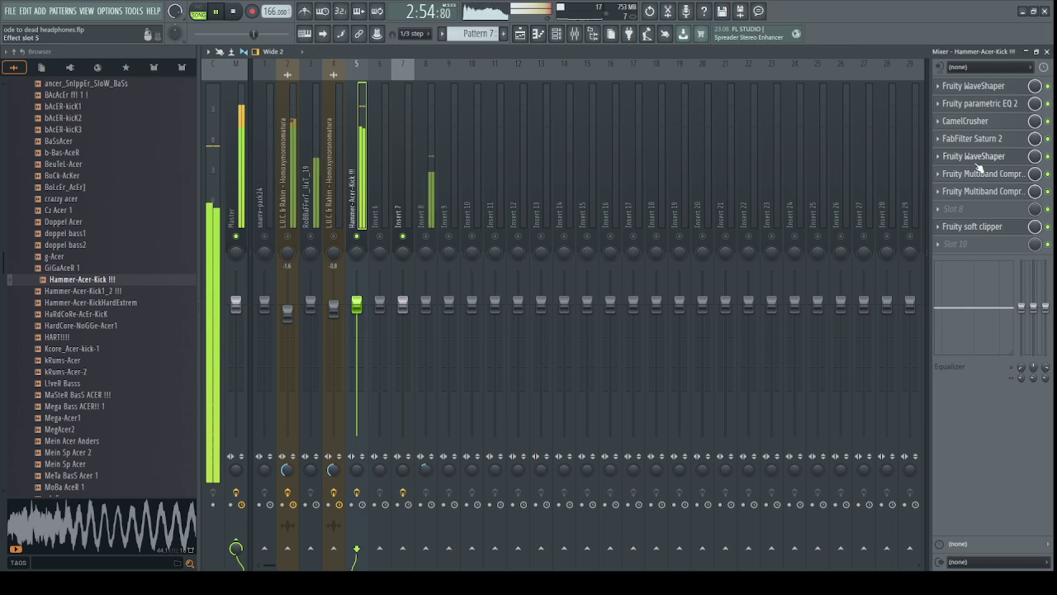
Fine-tune Saturn 2 by slightly lowering band 2's level and raising band 3's level further.
left_click(990, 142)
mouse_move(483, 190)
left_mouse_down()
mouse_move(484, 173)
mouse_move(487, 194)
left_mouse_up()
left_click_drag(616, 199, 616, 182)
left_click(671, 130)
Unsolo the mixer tracks and remove the Fruity Multiband Compressor from slot 6 of the kick track.
right_click(360, 237)
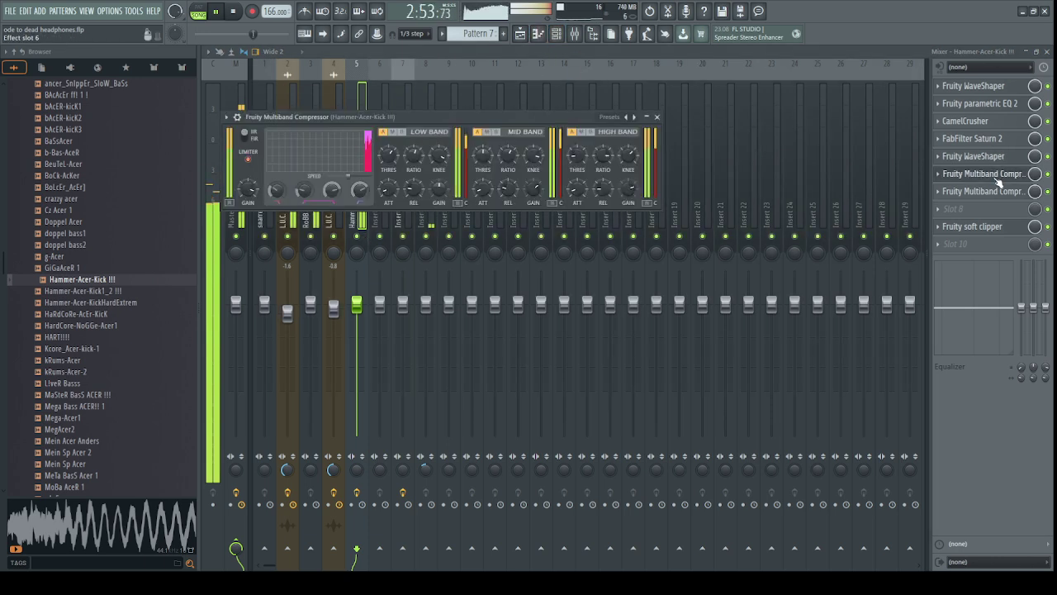
left_click(987, 174)
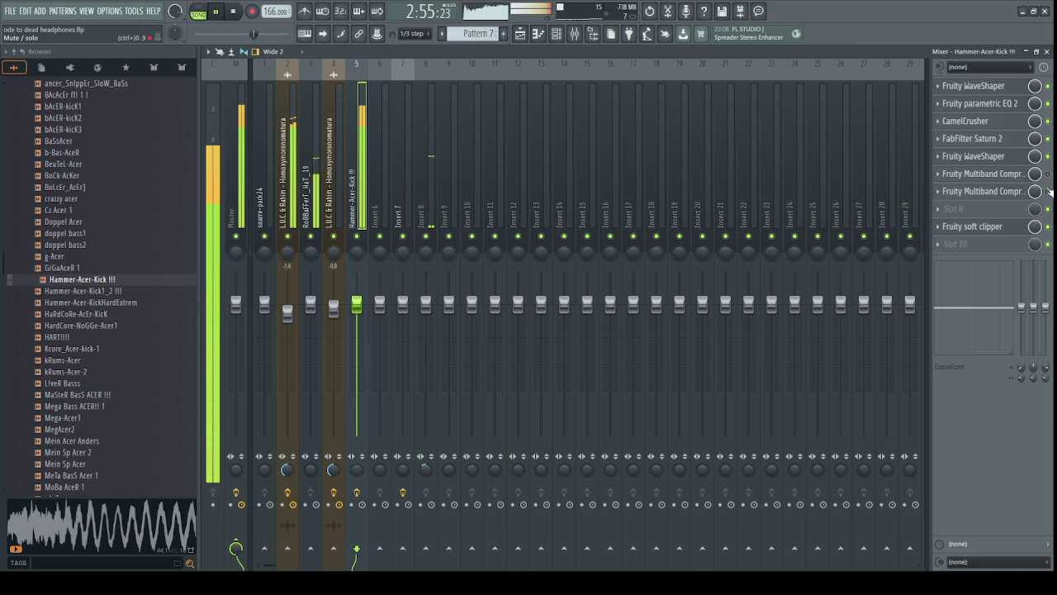
left_click(947, 206)
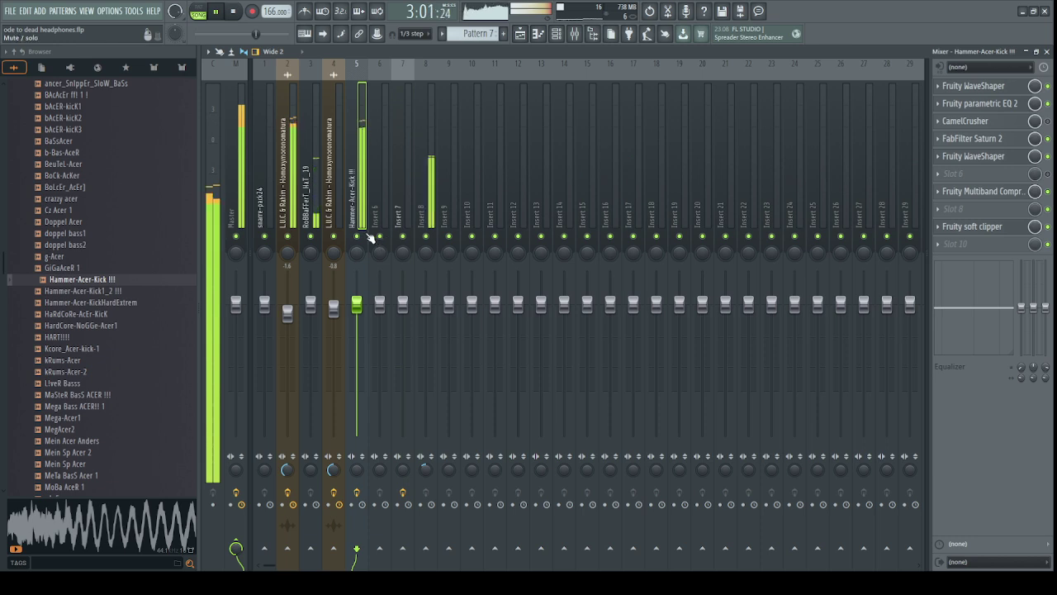
Solo the L.U.C. & Rahim - Homoxymoronomatura track on mixer insert 2, and solo Track 7 in the playlist.
left_click(293, 201)
key("alt+s")
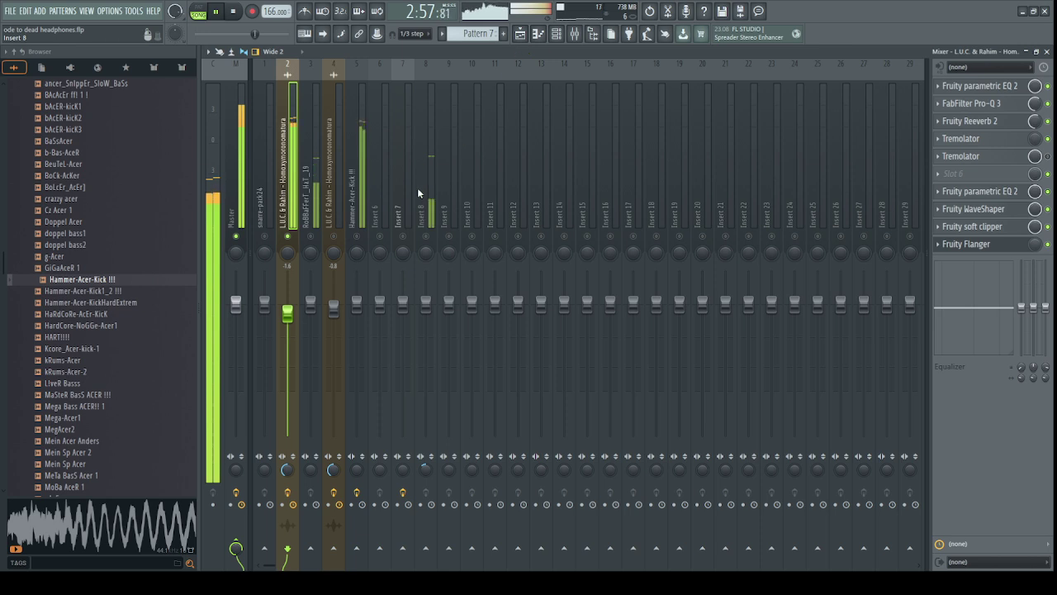
key("F5")
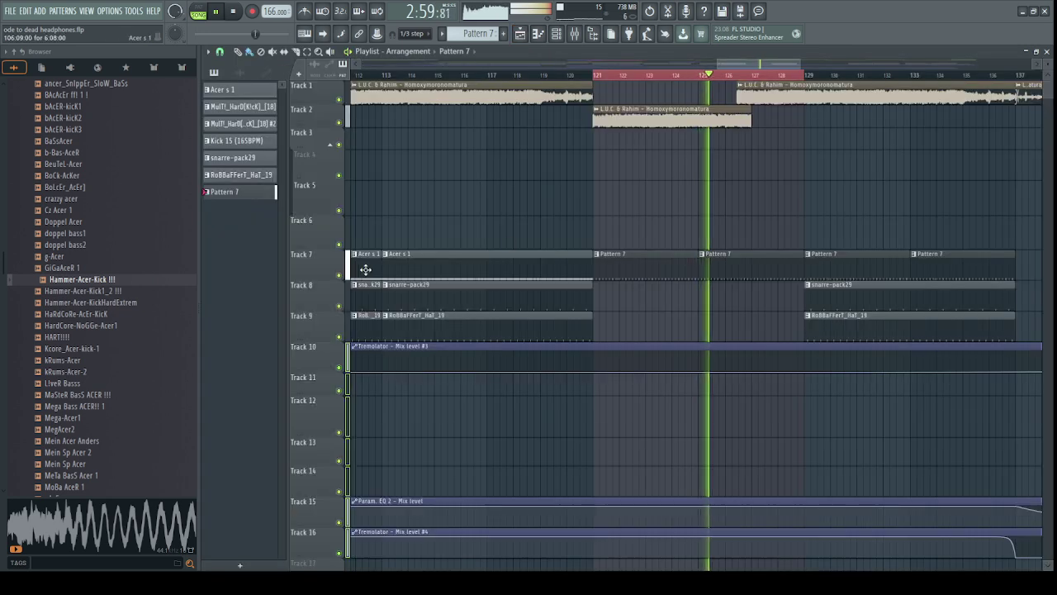
right_click(338, 275)
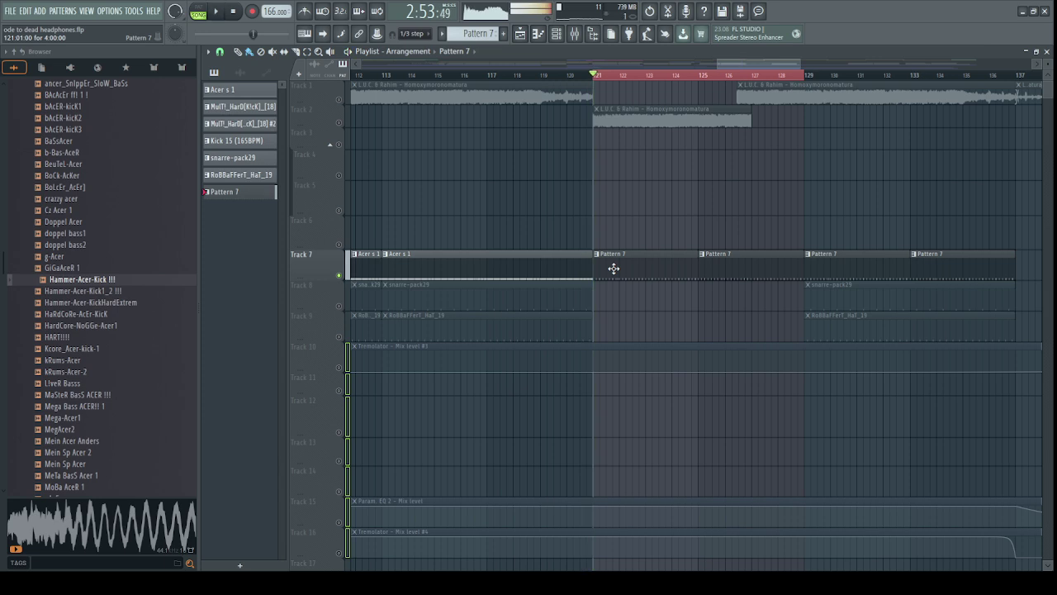
Open Pattern 7 in the piano roll, switch to the Hammer-Acer-Kick channel and play the loop.
double_click(614, 269)
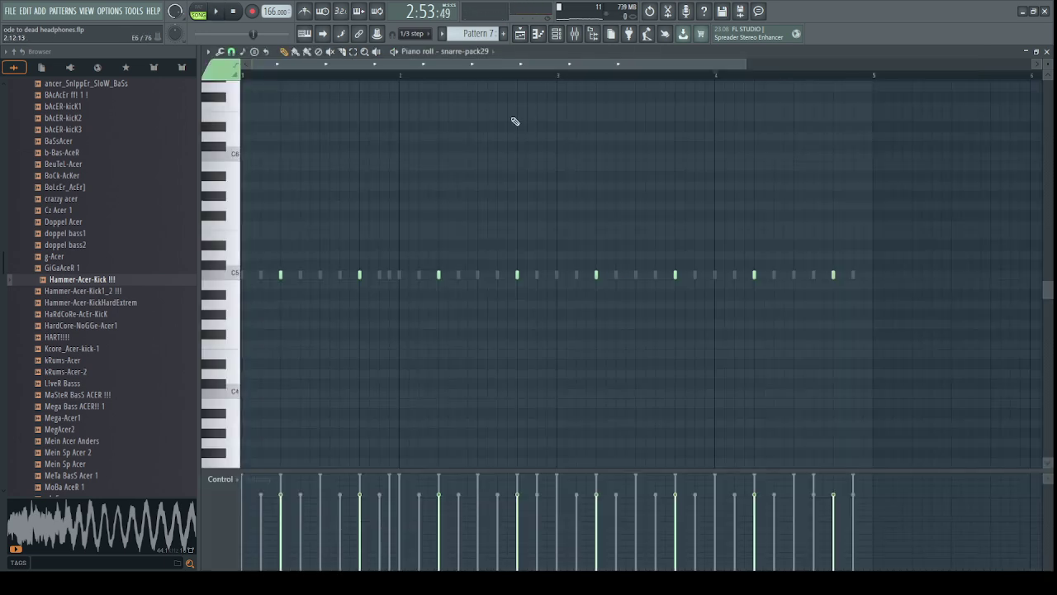
left_click(472, 60)
key("space")
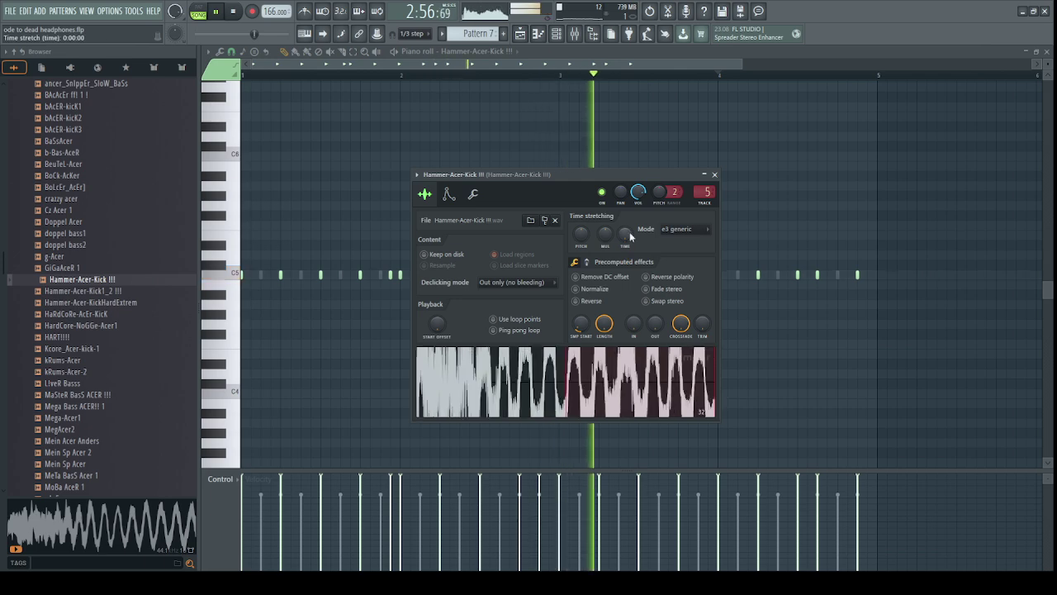
Try loop points, reversed polarity and DC offset removal on the Hammer-Acer-Kick sample.
left_click(645, 277)
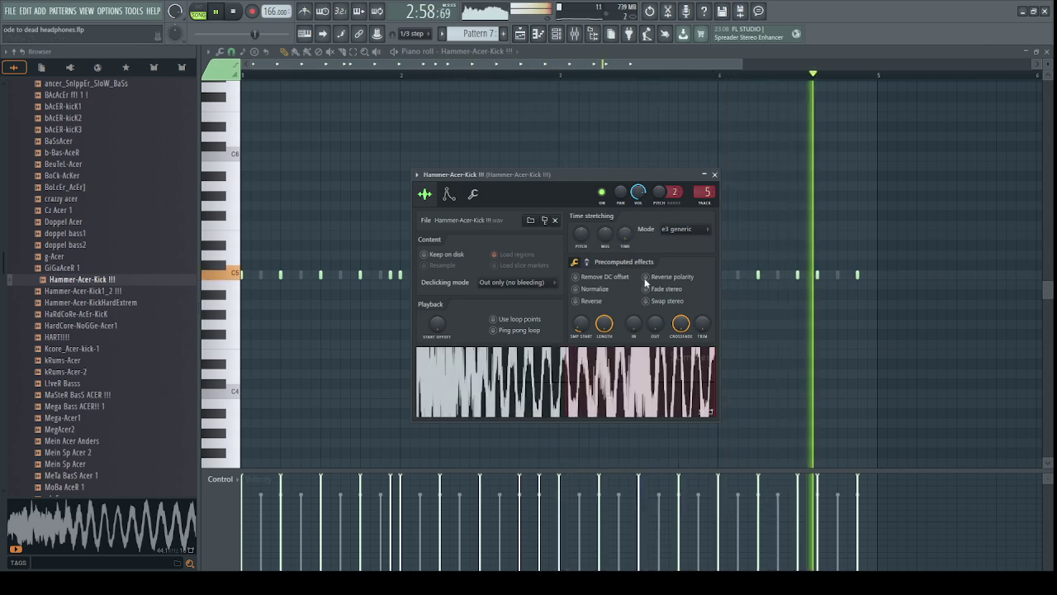
left_click_drag(680, 328, 684, 318)
left_click(590, 276)
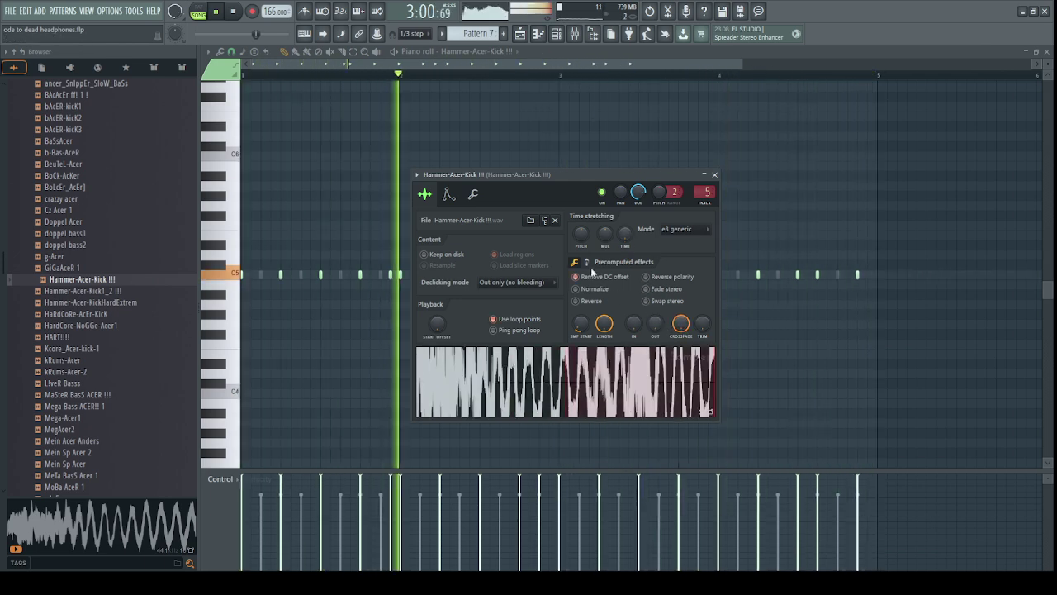
Boost the kick sample's gain, reduce its filter cutoff and set its Pogo effect to about -35%.
left_click(587, 262)
left_click(575, 262)
left_click(587, 261)
left_click_drag(581, 283, 582, 271)
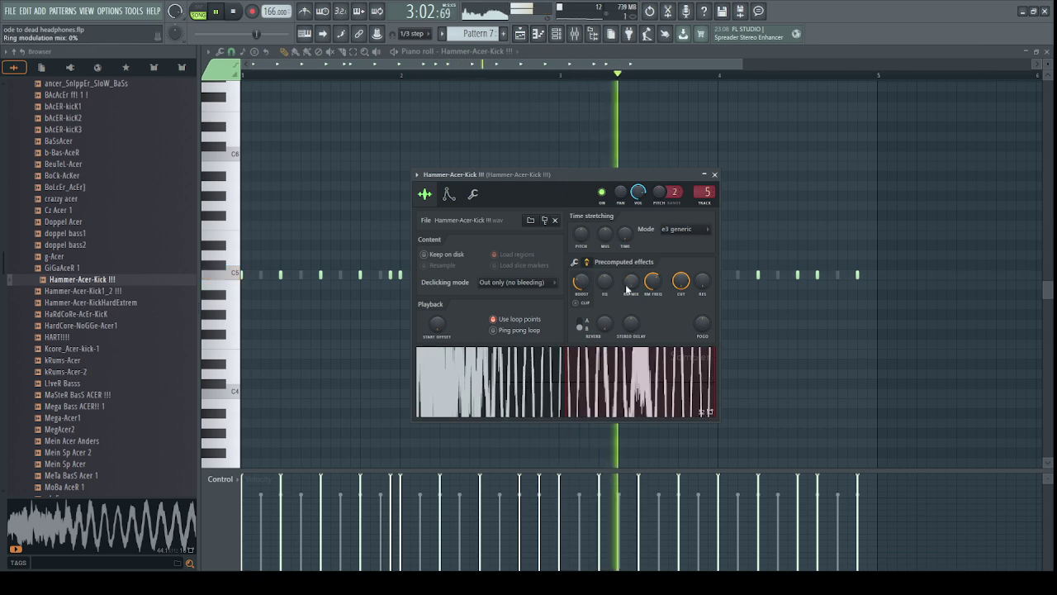
left_click_drag(676, 279, 699, 334)
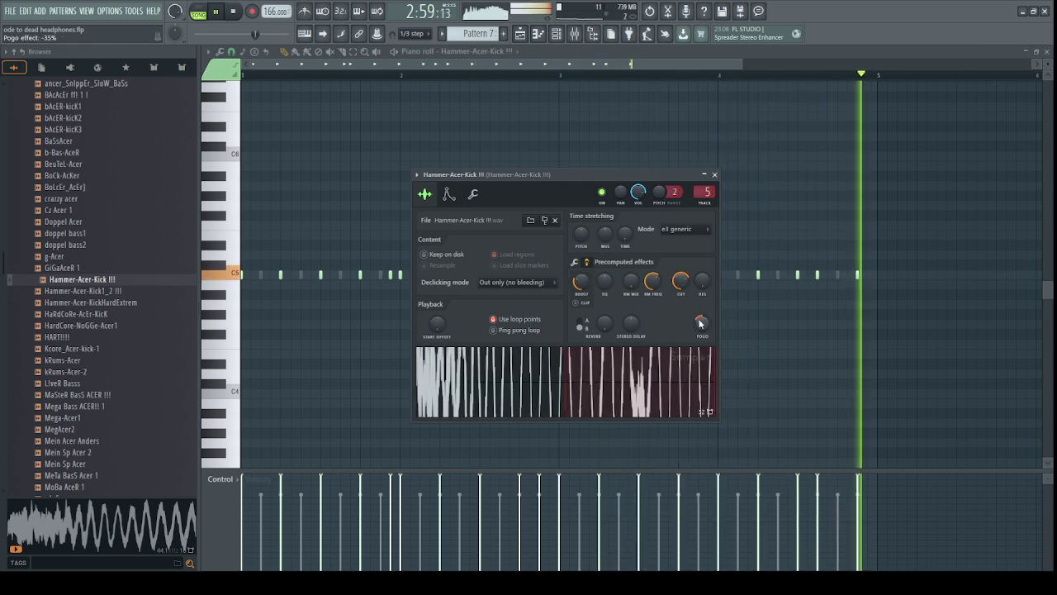
Switch the kick sample's reverb to type A, set its gain boost to about 32% and shift its sample start.
left_click(591, 322)
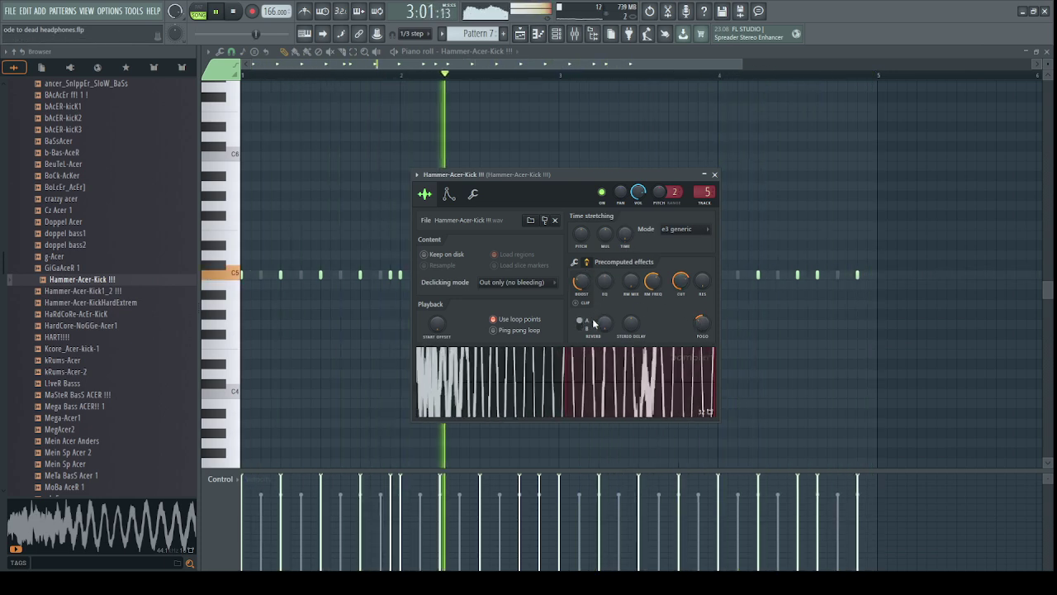
left_click_drag(611, 332, 615, 334)
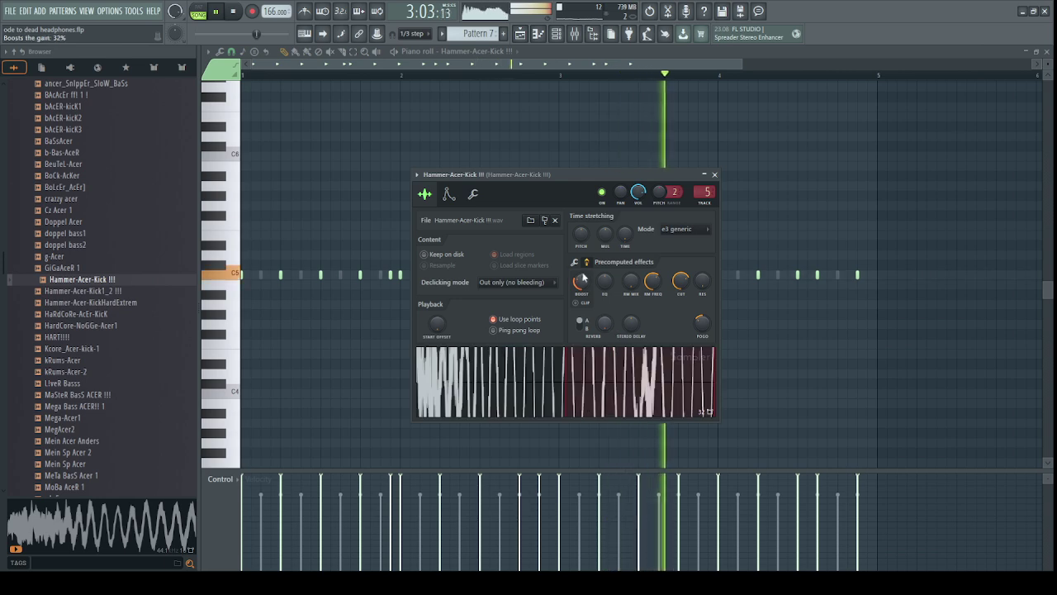
left_click(586, 262)
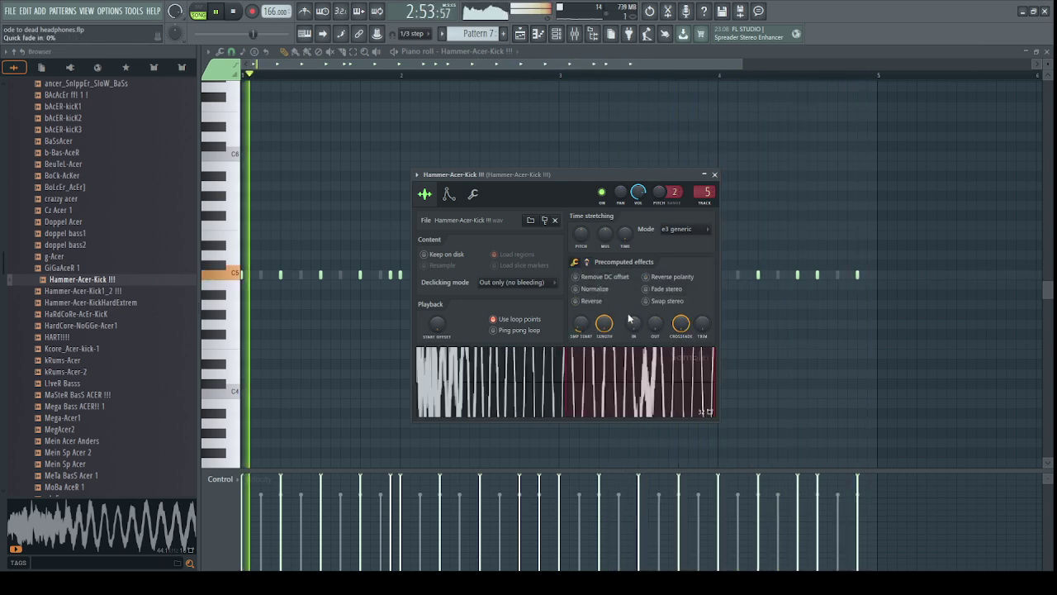
left_click_drag(582, 323, 581, 324)
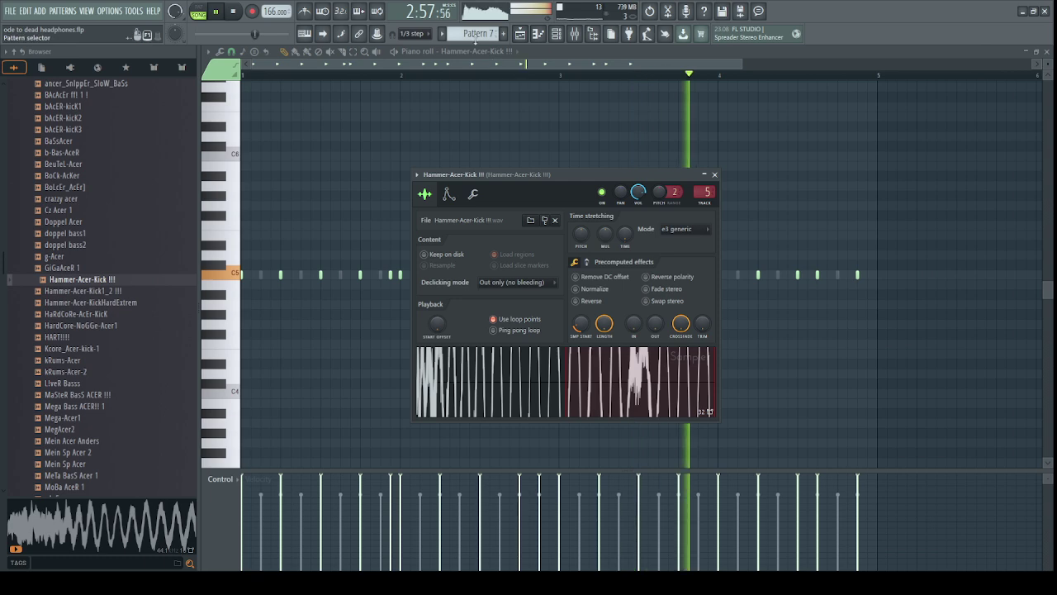
Unsolo Track 7 in the playlist so that all tracks play, and stop playback.
key("F9")
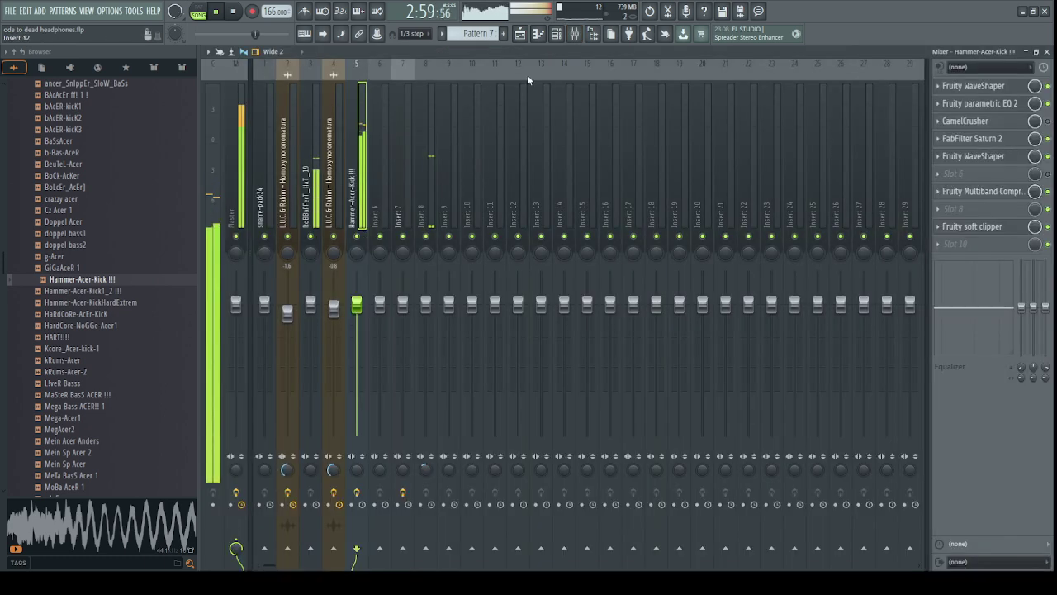
key("F5")
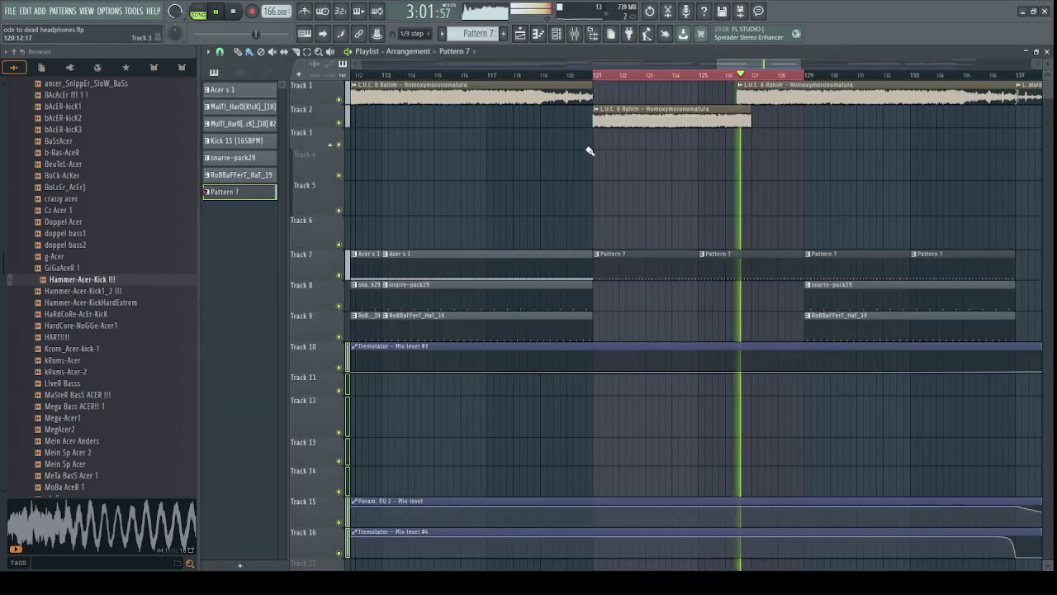
scroll(763, 65, "down", 3)
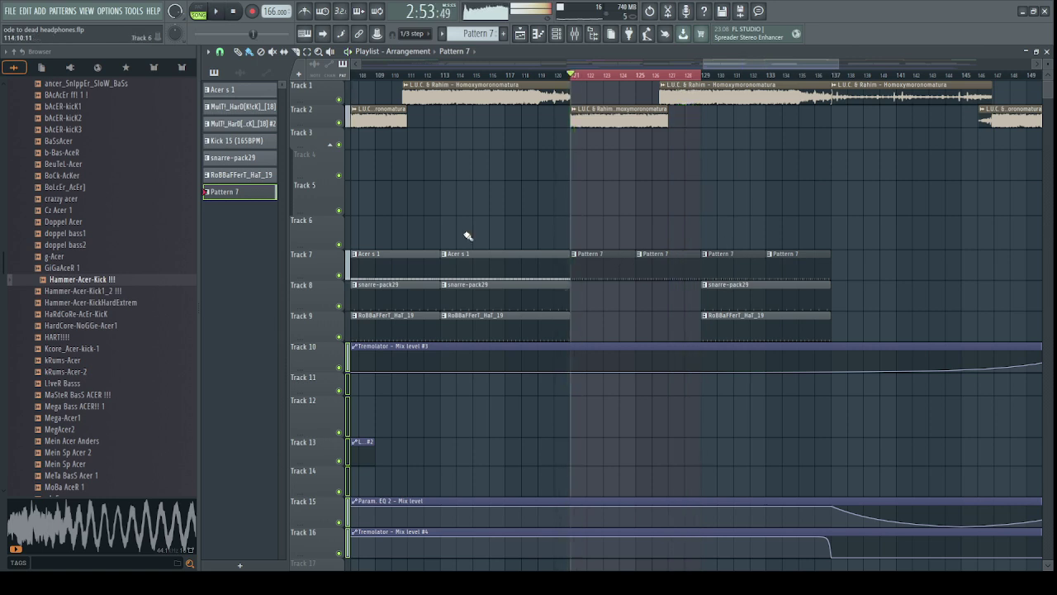
Delete the snare and hi-hat notes from Pattern 7, keeping only the Hammer-Acer-Kick notes.
double_click(241, 196)
left_click_drag(901, 240, 268, 355)
key("Delete")
scroll(459, 53, "down", 1)
left_click_drag(935, 170, 239, 350)
key("Delete")
scroll(477, 50, "down", 1)
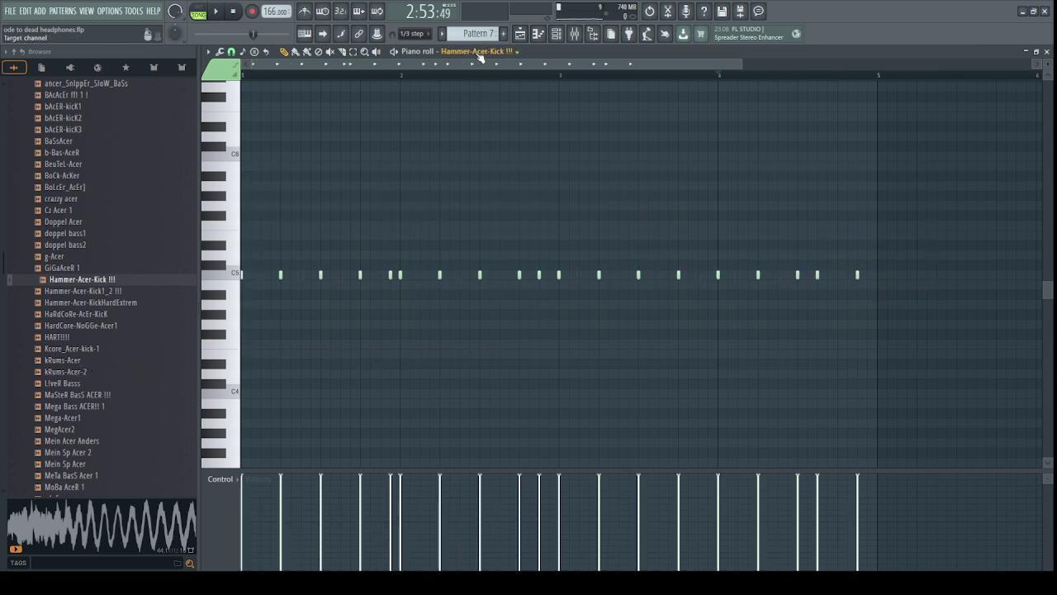
Lower the velocity of all Hammer-Acer-Kick notes in Pattern 7 to about 87% and play the loop.
left_click_drag(936, 188, 392, 318)
left_click_drag(795, 487, 184, 460)
key("space")
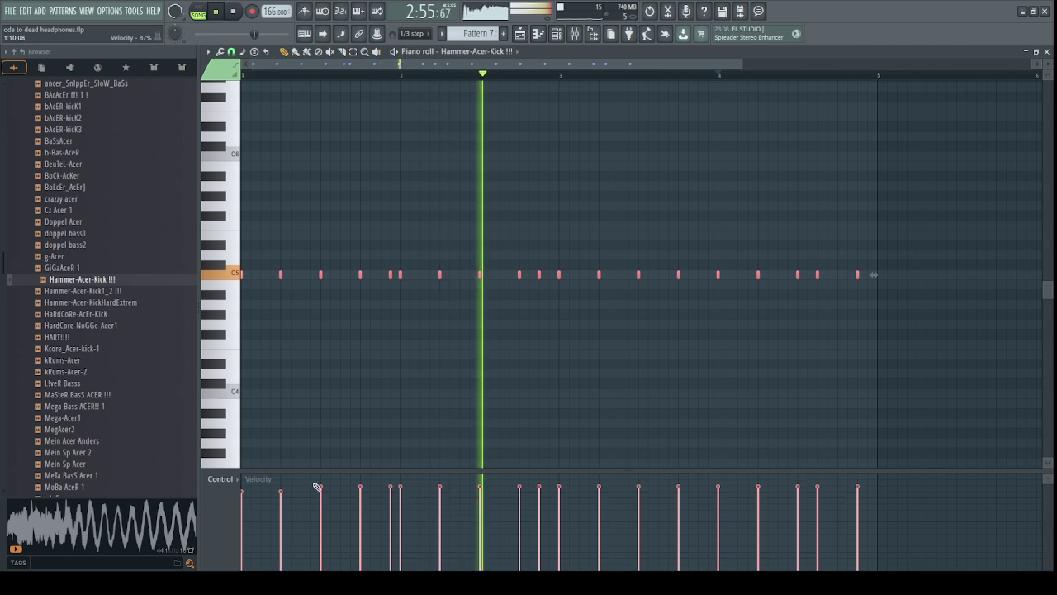
Stop playback and examine the effect chains on the Master and on the Homoxymoronomatura track in insert 2.
key("F5")
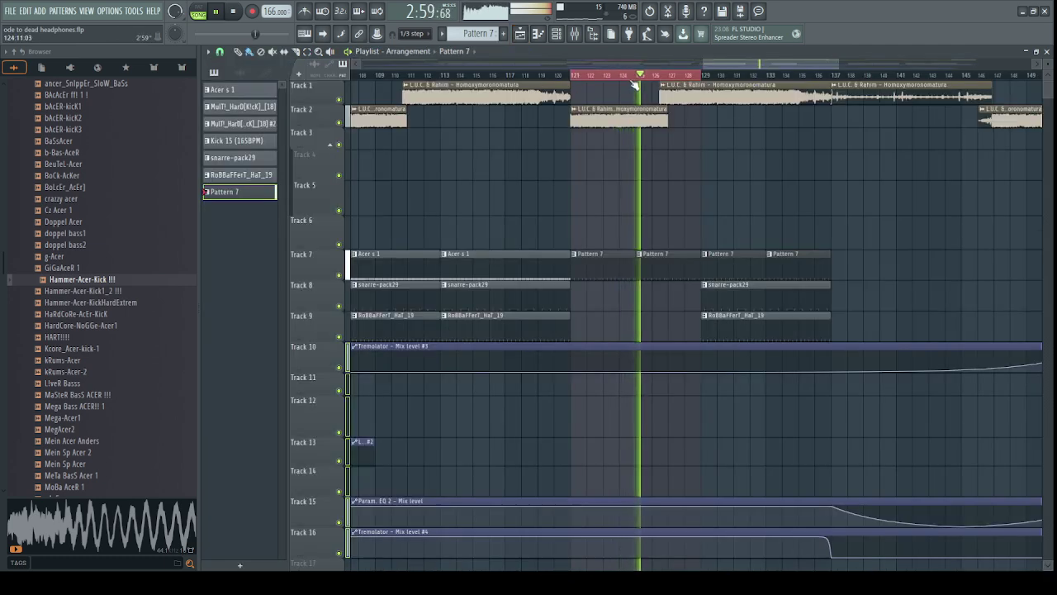
key("F9")
key("space")
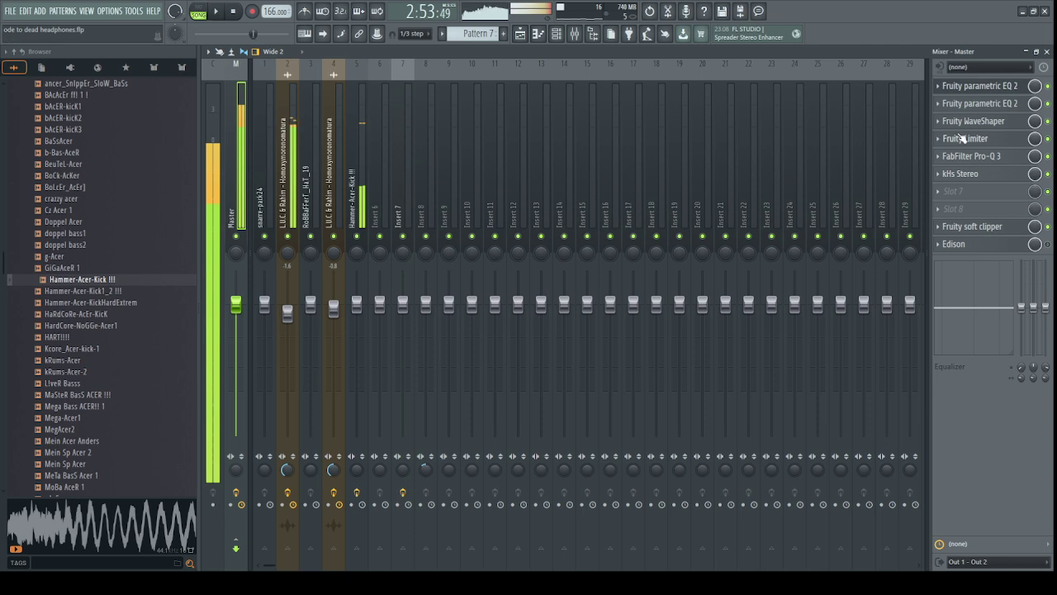
left_click(286, 215)
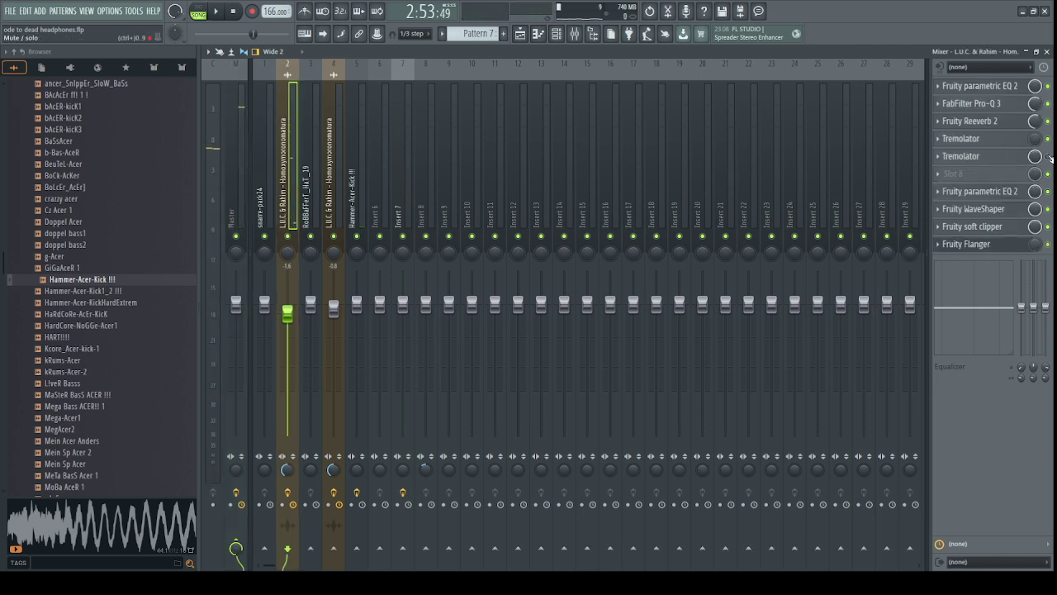
left_click(517, 35)
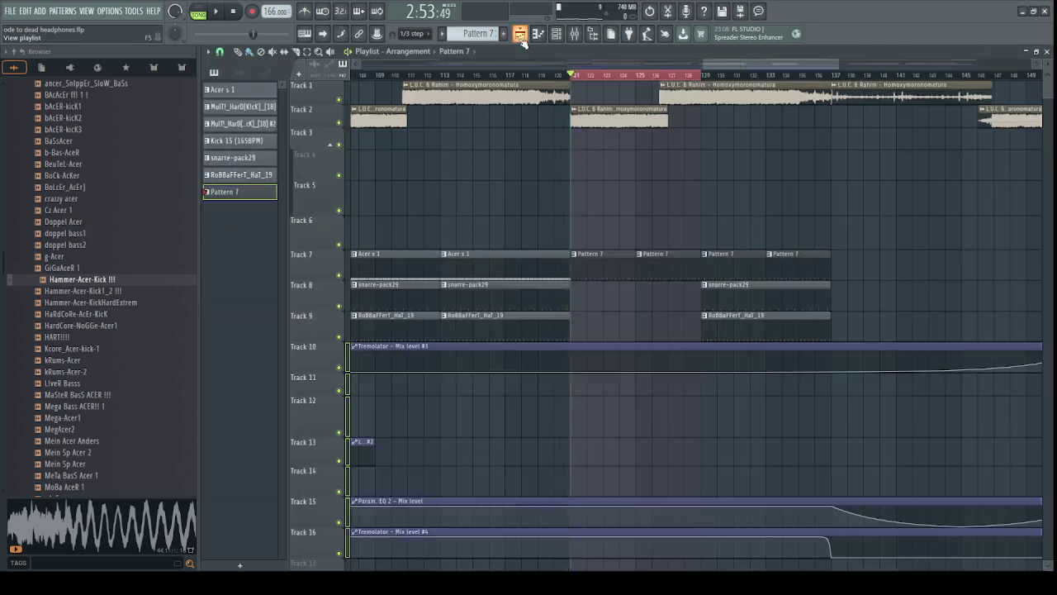
During playback, add the snarre-pack29 and RoBBaFFerT_HaT_19 clips to Tracks 8 and 9 from bar 121 to bar 129.
key("space")
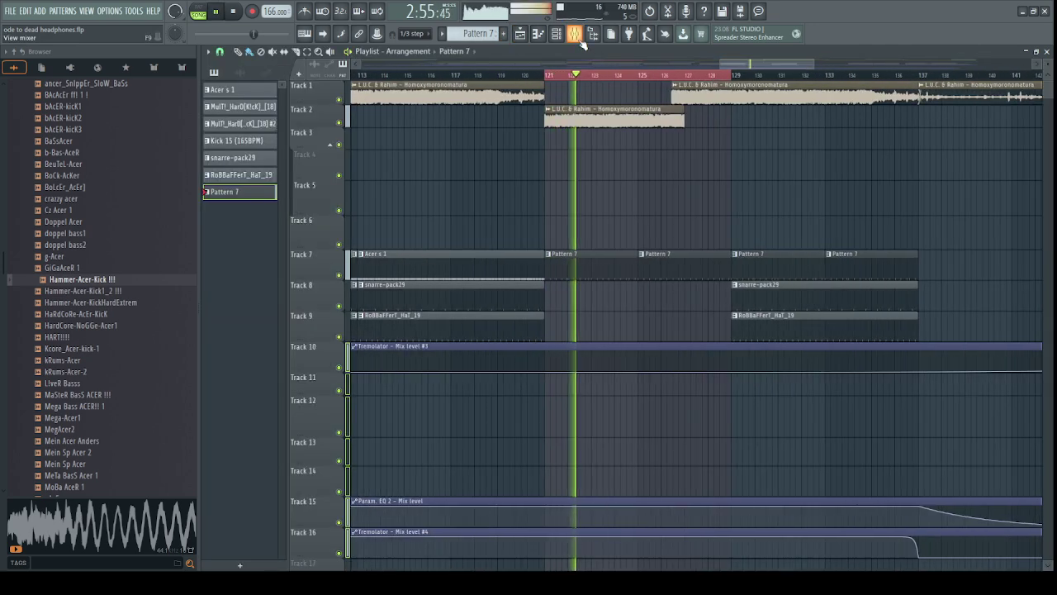
left_click(575, 34)
left_click(521, 34)
left_click_drag(736, 296, 602, 306)
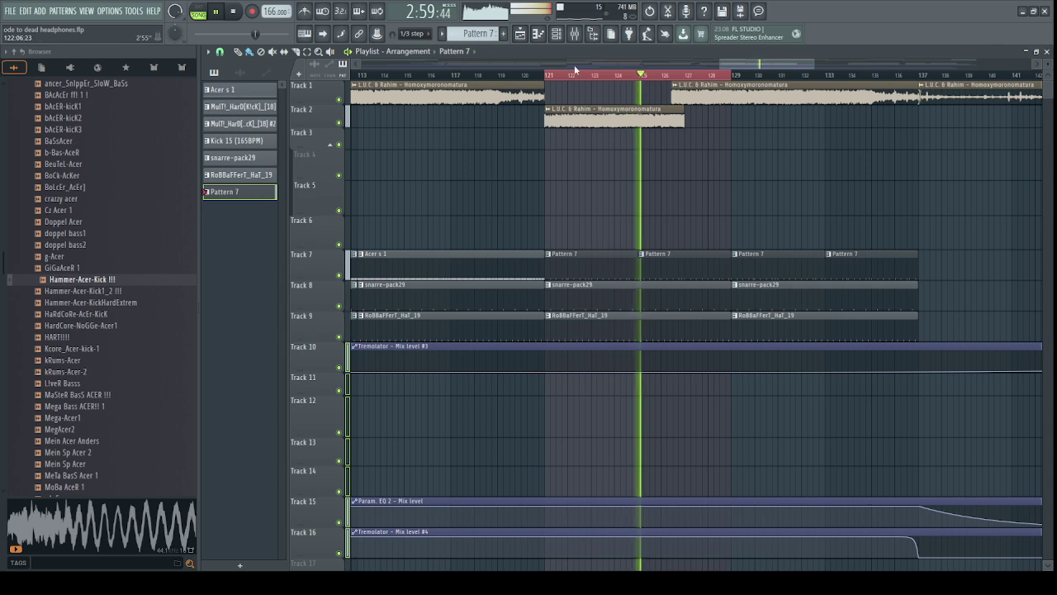
Reopen the Hammer-Acer-Kick sampler, raise its filter cutoff and set its Pogo effect to about -18% while the loop plays.
left_click(575, 33)
key("space")
left_click(557, 35)
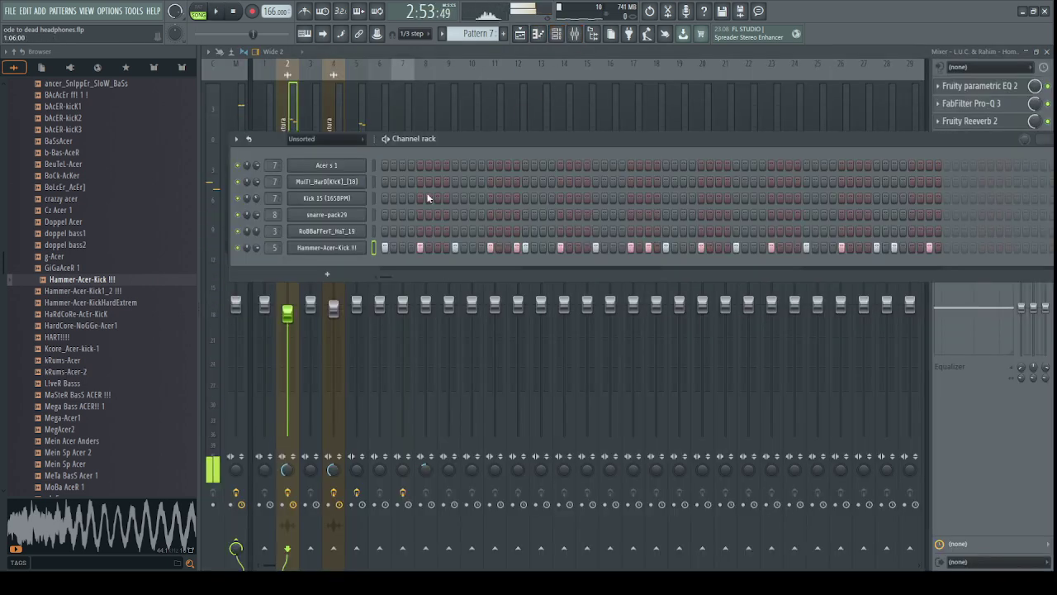
left_click(339, 247)
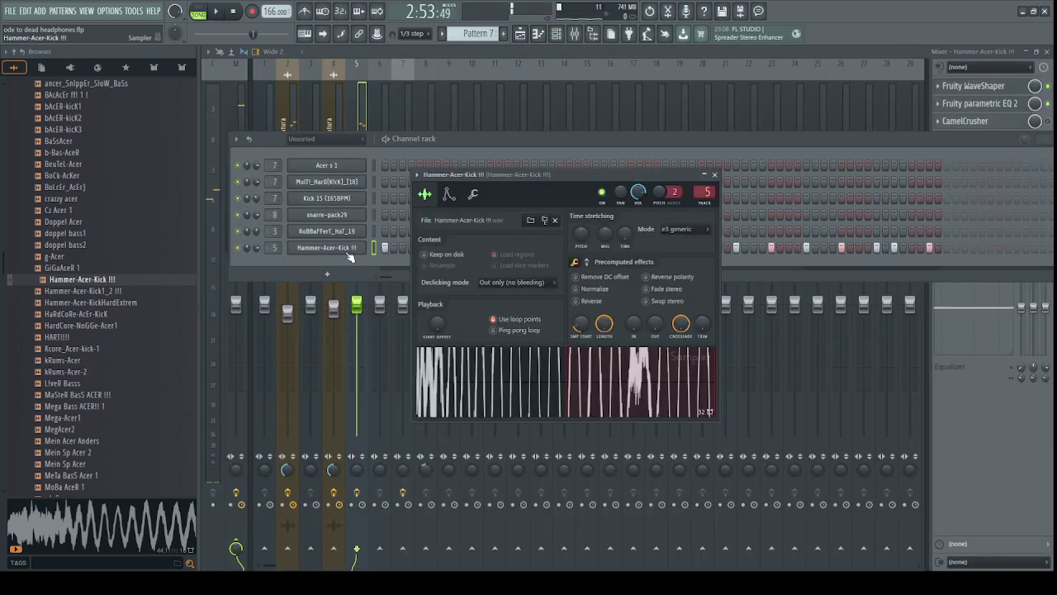
key("space")
left_click(587, 262)
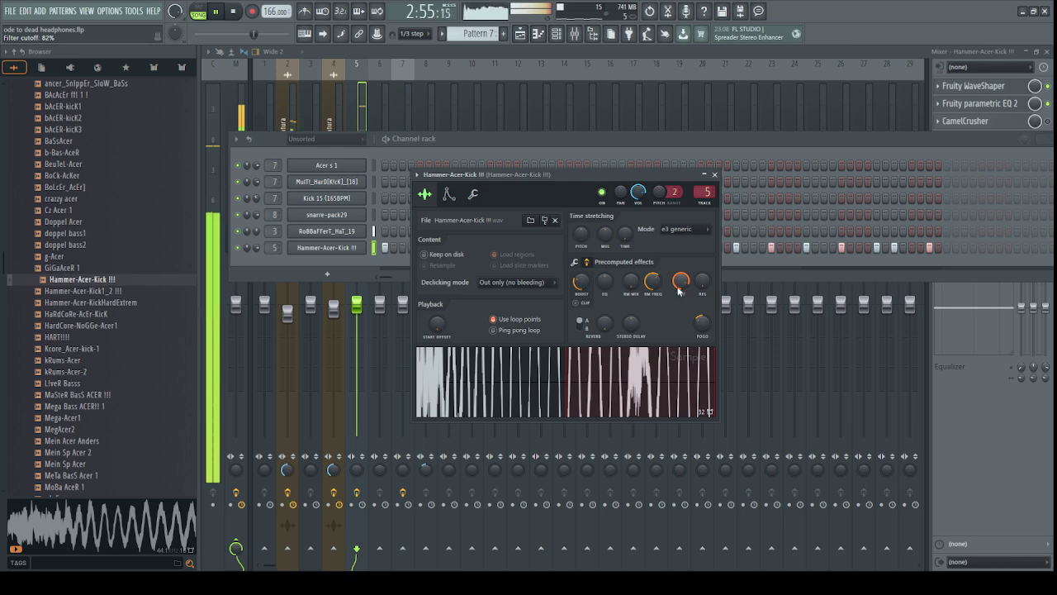
left_click_drag(698, 325, 696, 322)
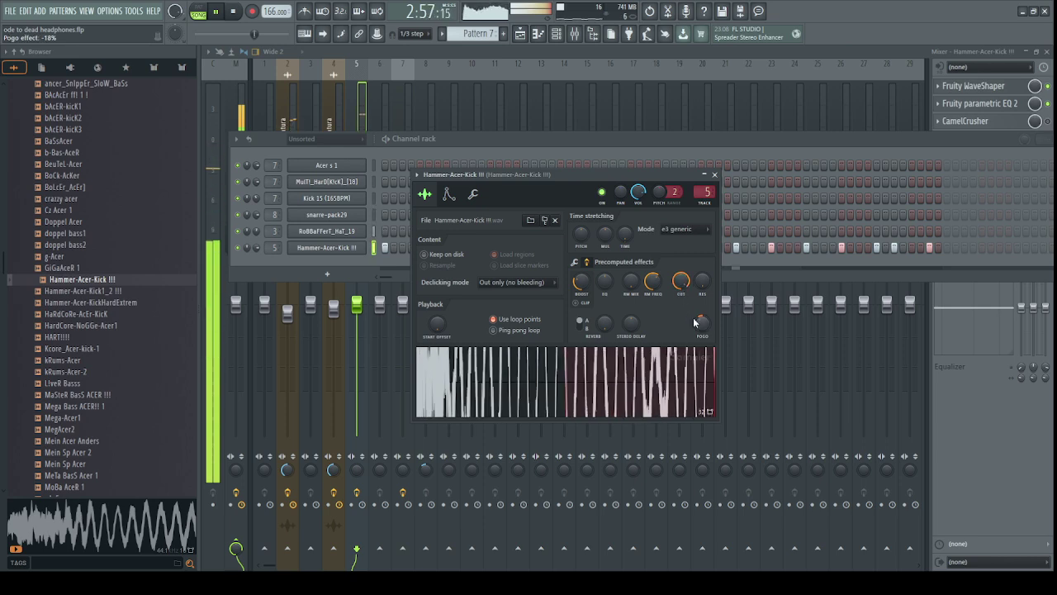
left_click(503, 324)
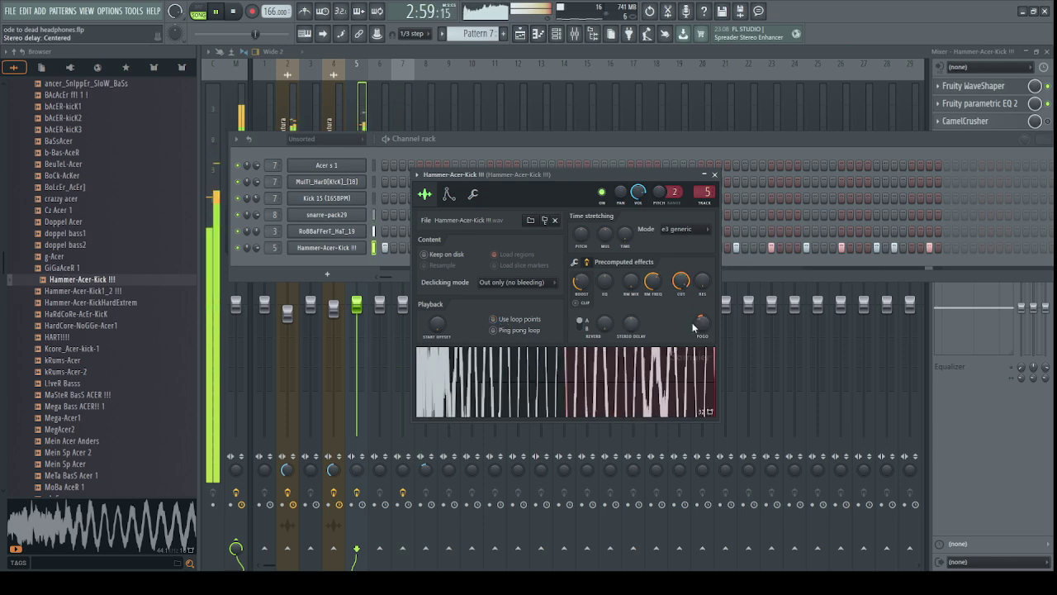
Solo the Hammer-Acer-Kick mixer insert and select it to hear the kick alone, then stop playback.
left_click(333, 113)
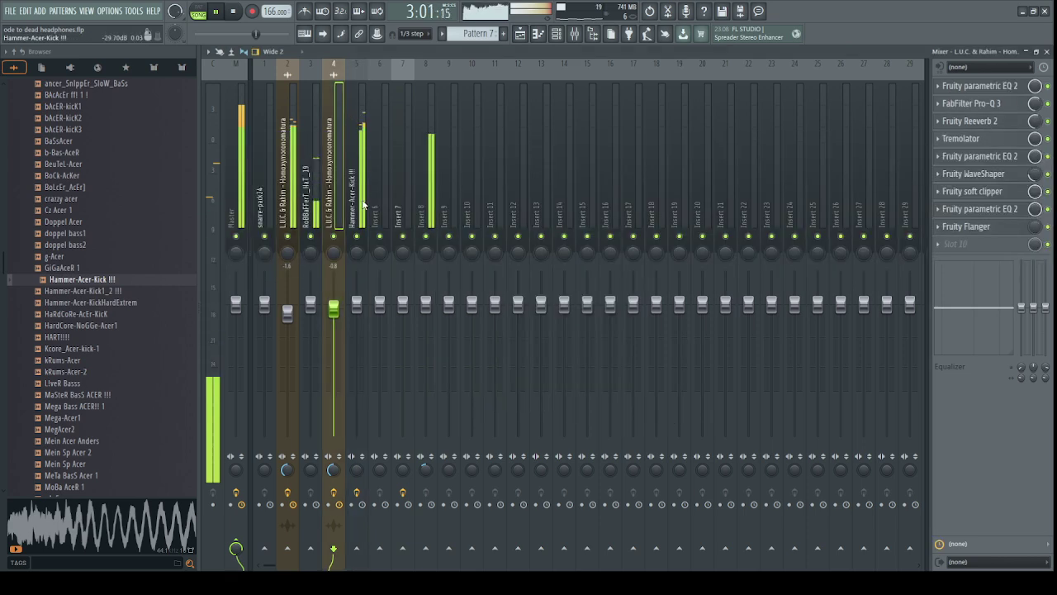
right_click(357, 237)
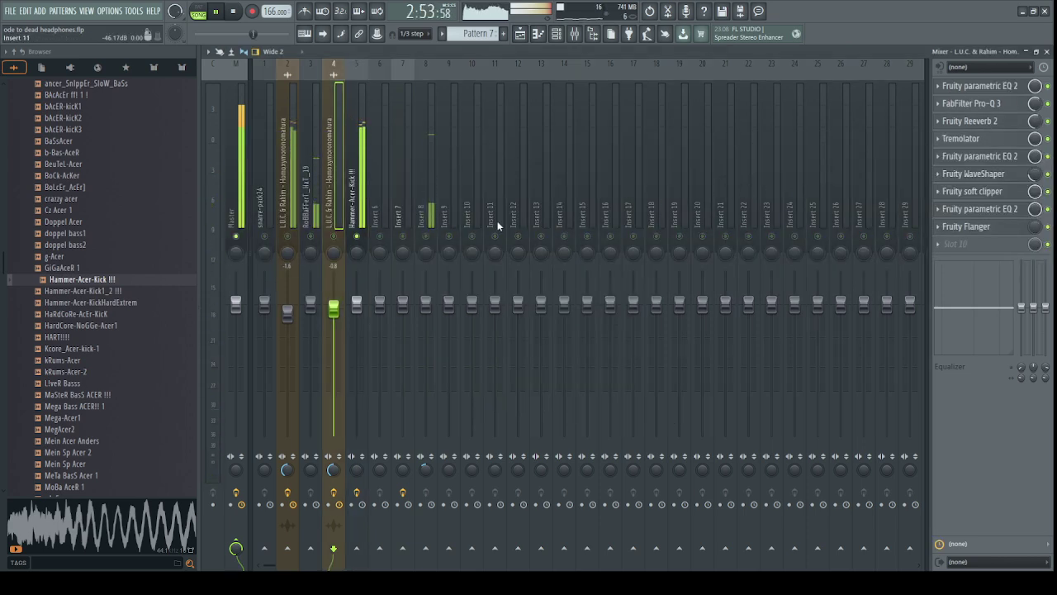
left_click(354, 216)
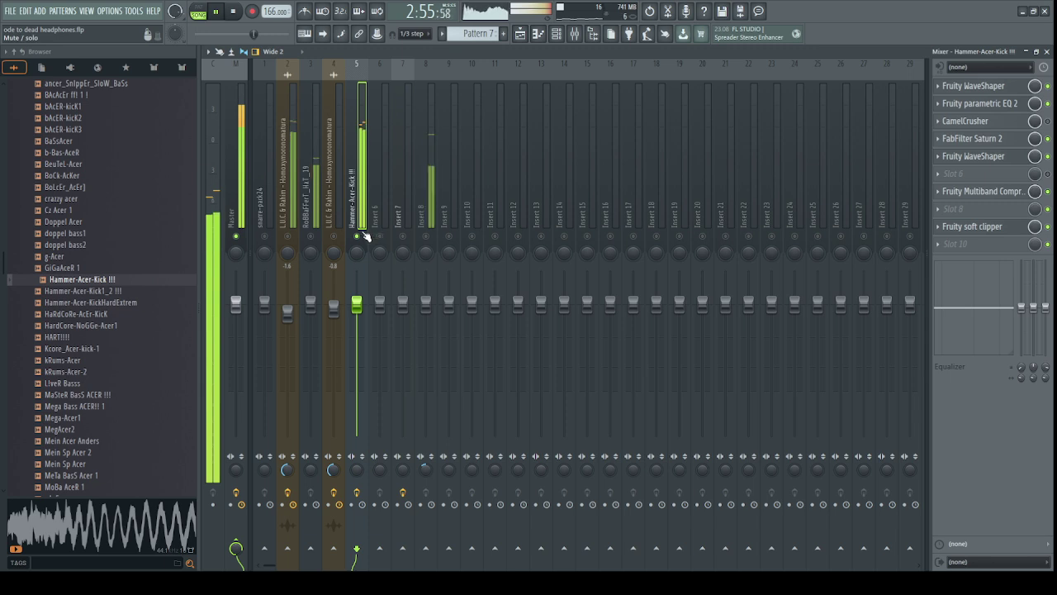
key("space")
Turn off loop points in the Hammer-Acer-Kick sampler, move the sample start later and audition the sound.
key("F6")
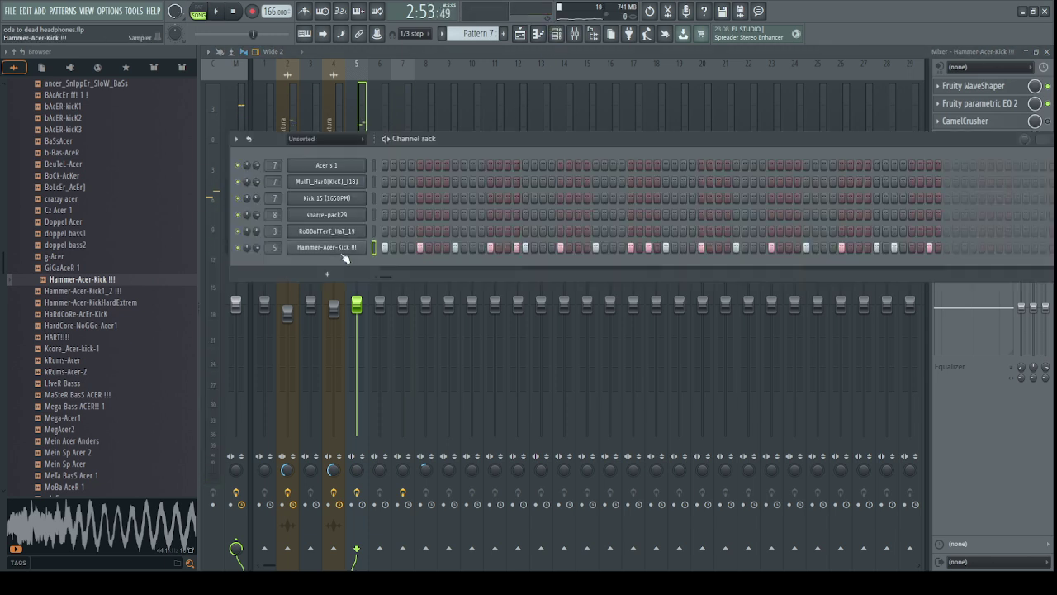
left_click(339, 247)
left_click(648, 363)
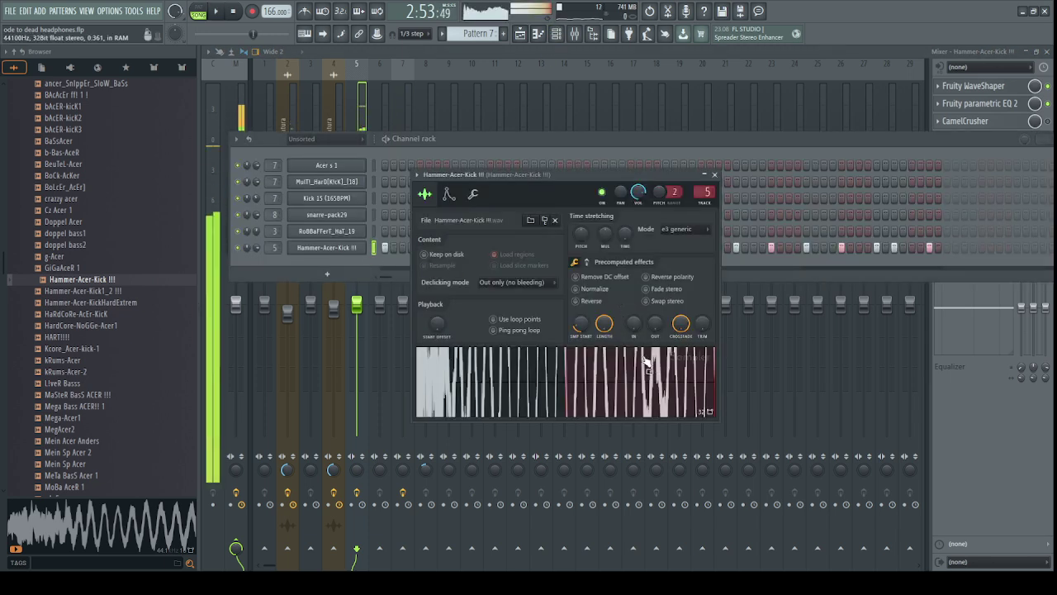
left_click_drag(580, 324, 580, 315)
left_click(596, 390)
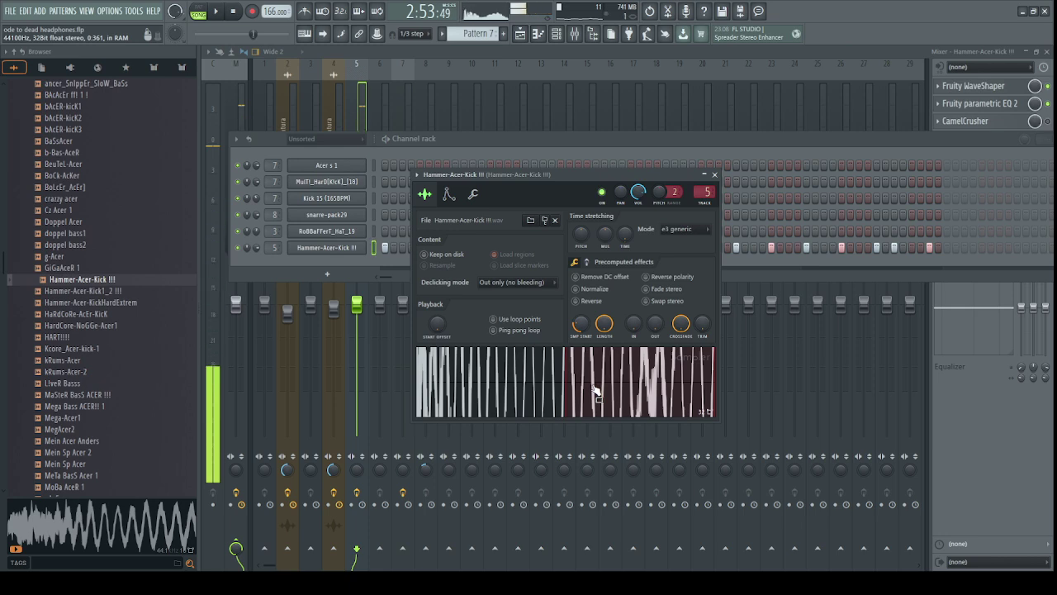
Reset the kick sample's Pogo effect to its centre value and audition the sound.
left_click(587, 263)
left_click_drag(702, 324, 702, 315)
left_click(677, 382)
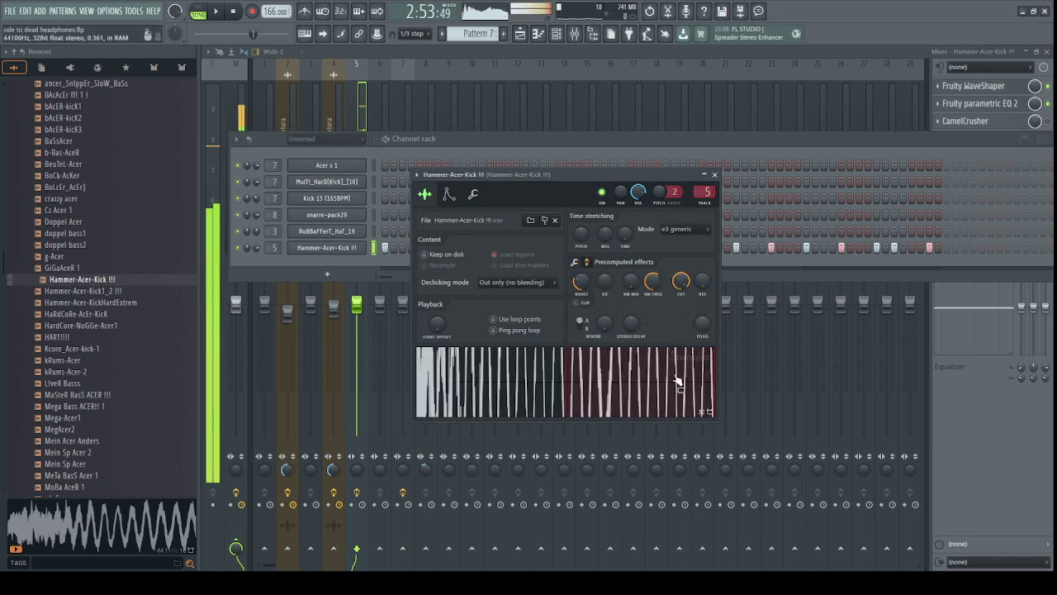
Move the kick's sample start back to an earlier point, audition the sample and play the loop.
left_click(575, 263)
left_click_drag(580, 325, 579, 340)
left_click(600, 393)
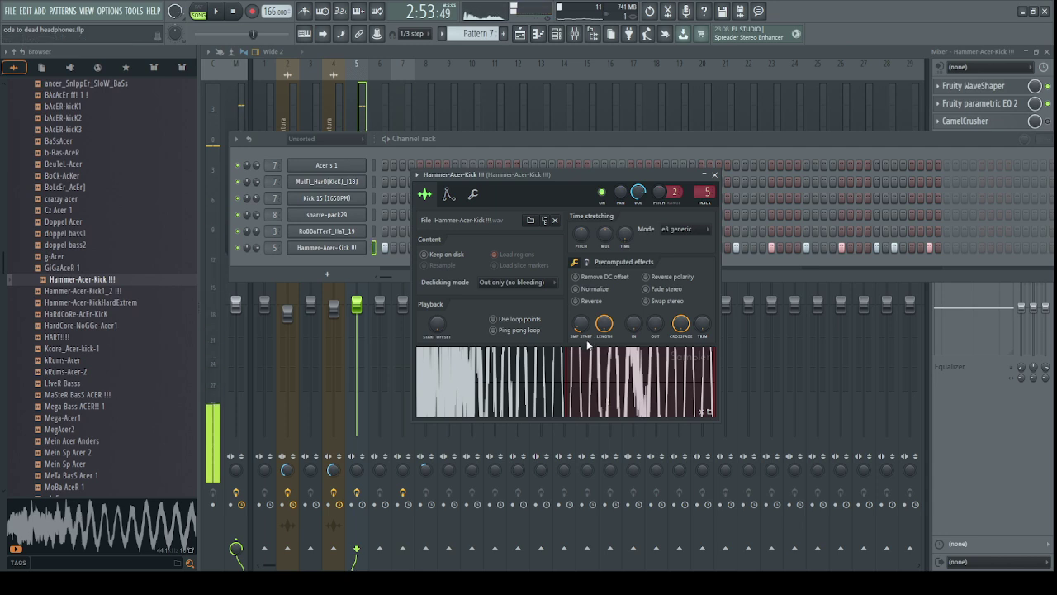
left_click(593, 364)
left_click(357, 180)
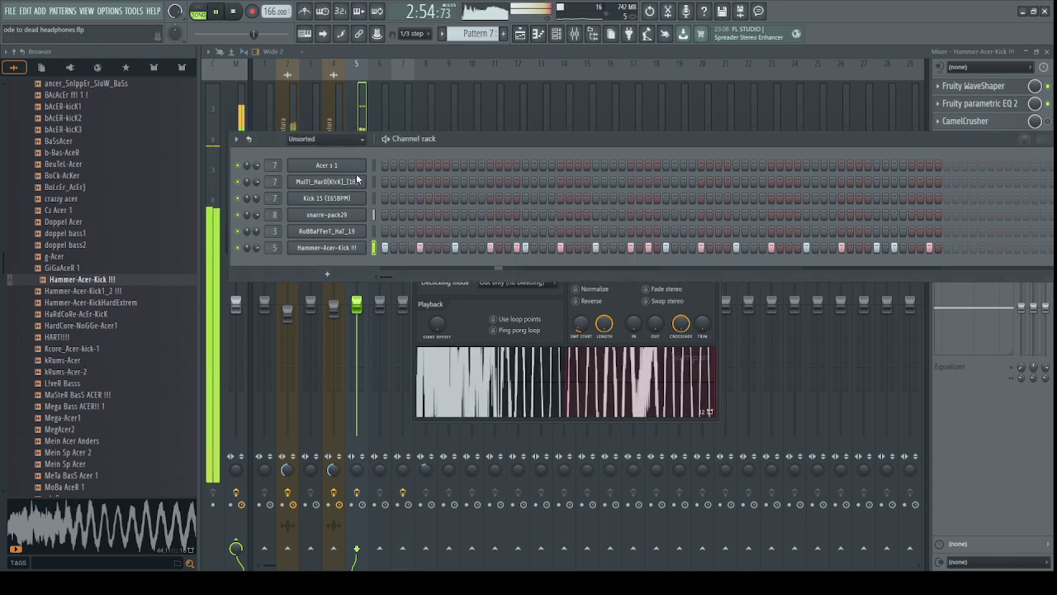
Reopen the Hammer-Acer-Kick channel's sampler and set its sample start offset to 18%.
left_click(360, 112)
left_click(561, 34)
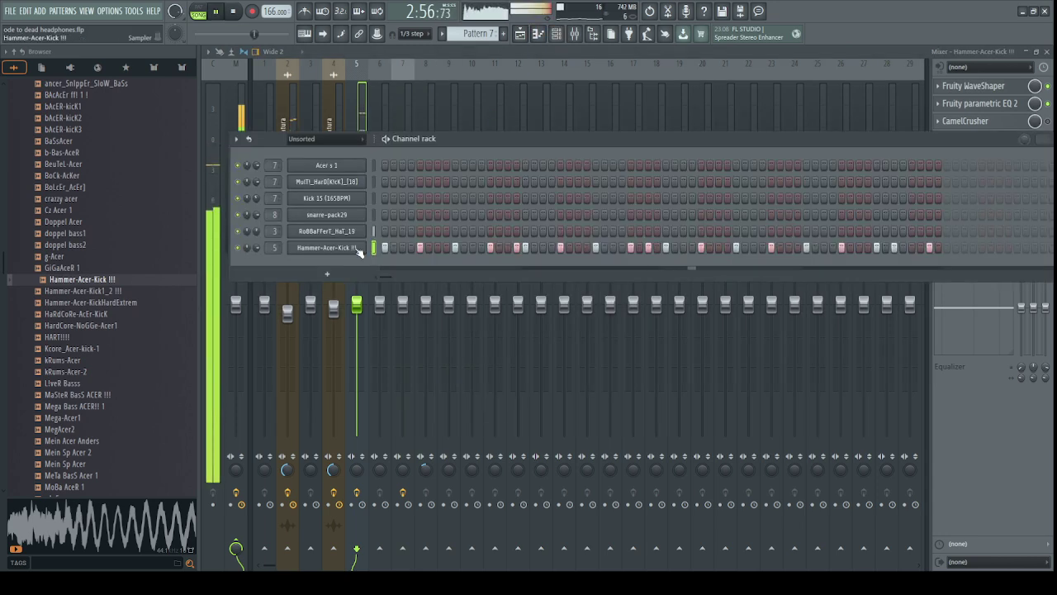
left_click(327, 247)
left_click_drag(581, 332, 580, 328)
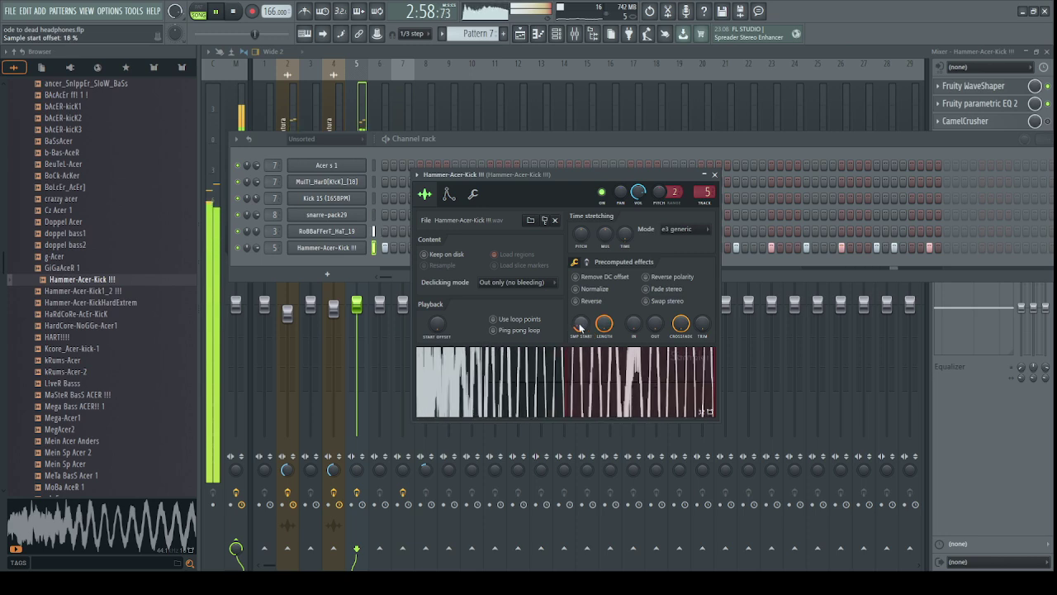
Try Kcore_Acer-kick-1 and L!veR Basss as replacement samples in the kick channel while the arrangement plays.
left_click(109, 326)
left_click(98, 349)
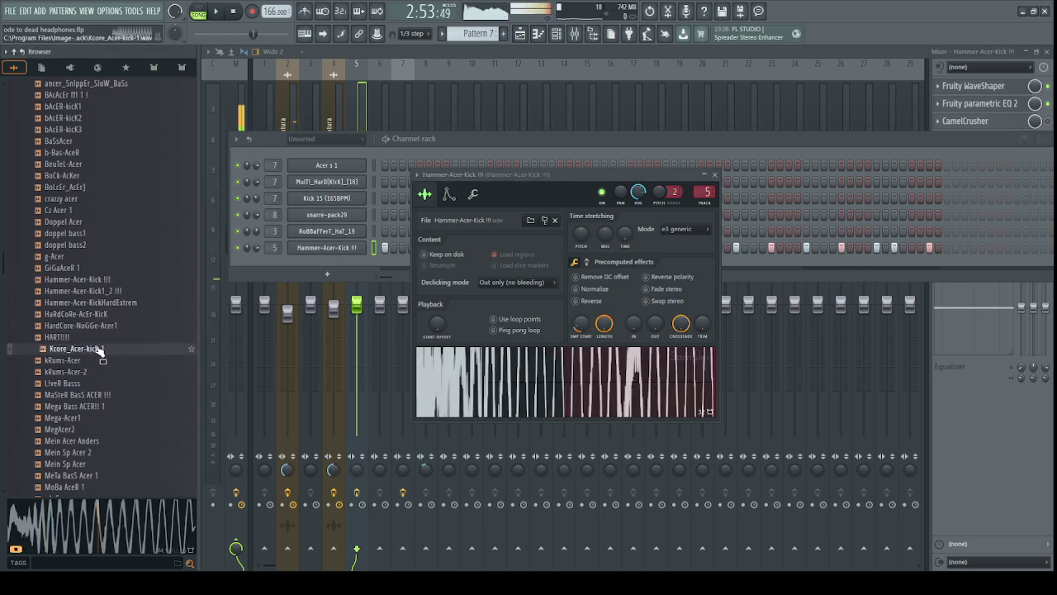
left_click_drag(97, 348, 514, 384)
key("space")
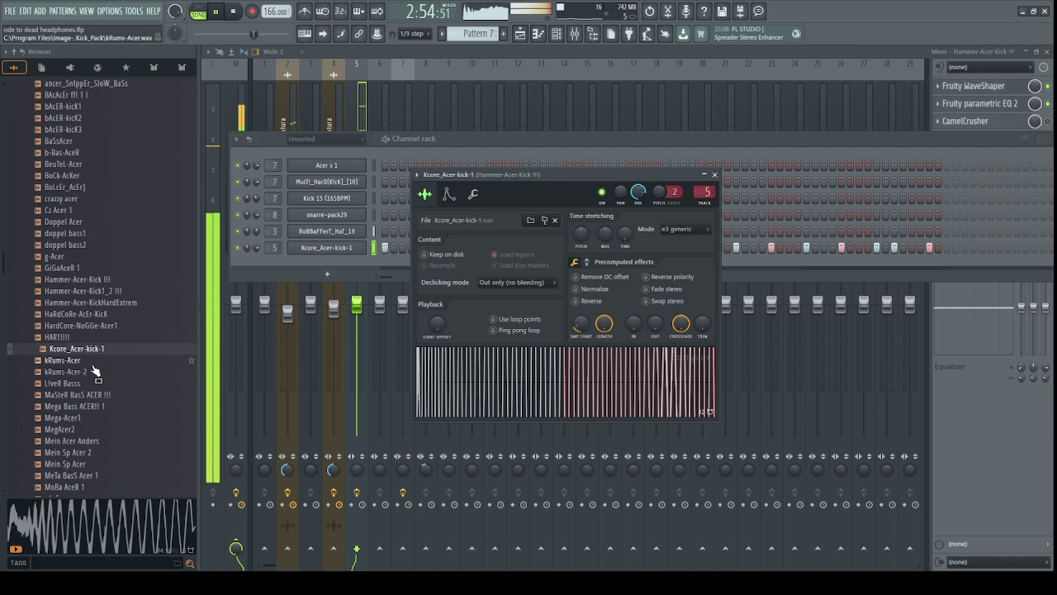
left_click(96, 372)
middle_click(97, 386)
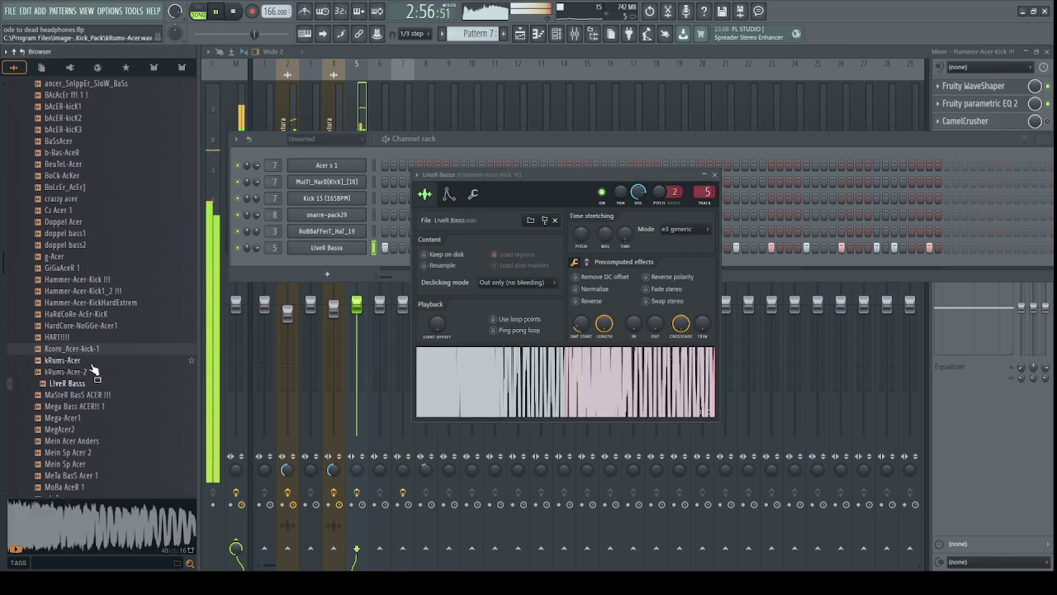
Try the BoCk-AcKer and ancer_SnIppEr_LaNgSaM!!! samples in the kick channel.
scroll(91, 325, "up", 2)
middle_click(78, 246)
scroll(85, 261, "up", 1)
scroll(85, 247, "up", 1)
left_click(83, 222)
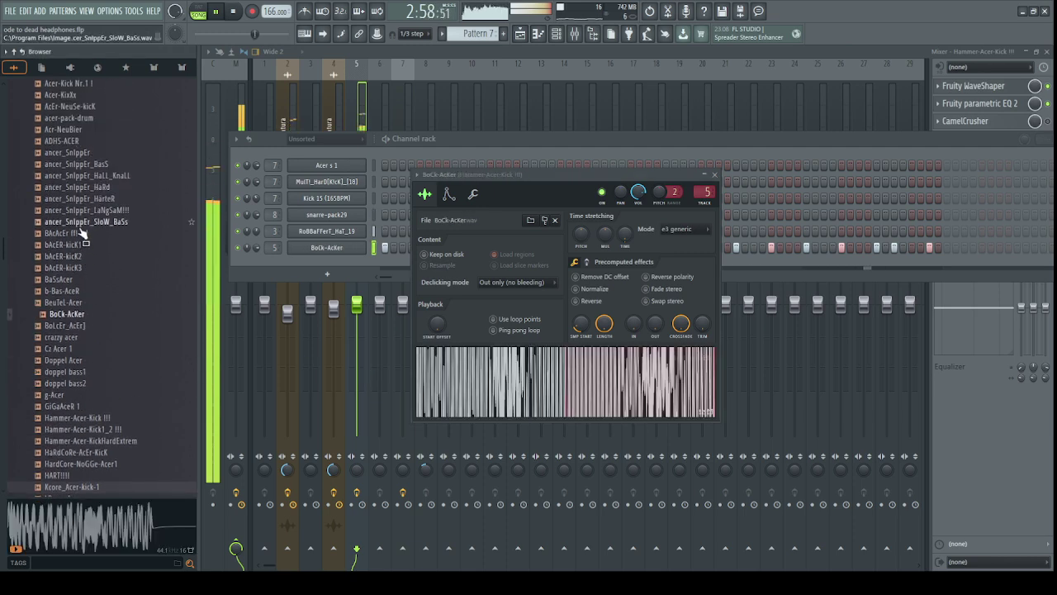
middle_click(81, 215)
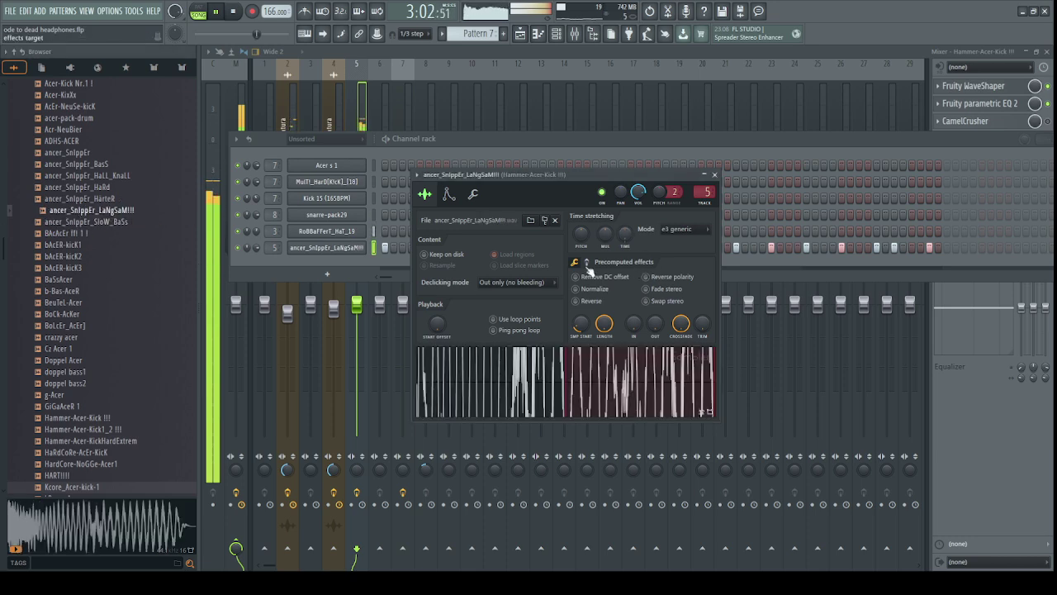
Try the Acer-Kick Nr.1 !, AcER-JaNdeL and b-Bas-AceR samples in the kick channel.
scroll(96, 212, "up", 2)
left_click(94, 210)
scroll(91, 223, "up", 2)
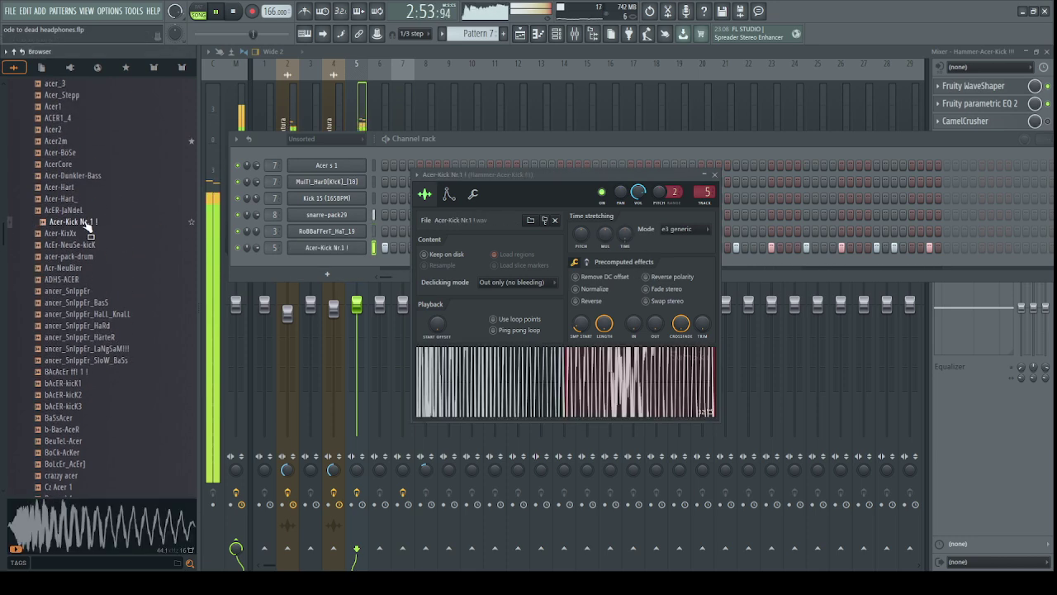
left_click(82, 210)
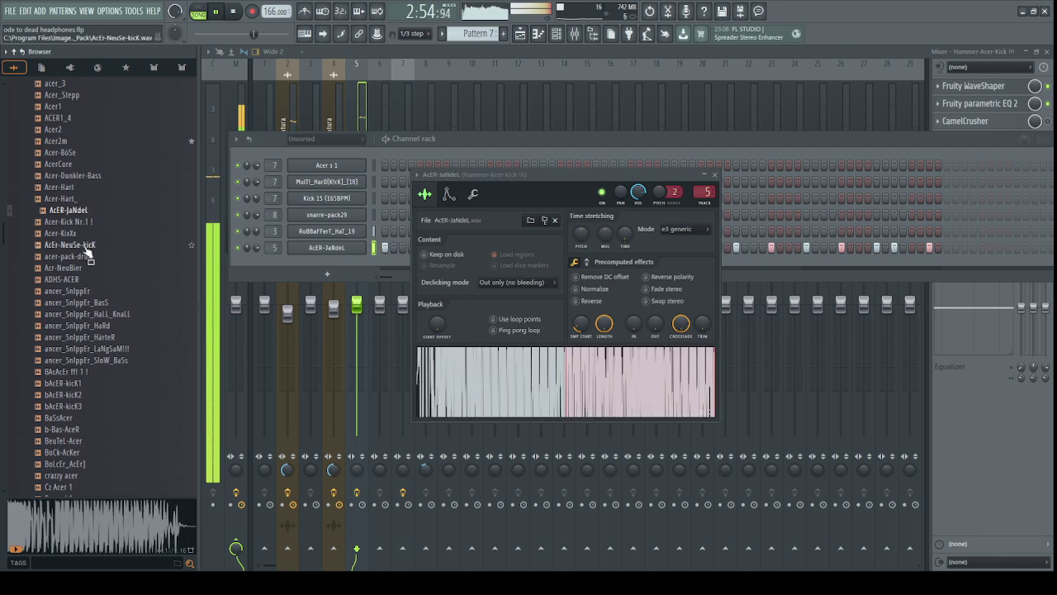
scroll(83, 236, "down", 6)
left_click(81, 221)
scroll(99, 256, "up", 6)
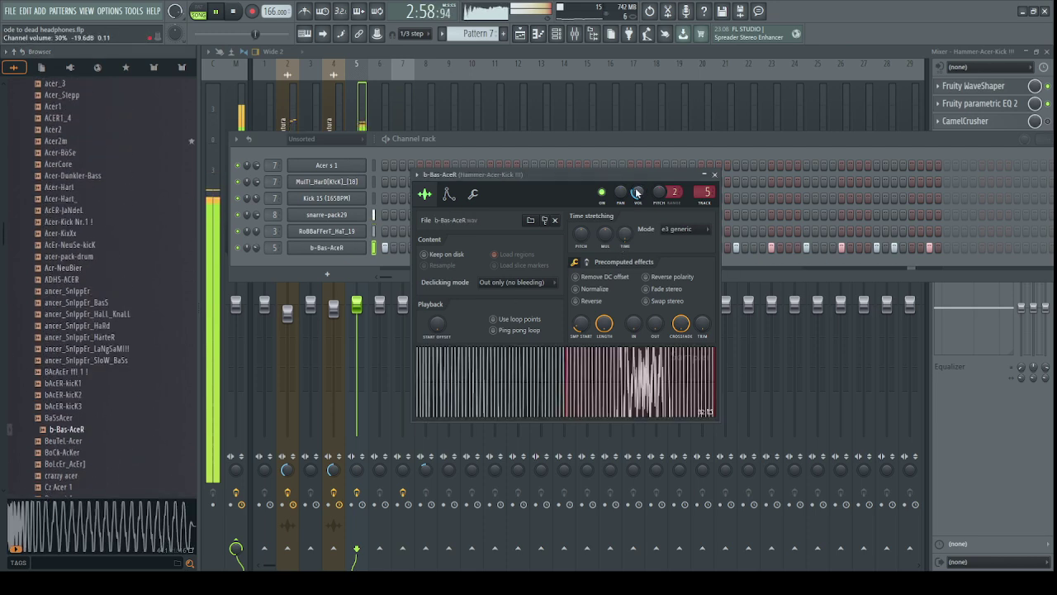
Load ACER1_4 into the kick channel and adjust its time stretching and sample start.
left_click(72, 187)
middle_click(64, 121)
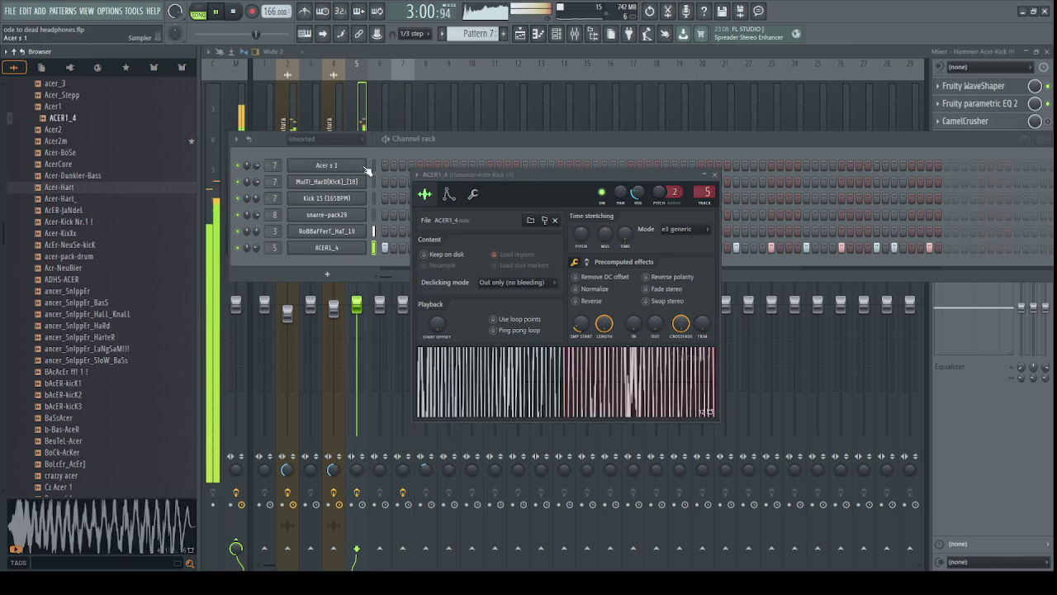
scroll(70, 198, "up", 3)
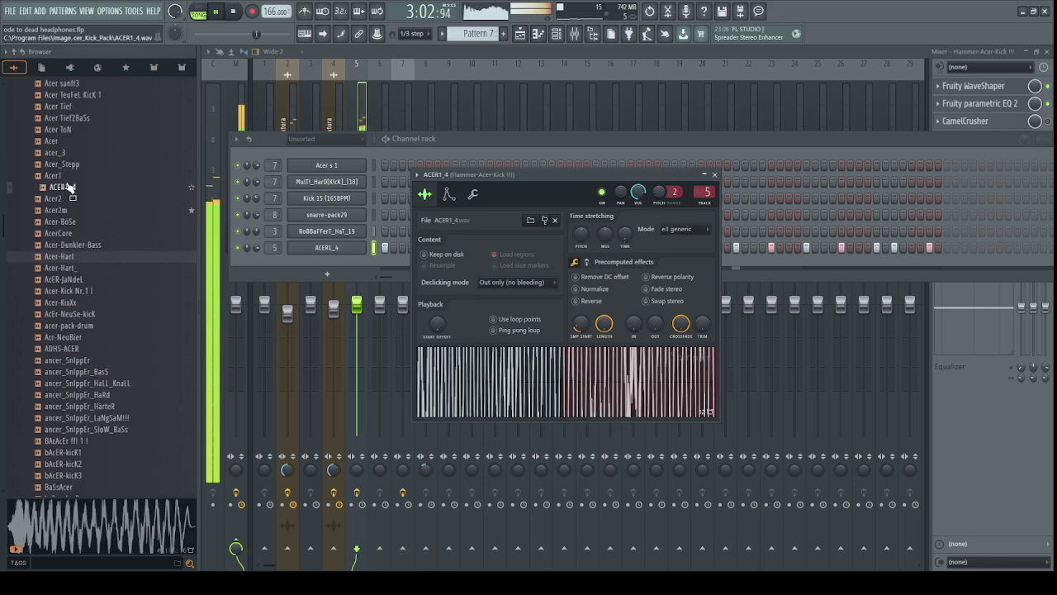
left_click_drag(626, 236, 628, 239)
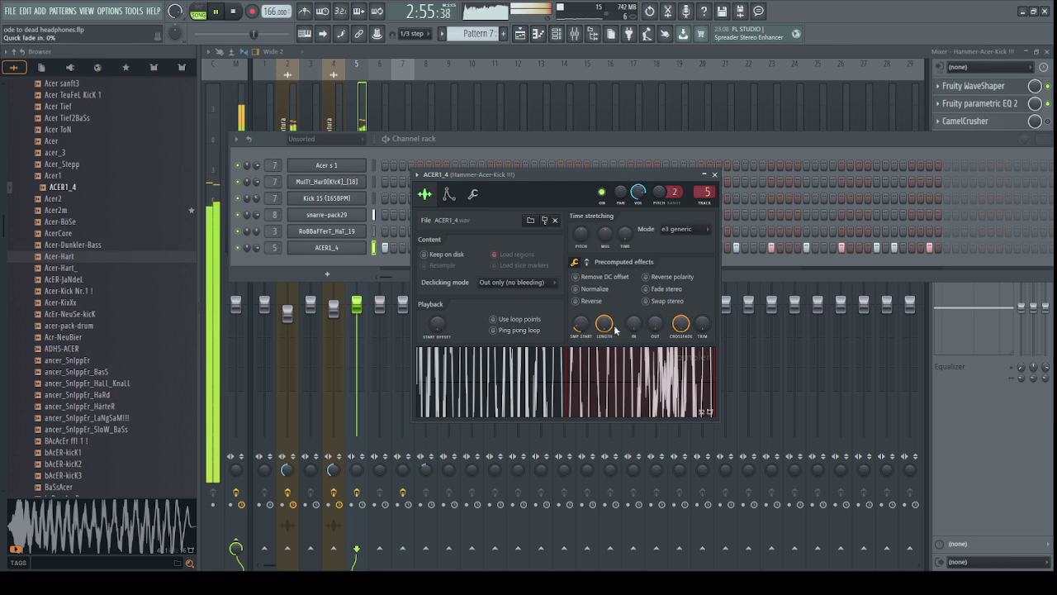
mouse_move(582, 327)
left_mouse_down()
mouse_move(583, 357)
mouse_move(583, 329)
left_mouse_up()
Try Acer2m and Acer new1 in the kick channel, ending with the Acer s 1 sample.
scroll(99, 206, "up", 3)
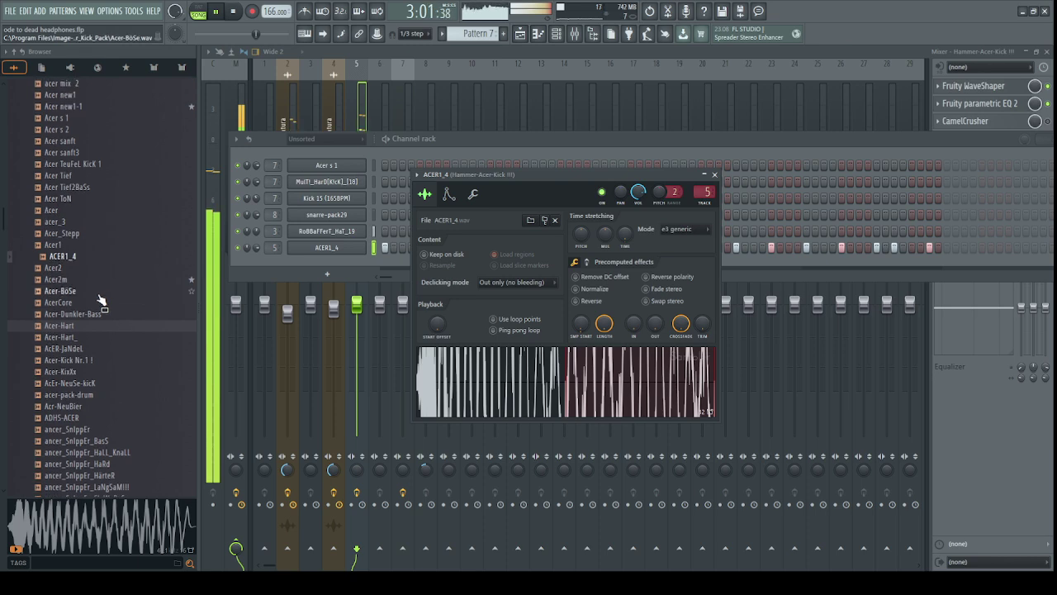
middle_click(90, 284)
scroll(94, 291, "up", 2)
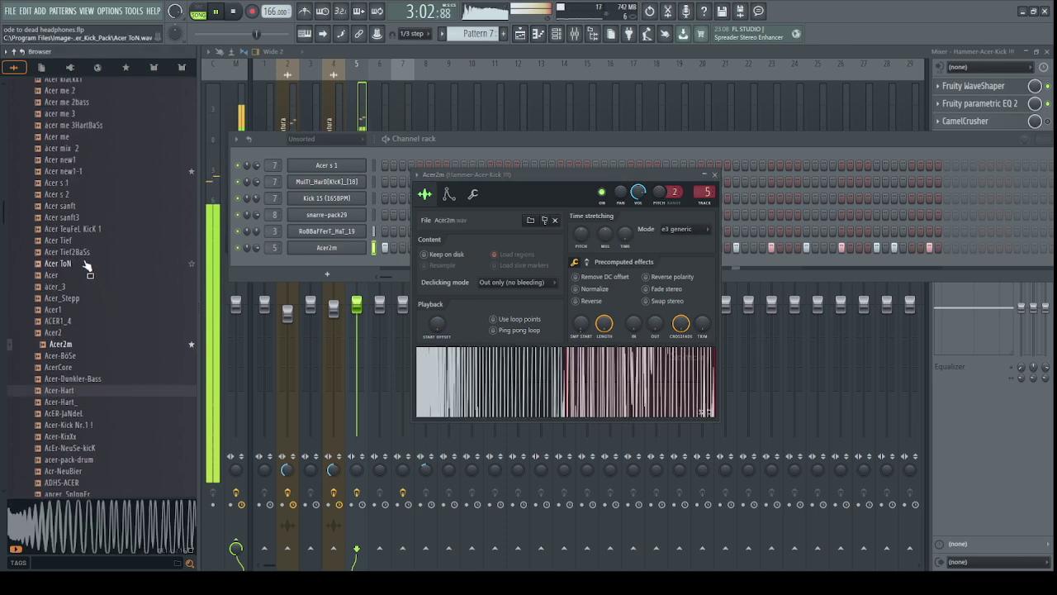
left_click(73, 176)
left_click(73, 164)
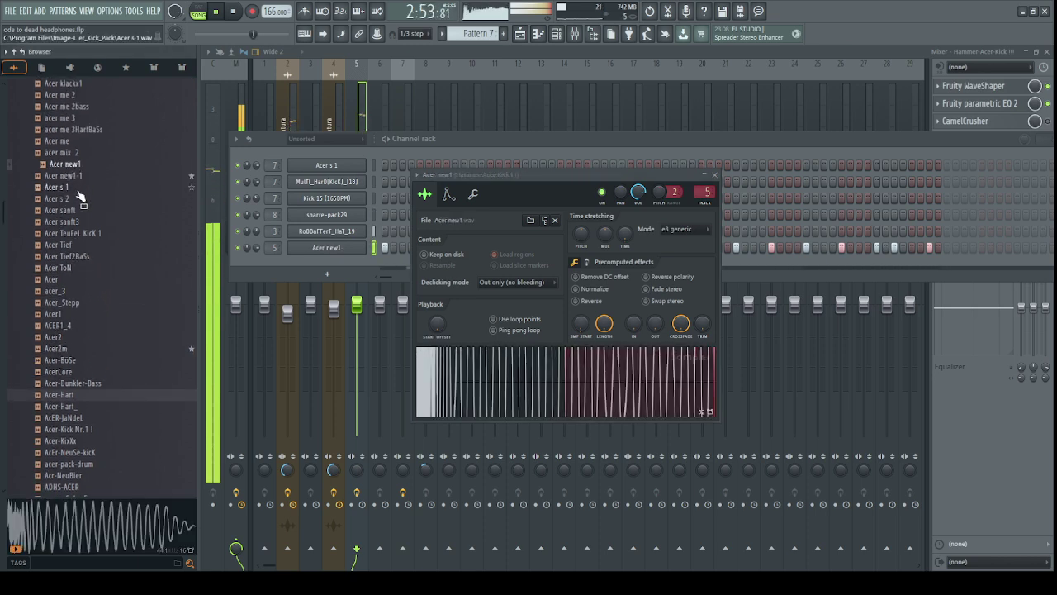
left_click(78, 190)
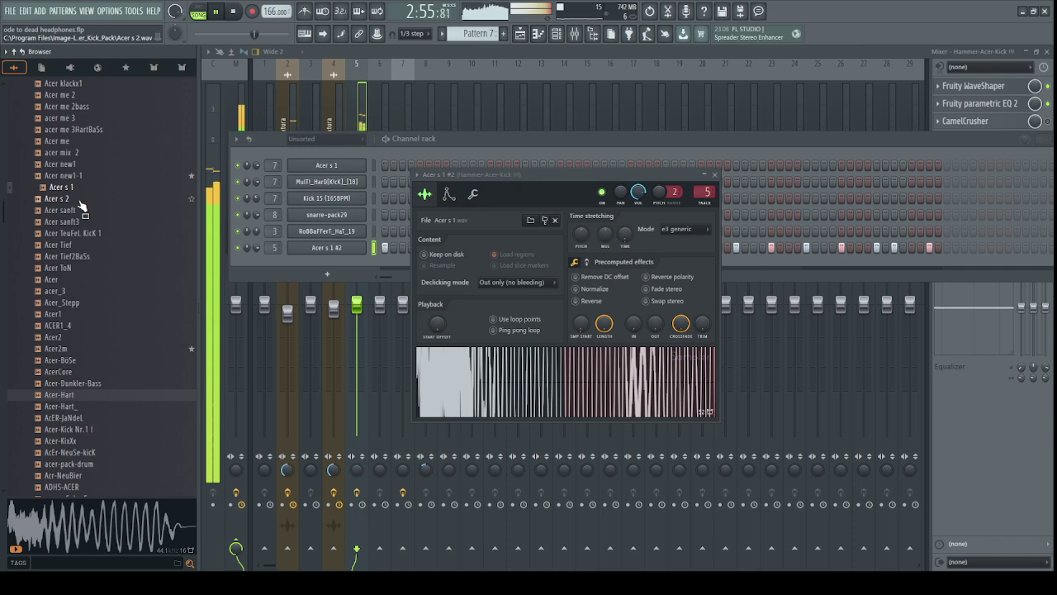
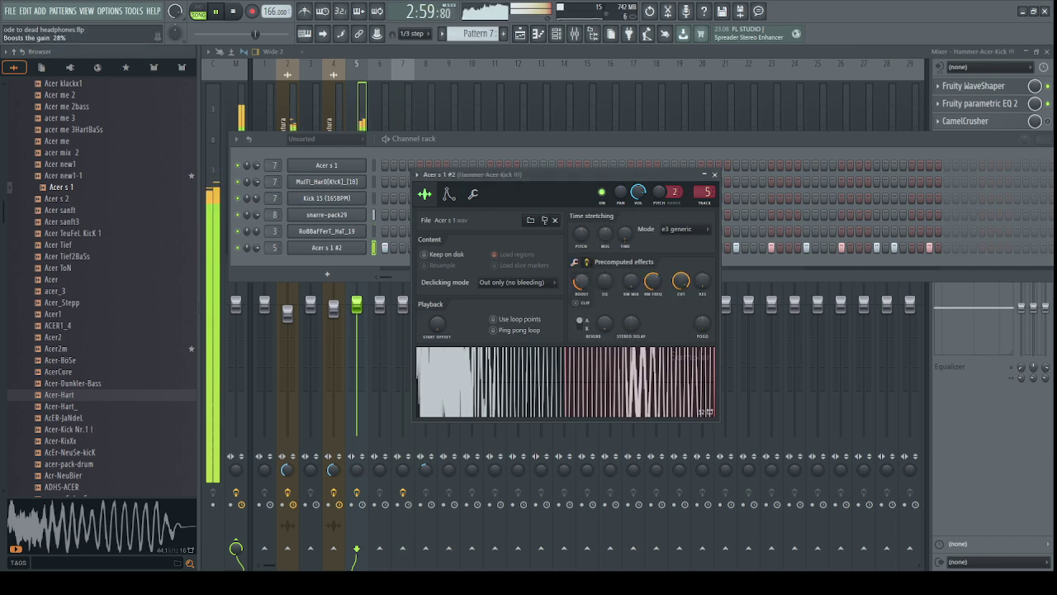
Rework the kick sampler's precomputed effects with less gain boost, a lower filter cutoff, a shifted EQ balance and Normalize enabled.
mouse_move(582, 282)
left_mouse_down()
mouse_move(581, 314)
mouse_move(582, 275)
left_mouse_up()
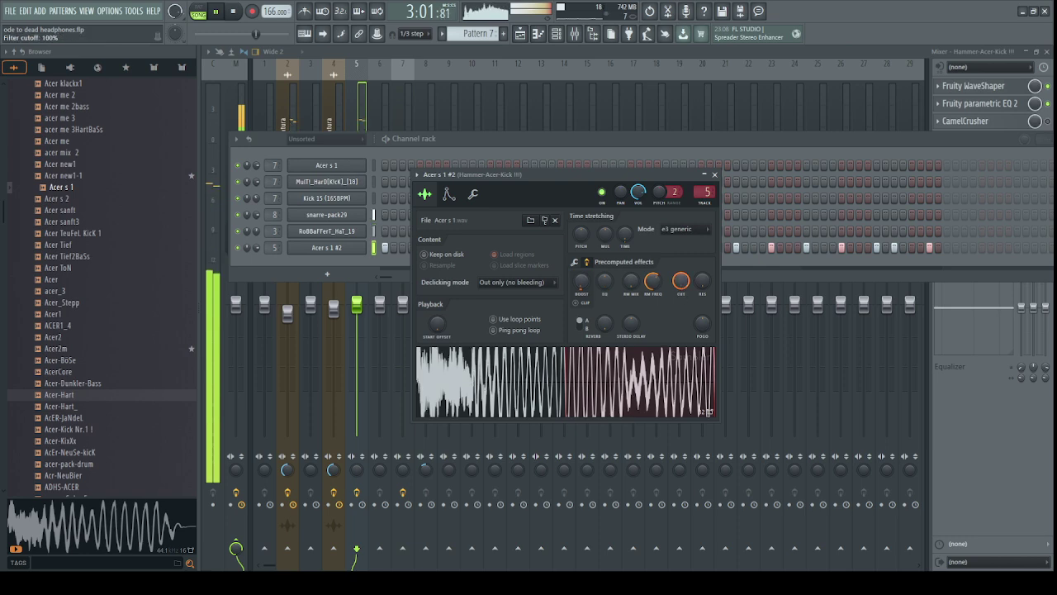
left_click_drag(680, 281, 682, 292)
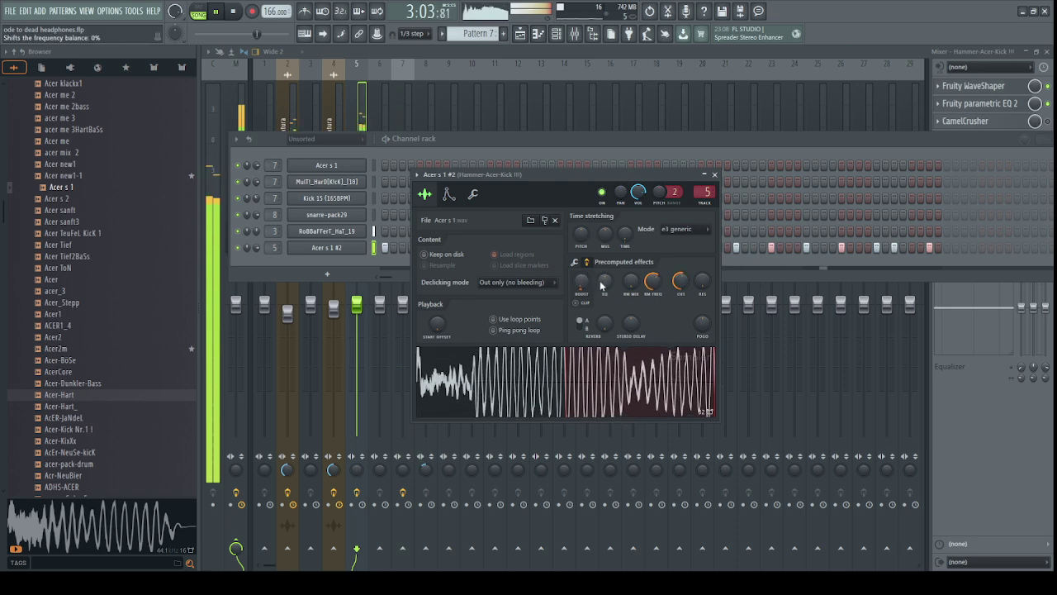
left_click_drag(602, 286, 602, 286)
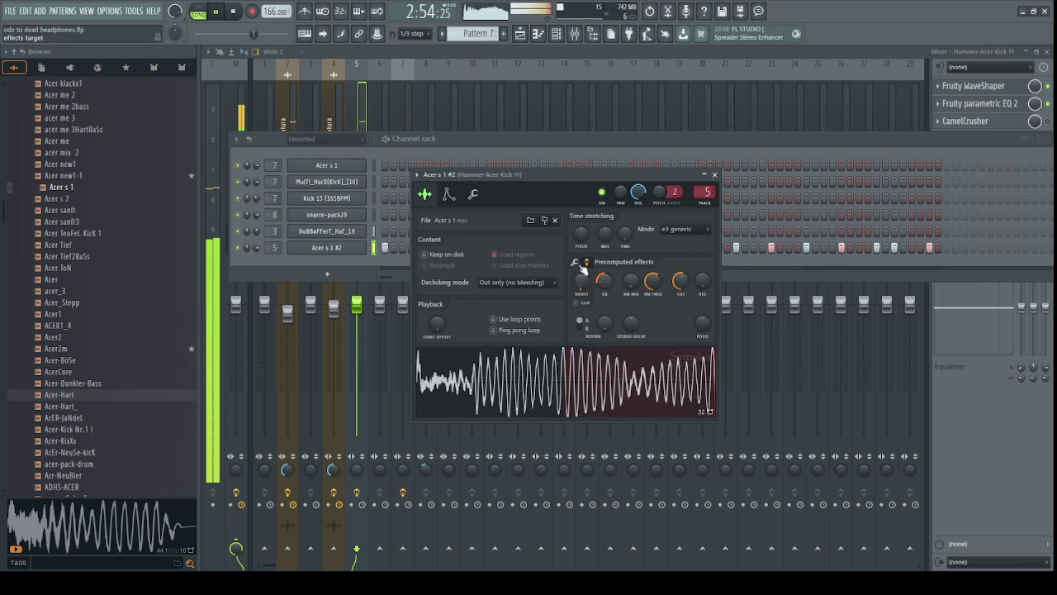
left_click(595, 291)
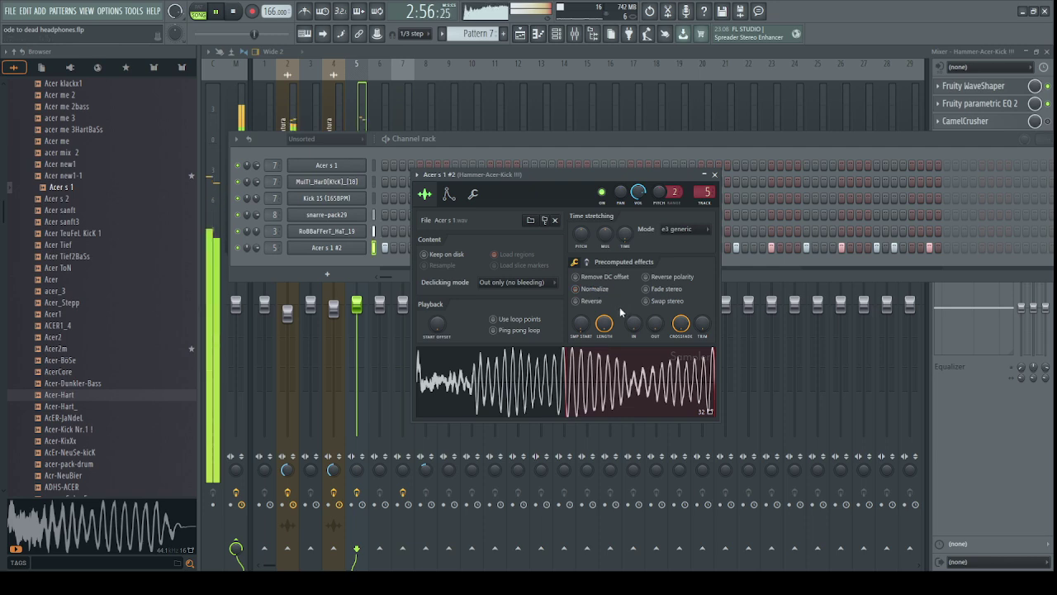
Copy all kick notes from the Acer s 1 pattern on Track 7 of the playlist.
key("F5")
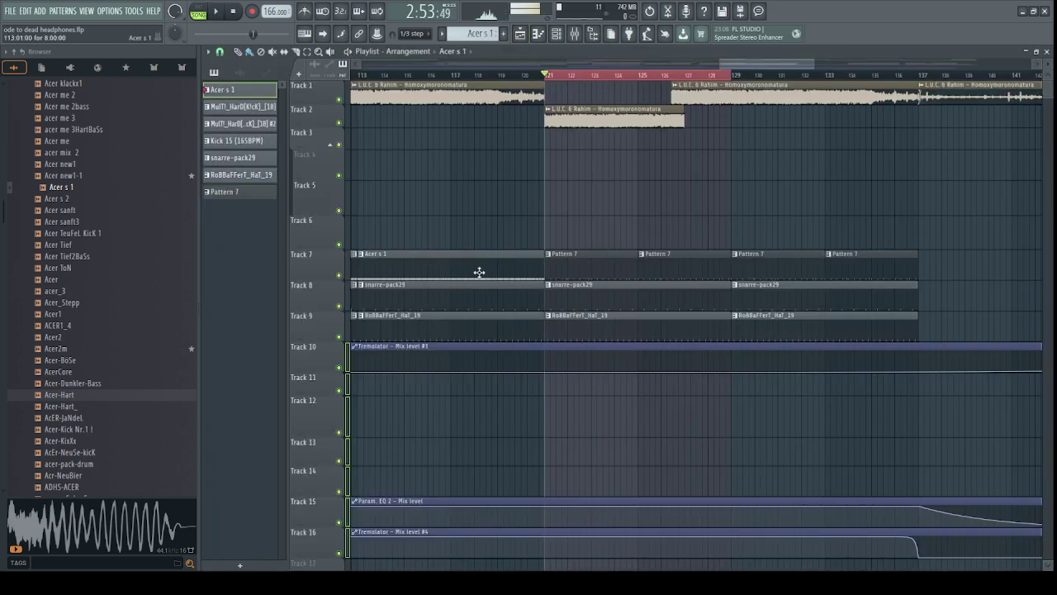
double_click(479, 271)
left_click_drag(853, 181, 219, 376)
left_click(526, 36)
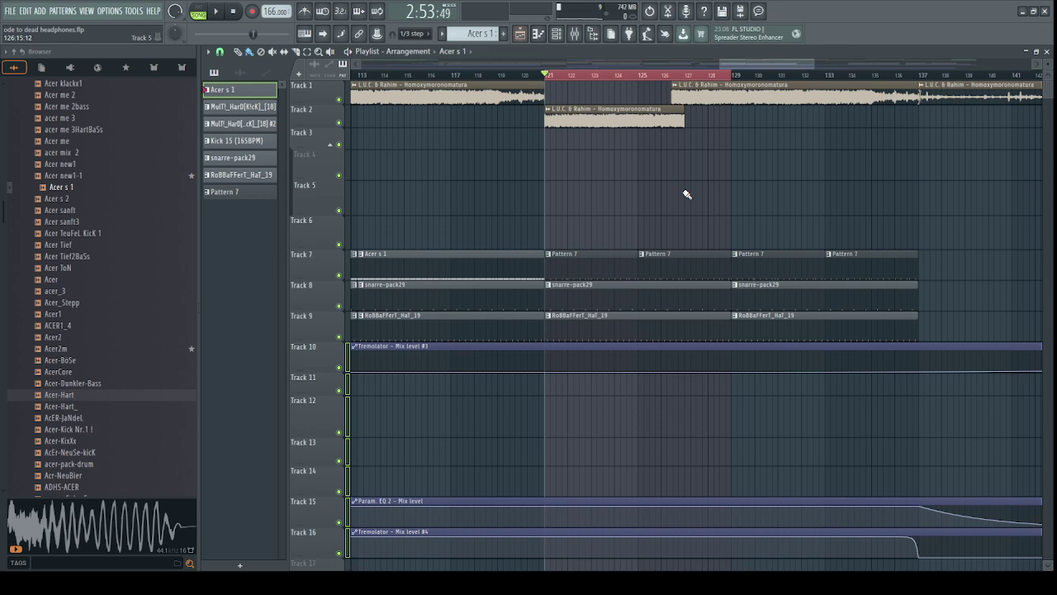
Replace all existing kick notes in Pattern 7 with the notes copied from the Acer s 1 pattern.
double_click(645, 273)
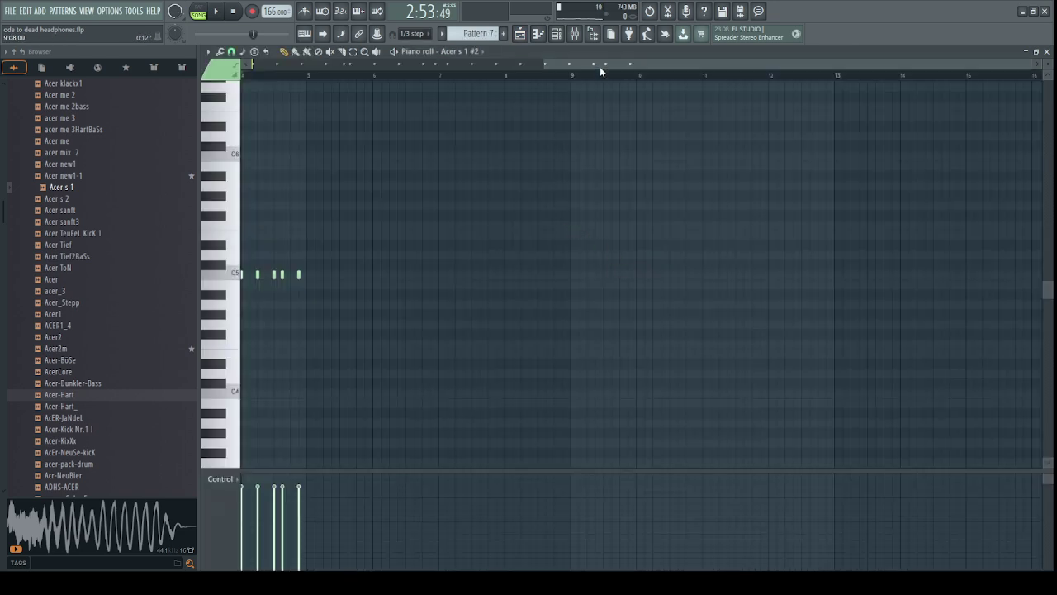
scroll(600, 69, "down", 5)
left_click_drag(357, 300, 248, 378)
left_click_drag(319, 274, 165, 333)
key("Delete")
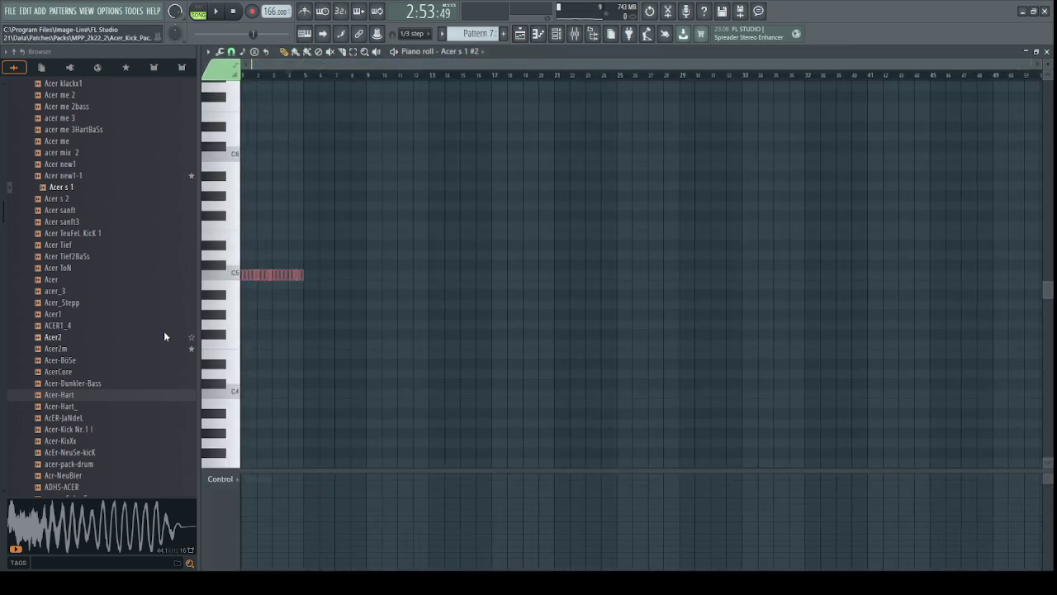
key("ctrl+v")
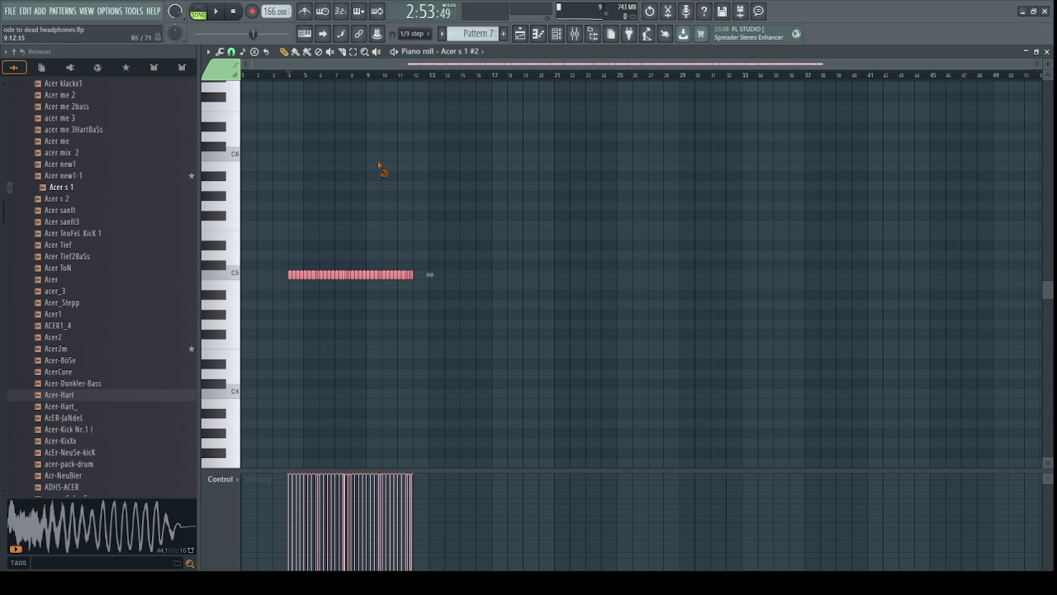
Move all pasted kick notes to the start of bar 1 in Pattern 7, keeping them at C5.
right_click(380, 165)
scroll(426, 256, "up", 4)
key("ctrl+a")
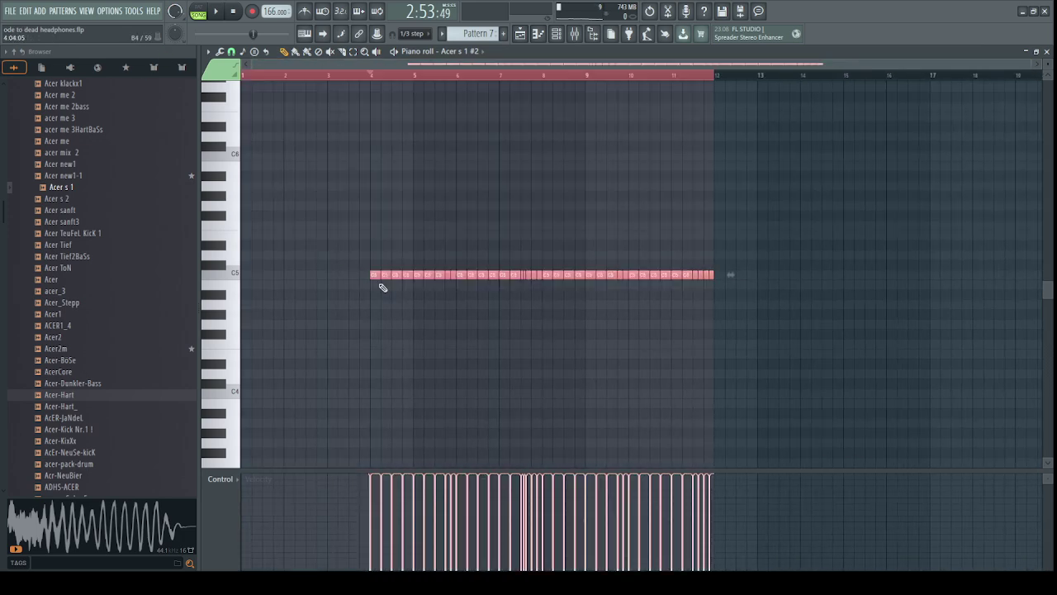
left_click_drag(370, 278, 172, 288)
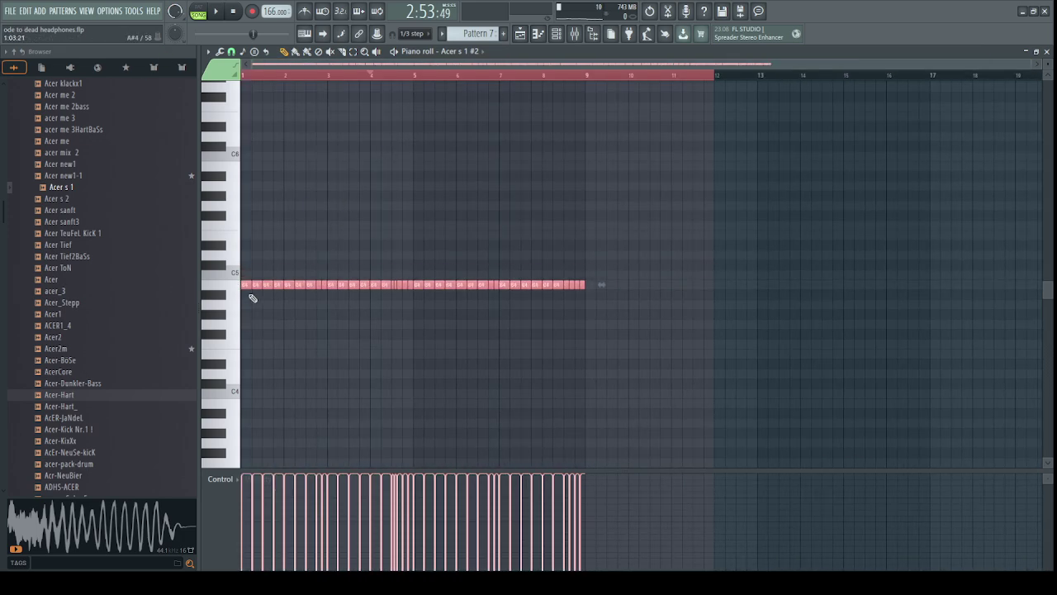
left_click_drag(246, 285, 243, 274)
Play the arrangement and redefine the playlist loop range from bar 121 to bar 129.
key("space")
left_click(522, 35)
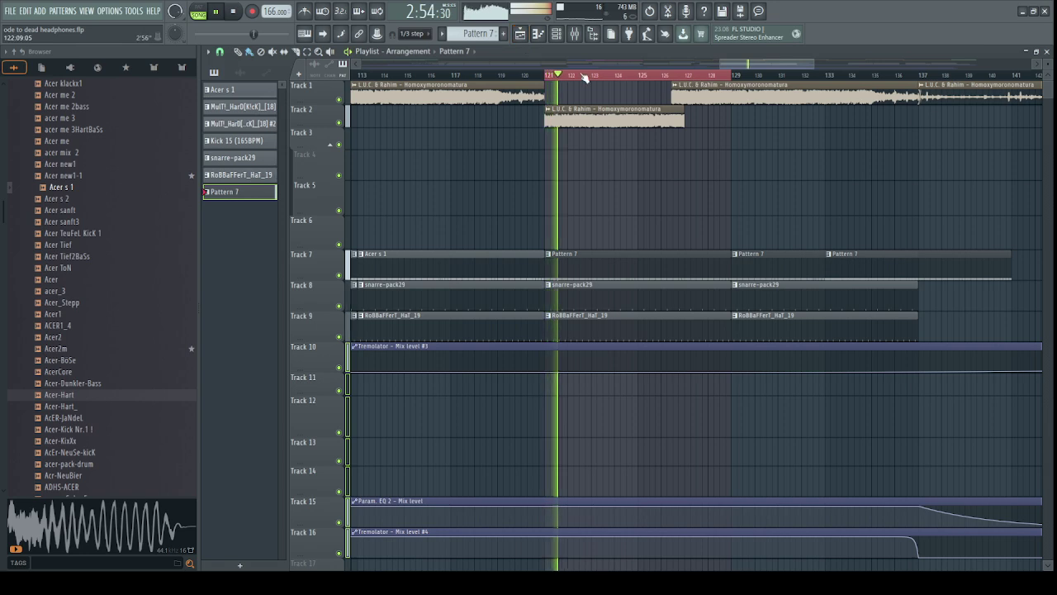
right_click(584, 77)
right_click(636, 76)
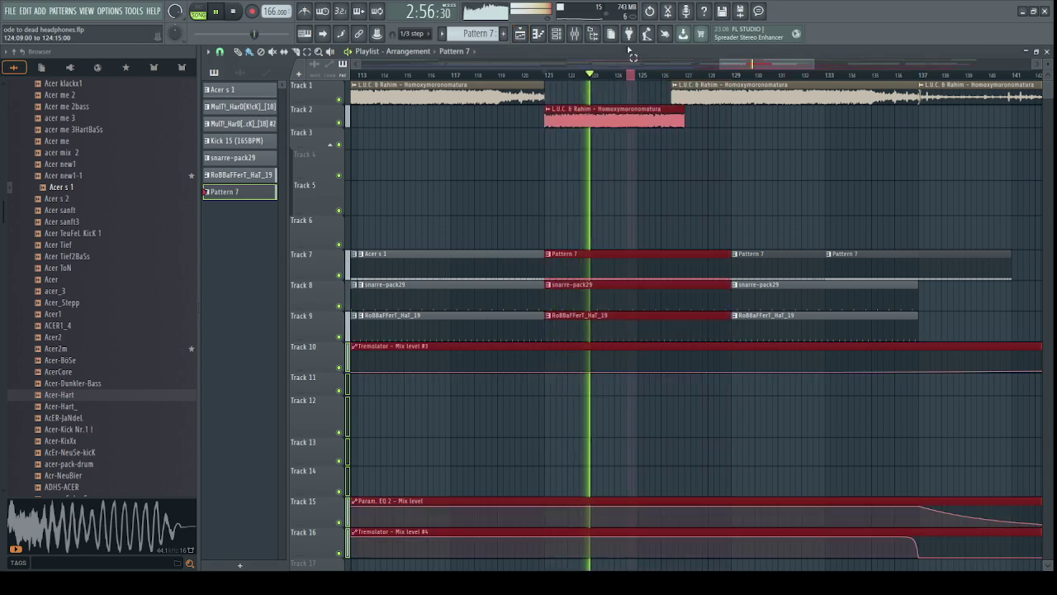
right_click(635, 76)
scroll(634, 77, "up", 3)
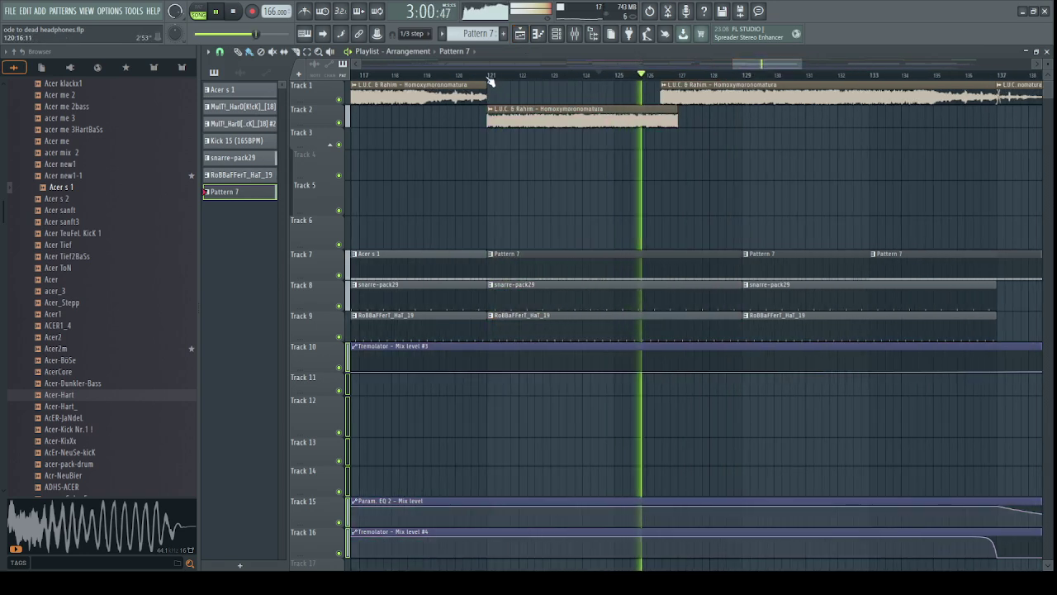
left_click_drag(489, 77, 738, 106)
Open the kick channel's sampler from Pattern 7 and replace its sample with Acer sanft3.
double_click(557, 258)
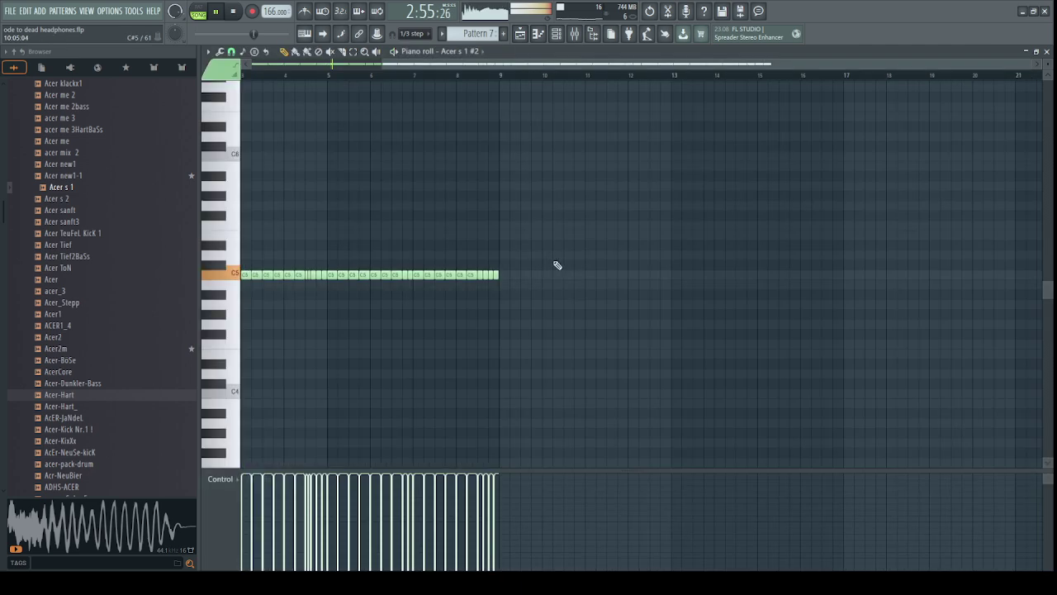
left_click(481, 54)
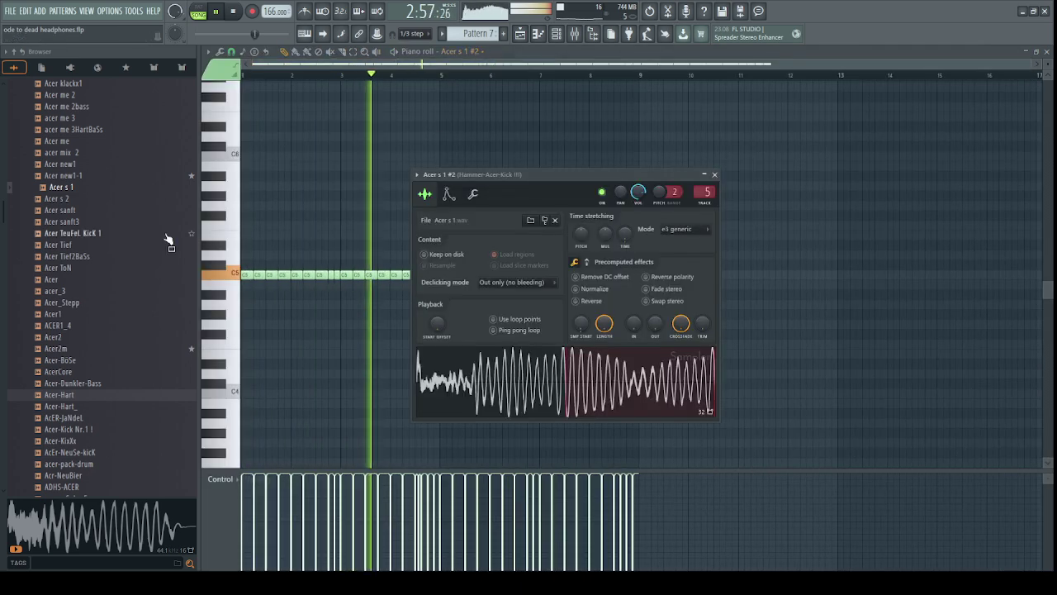
left_click_drag(148, 223, 496, 367)
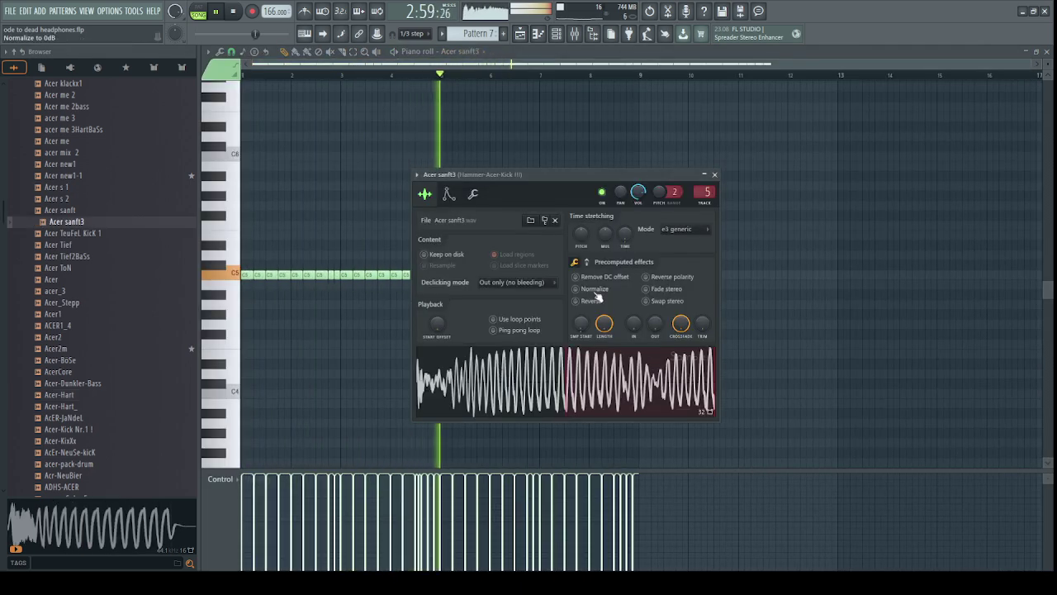
Try the e3 mono and Stretch Pro time-stretching modes on the Acer sanft3 kick and return it to e3 generic.
left_click(587, 263)
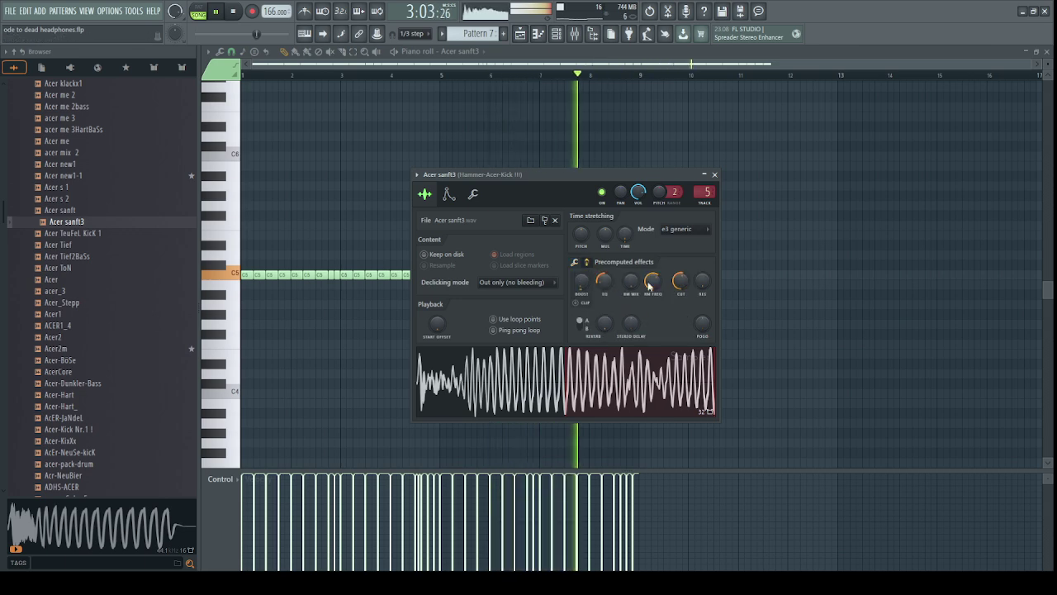
left_click_drag(649, 285, 667, 242)
left_click(683, 303)
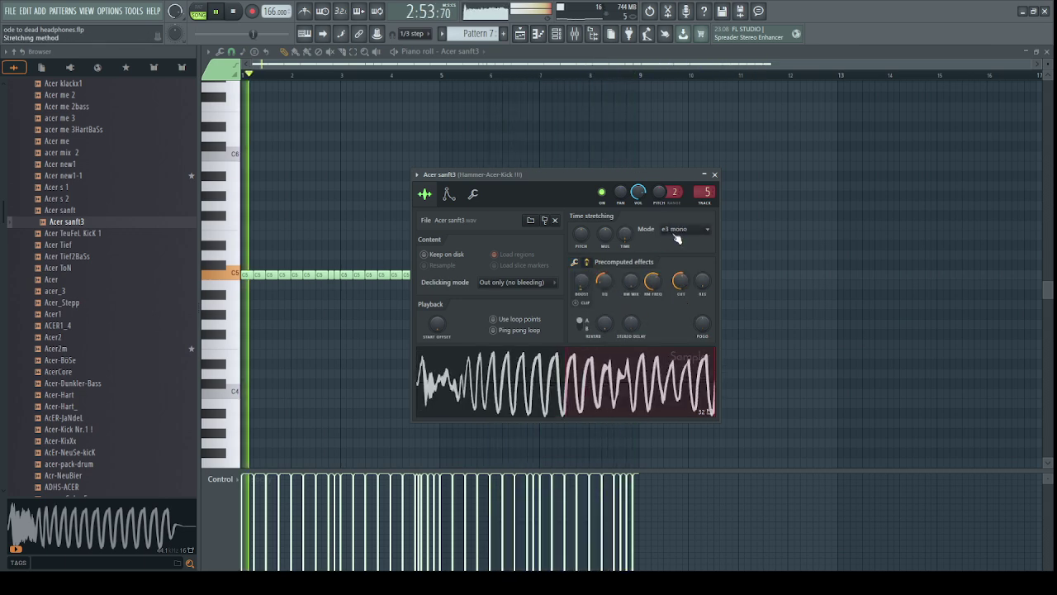
left_click(675, 231)
left_click(680, 283)
left_click(674, 230)
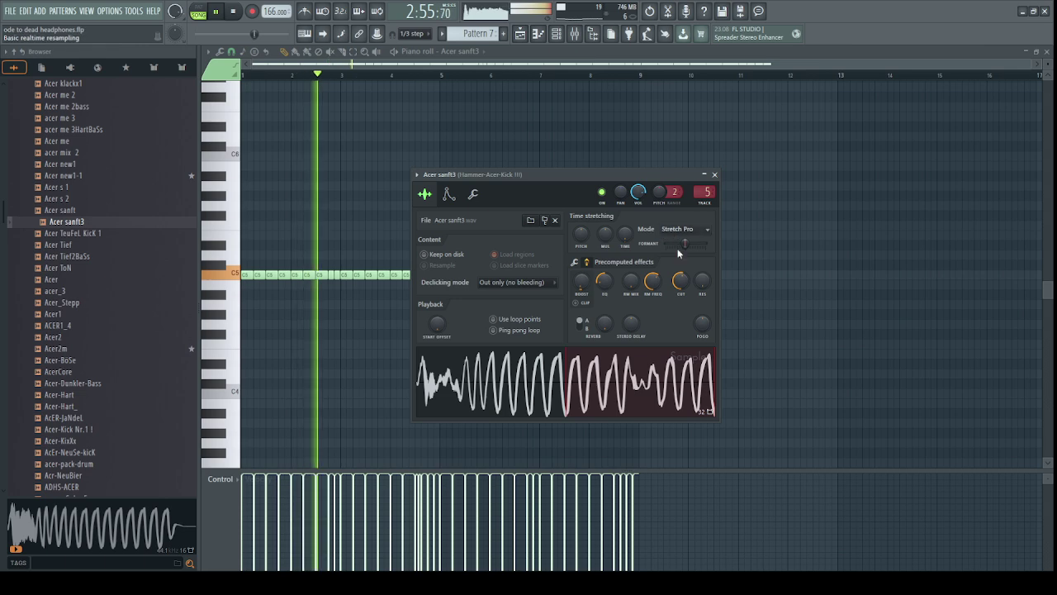
left_click(681, 294)
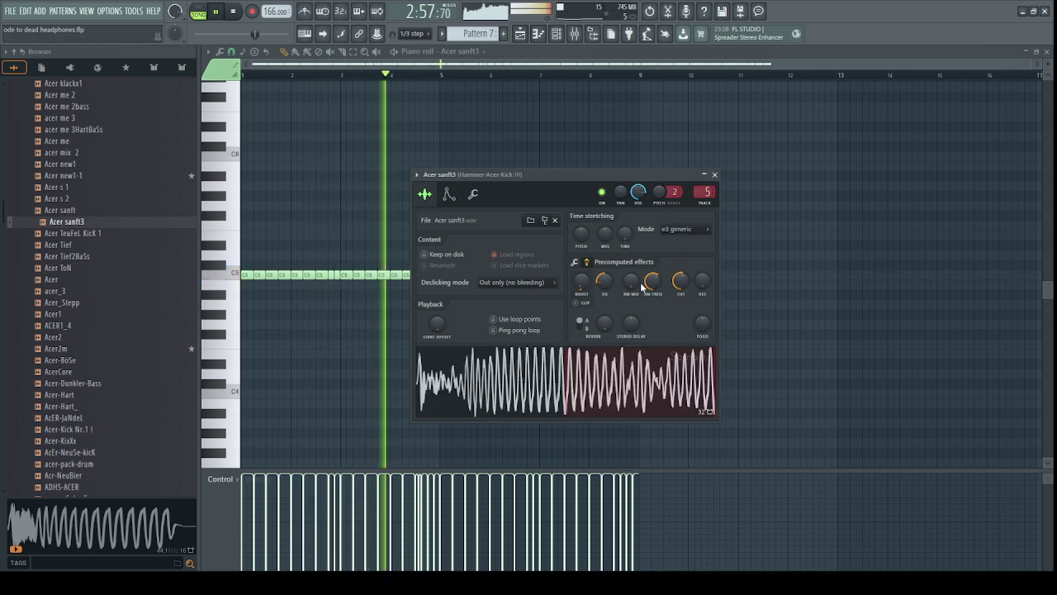
Try ACER1_4 and A_C_E-R_SpiTzKiCk2 as the kick sample and play the arrangement with the replacement.
middle_click(65, 325)
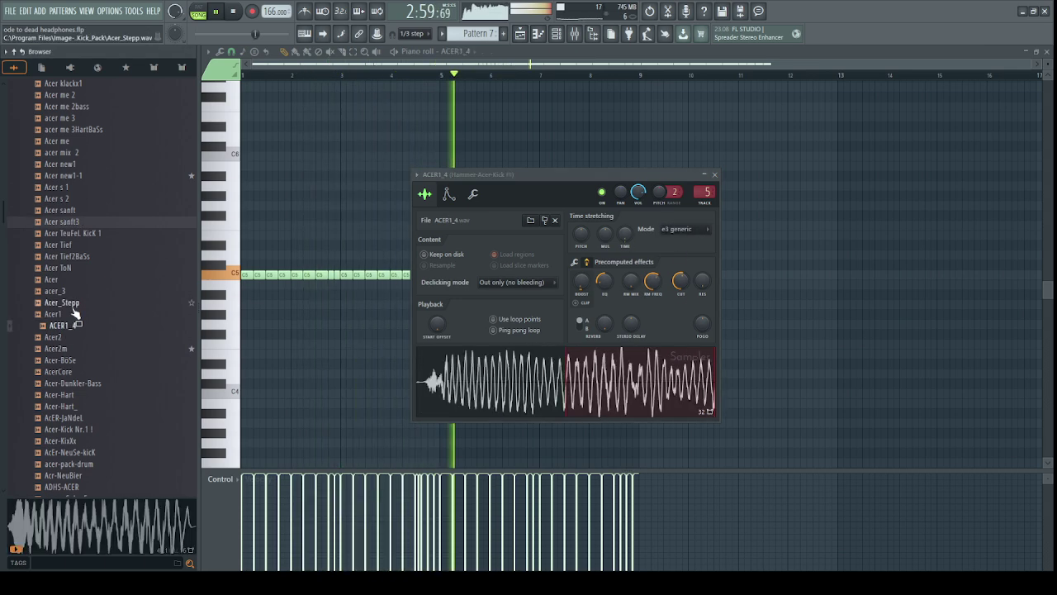
scroll(81, 289, "up", 6)
left_click(59, 154)
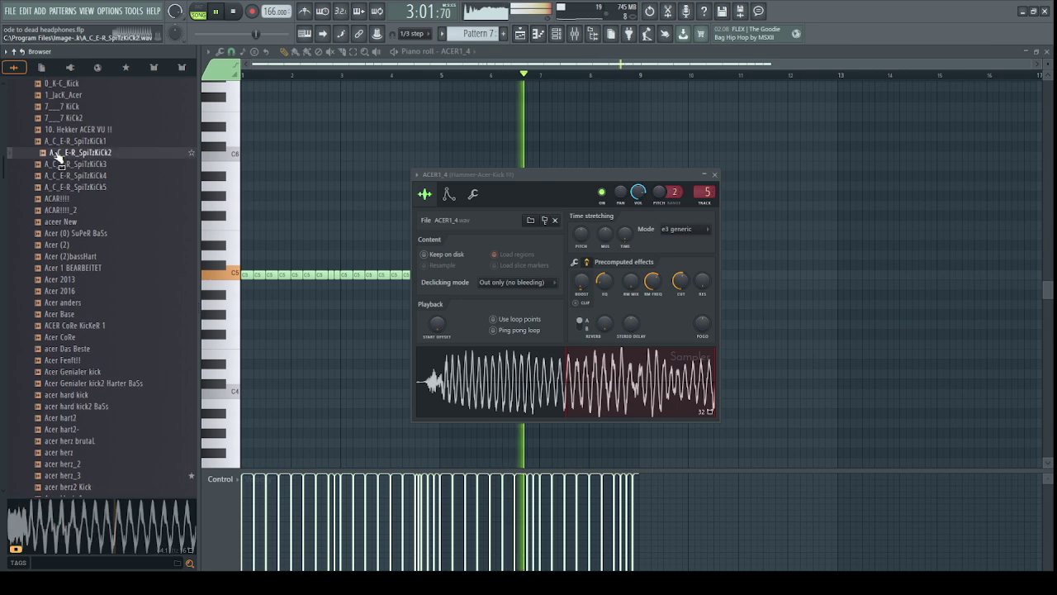
left_click_drag(550, 406, 550, 406)
scroll(130, 304, "up", 6)
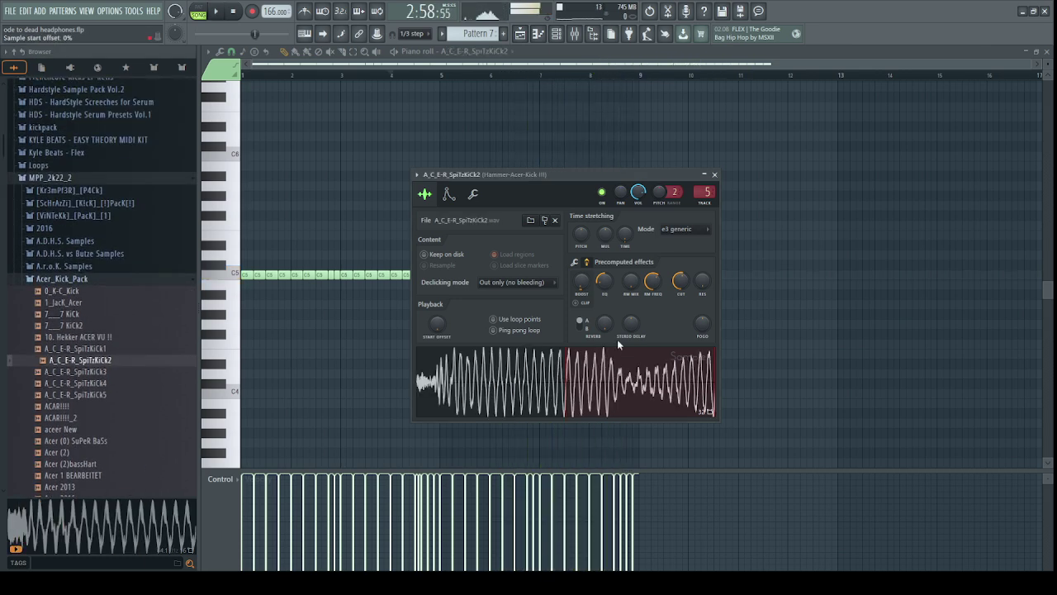
key("space")
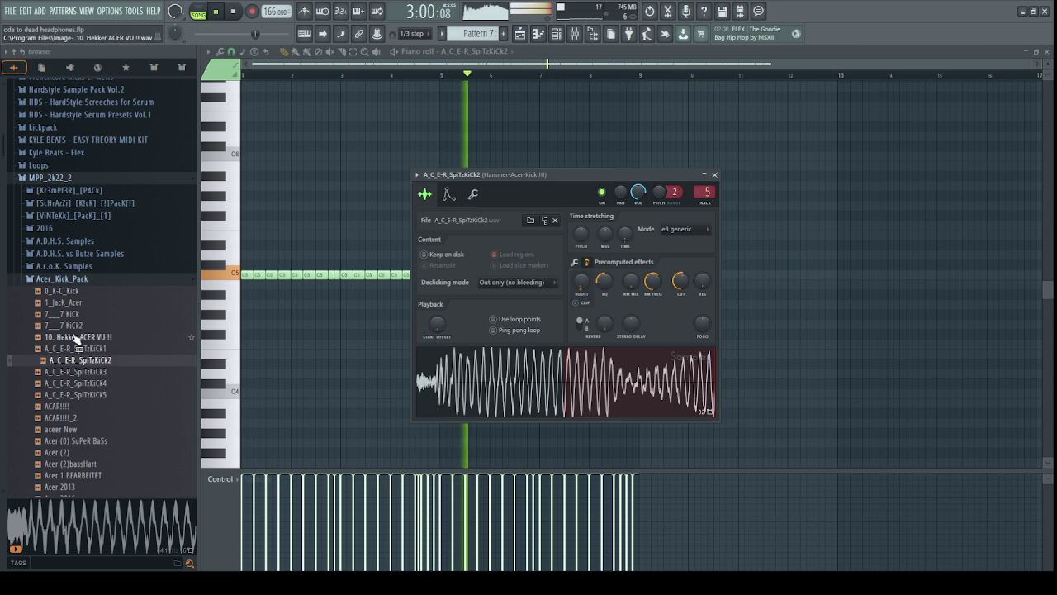
Try A_C_E-R_SpiTzKiCk1 and A_C_E-R_SpiTzKiCk3 from Acer_Kick_Pack as the kick sample during playback.
middle_click(78, 340)
left_click(87, 356)
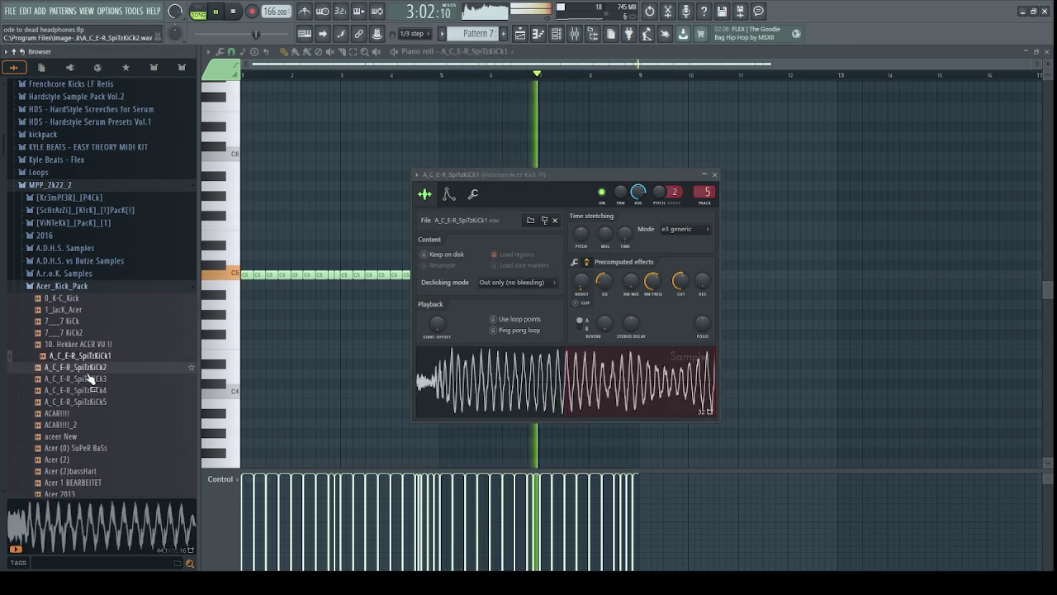
left_click(91, 379)
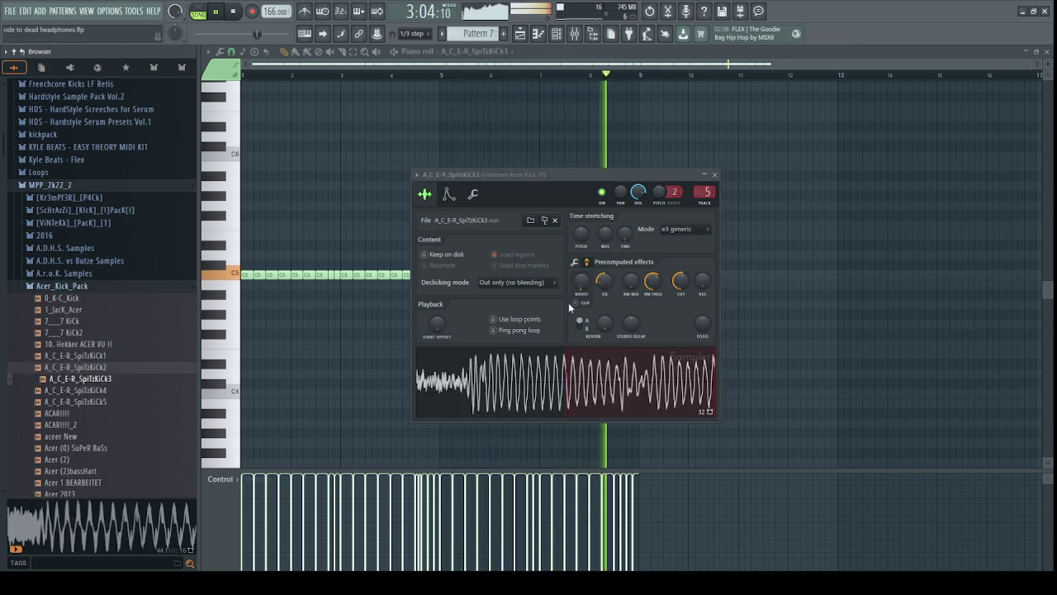
Adjust the kick's time stretching and playback by enabling loop points, and set its filter cutoff to 93%.
left_click(585, 262)
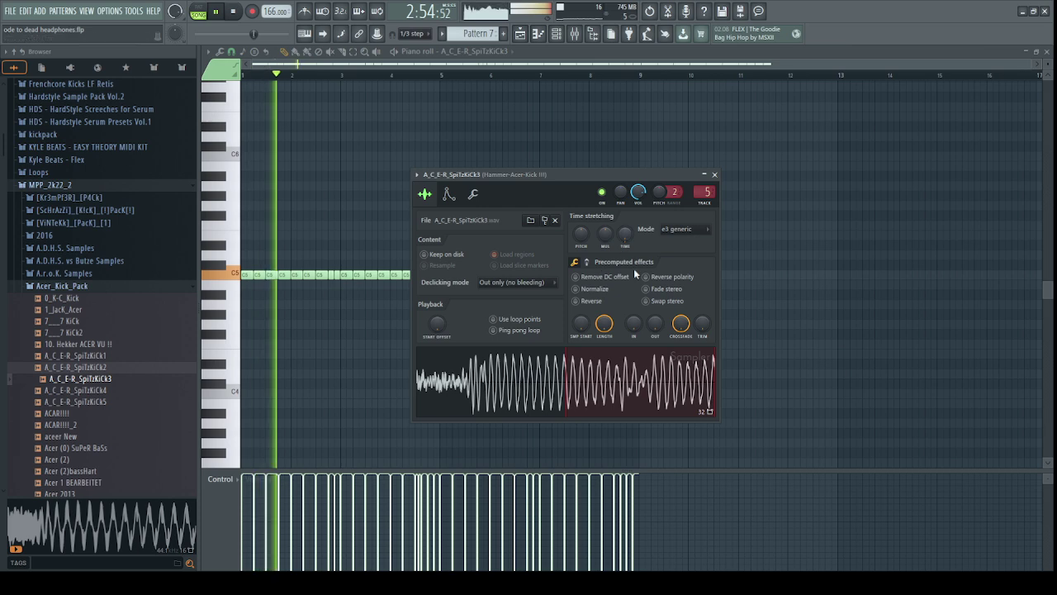
left_click_drag(627, 238, 627, 262)
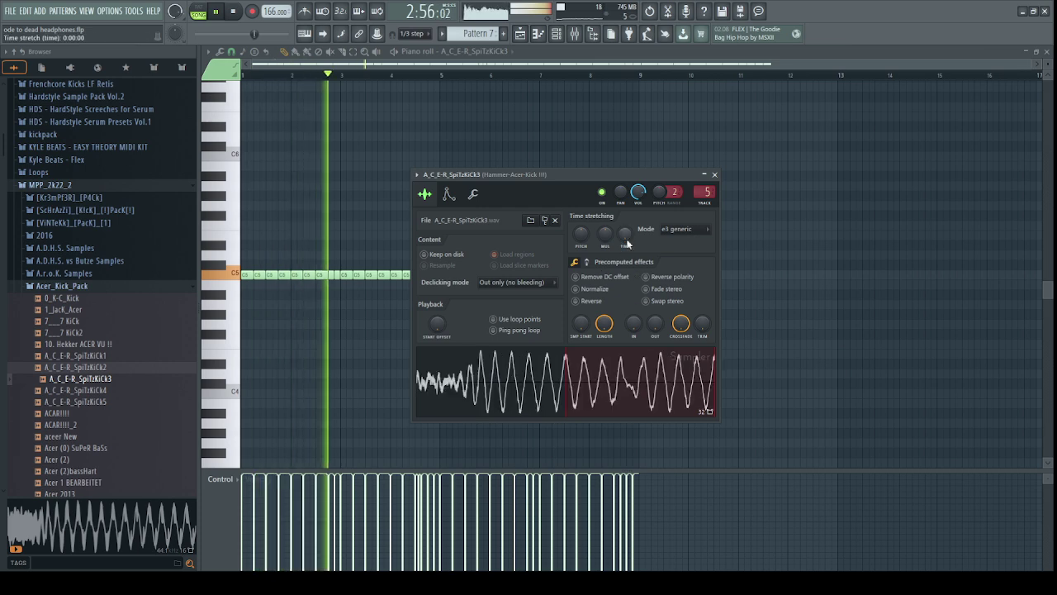
left_click(647, 278)
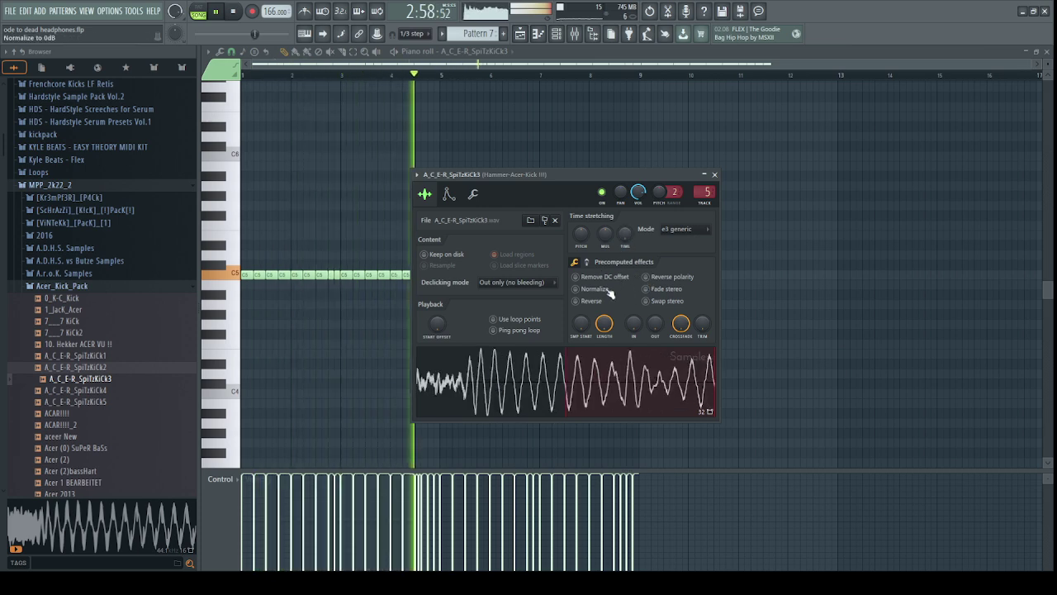
left_click_drag(674, 322, 682, 327)
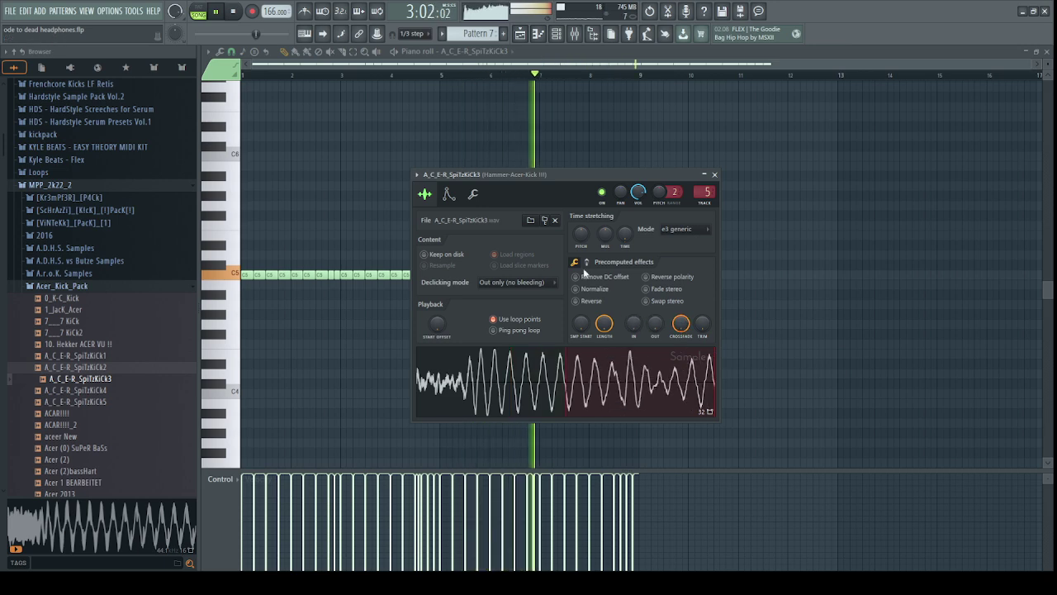
left_click(586, 262)
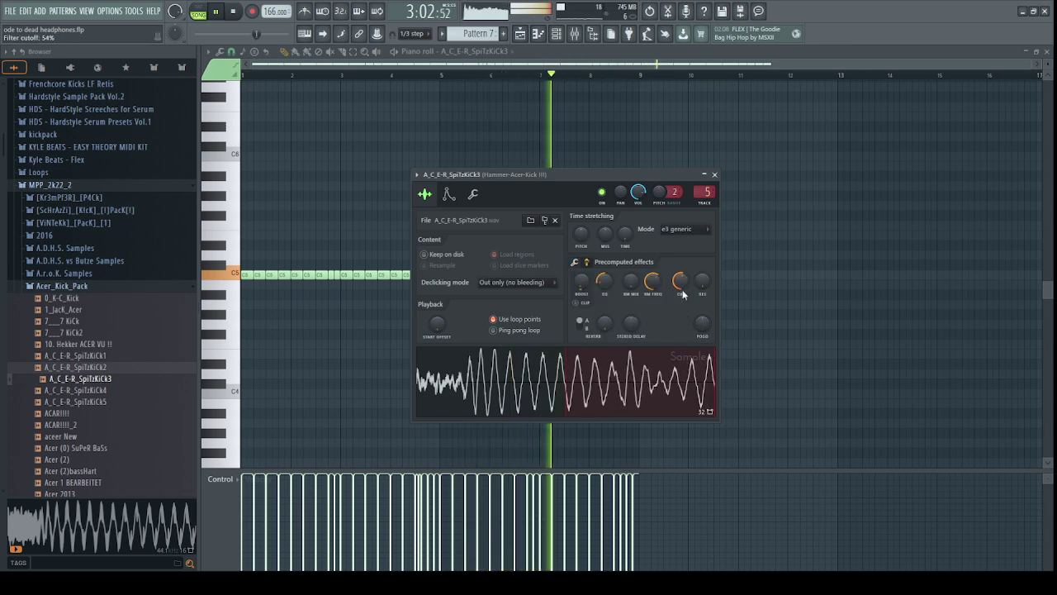
left_click_drag(681, 282, 681, 274)
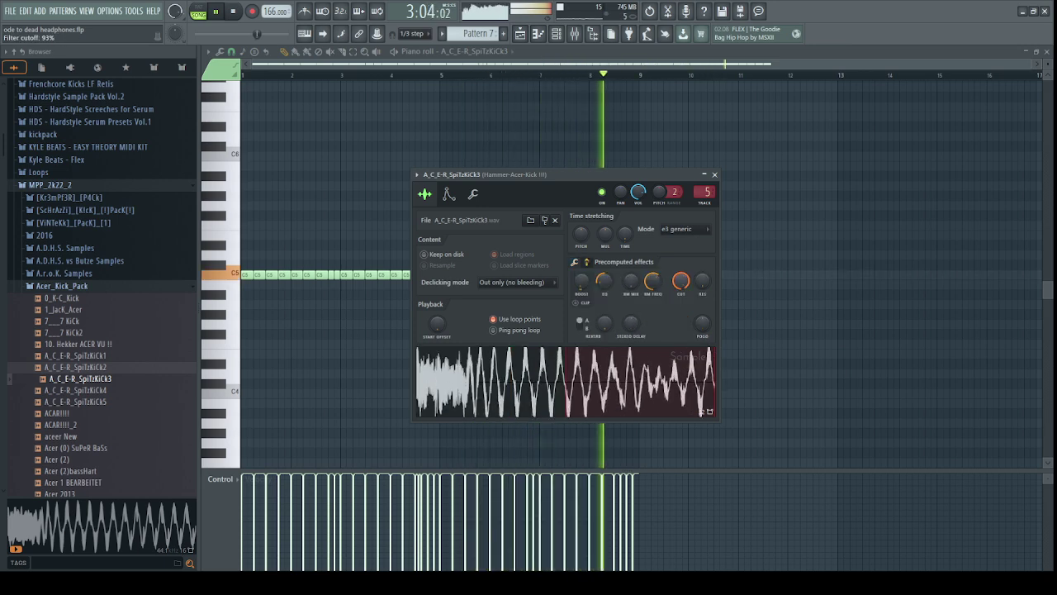
Try 7___7 KiCk2 and A_C_E-R_SpiTzKiCk1 as the kick sample, with the time stretch multiplier at 137.67%.
left_click(122, 333)
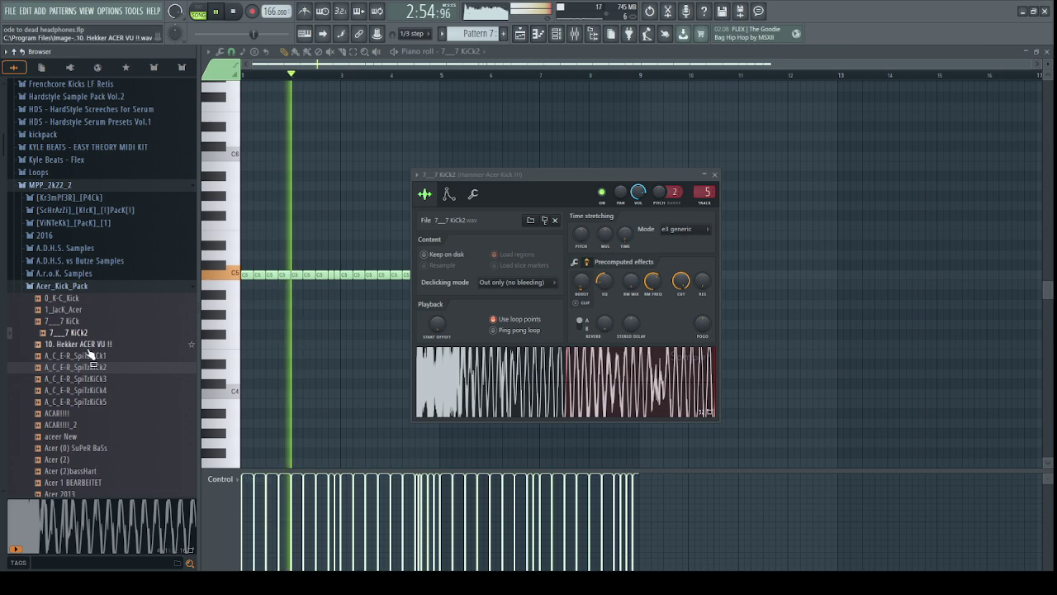
left_click(91, 356)
left_click_drag(605, 236, 609, 240)
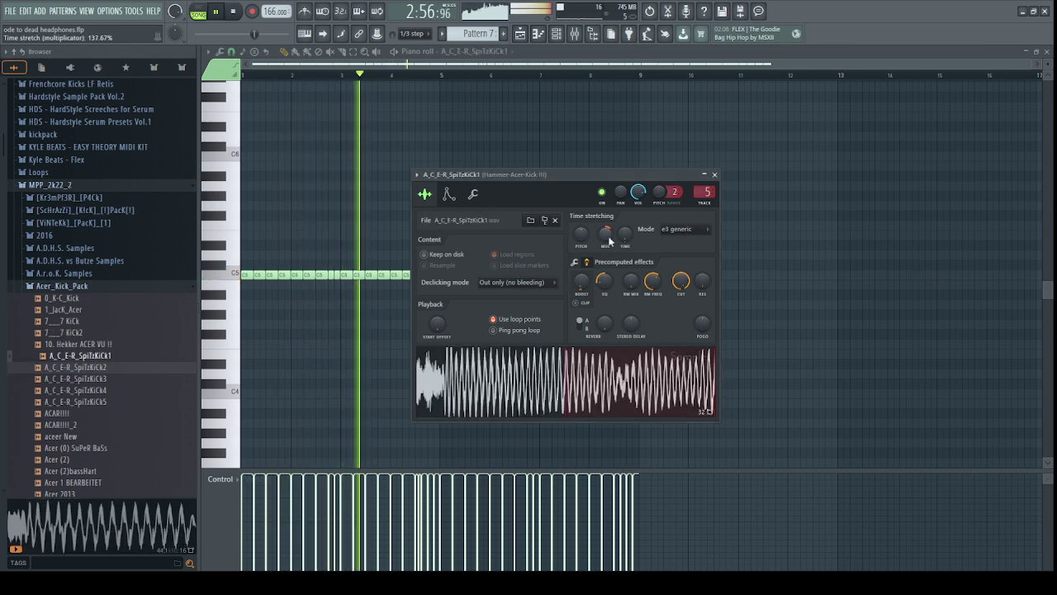
scroll(610, 239, "up", 3)
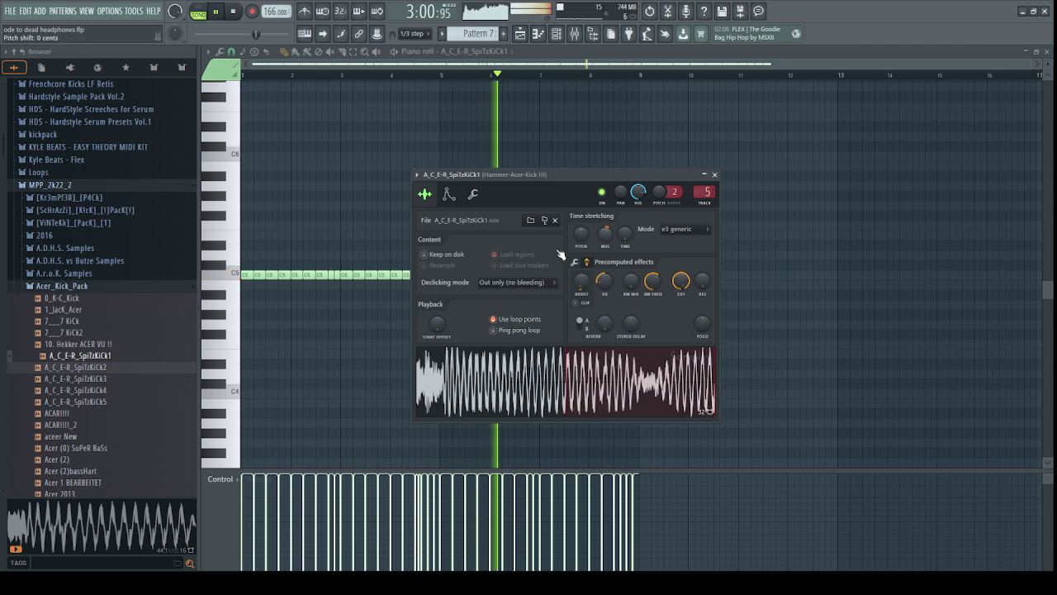
Replace the kick sample with 1_JacK_Acer, adjusting its time stretching and turning off loop points.
left_click(92, 311)
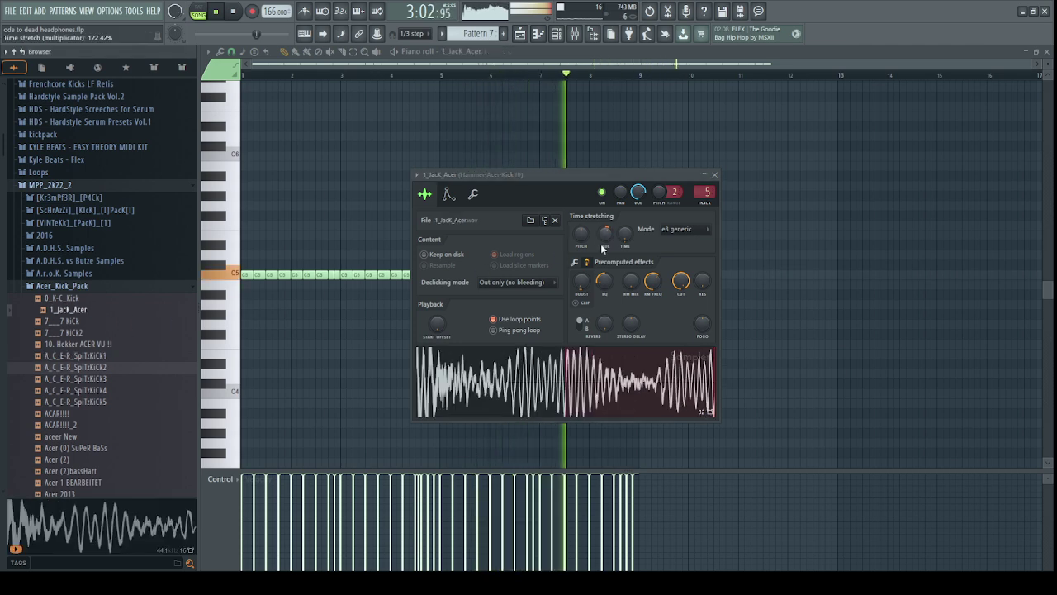
left_click_drag(625, 242, 631, 244)
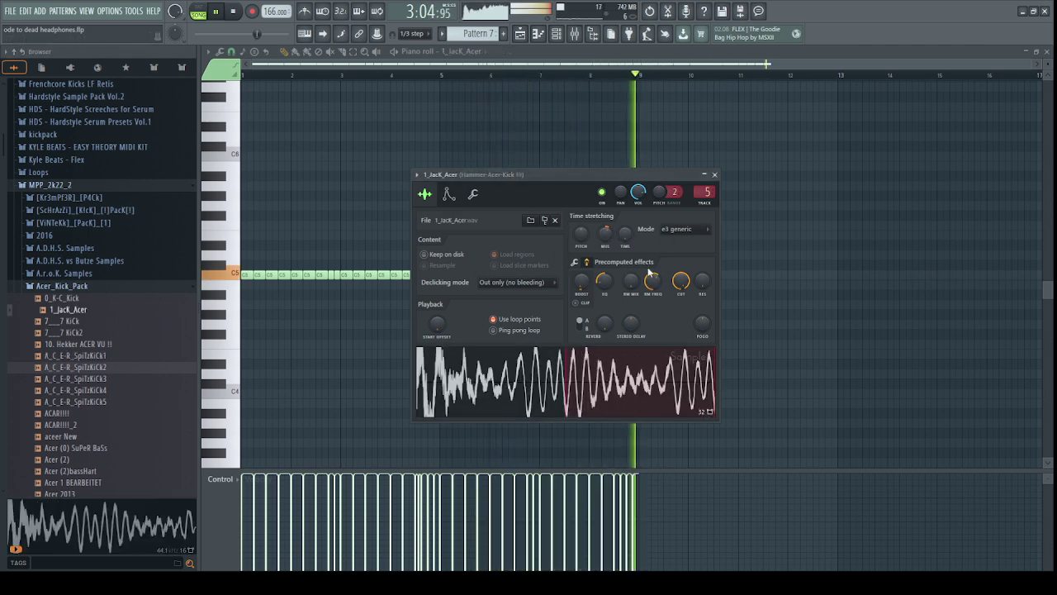
left_click(507, 318)
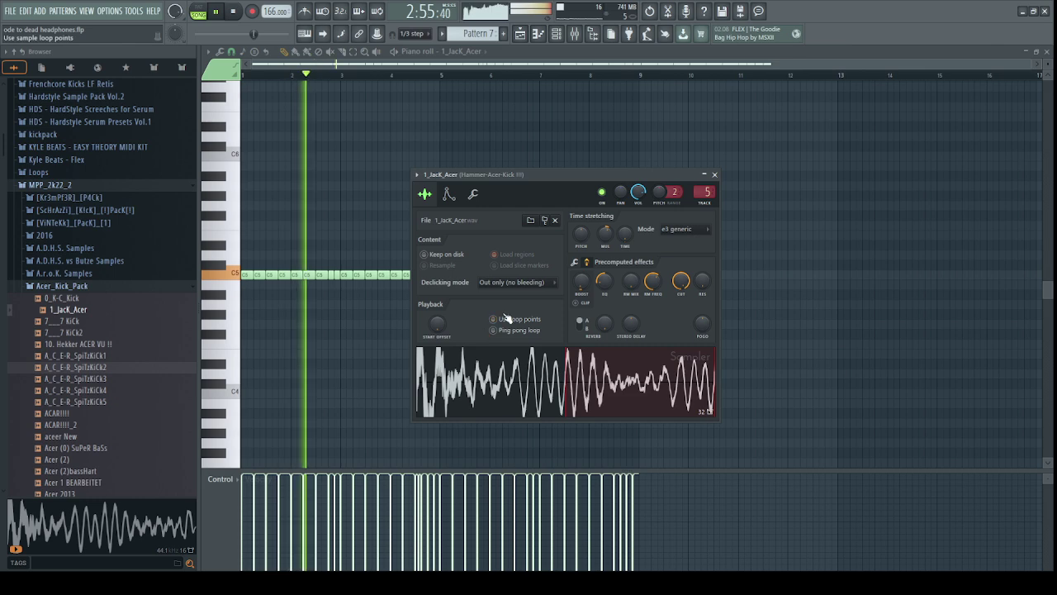
Play Pattern 7 on its own with 0_K-C_Kick as the kick sample and check its precomputed effects.
key("l")
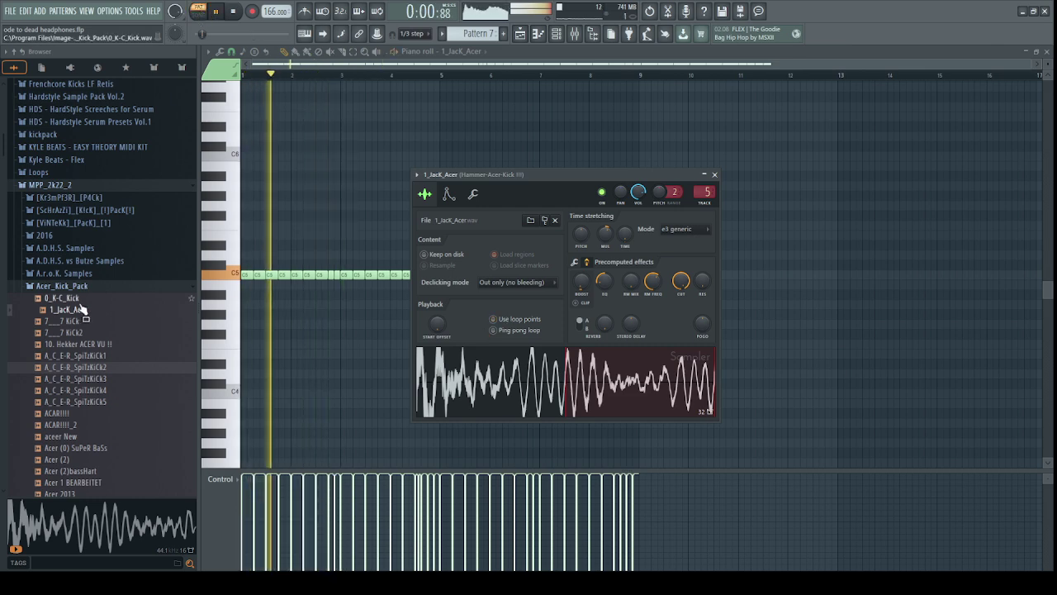
middle_click(79, 302)
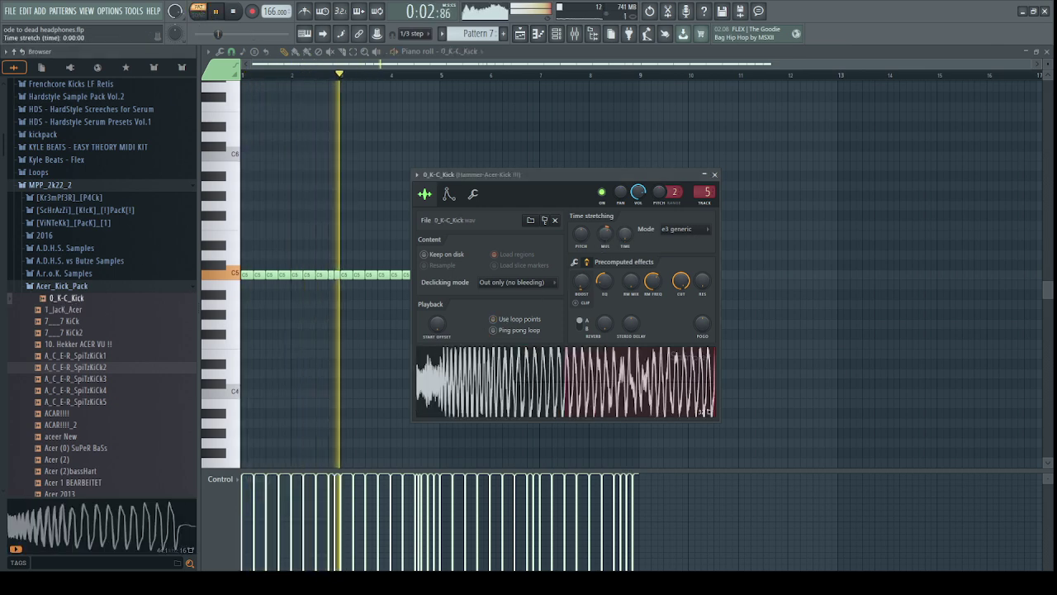
left_click(575, 263)
left_click(586, 264)
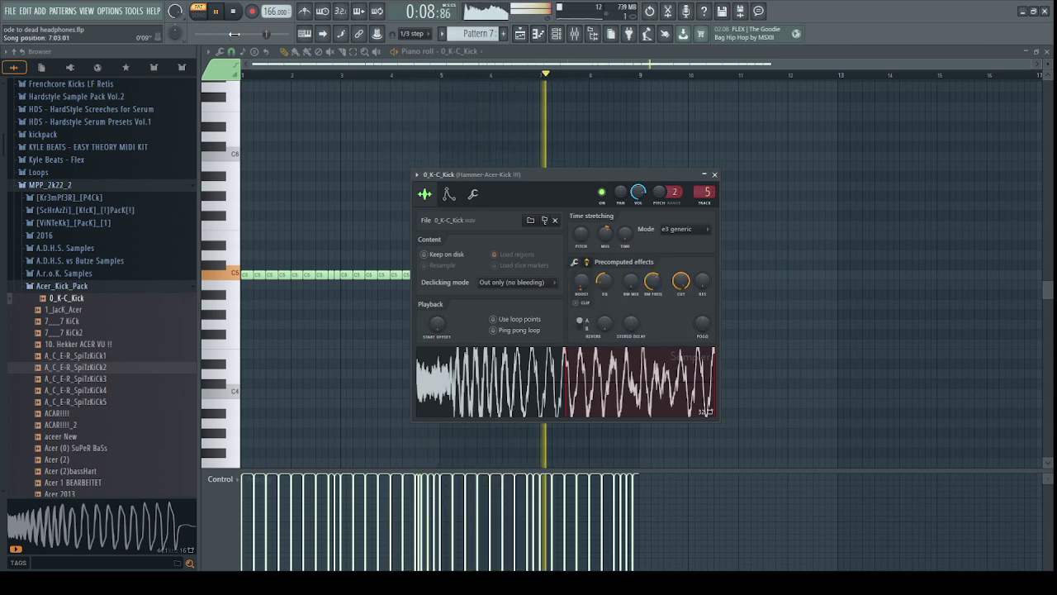
Browse from Acer_Kick_Pack to the A.D.H.S. Samples folder and load #BlubbEr KicK 2 into the kick sampler.
left_click(66, 286)
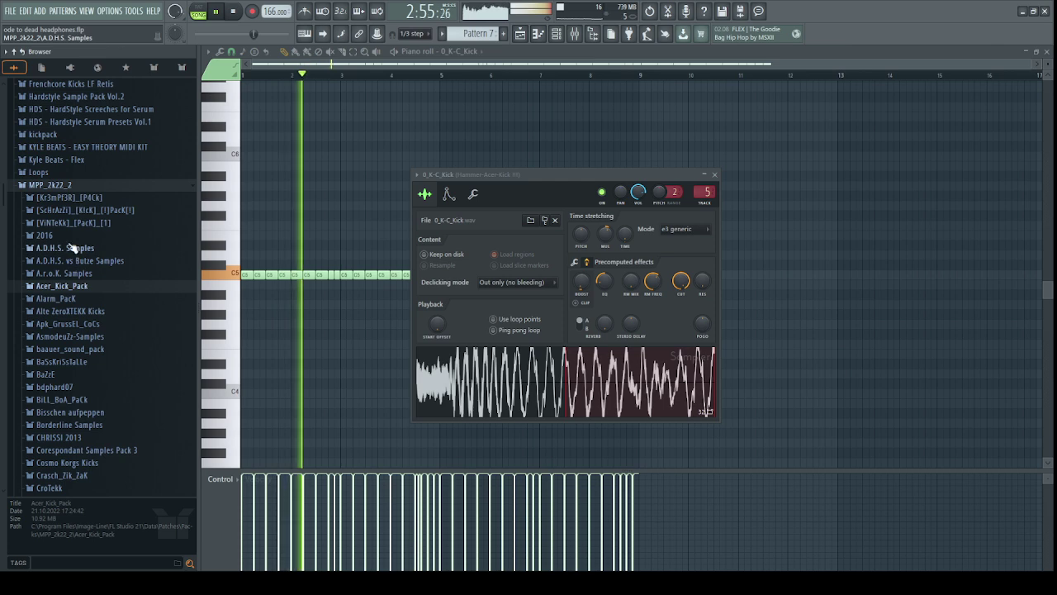
left_click(65, 247)
left_click(71, 237)
scroll(86, 263, "up", 2)
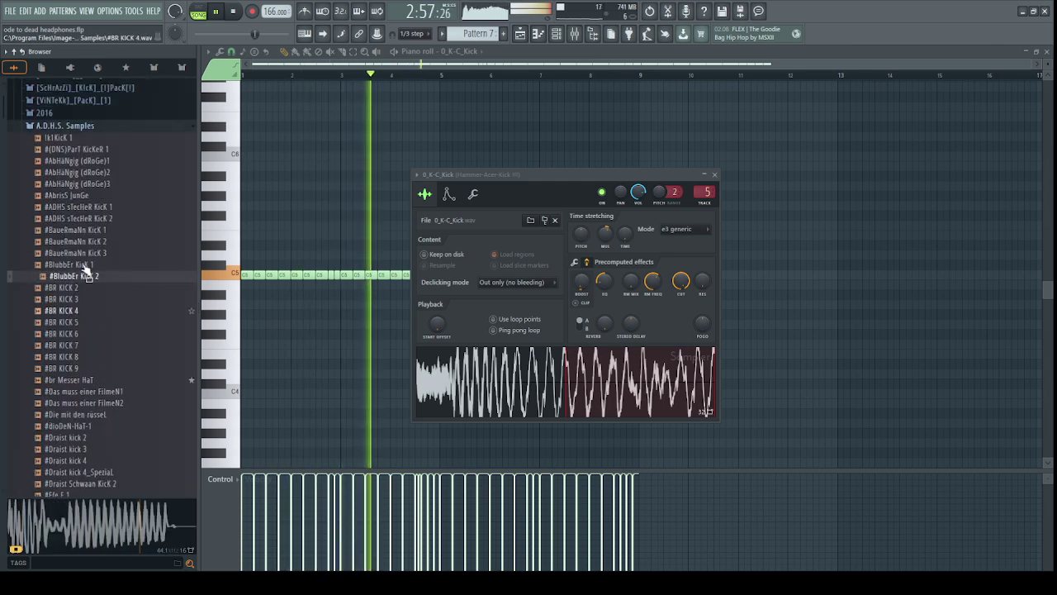
left_click_drag(76, 305, 530, 366)
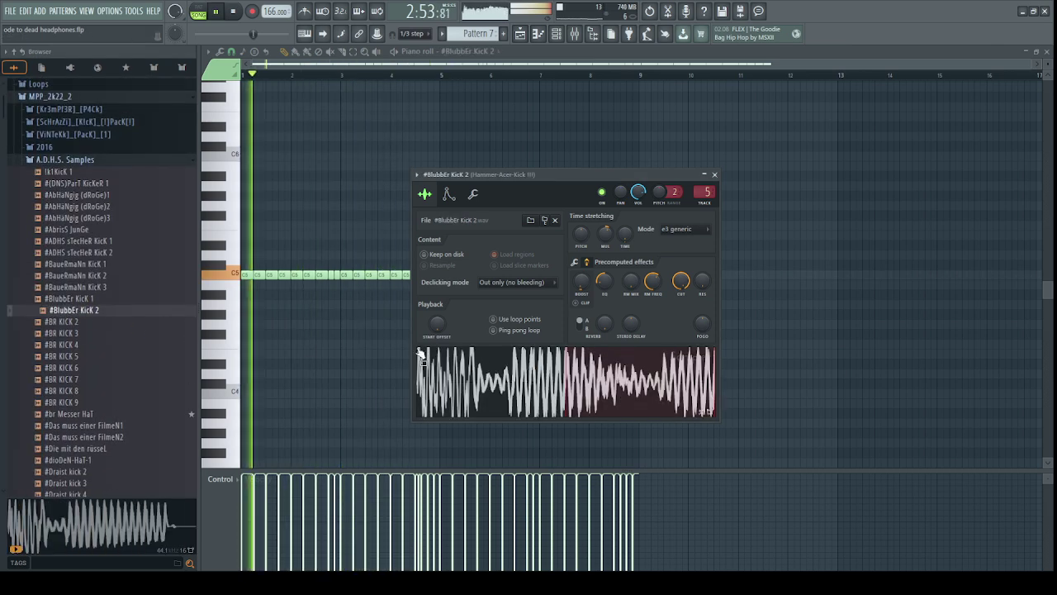
Try #br Messer HaT and #Draist kick 2 in the kick sampler and settle on #Draist kick 4.
double_click(73, 414)
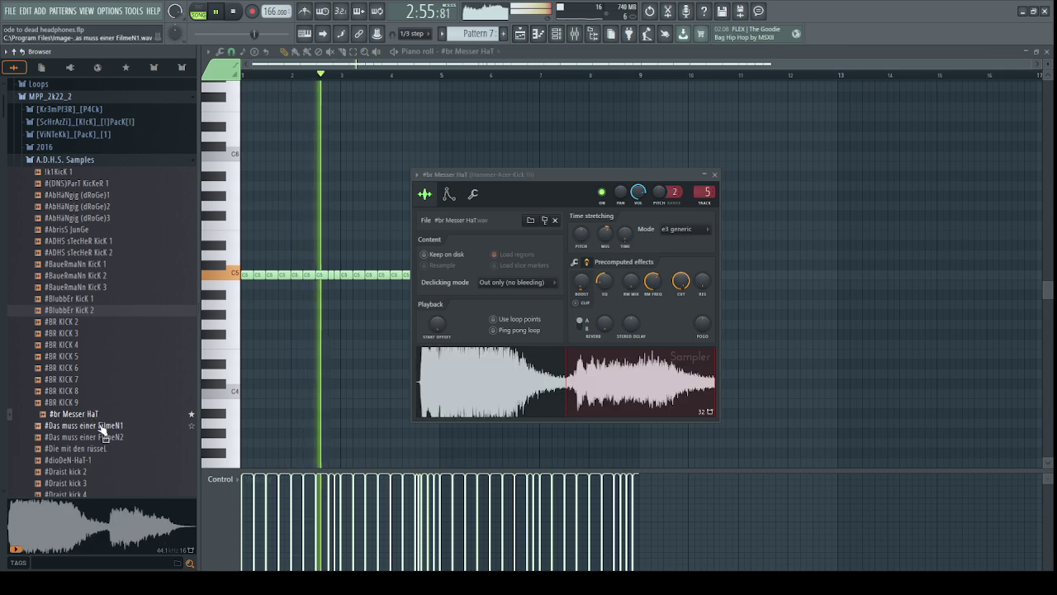
scroll(98, 379, "down", 2)
middle_click(94, 357)
middle_click(95, 409)
scroll(95, 413, "down", 4)
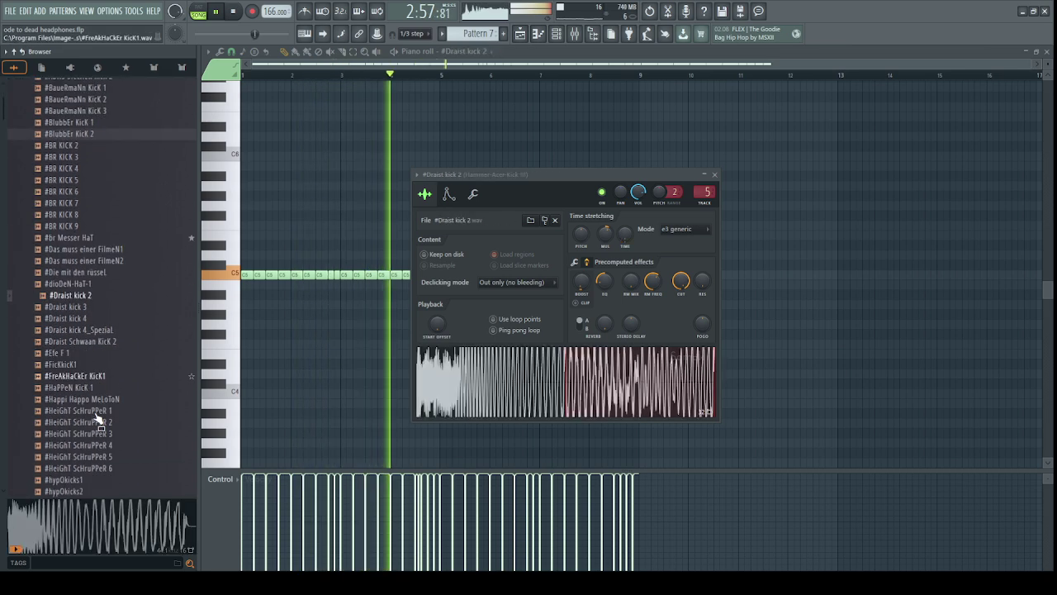
double_click(82, 296)
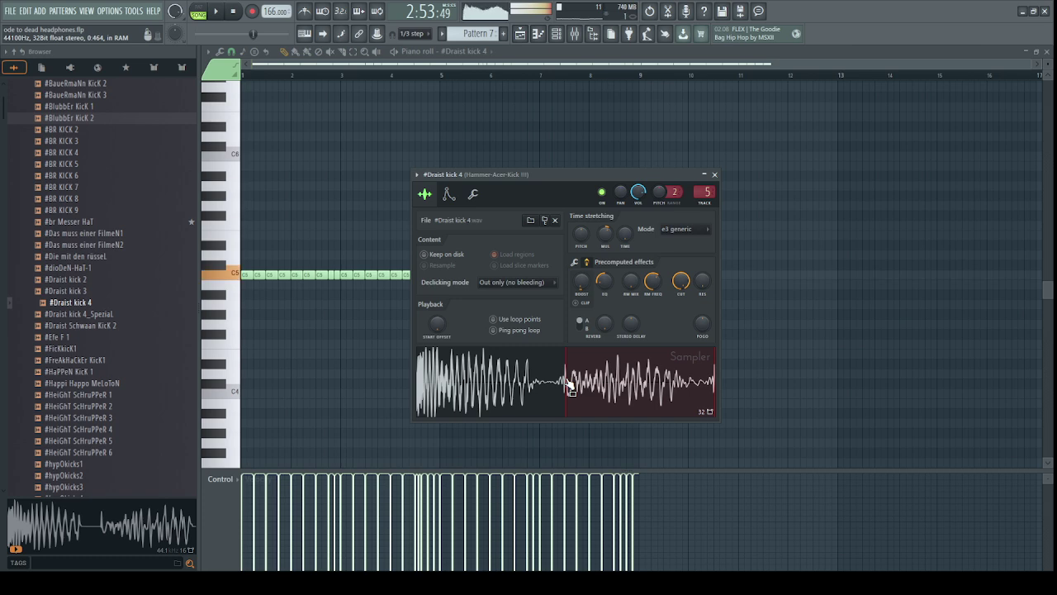
Leave A.D.H.S. Samples for the Ganz okay subfolder of Kick Samlung and preview Kick (18).
scroll(122, 141, "up", 4)
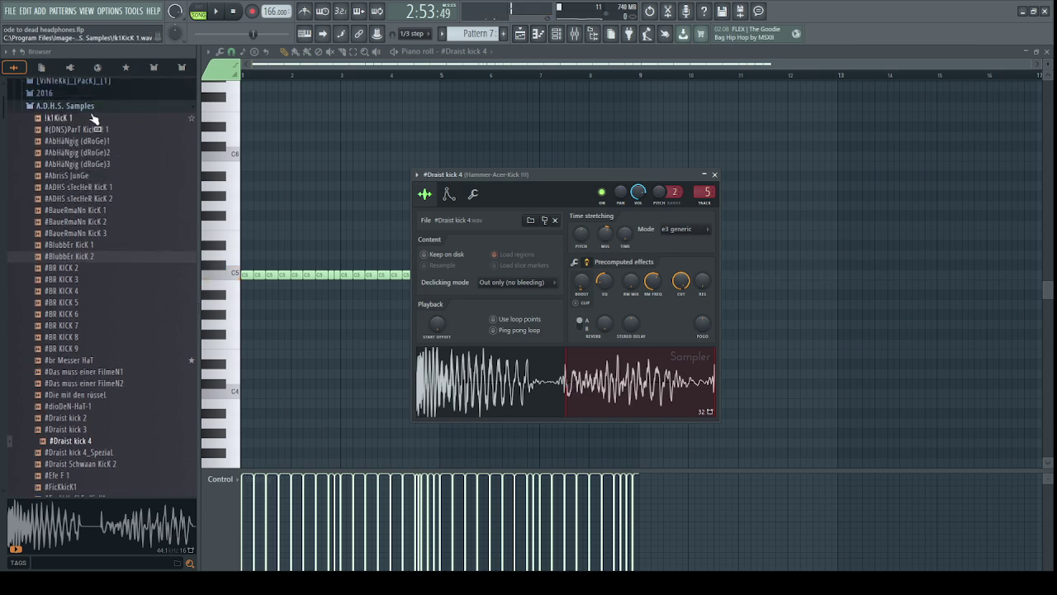
left_click(93, 108)
scroll(100, 175, "down", 7)
scroll(97, 177, "down", 4)
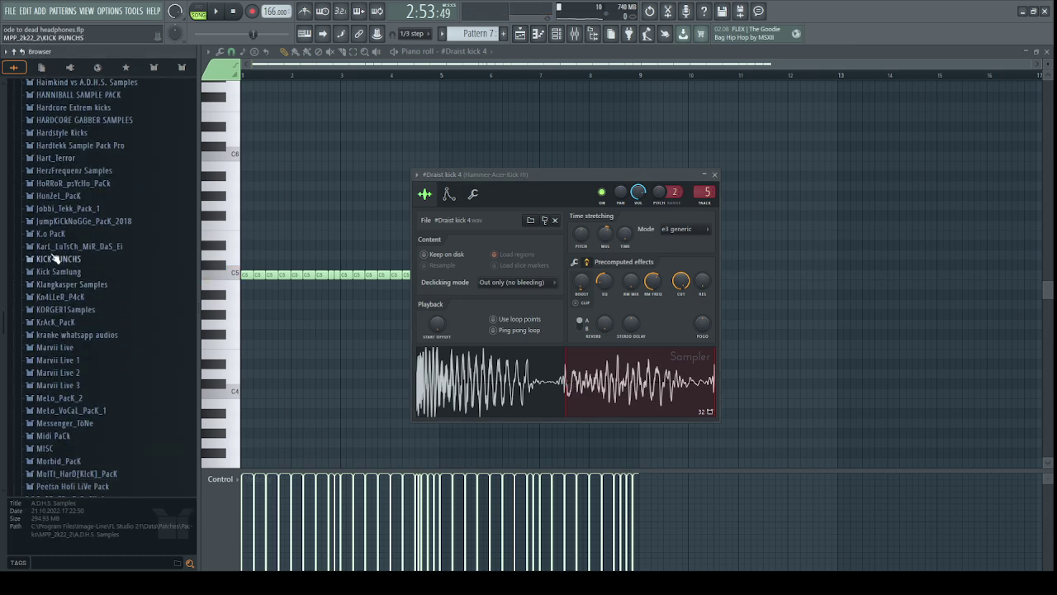
left_click(58, 272)
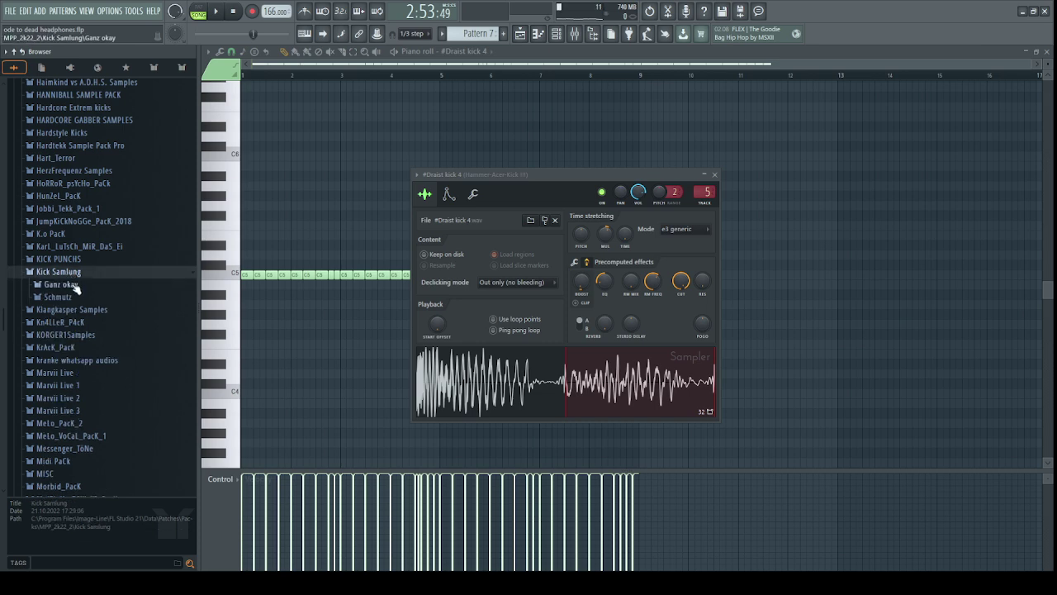
left_click(75, 291)
left_click(82, 305)
left_click(71, 280)
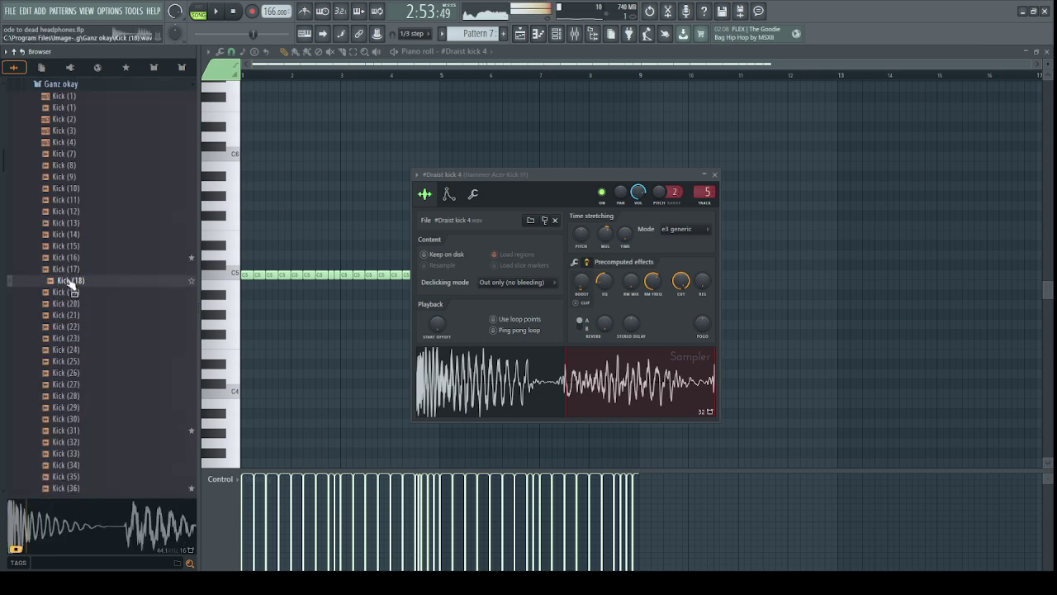
Load Kick (16) into the kick sampler and try out its filter cutoff and a pogo effect of about -33% during playback.
left_click(71, 269)
left_click_drag(71, 257, 556, 306)
key("space")
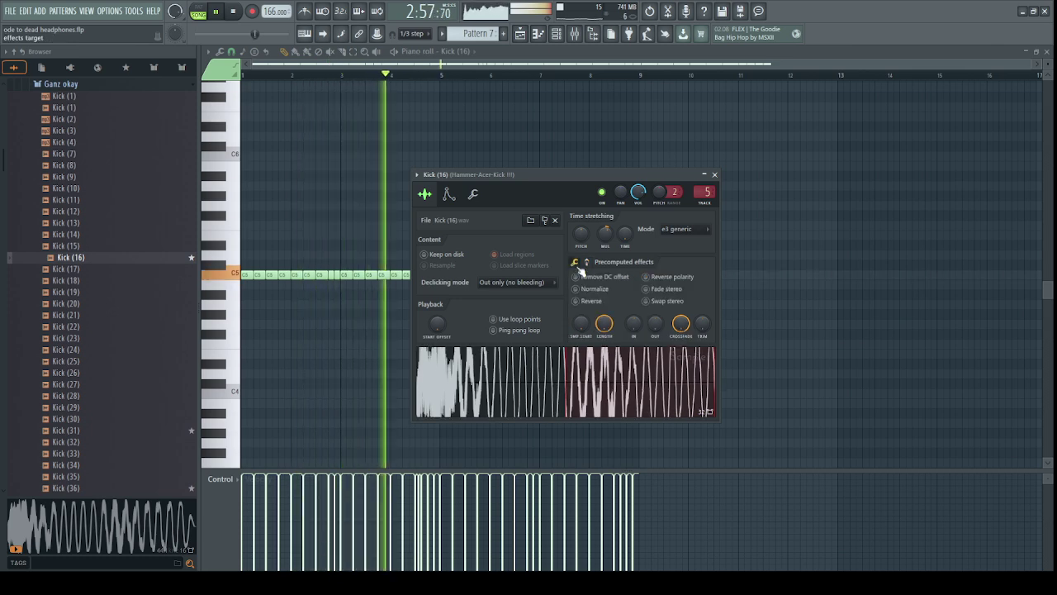
left_click_drag(680, 281, 705, 285)
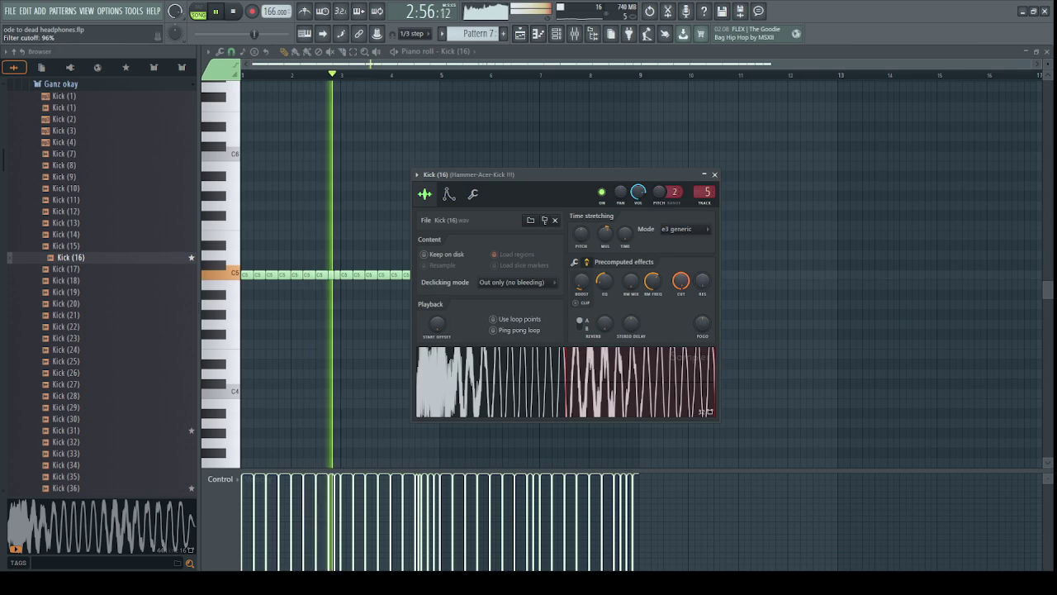
left_click_drag(702, 321, 703, 331)
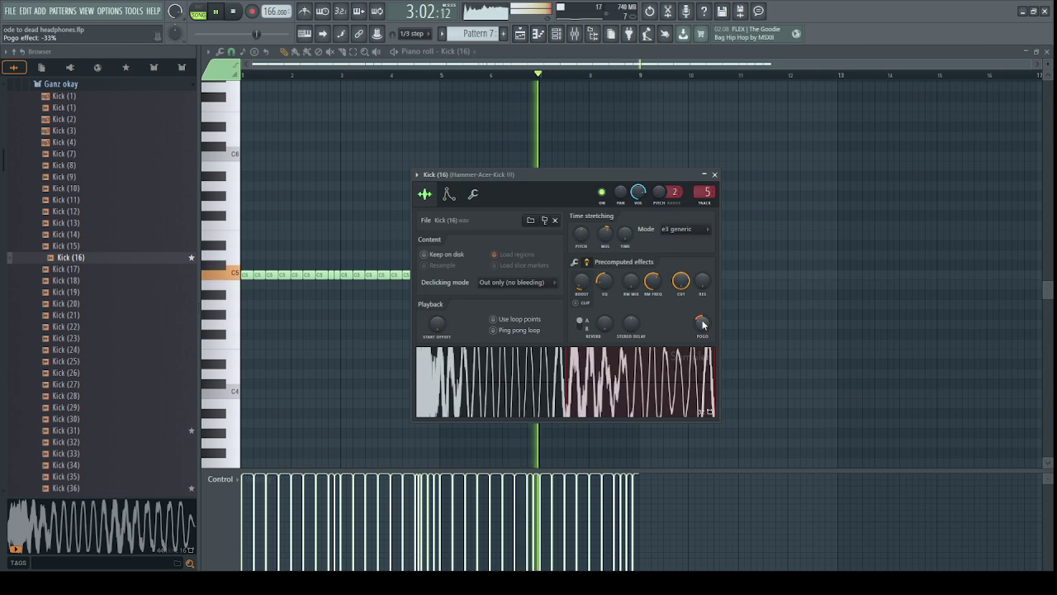
left_click(577, 263)
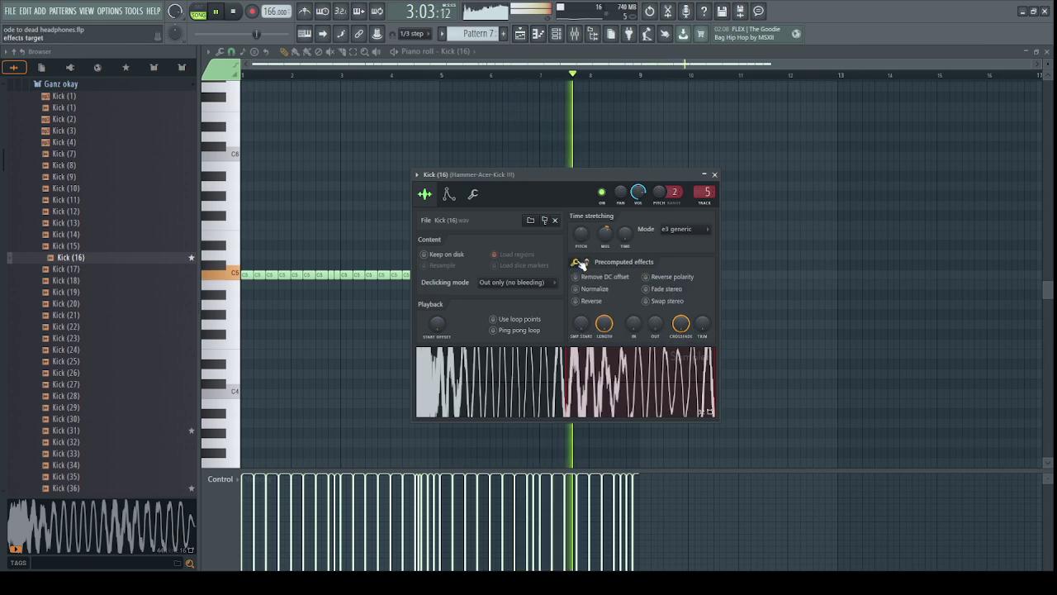
Preview more samples in the Ganz okay folder, load Kick (31) into the kick sampler and play it in the arrangement.
key("space")
left_click(89, 294)
left_click(90, 304)
left_click(94, 328)
left_click(123, 408)
left_click(129, 441)
left_click(128, 433)
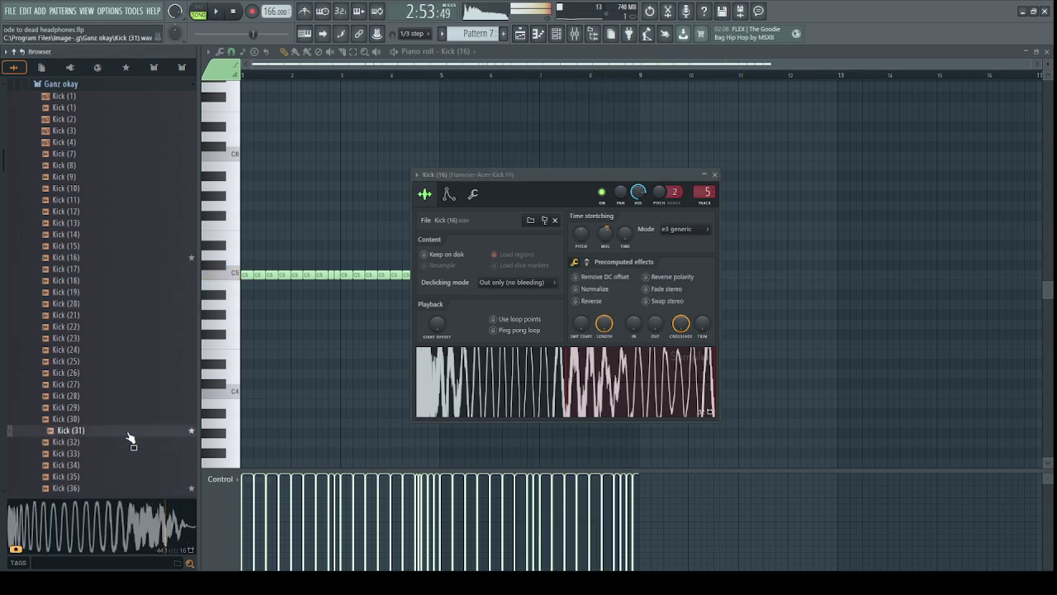
left_click_drag(128, 438, 548, 355)
key("space")
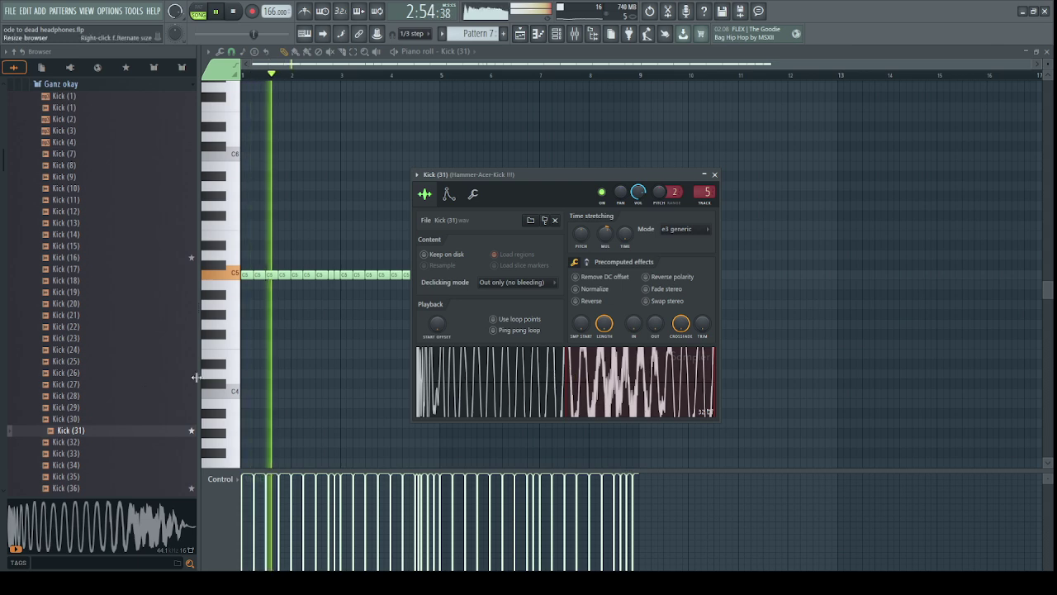
Try different time-stretch multiplier, pogo and filter cutoff amounts on Kick (31), lowering the cutoff to 51%.
scroll(126, 390, "down", 2)
left_click_drag(606, 234, 607, 240)
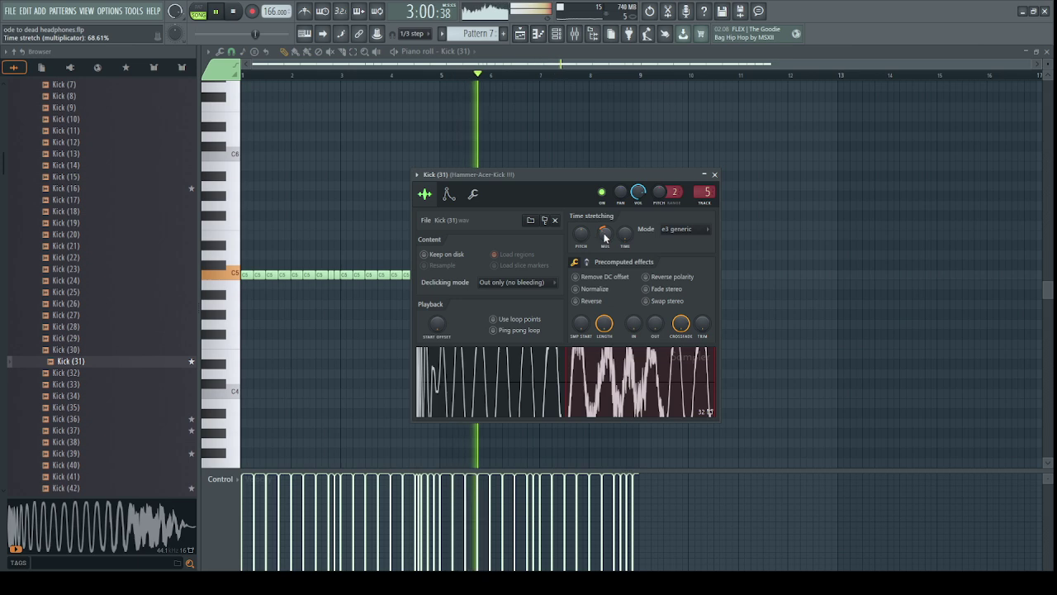
left_click_drag(605, 237, 606, 235)
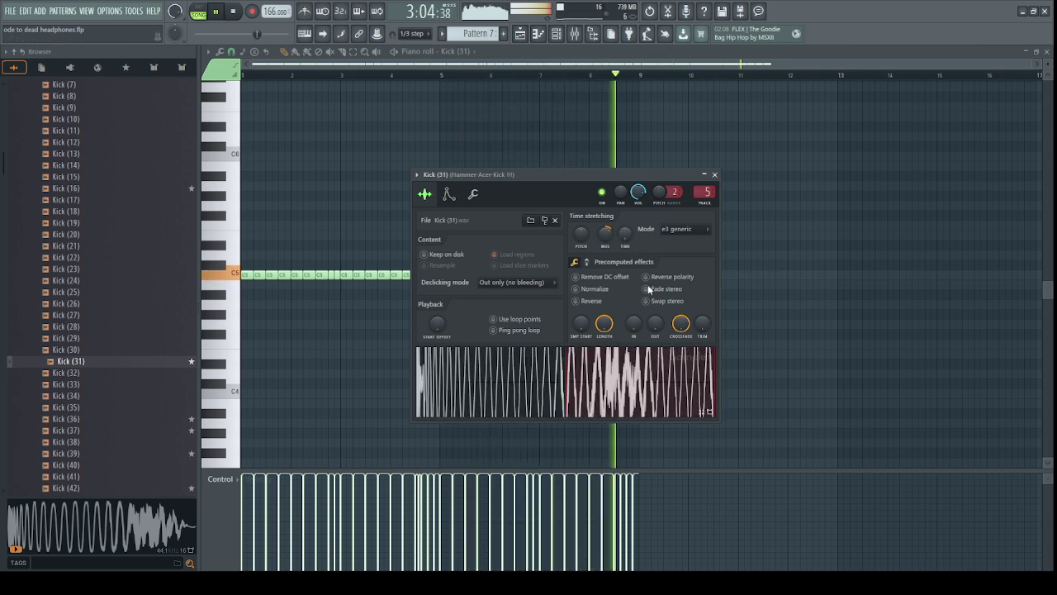
scroll(648, 284, "down", 3)
left_click_drag(702, 324, 703, 328)
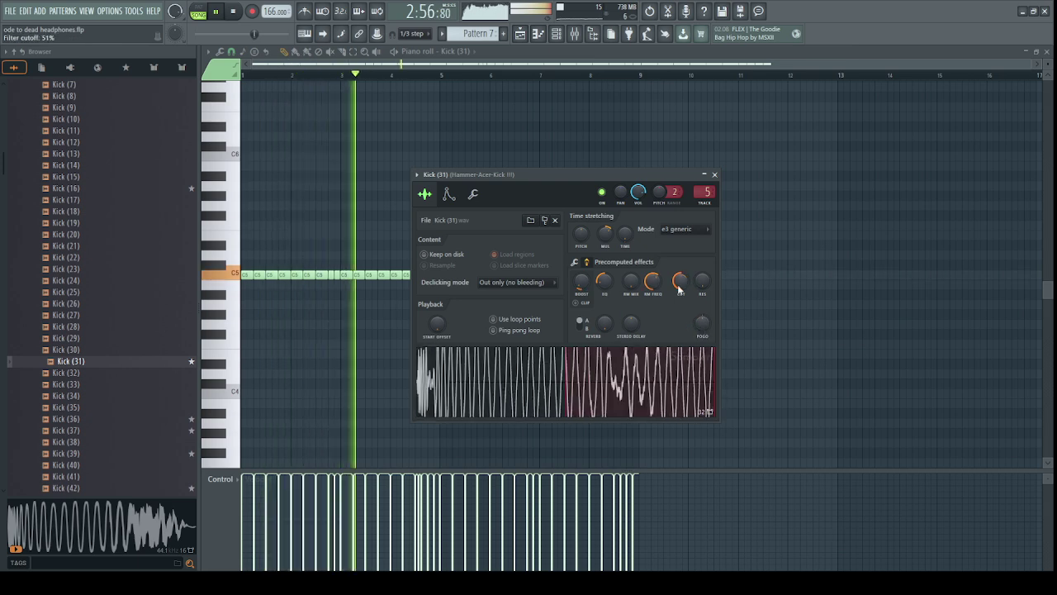
Load Kick (36) into the kick sampler, raise its boost to about 20% and lower the filter cutoff to about 66%.
left_click(94, 394)
left_click(107, 435)
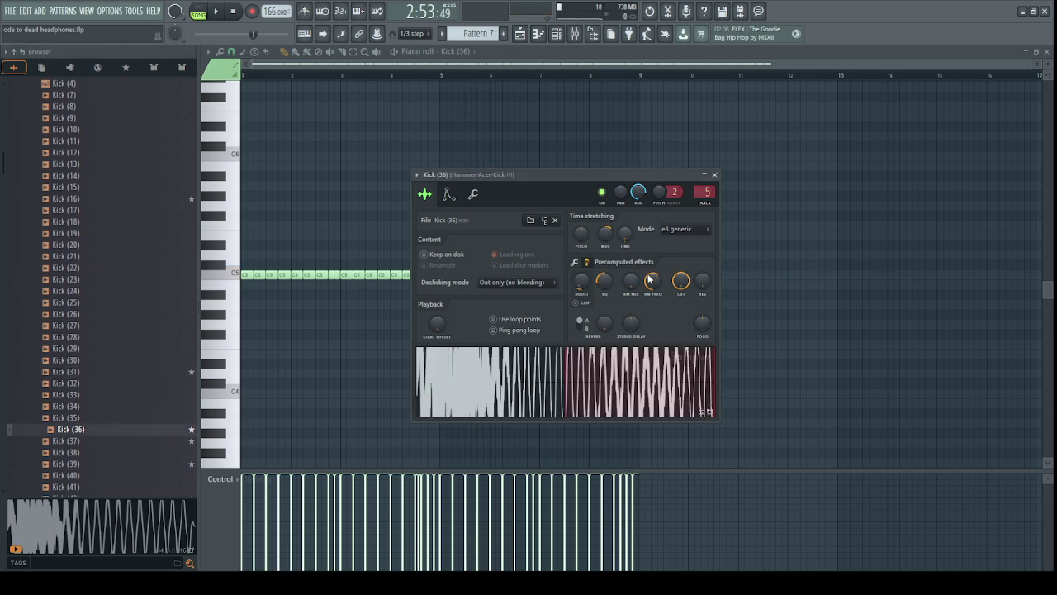
key("space")
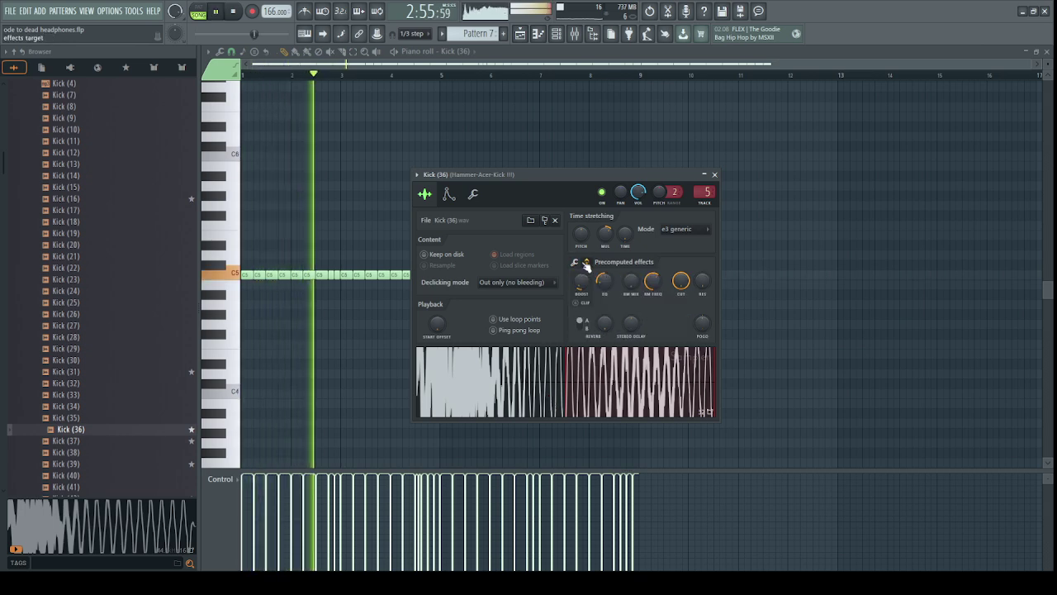
left_click_drag(586, 284, 585, 276)
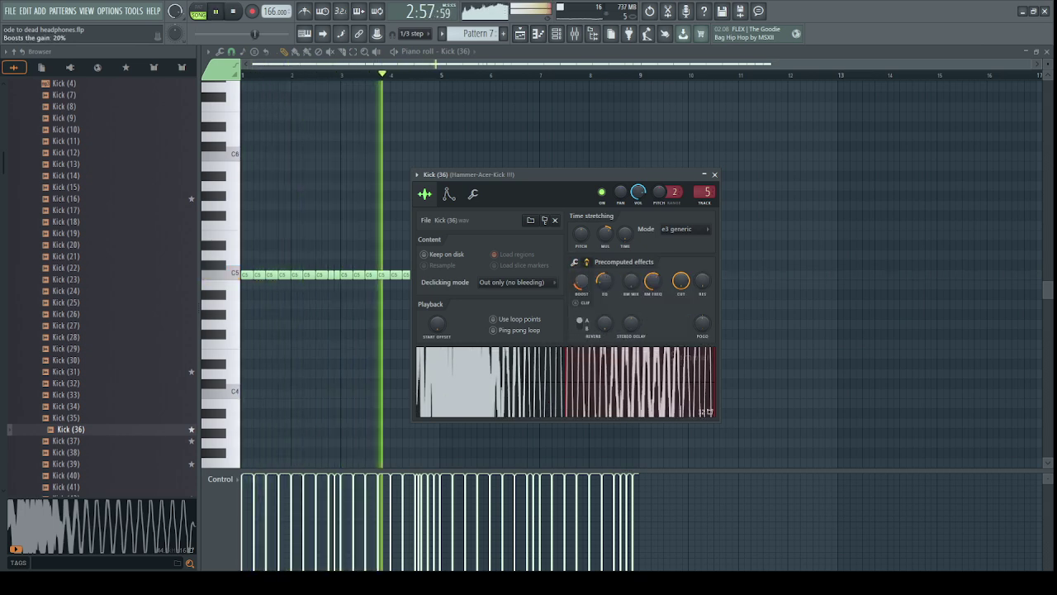
left_click_drag(681, 278, 675, 284)
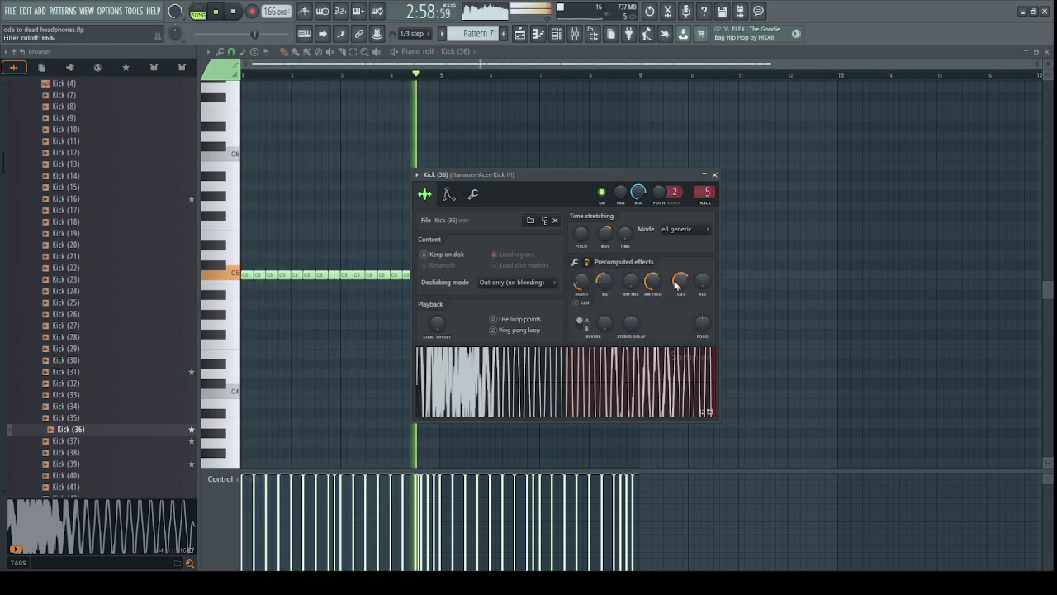
Adjust the sample start of Kick (36) in the precomputed effects and leave the sample end offset at 100%.
left_click(576, 262)
left_click_drag(582, 323, 605, 339)
left_click_drag(583, 326, 604, 264)
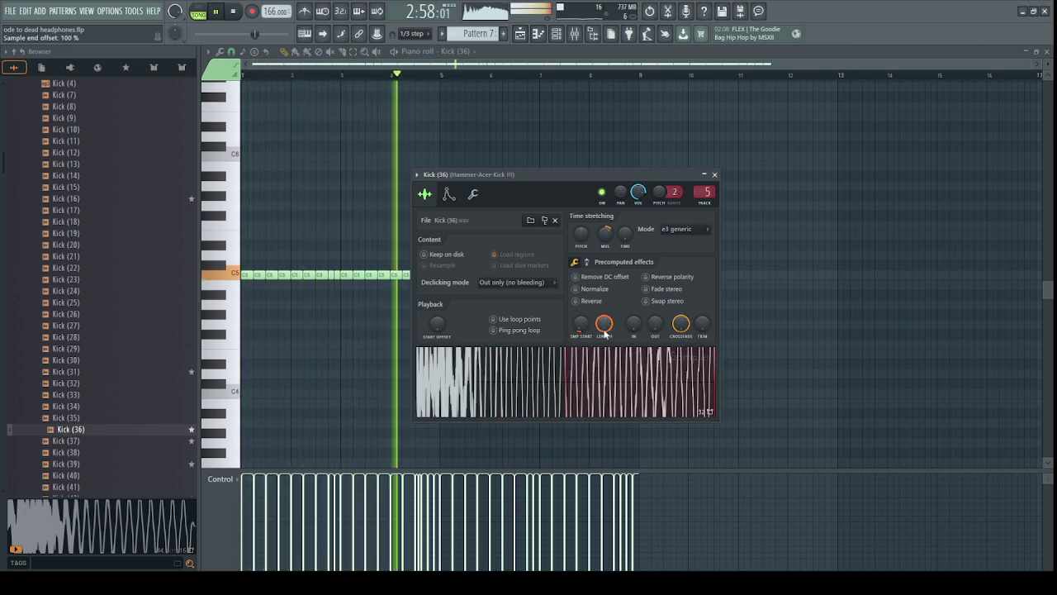
Audition Kick (37) and Kick (39) in the kick sampler while the arrangement plays.
left_click(116, 444)
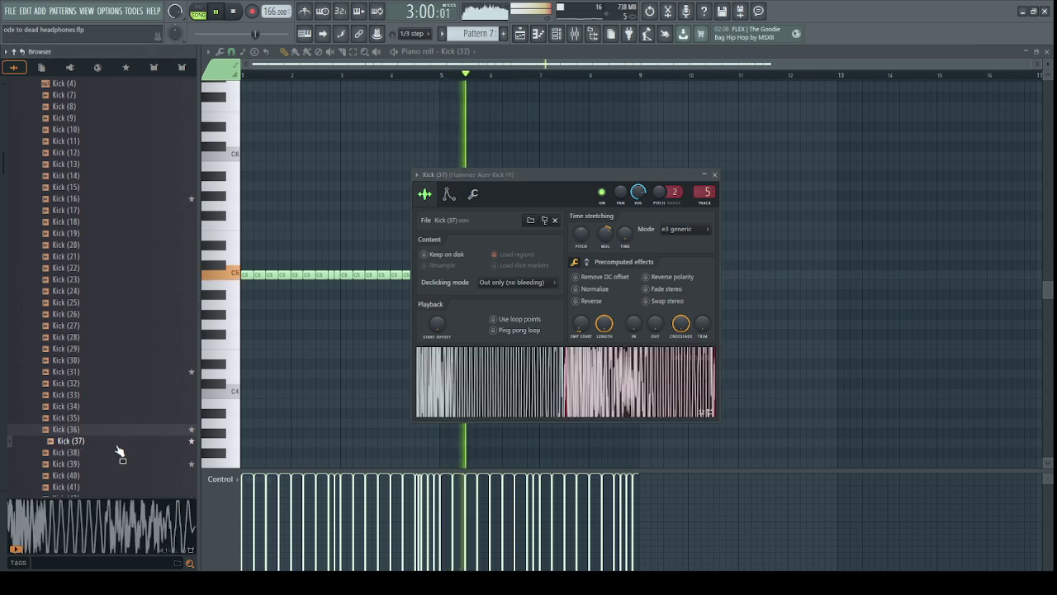
scroll(118, 452, "down", 2)
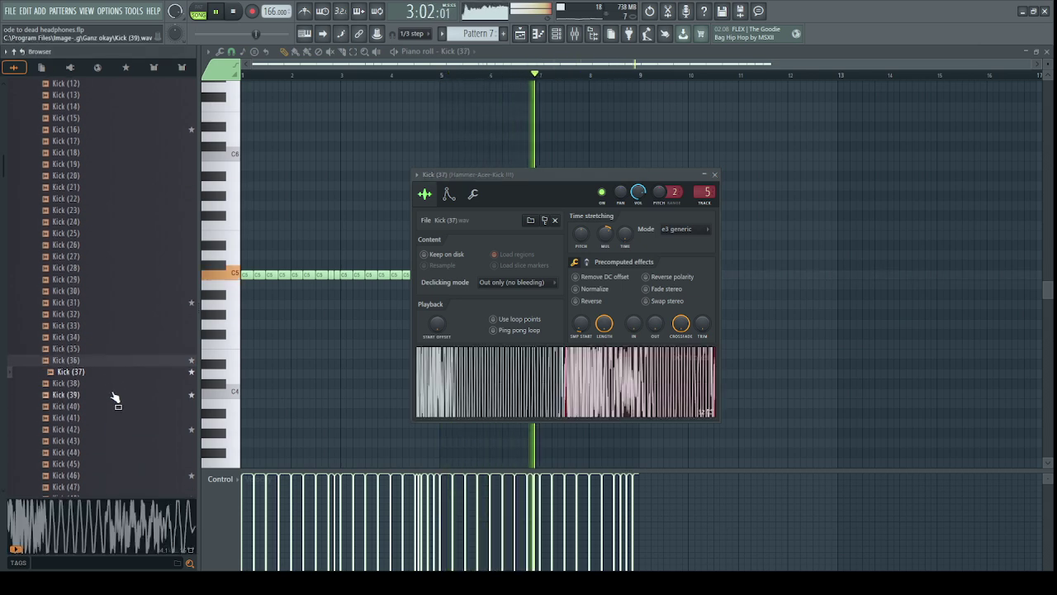
key("Down")
key("Down")
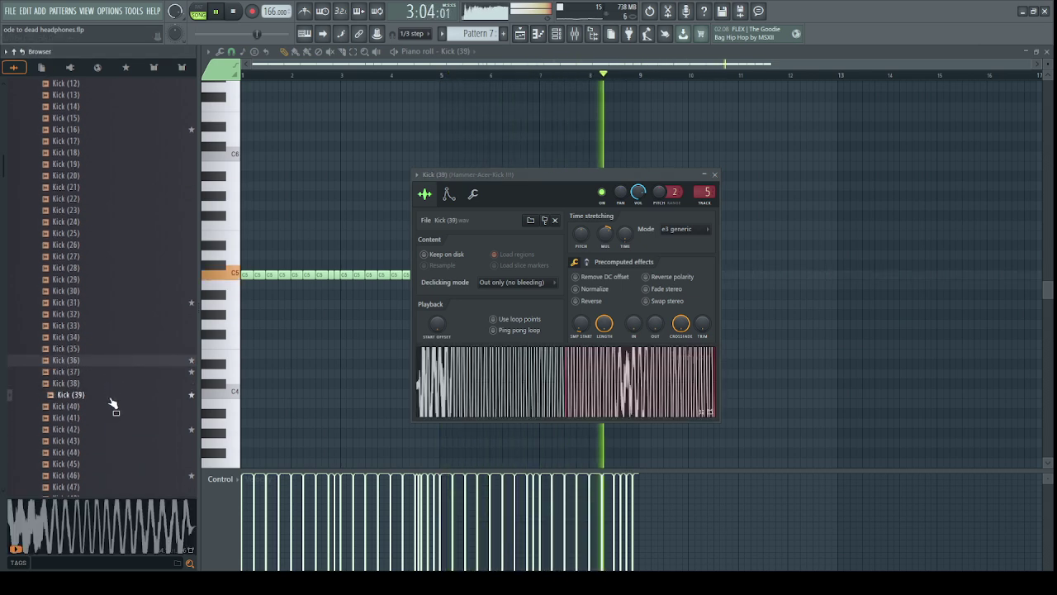
Reset the time-stretch multiplier and time of Kick (39) to their defaults.
left_click_drag(604, 231, 610, 232)
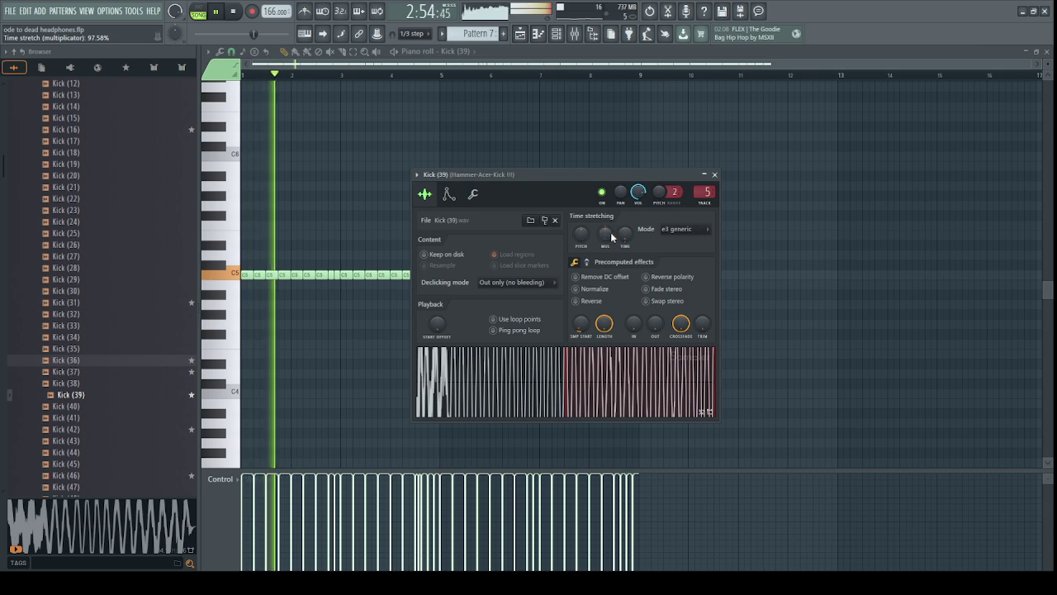
left_click(610, 233, "alt")
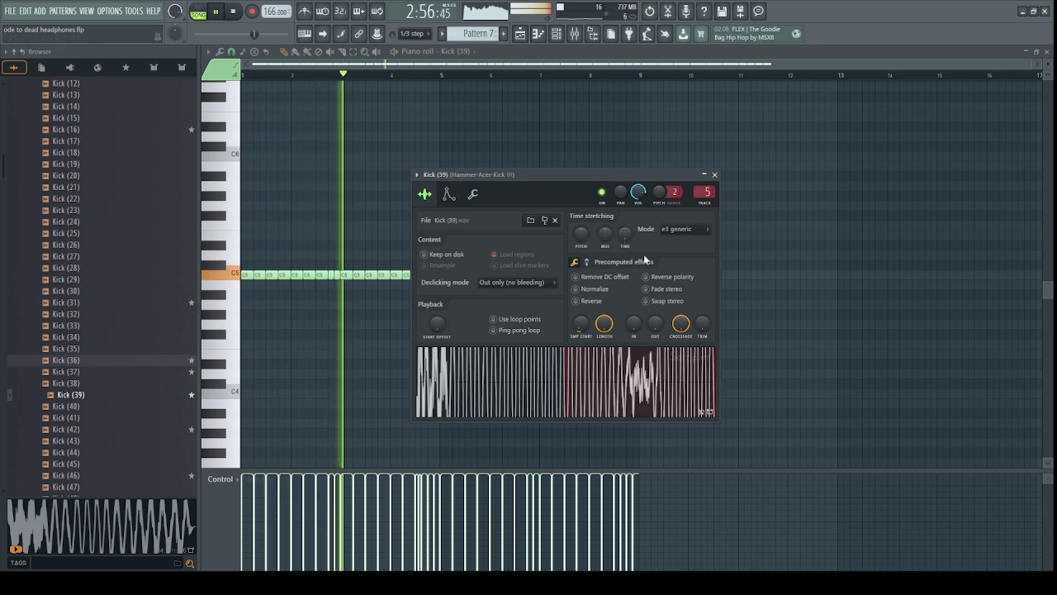
left_click(628, 235, "alt")
left_click(645, 279)
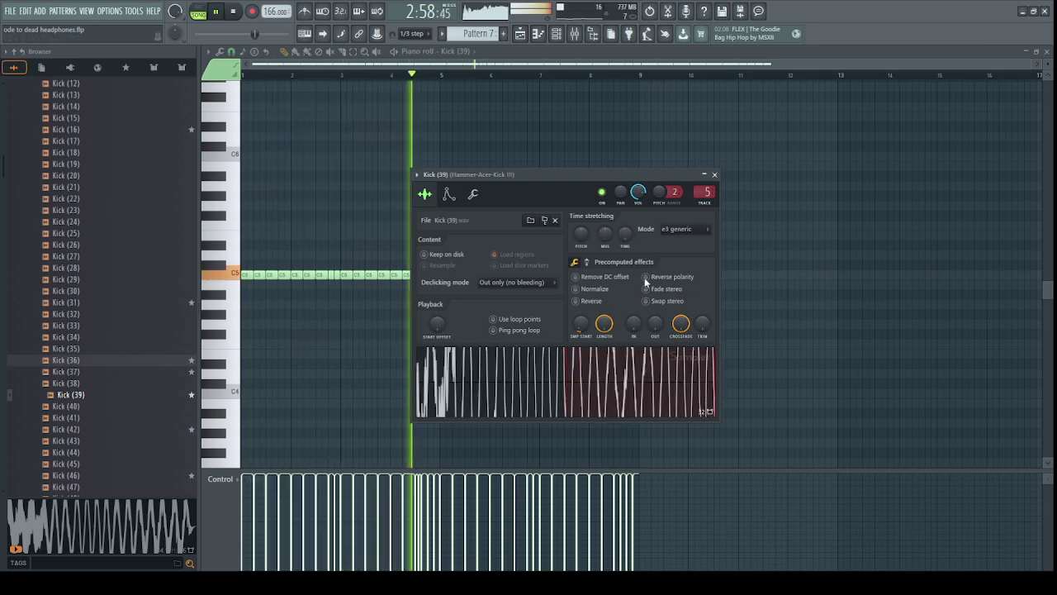
Shift the frequency balance of Kick (39) to the positive side, open the filter cutoff fully and raise the resonance.
left_click(588, 265)
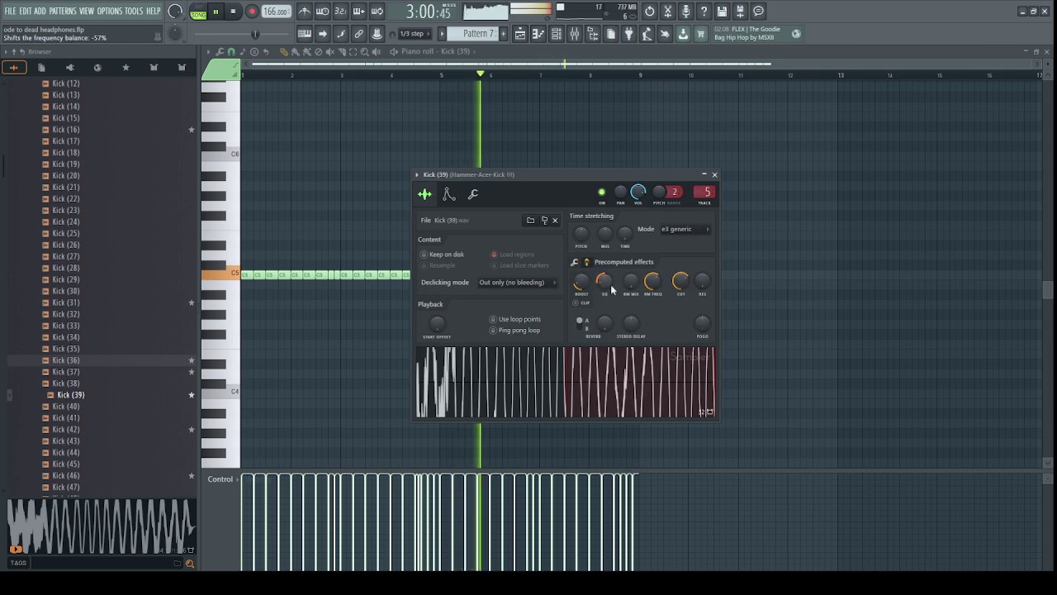
left_click_drag(675, 285, 676, 268)
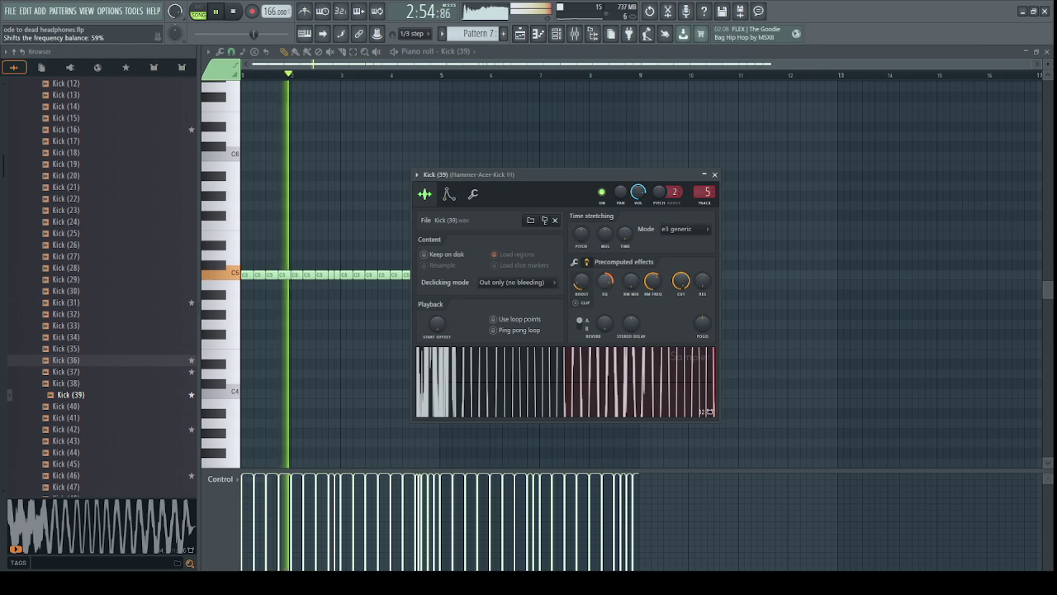
left_click_drag(703, 294, 704, 273)
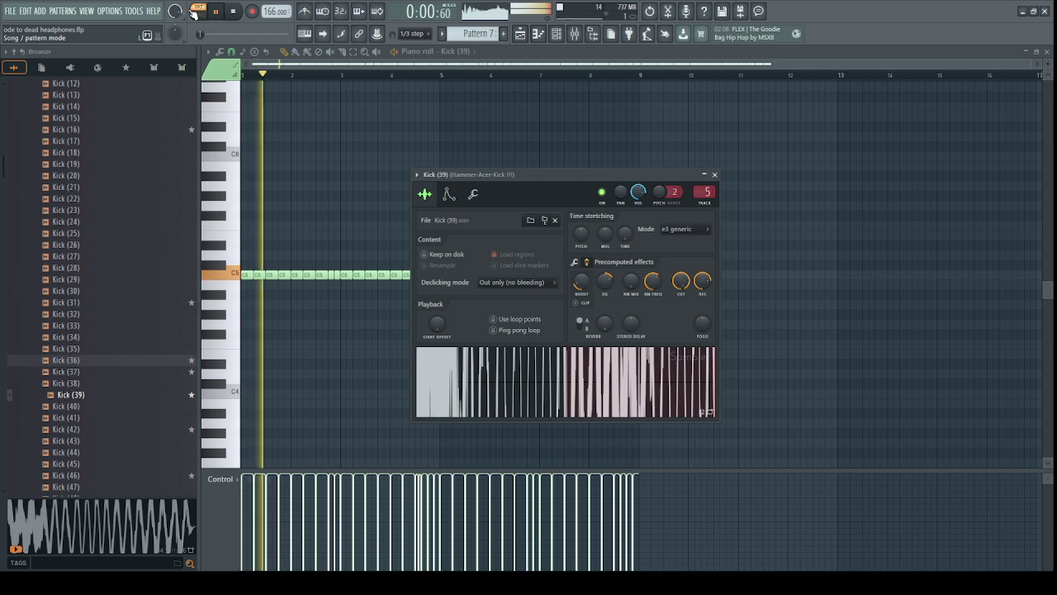
Try Kick (40), replace it with Kick (42) in the kick sampler and turn the filter resonance back down.
left_click_drag(71, 406, 523, 378)
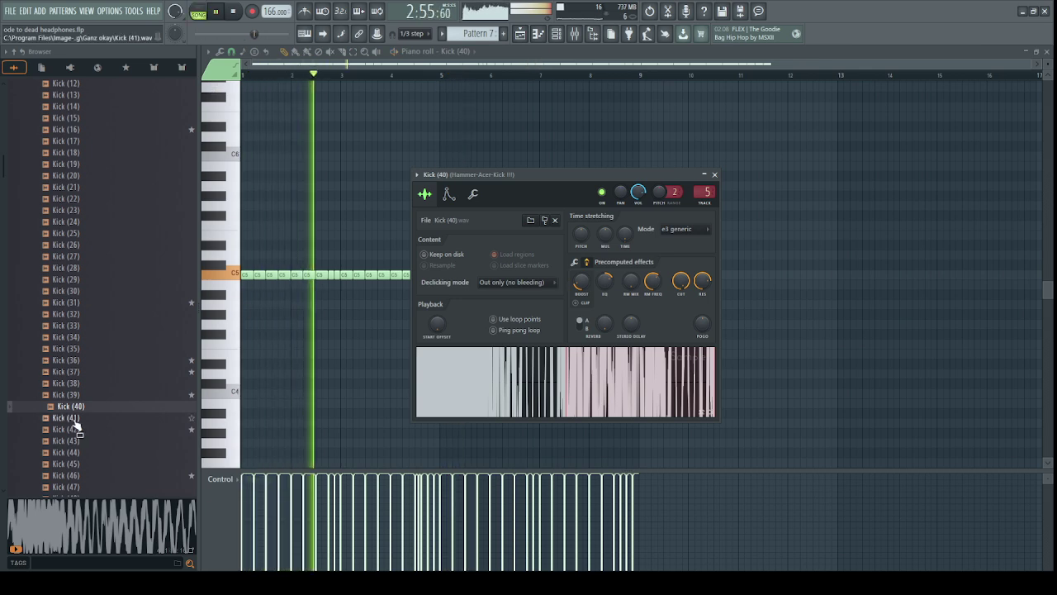
left_click_drag(68, 430, 472, 385)
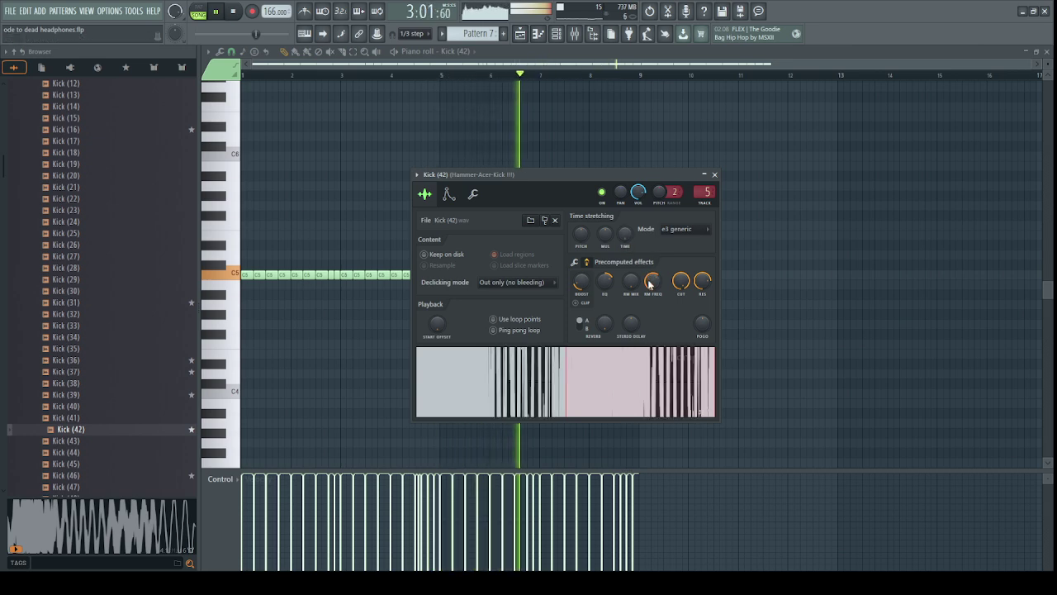
left_click_drag(702, 281, 702, 309)
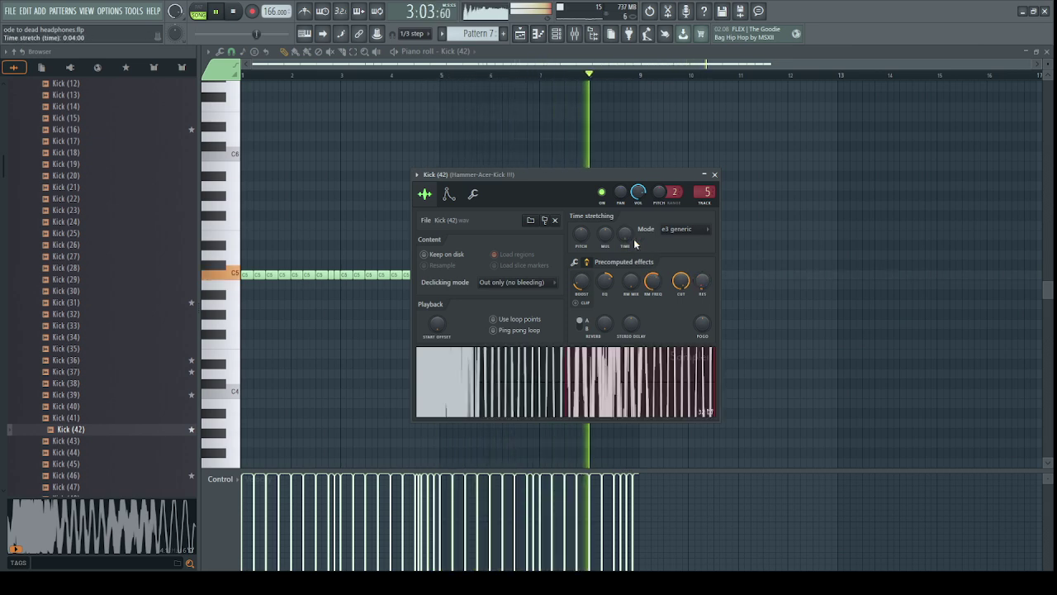
Close the kick sampler, return to the arrangement playlist and clear the time selection over bars 121 to 129.
right_click(493, 102)
left_click_drag(522, 64, 529, 58)
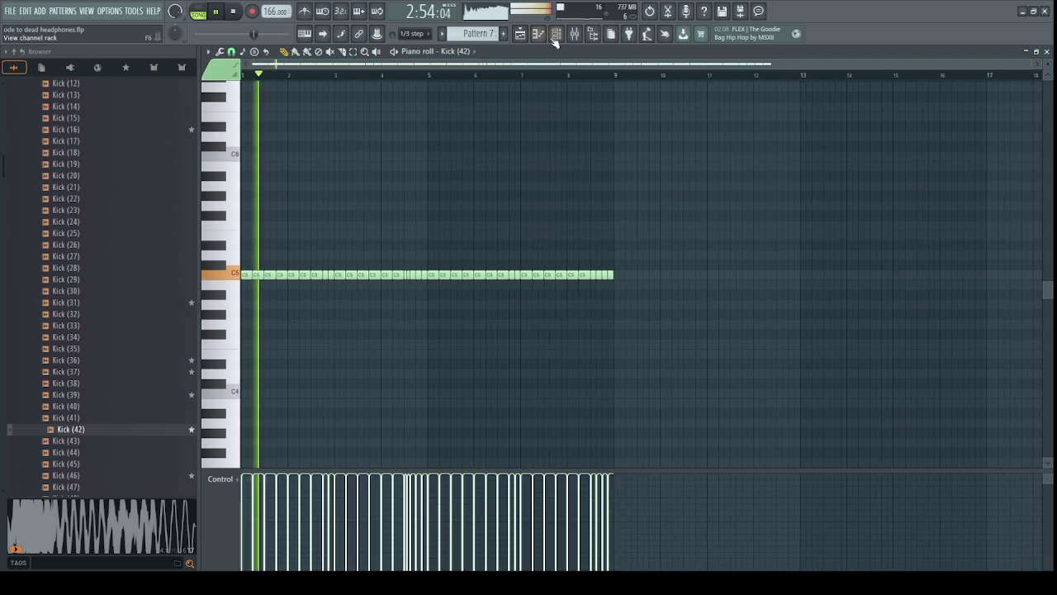
left_click(556, 34)
left_click(521, 33)
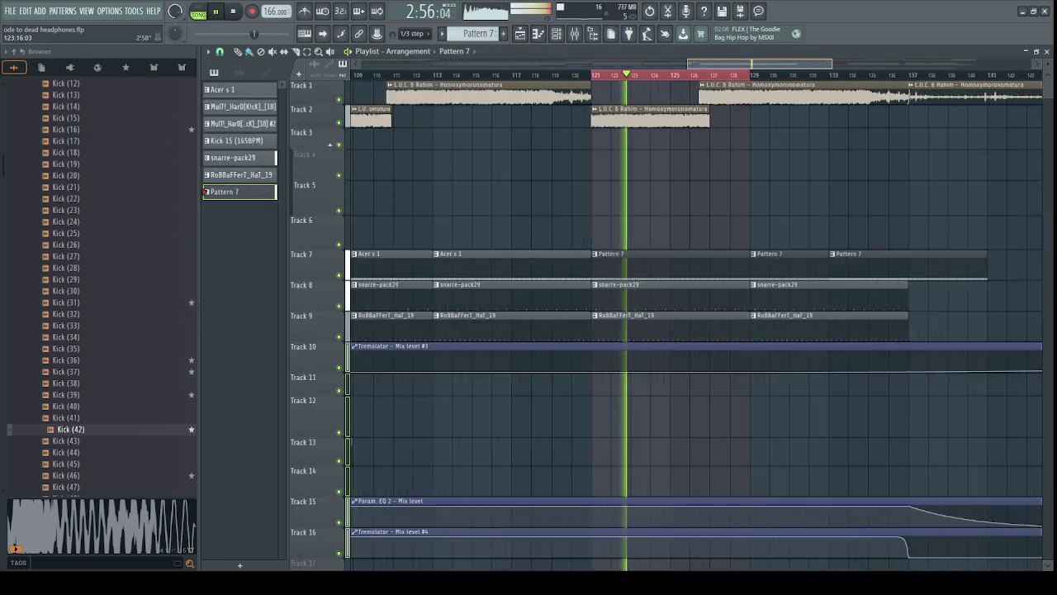
right_click(693, 75)
left_click_drag(693, 65, 706, 60)
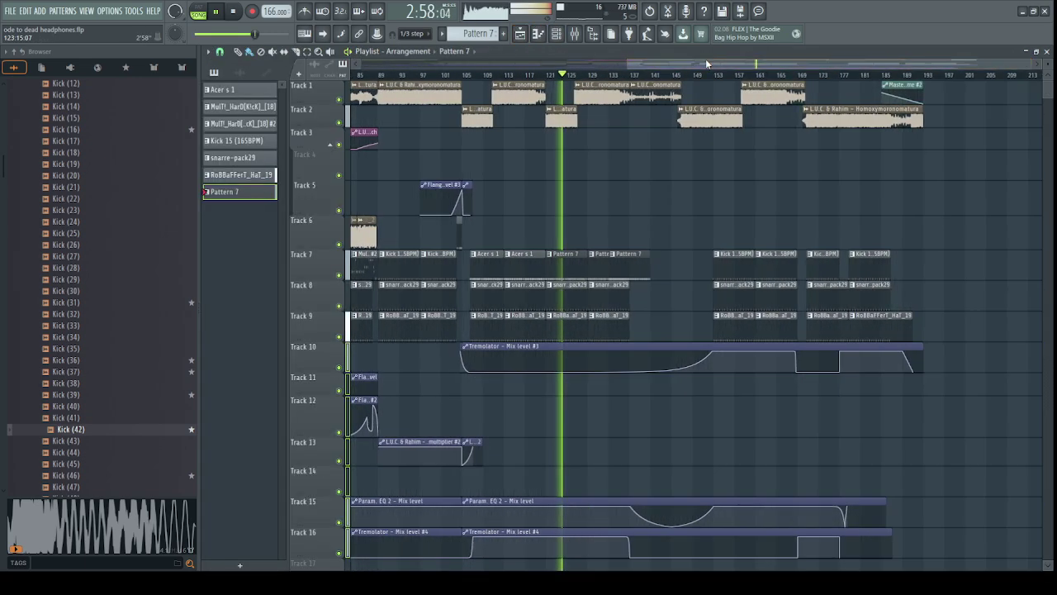
Replace the first Kick 15 (165BPM) clip near bar 153 on Track 7 with Pattern 7, play it and open its piano roll.
scroll(705, 59, "up", 2)
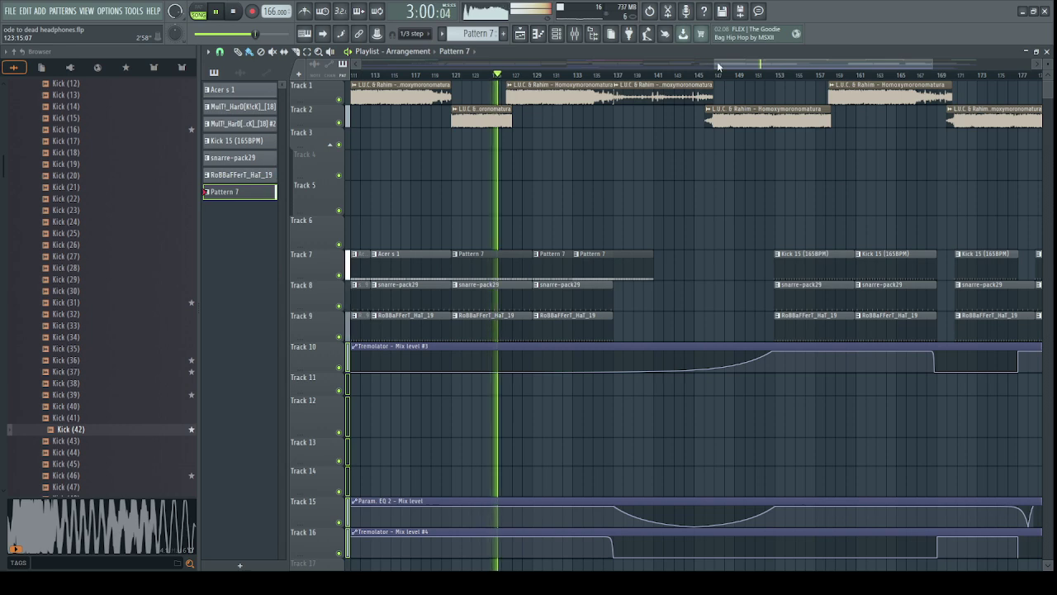
key("space")
scroll(721, 63, "up", 1)
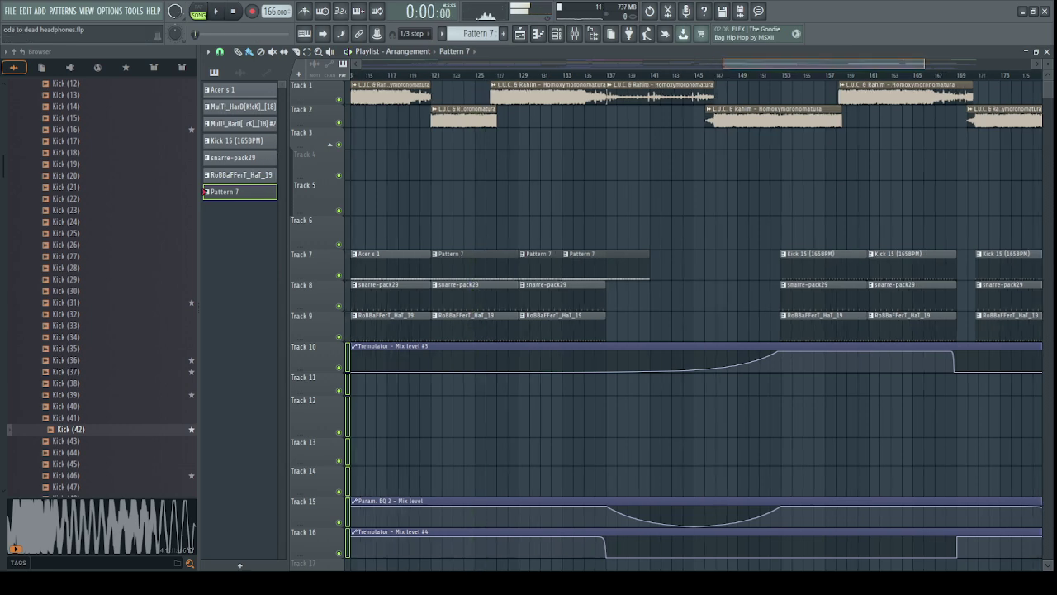
scroll(726, 63, "down", 1)
scroll(783, 83, "up", 3)
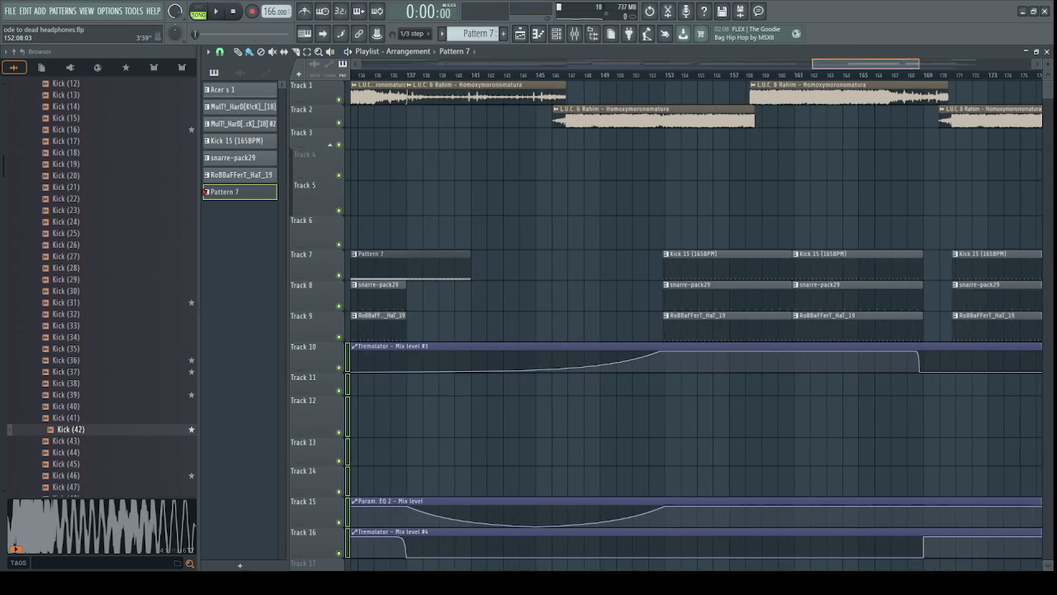
scroll(507, 173, "up", 2)
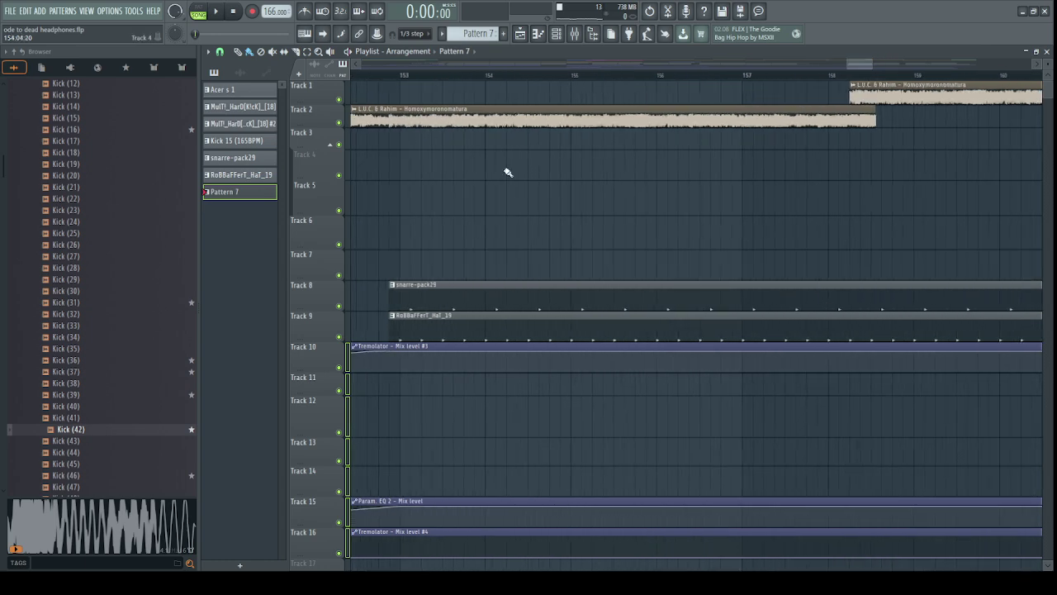
left_click(418, 266)
scroll(539, 75, "down", 2)
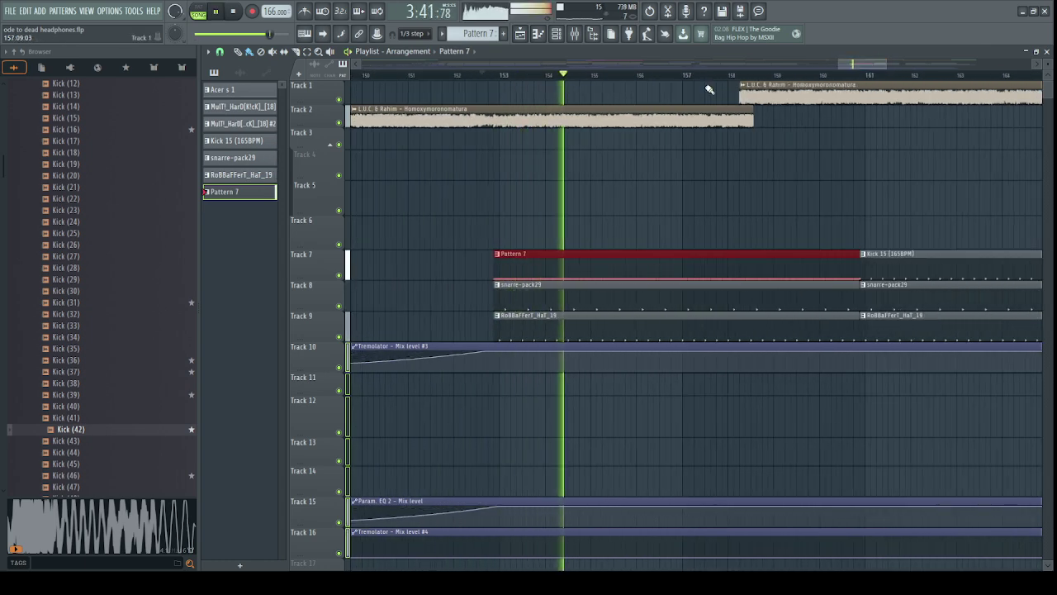
double_click(528, 272)
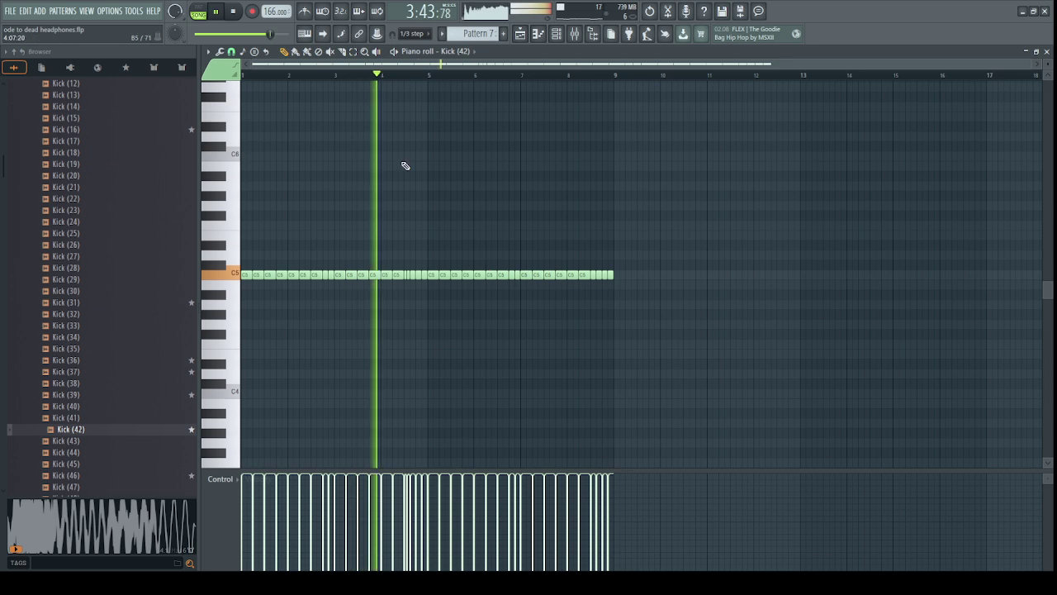
Open the kick channel's sampler, try Kick (46) and Kick (50) during playback, and load Kick (49).
left_click(452, 53)
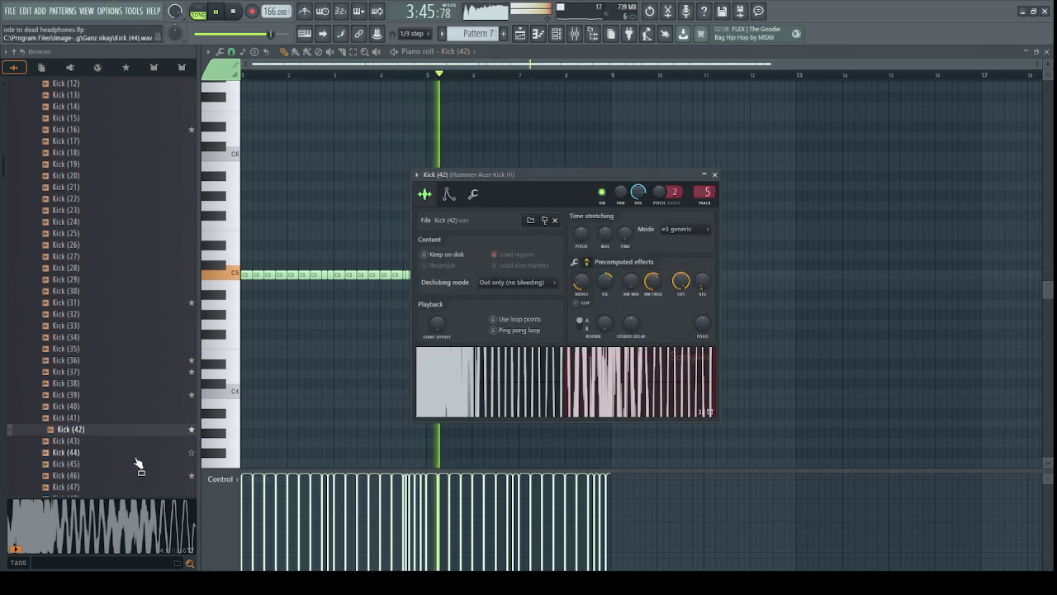
left_click_drag(139, 475, 518, 365)
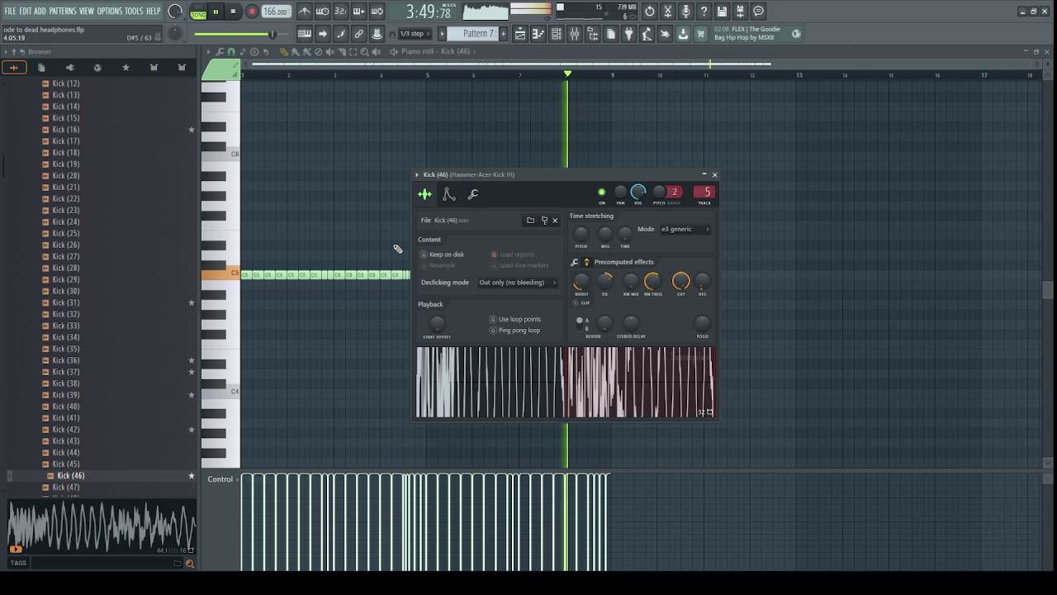
scroll(118, 307, "down", 2)
left_click(98, 443)
key("space")
left_click_drag(100, 452, 508, 377)
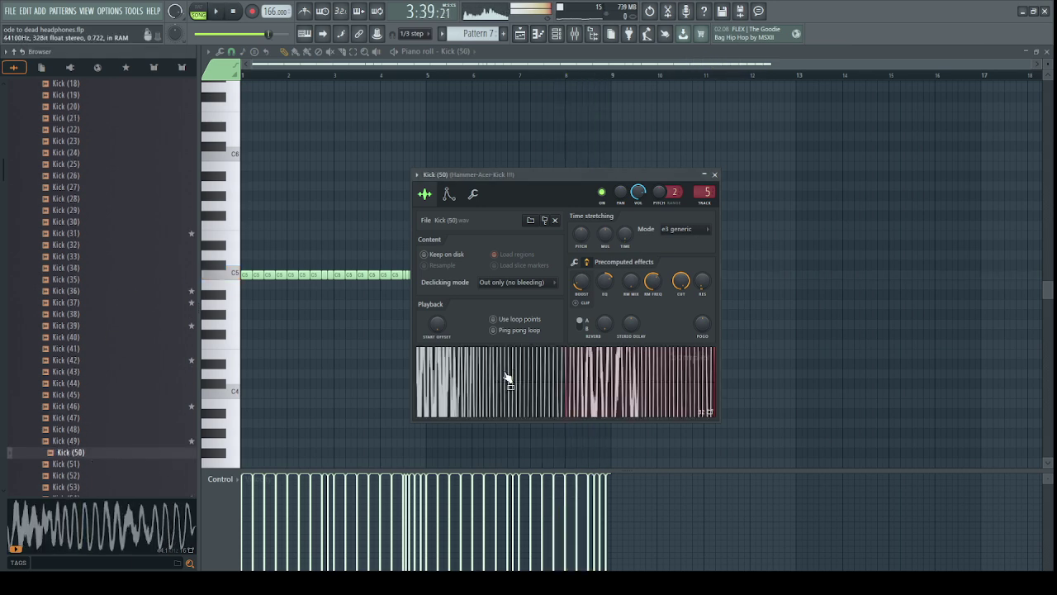
key("space")
left_click_drag(125, 442, 556, 367)
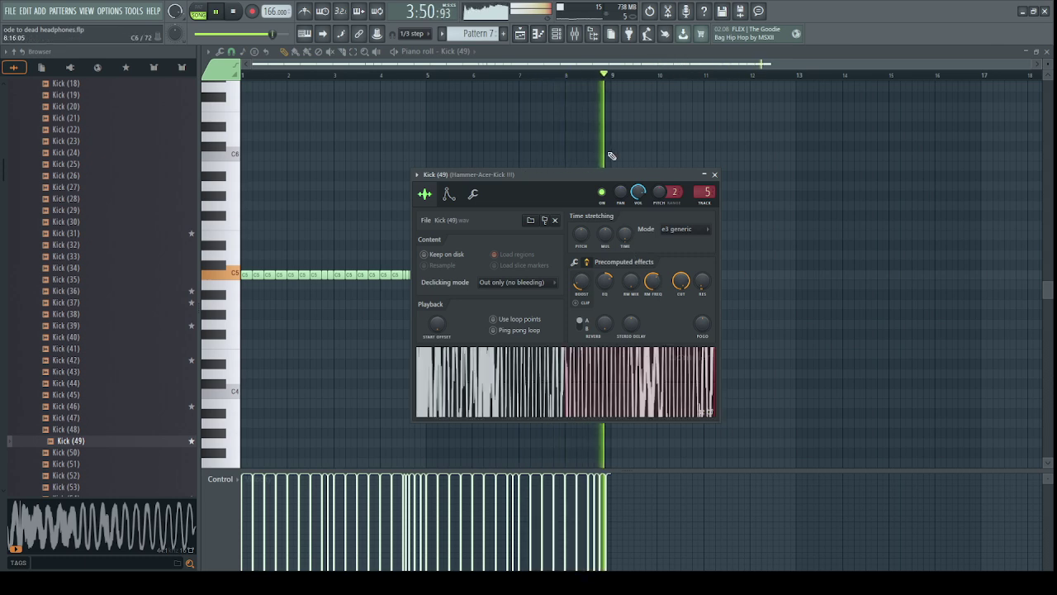
Play Pattern 7 in the arrangement from bar 153, reopen its piano roll and lower the kick sampler's filter cutoff.
left_click(526, 34)
left_click(493, 78)
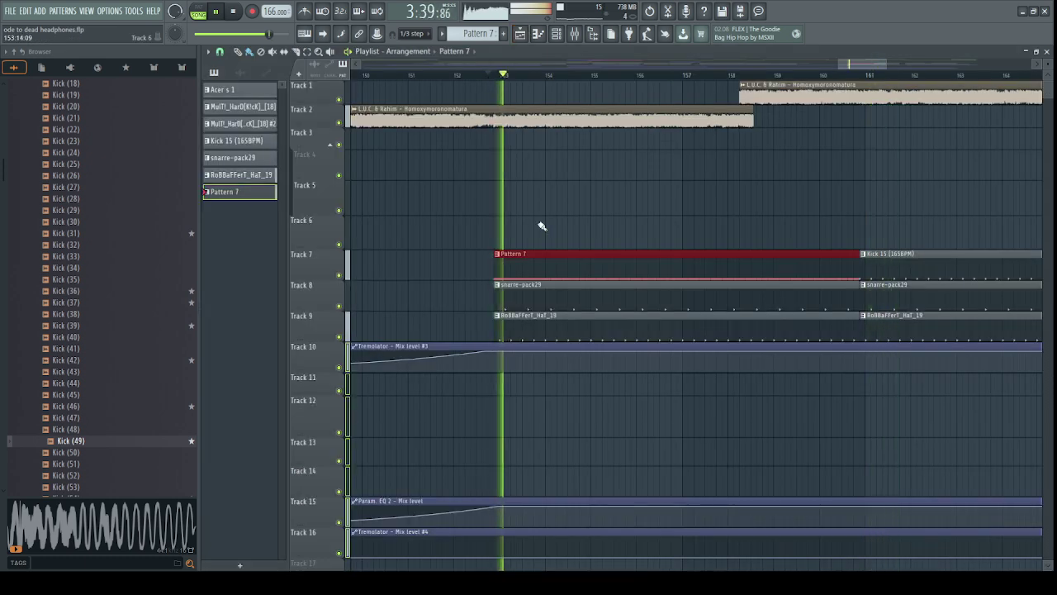
double_click(546, 268)
left_click_drag(529, 65, 485, 67)
key("Tab")
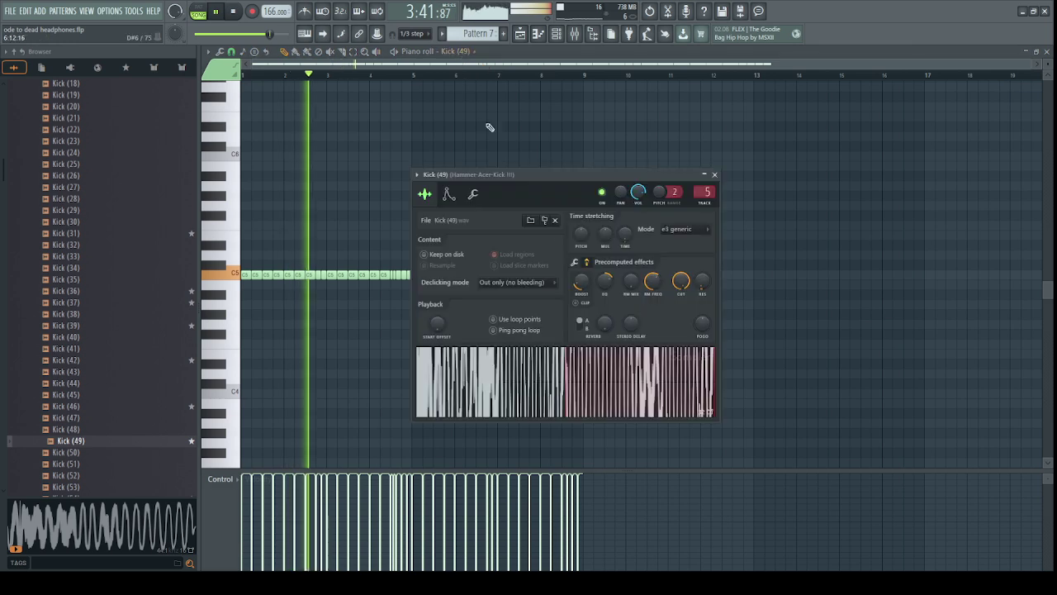
left_click_drag(681, 281, 674, 285)
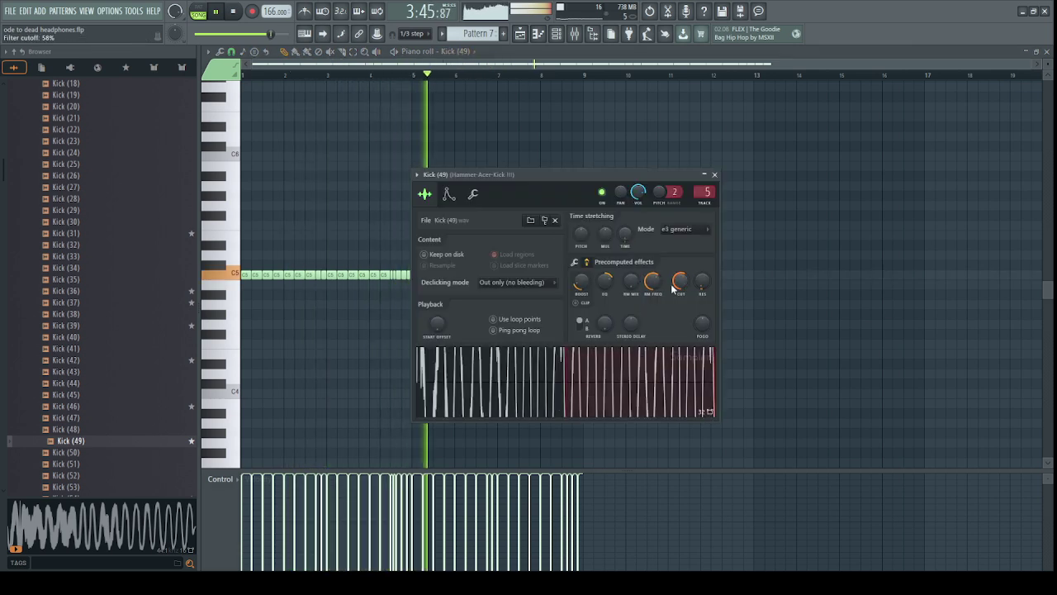
left_click_drag(678, 285, 677, 279)
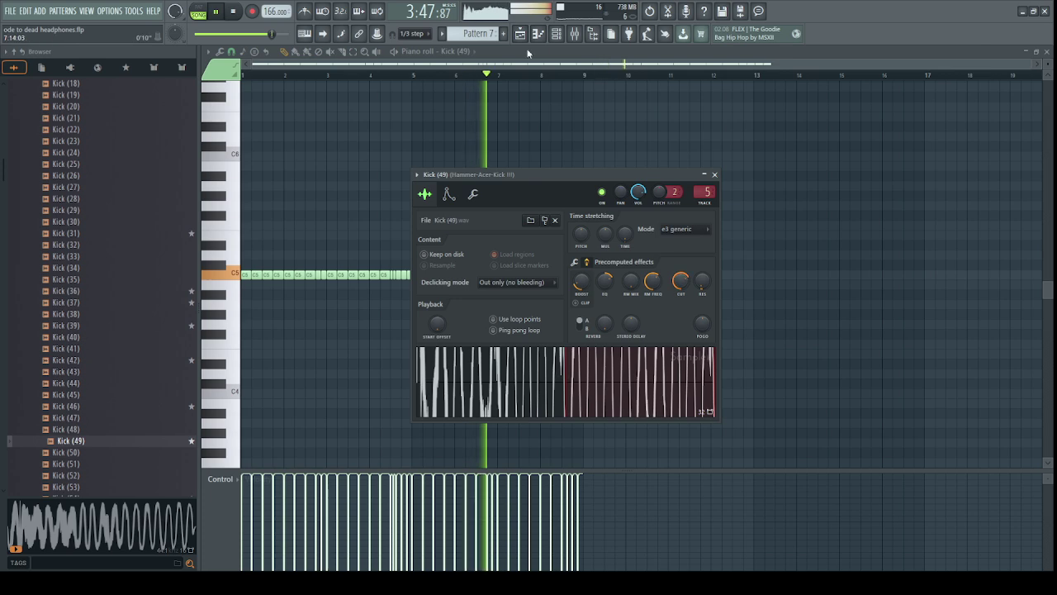
Return to the playlist and make a time selection from bar 169 to bar 171 across the gap between the drum clips.
key("F5")
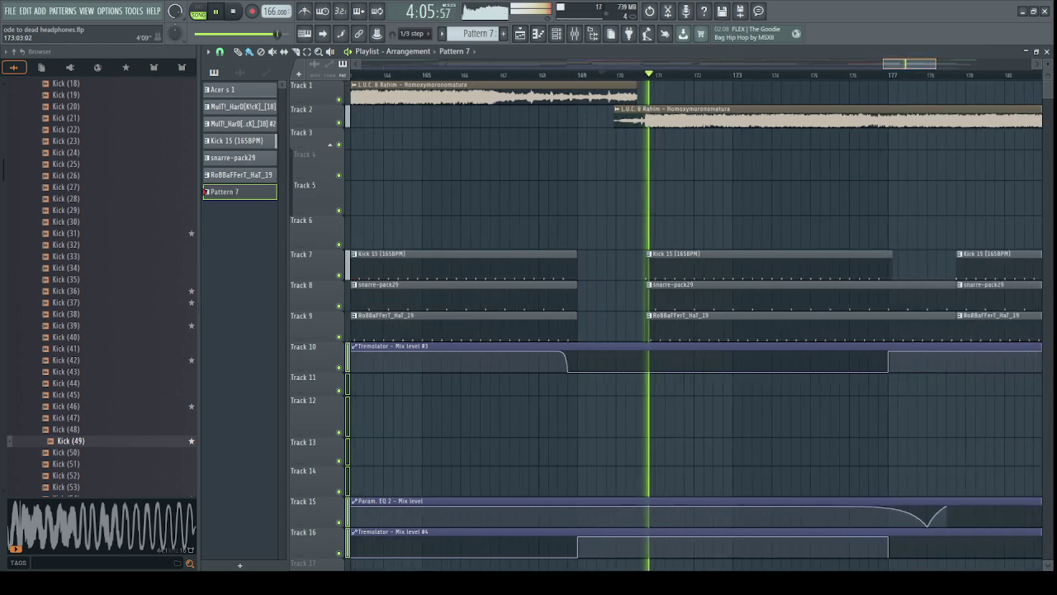
left_click_drag(883, 65, 898, 64)
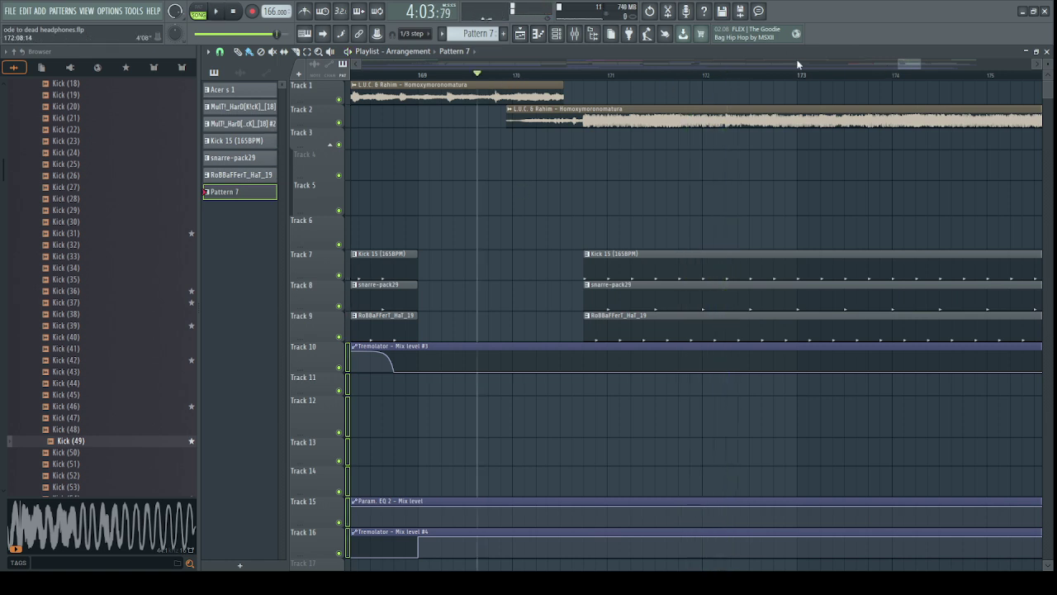
scroll(798, 64, "down", 2)
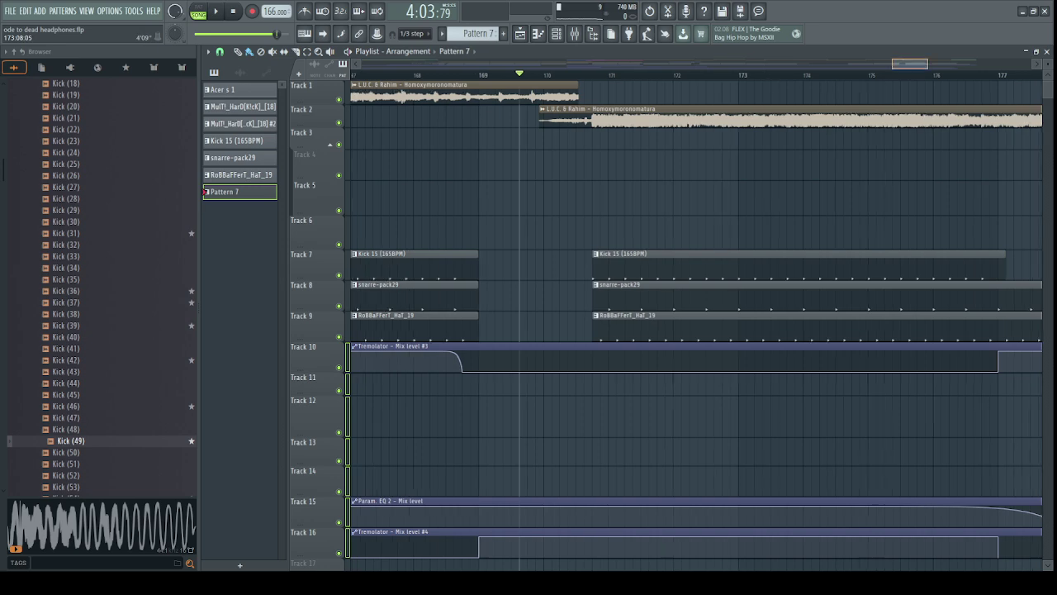
scroll(774, 85, "down", 5)
left_click_drag(893, 65, 857, 68)
left_click_drag(663, 395, 398, 356)
scroll(400, 358, "up", 2)
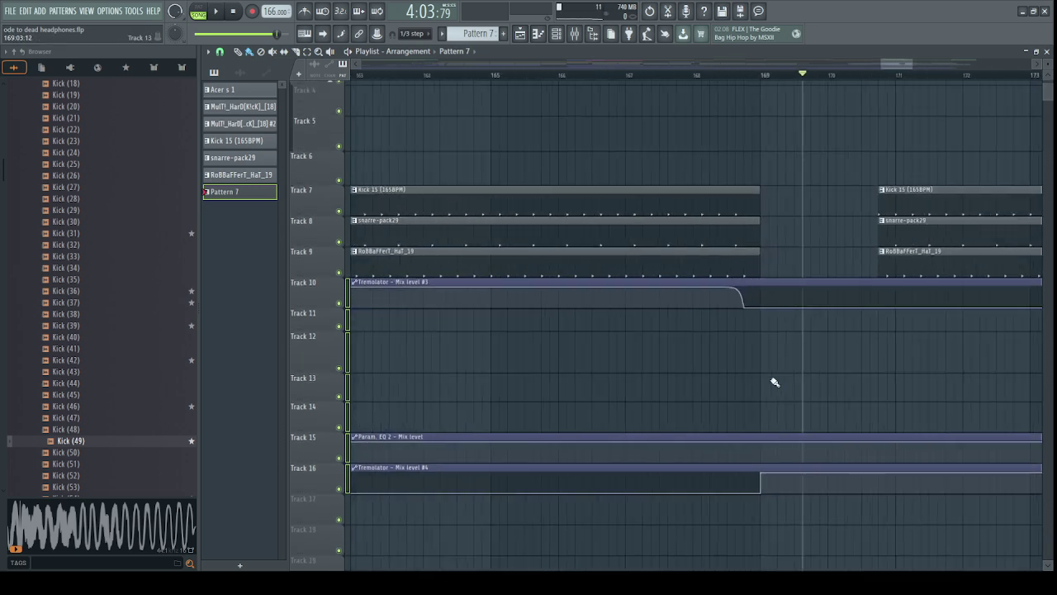
scroll(703, 83, "up", 2)
left_click_drag(630, 78, 778, 83)
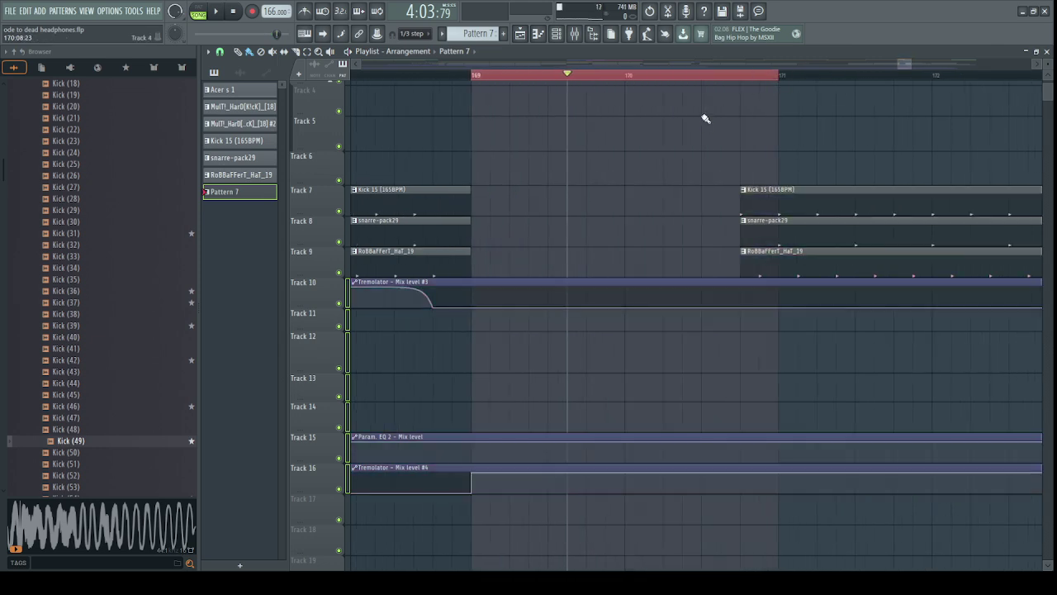
Replace the time selection with short ranges just after the start of bar 169 and deselect the automation clips.
left_click_drag(478, 77, 496, 76)
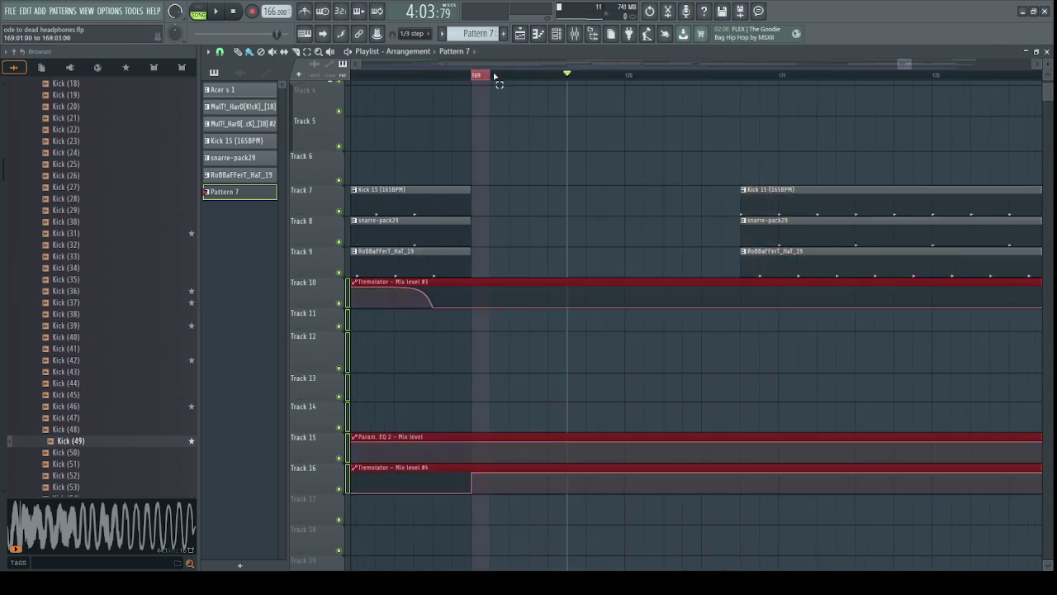
scroll(497, 78, "up", 1)
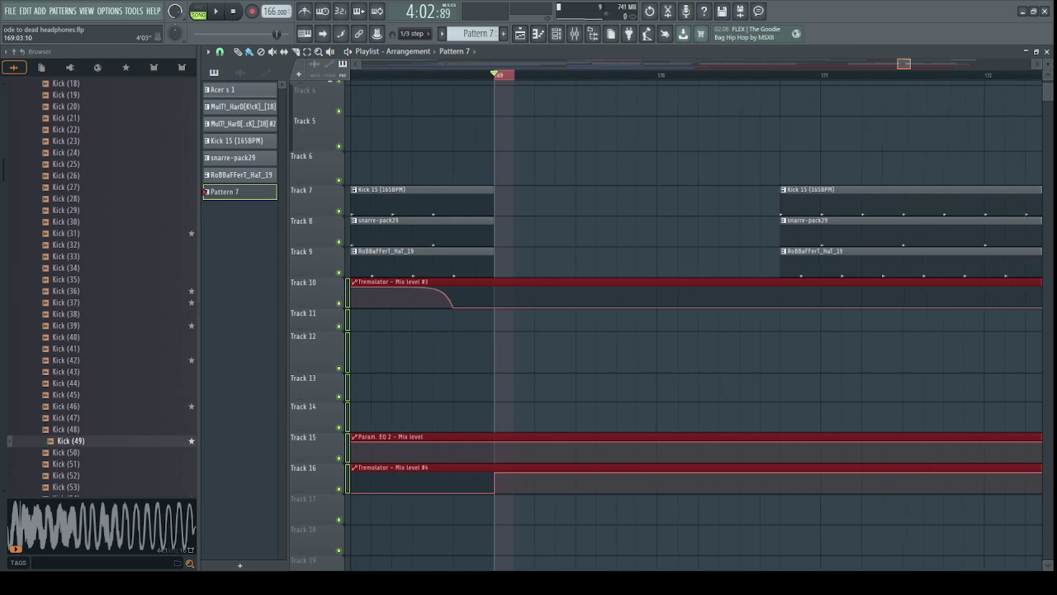
left_click_drag(499, 78, 561, 84)
left_click(540, 81)
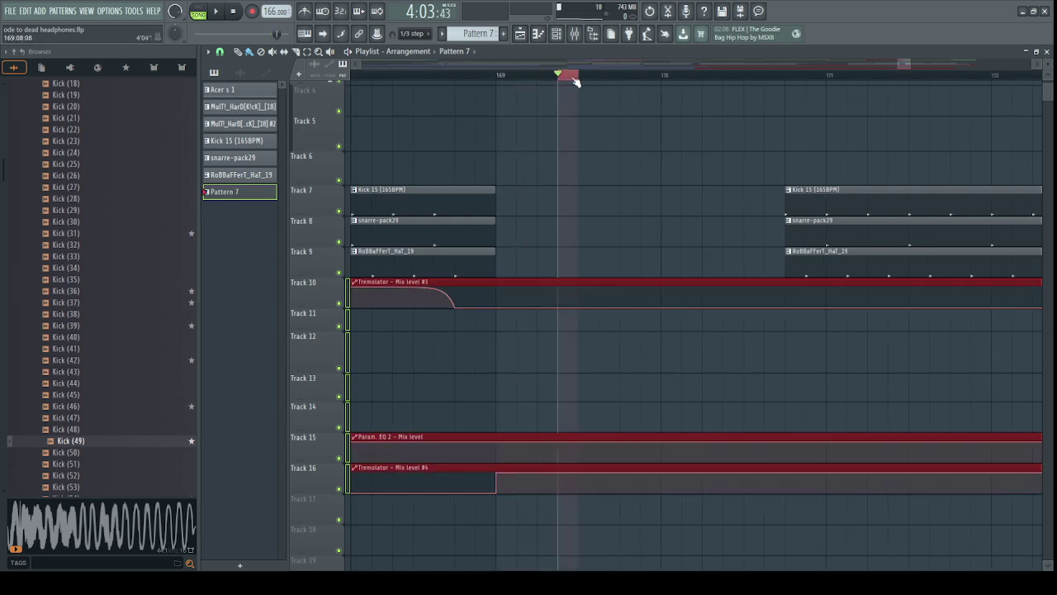
left_click(521, 92)
scroll(574, 75, "up", 1)
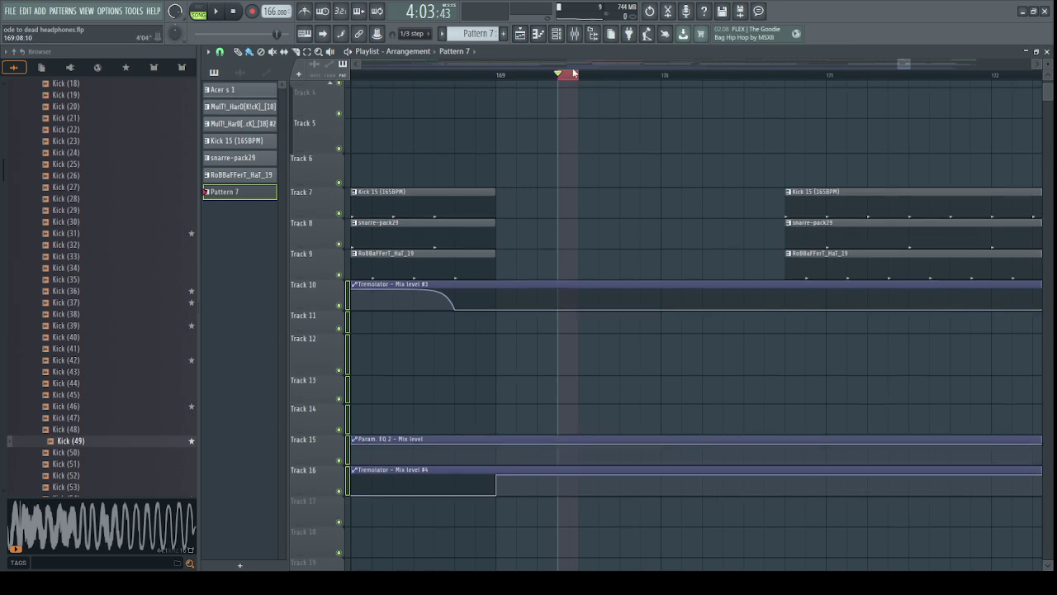
Make further time selections across the drum gap, ending with a short range just before bar 170.
scroll(577, 70, "down", 2)
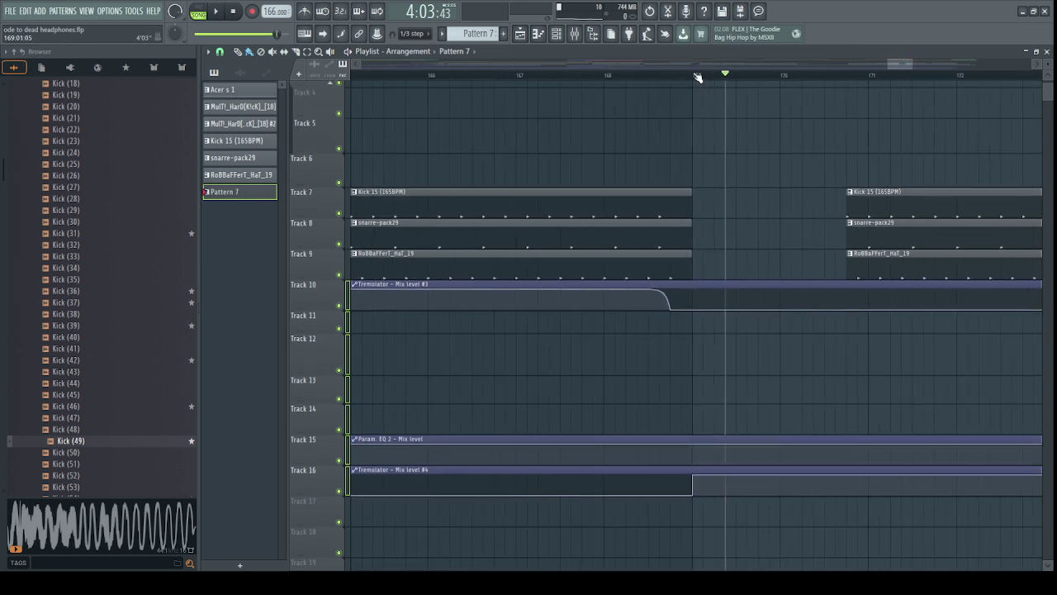
left_click_drag(698, 77, 835, 85)
scroll(880, 79, "up", 2)
left_click_drag(584, 81, 712, 91)
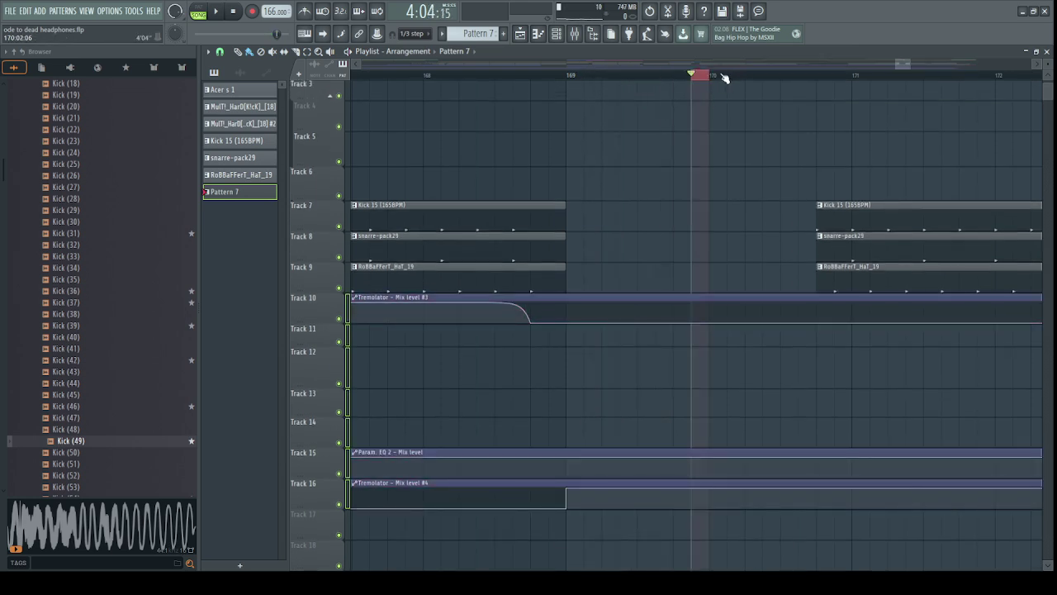
scroll(694, 324, "down", 1)
Make a time selection from 170:13:00 to 173:01:00 and clear it together with the clip selection.
scroll(801, 324, "up", 5)
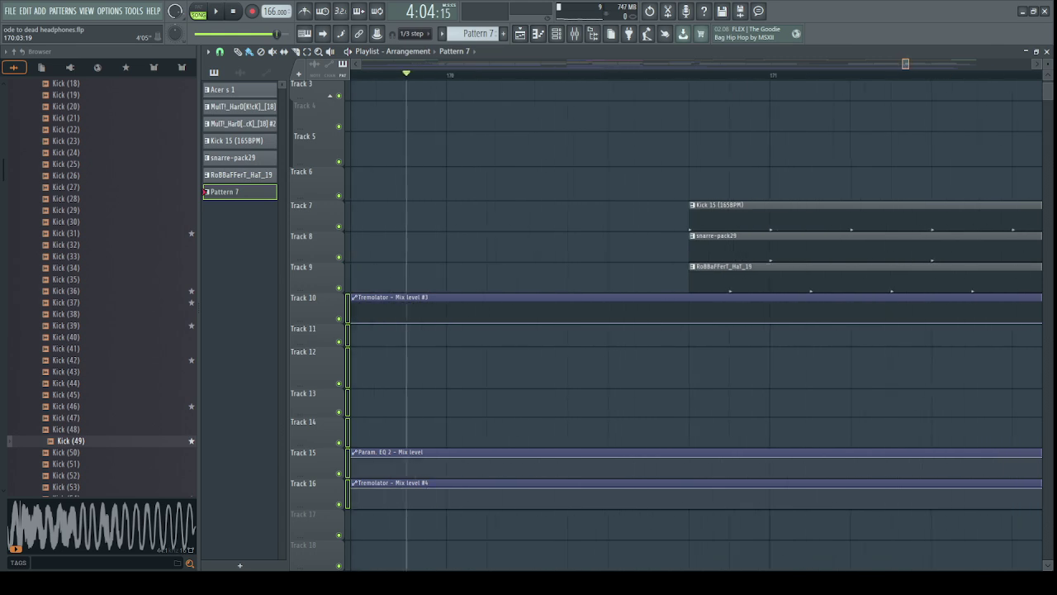
scroll(720, 324, "down", 4)
left_click_drag(904, 63, 906, 64)
left_click_drag(716, 79, 621, 241)
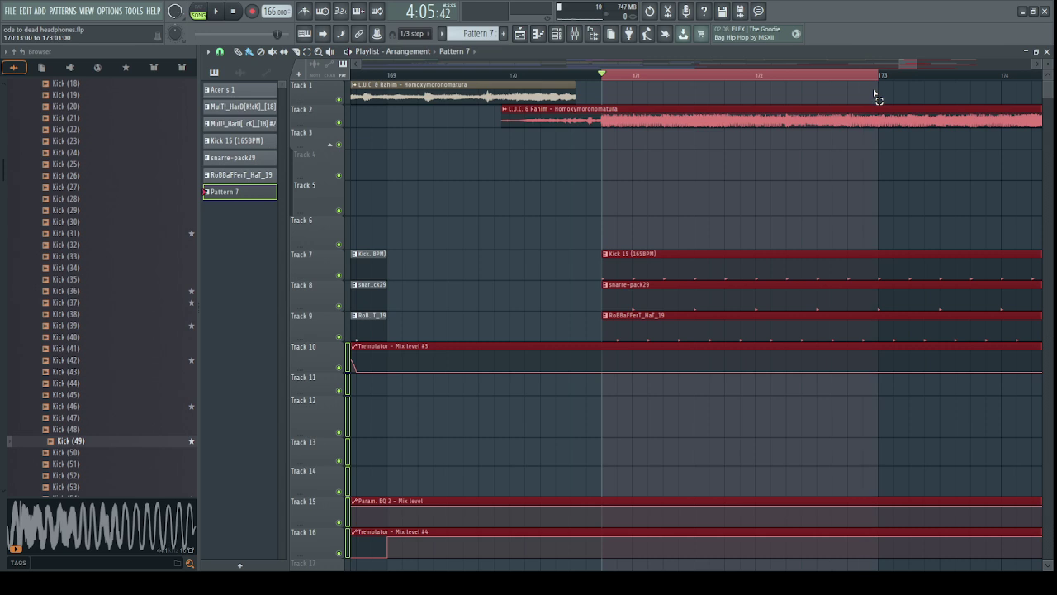
key("ctrl+d")
right_click(757, 77)
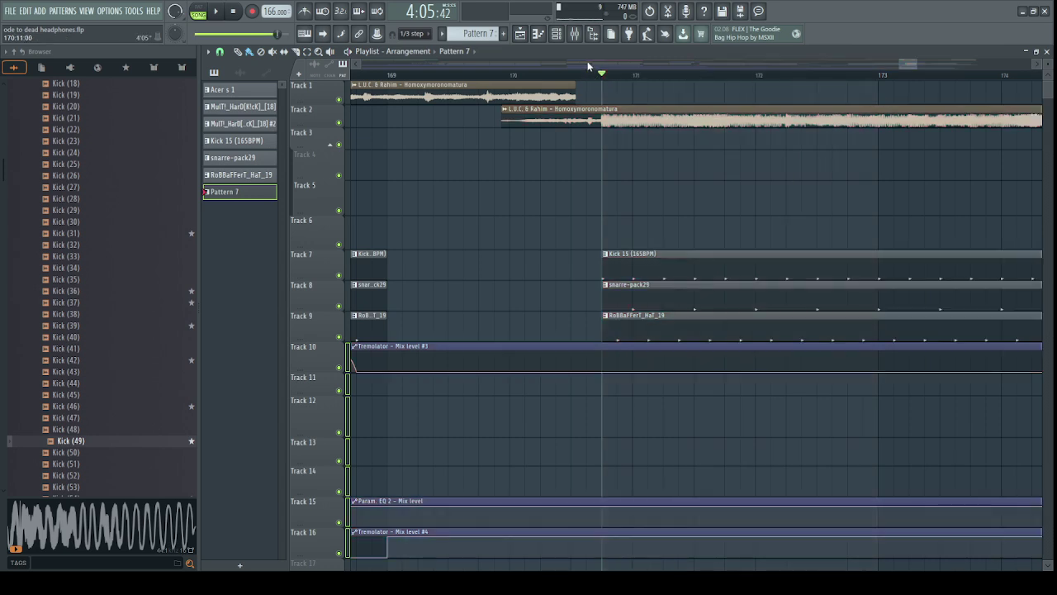
Play the arrangement from bar 169, stop it and replay the same passage through the drum gap.
scroll(588, 66, "down", 3)
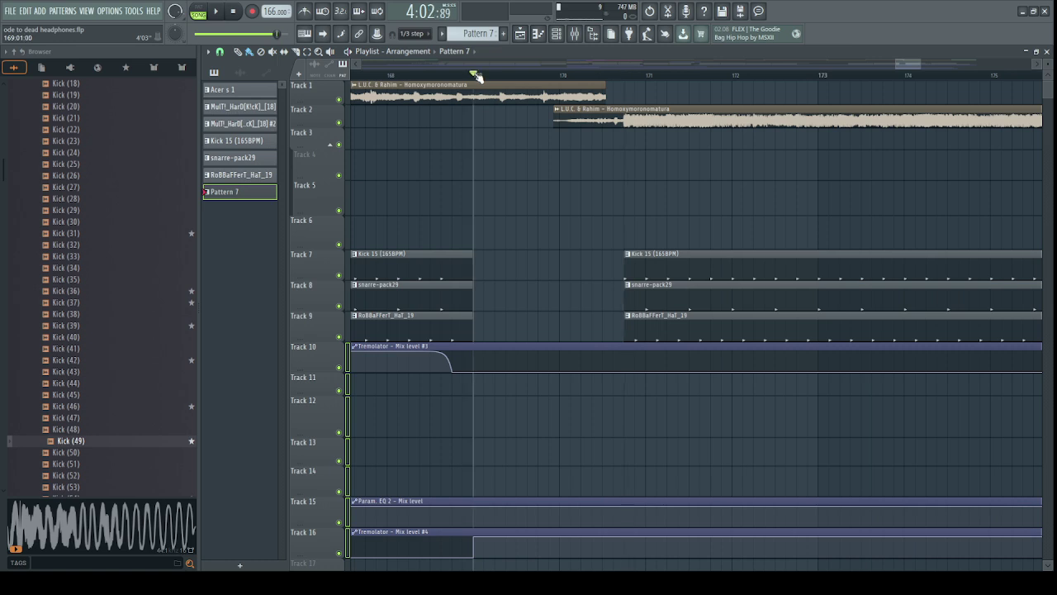
key("space")
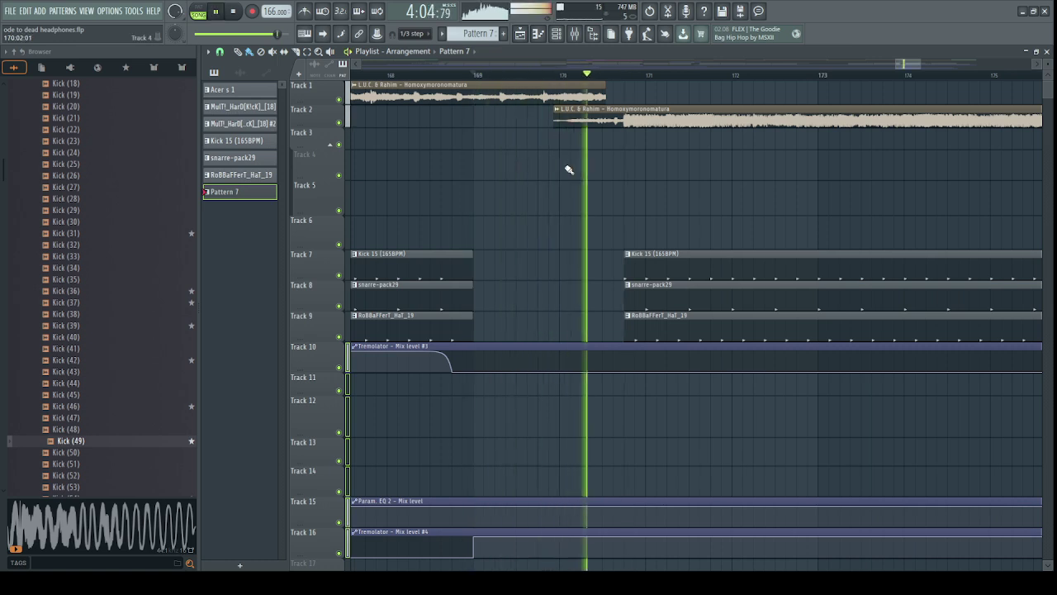
key("space")
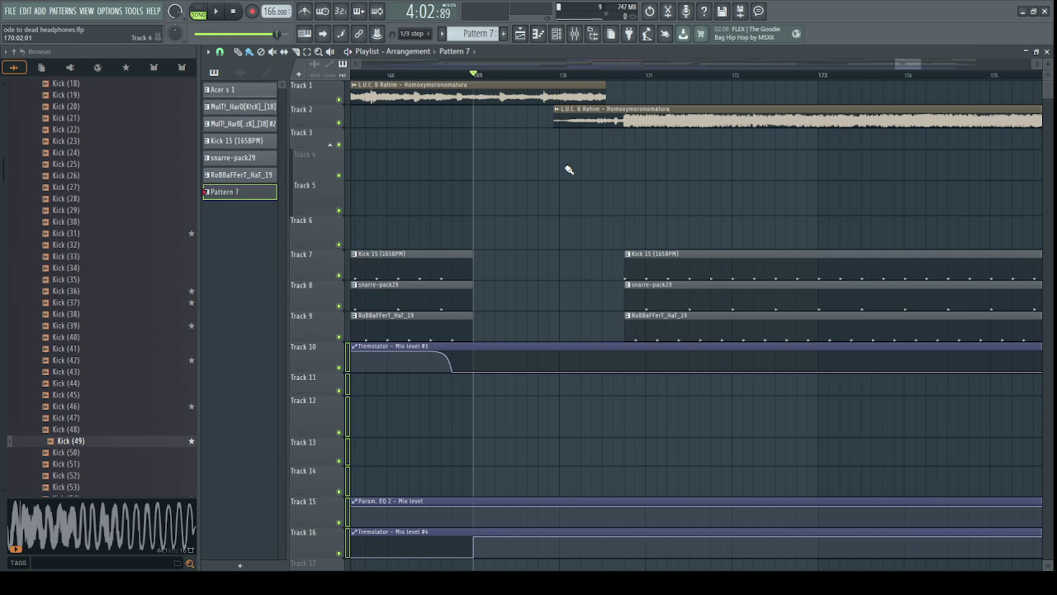
key("space")
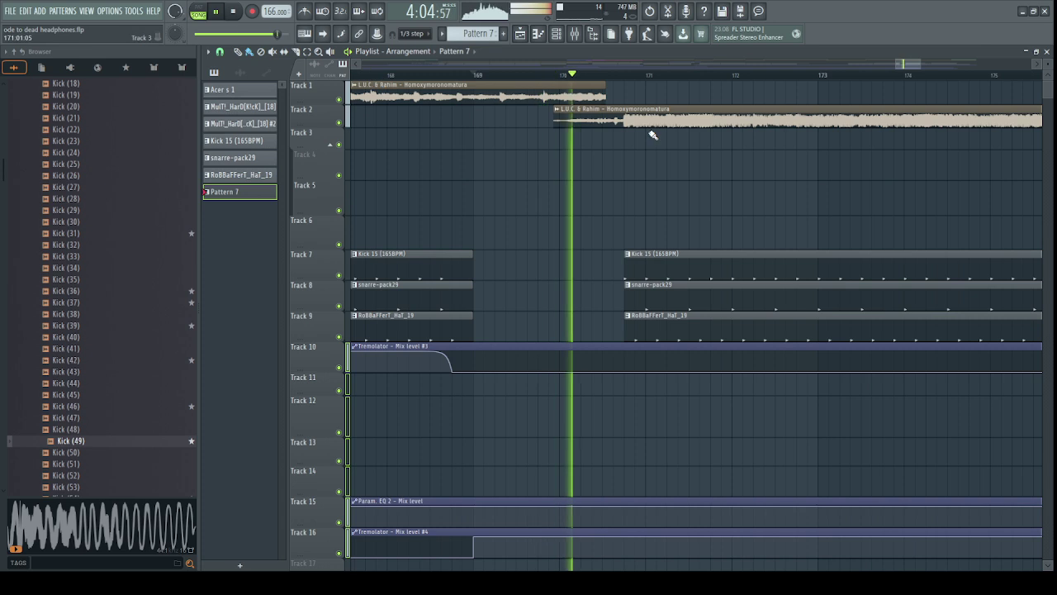
Solo mixer track 2 during playback, turn the solo off and return to the playlist.
left_click(576, 33)
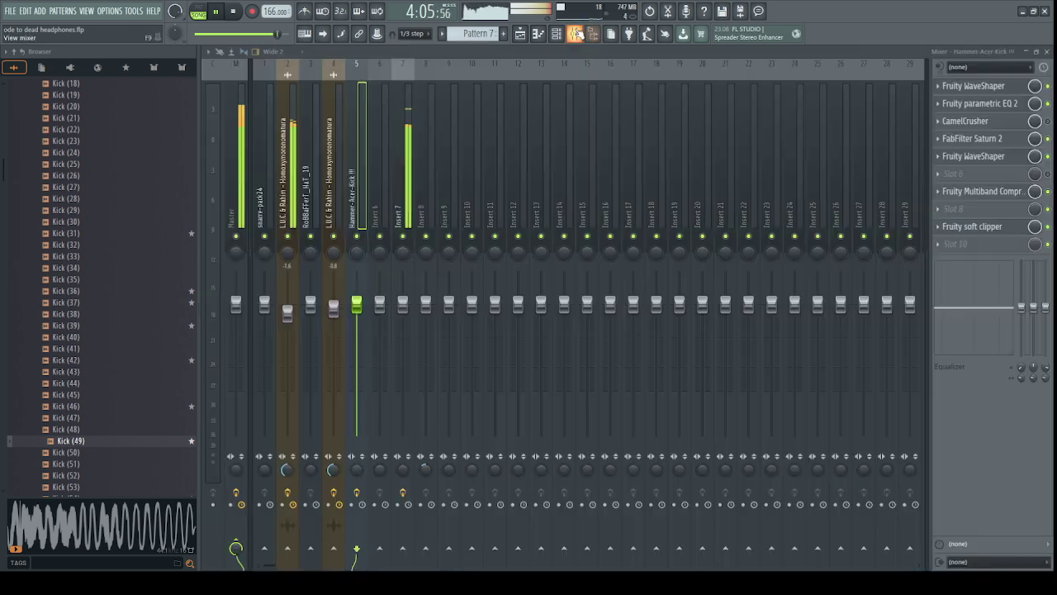
right_click(287, 238)
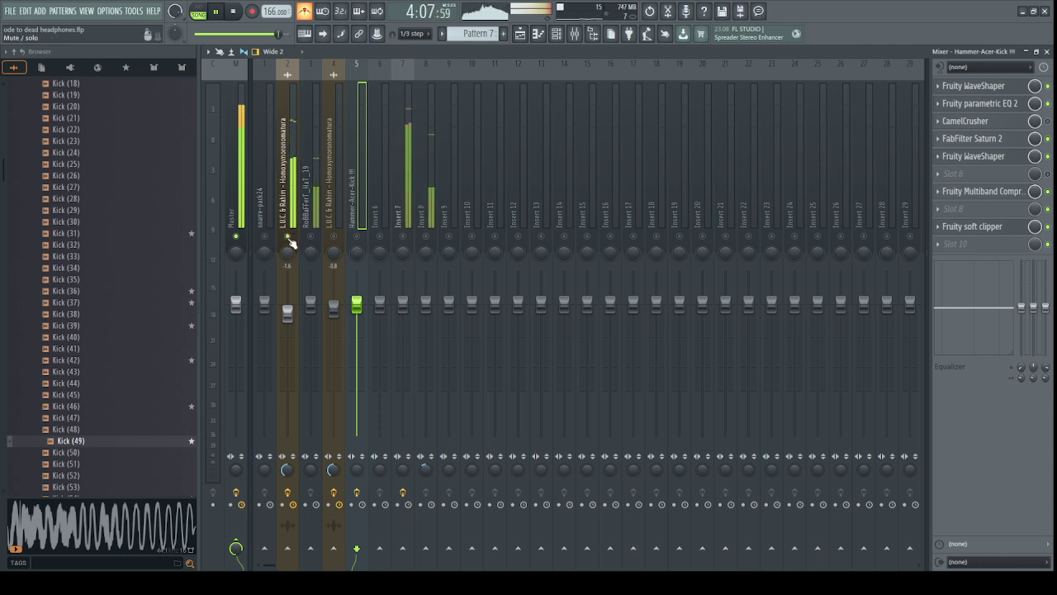
right_click(290, 238)
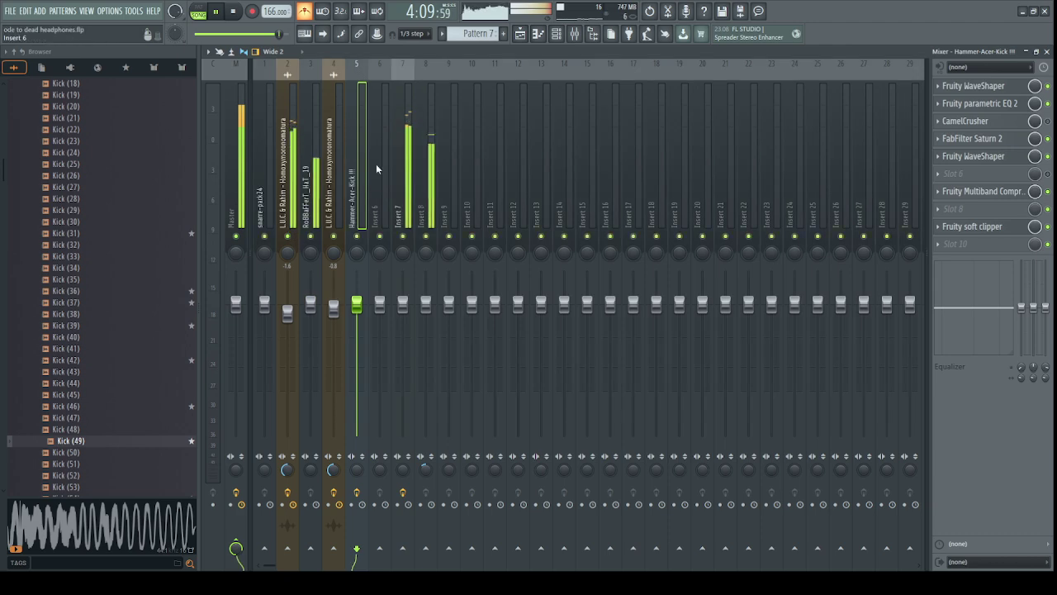
left_click(521, 34)
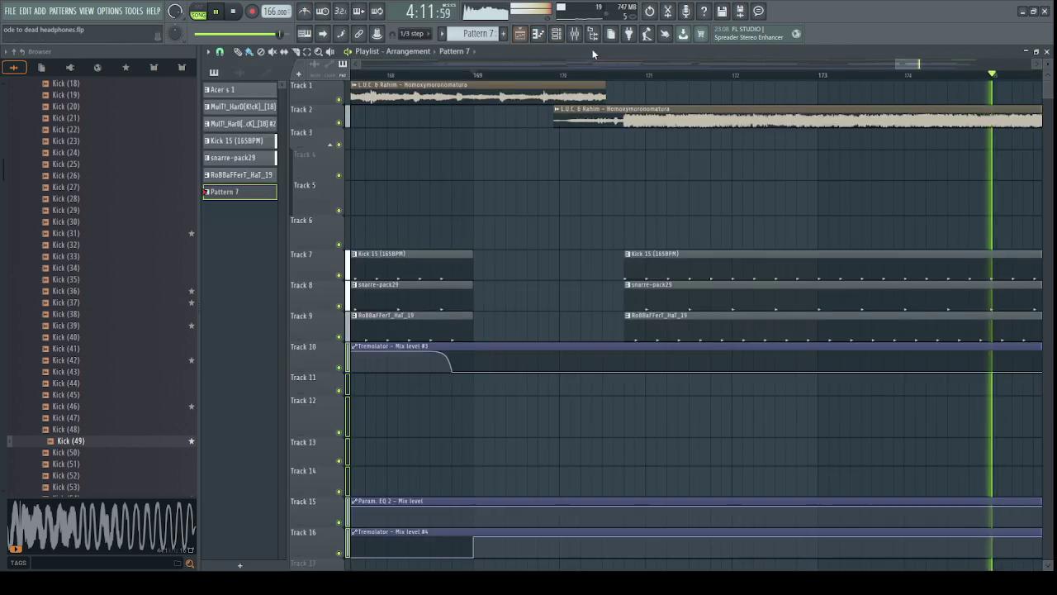
Try selecting all closing clips on Tracks 1 to 16 and a time range from about bar 157, and clear the clip selection.
left_click_drag(900, 64, 900, 82)
scroll(622, 65, "down", 3)
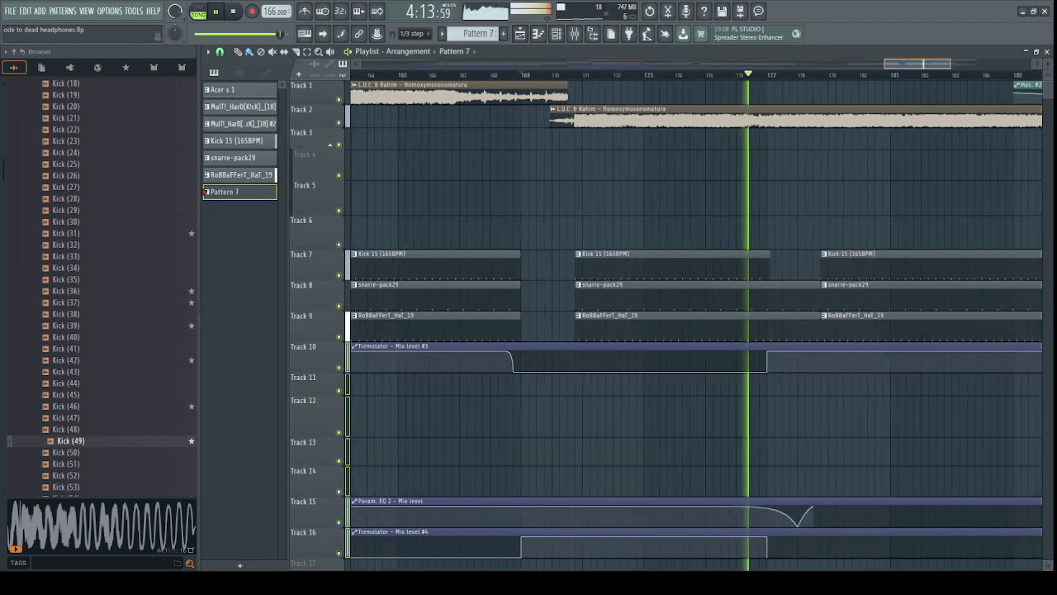
scroll(832, 73, "down", 3)
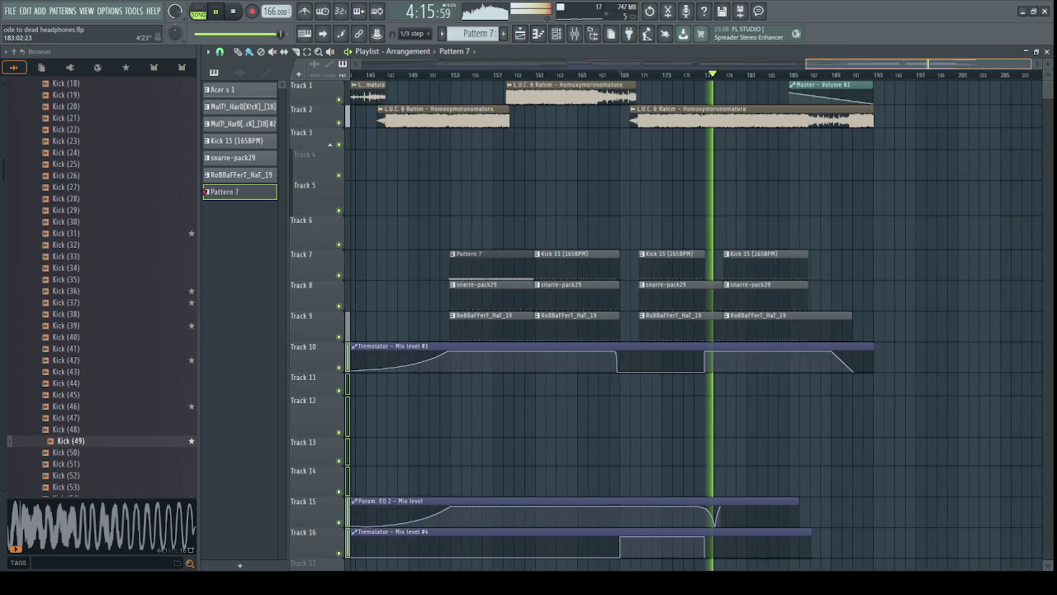
left_click_drag(882, 81, 473, 556)
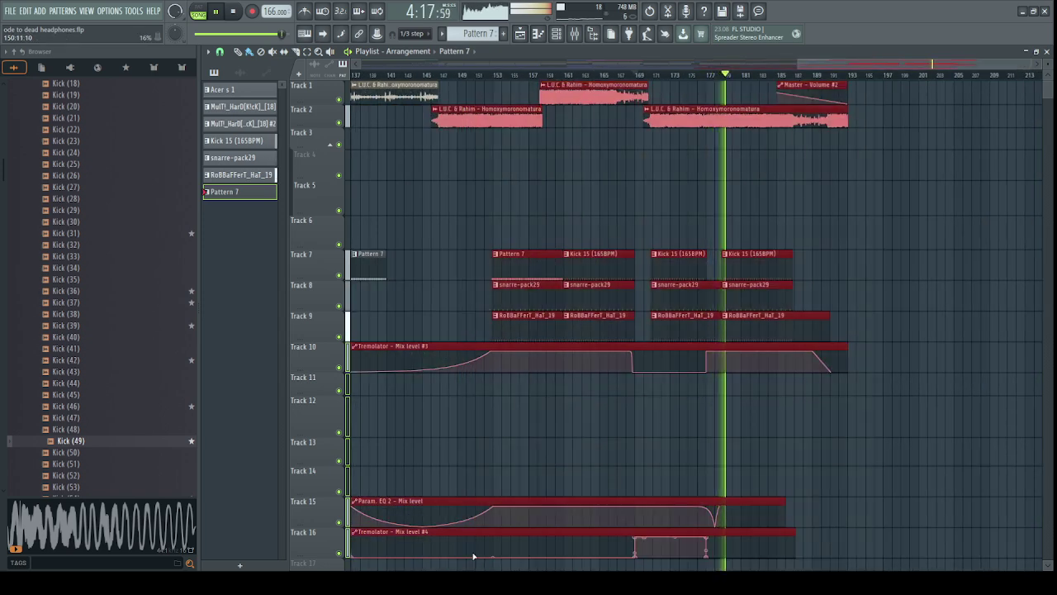
left_click(613, 119, "ctrl")
left_click_drag(903, 76, 538, 268)
left_click(828, 203, "ctrl")
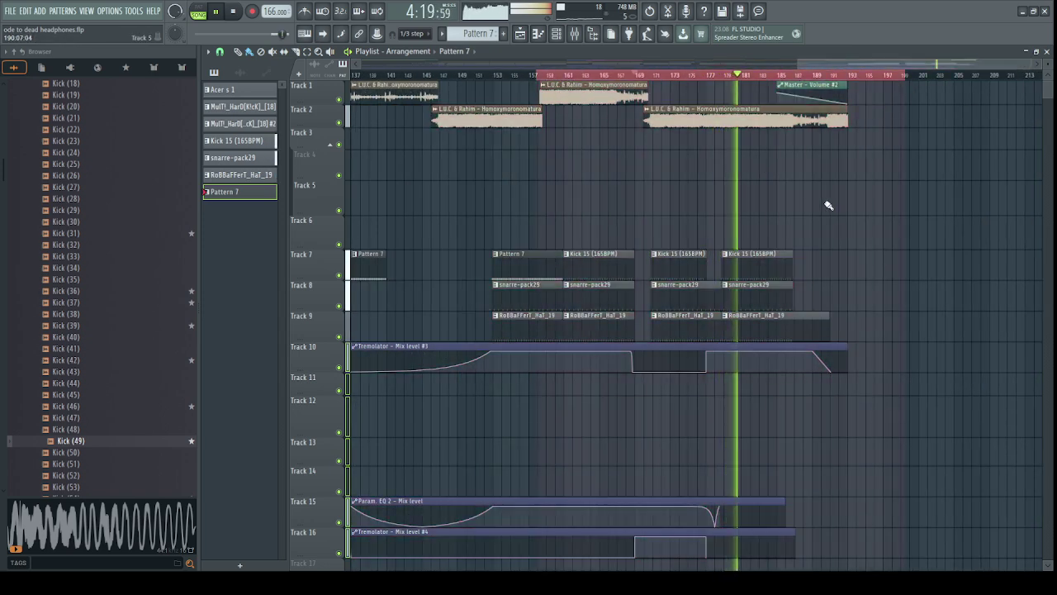
Select the closing clips on Tracks 1 to 9 from about bar 146, try moving them about a quarter bar later, and deselect them.
left_click(831, 75, "ctrl")
left_click_drag(865, 81, 478, 344)
key("space")
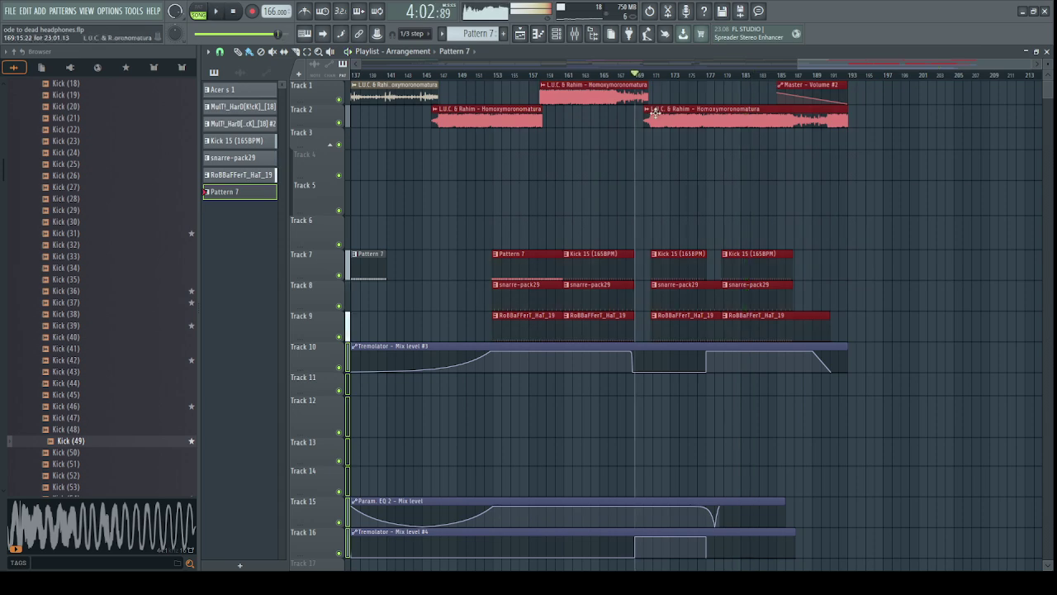
scroll(649, 114, "up", 9)
key("space")
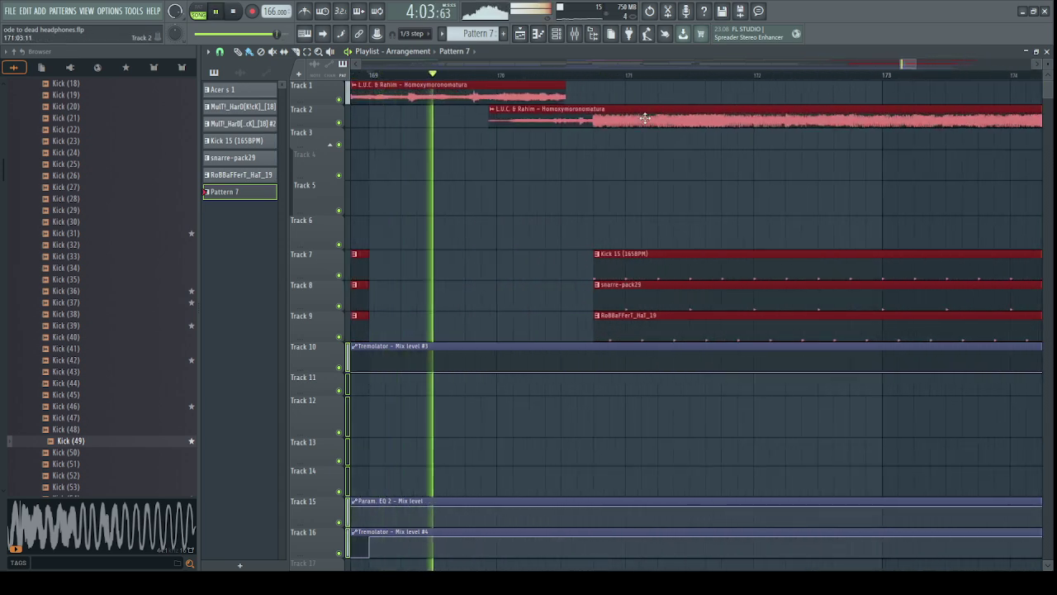
left_click_drag(644, 118, 675, 117)
left_click(675, 117)
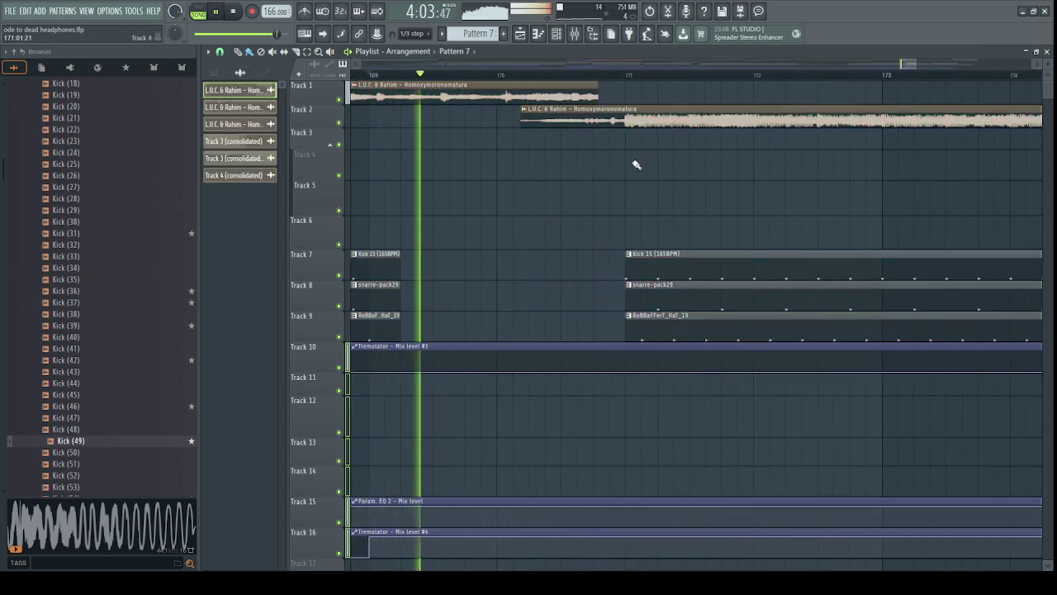
Try moving the closing clips on Tracks 1 to 10 about an eighth of a bar earlier, audition the change and deselect them.
scroll(677, 112, "down", 2)
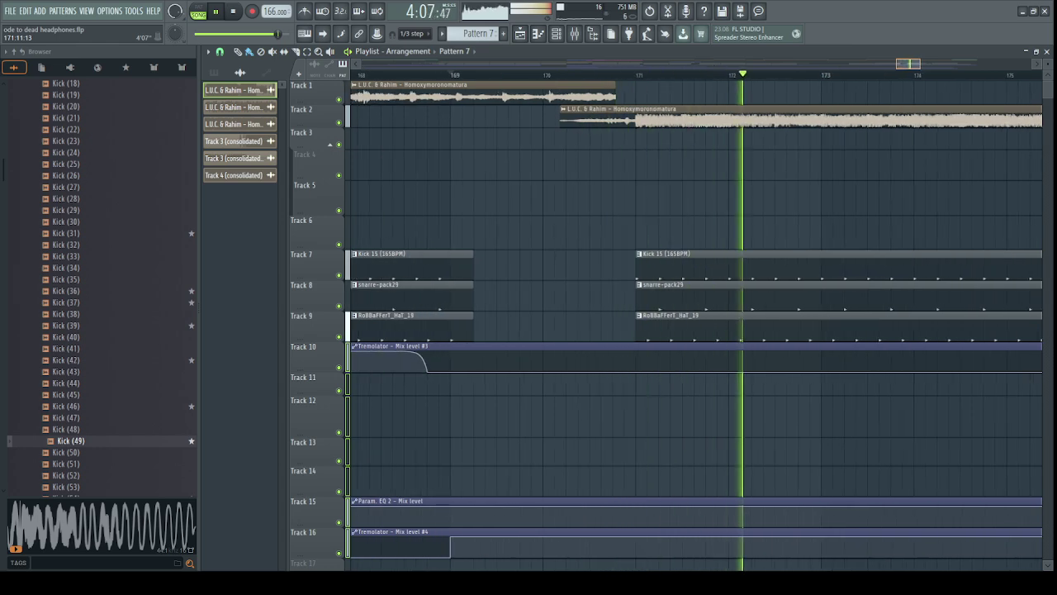
scroll(724, 116, "down", 3)
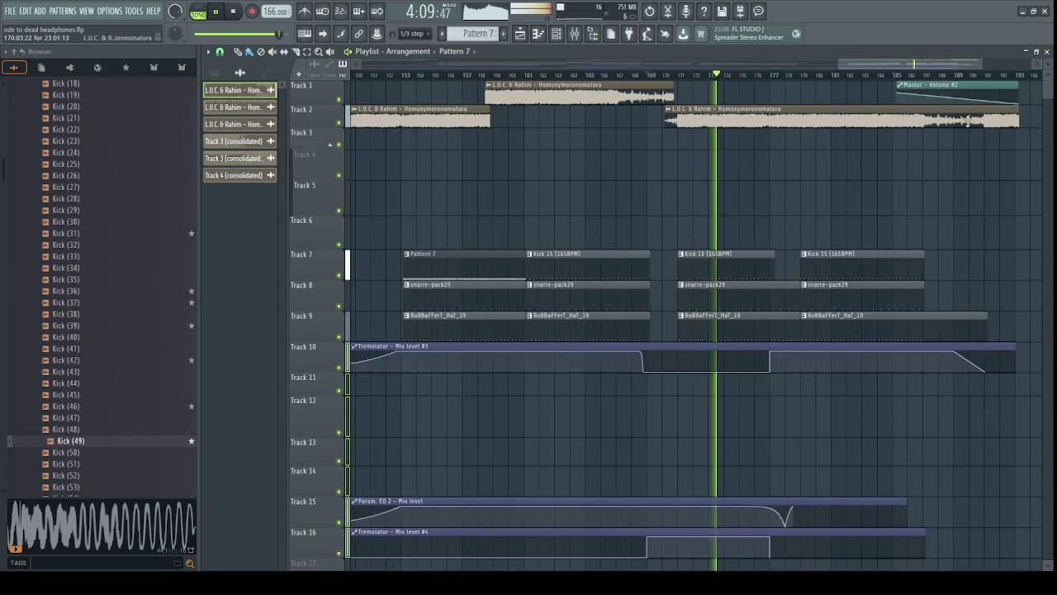
left_click_drag(1030, 102, 471, 367)
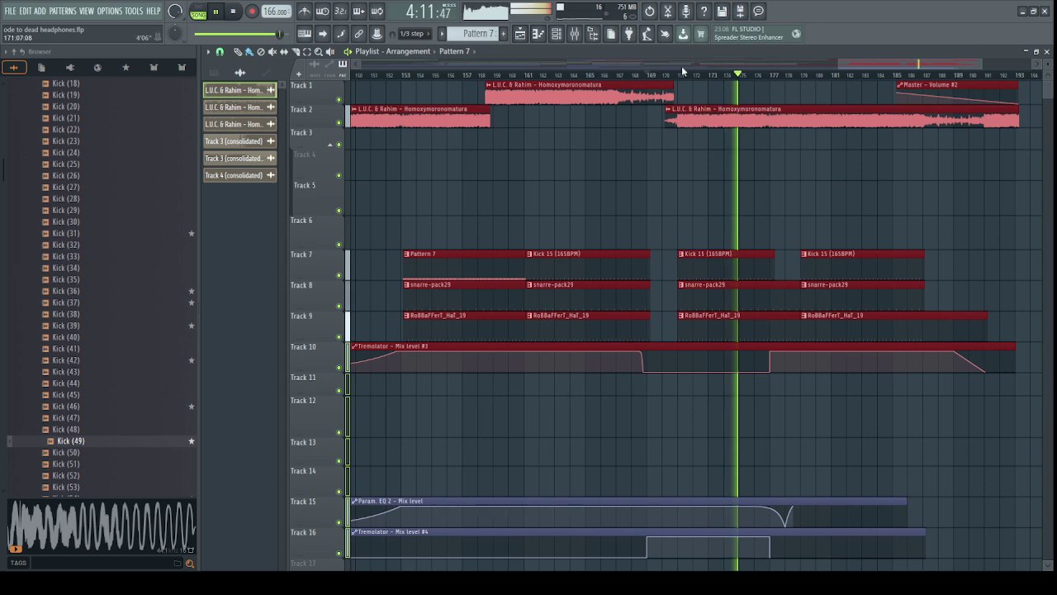
scroll(682, 71, "up", 10)
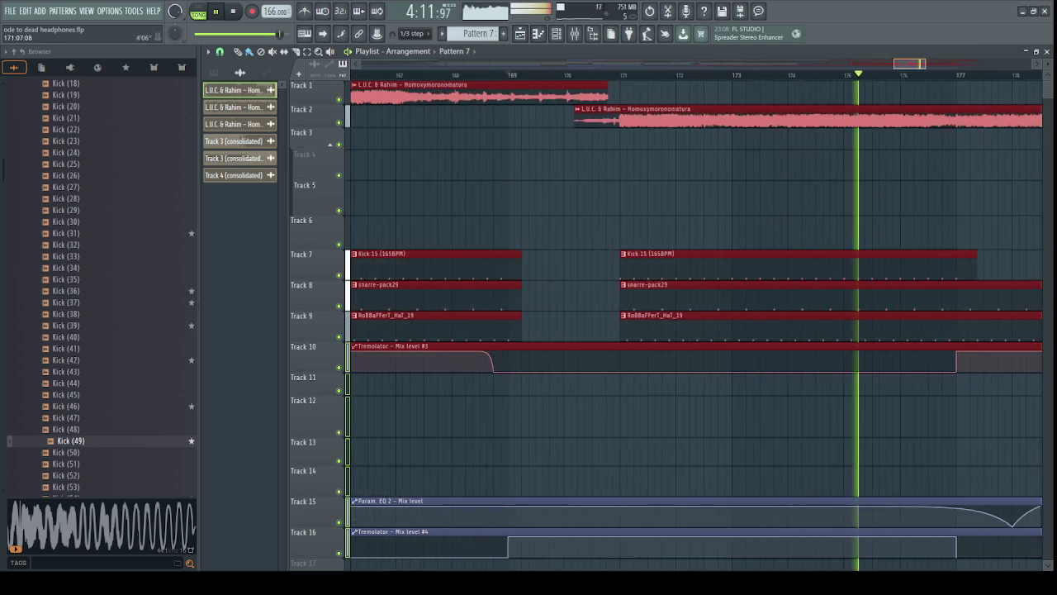
key("space")
left_click_drag(658, 122, 556, 102)
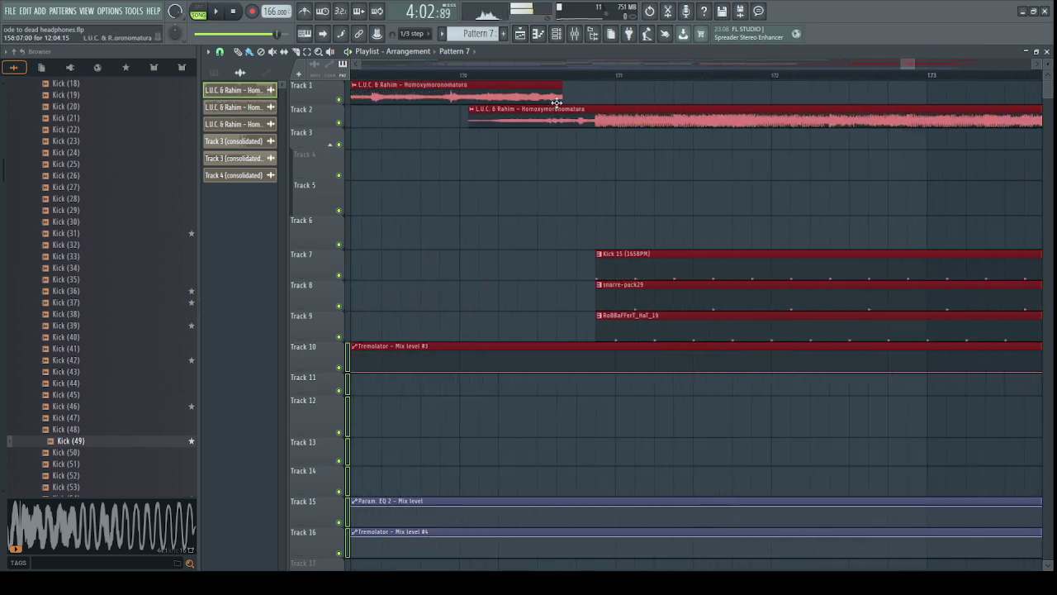
scroll(500, 71, "down", 3)
key("space")
scroll(669, 68, "down", 1)
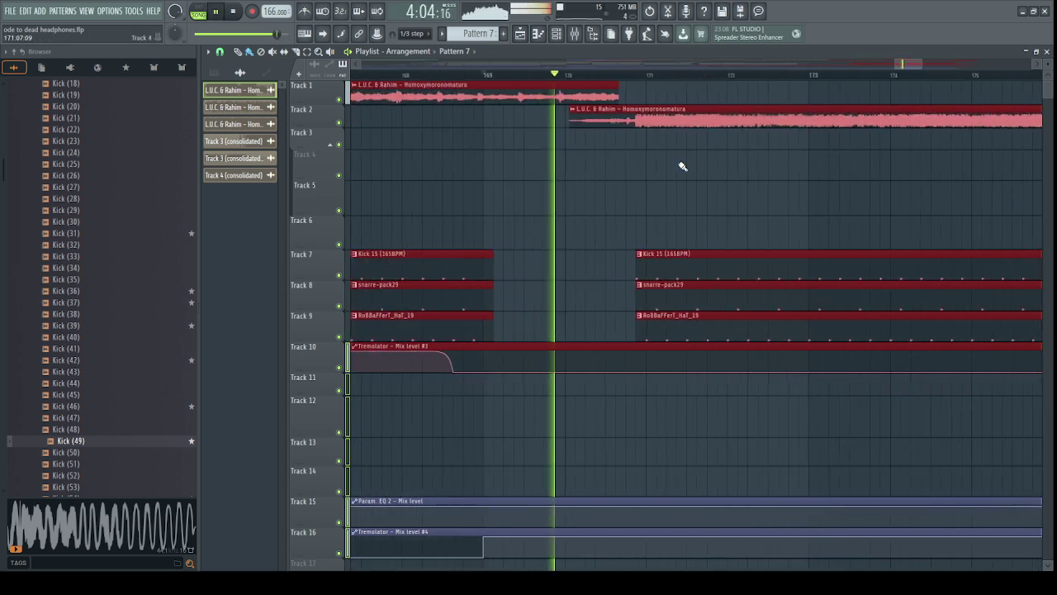
left_click(684, 165, "ctrl")
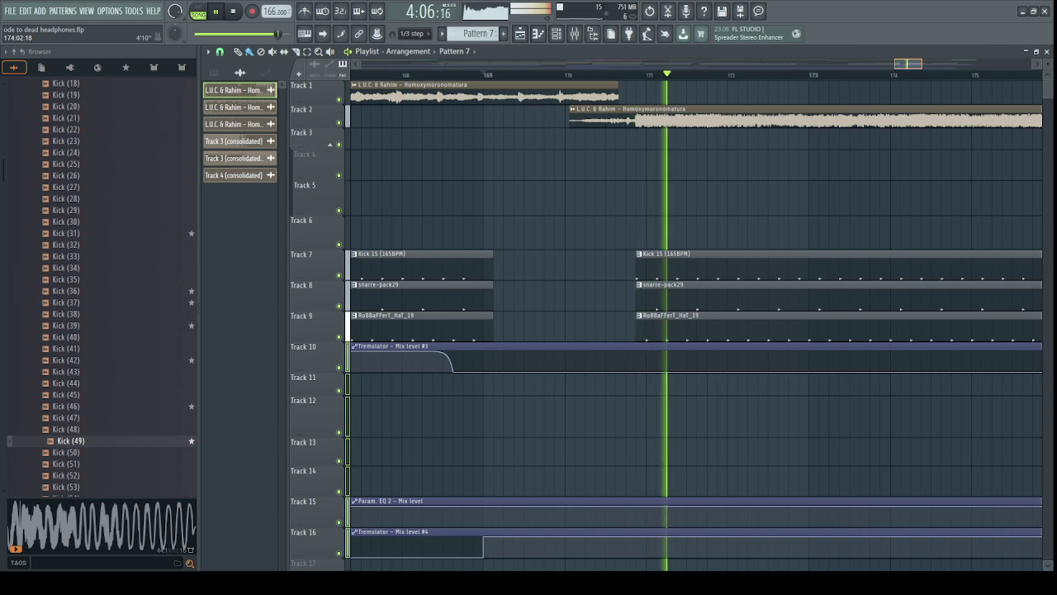
Replay the drum gap around bar 169 and compare its clip alignment with the sample transition at bar 147.
scroll(904, 65, "down", 1)
scroll(908, 64, "down", 10)
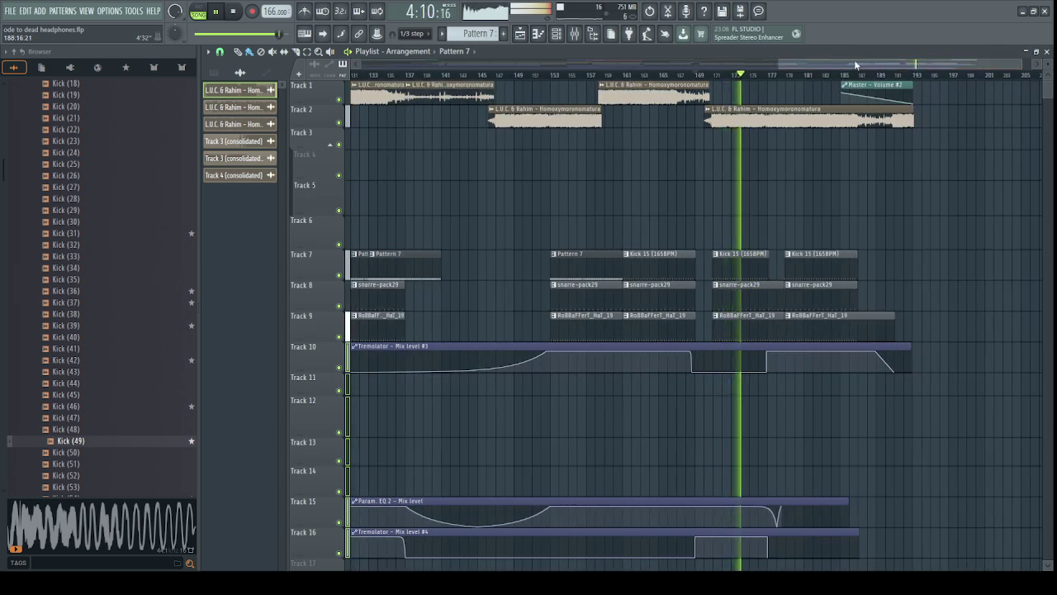
key("space")
key("space")
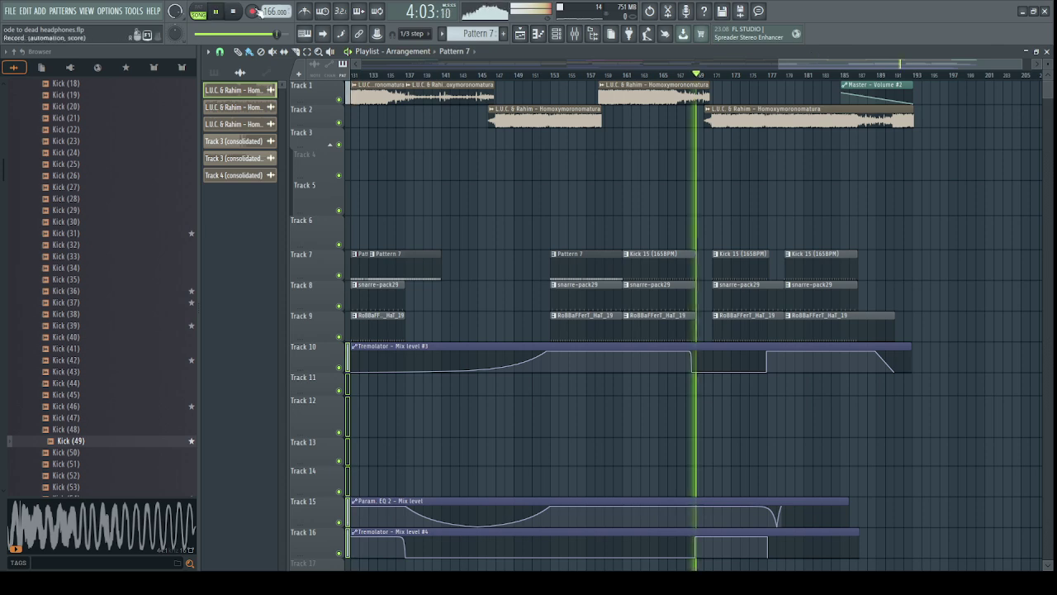
scroll(826, 68, "up", 10)
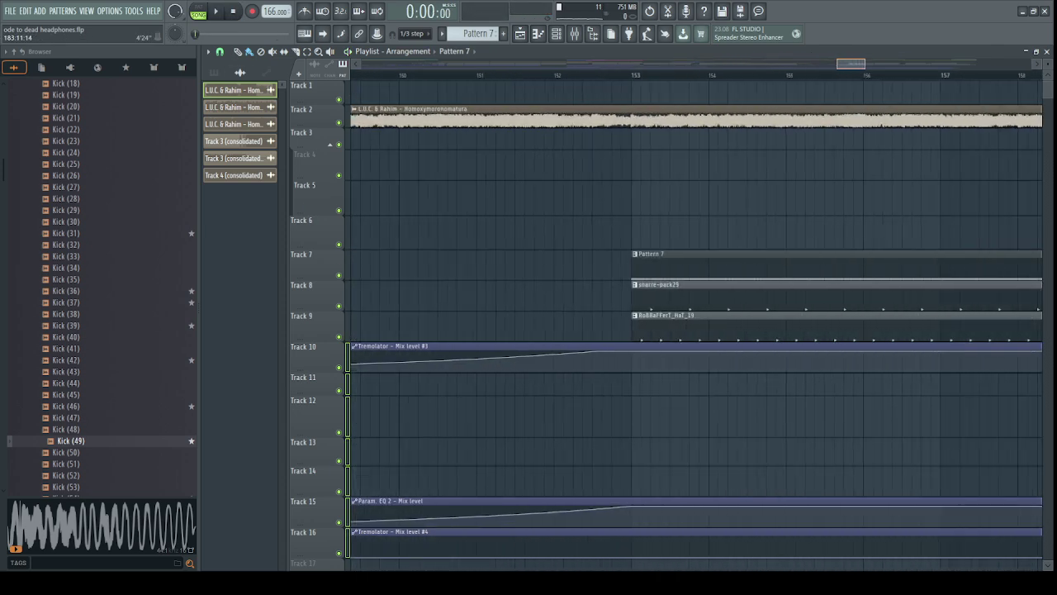
scroll(855, 64, "down", 5)
scroll(820, 64, "up", 6)
scroll(826, 64, "up", 3)
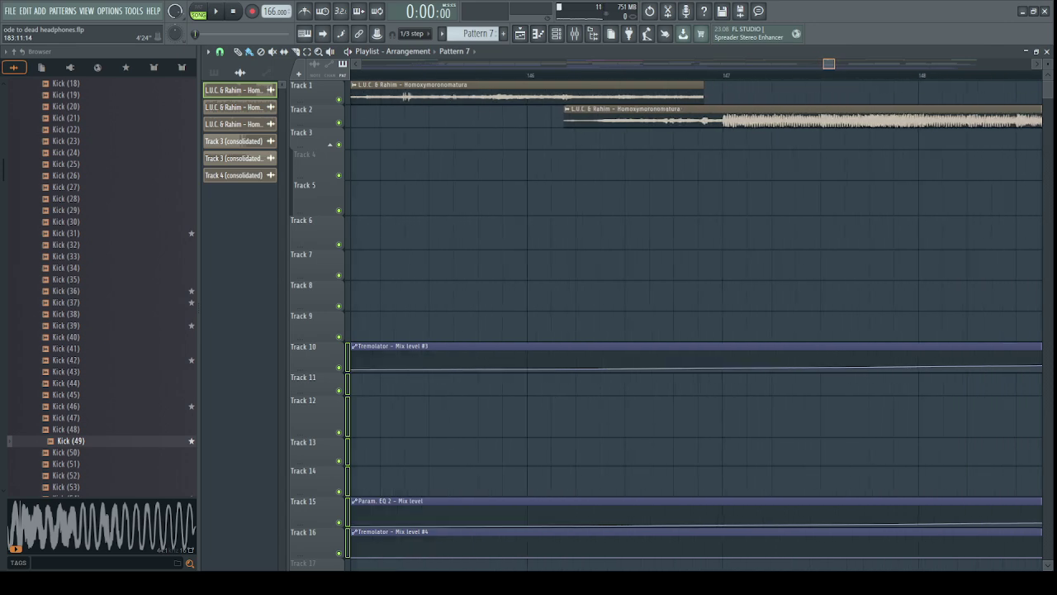
scroll(825, 66, "down", 8)
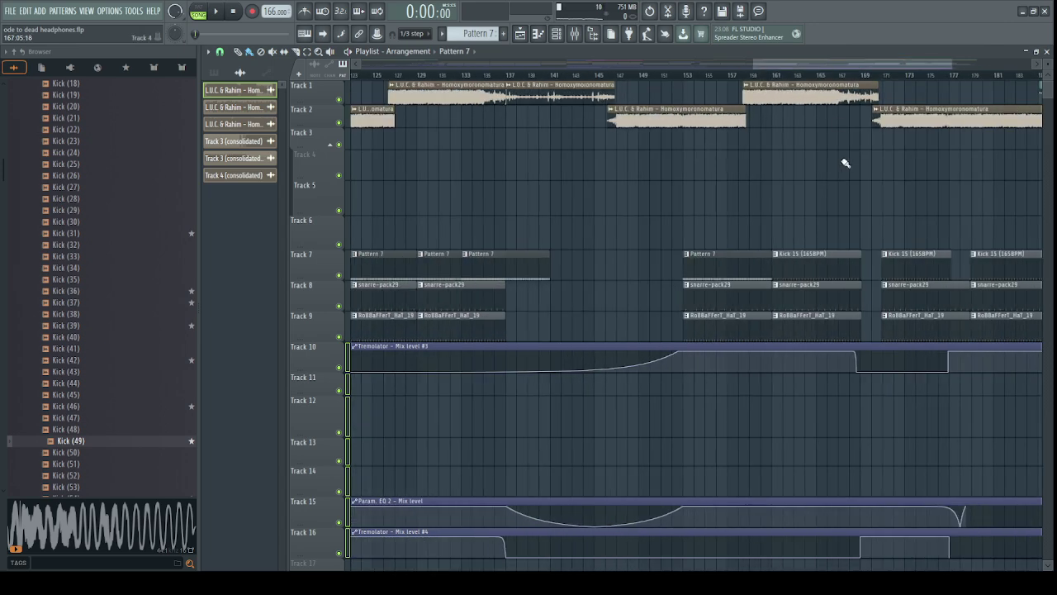
Undo the recent moves and selections of the closing clips.
key("ctrl+z")
key("ctrl+z")
key("ctrl+z")
key("ctrl+z")
key("ctrl+z")
key("ctrl+z")
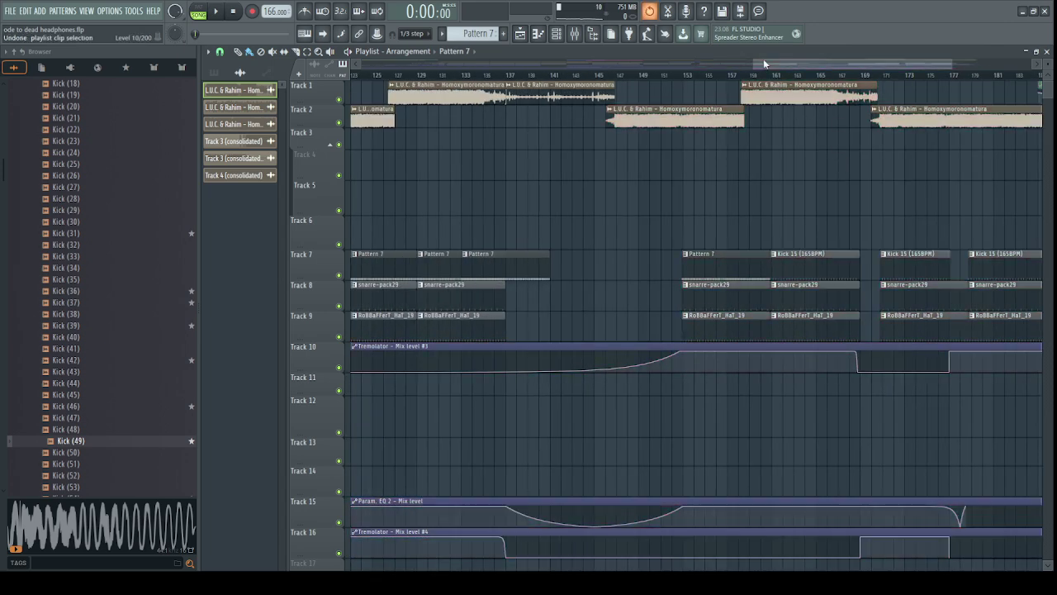
Audition the transition at bar 147 and the drum entry at bar 153.
scroll(624, 74, "up", 5)
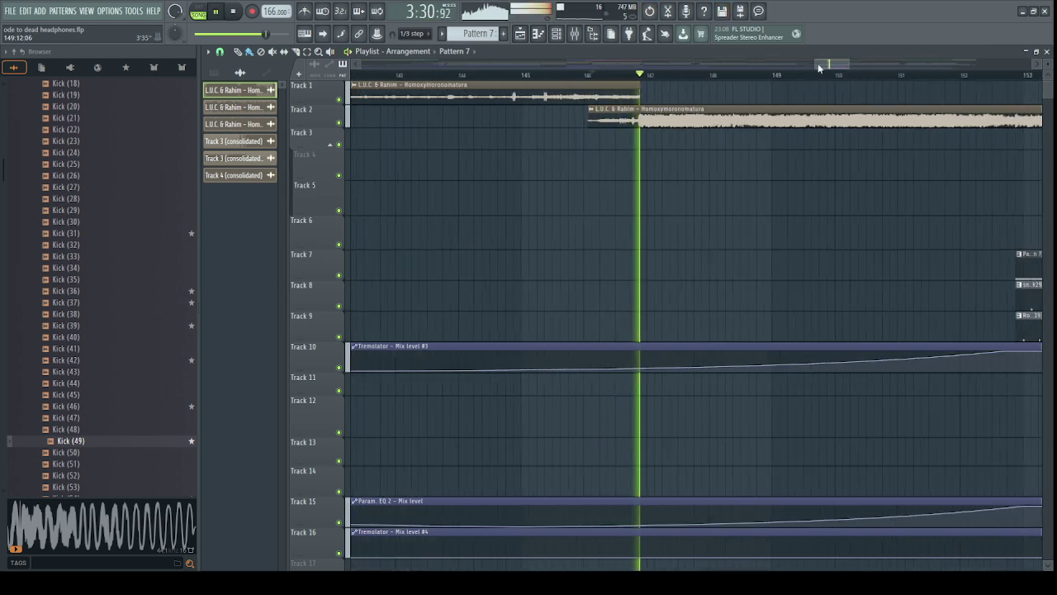
left_click_drag(819, 66, 848, 71)
left_click(751, 75)
scroll(784, 205, "down", 8)
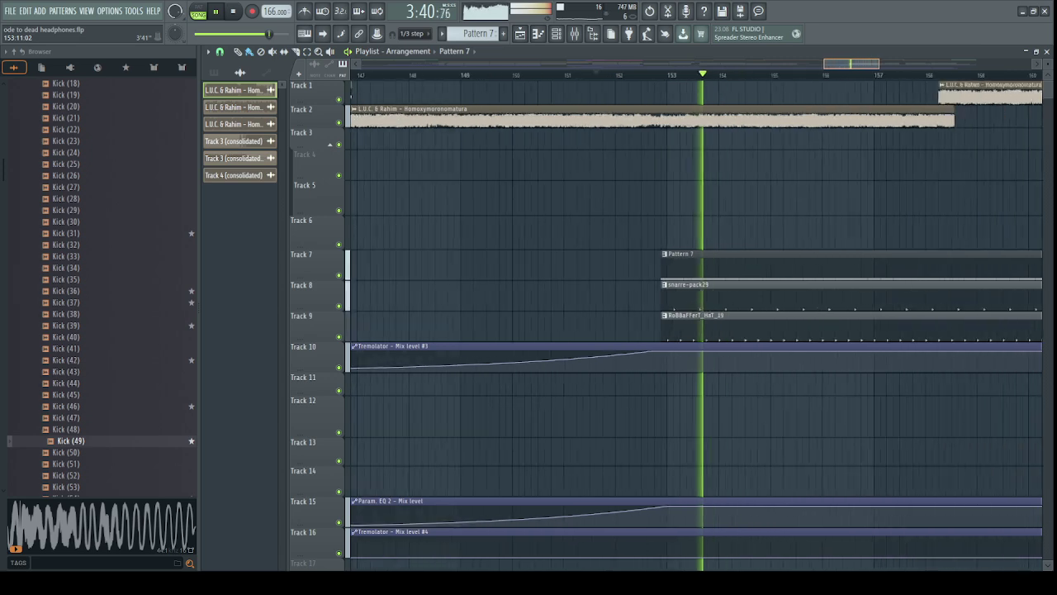
Swap the Pattern 7 clip at bar 153 on Track 7 for Kick 15 (165BPM) and delete that clip.
left_click(729, 278)
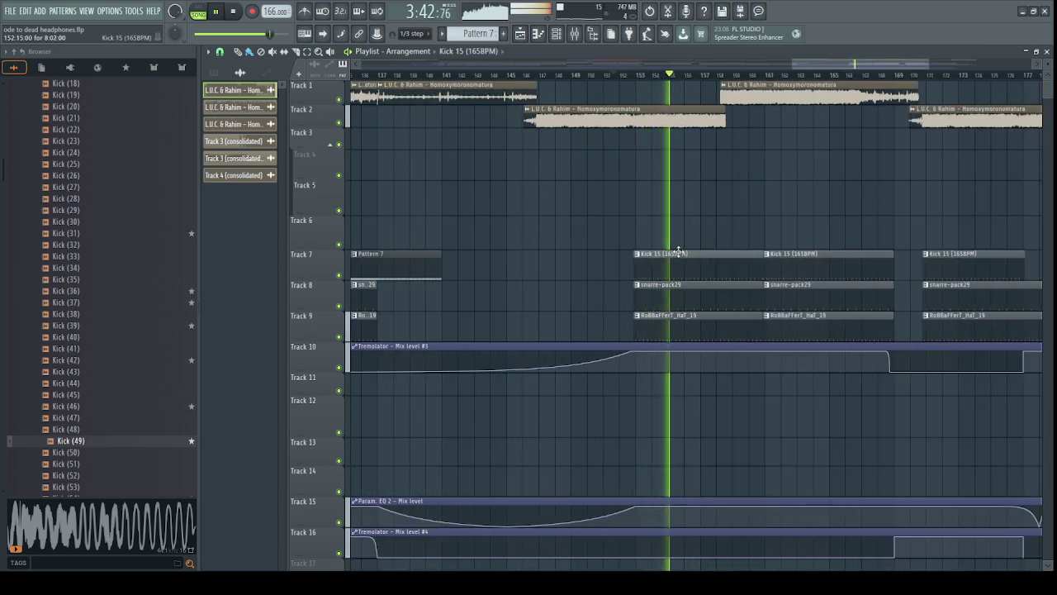
scroll(615, 73, "up", 5)
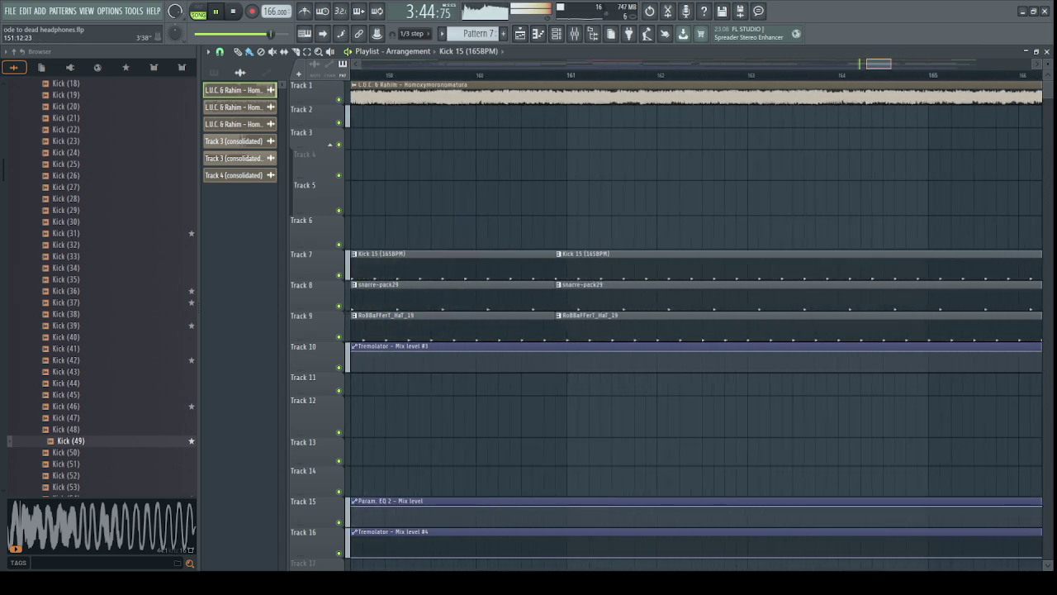
right_click(506, 267)
scroll(647, 71, "down", 3)
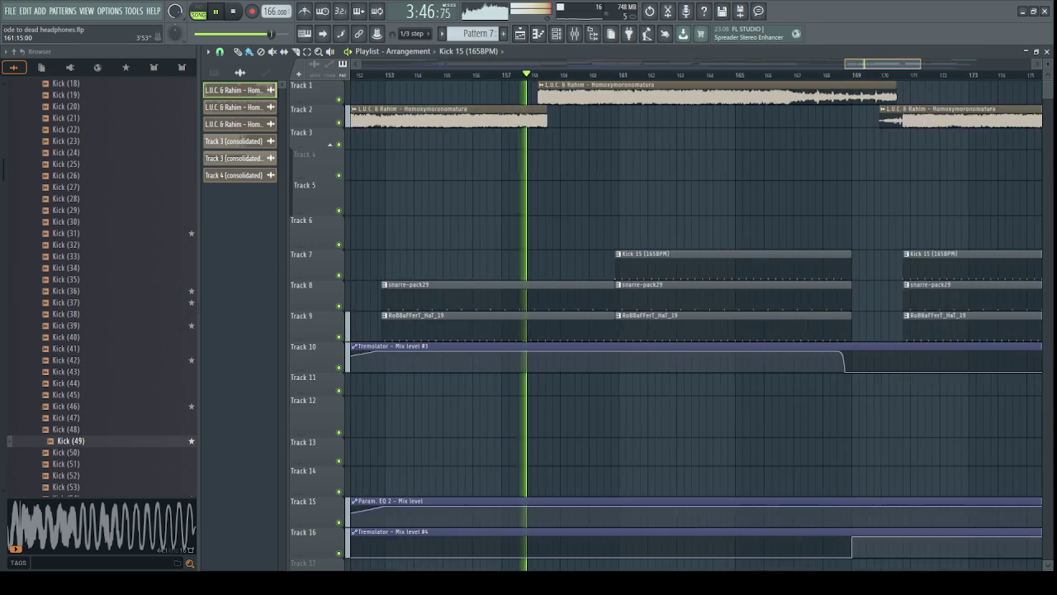
Play the arrangement from about bar 161, pause it and review the kick clips in the earlier sections.
left_click(620, 74)
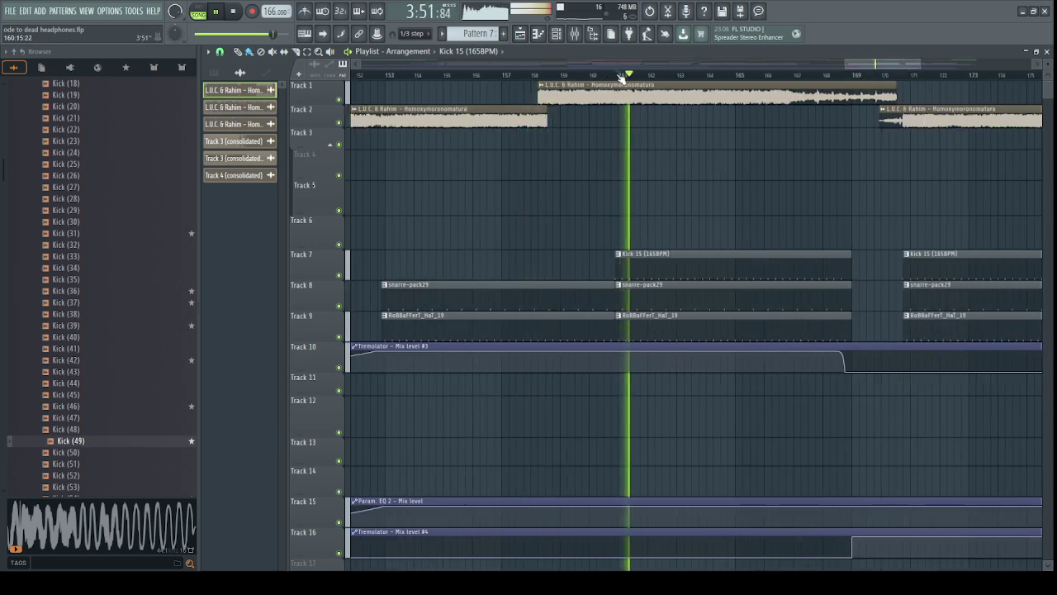
scroll(619, 74, "down", 5)
key("space")
scroll(675, 69, "up", 6)
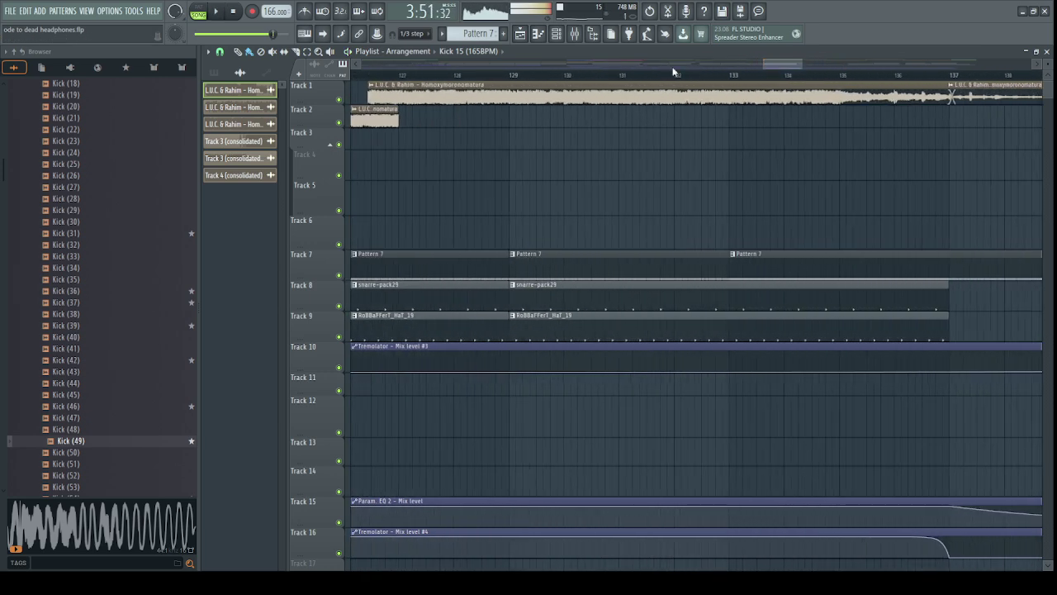
scroll(487, 73, "down", 5)
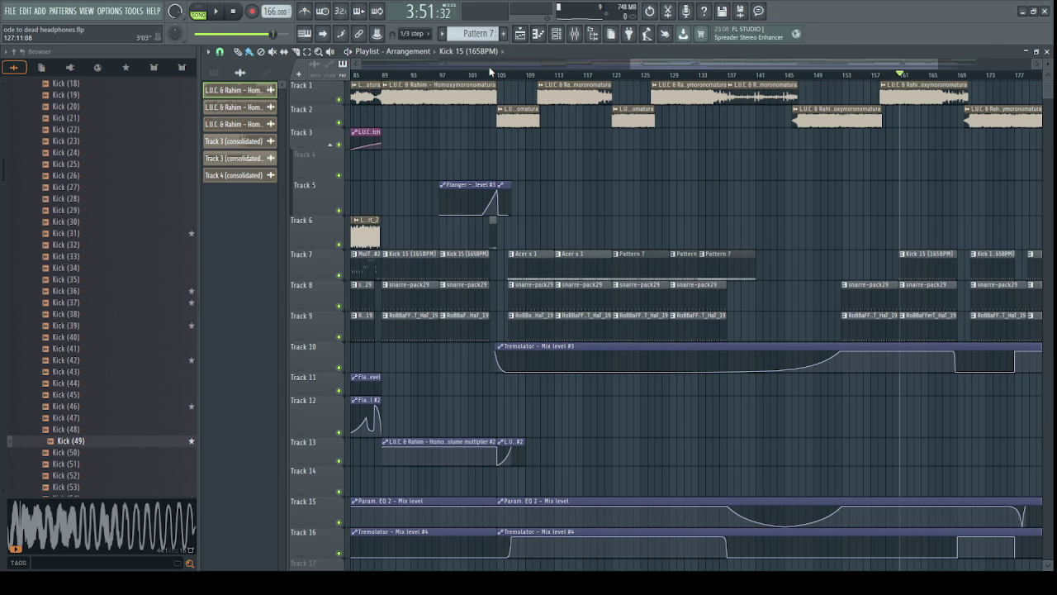
Check Insert 6 in the mixer and return to the playlist.
left_click(574, 33)
left_click(379, 210)
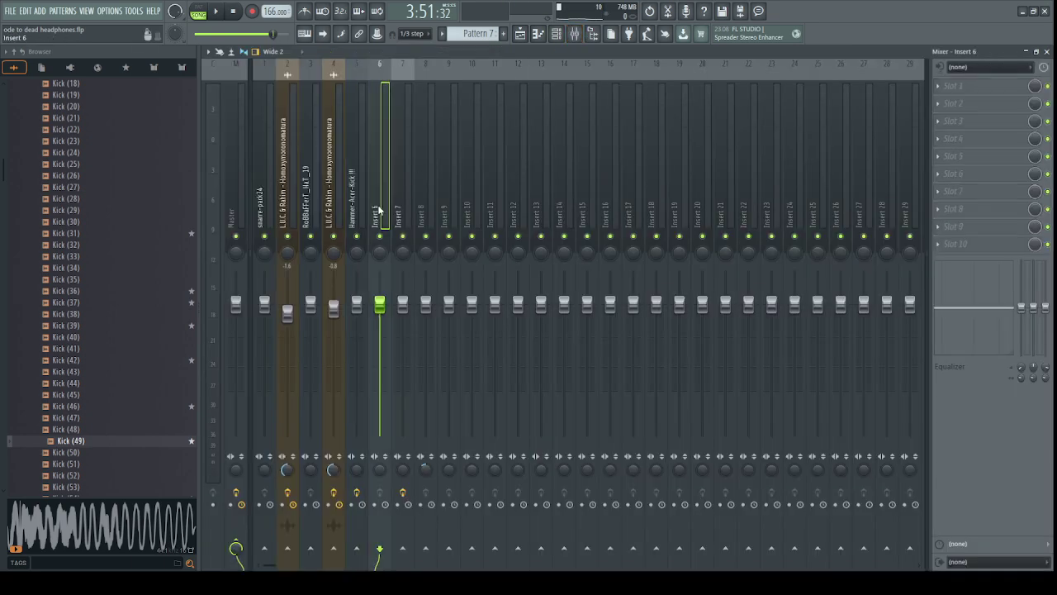
left_click(520, 33)
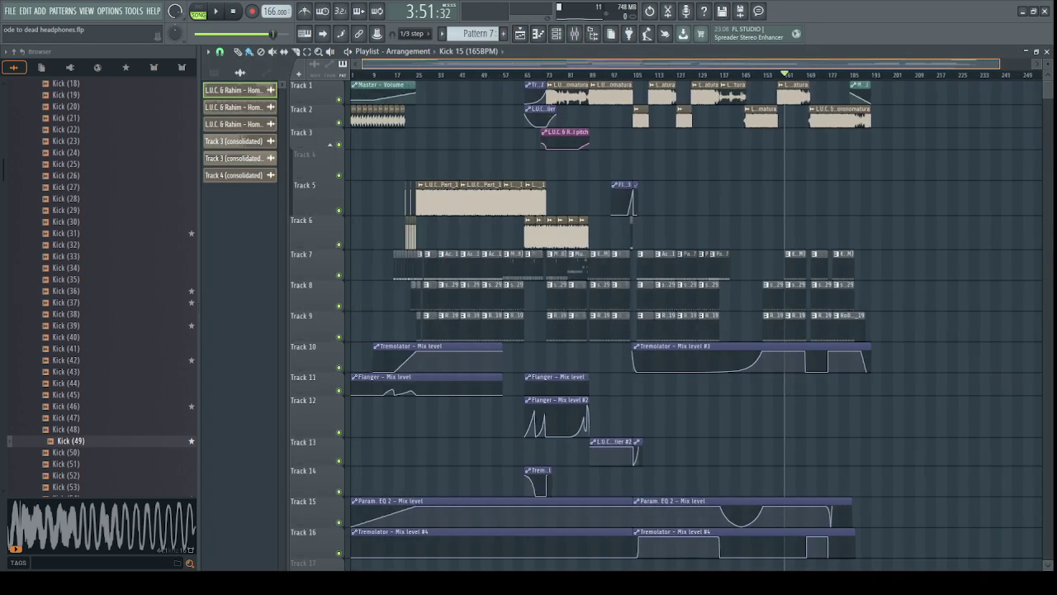
List the patterns in the picker, open the Kick 15 (165BPM) clip's notes in the piano roll and play the pattern.
scroll(696, 322, "up", 2)
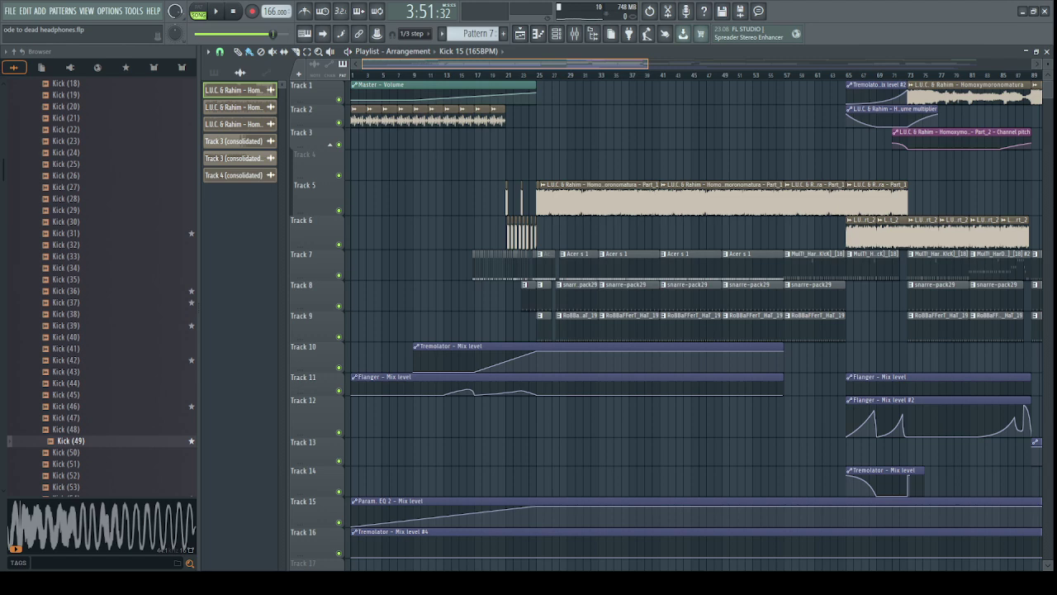
left_click(215, 73)
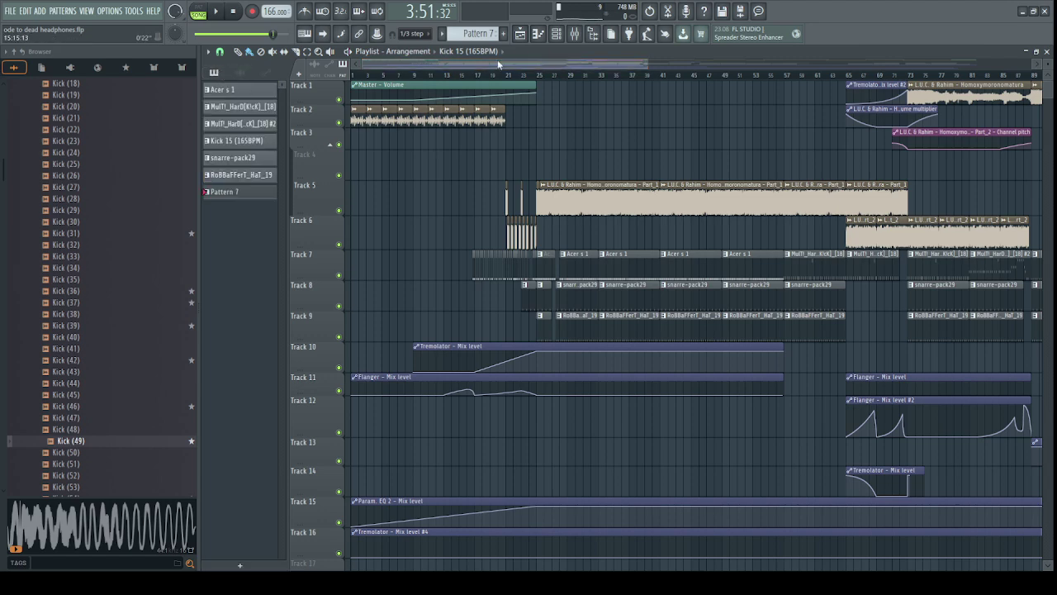
left_click_drag(498, 64, 925, 65)
double_click(470, 261)
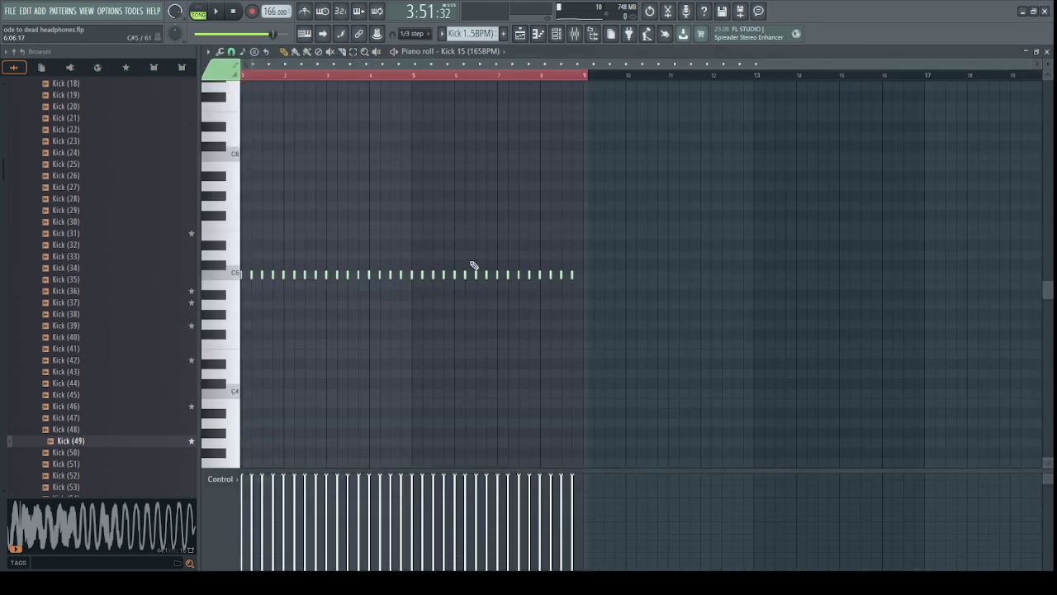
left_click(216, 12)
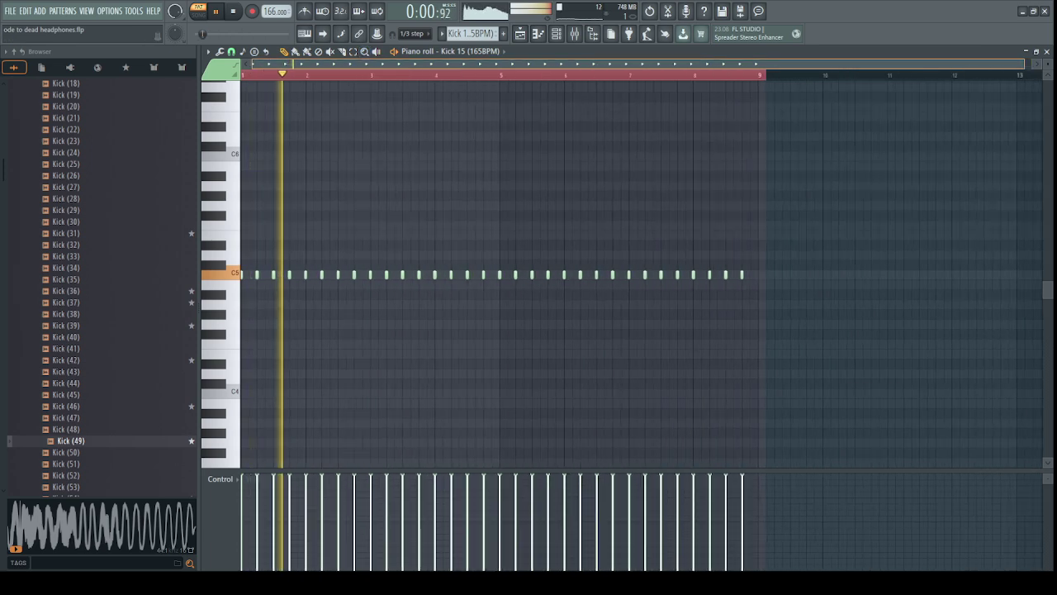
Loop the first half bar of Kick 15 (165BPM), remove its second C5 note, play it and clear the time selection.
scroll(506, 68, "up", 6)
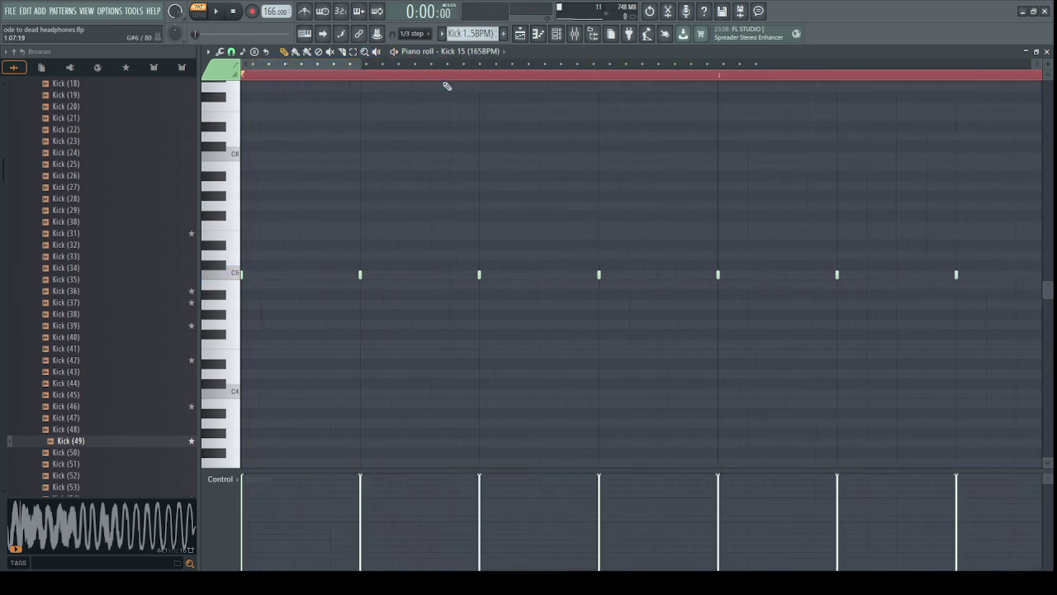
left_click_drag(478, 78, 245, 81)
key("space")
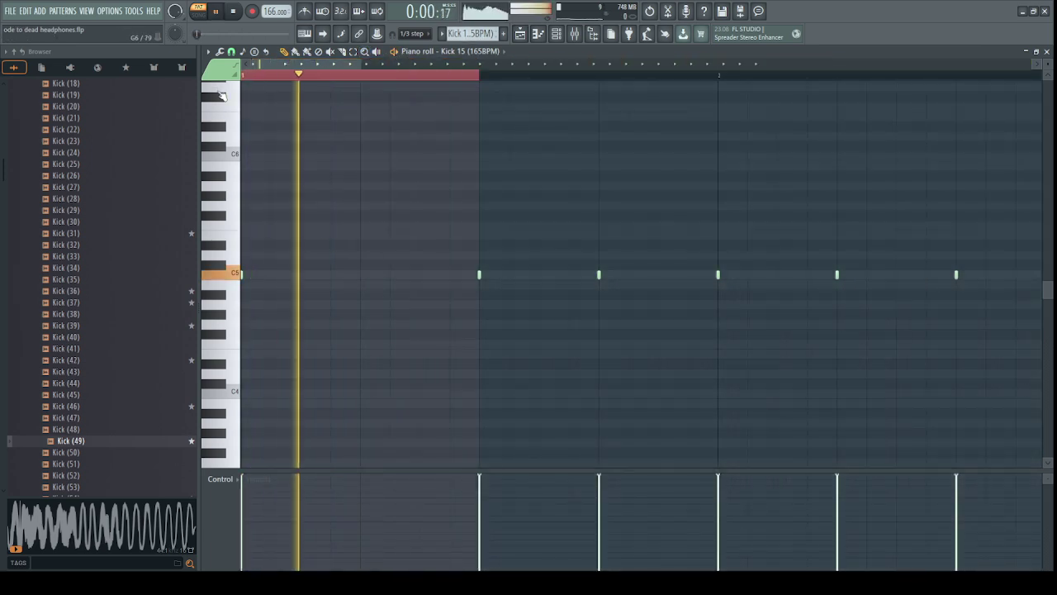
right_click(391, 79)
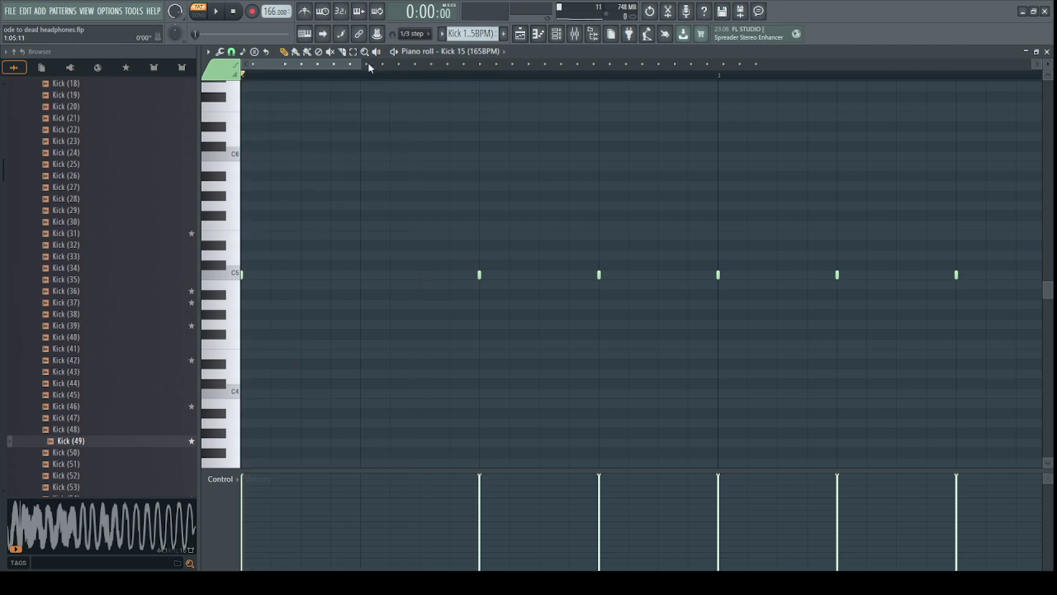
scroll(370, 65, "down", 1)
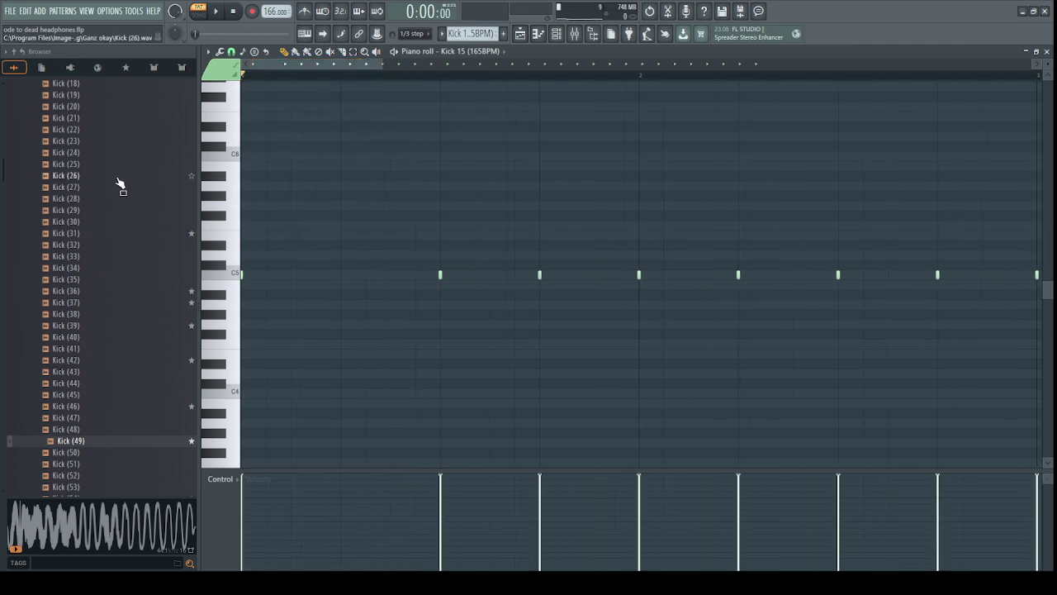
Collapse the open kick sample folders in the browser back to the list of sample packs.
left_click(118, 179)
key("Left")
key("Left")
key("Left")
key("Left")
key("Left")
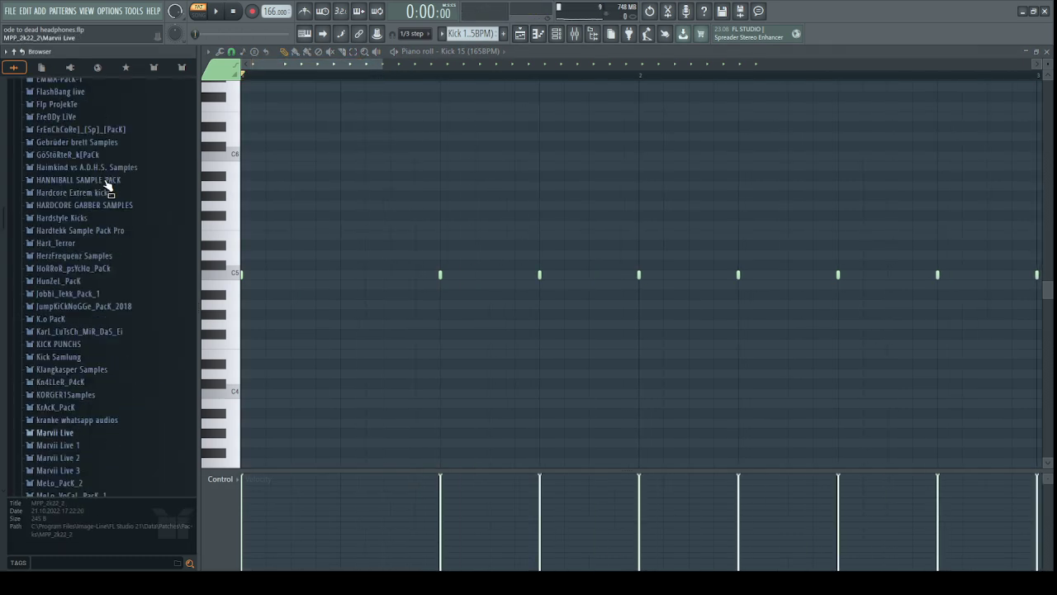
Collapse the MPP_2k22_2 pack in the sample browser and open the 000 Comfort zone pack.
key("Left")
key("Up")
key("Up")
key("Up")
key("Up")
key("Up")
key("Up")
key("Up")
key("Up")
key("Up")
key("Up")
key("Up")
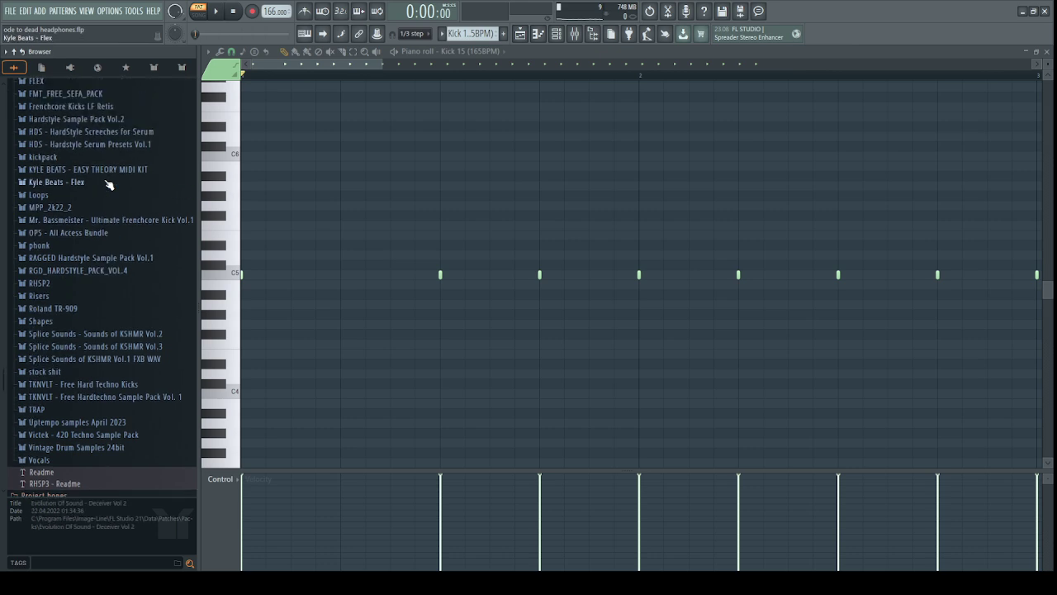
key("Up")
key("Up")
key("Up")
key("Up")
key("Up")
key("Up")
key("Up")
key("Up")
key("Up")
key("Up")
key("Up")
key("Down")
key("Down")
key("Down")
key("Down")
key("Down")
key("Down")
key("Down")
key("Right")
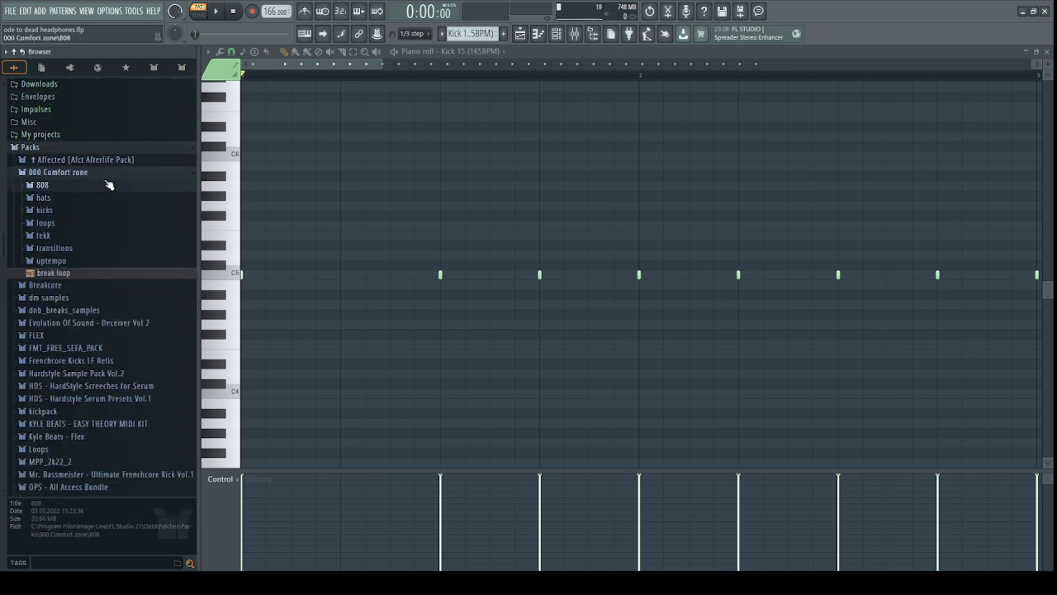
Open the kicks folder of 000 Comfort zone and audition its samples, ending on "fuck the headphones 166bpm".
key("Right")
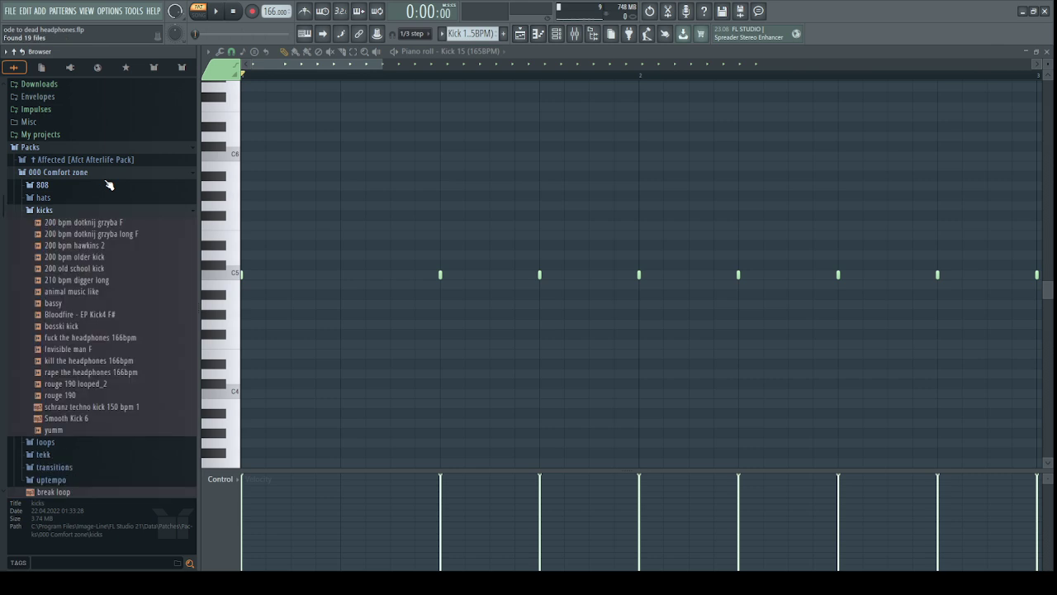
key("Down")
key("Down")
key("Down")
key("Down")
key("Down")
key("Down")
key("Down")
key("Down")
key("Down")
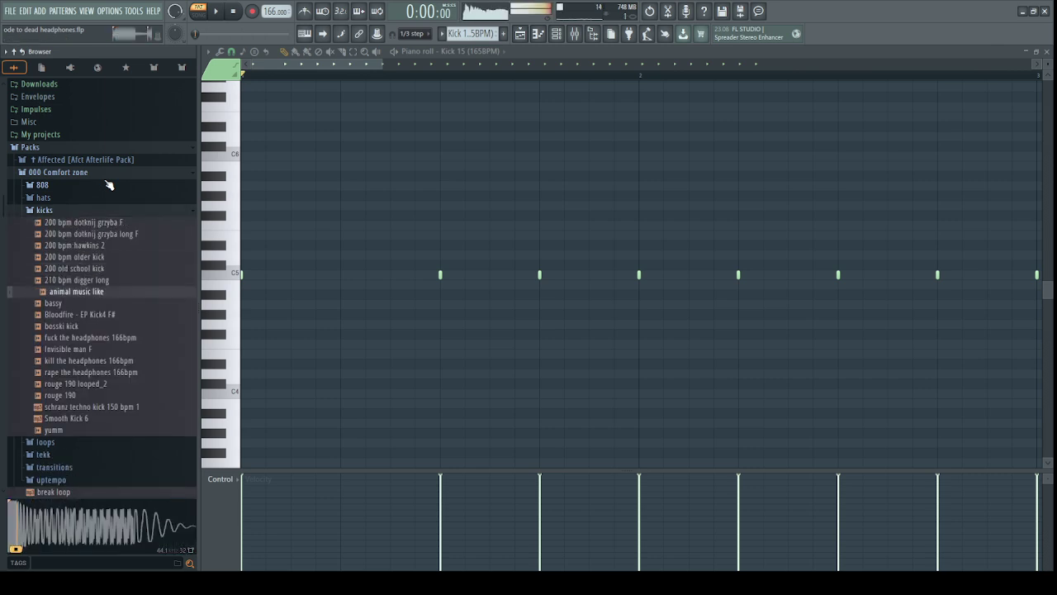
key("Down")
key("Down")
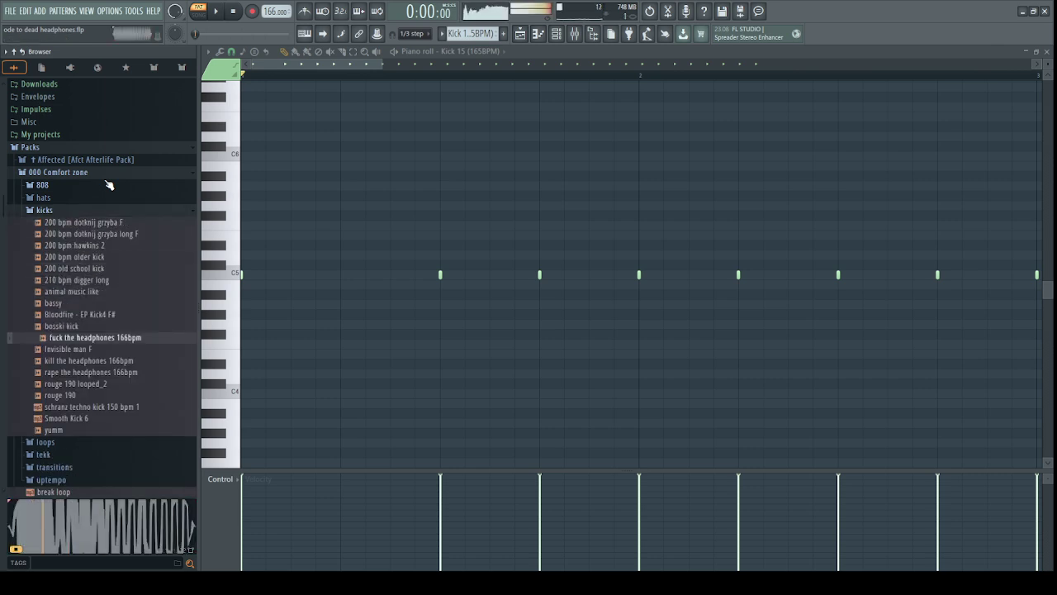
key("Down")
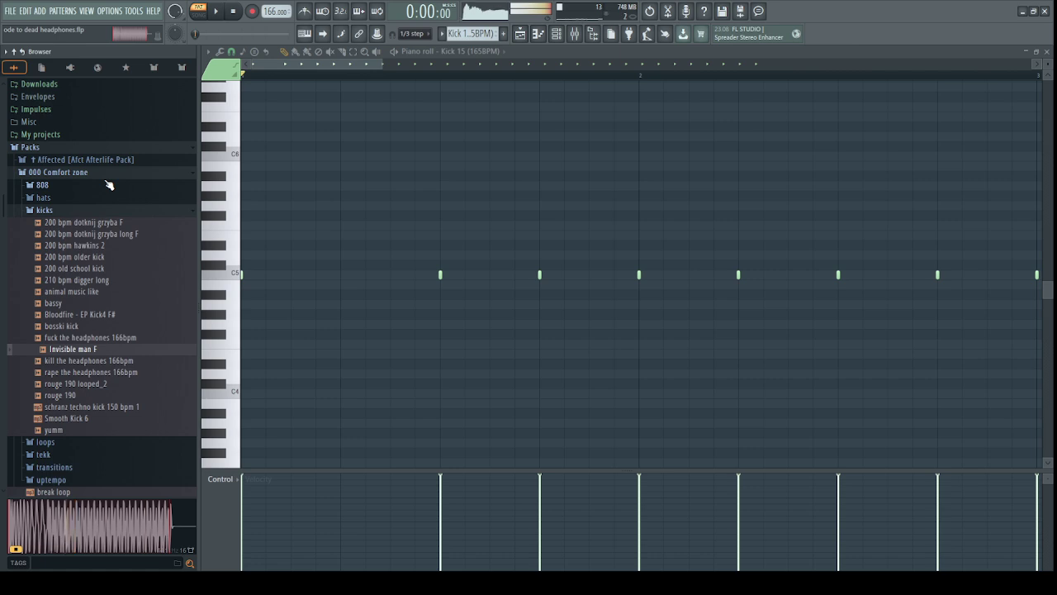
key("Down")
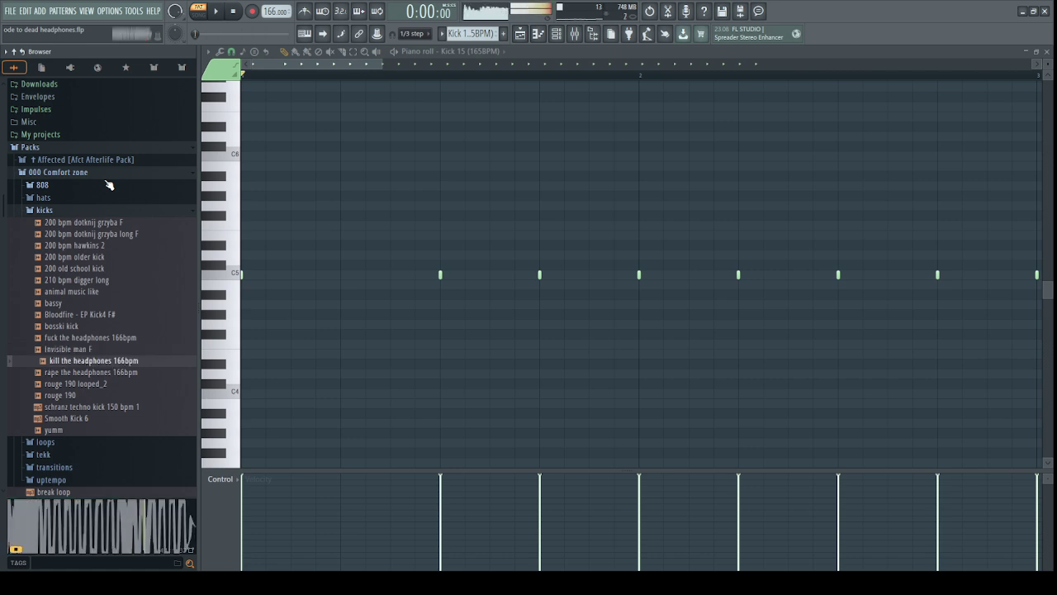
key("Down")
key("Up")
key("Up")
key("Up")
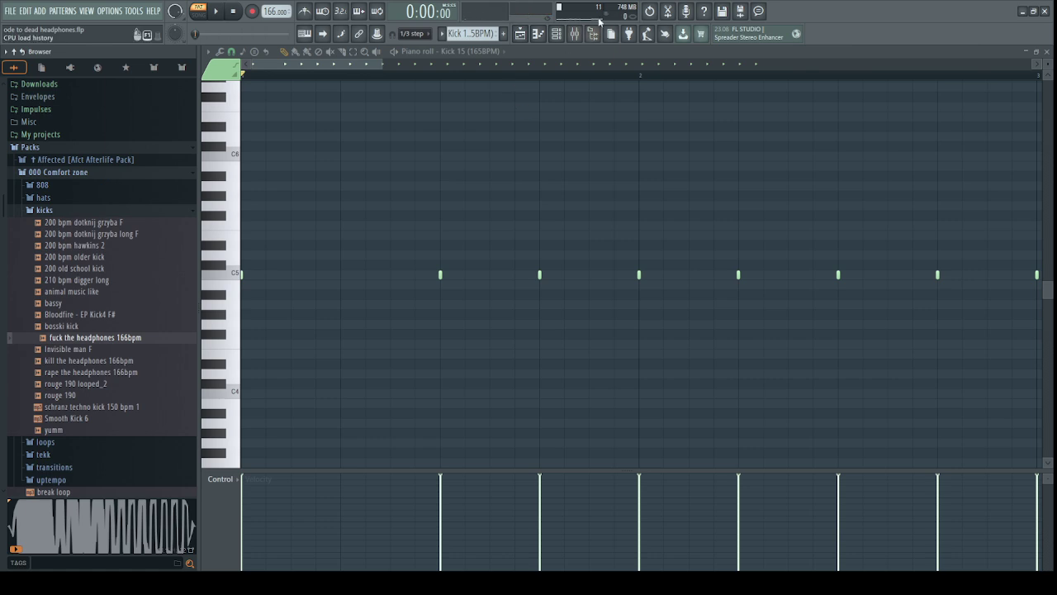
Return to the playlist through the mixer and play bars 33 to 41 in a loop at 190 BPM.
left_click(576, 35)
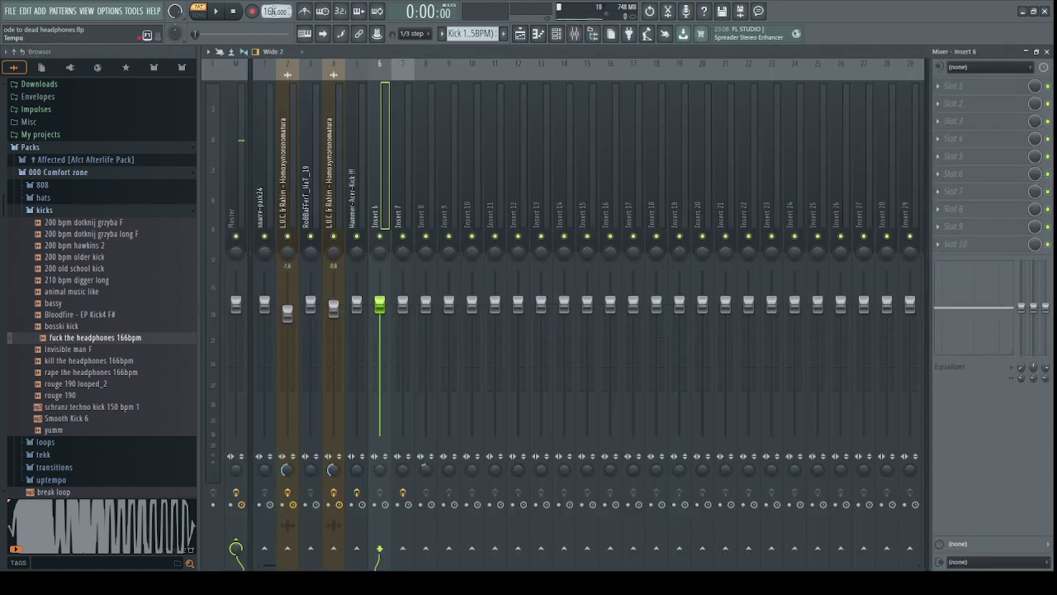
left_click(520, 33)
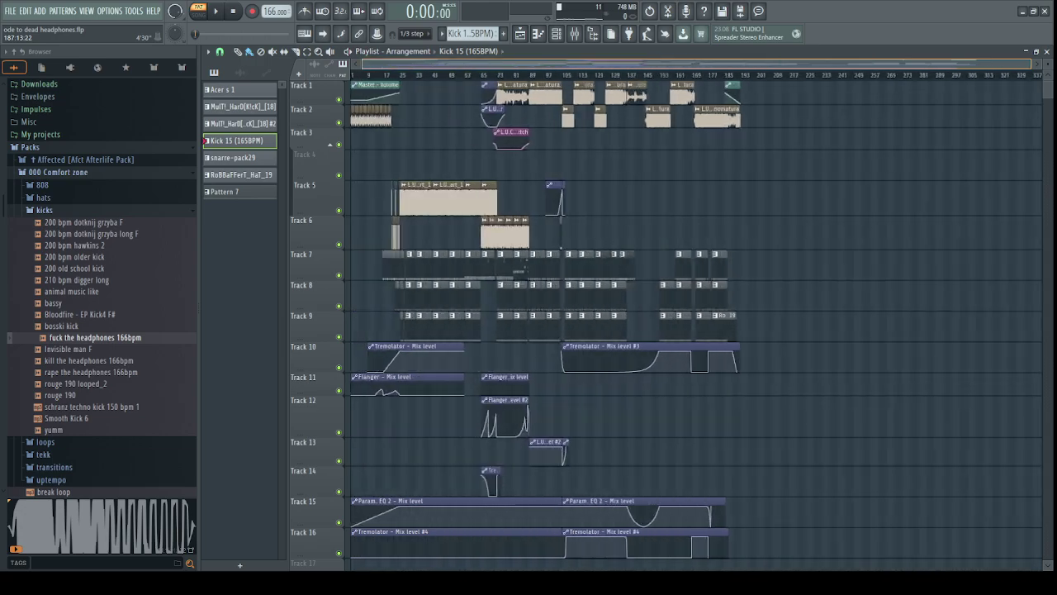
scroll(712, 248, "up", 3)
scroll(578, 247, "left", 3)
scroll(496, 248, "up", 5)
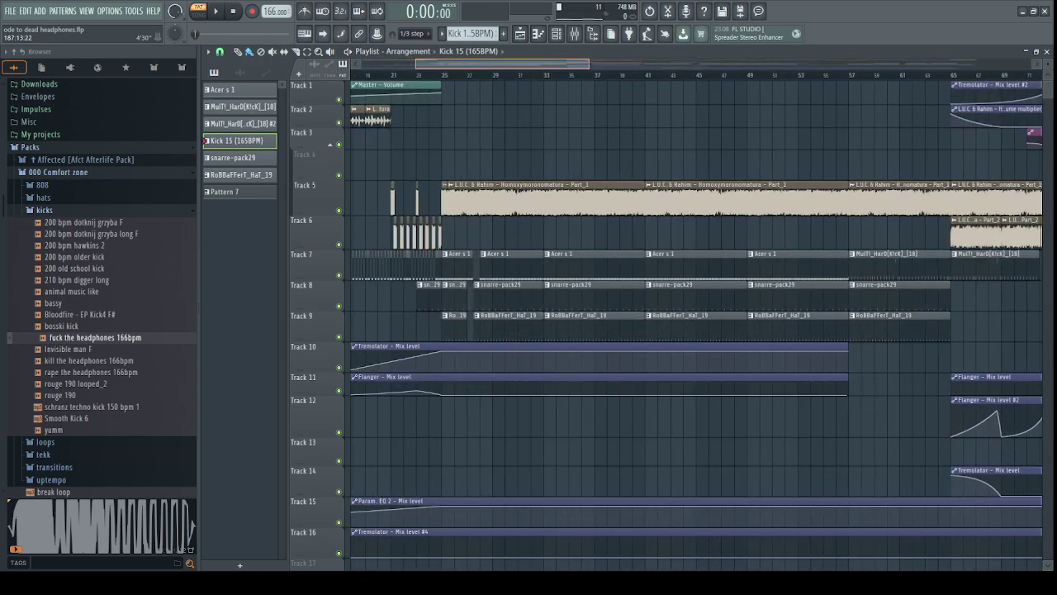
scroll(488, 74, "up", 1)
scroll(473, 72, "up", 2)
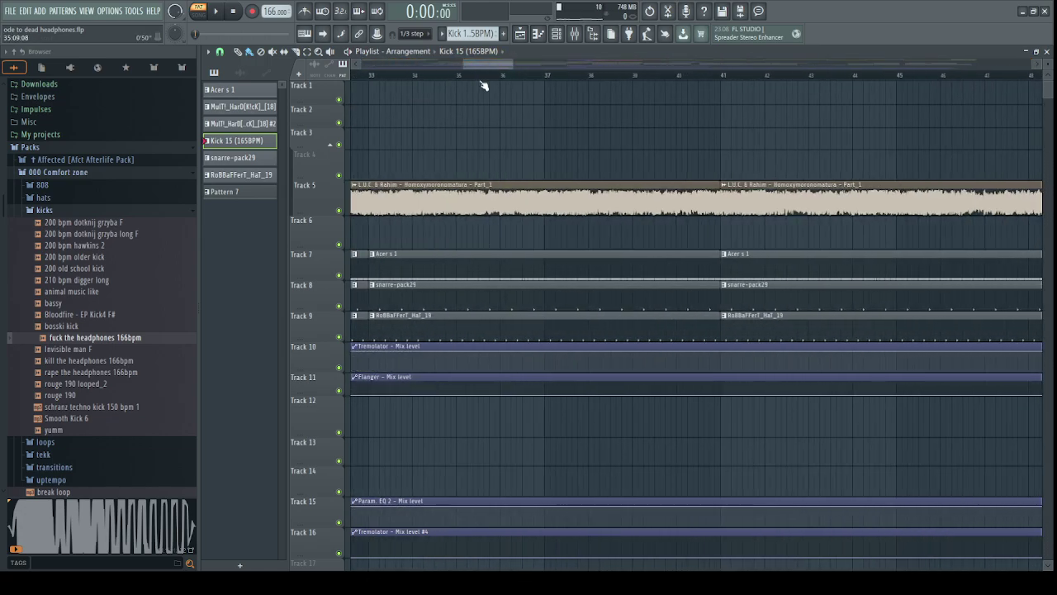
left_click_drag(380, 82, 727, 104)
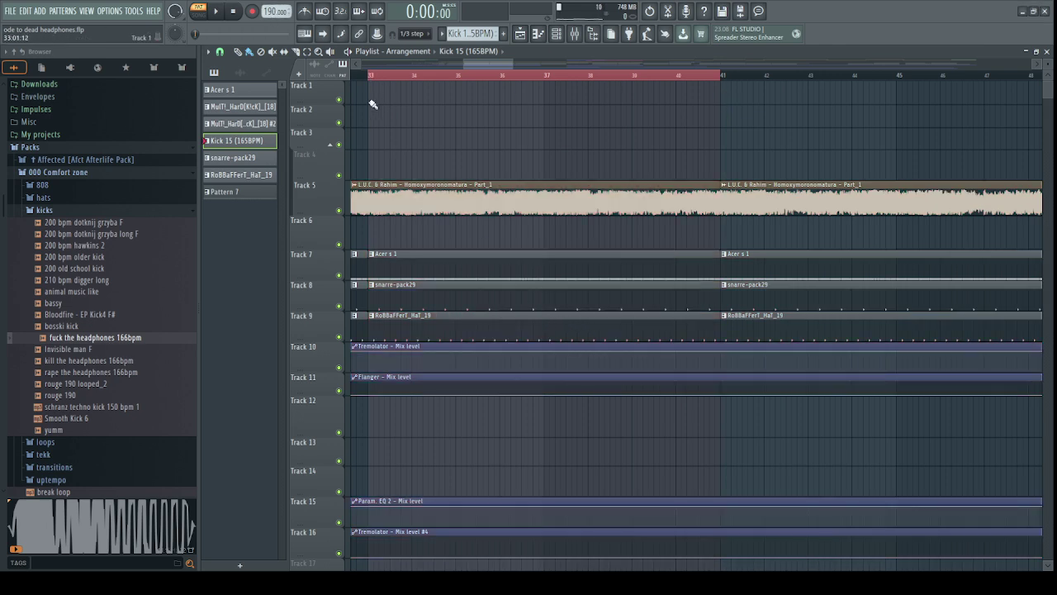
key("space")
scroll(499, 62, "down", 1)
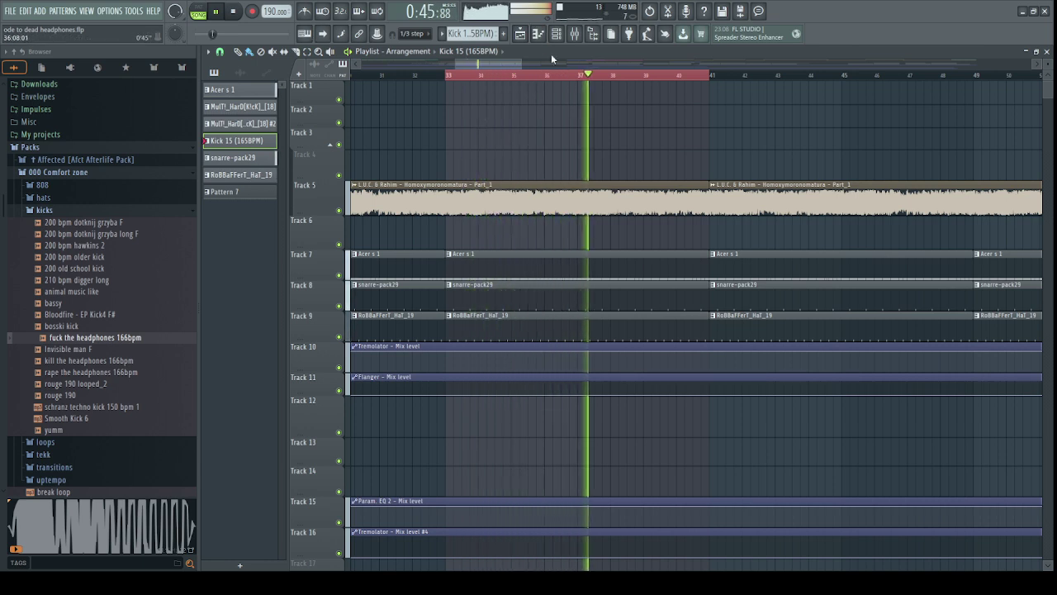
Solo Track 5 briefly during playback, restore the other tracks and set the tempo to 146 BPM.
right_click(340, 213)
right_click(339, 212)
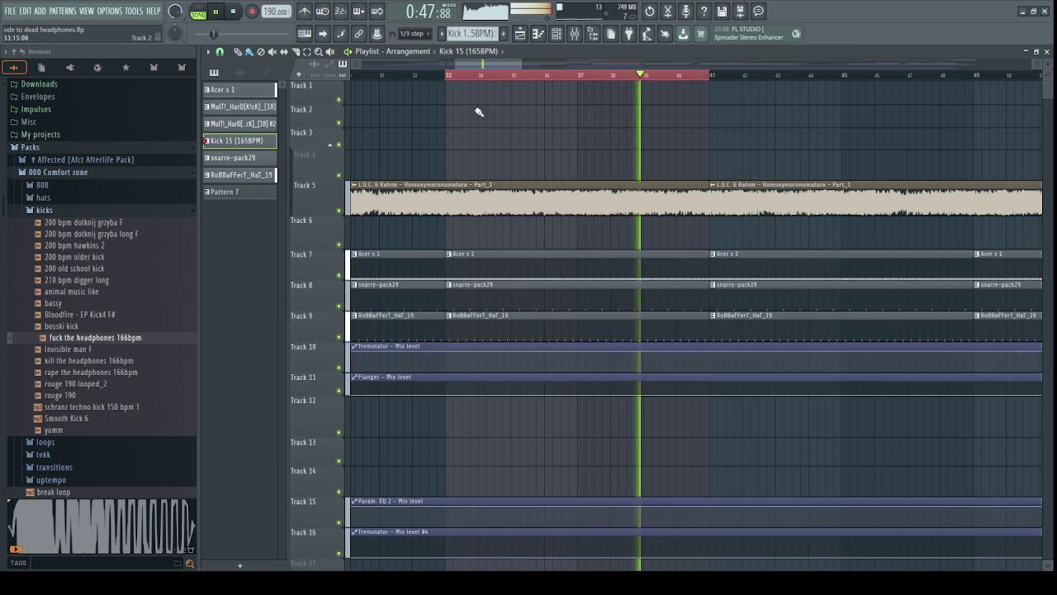
left_click_drag(521, 64, 526, 64)
scroll(487, 63, "down", 2)
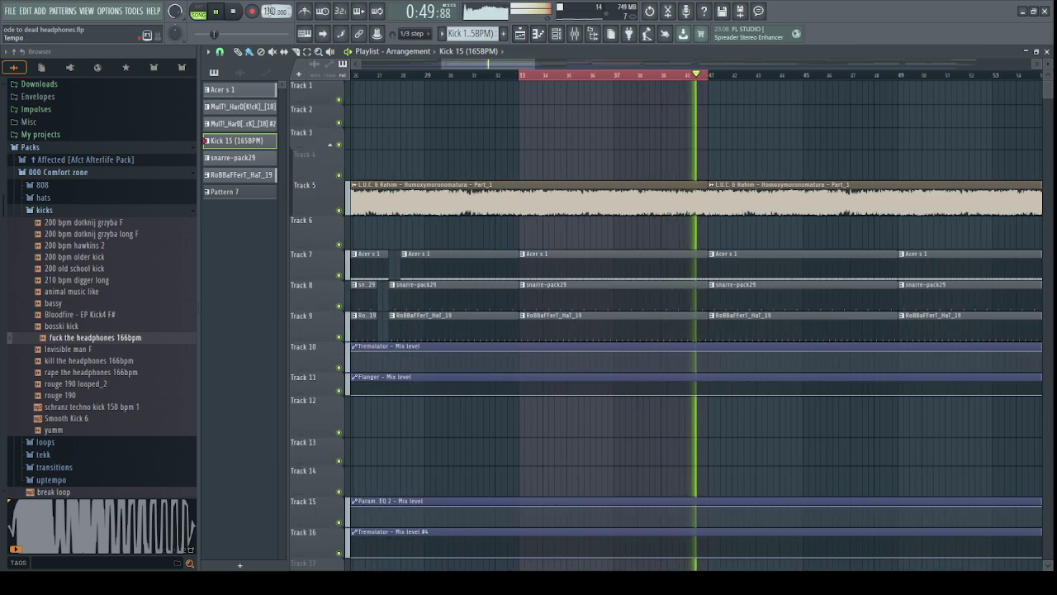
left_click_drag(269, 11, 269, 50)
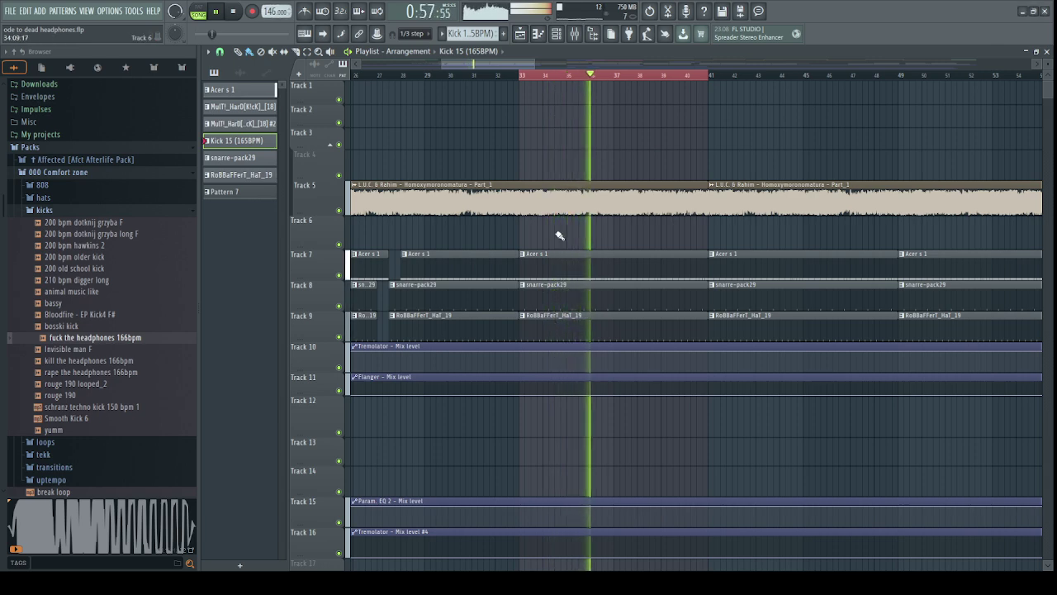
Move the playlist loop to bars 57 to 65 and play that section at 200 BPM.
scroll(560, 236, "down", 4)
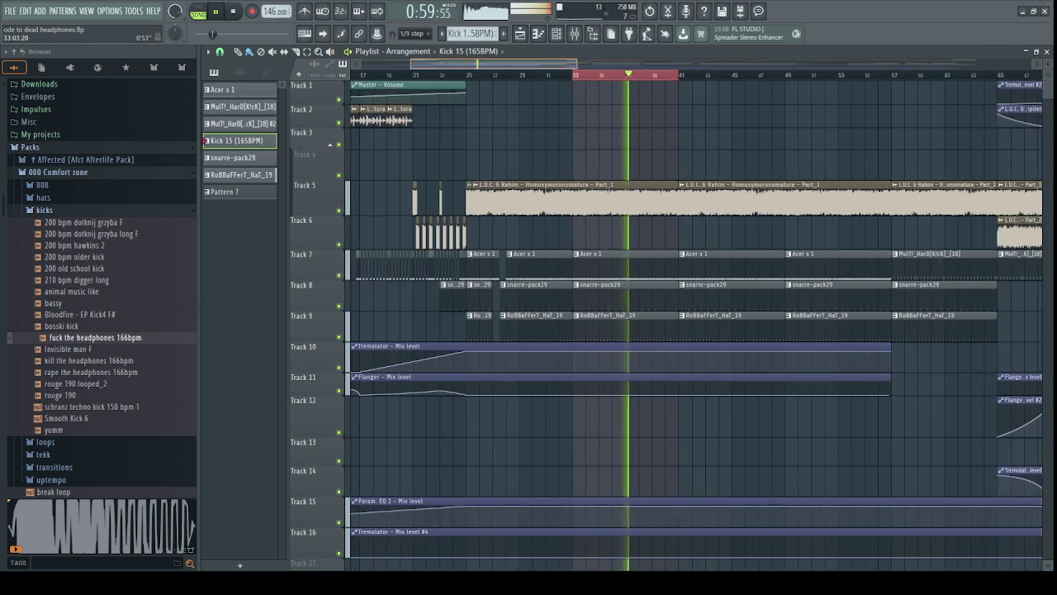
left_click_drag(512, 65, 525, 67)
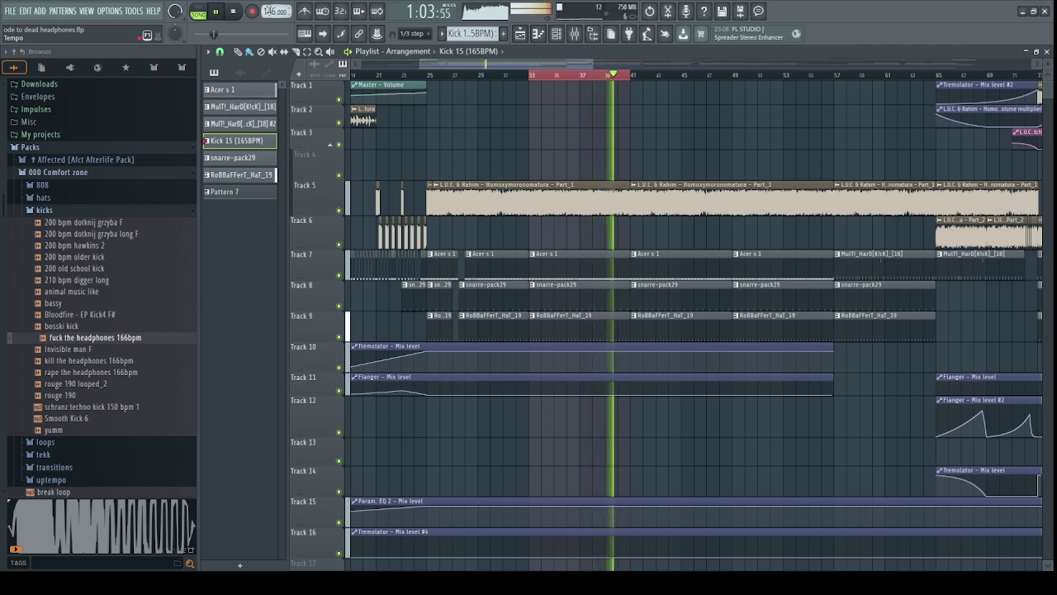
right_click(566, 71)
left_click_drag(566, 65, 634, 65)
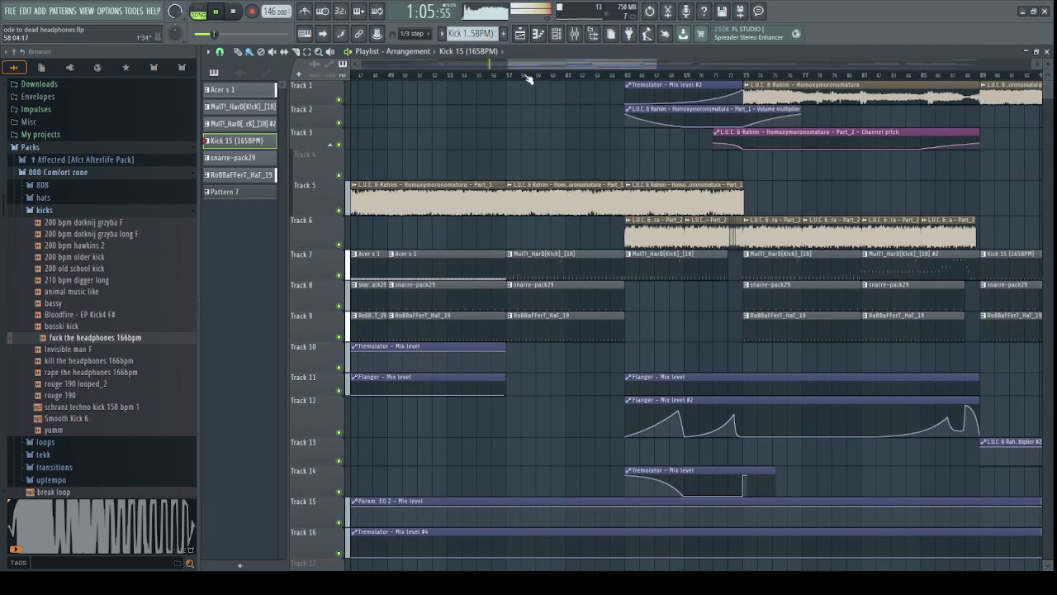
left_click_drag(512, 77, 625, 86)
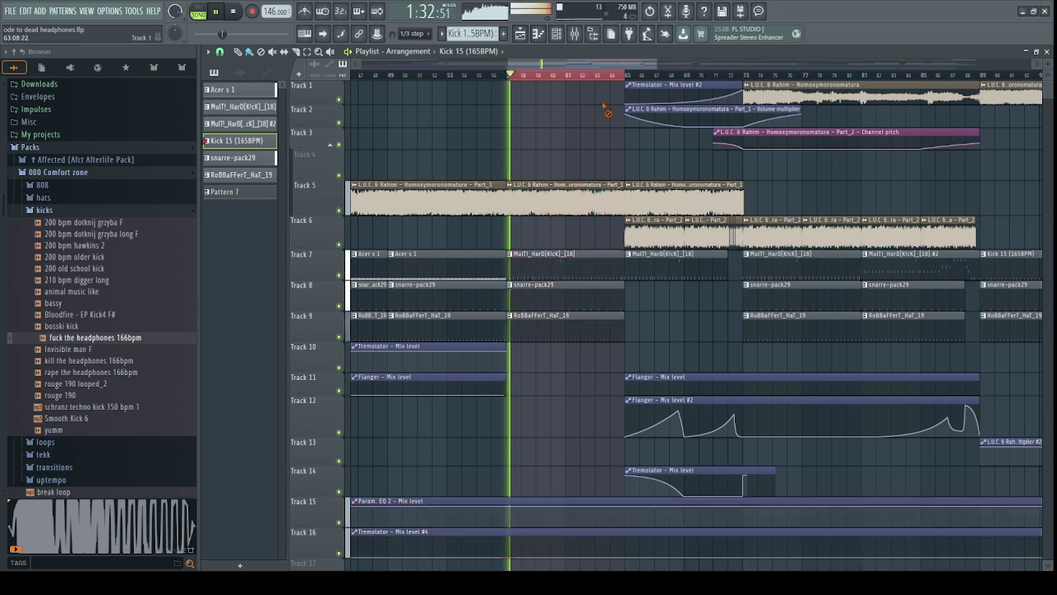
scroll(526, 68, "up", 4)
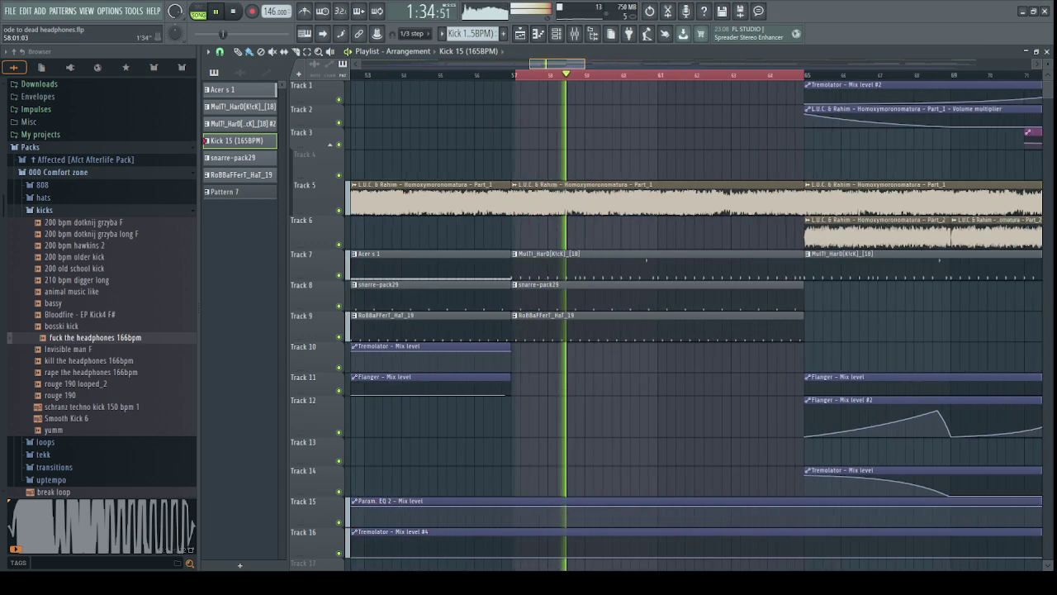
left_click_drag(484, 76, 520, 127)
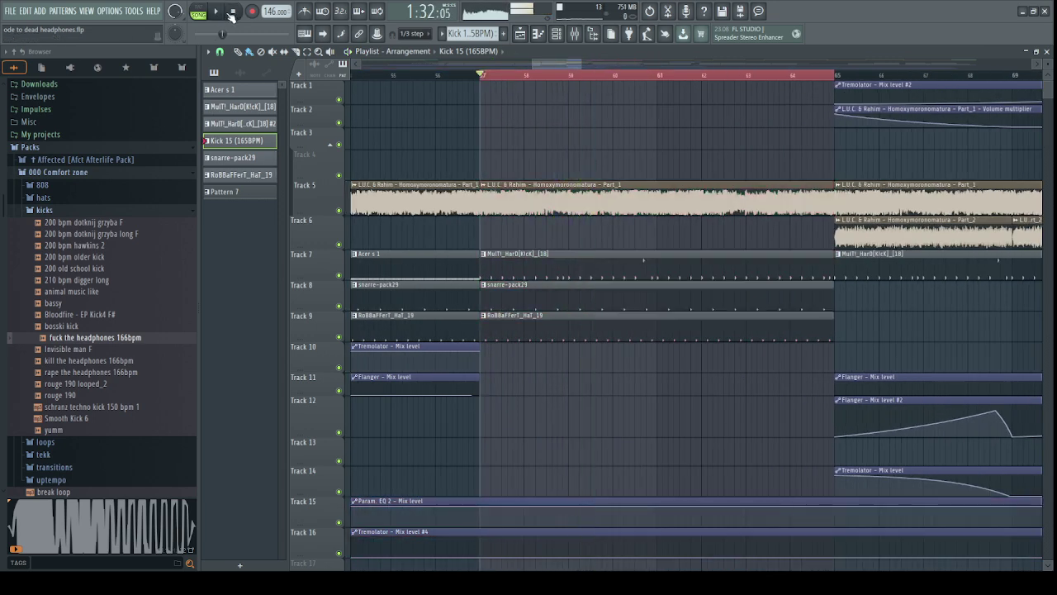
left_click(217, 12)
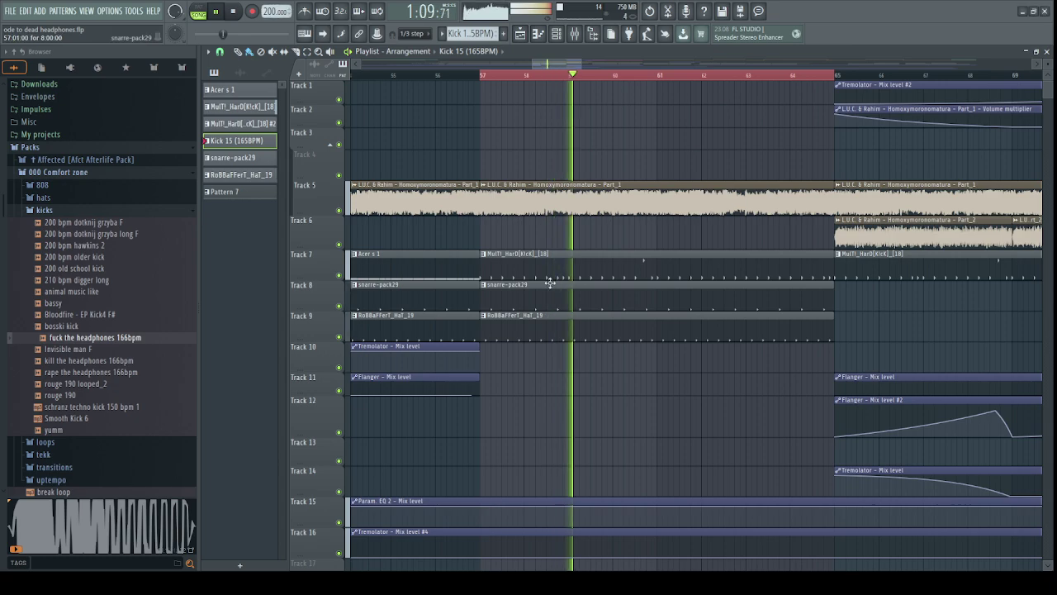
Jump the time selection forward section by section to bars 89 to 97 during playback.
scroll(661, 68, "down", 6)
key("ctrl+Right")
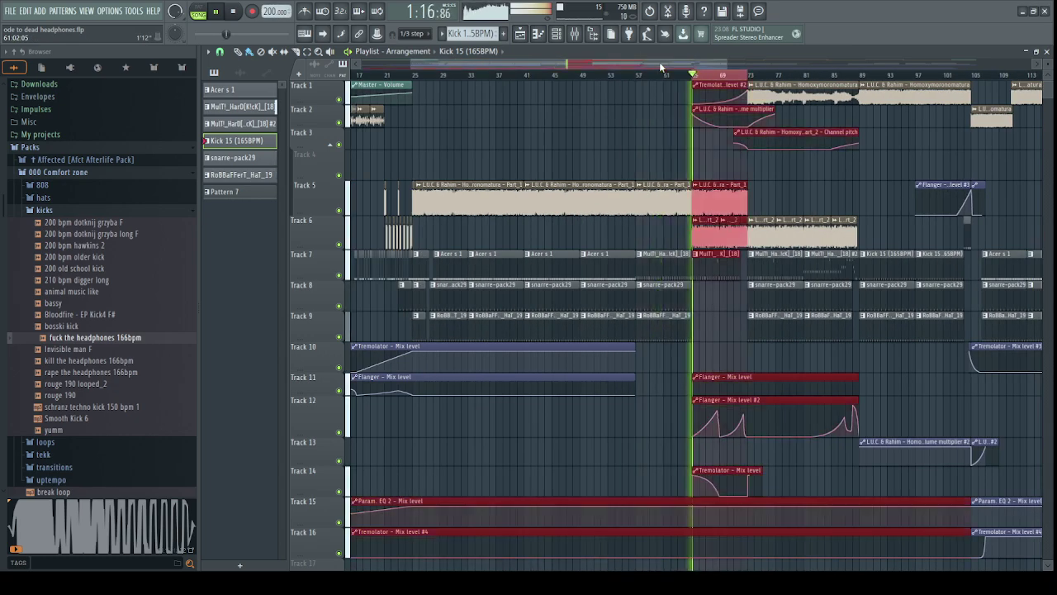
key("ctrl+Right")
key("ctrl+Right")
key("ctrl+Right")
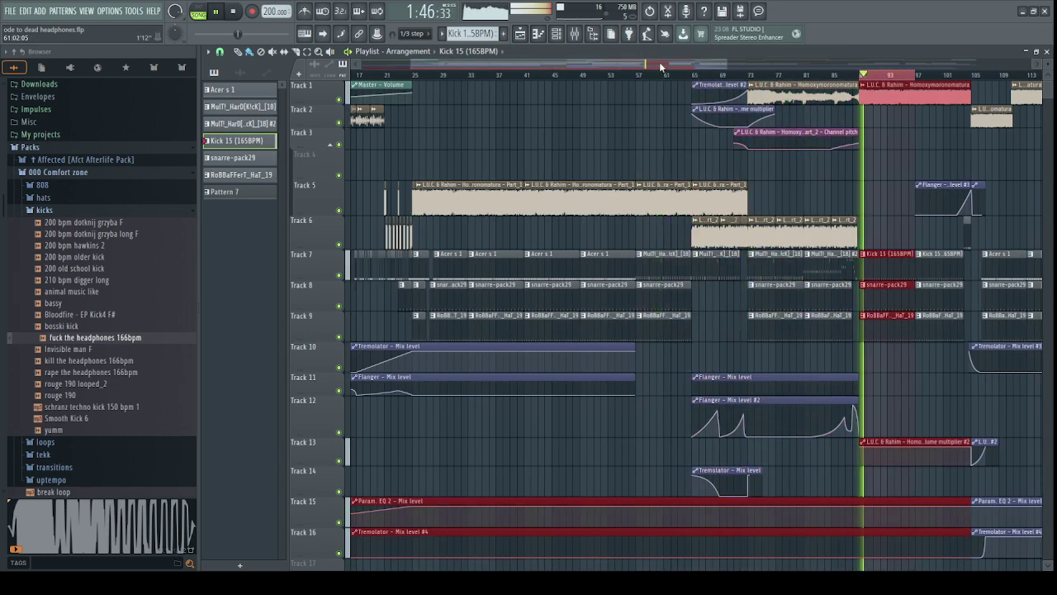
Mute Track 1 briefly while the section from bar 89 plays and turn it back on.
scroll(659, 62, "up", 4)
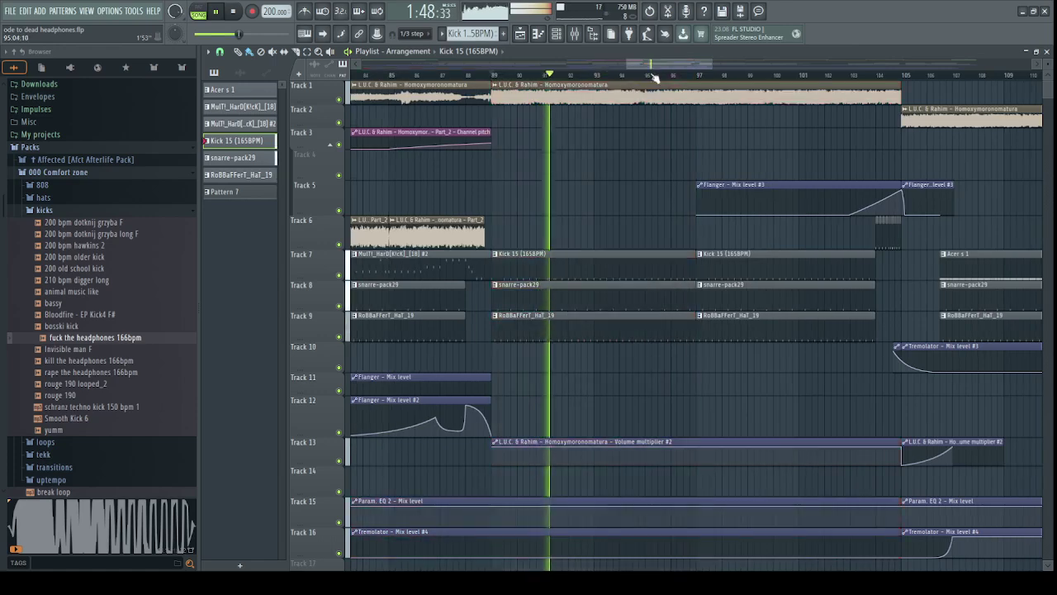
scroll(655, 75, "up", 1)
left_click(340, 100)
left_click(340, 100)
left_click(339, 100)
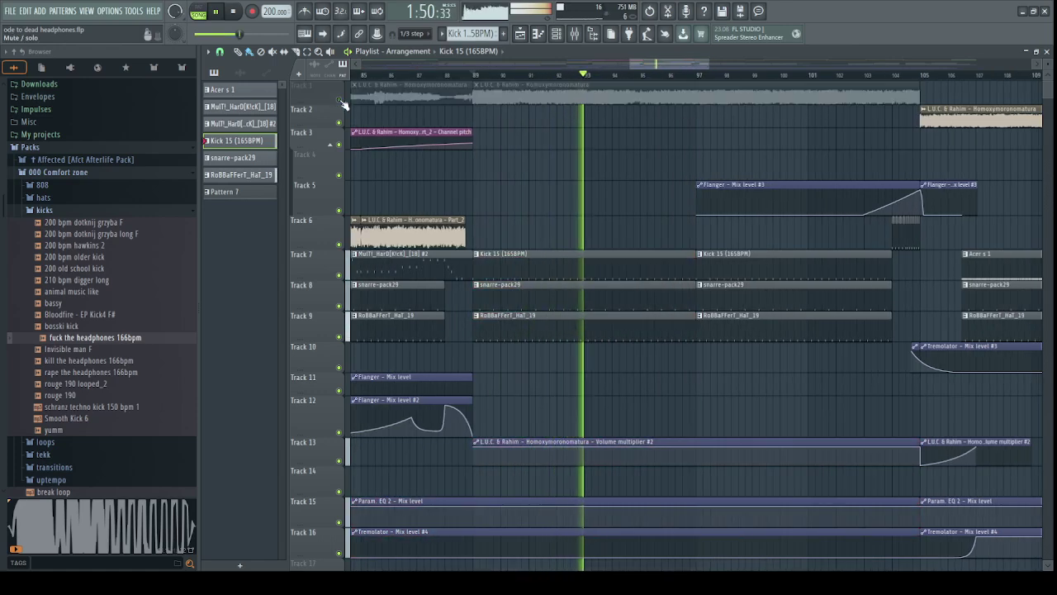
left_click(340, 100)
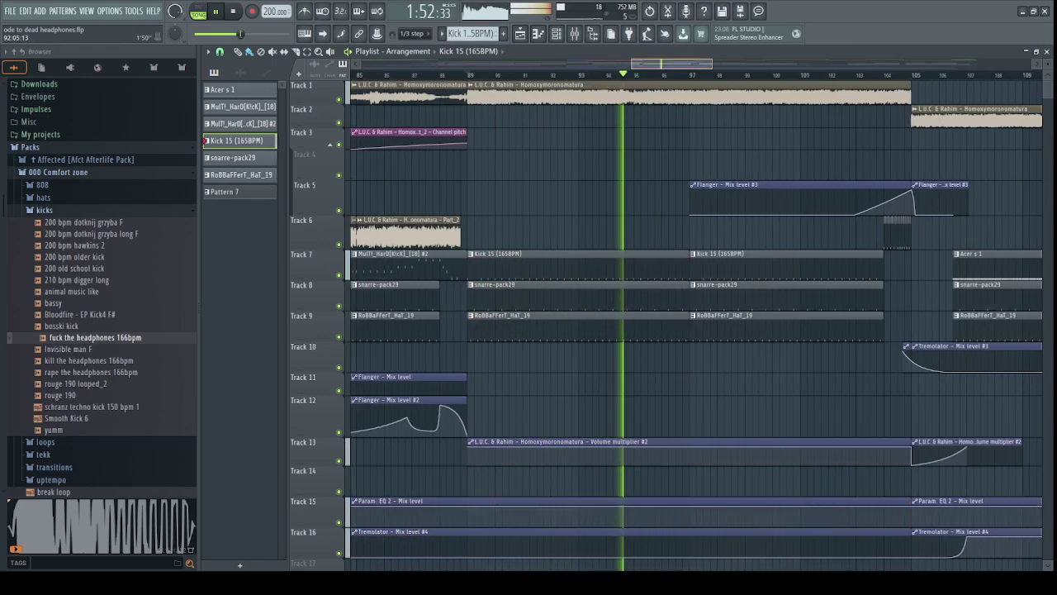
Play the arrangement from bars 107, 113 and about 125, and set the tempo to 180 BPM.
left_click_drag(647, 63, 686, 64)
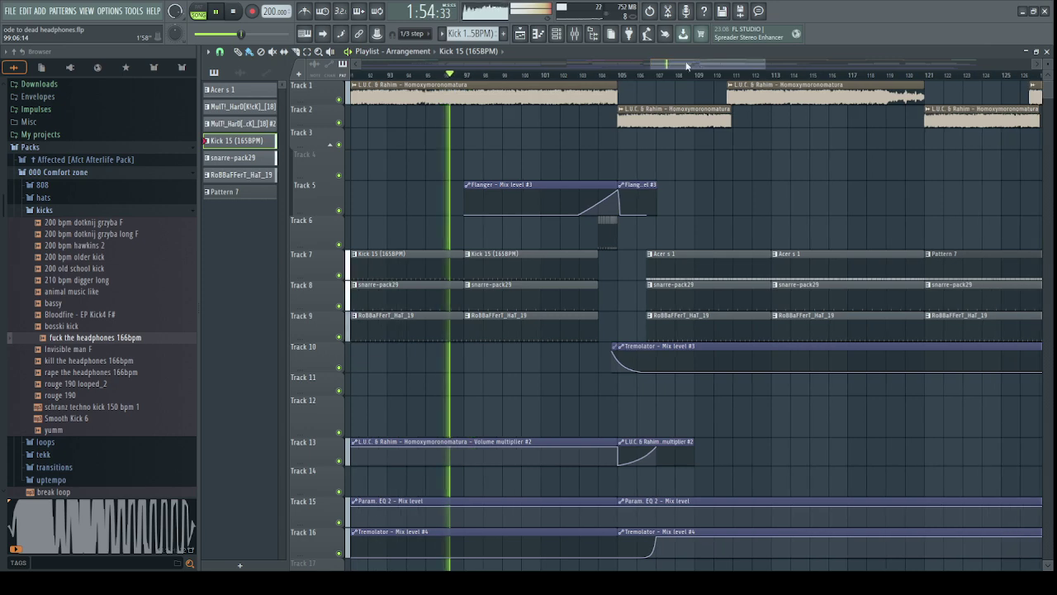
left_click(653, 72)
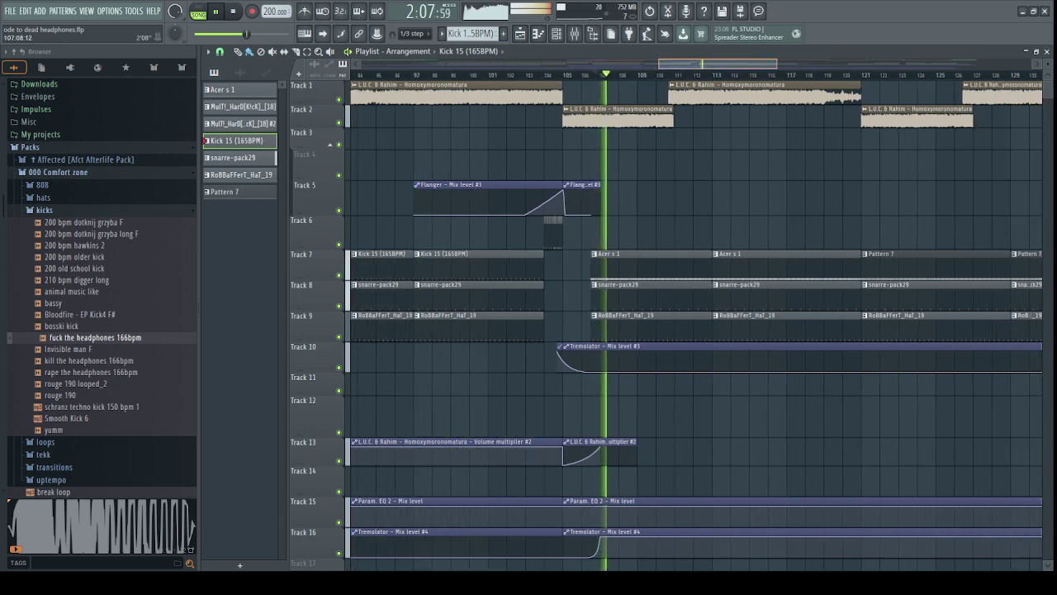
left_click(668, 74)
left_click_drag(671, 64, 659, 70)
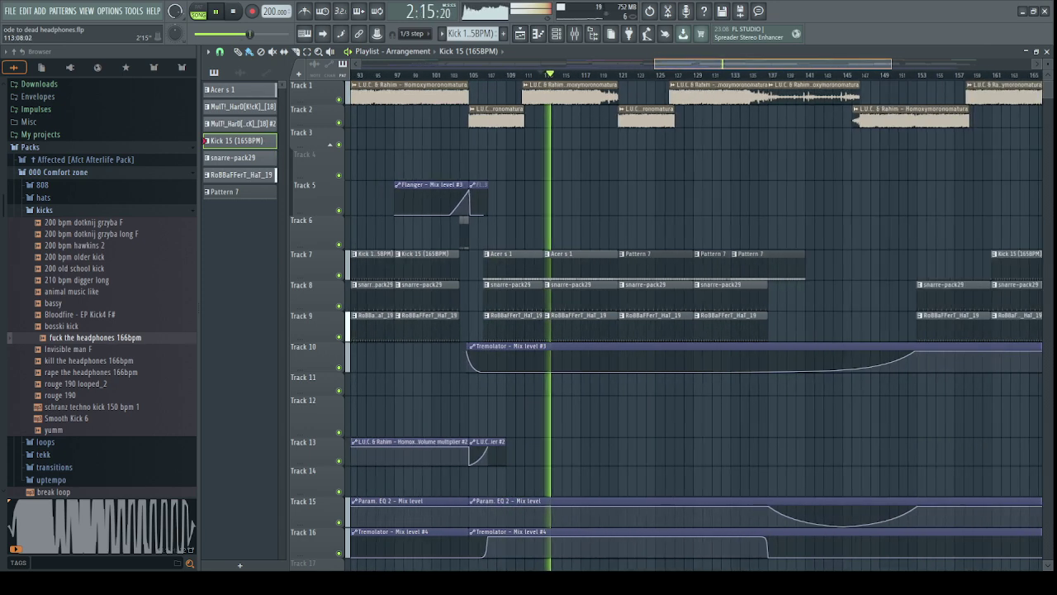
left_click(660, 76)
scroll(713, 61, "up", 1)
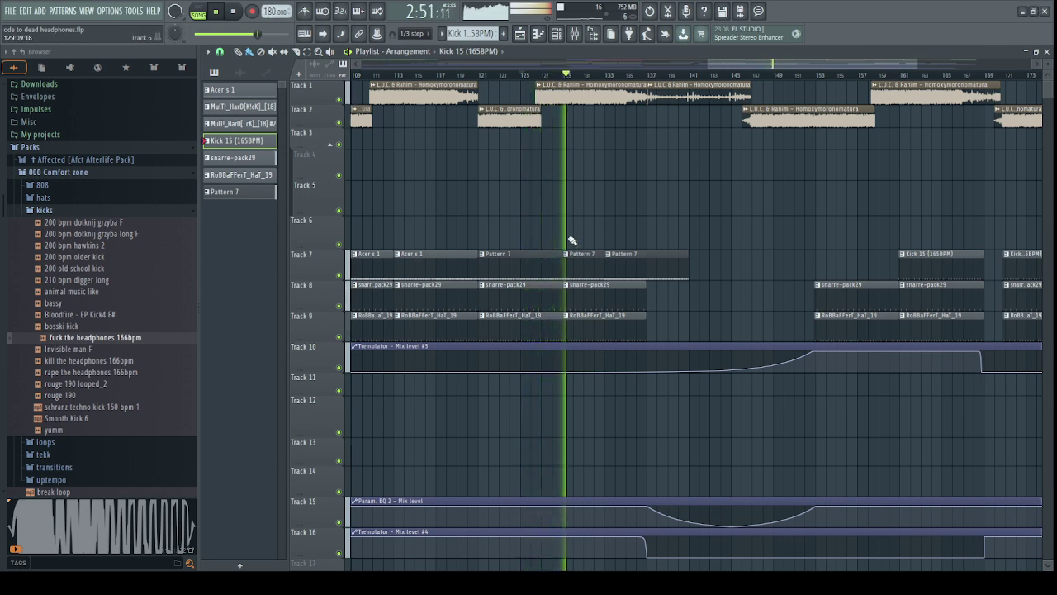
Replace the Pattern 7 clips on Track 7 from bar 121 onward with two copies of the Acer s 1 clip.
left_click_drag(553, 262, 682, 273)
key("Delete")
left_click_drag(500, 265, 448, 265)
key("ctrl+b")
key("ctrl+b")
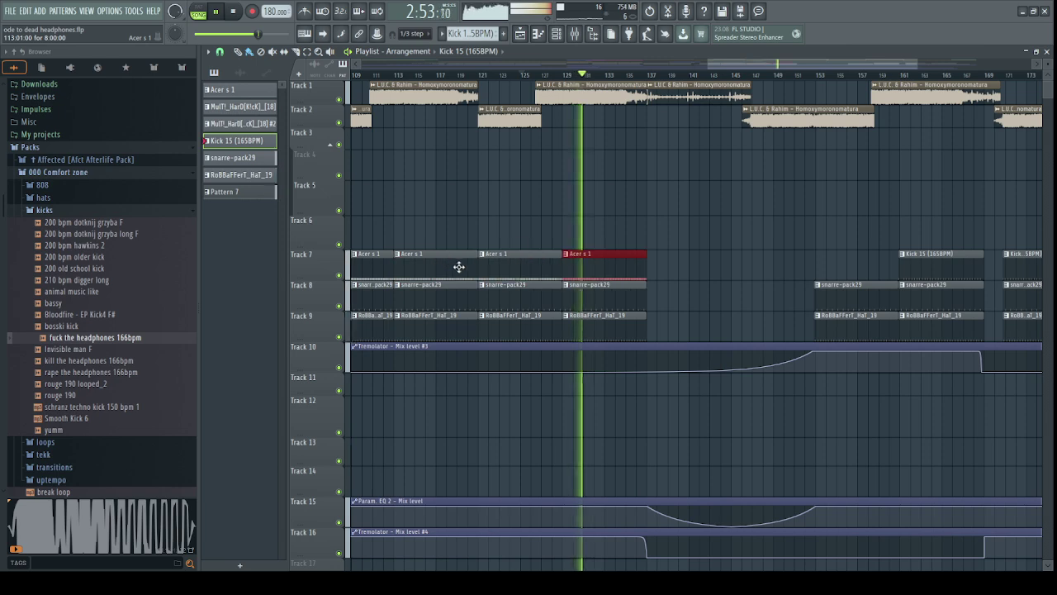
Play from about bars 147 and 153, and copy the Kick 15 (165BPM) clip at bar 161 on Track 7 to about bar 153.
left_click_drag(707, 65, 727, 65)
left_click(694, 76)
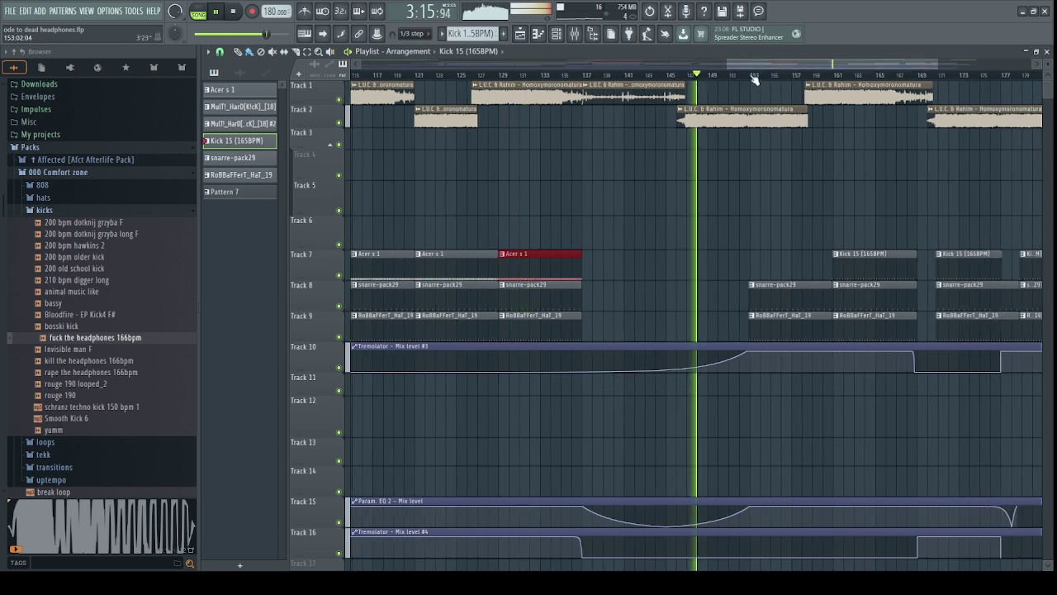
left_click(751, 76)
left_click(891, 267)
left_click_drag(891, 266, 800, 266)
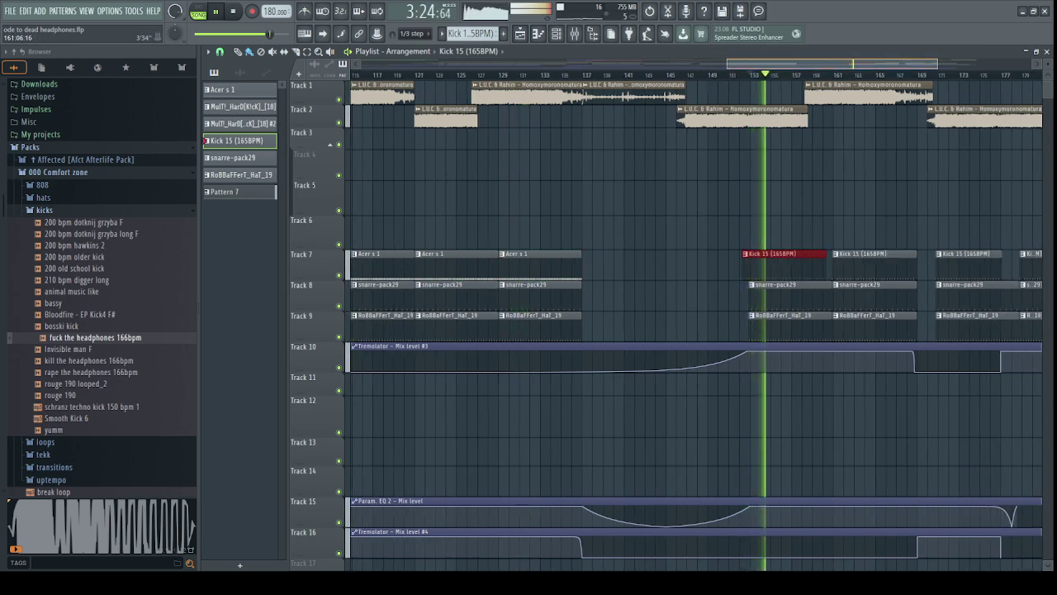
Shift the copied kick clip on Track 7 up against the clip at bar 161 and check its notes in the piano roll.
left_click_drag(838, 64, 863, 116)
left_click_drag(670, 257, 710, 255)
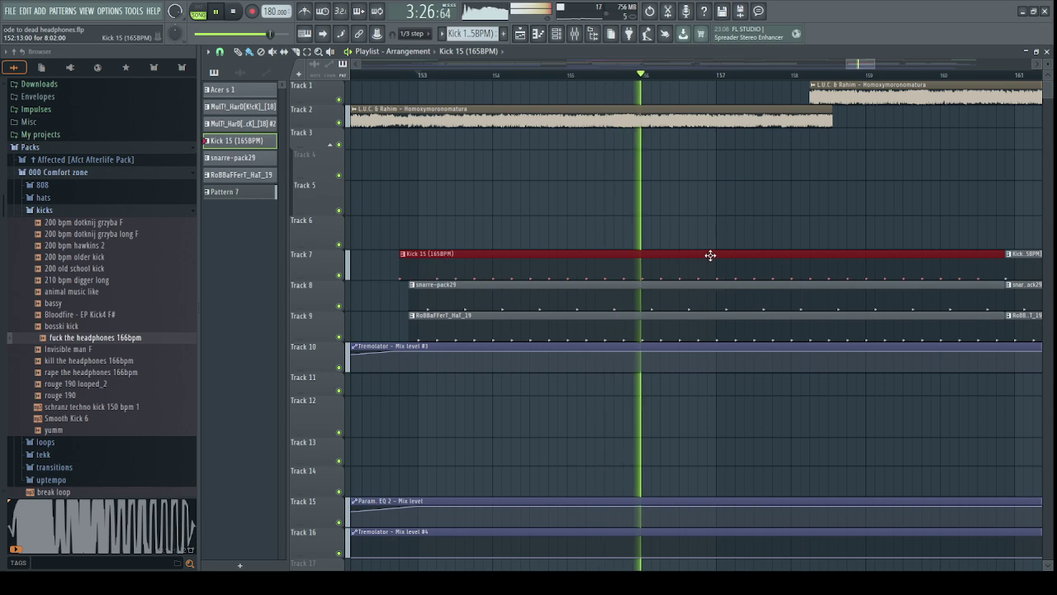
double_click(521, 256)
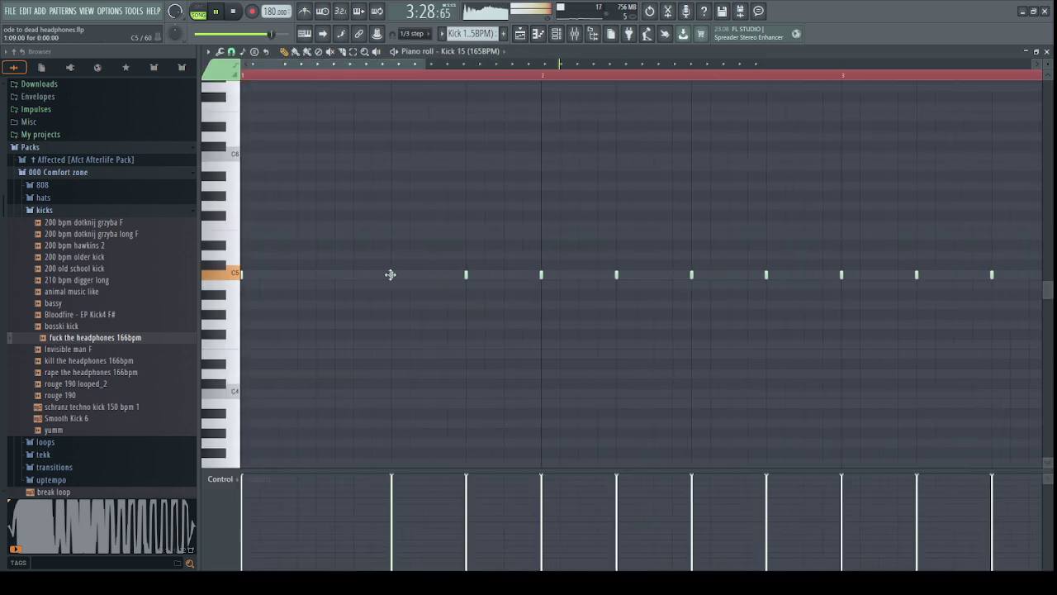
left_click(520, 34)
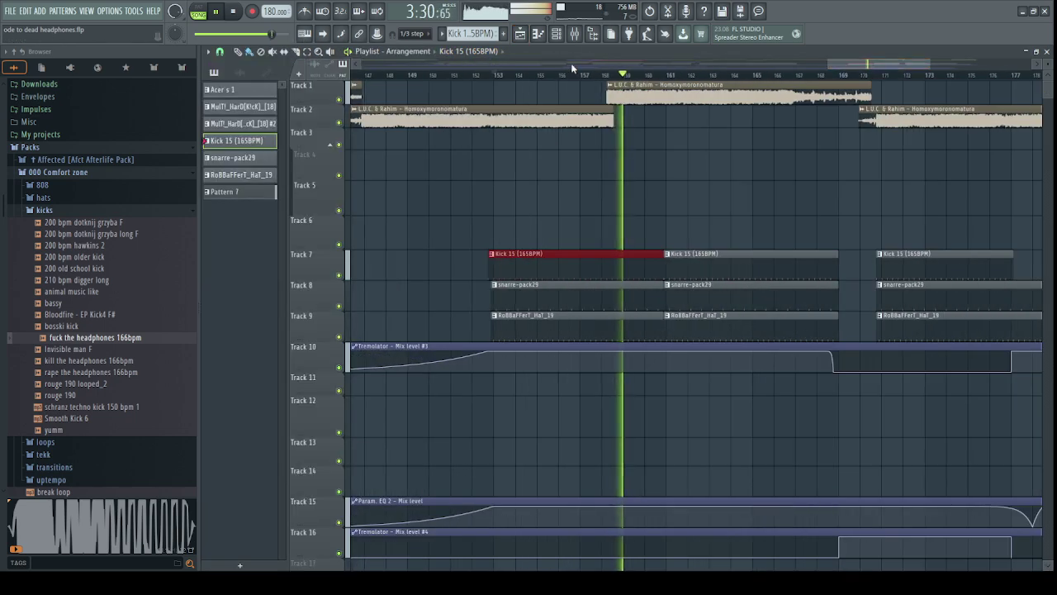
Extend the last vocal clip on Track 2 to about bar 210, delete the Master - Volume #2 automation, and play from about bar 192.
left_click_drag(856, 71, 856, 66)
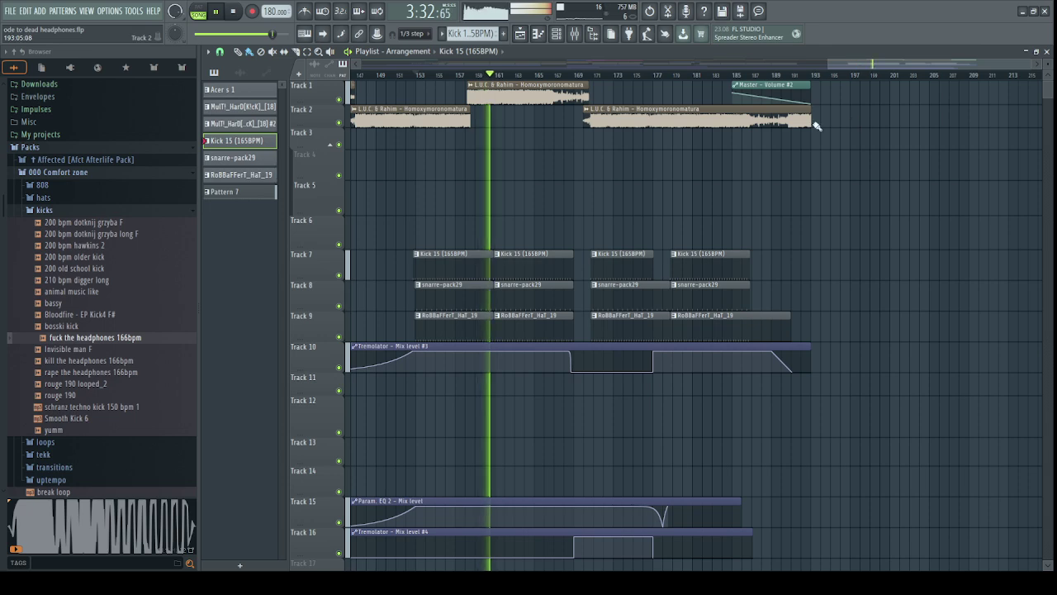
left_click_drag(816, 126, 983, 124)
right_click(804, 88)
left_click(802, 73)
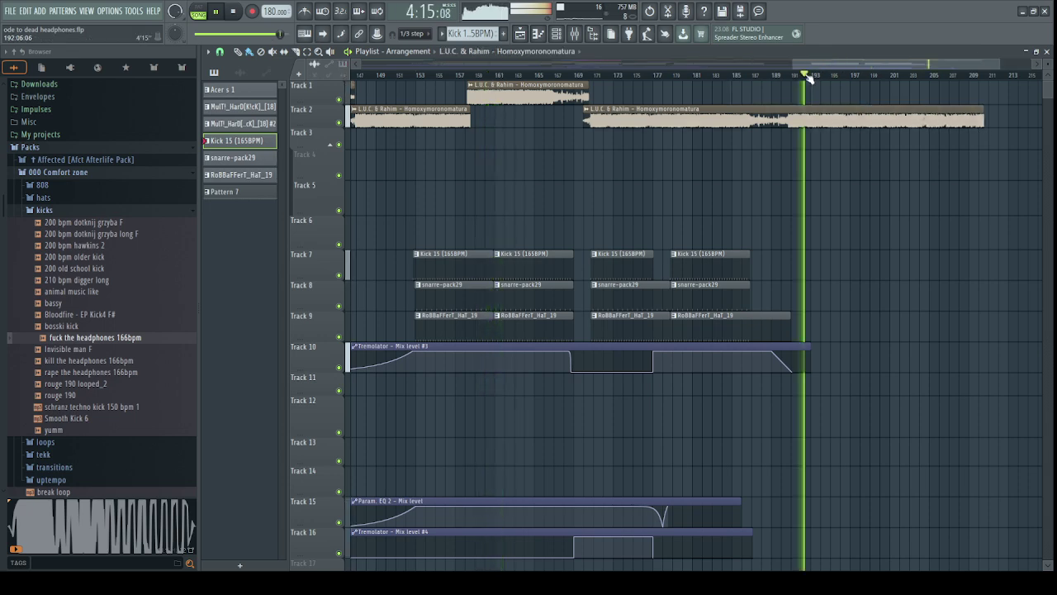
Copy the kick, snare and hat clips from bars 169 to 189 on Tracks 7–9 to bar 193 and play from about bar 192.
mouse_move(679, 217)
left_mouse_down()
mouse_move(520, 306)
mouse_move(406, 342)
left_mouse_up()
left_click_drag(409, 323, 704, 323)
left_click_drag(860, 64, 894, 65)
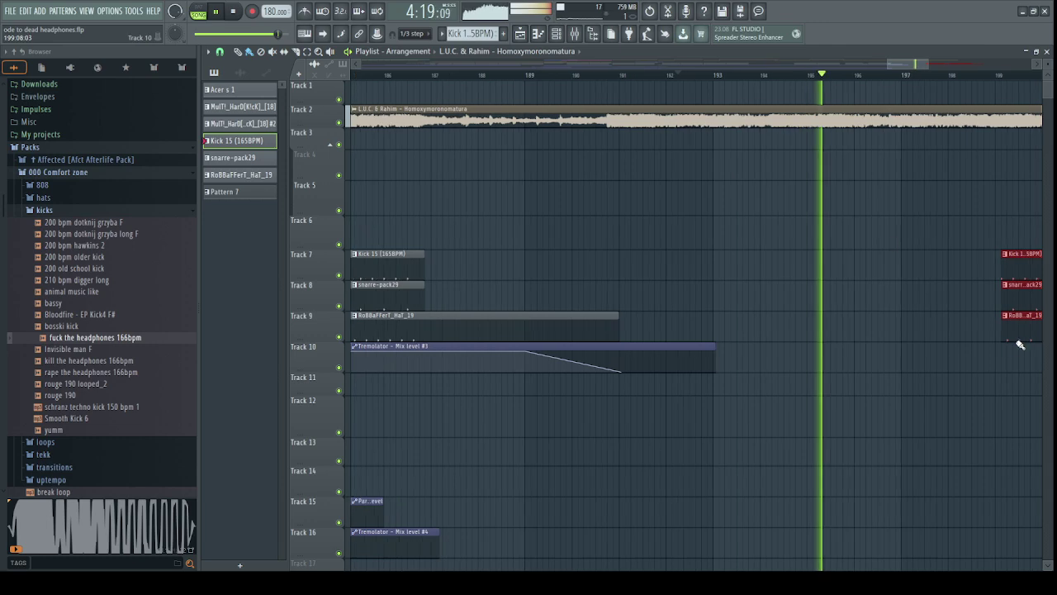
left_click_drag(1020, 327, 730, 328)
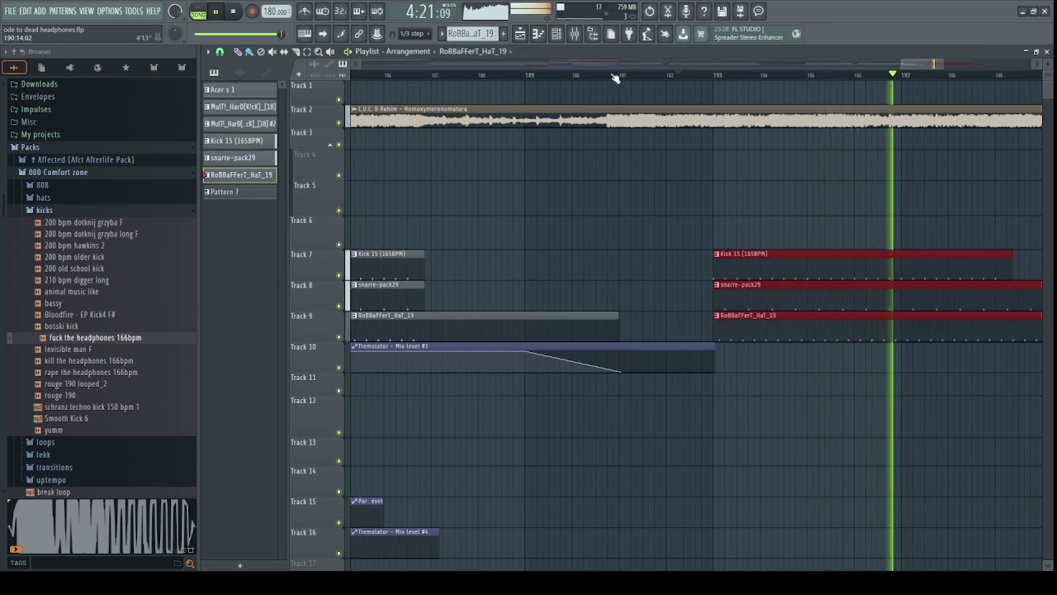
left_click(623, 74)
scroll(584, 74, "down", 3)
key("ctrl+b")
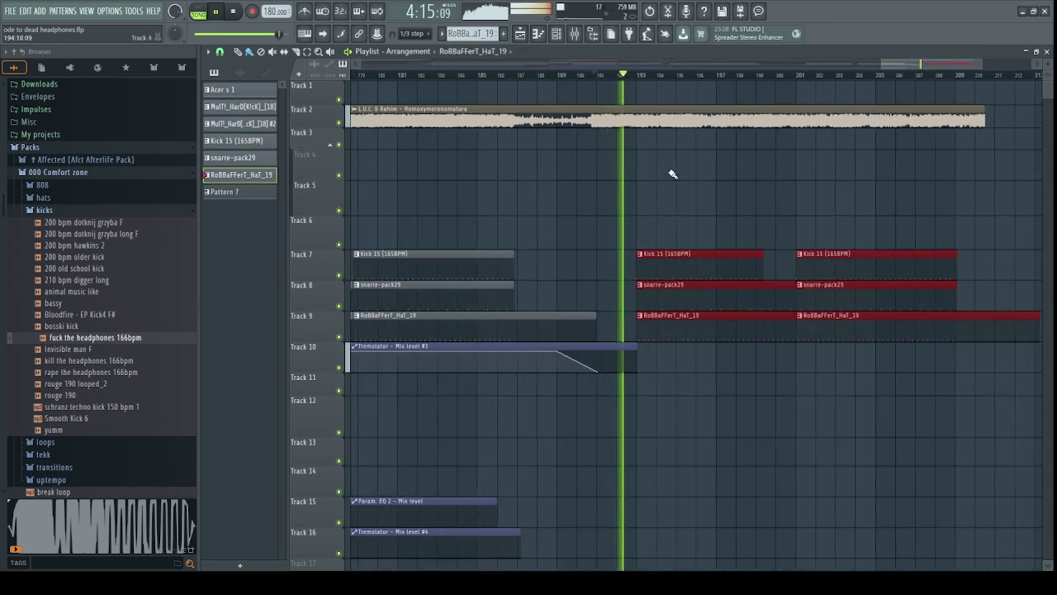
Extend the Track 15 automation to about bar 199 and the Track 16 automation to about bar 198, with a rising ramp ending at bar 193.
scroll(632, 385, "down", 2)
left_click_drag(577, 500, 724, 488)
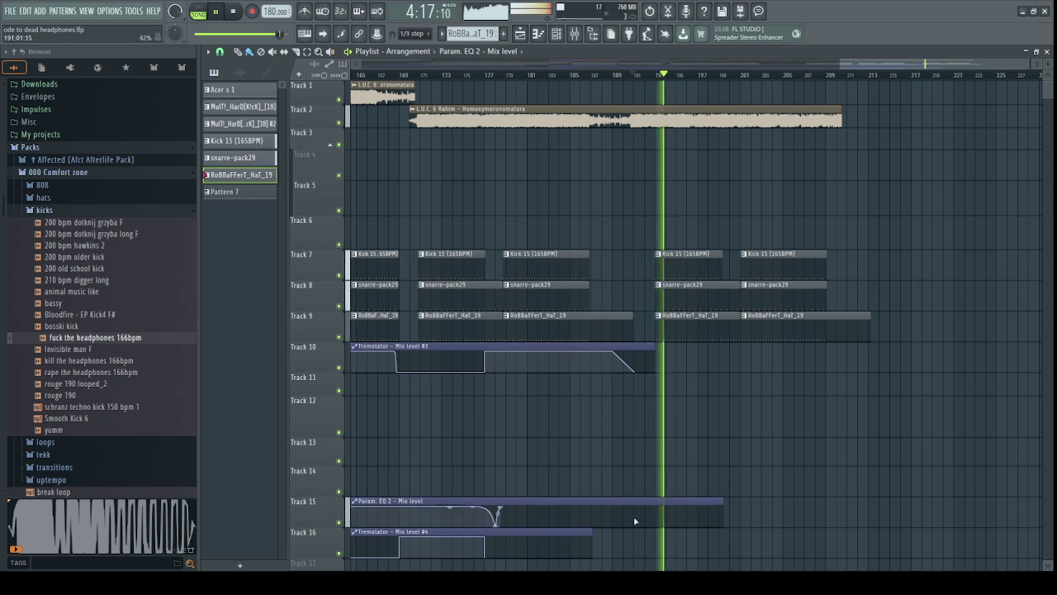
left_click_drag(592, 532, 707, 531)
scroll(712, 132, "up", 5)
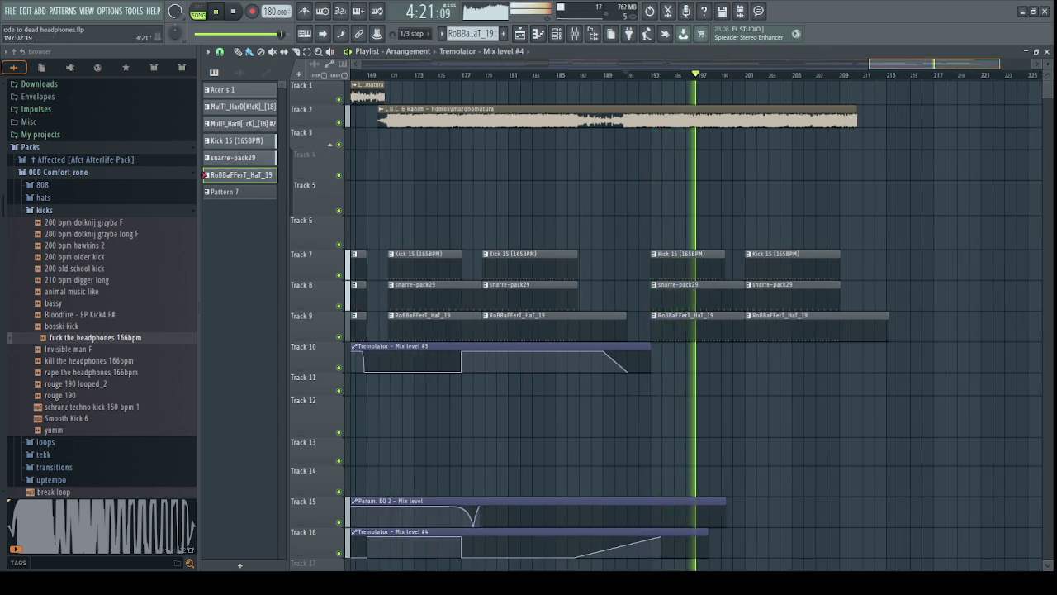
left_click_drag(570, 535, 521, 536)
scroll(929, 64, "down", 2)
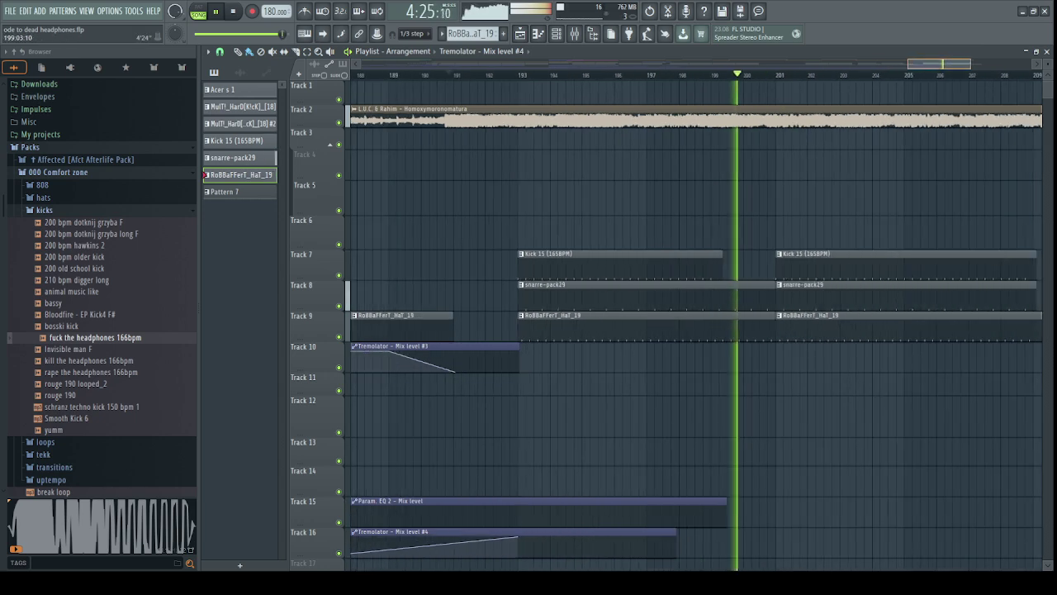
Shorten the last RoBBaFFerT_HaT_19 clip on Track 9 to end at bar 209 and stop playback.
scroll(929, 64, "down", 2)
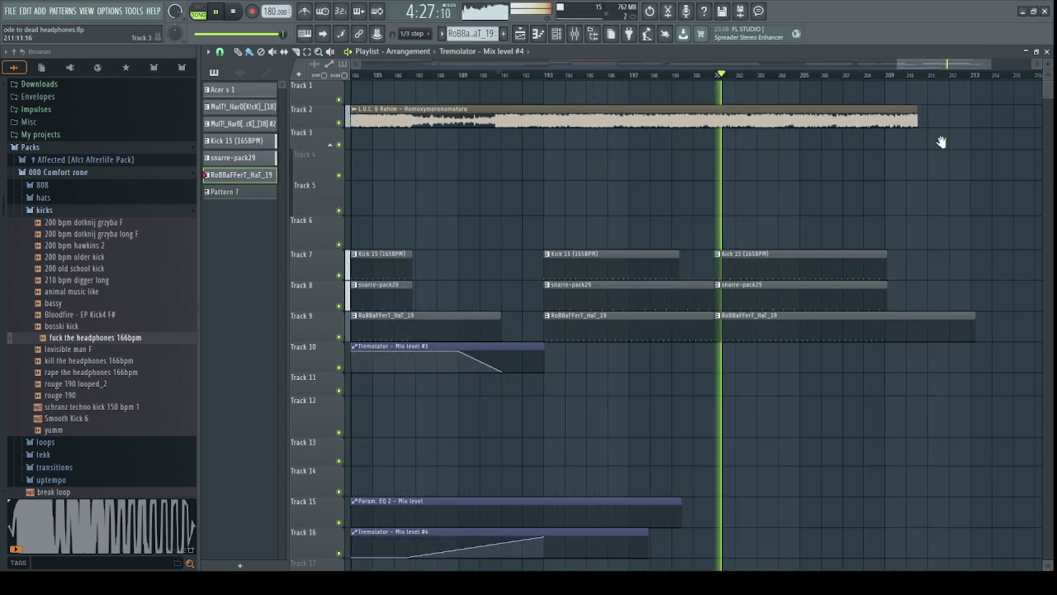
scroll(942, 141, "down", 1)
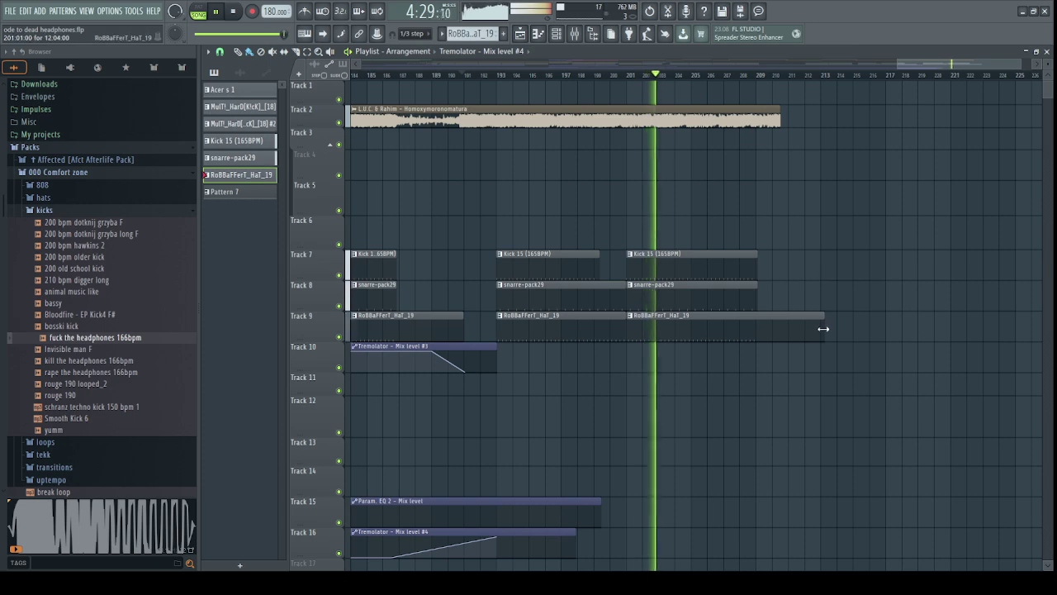
left_click_drag(823, 327, 754, 315)
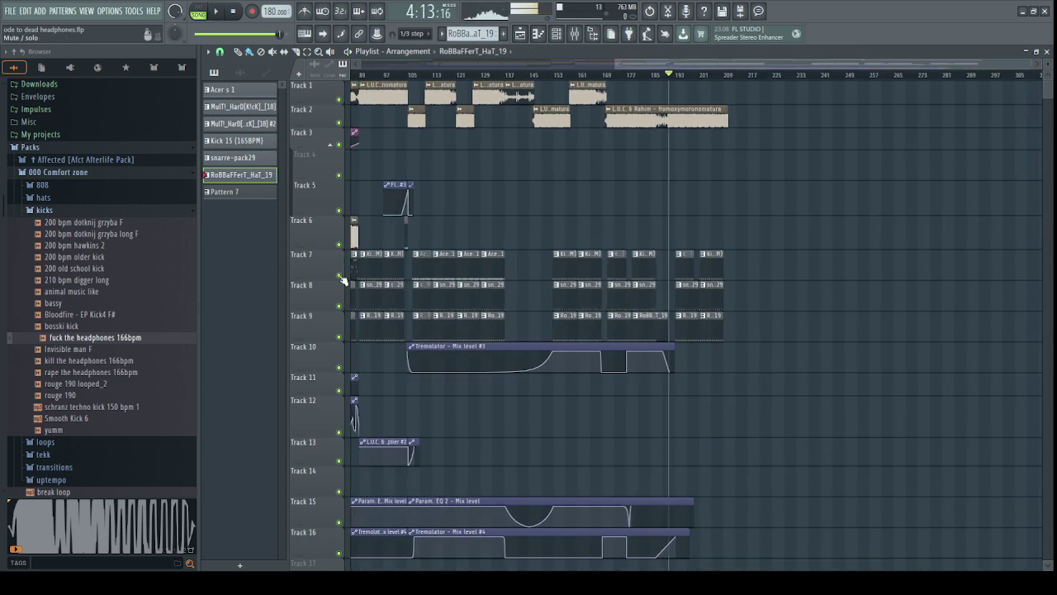
left_click(234, 12)
scroll(625, 62, "down", 4)
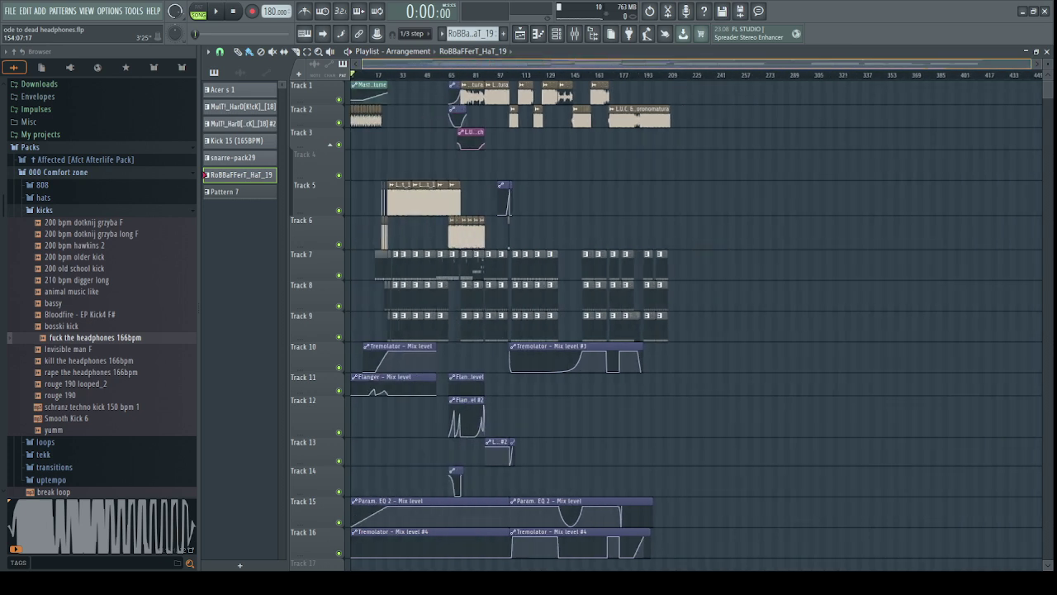
scroll(626, 66, "up", 1)
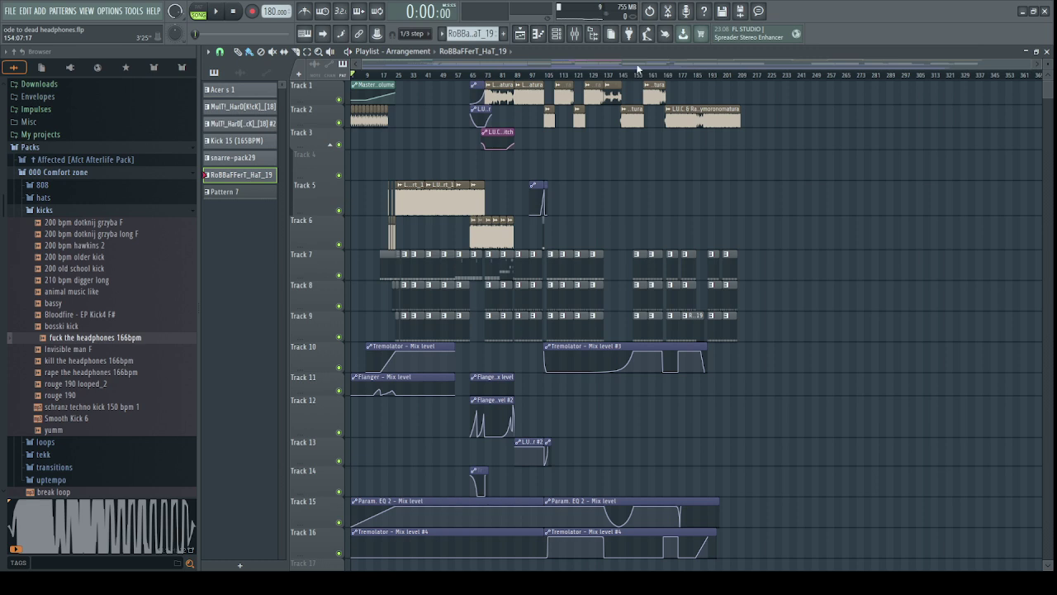
Preview four neighbouring samples in the kicks folder, including Invisible man F and the 166bpm headphones kicks.
left_click(127, 373)
left_click(117, 361)
left_click(110, 350)
left_click(109, 340)
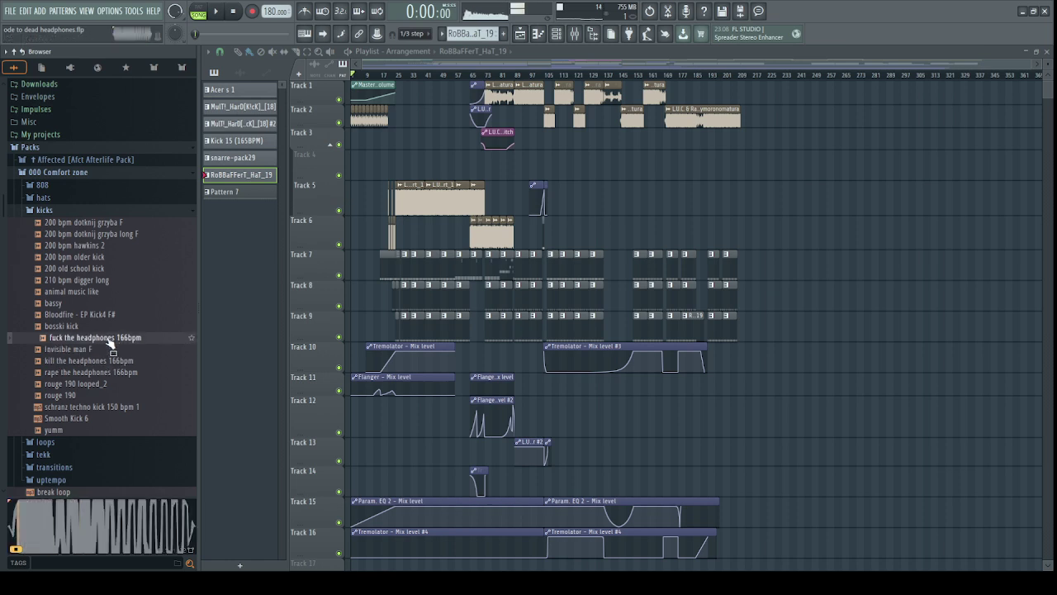